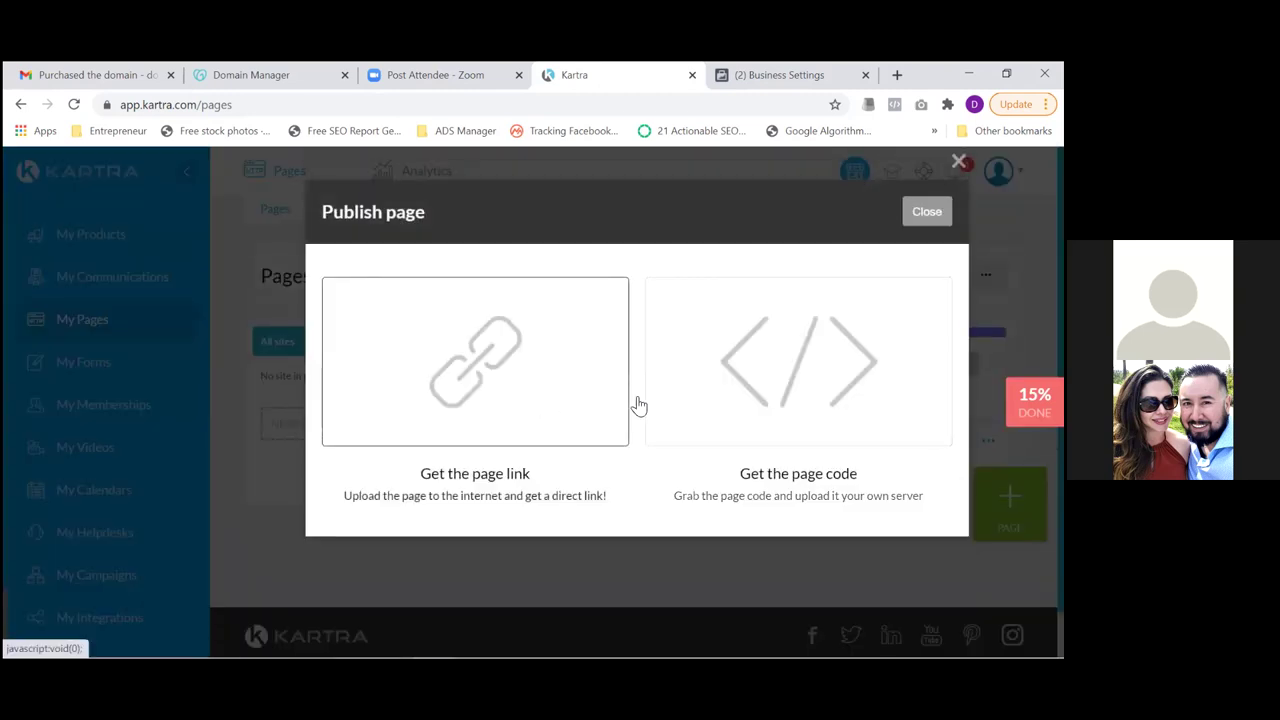
# Copy the Thank You For Scheduling page's direct link from Kartra into a new browser tab
pyautogui.click(509, 405)
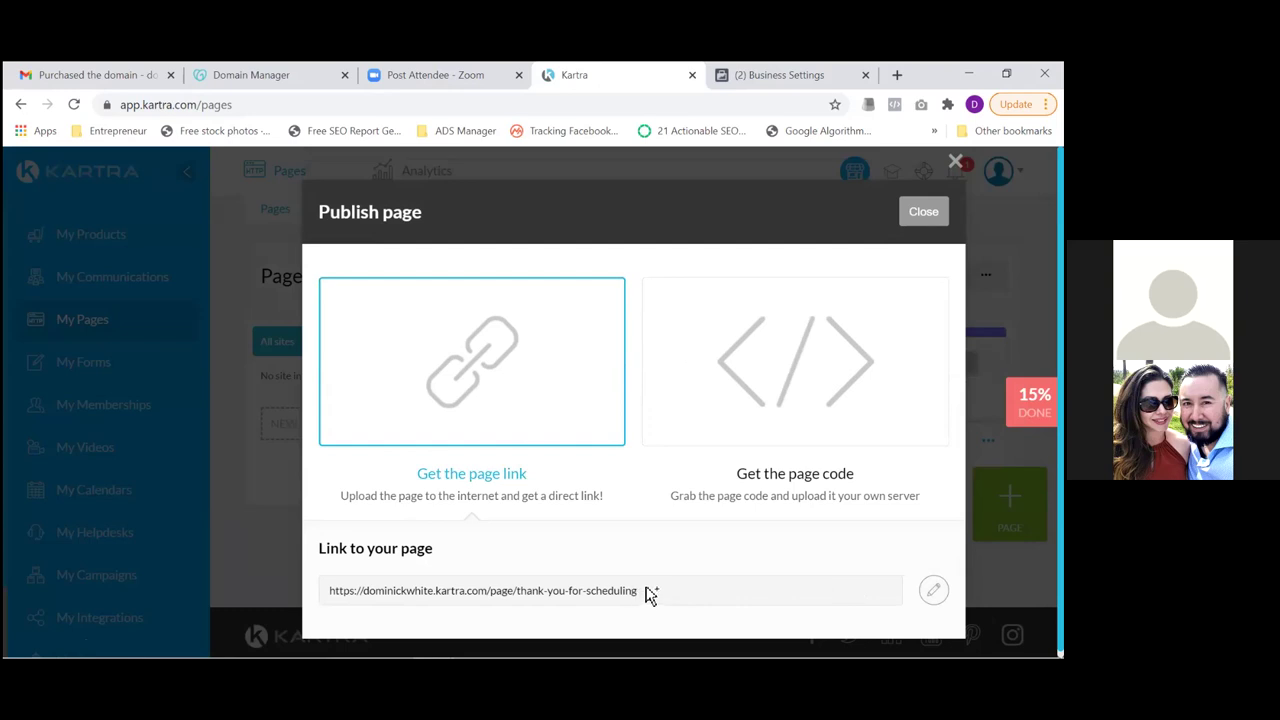
pyautogui.moveTo(641, 592); pyautogui.dragTo(262, 596)
pyautogui.hotkey('ctrl', 'c')
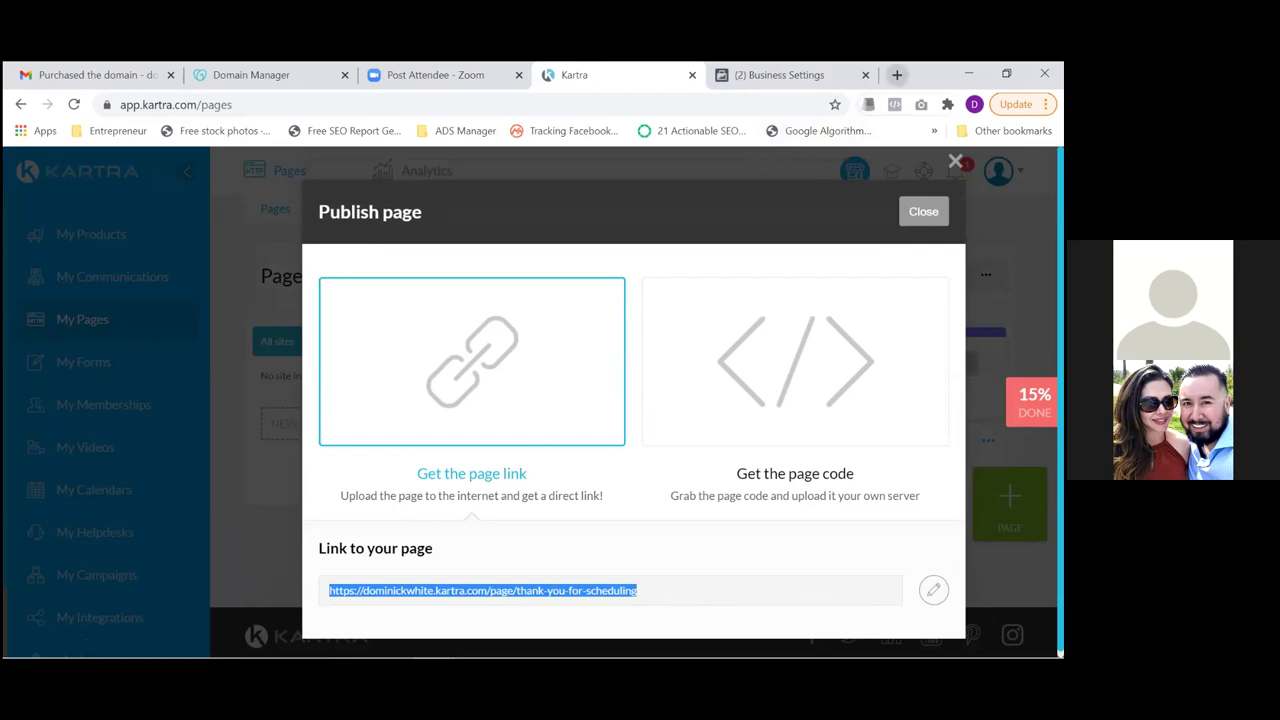
pyautogui.click(897, 75)
pyautogui.hotkey('ctrl', 'v')
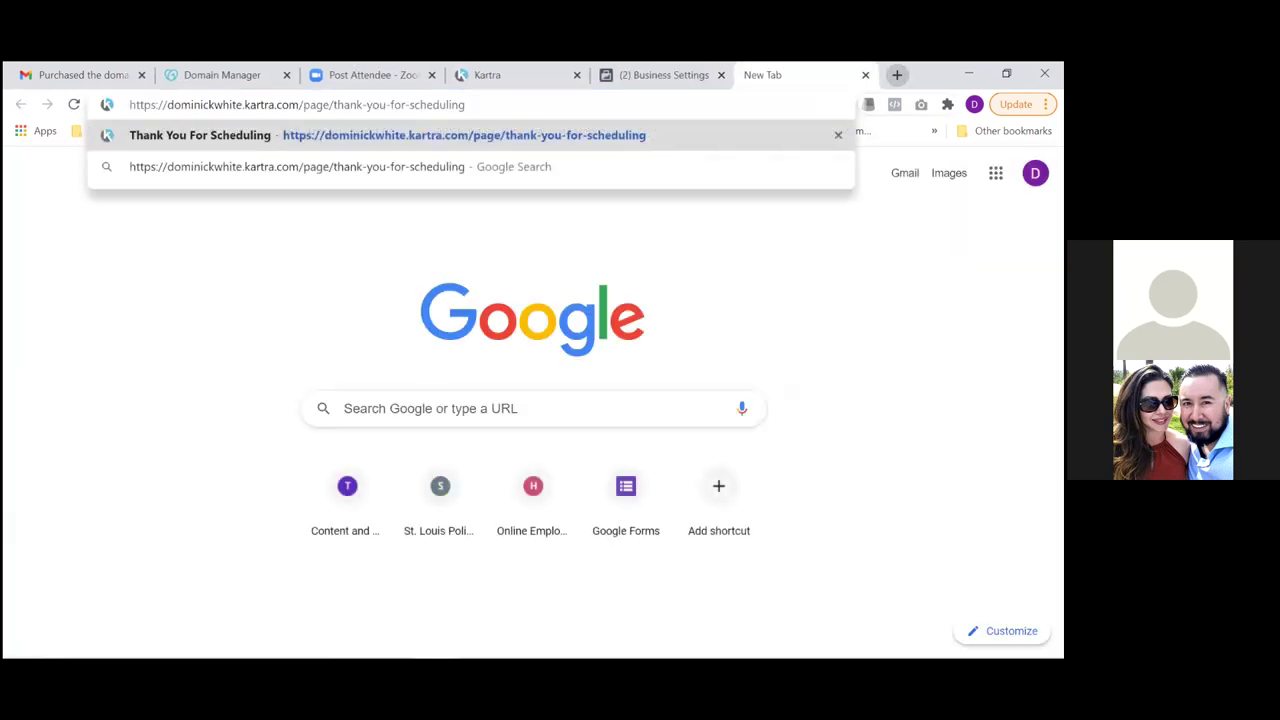
pyautogui.press('Return')
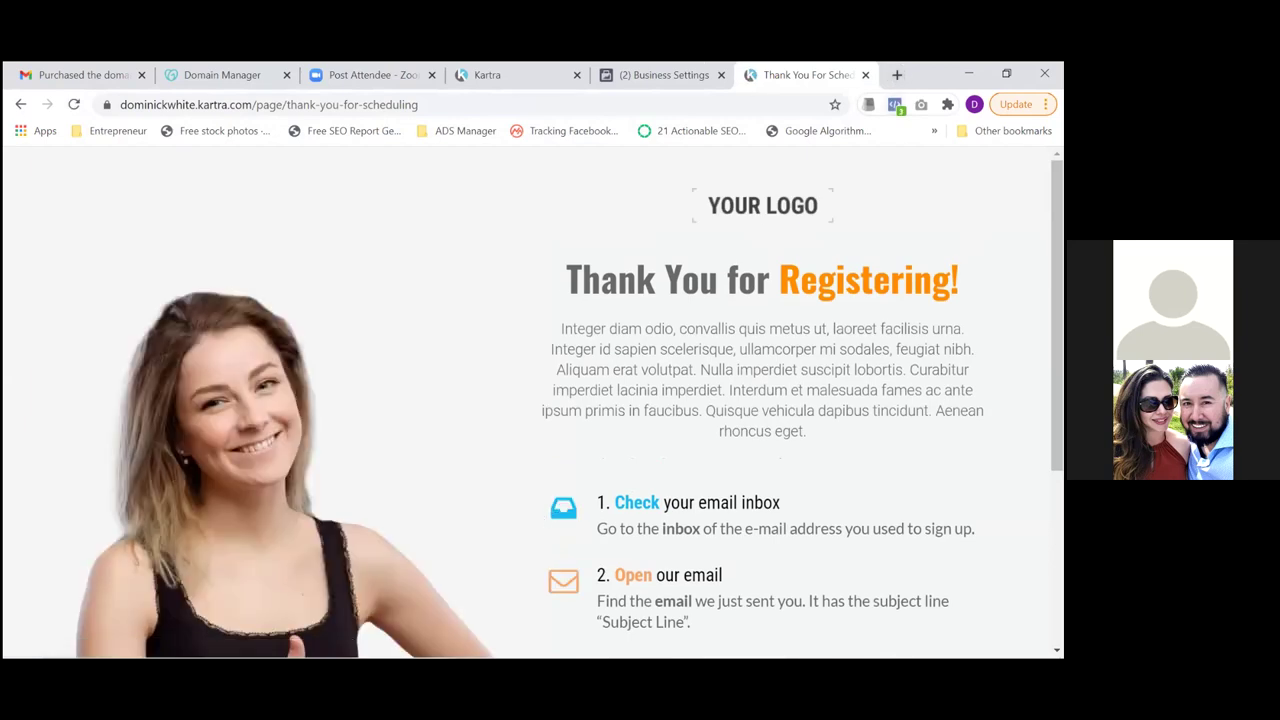
# Check with Pixel Helper that the business pixel fires on the thank-you page, then close that tab
pyautogui.click(895, 104)
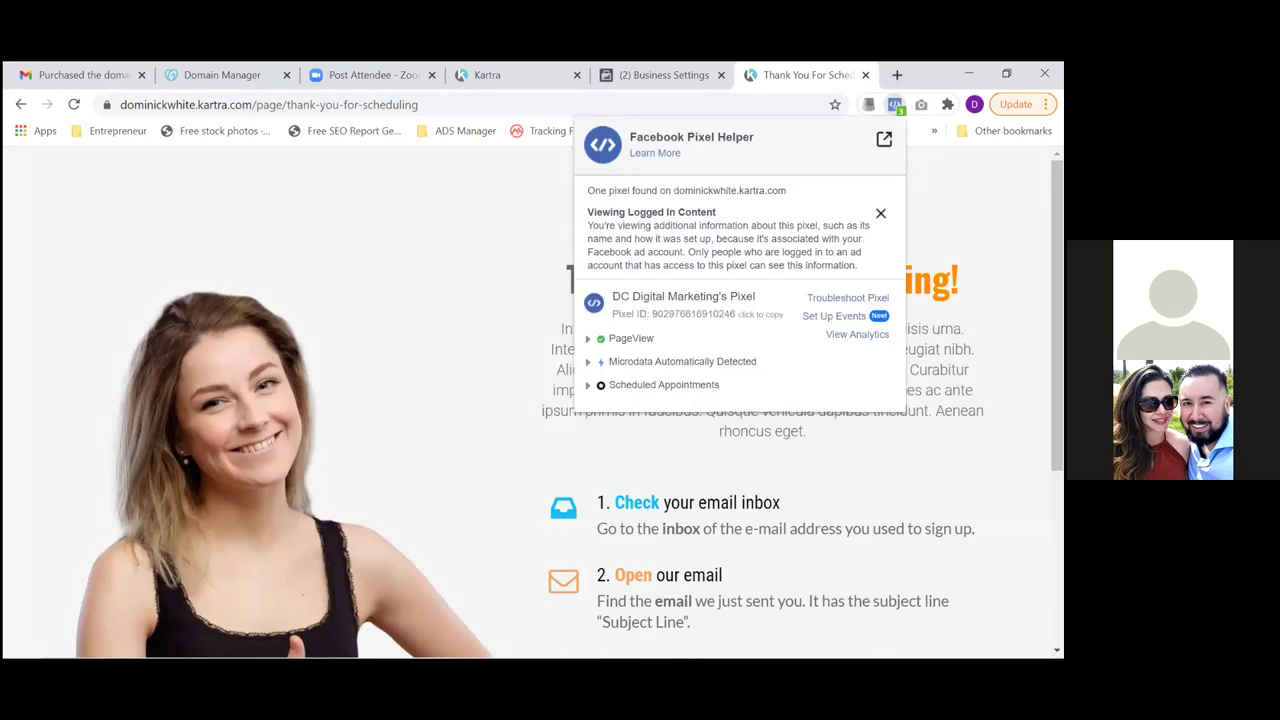
pyautogui.click(880, 213)
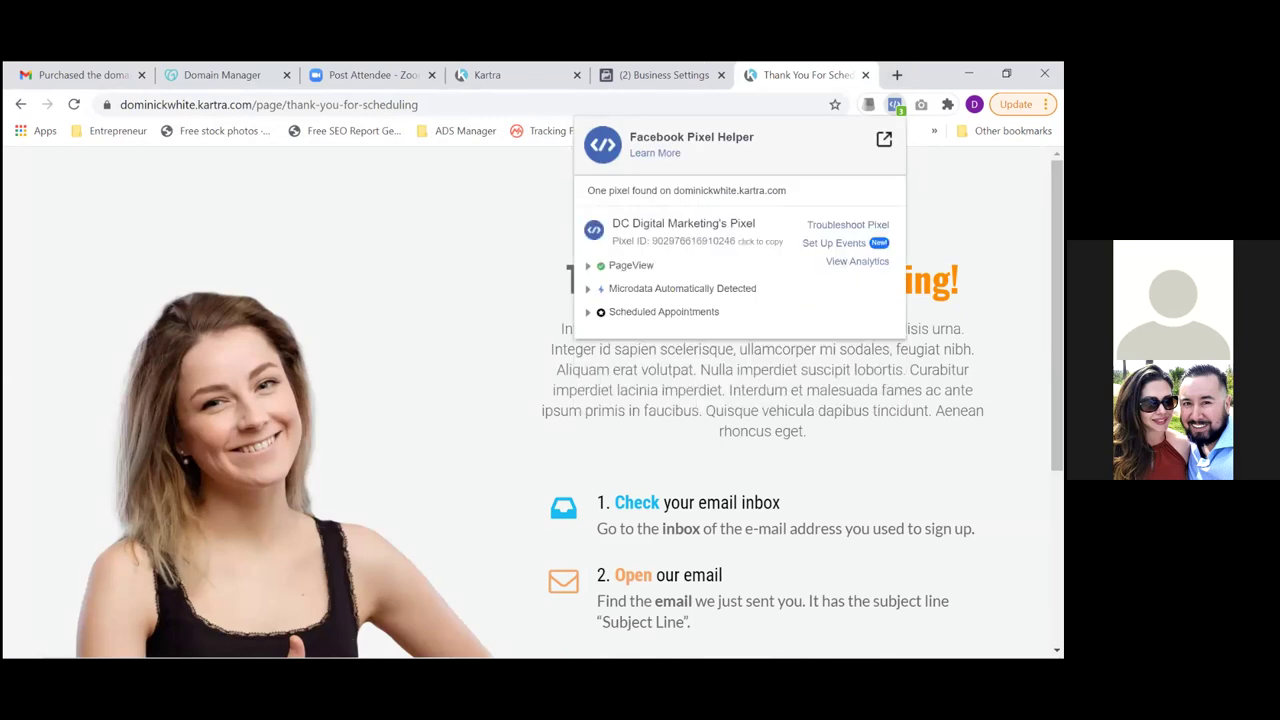
pyautogui.press('Escape')
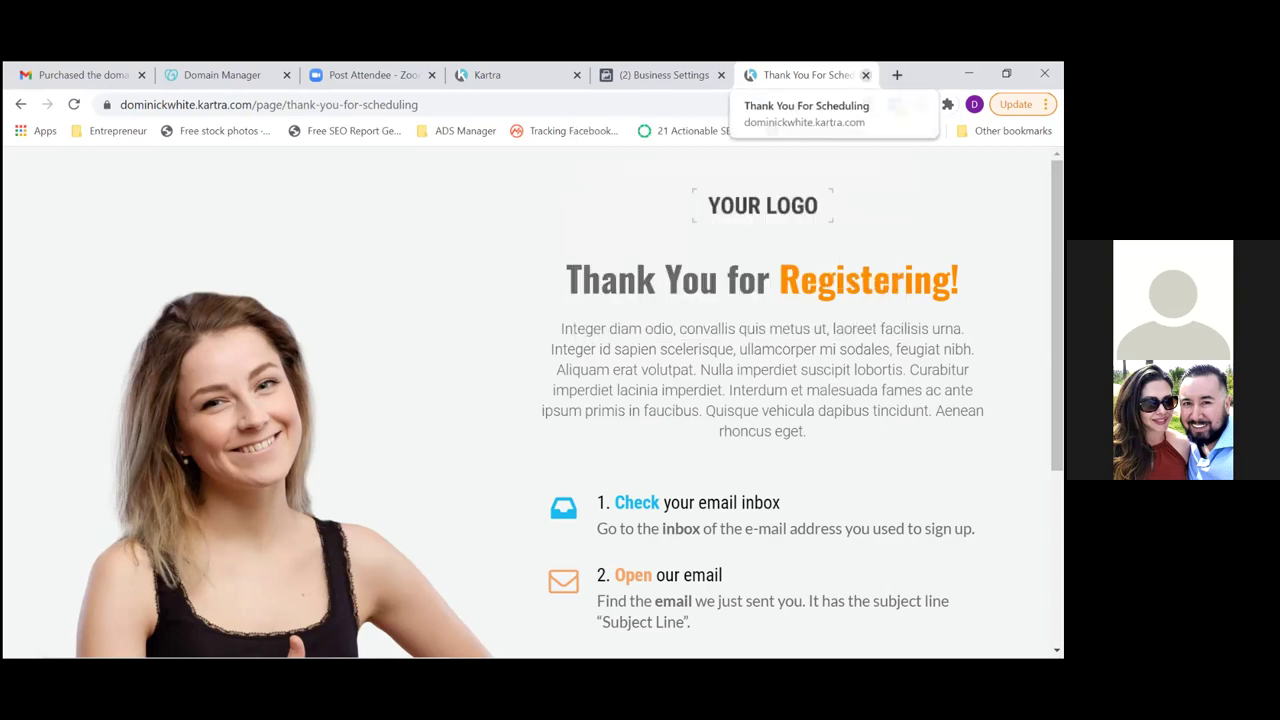
pyautogui.click(865, 75)
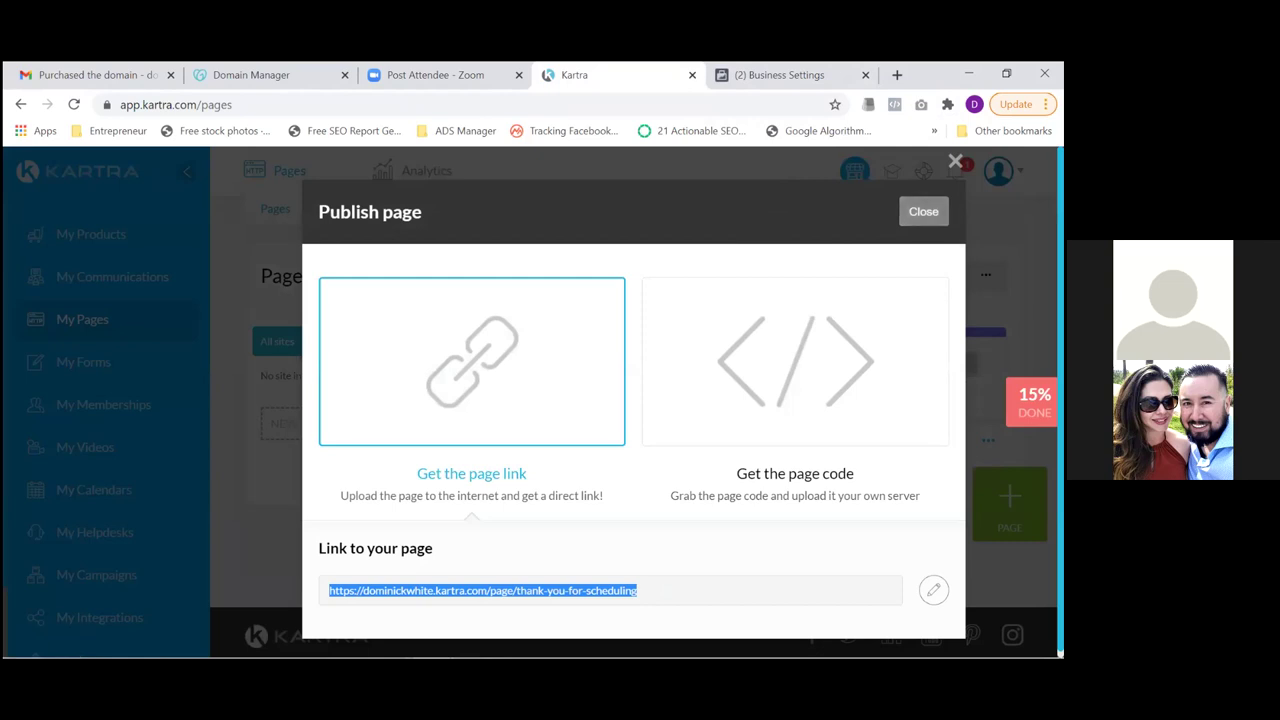
# Close Kartra's Publish dialog and open Brand Safety > Domains in Facebook Business Settings
pyautogui.click(923, 211)
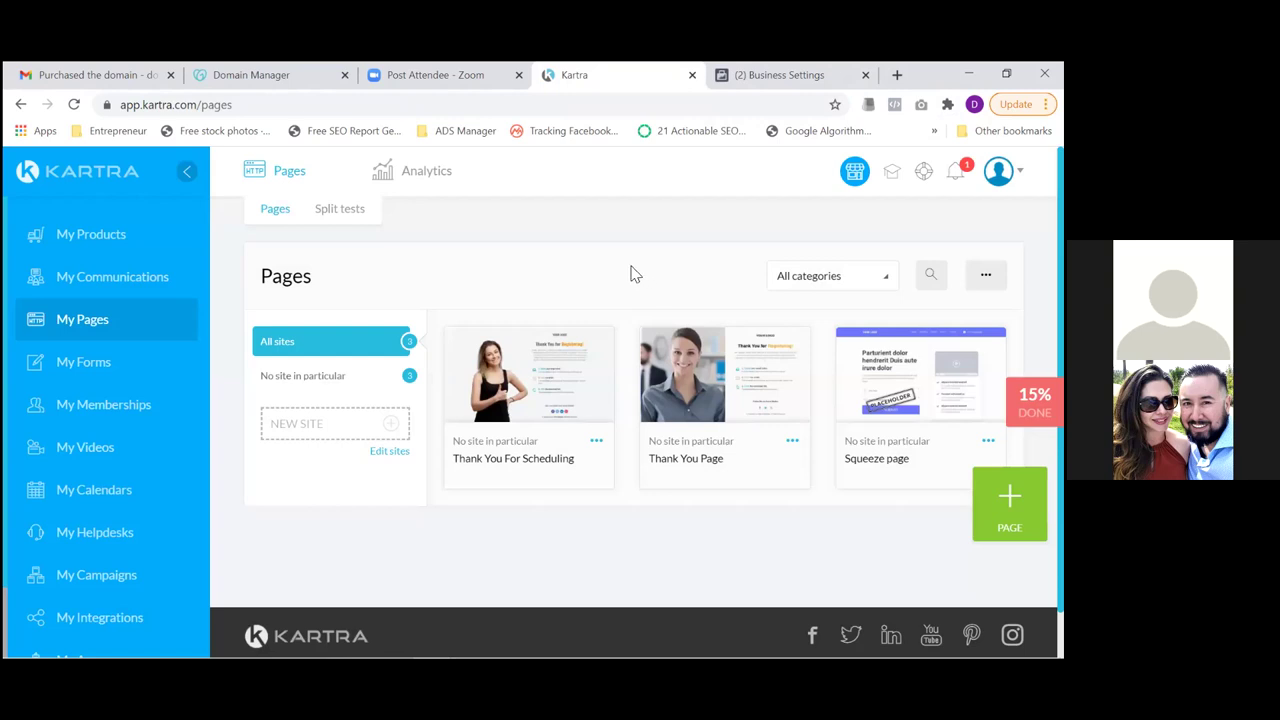
pyautogui.click(789, 76)
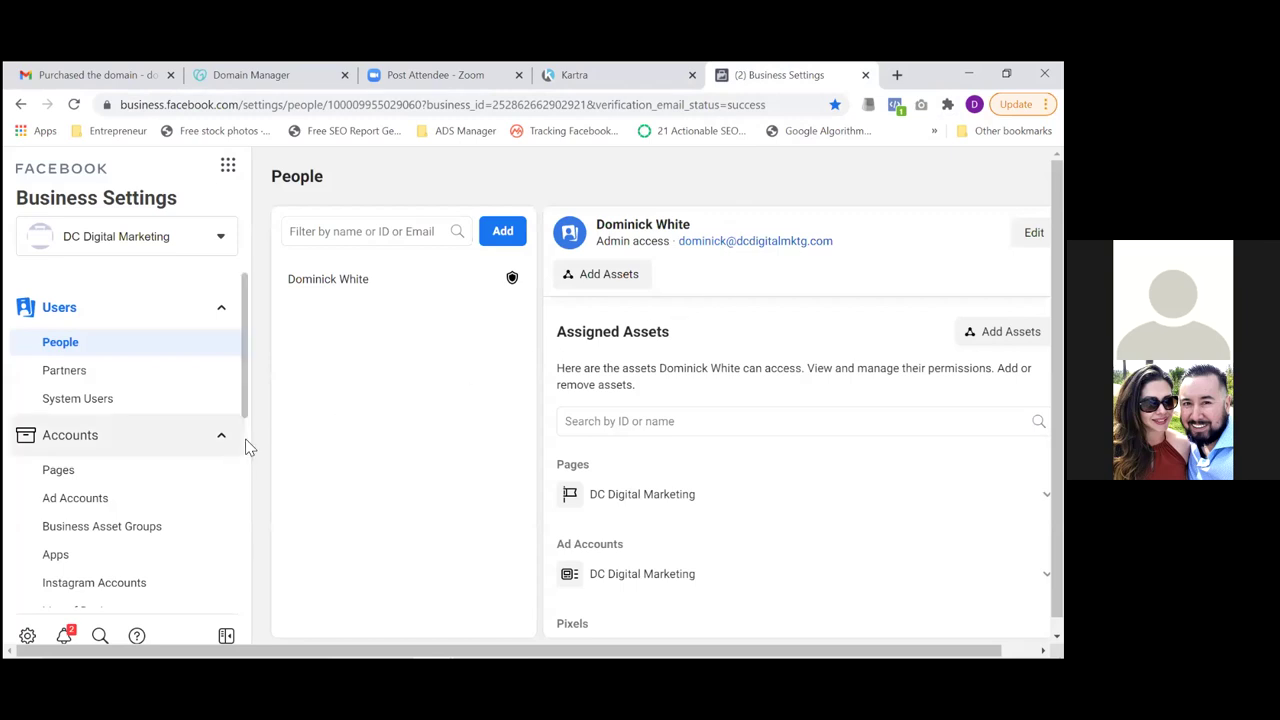
pyautogui.scroll(-1, 249, 417)
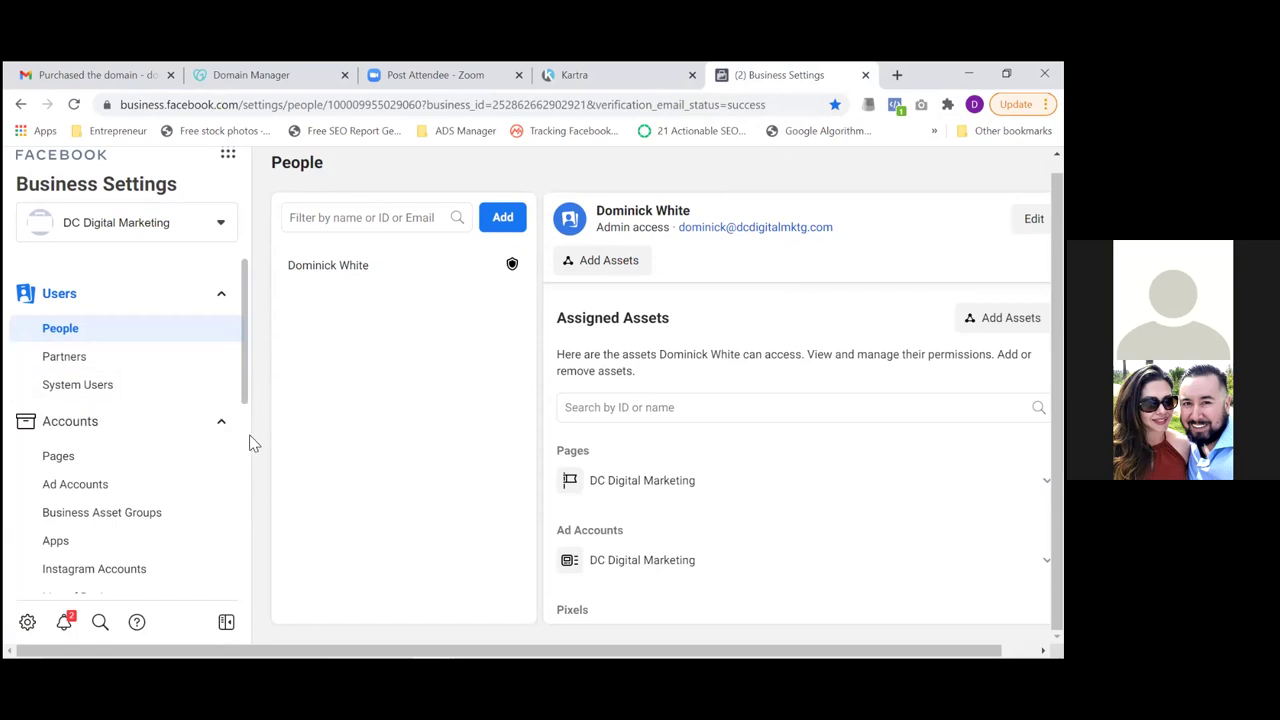
pyautogui.scroll(-3, 248, 439)
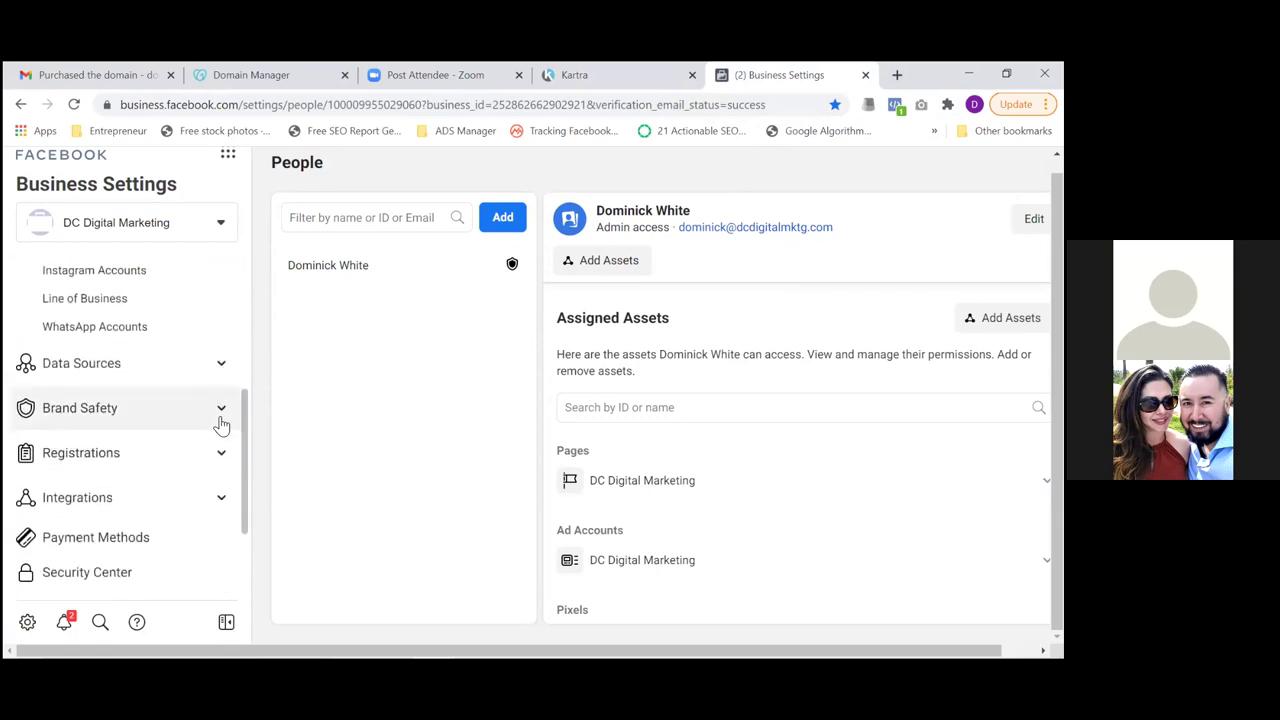
pyautogui.click(221, 415)
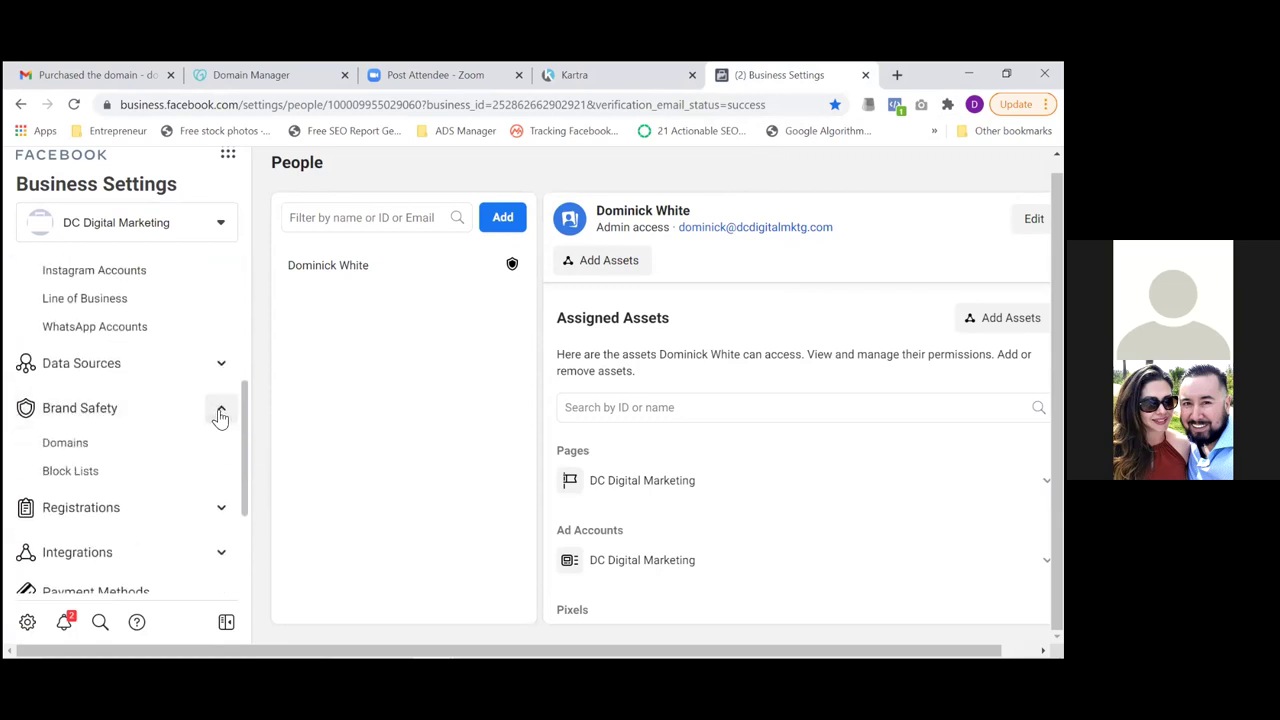
pyautogui.click(84, 452)
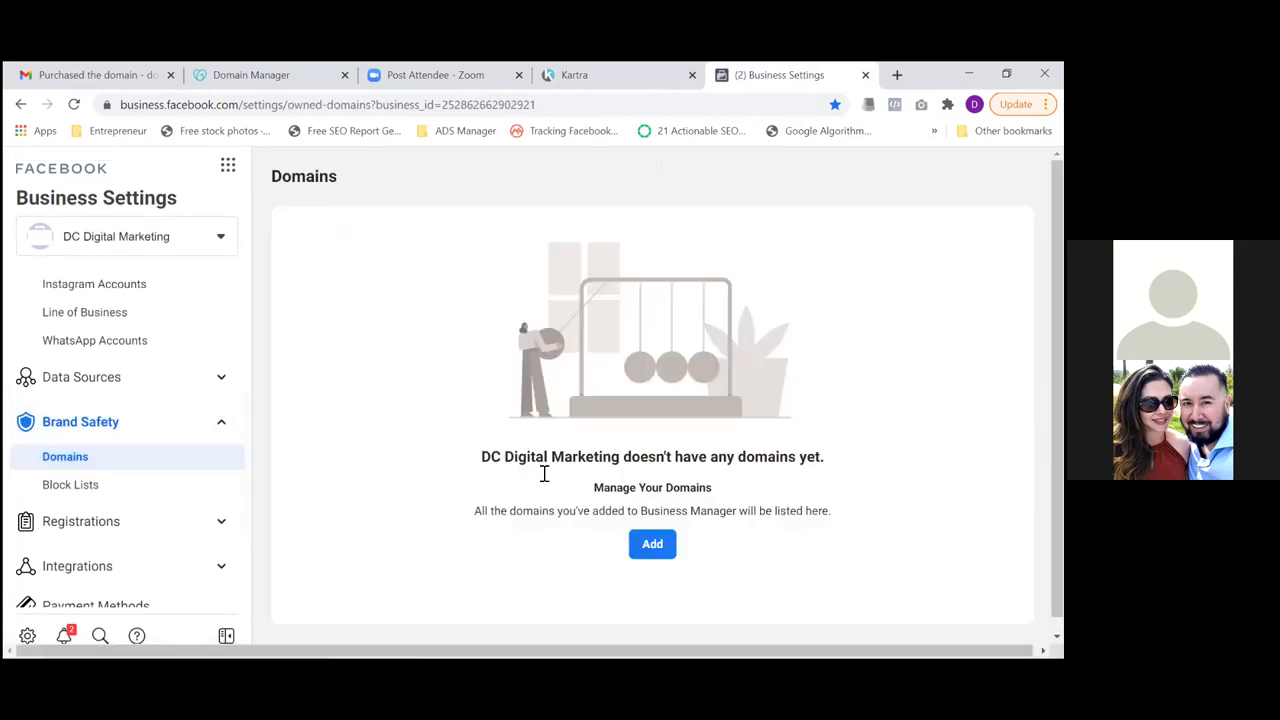
# Add thereazone.com as a new business domain
pyautogui.click(654, 550)
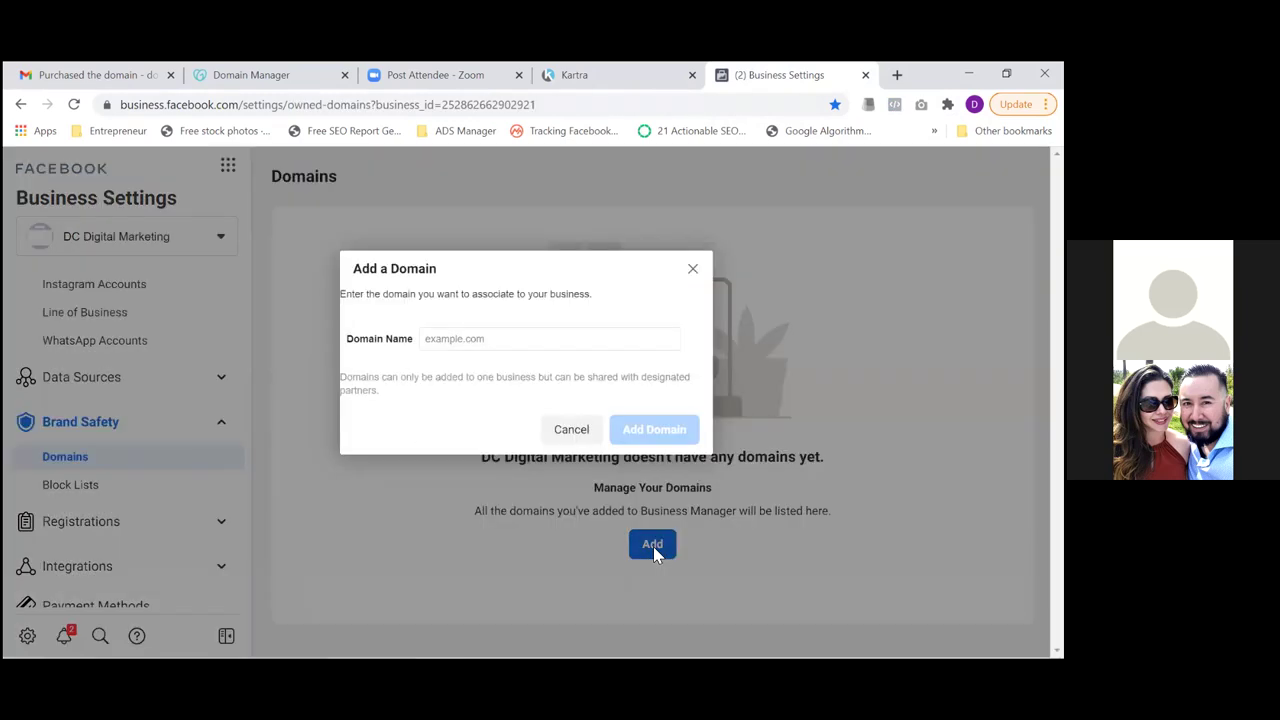
pyautogui.click(522, 342)
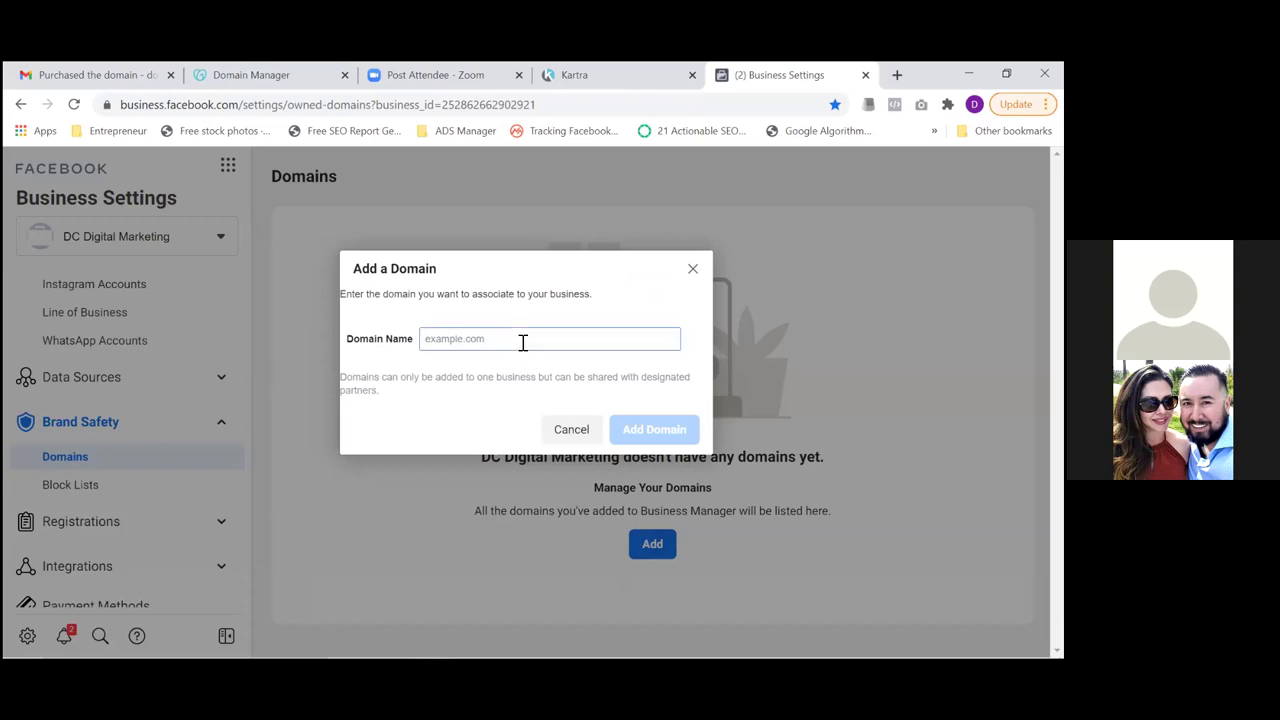
pyautogui.write('thereazone.com')
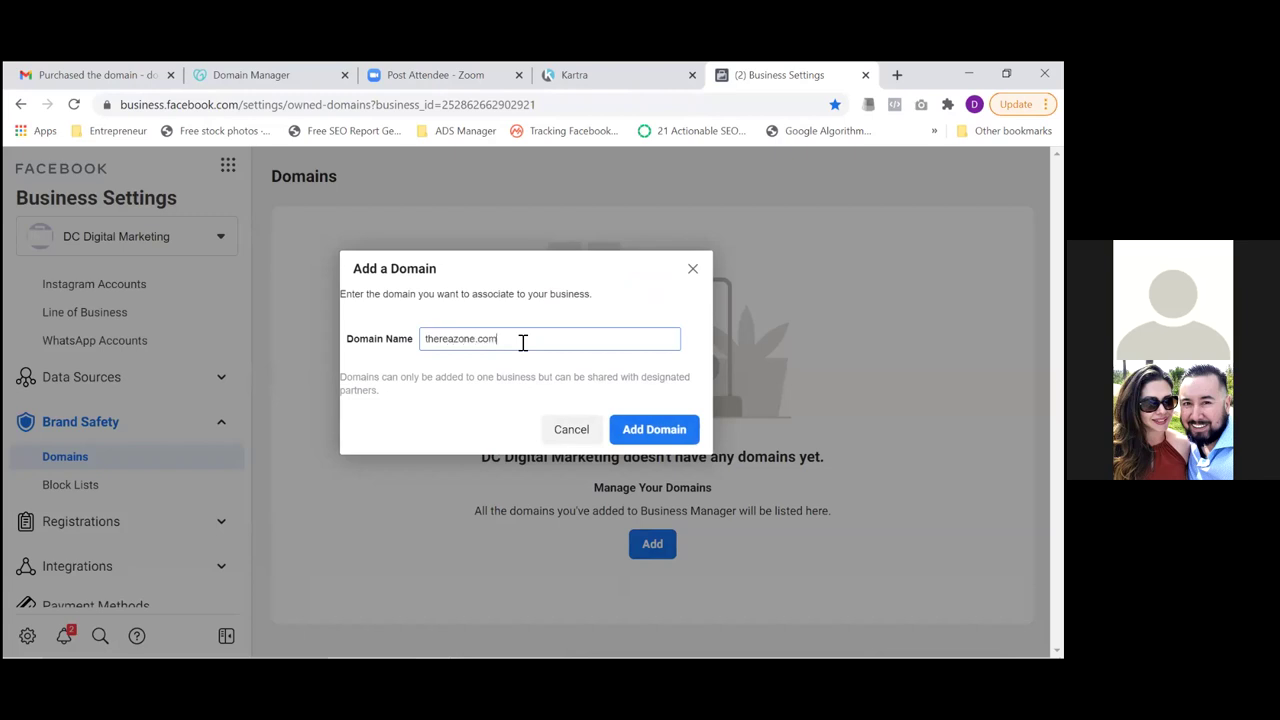
pyautogui.click(652, 434)
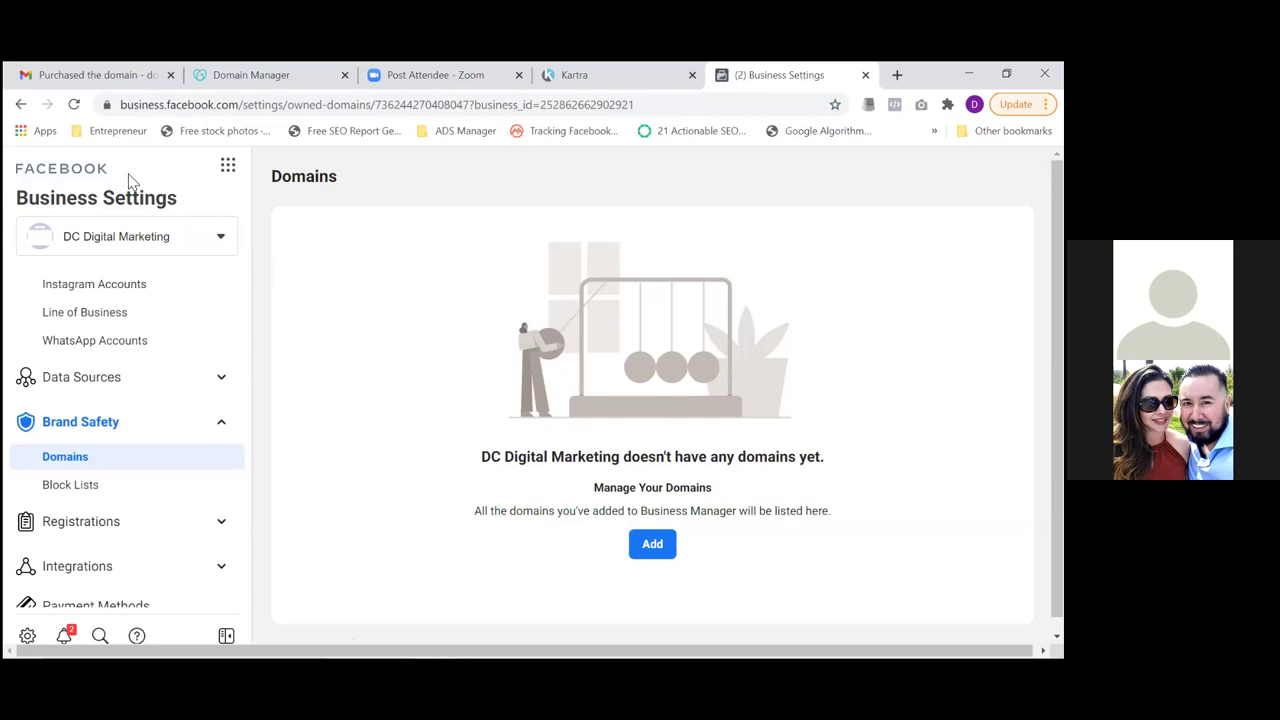
# Reload the Domains page and copy thereazone.com's DNS TXT verification record
pyautogui.click(73, 104)
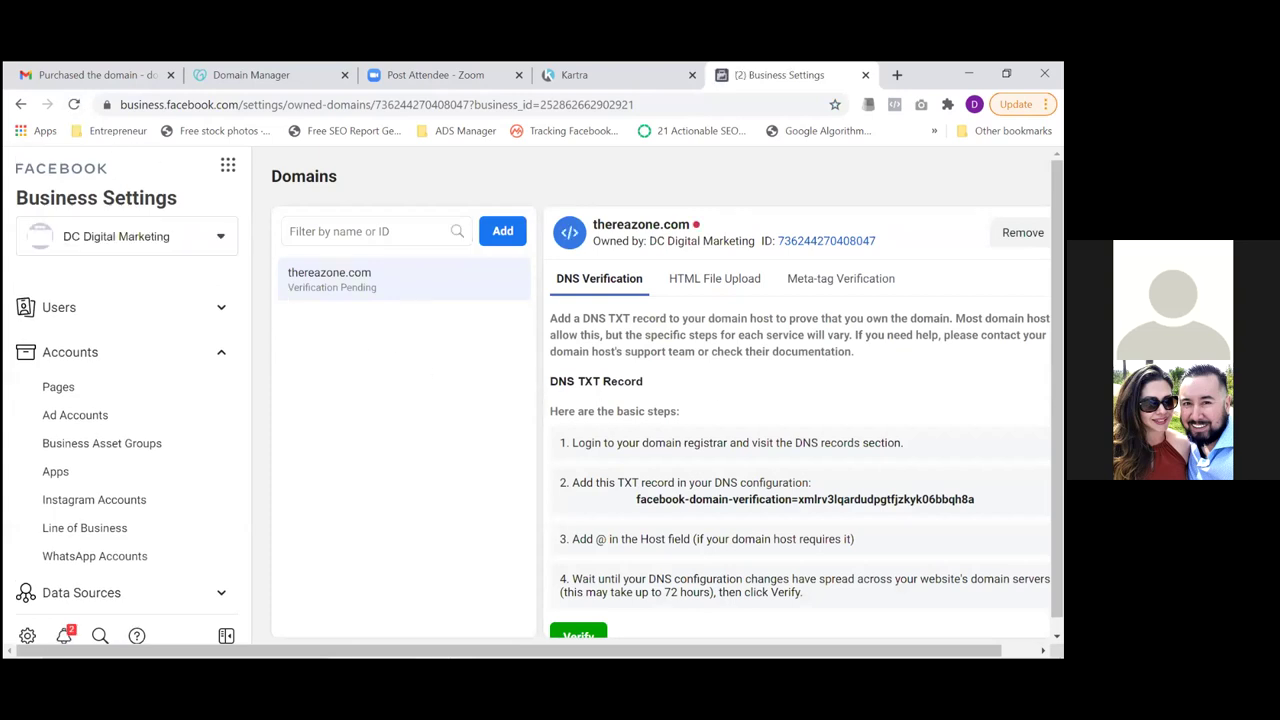
pyautogui.scroll(-1, 690, 490)
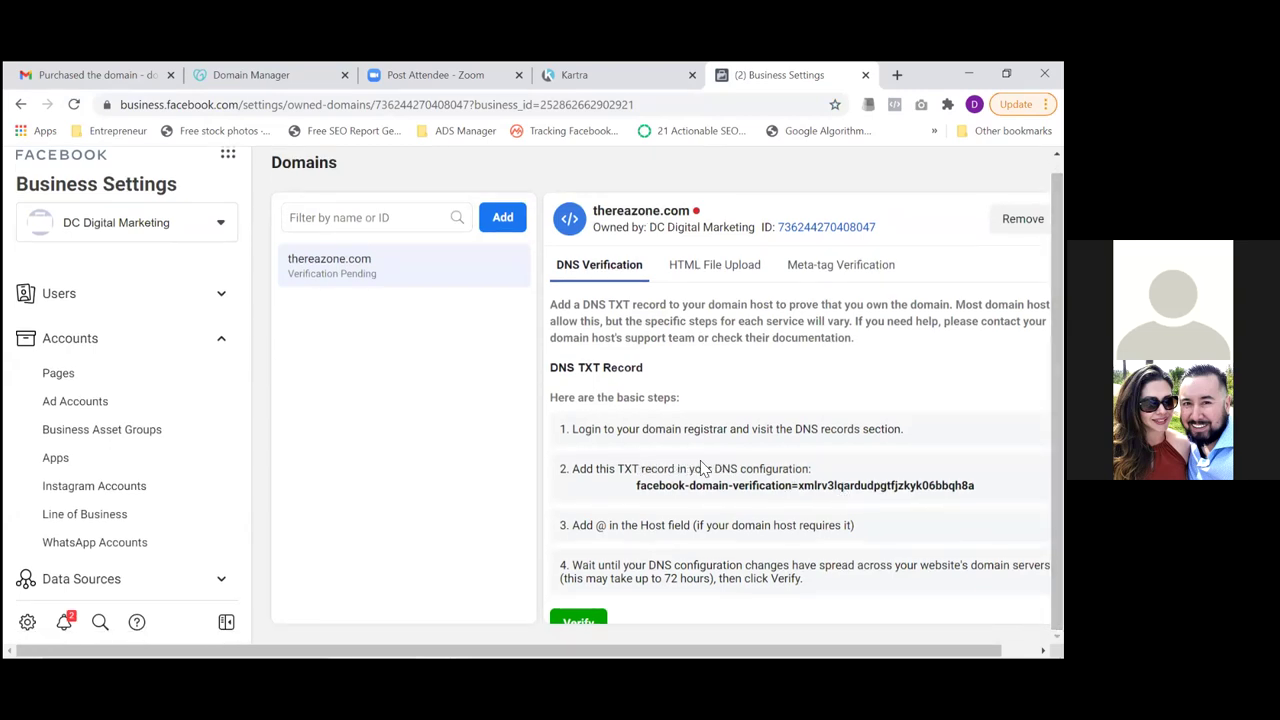
pyautogui.click(669, 495)
# In GoDaddy DNS, add a TXT record with host @ and the Facebook verification string
pyautogui.click(258, 72)
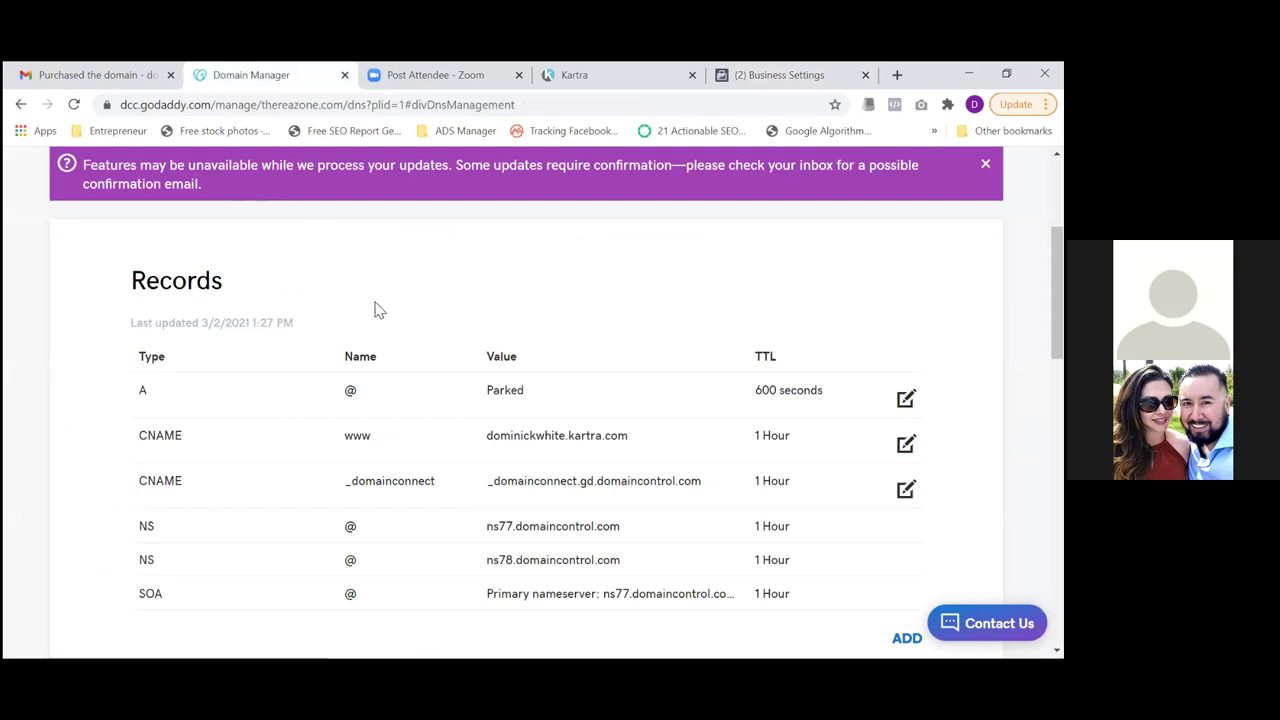
pyautogui.scroll(-2, 1056, 300)
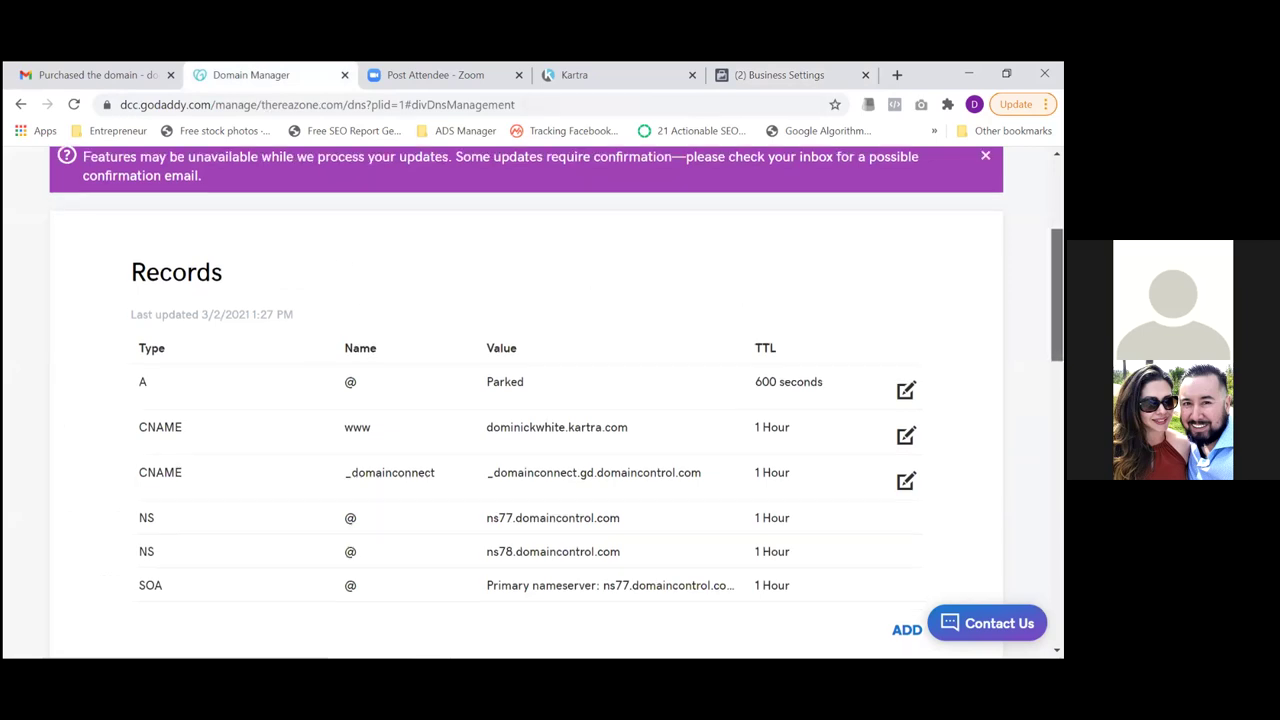
pyautogui.scroll(1, 1056, 340)
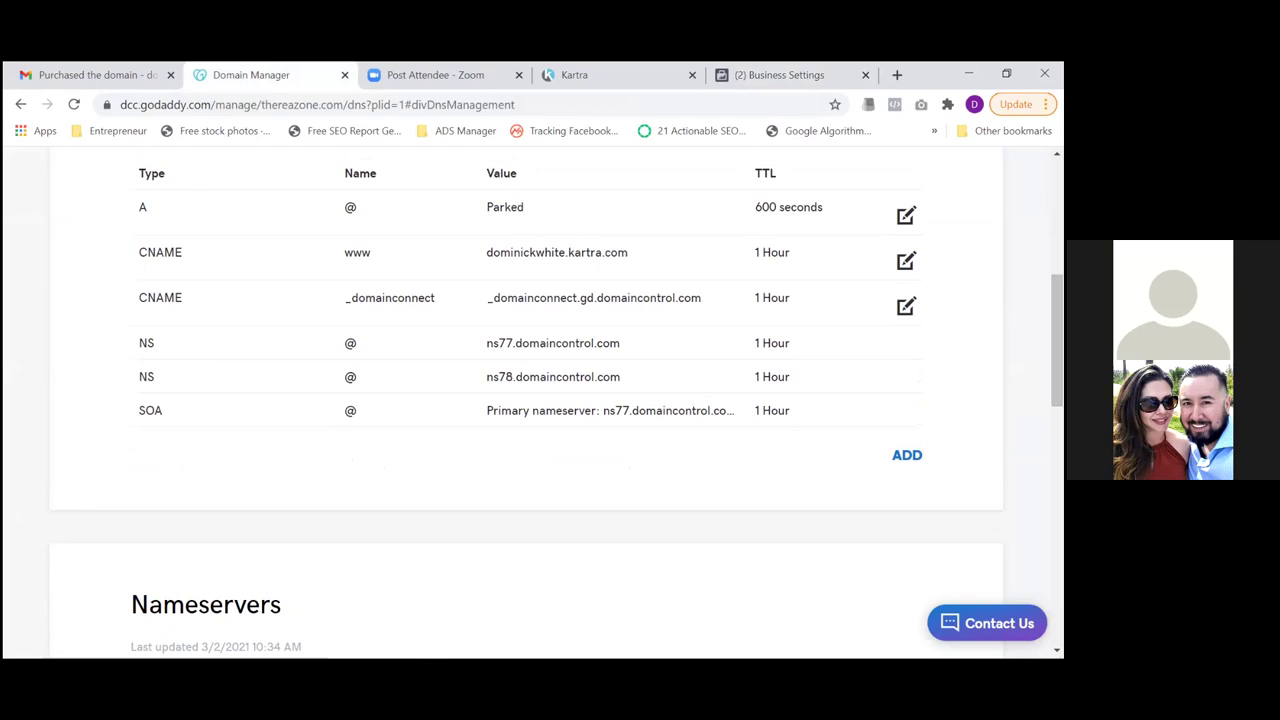
pyautogui.click(907, 455)
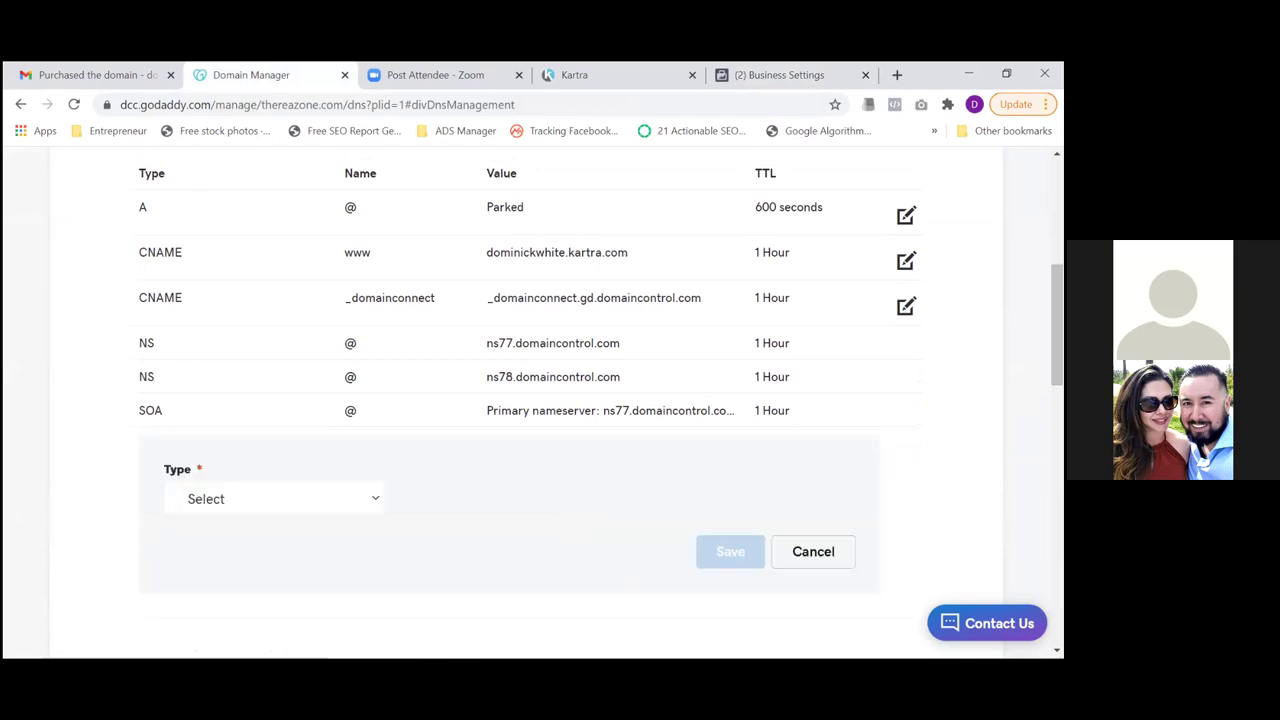
pyautogui.click(373, 500)
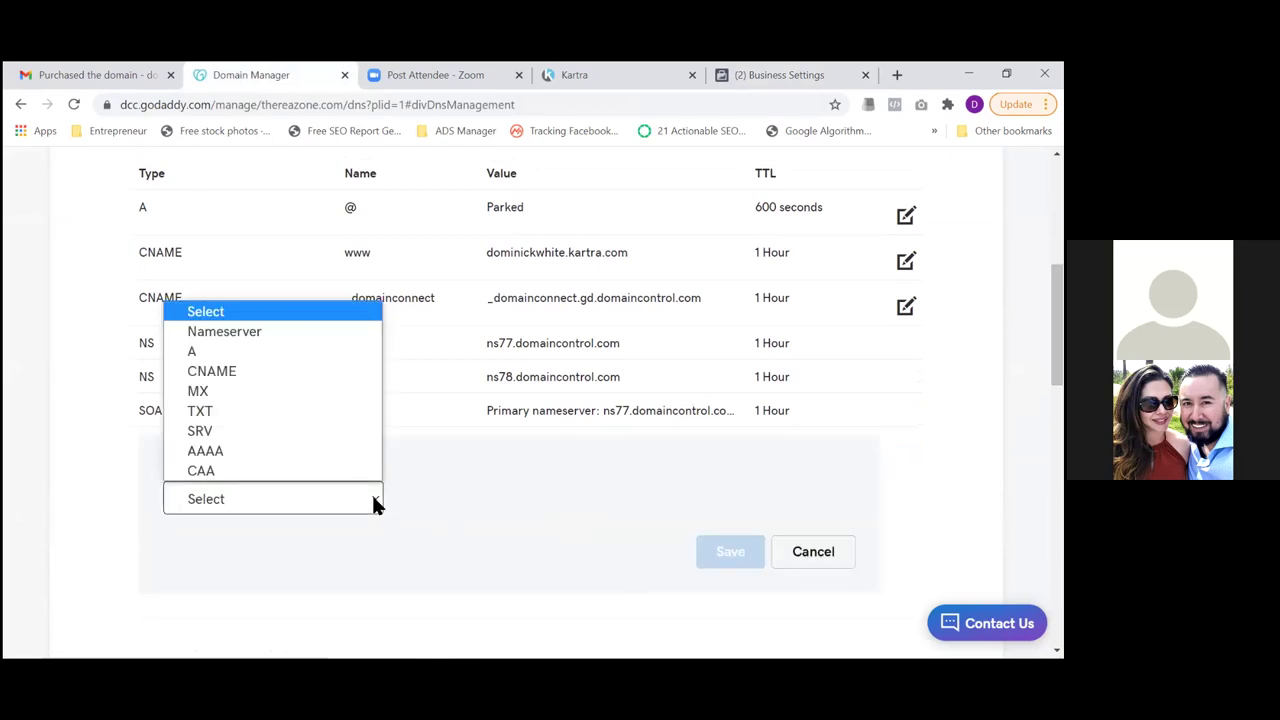
pyautogui.click(295, 415)
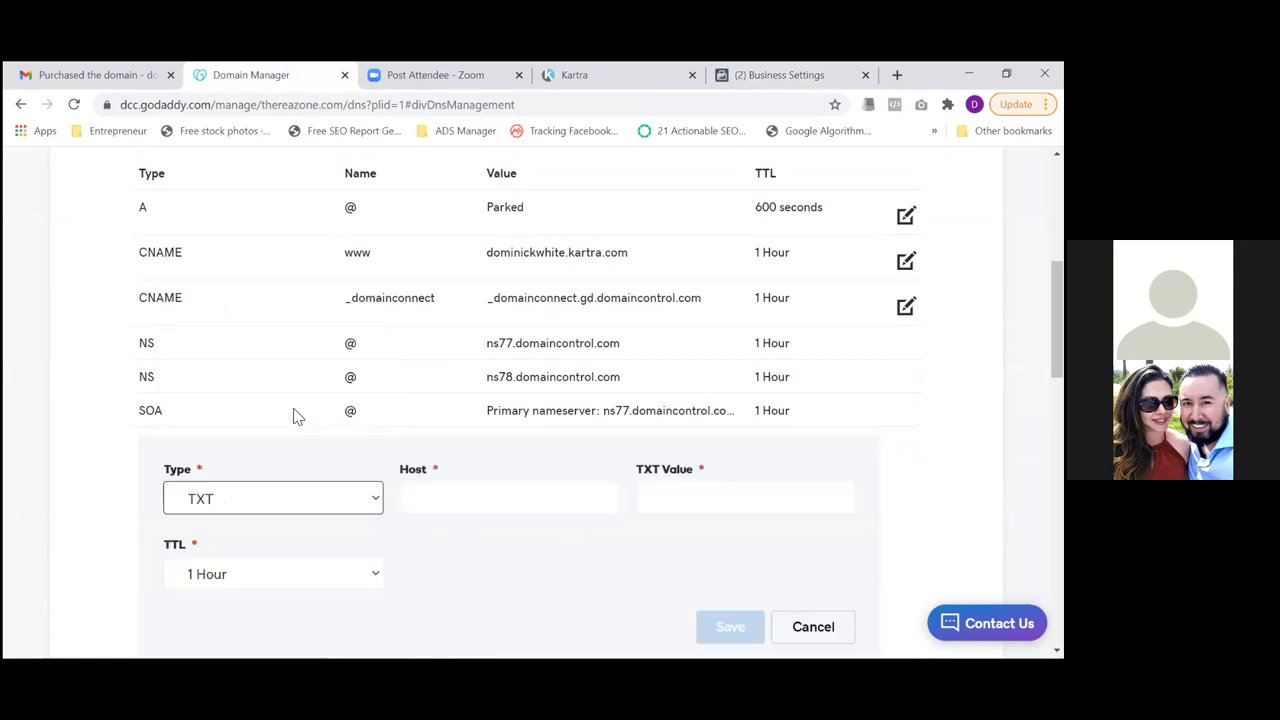
pyautogui.click(475, 503)
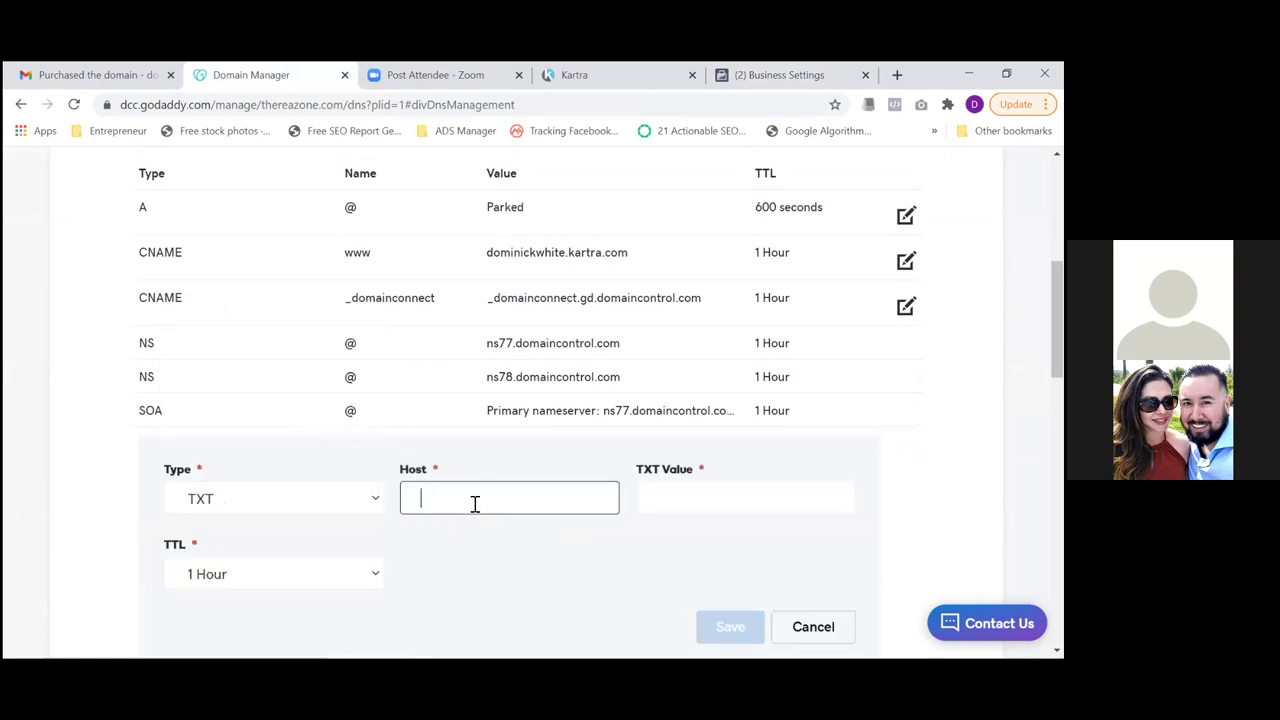
pyautogui.write('@')
pyautogui.click(673, 513)
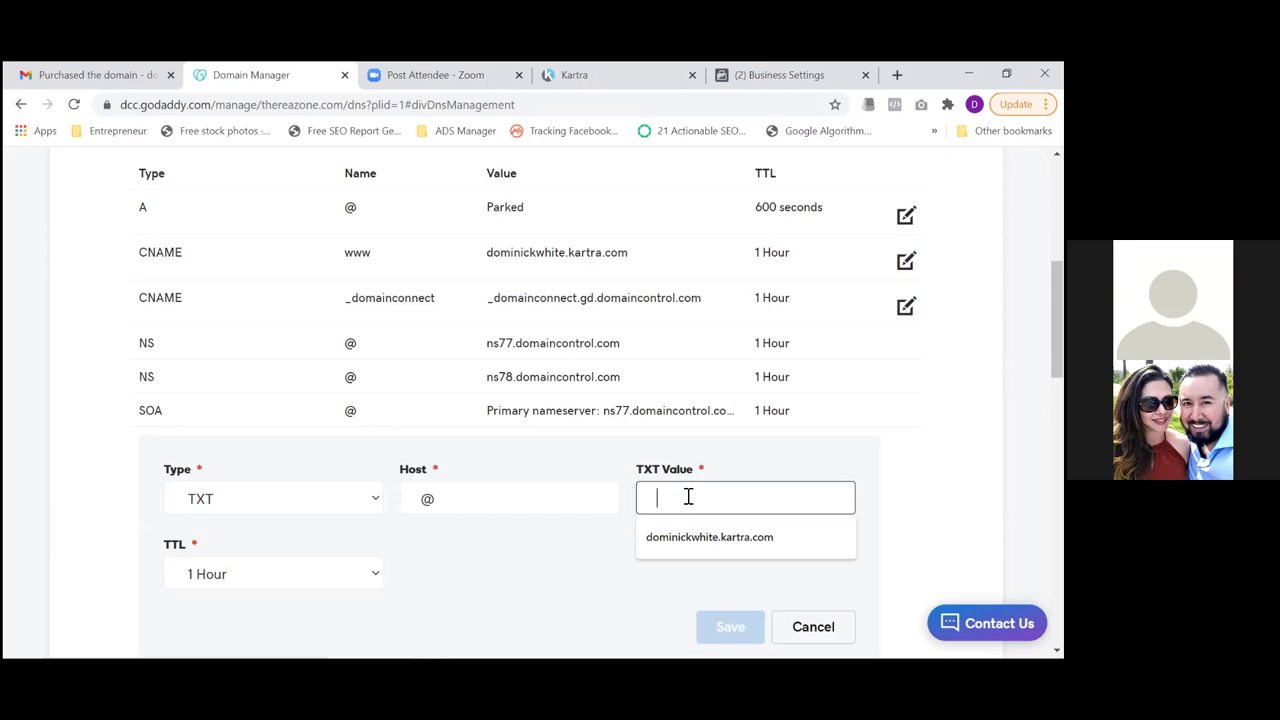
pyautogui.hotkey('ctrl', 'v')
pyautogui.moveTo(688, 497); pyautogui.dragTo(836, 498)
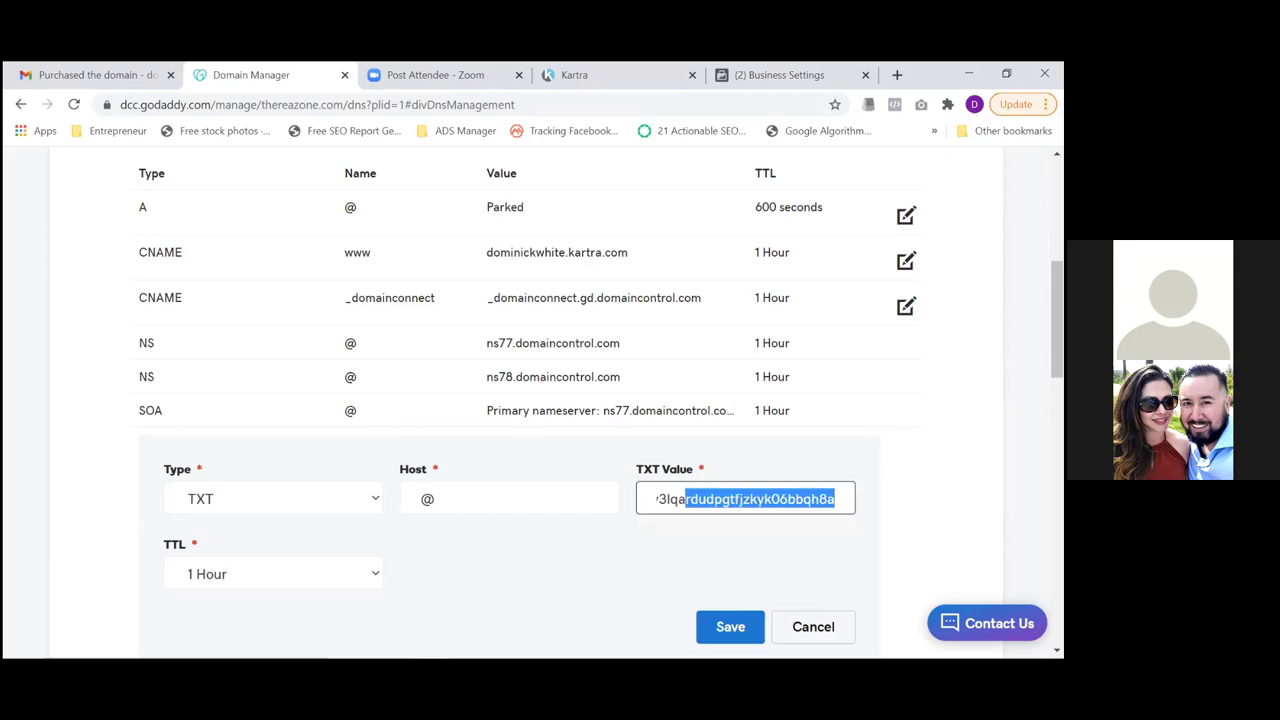
pyautogui.click(727, 626)
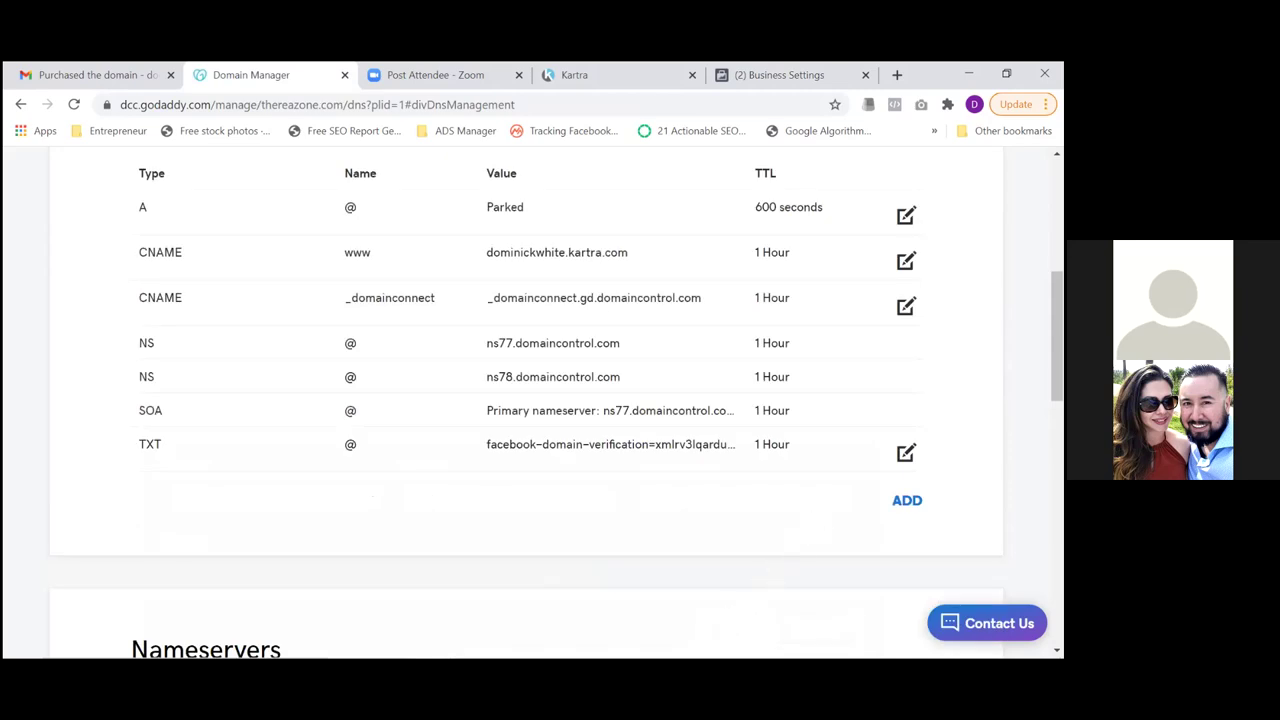
# Reload the DNS records to confirm the facebook-domain-verification TXT entry, then return to Facebook
pyautogui.scroll(2, 1057, 330)
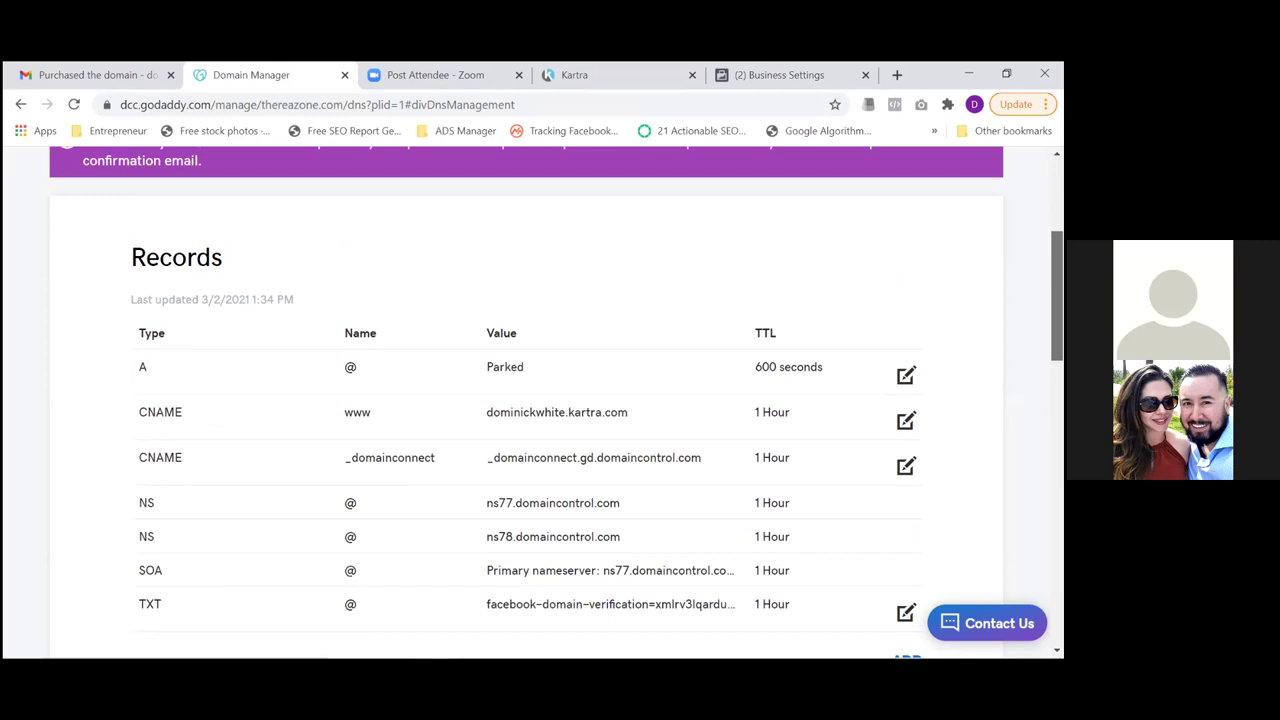
pyautogui.scroll(1, 1057, 300)
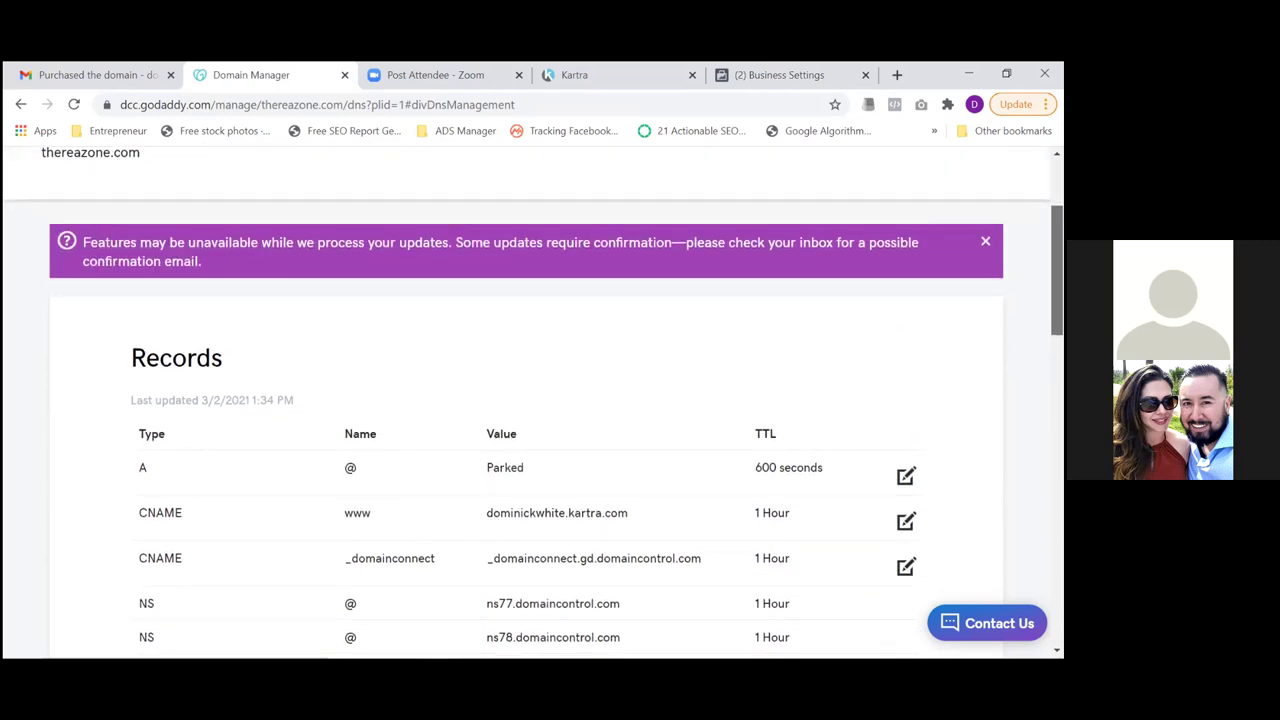
pyautogui.moveTo(1057, 270); pyautogui.dragTo(1057, 276)
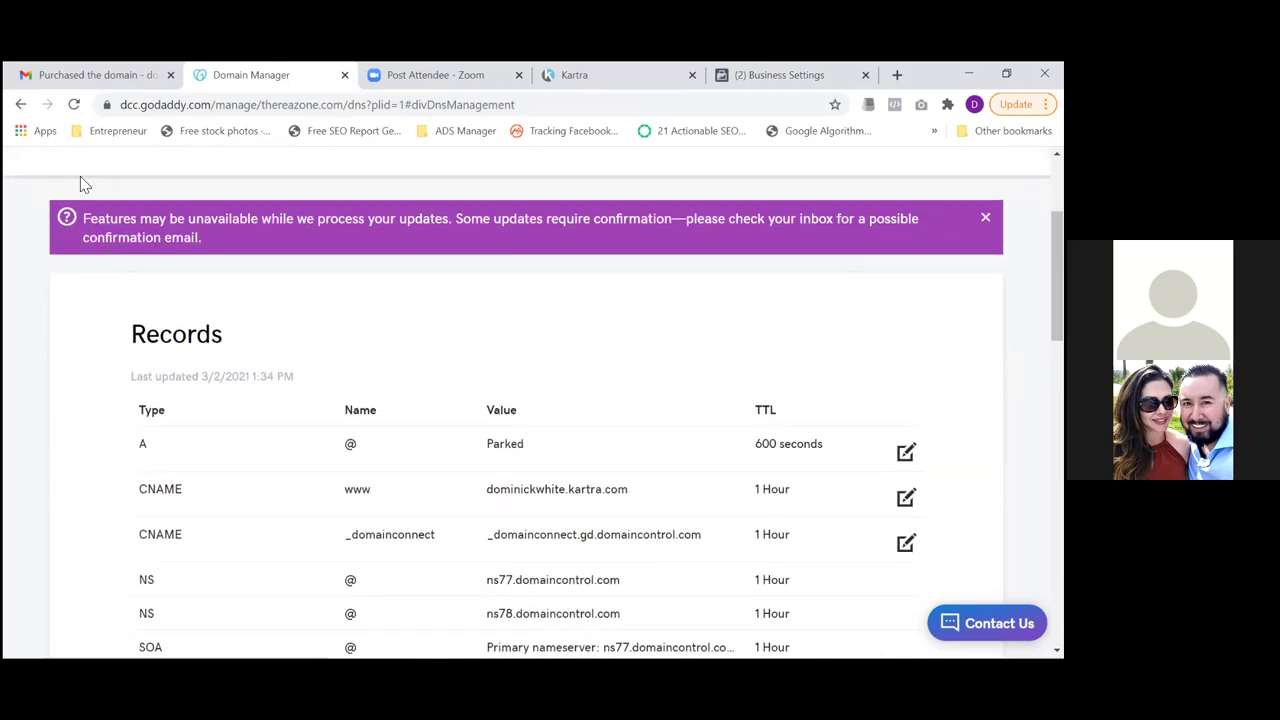
pyautogui.click(74, 105)
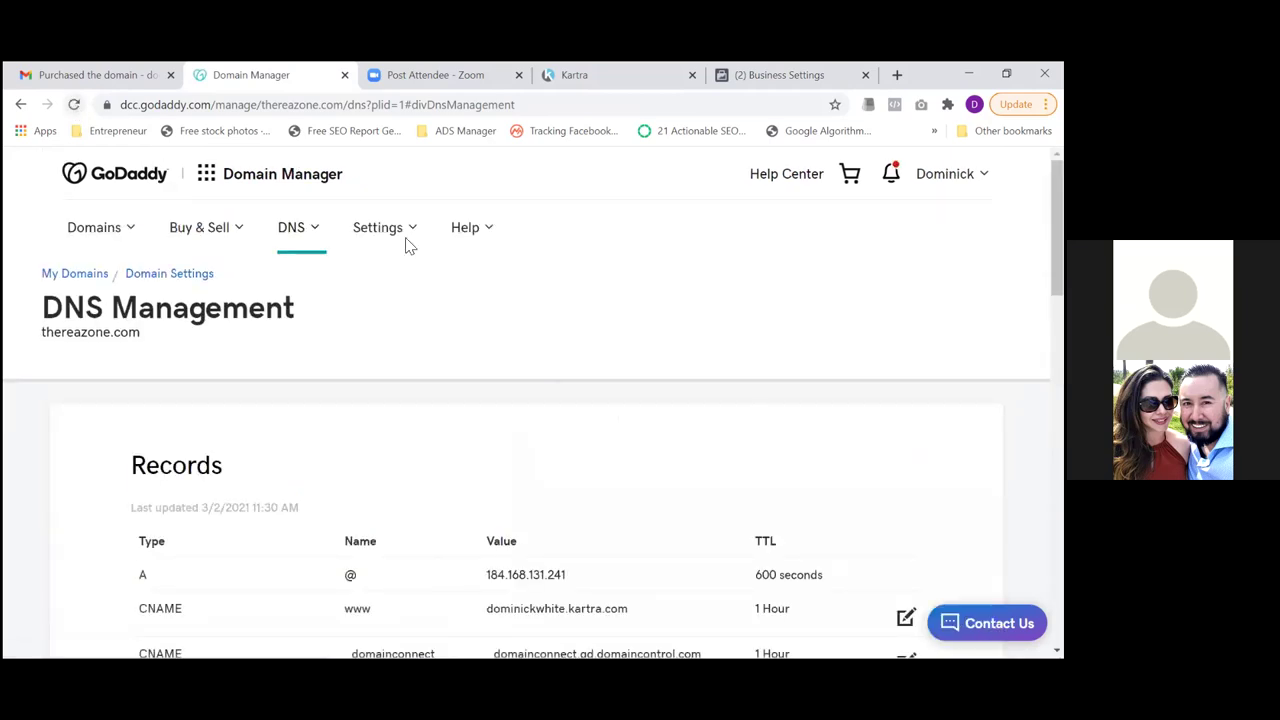
pyautogui.scroll(-3, 533, 400)
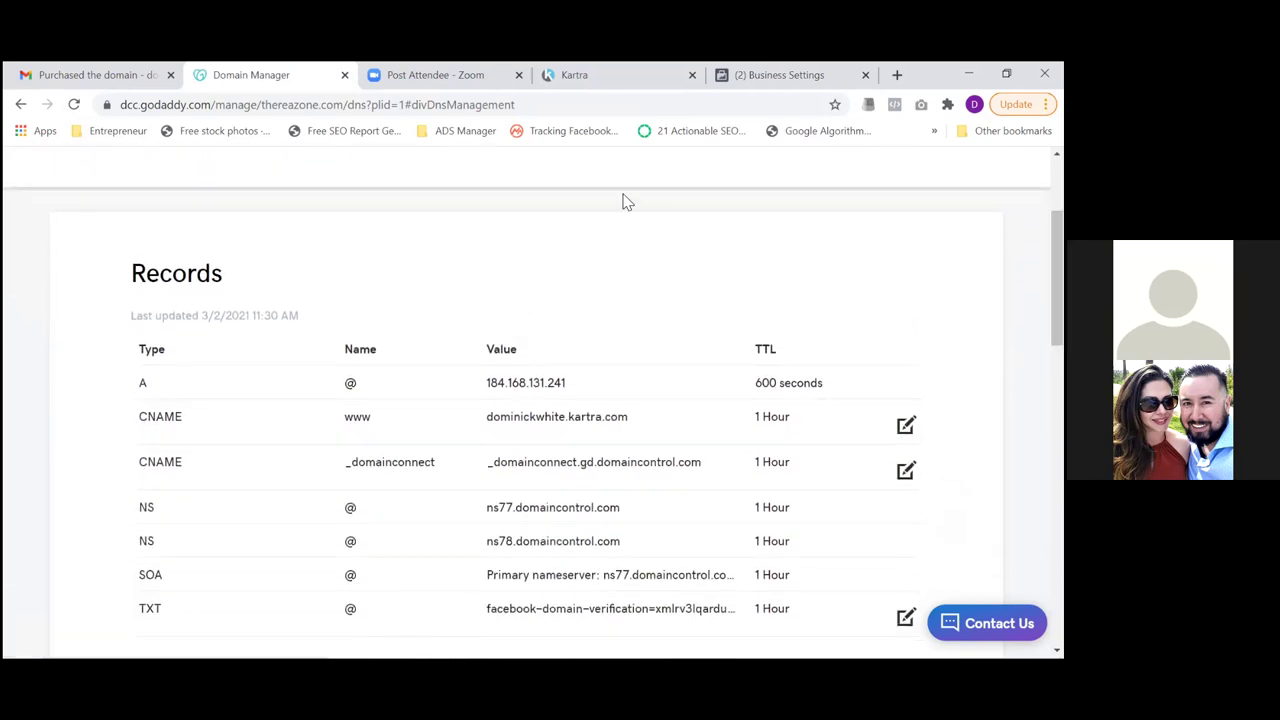
pyautogui.click(754, 94)
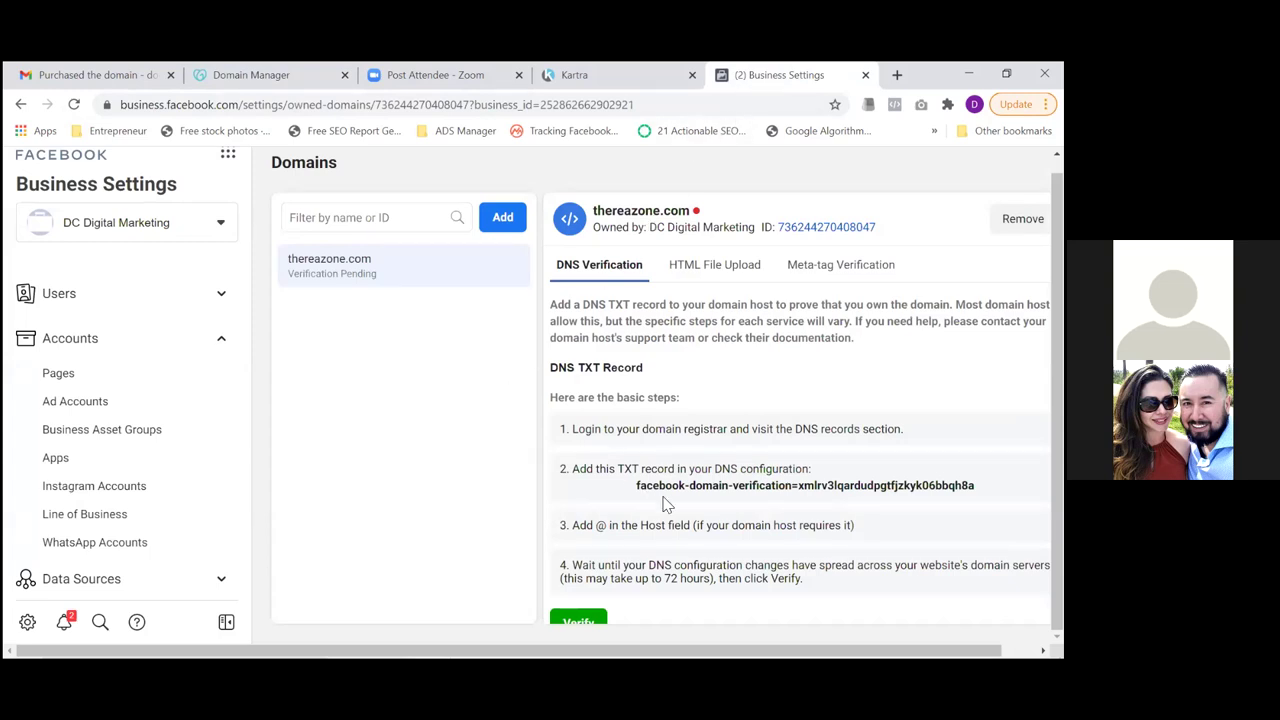
# Verify thereazone.com and refresh to update its domain status
pyautogui.click(579, 622)
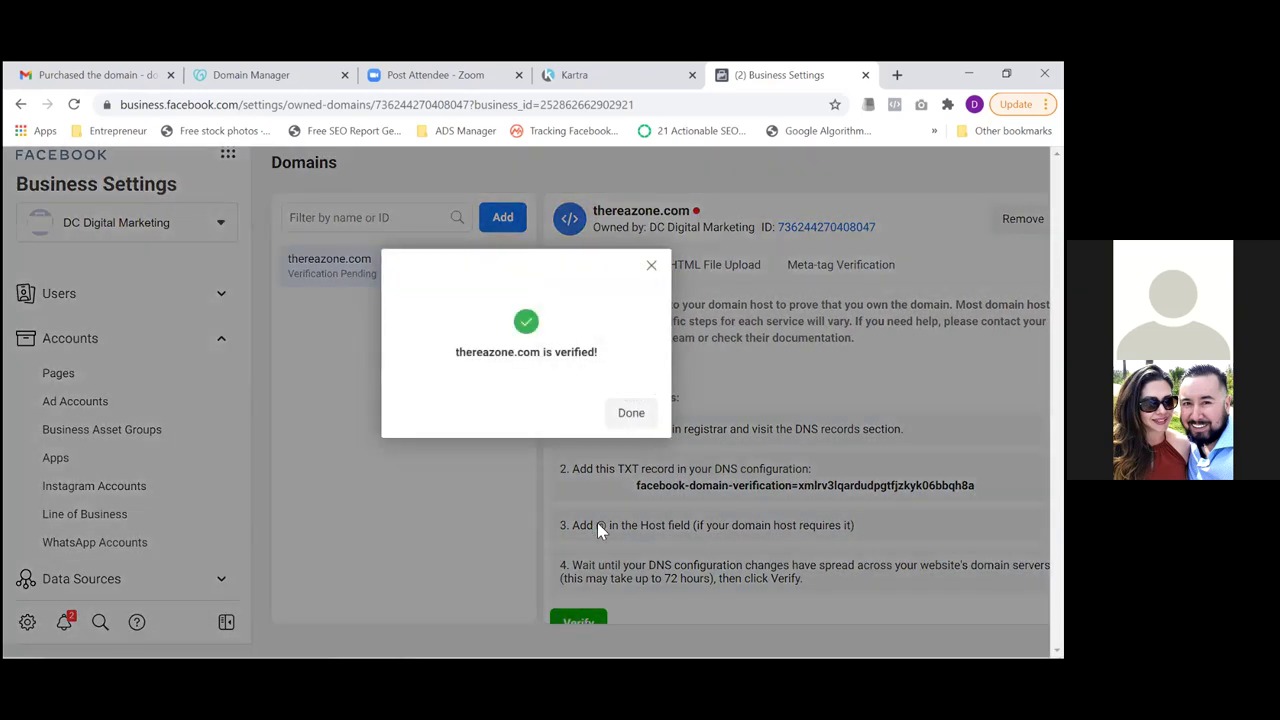
pyautogui.click(627, 416)
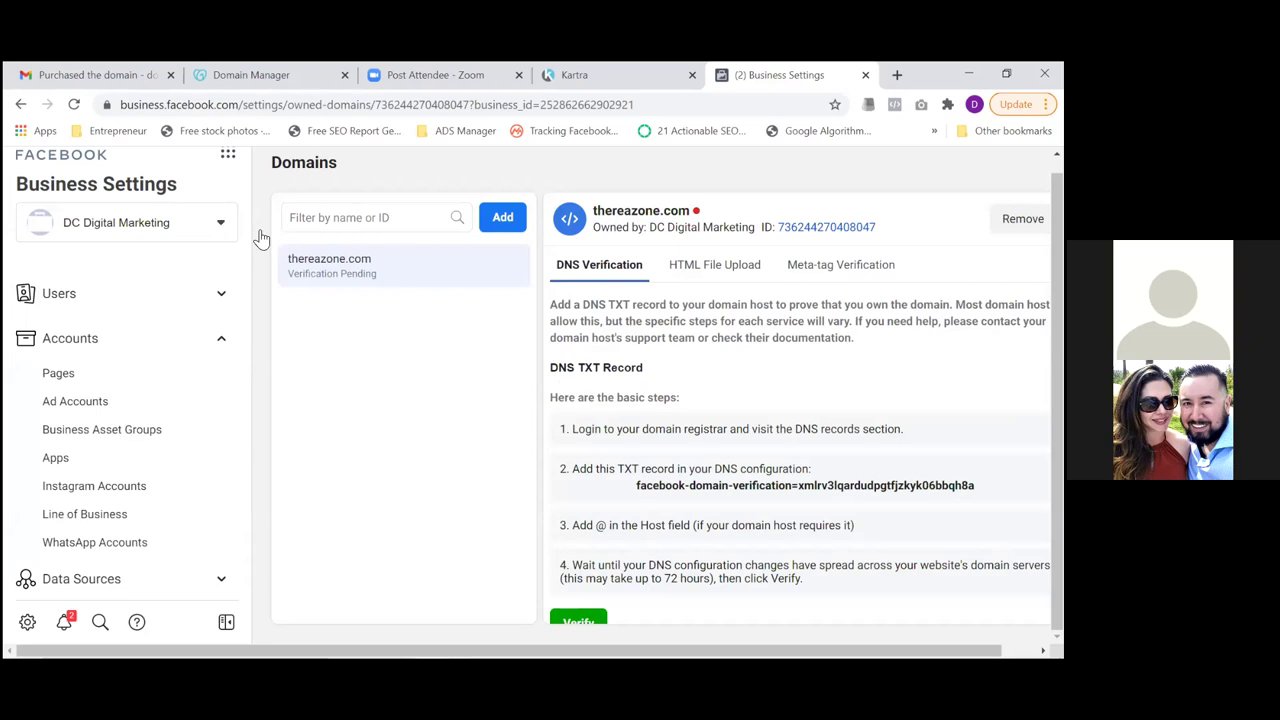
pyautogui.click(75, 105)
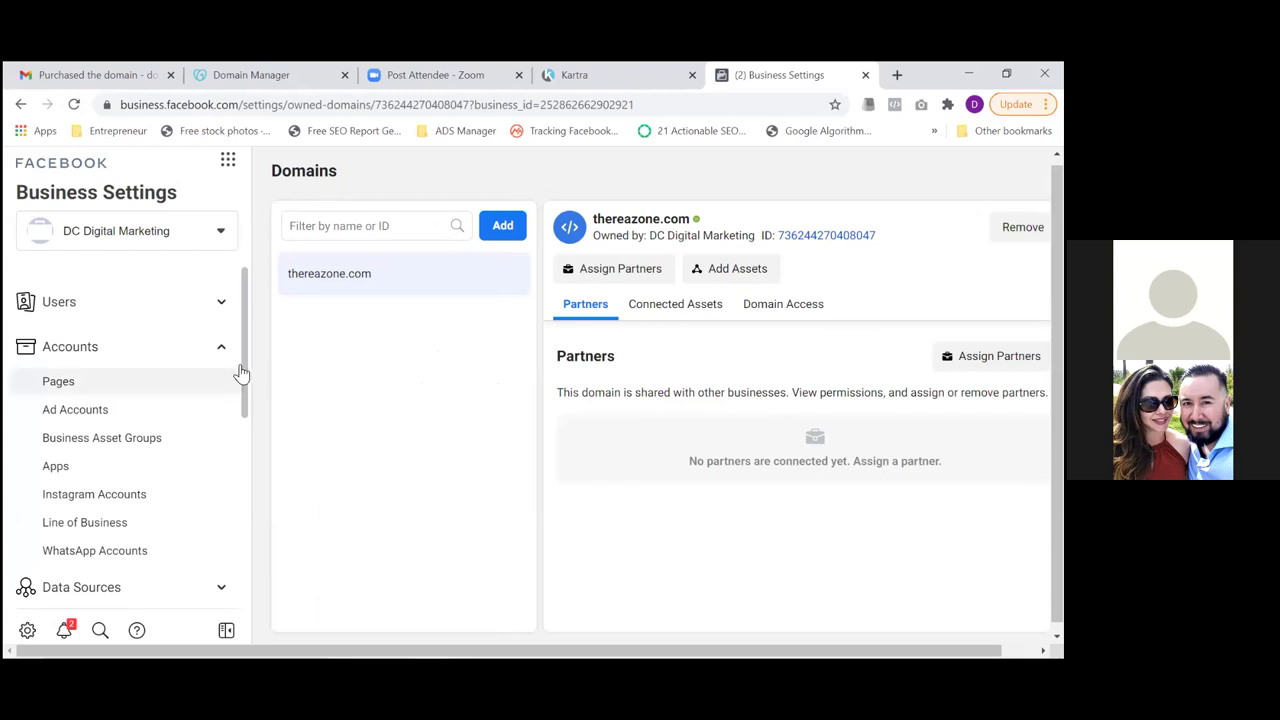
# Open Data Sources > Custom Conversions in Business Settings
pyautogui.click(135, 593)
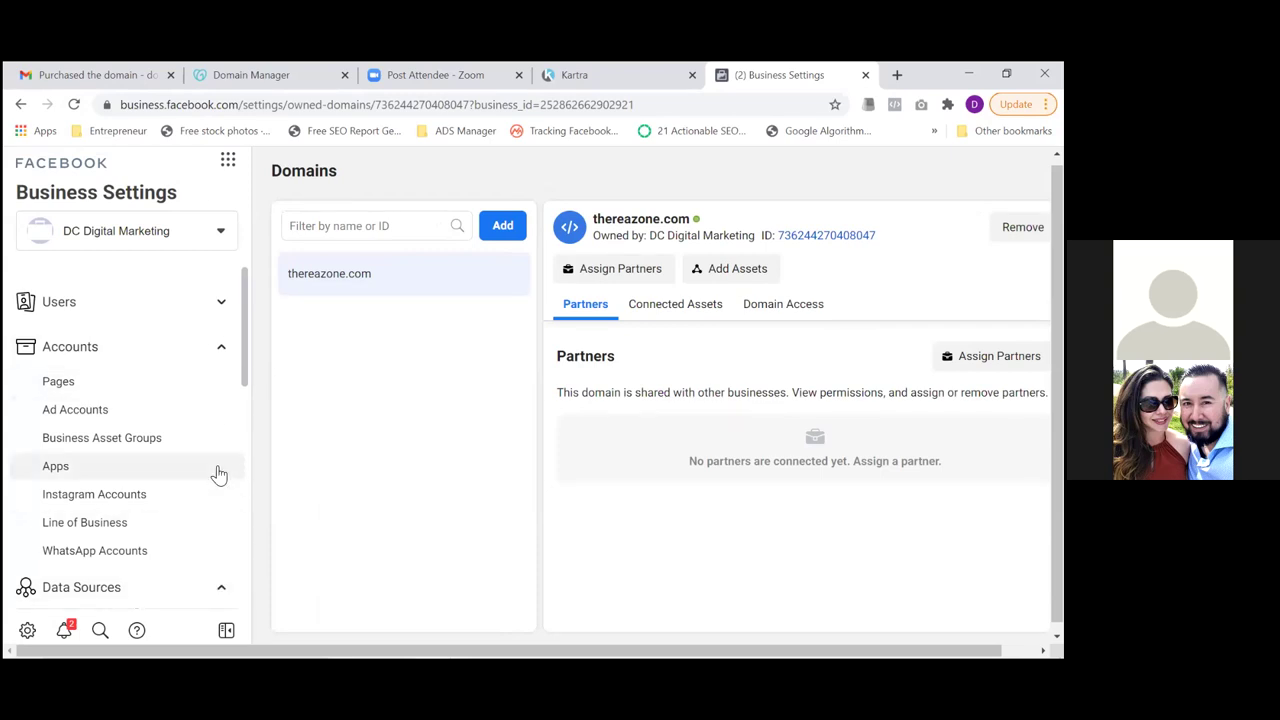
pyautogui.scroll(-2, 240, 410)
pyautogui.scroll(-4, 240, 410)
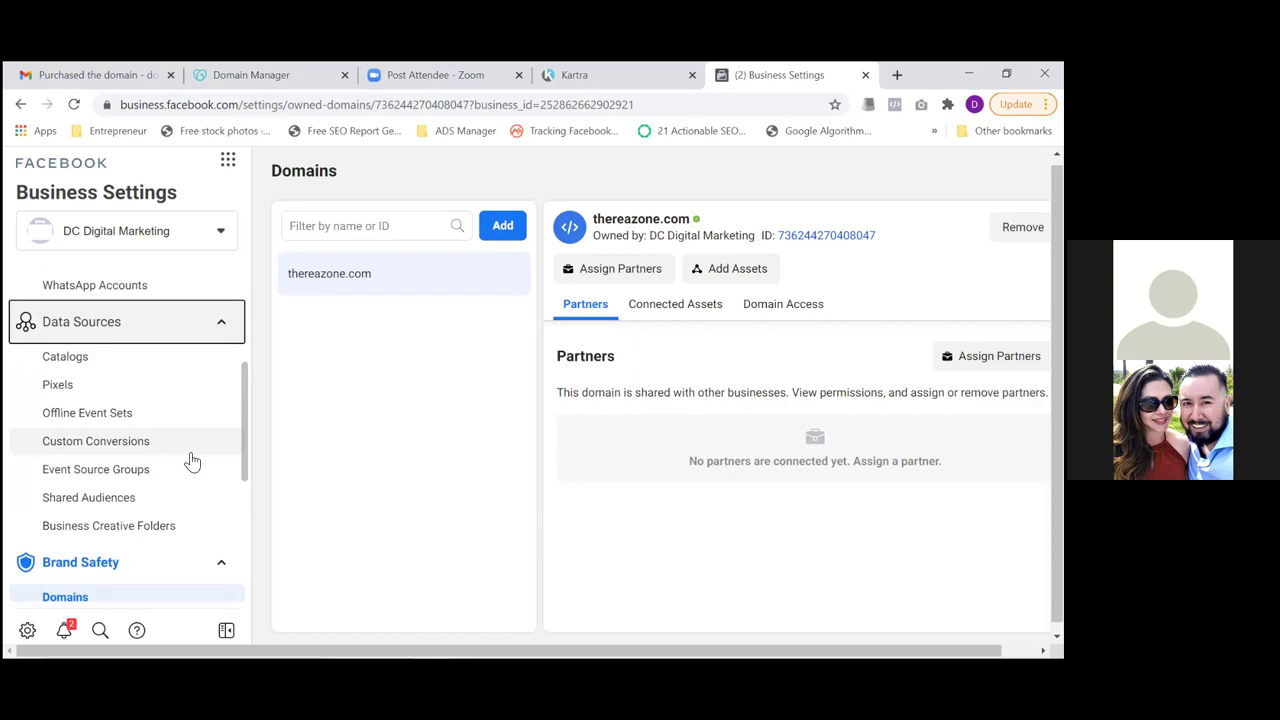
pyautogui.click(189, 452)
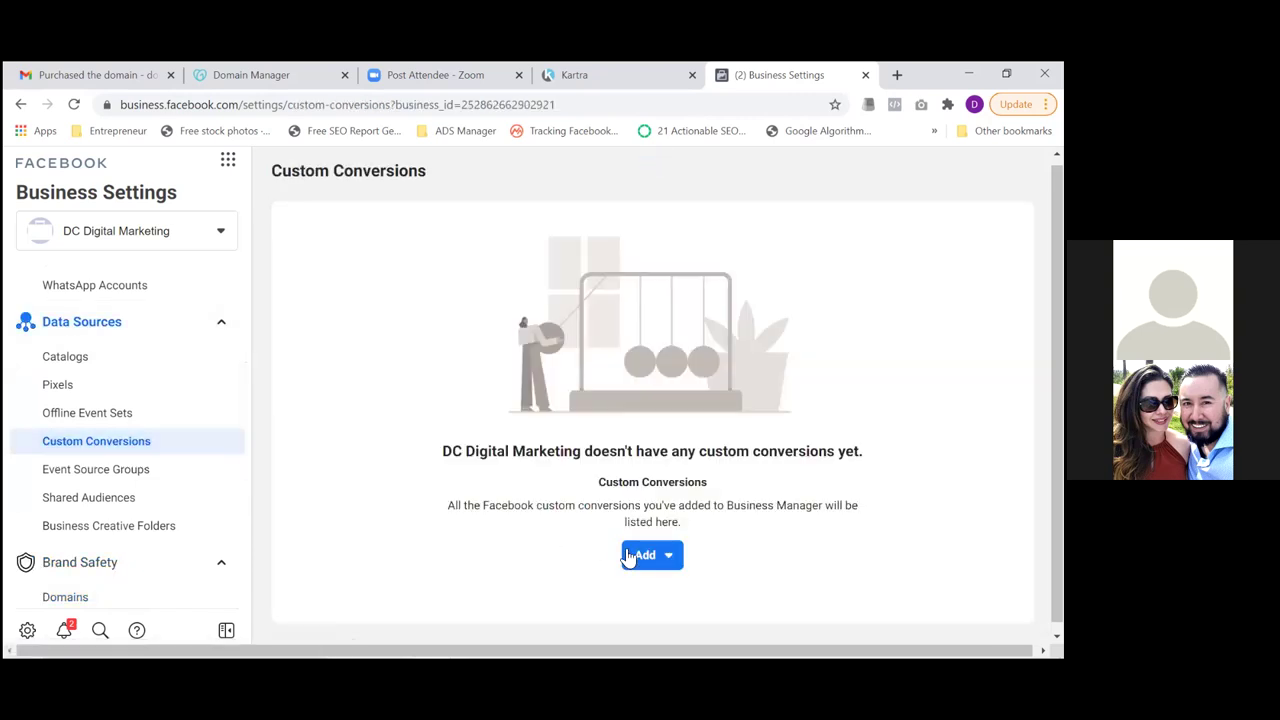
# Choose Create a new Custom Conversion and continue past the introductory dialog
pyautogui.click(645, 557)
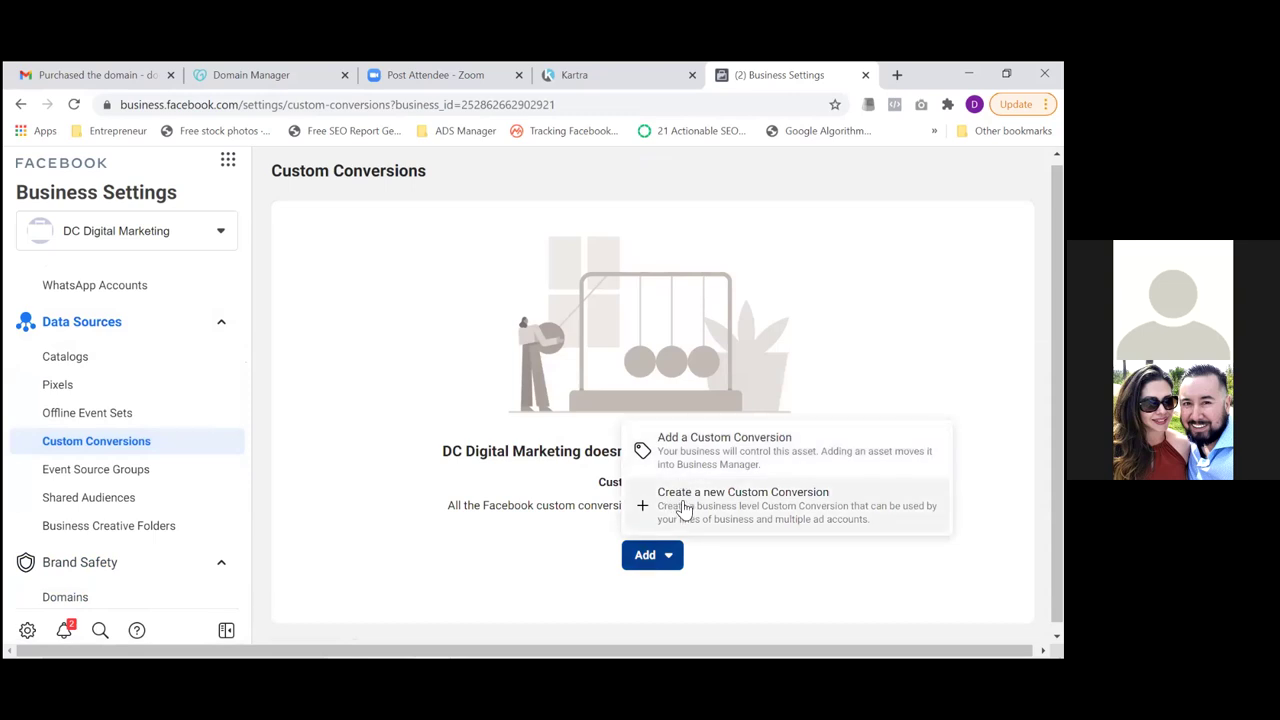
pyautogui.click(684, 505)
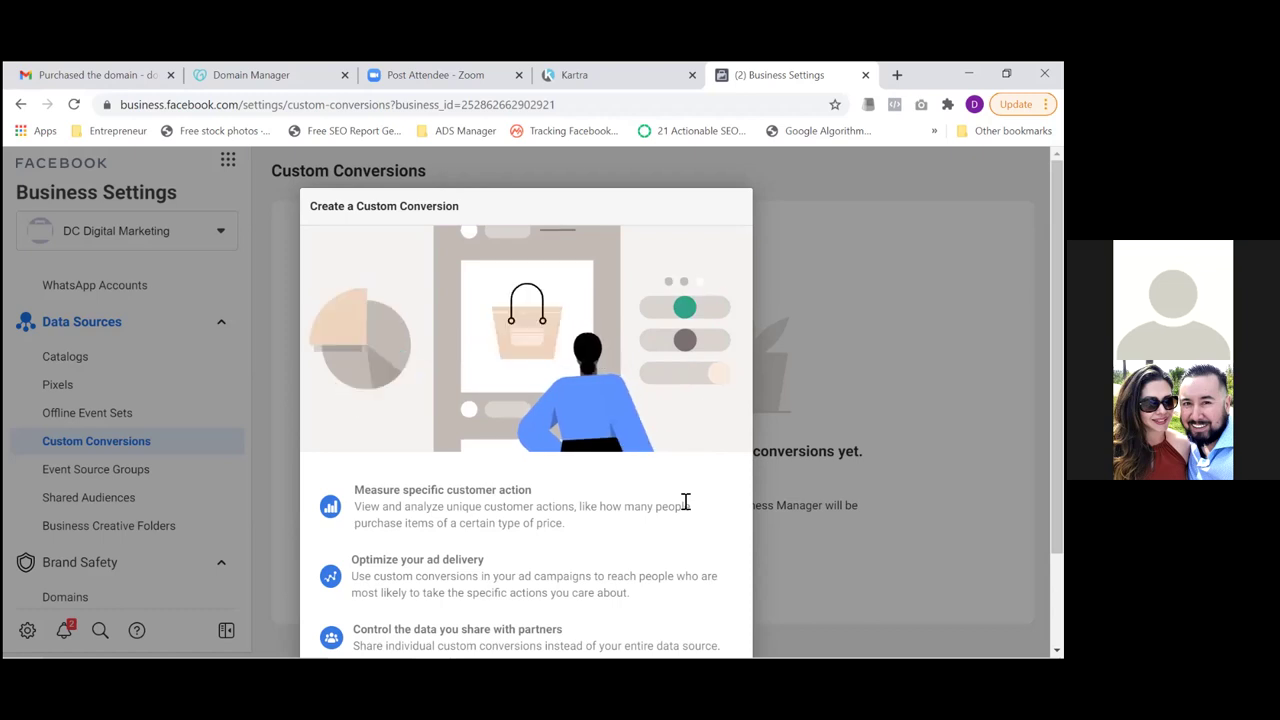
pyautogui.scroll(-2, 526, 400)
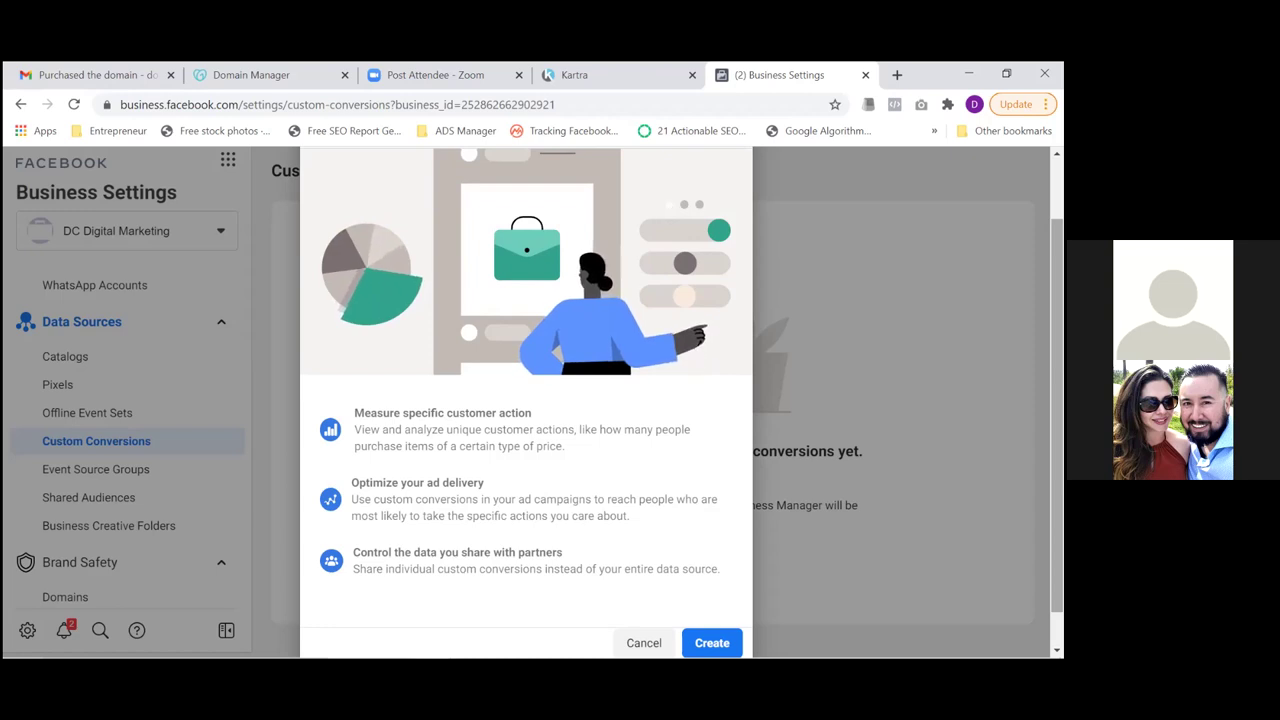
pyautogui.scroll(-1, 526, 400)
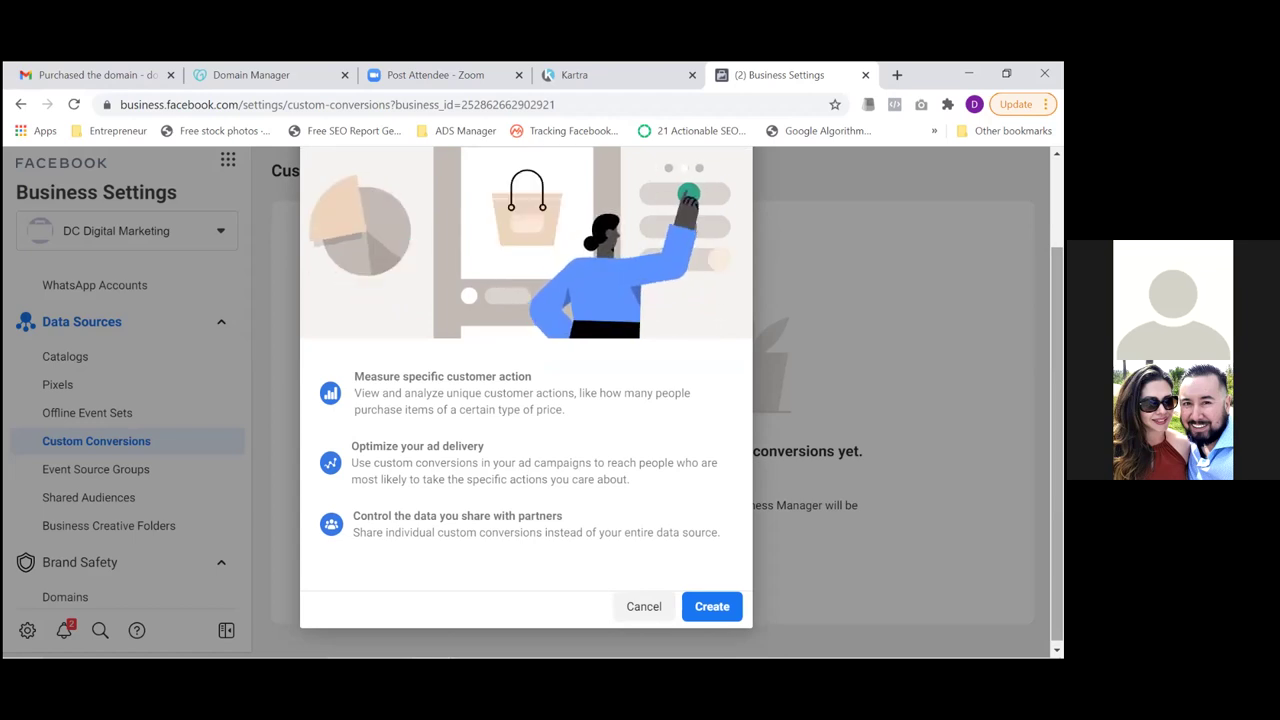
pyautogui.click(704, 614)
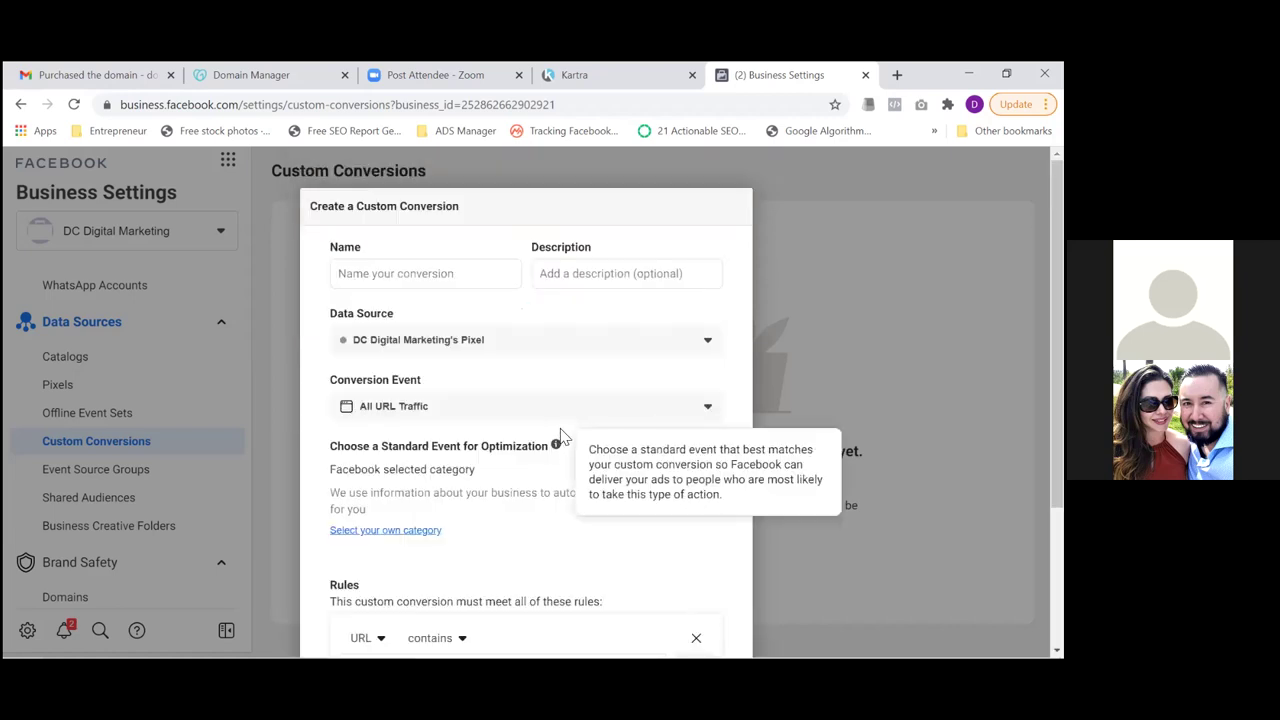
# Confirm the custom conversion form uses the business pixel, then open Kartra's Thank You For Scheduling page actions
pyautogui.click(435, 280)
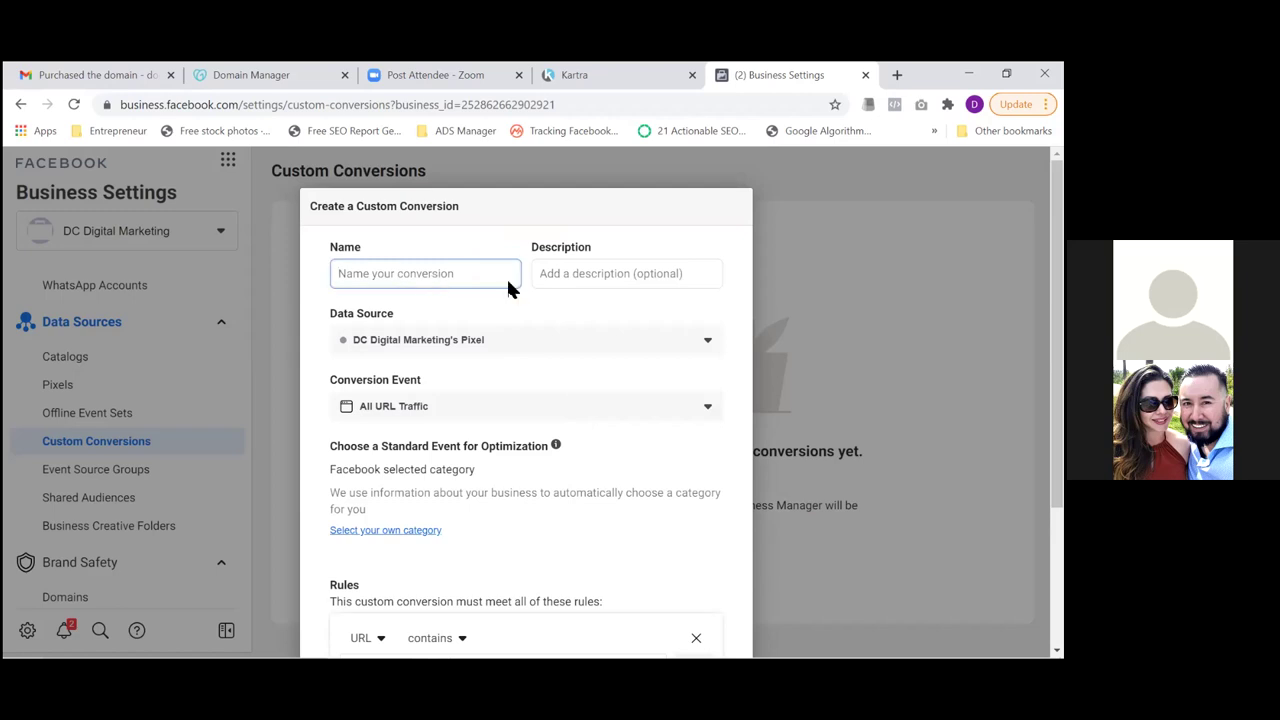
pyautogui.click(532, 342)
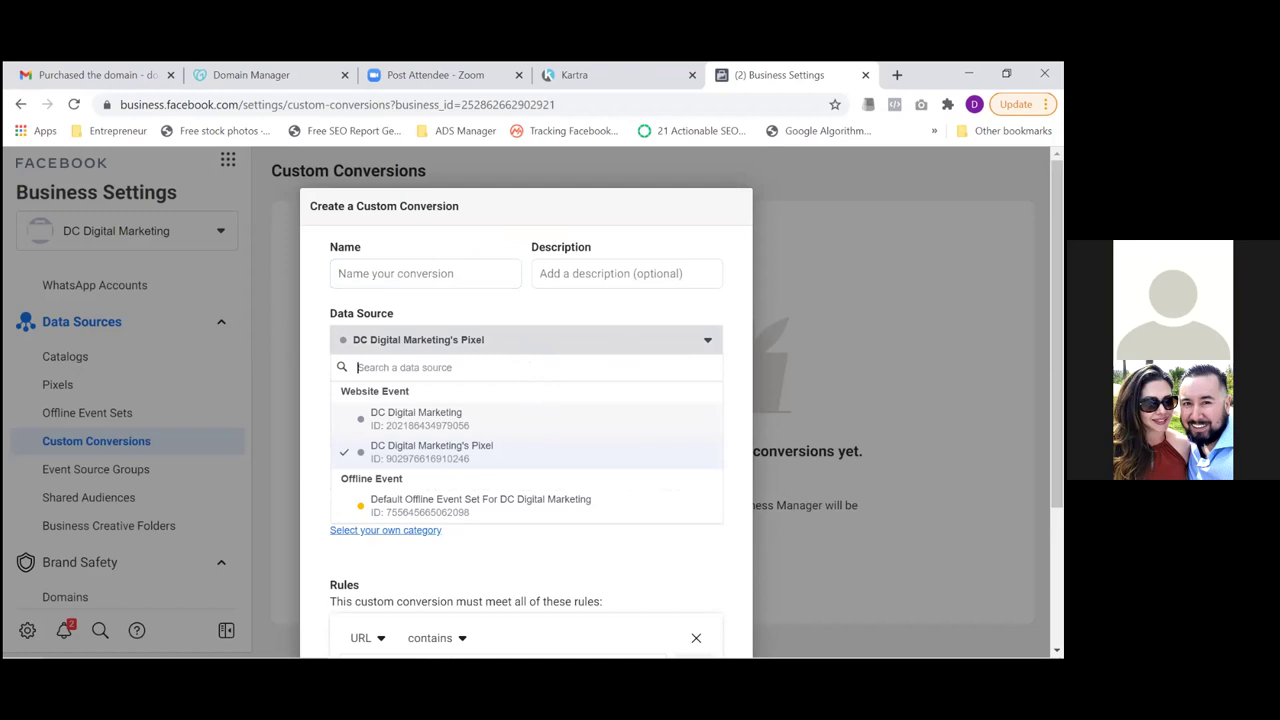
pyautogui.press('Escape')
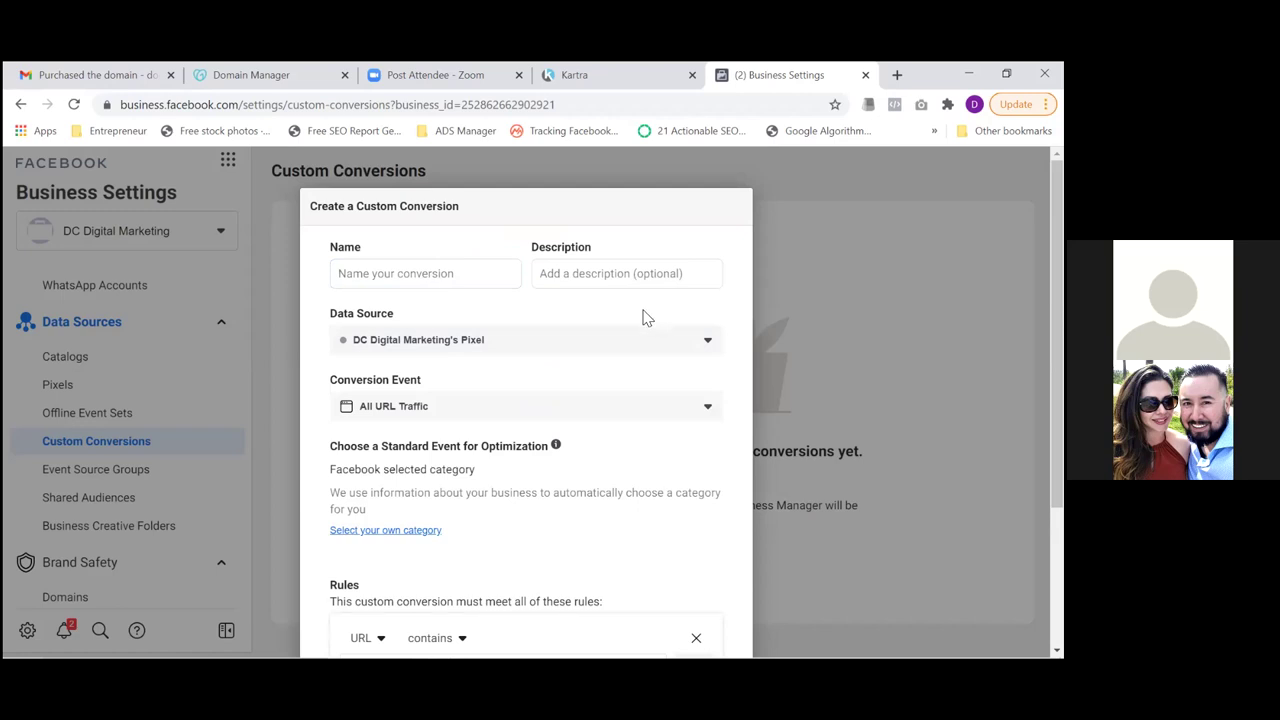
pyautogui.click(593, 350)
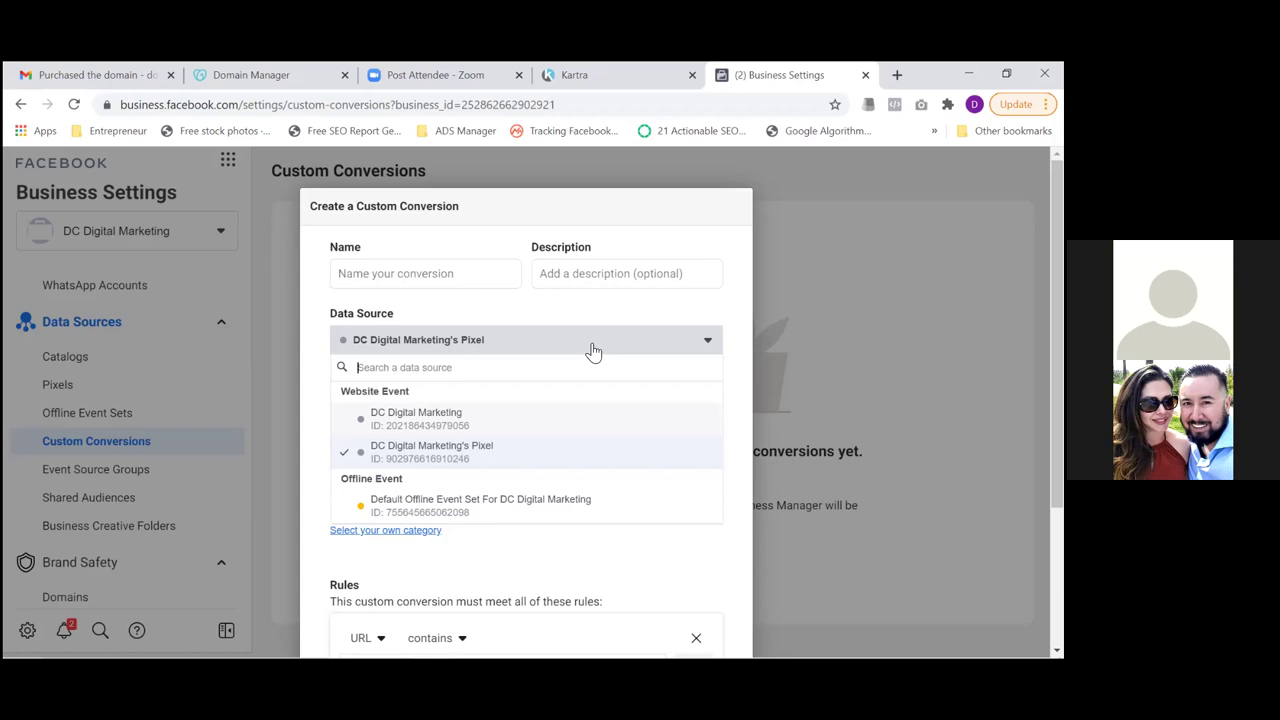
pyautogui.click(592, 74)
pyautogui.click(597, 442)
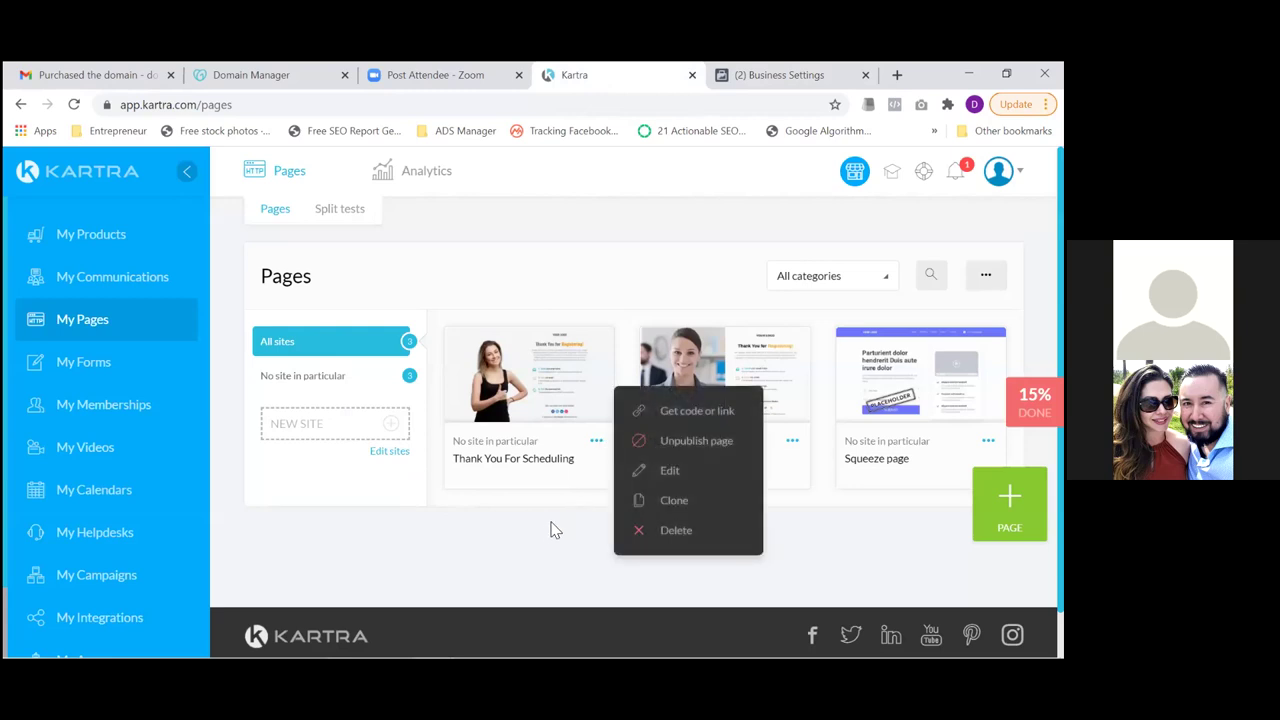
# Open the Thank You For Scheduling page's direct link in a new tab and close Kartra's Publish dialog
pyautogui.click(663, 410)
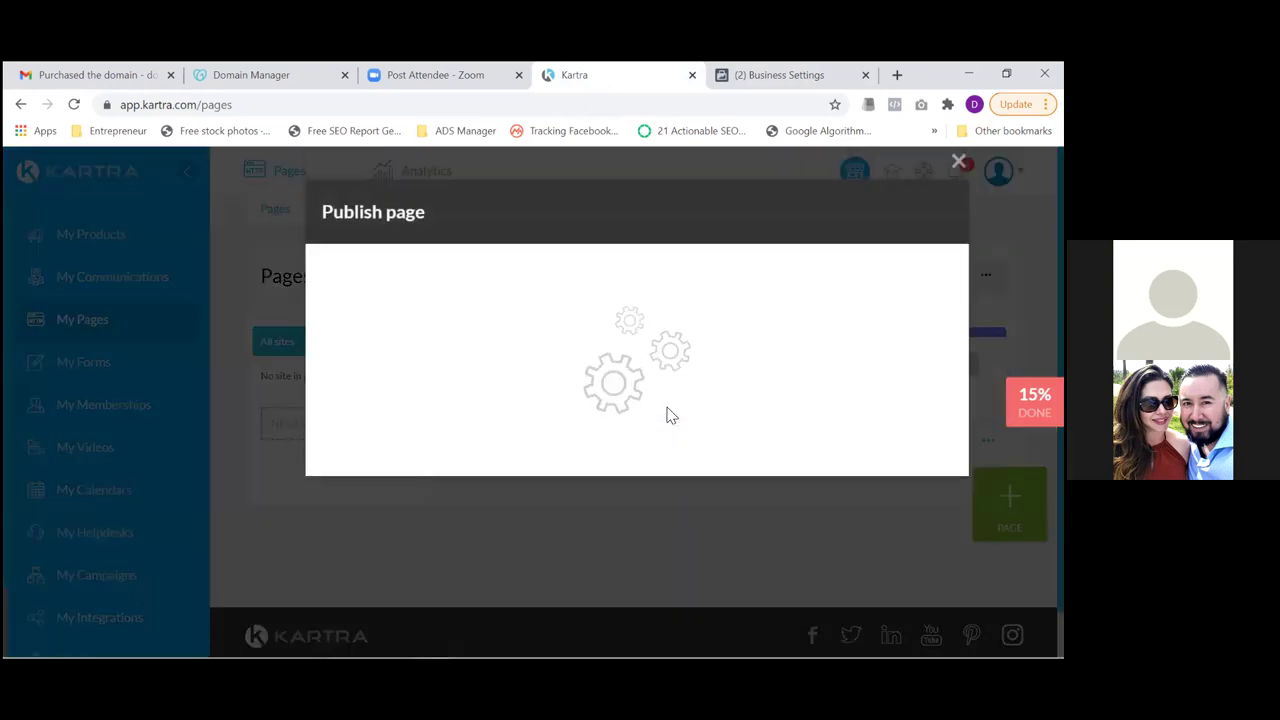
pyautogui.click(538, 416)
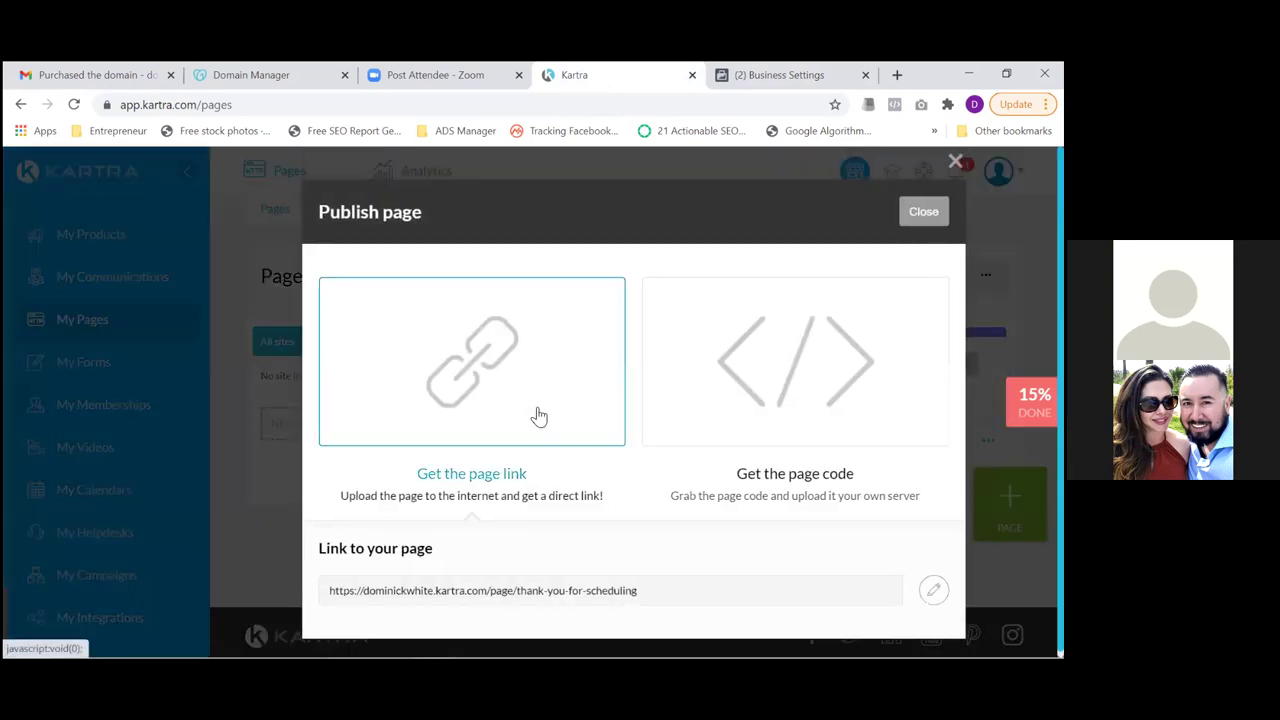
pyautogui.moveTo(630, 592); pyautogui.dragTo(338, 590)
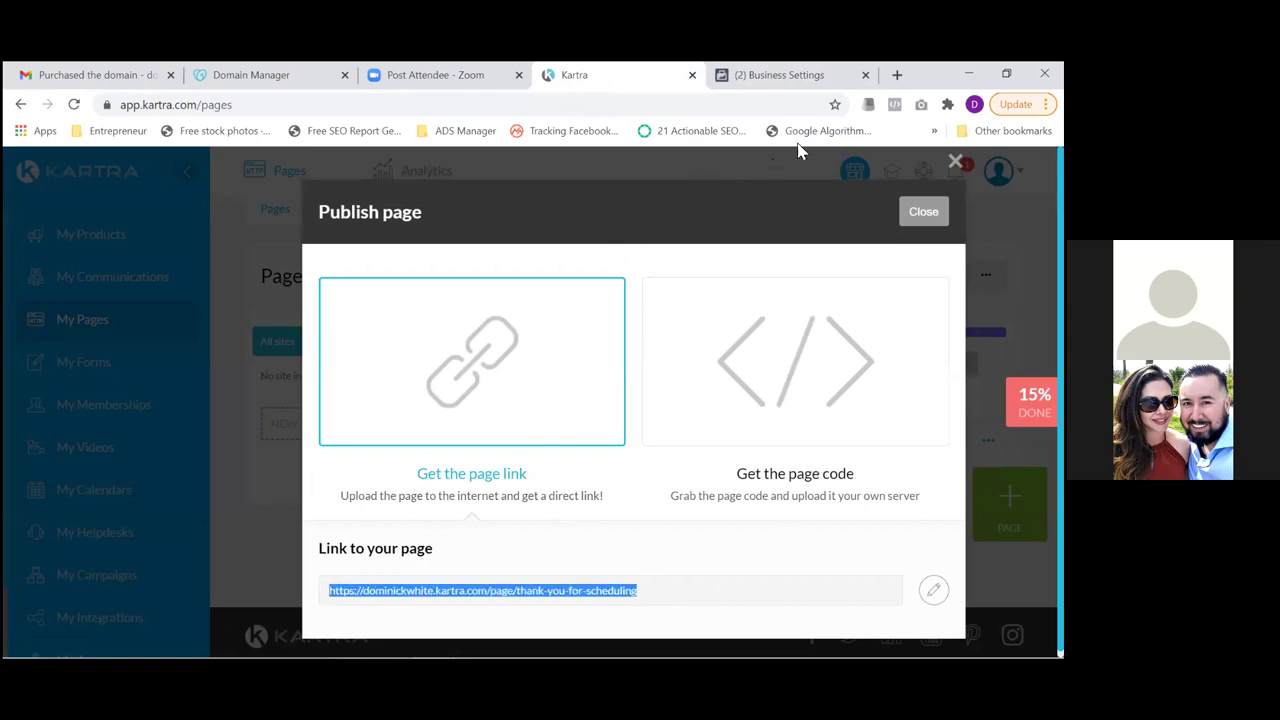
pyautogui.click(897, 75)
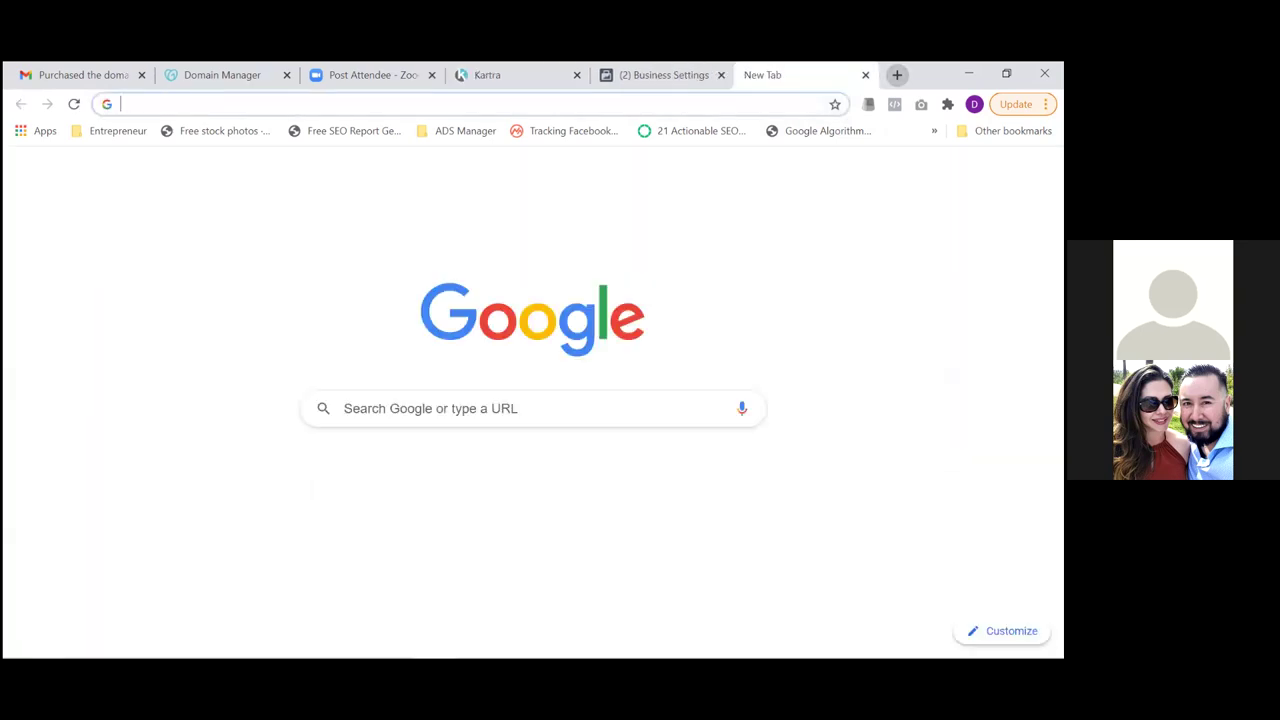
pyautogui.press('Return')
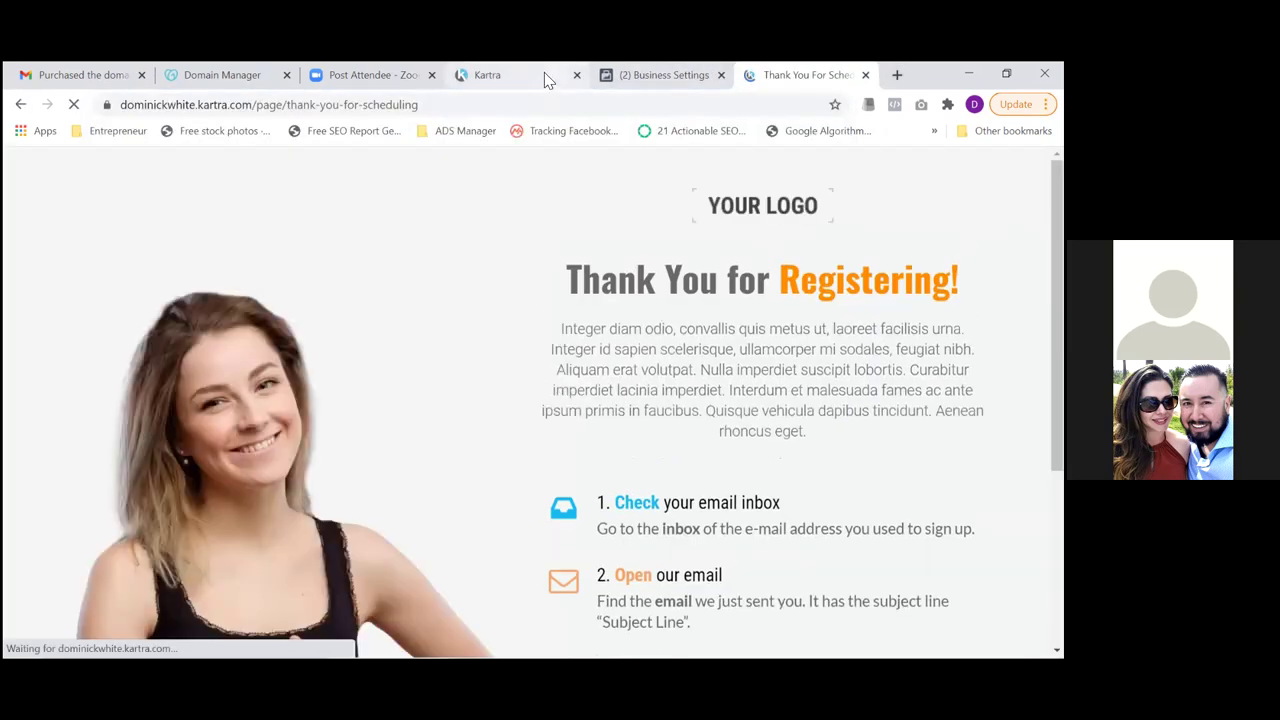
pyautogui.click(544, 74)
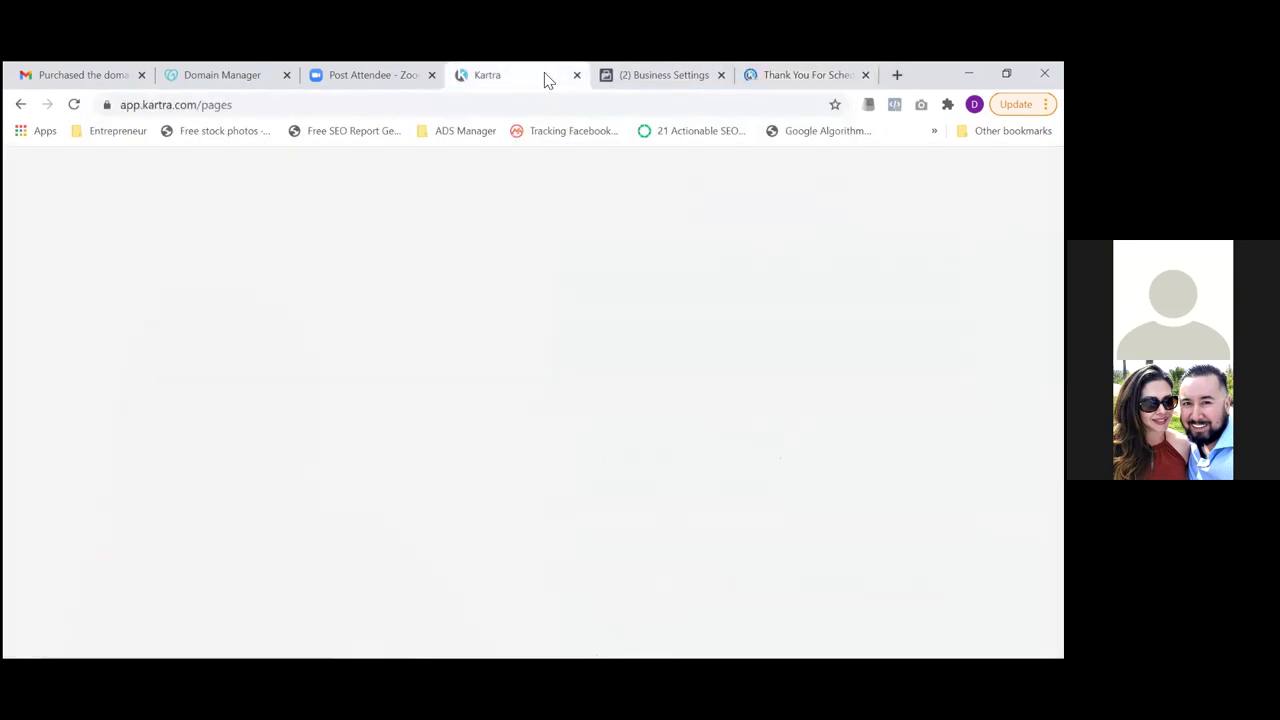
pyautogui.click(923, 211)
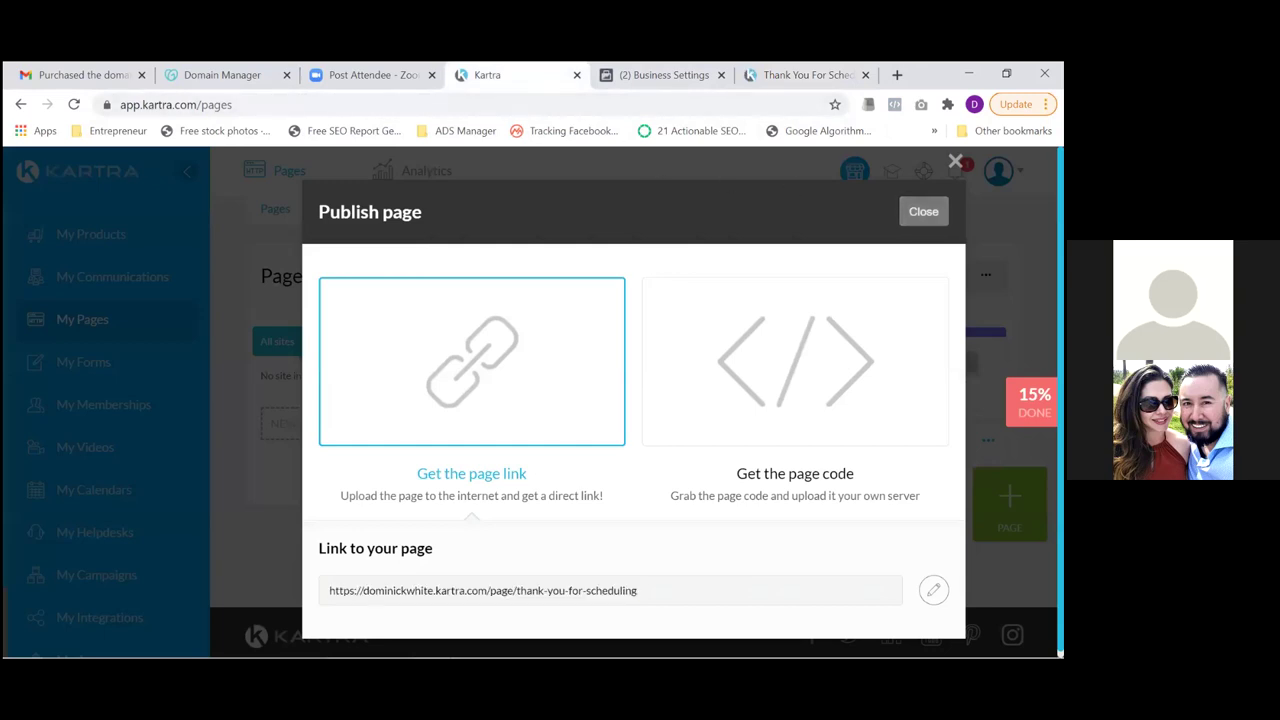
# Copy the schedule-your-call-now page link and load it in a new browser tab
pyautogui.click(792, 442)
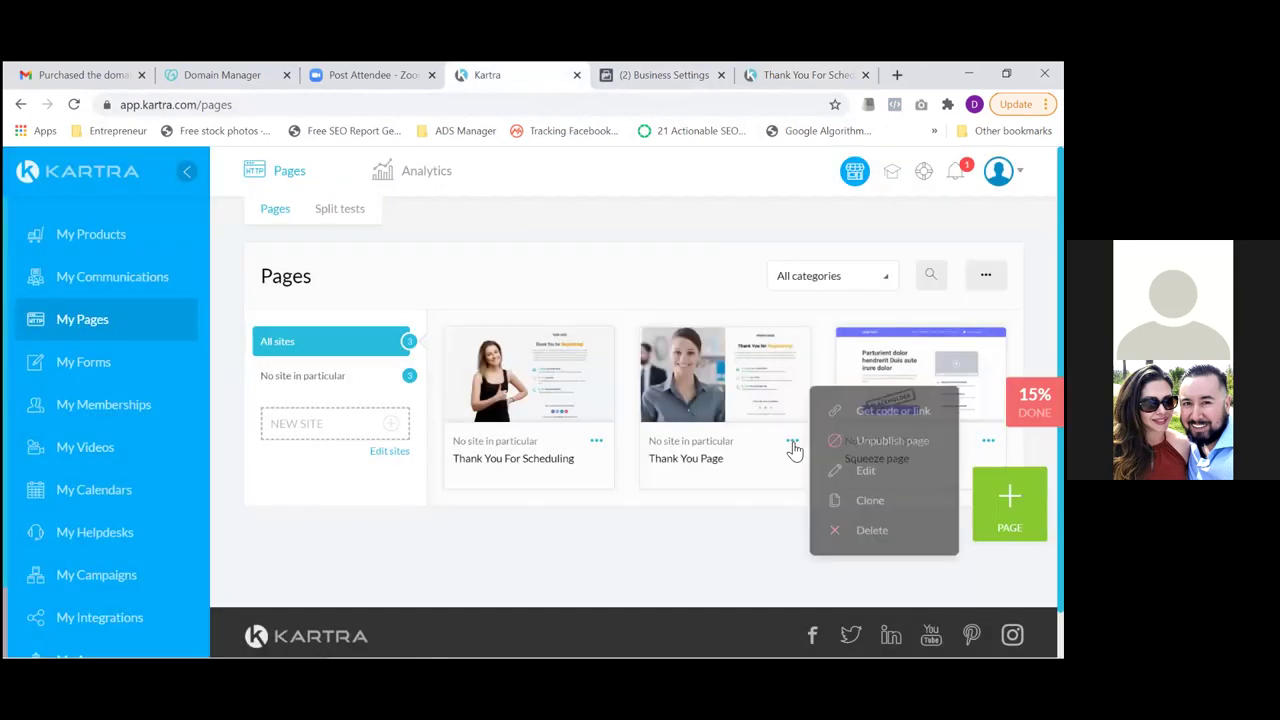
pyautogui.click(860, 409)
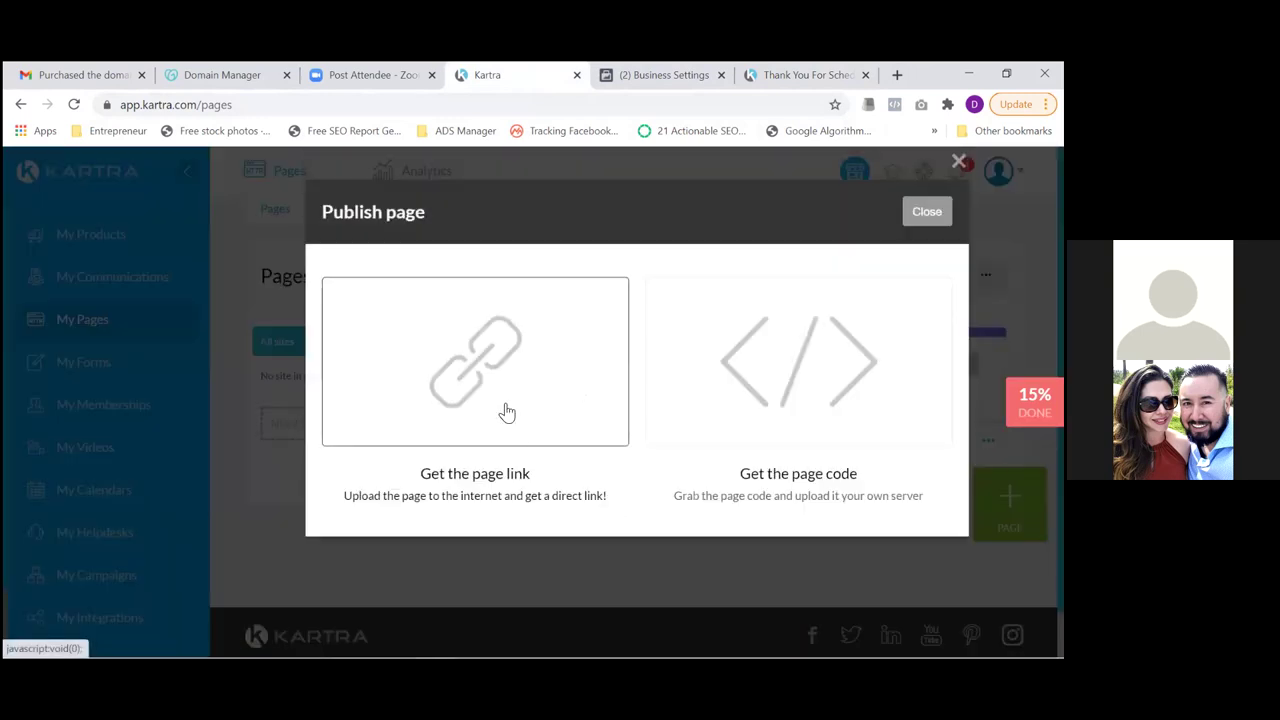
pyautogui.click(497, 394)
pyautogui.moveTo(623, 594); pyautogui.dragTo(491, 603)
pyautogui.click(491, 603)
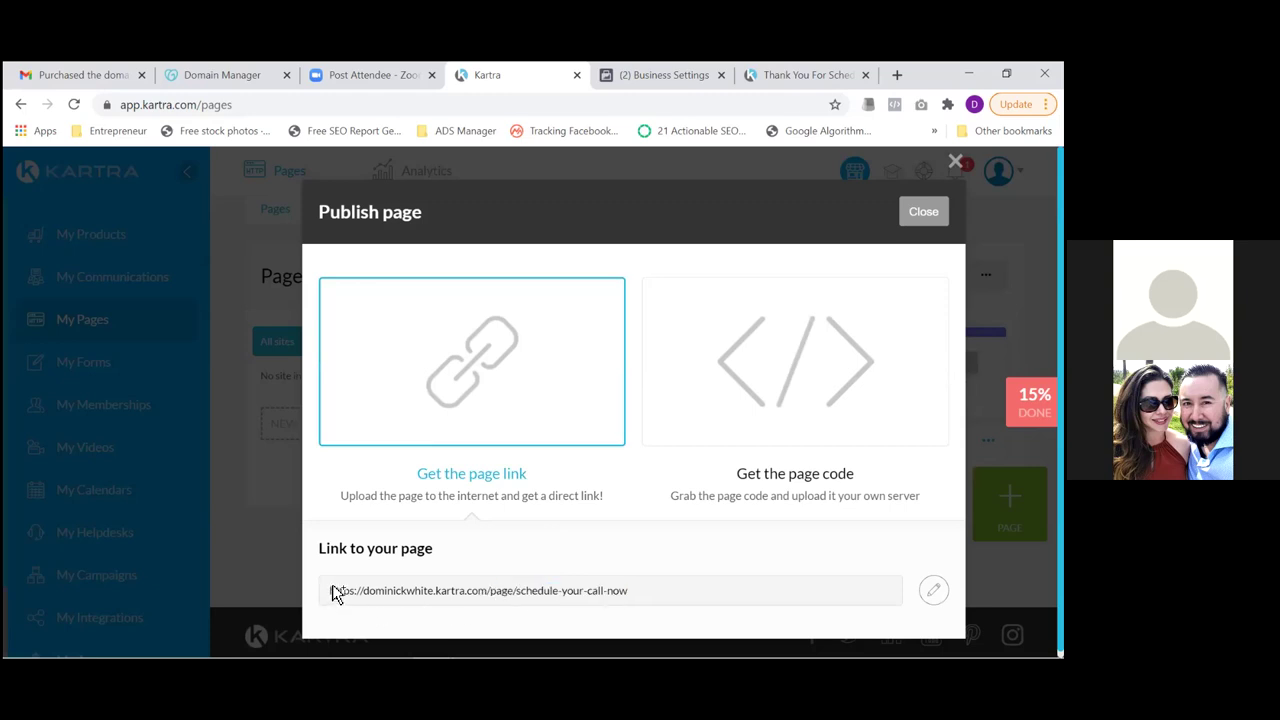
pyautogui.tripleClick(627, 590)
pyautogui.hotkey('ctrl', 'c')
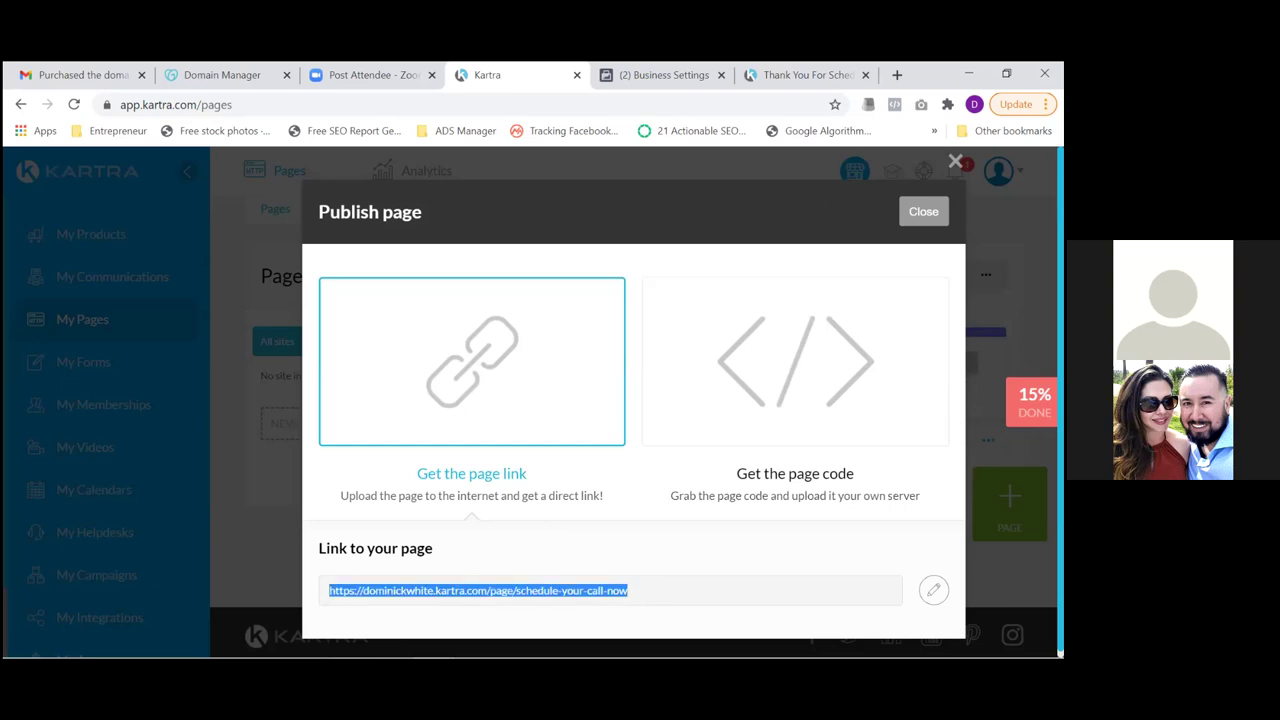
pyautogui.click(897, 75)
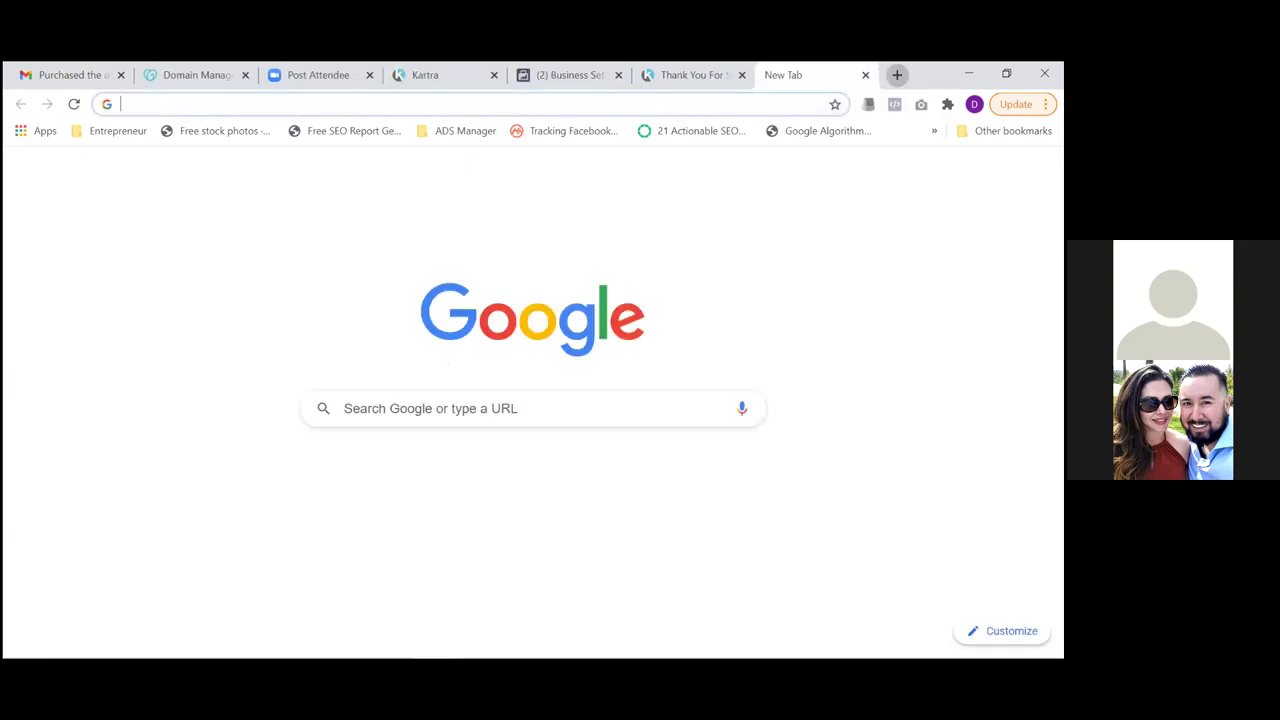
pyautogui.hotkey('ctrl', 'v')
pyautogui.press('Return')
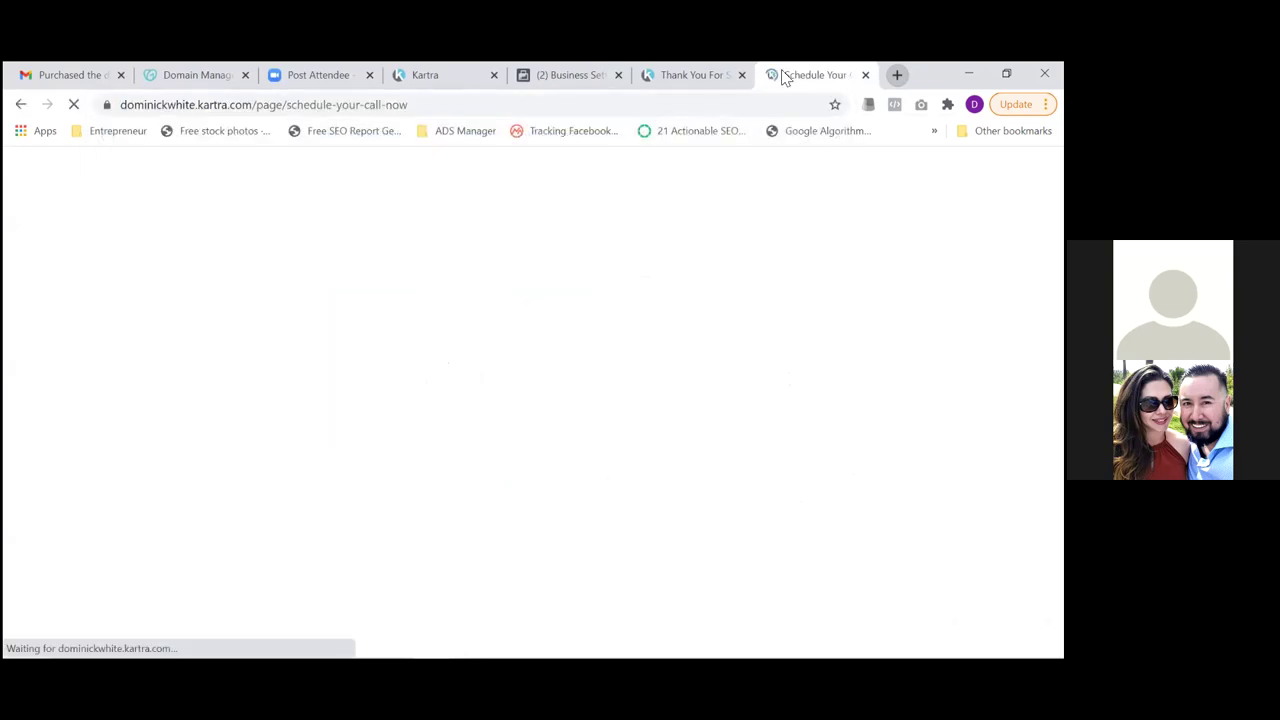
# Close Kartra's Publish dialog and open the Squeeze page's link options
pyautogui.click(463, 76)
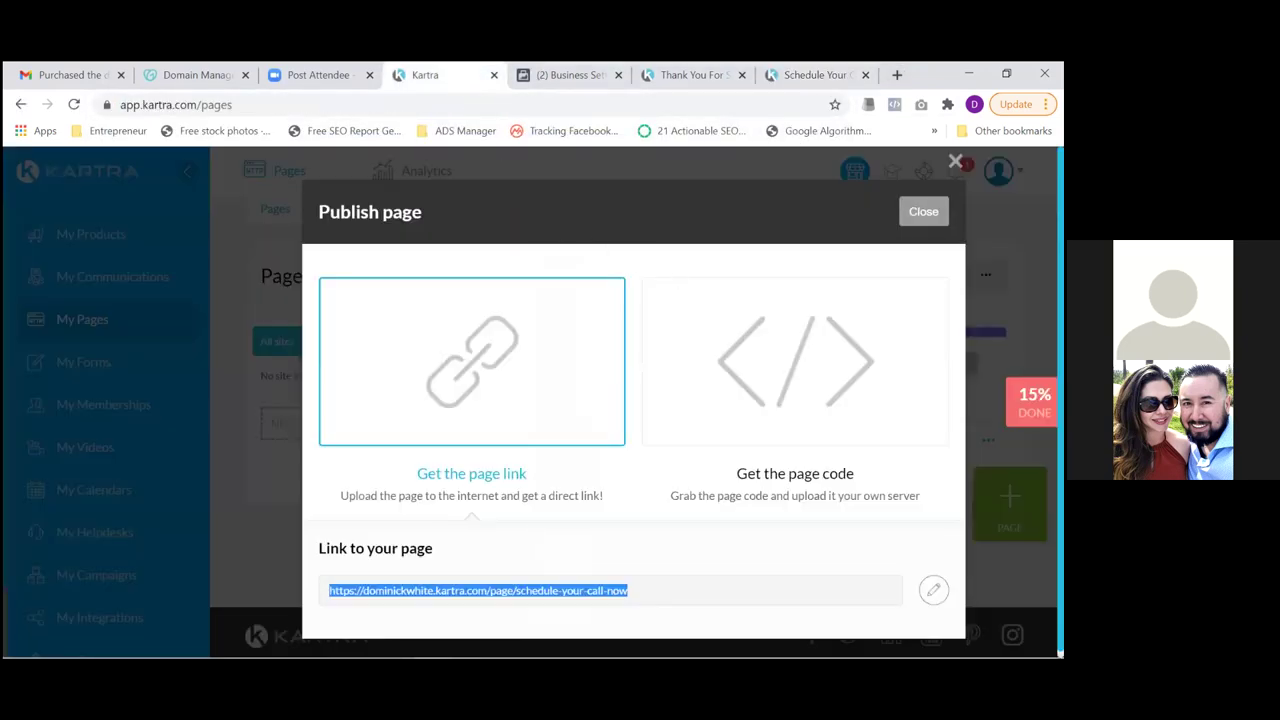
pyautogui.click(923, 211)
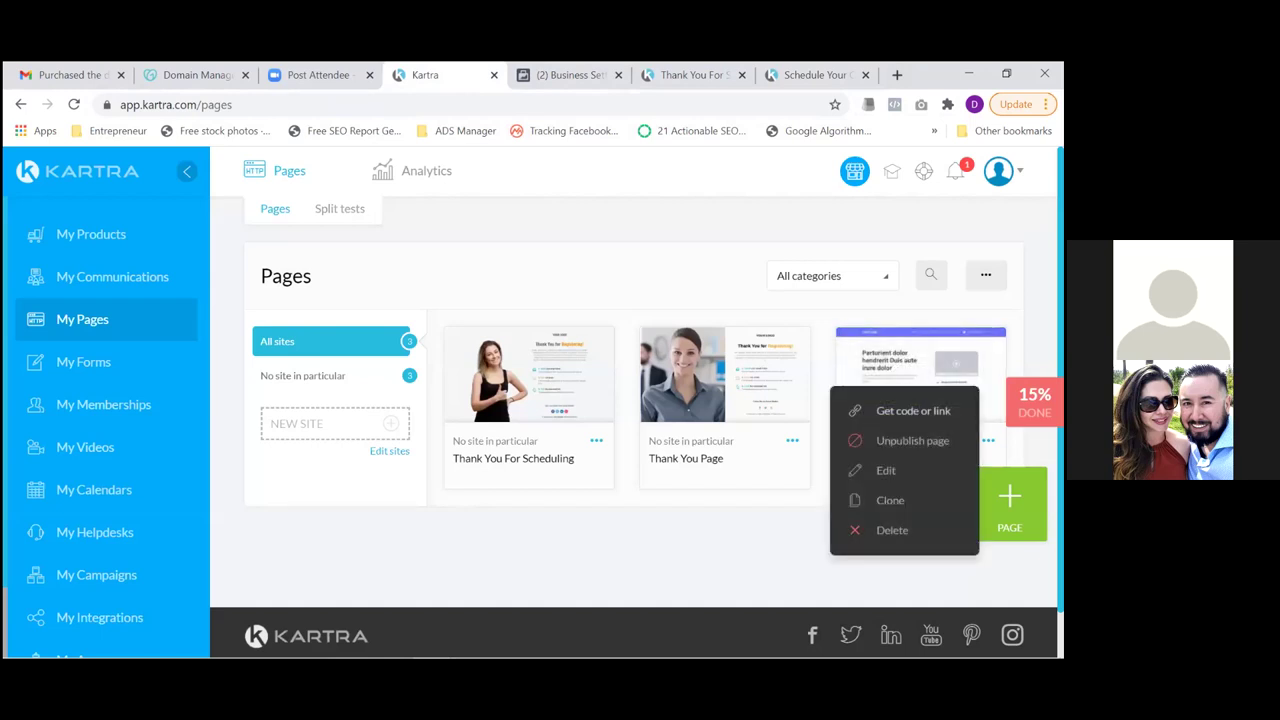
pyautogui.click(760, 470)
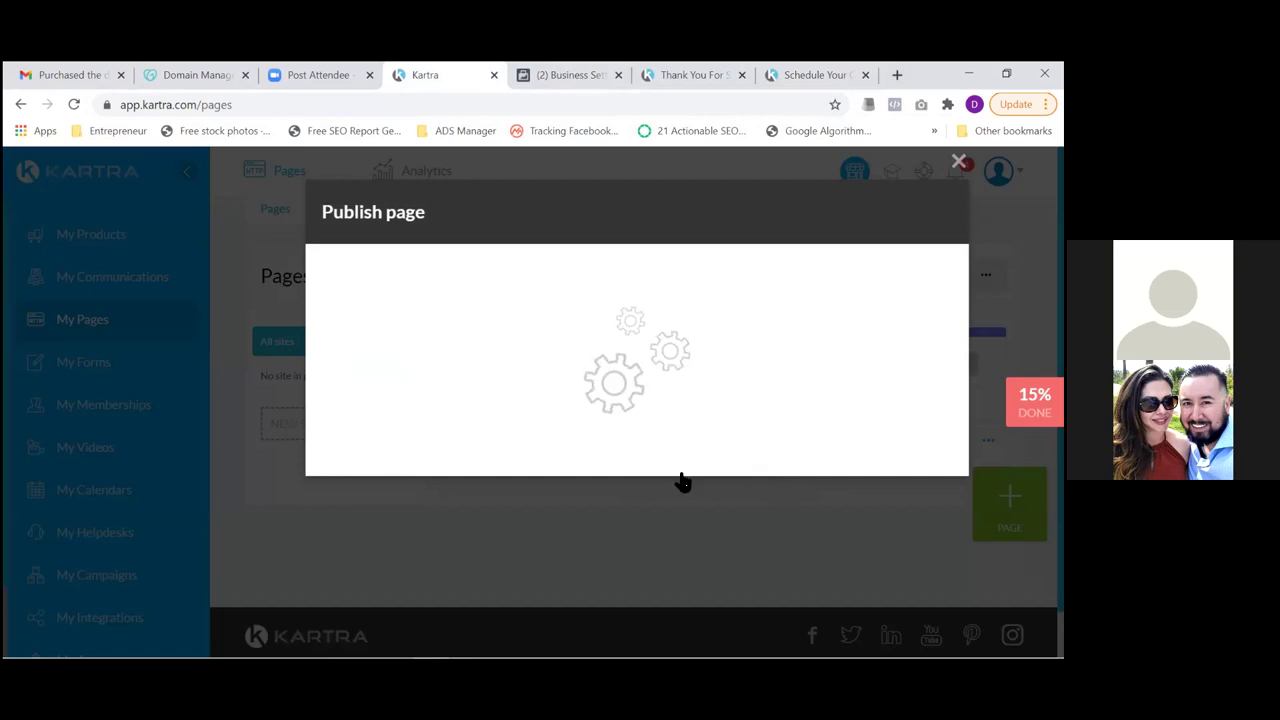
# Copy the Squeeze page's /page/freedownload link and load it in a new browser tab
pyautogui.click(500, 352)
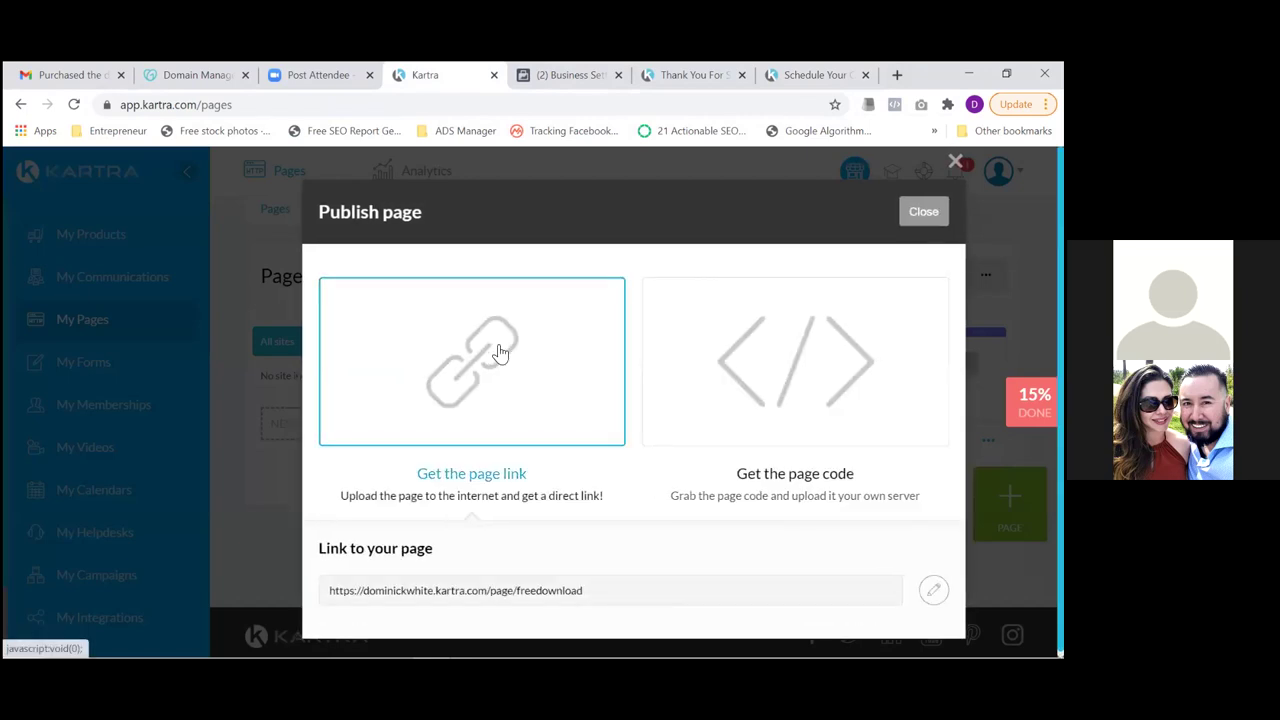
pyautogui.tripleClick(564, 590)
pyautogui.hotkey('ctrl', 'c')
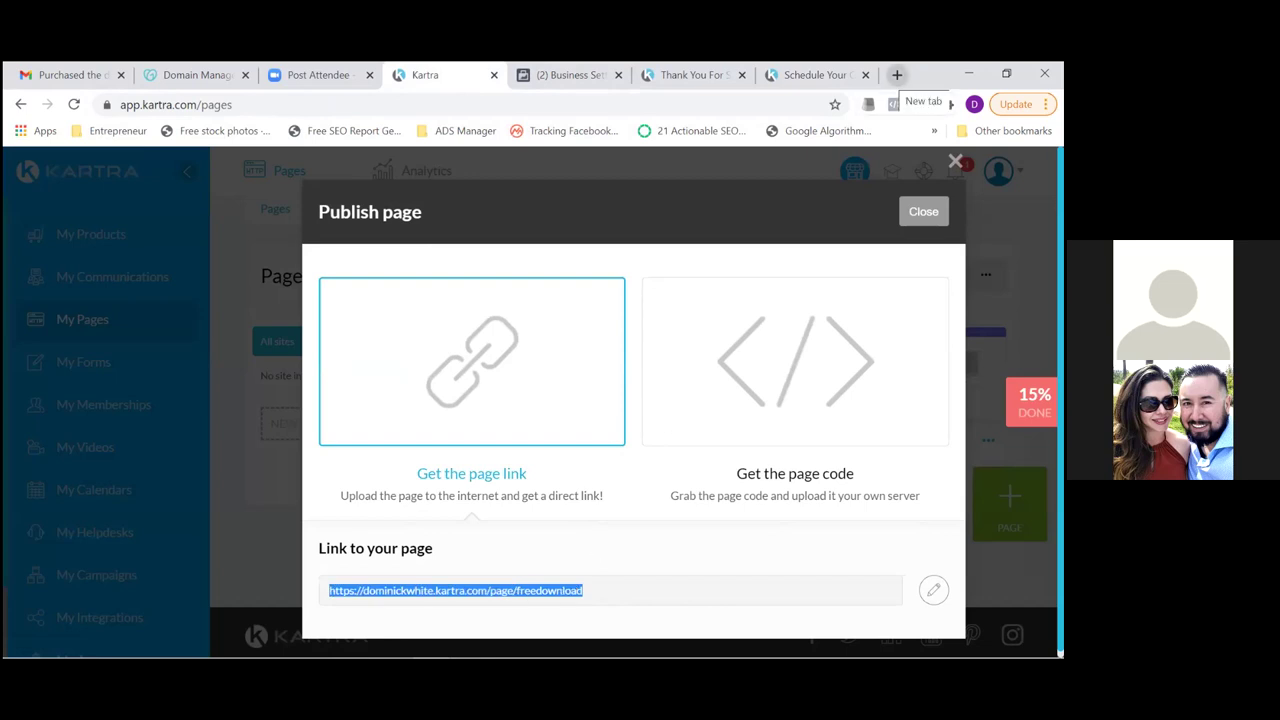
pyautogui.click(897, 75)
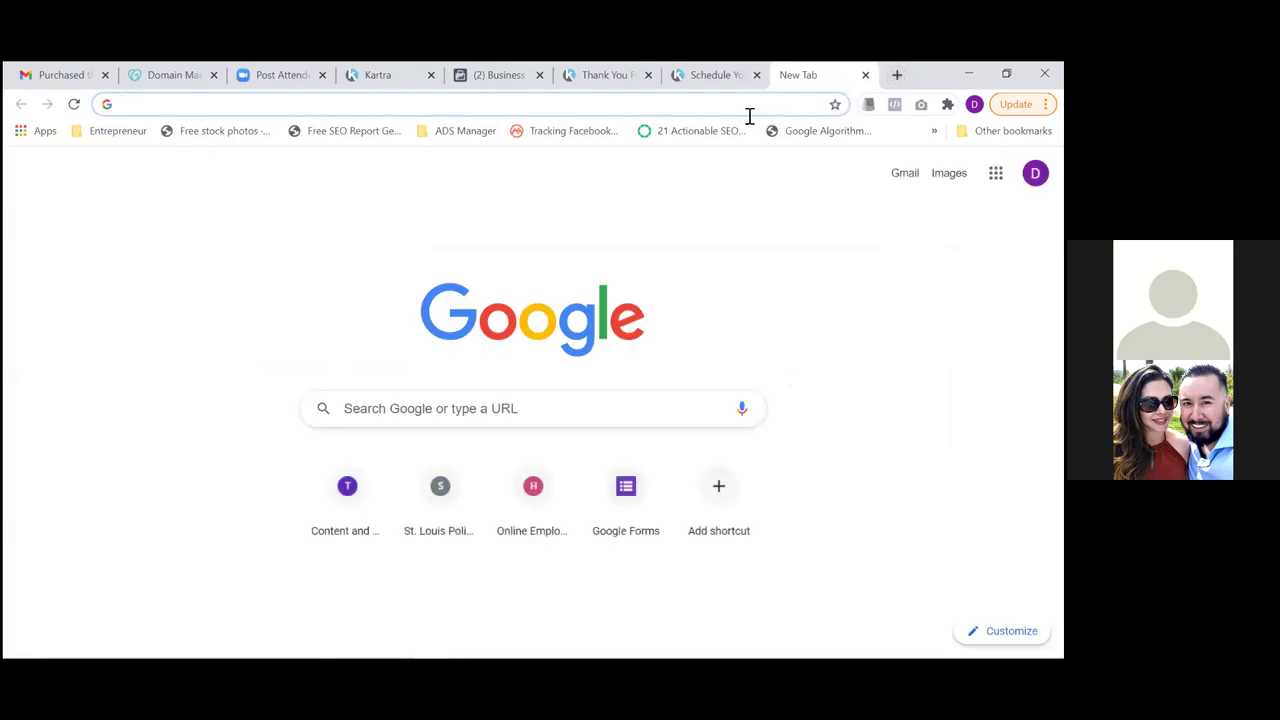
pyautogui.hotkey('ctrl', 'v')
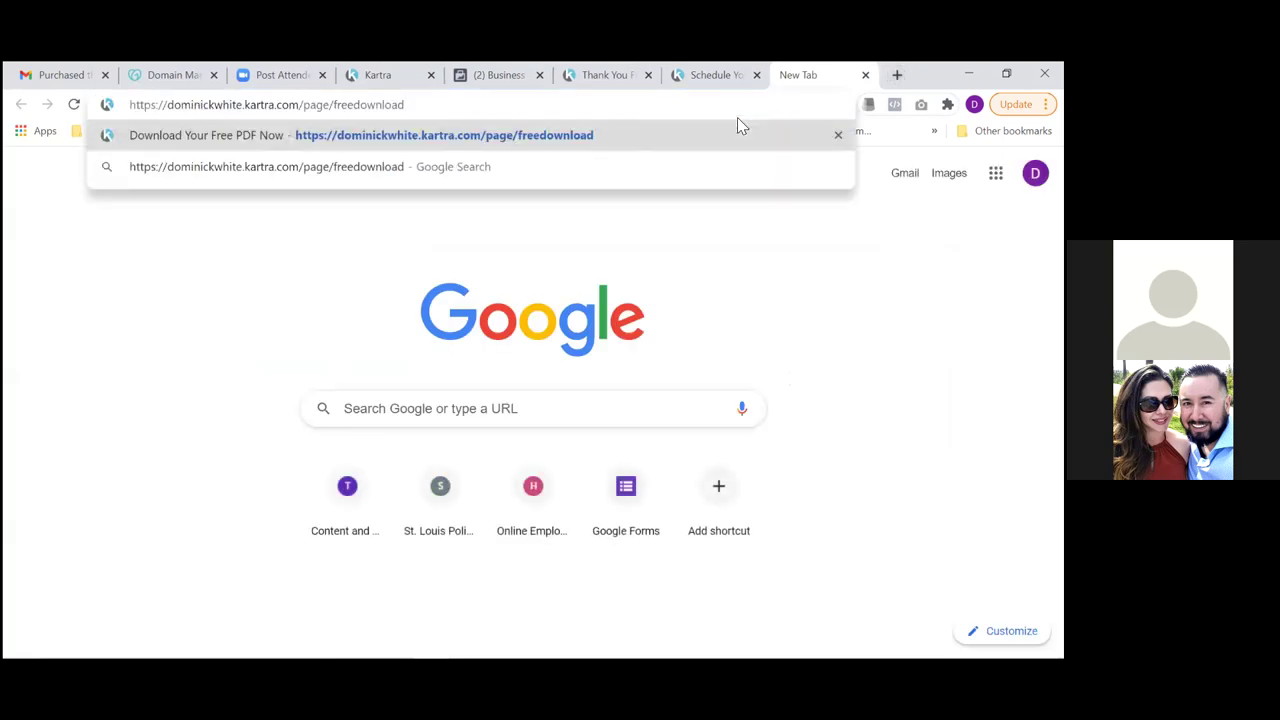
pyautogui.press('Return')
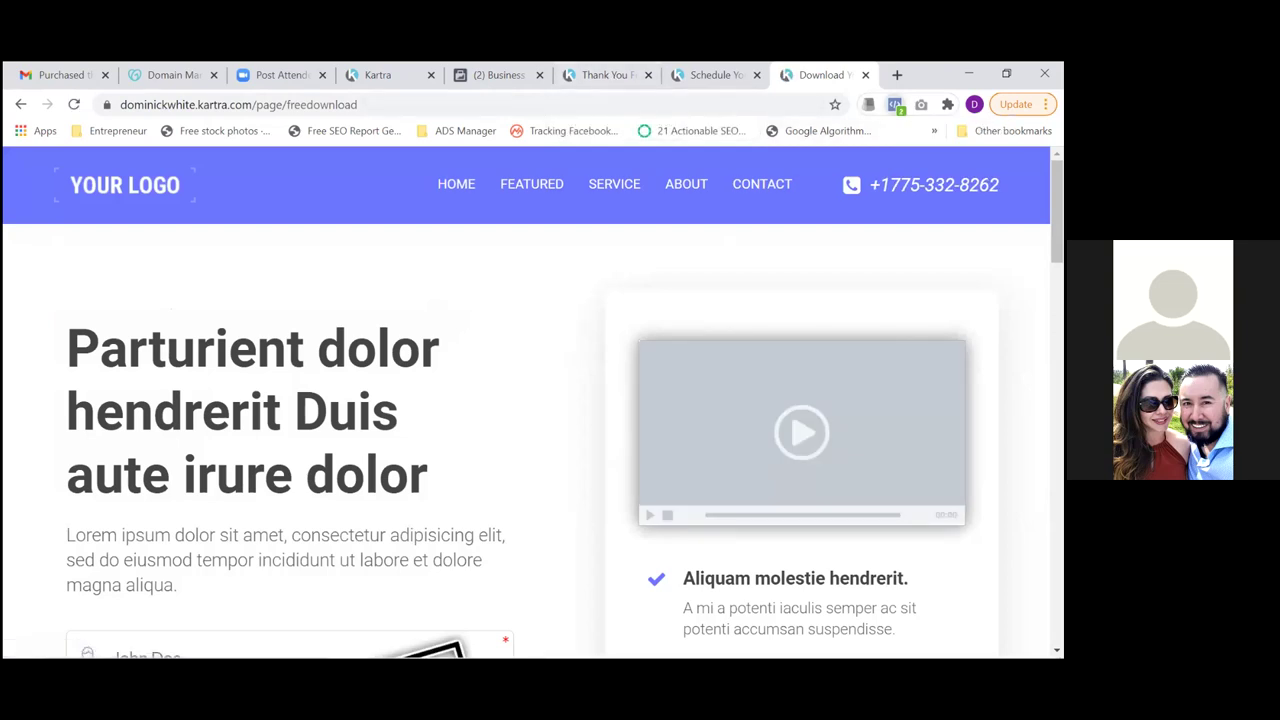
# Use Pixel Helper to check the events firing on the freedownload, schedule-your-call-now and thank-you-for-scheduling pages
pyautogui.click(894, 104)
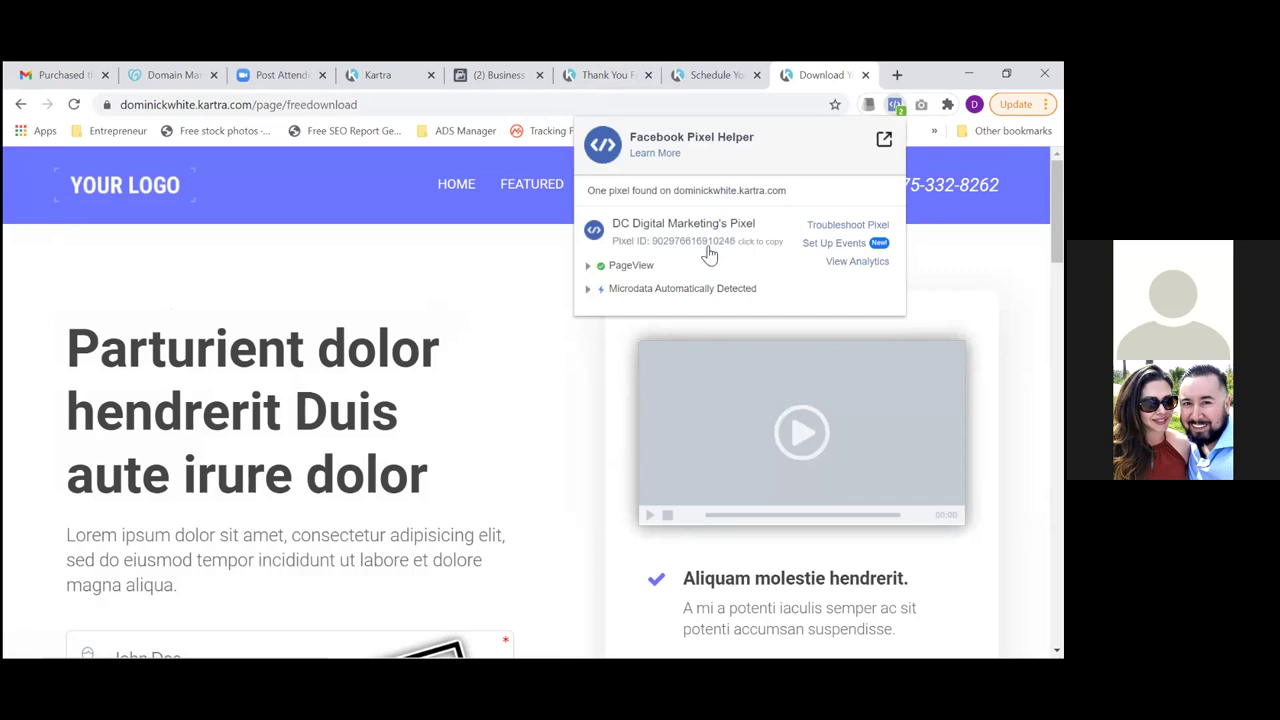
pyautogui.click(722, 82)
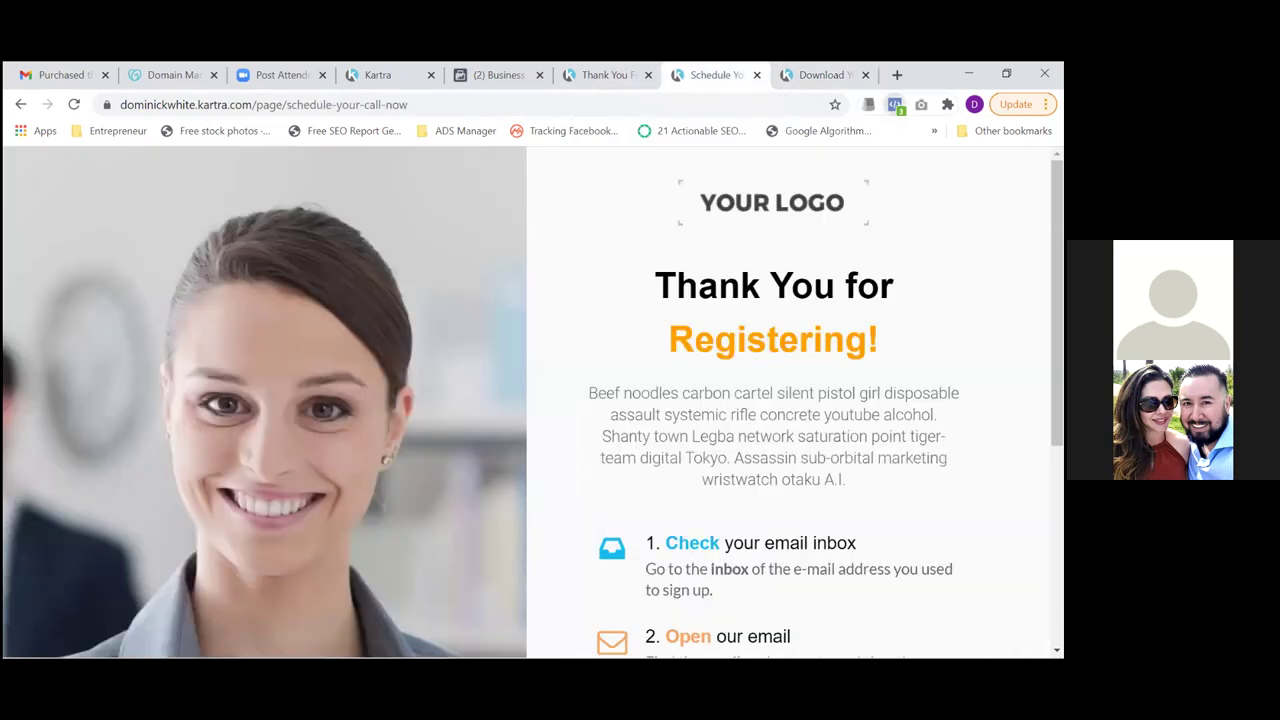
pyautogui.click(894, 104)
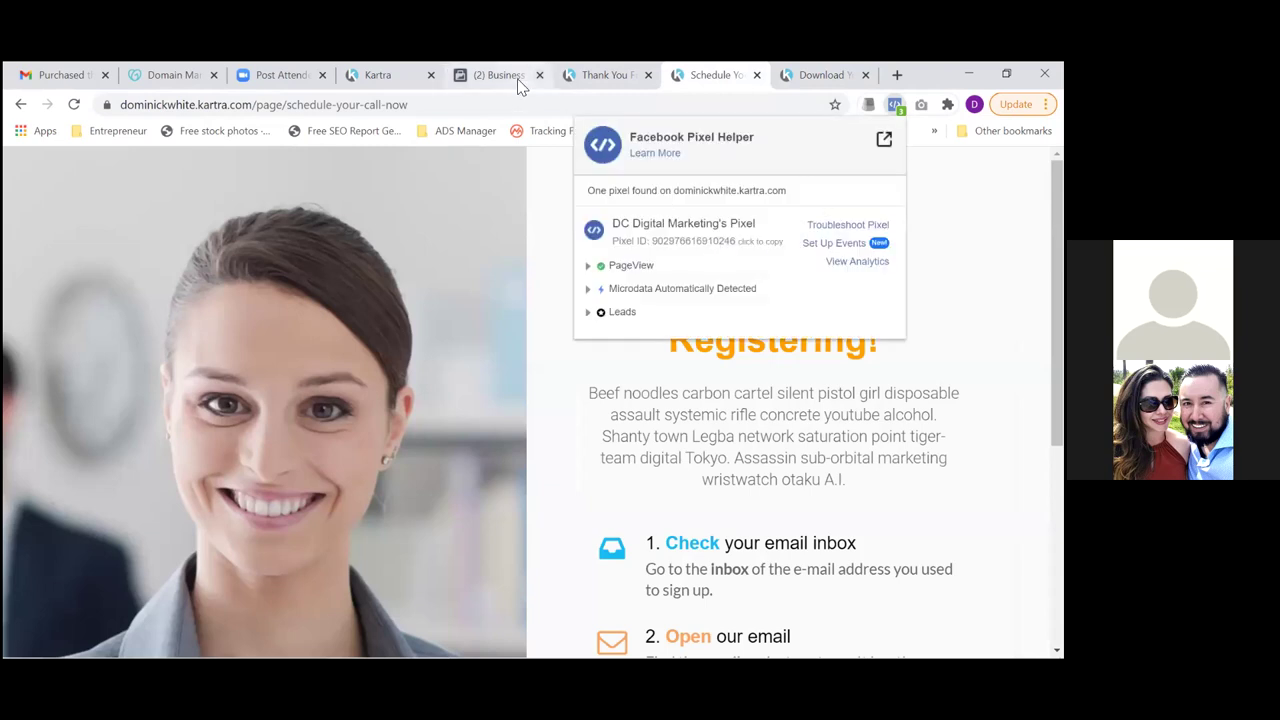
pyautogui.click(606, 77)
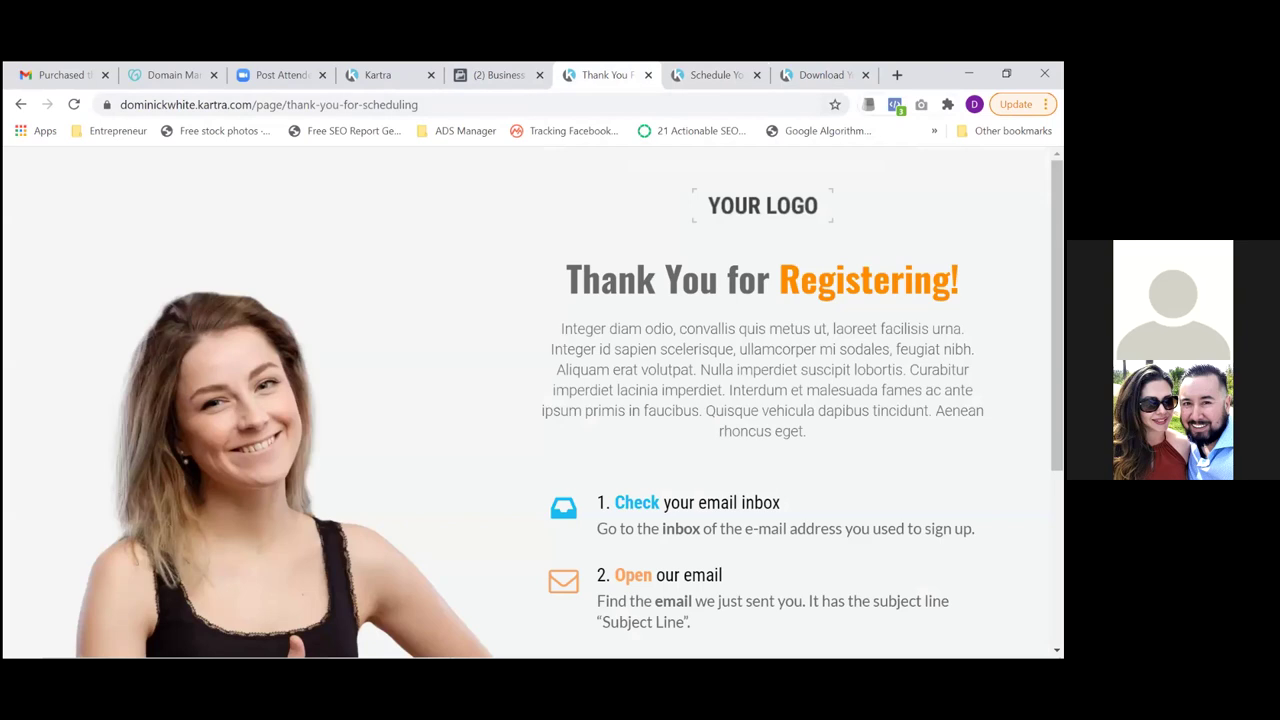
pyautogui.click(895, 104)
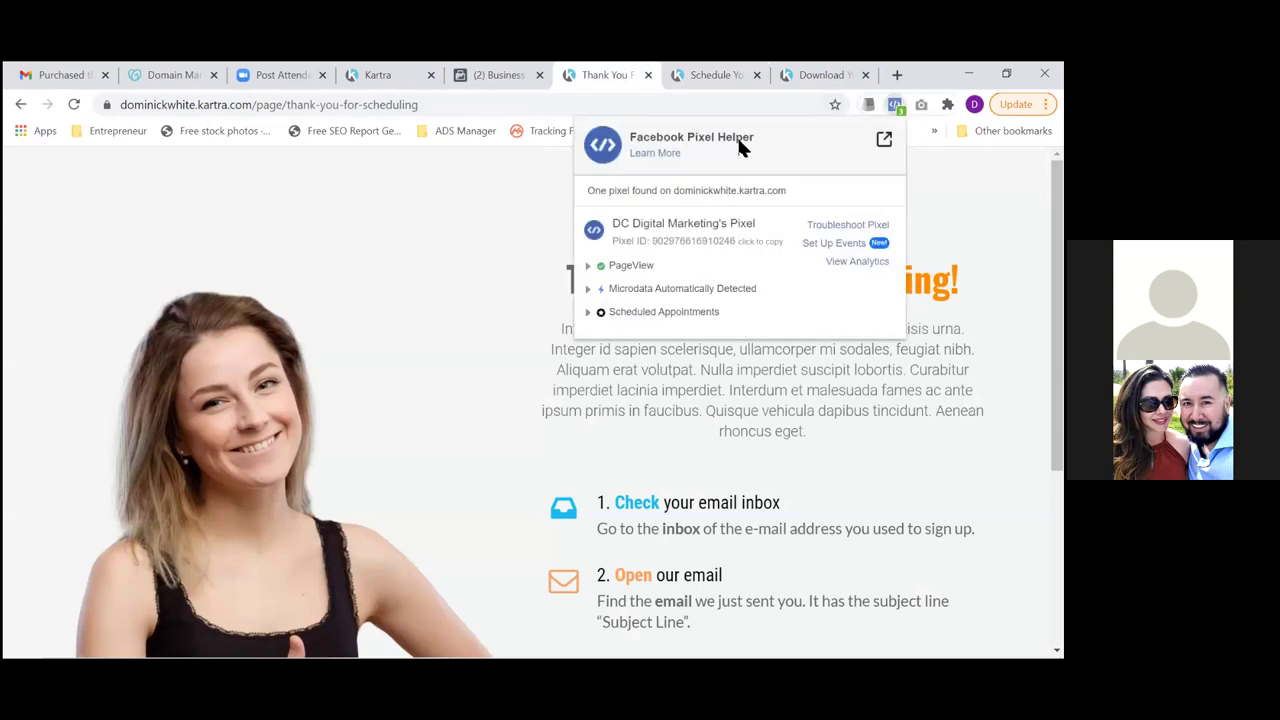
pyautogui.click(810, 78)
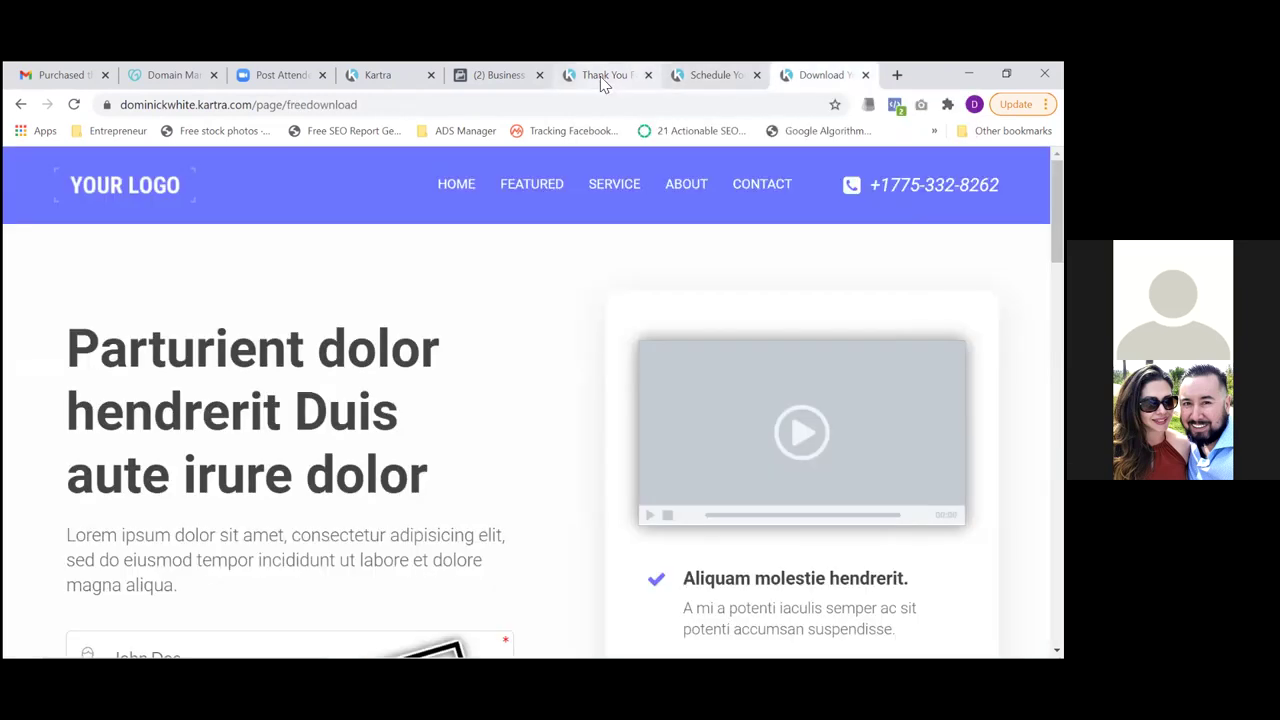
pyautogui.click(600, 76)
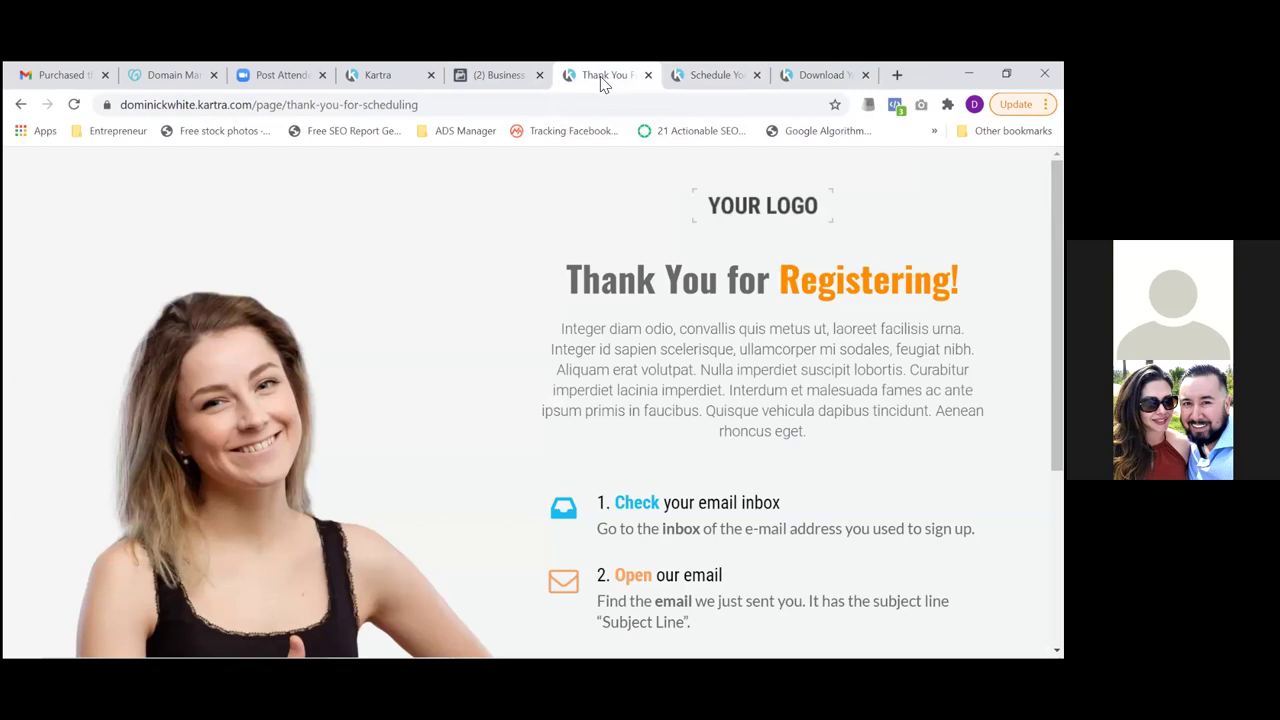
pyautogui.click(378, 80)
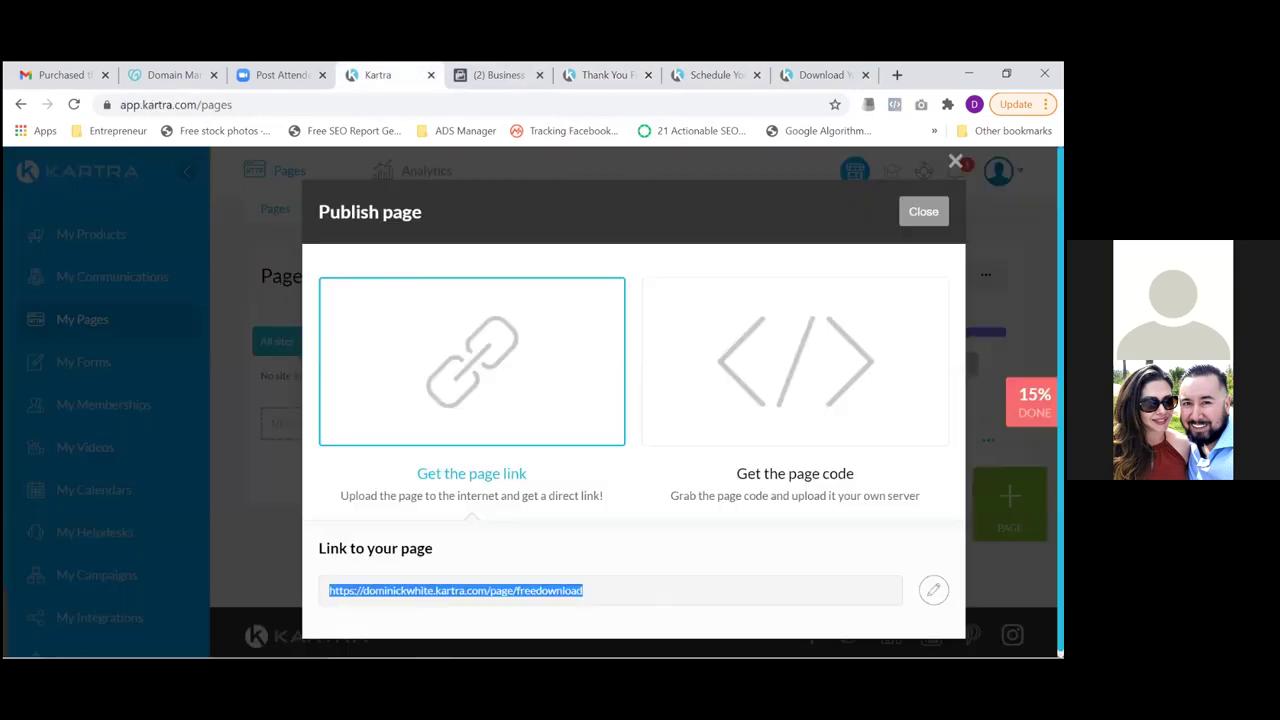
pyautogui.press('Escape')
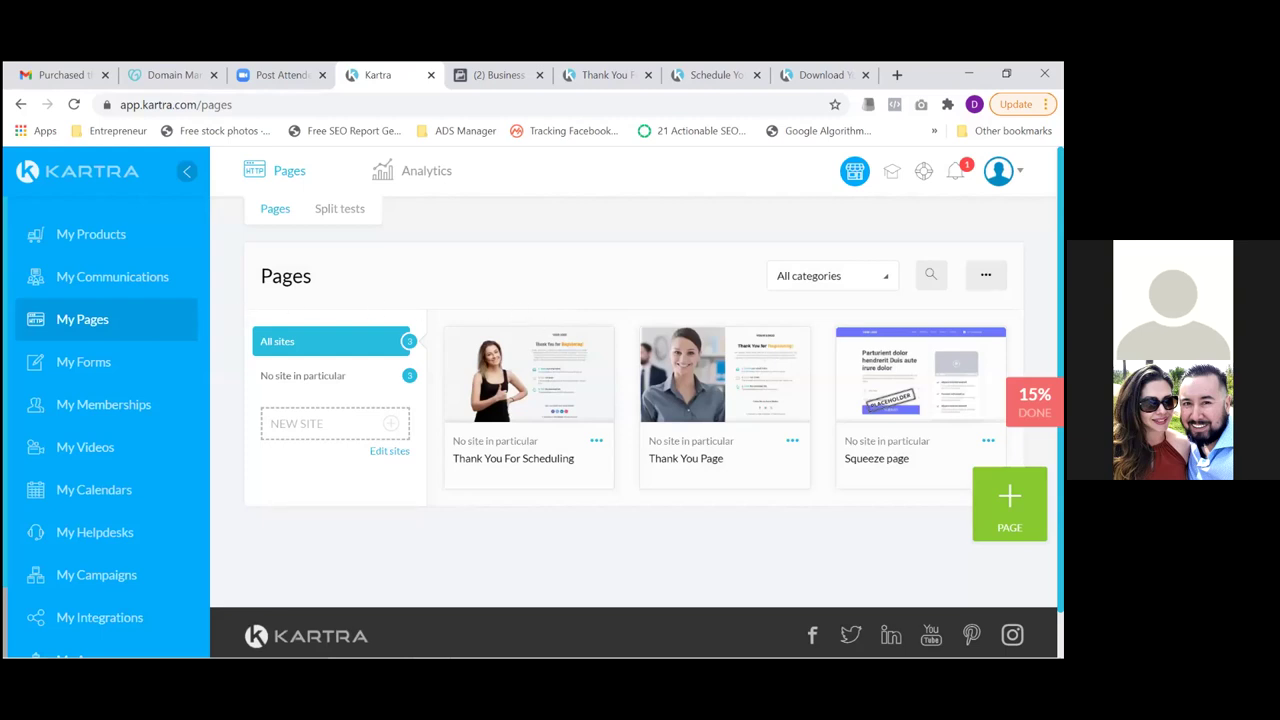
pyautogui.moveTo(998, 172)
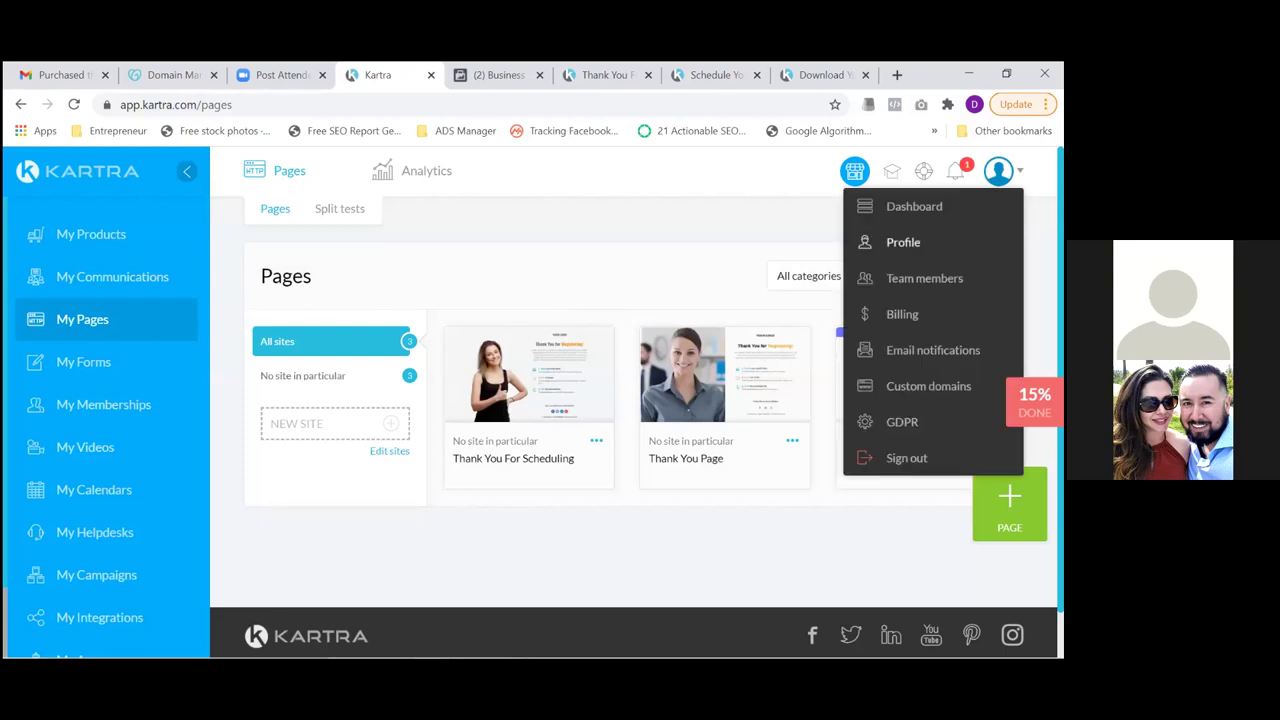
pyautogui.click(928, 386)
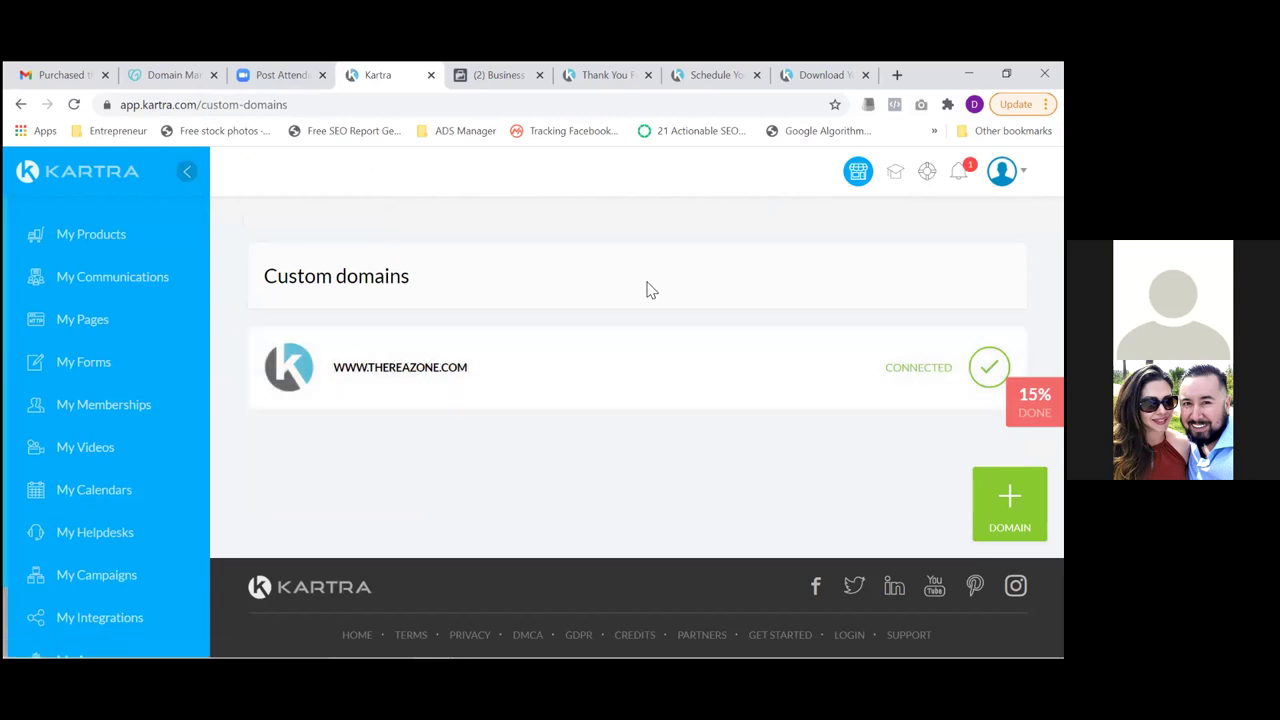
pyautogui.click(96, 319)
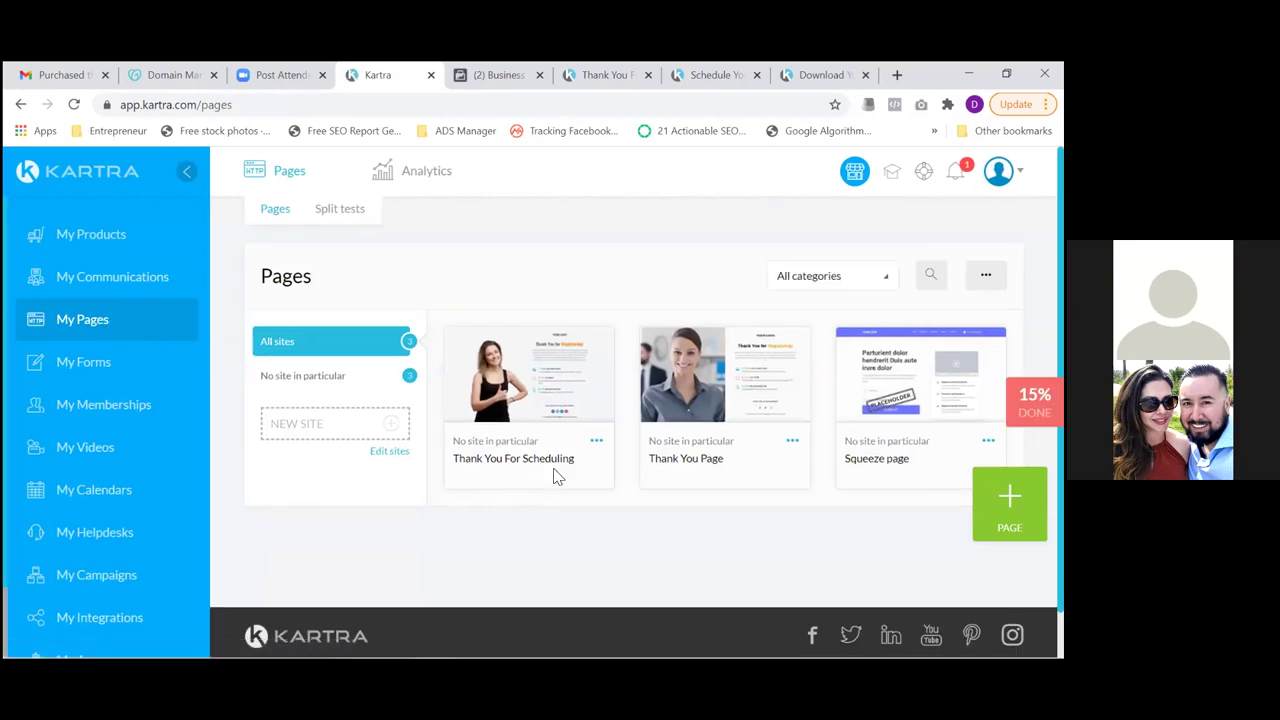
# Show the Thank You For Scheduling page's direct link via Get code or link and begin editing its URL
pyautogui.click(594, 446)
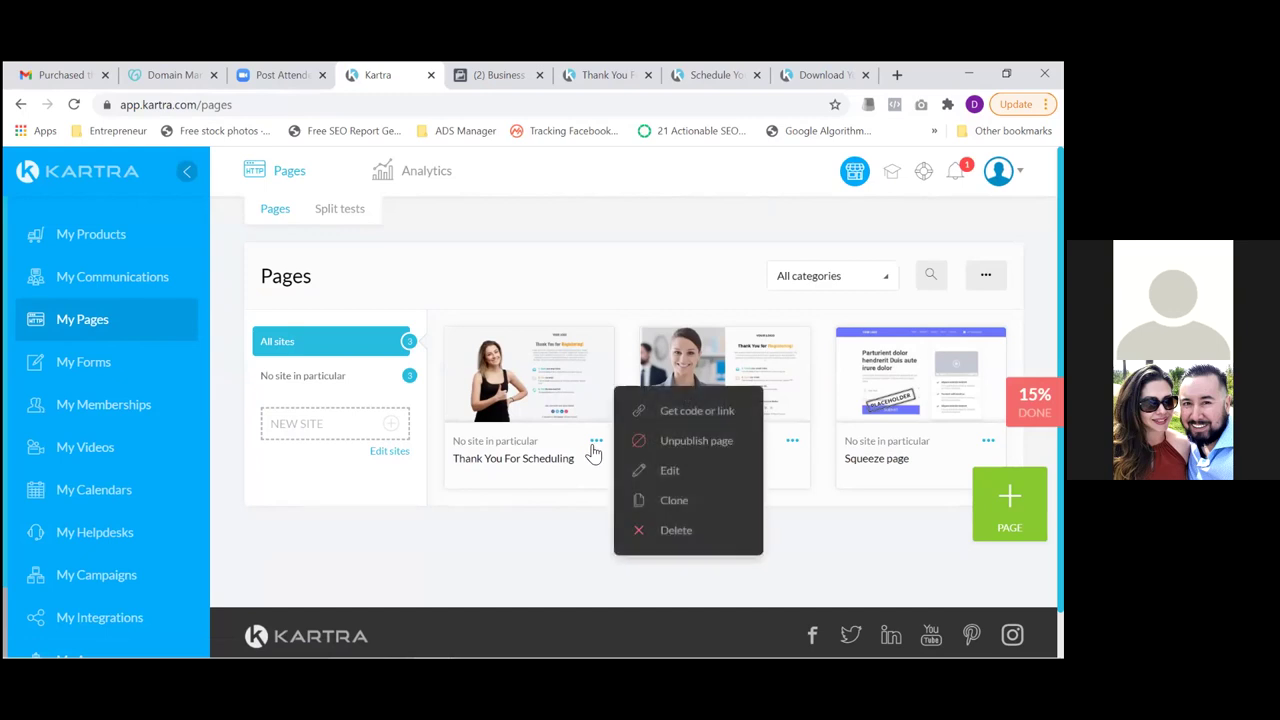
pyautogui.click(684, 415)
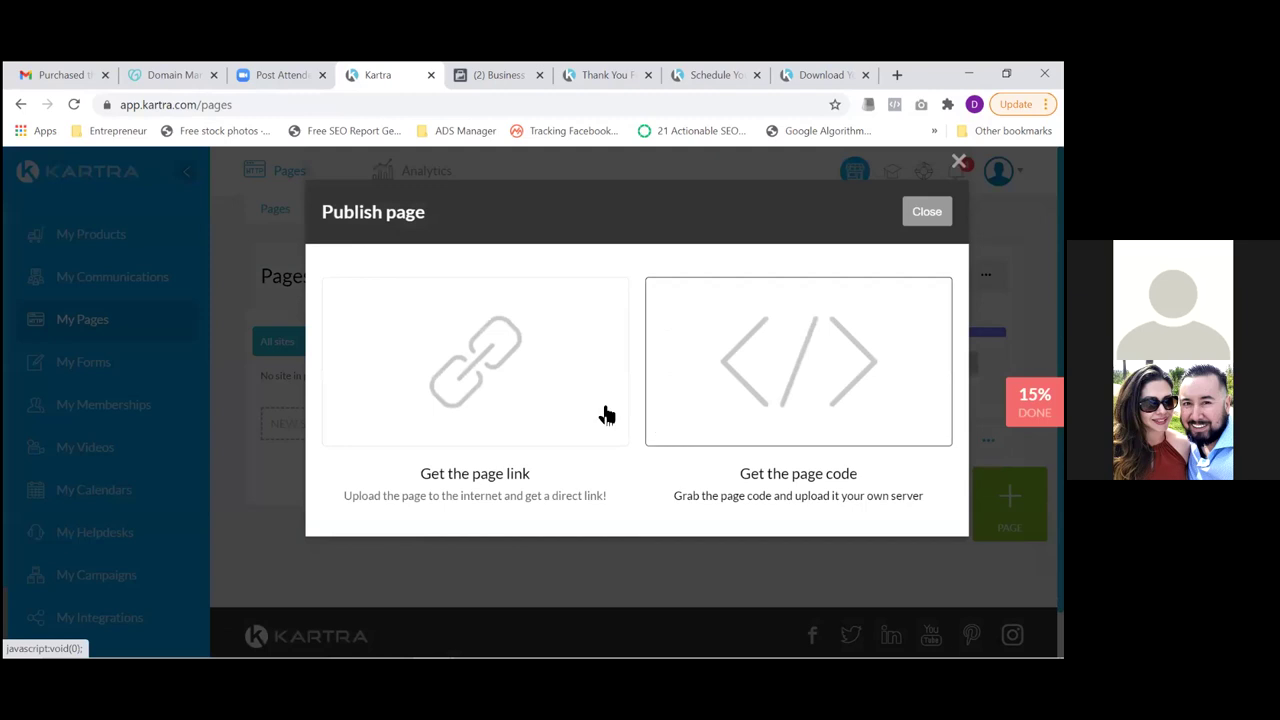
pyautogui.click(522, 398)
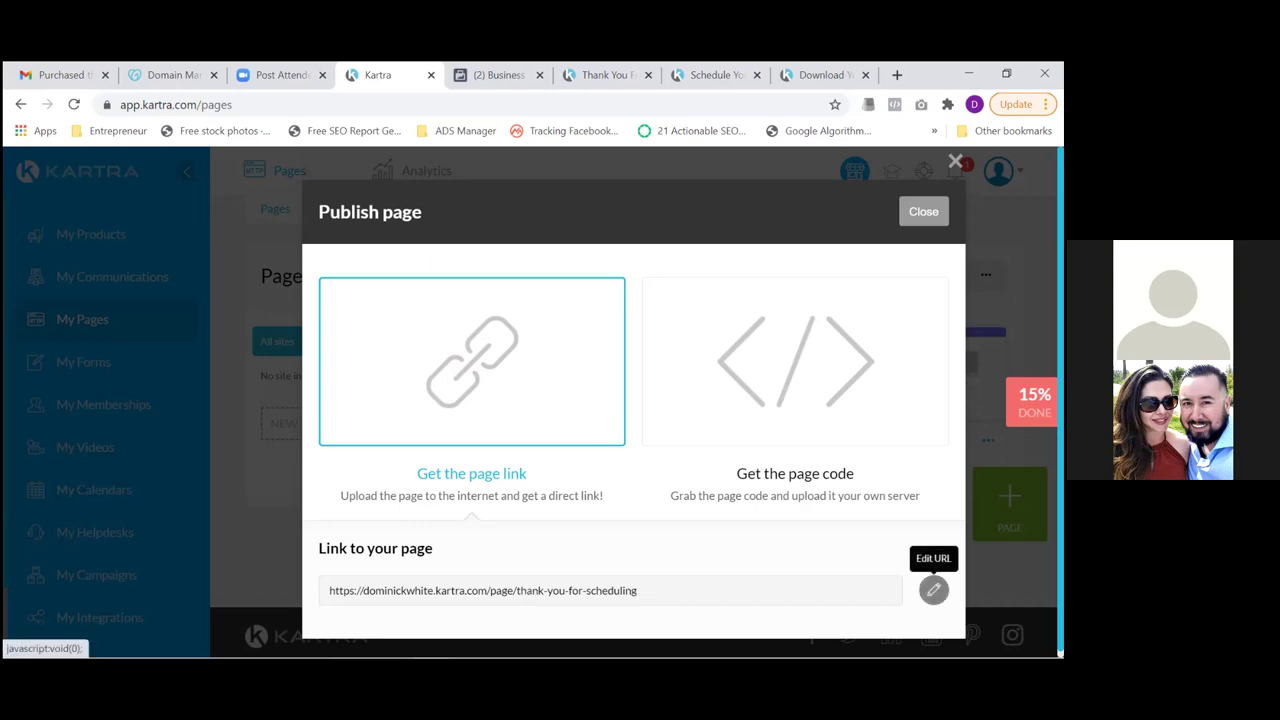
pyautogui.click(933, 590)
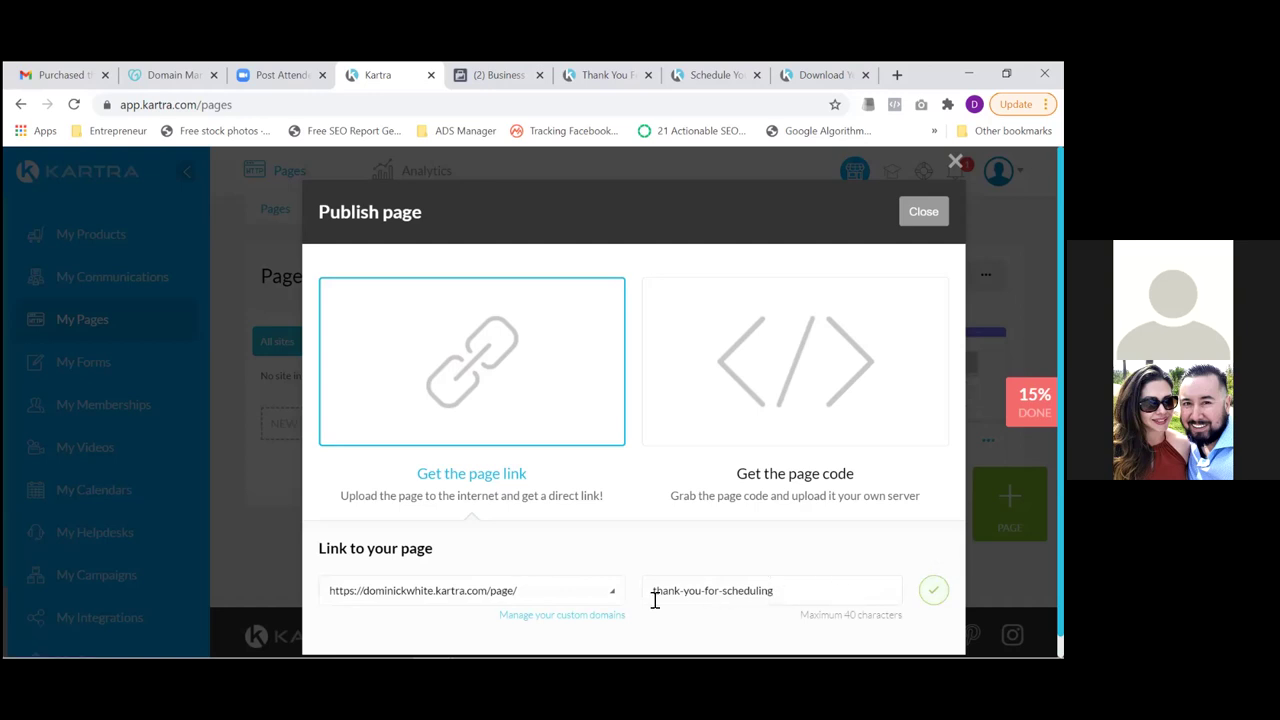
pyautogui.click(616, 597)
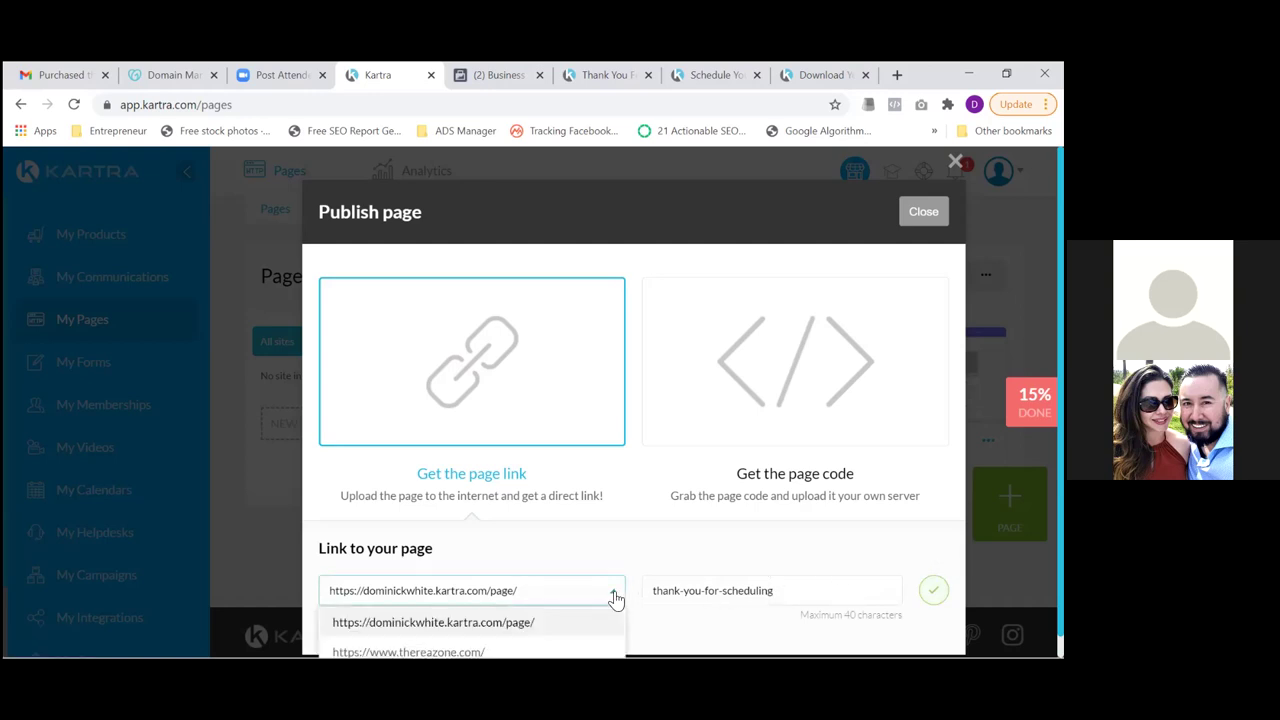
pyautogui.click(408, 651)
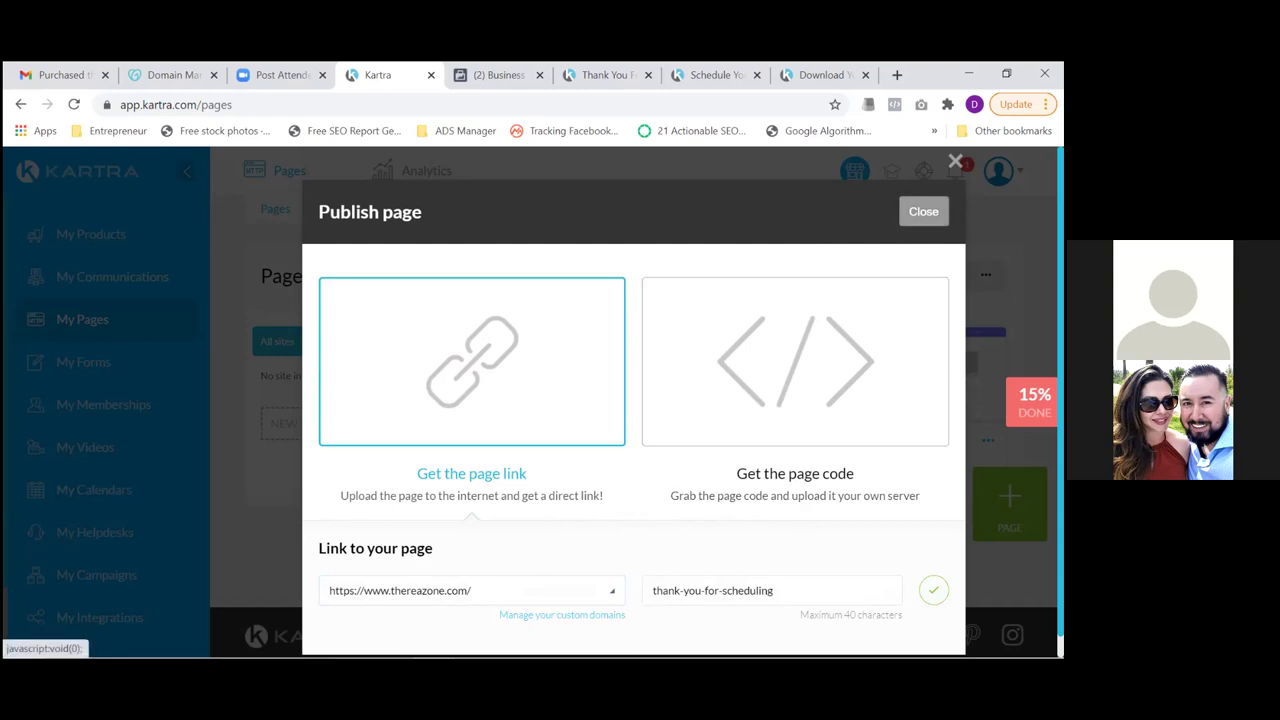
pyautogui.click(933, 590)
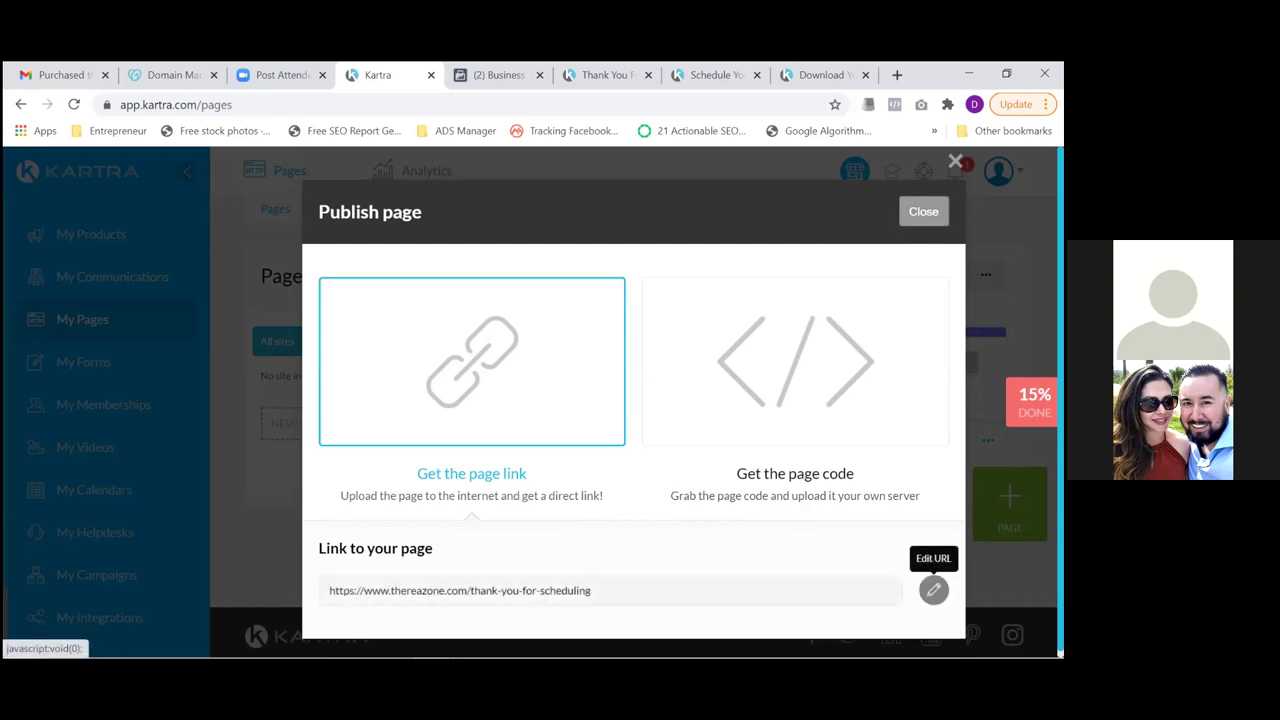
# Select the full thank-you-for-scheduling link and close the old Thank You, Schedule and Download tabs
pyautogui.tripleClick(570, 594)
pyautogui.hotkey('ctrl', 'c')
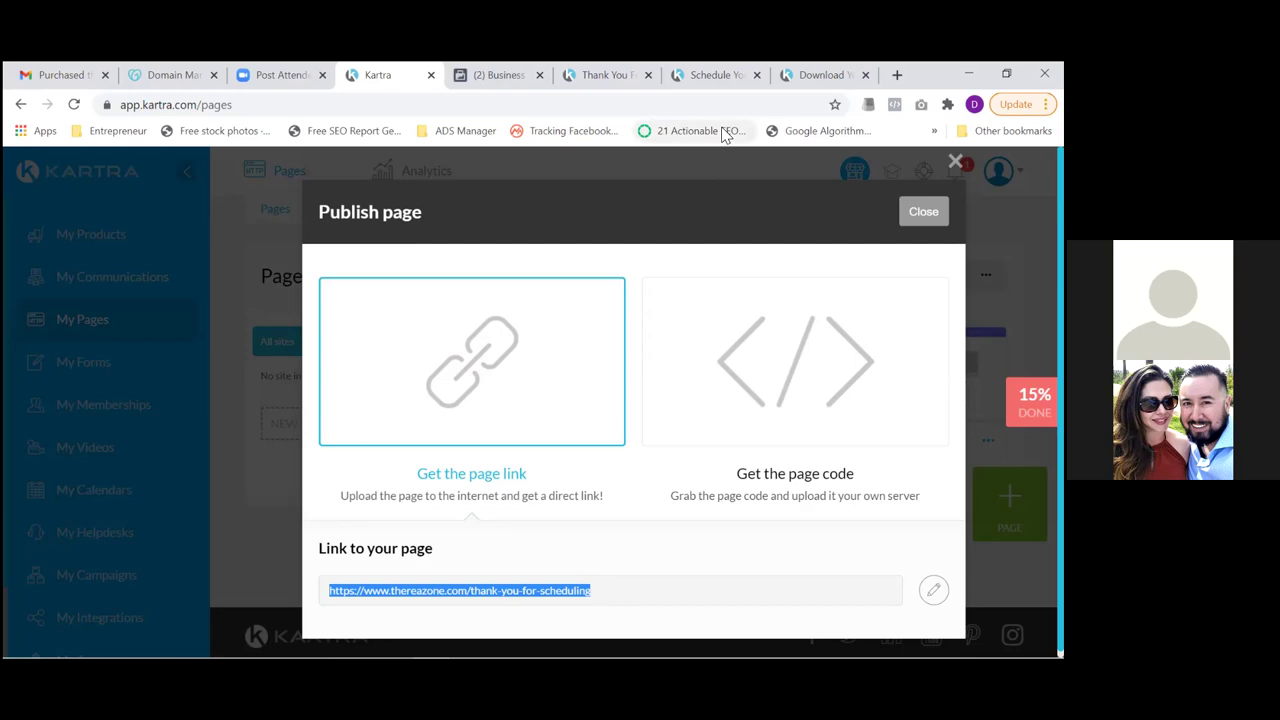
pyautogui.click(649, 75)
pyautogui.click(649, 75)
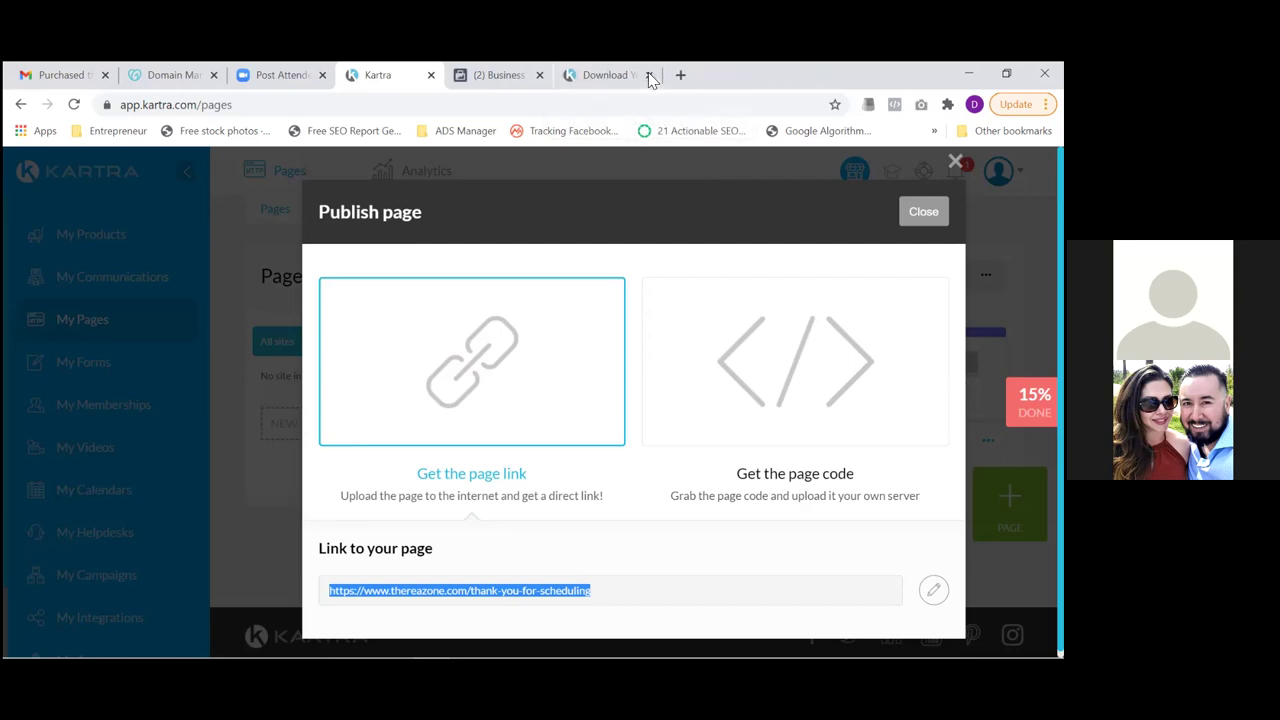
pyautogui.click(649, 75)
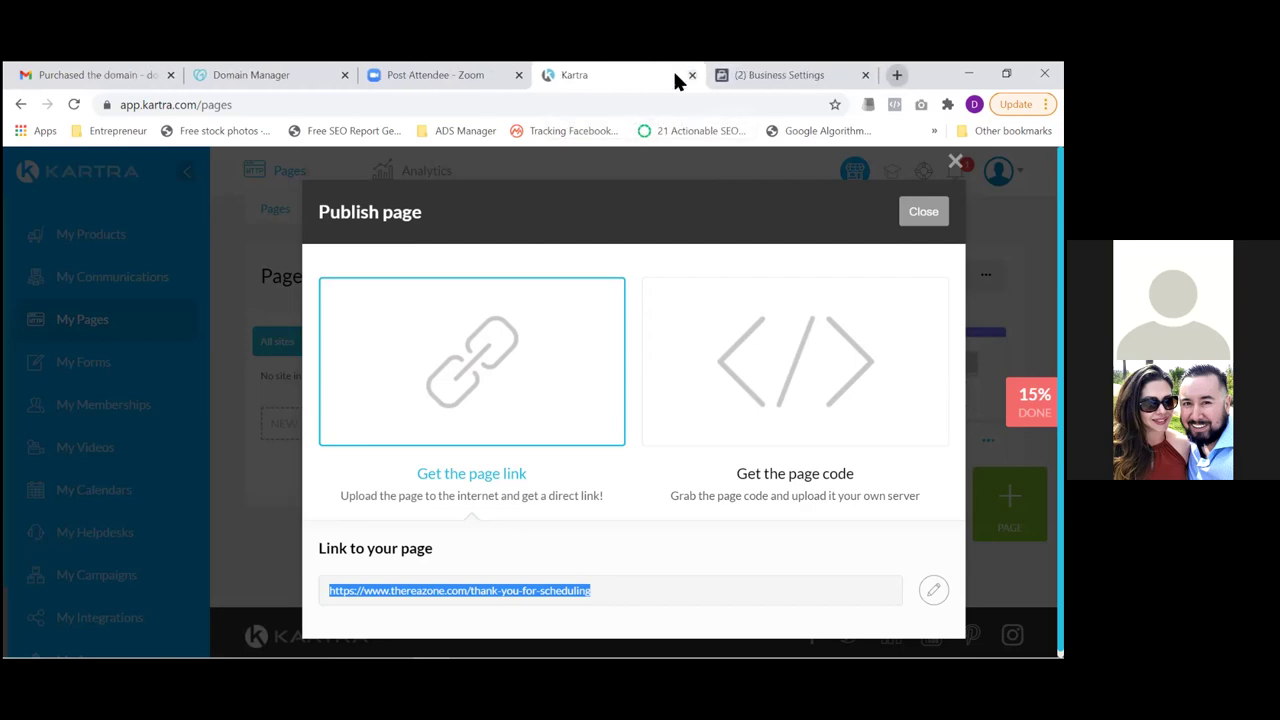
# Load the copied thank-you-for-scheduling link in a new browser tab
pyautogui.click(897, 74)
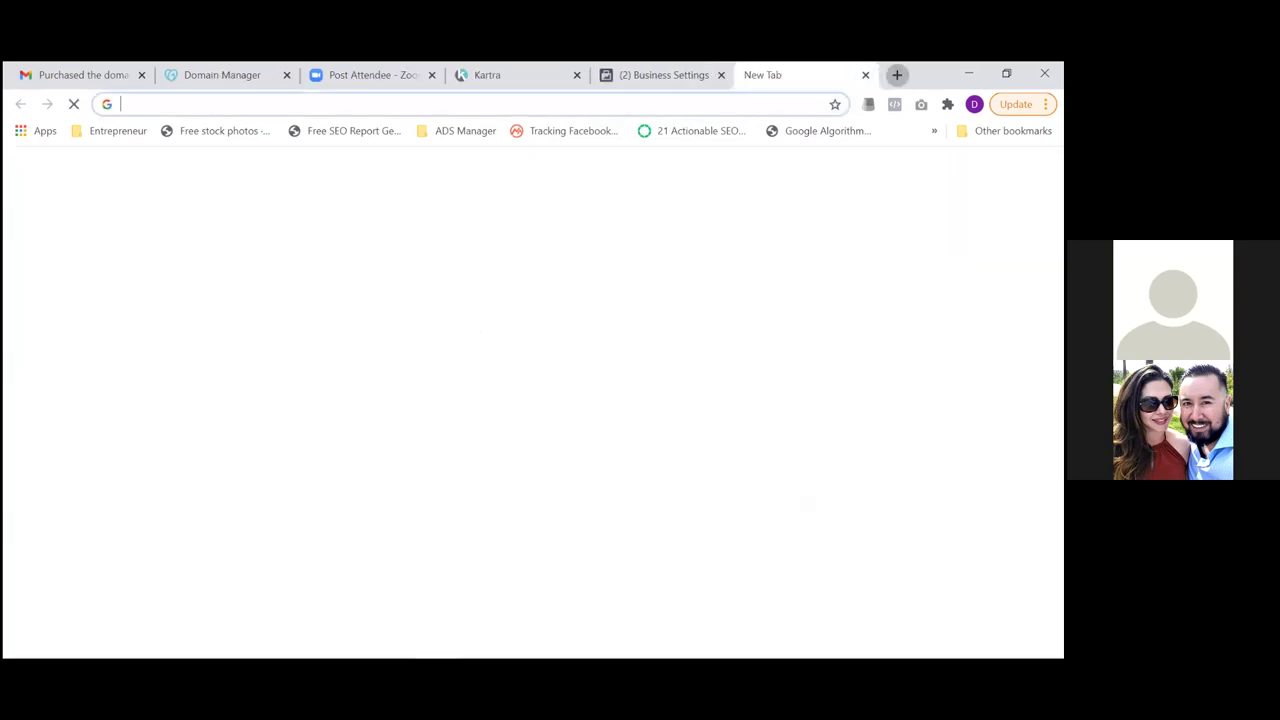
pyautogui.hotkey('ctrl', 'v')
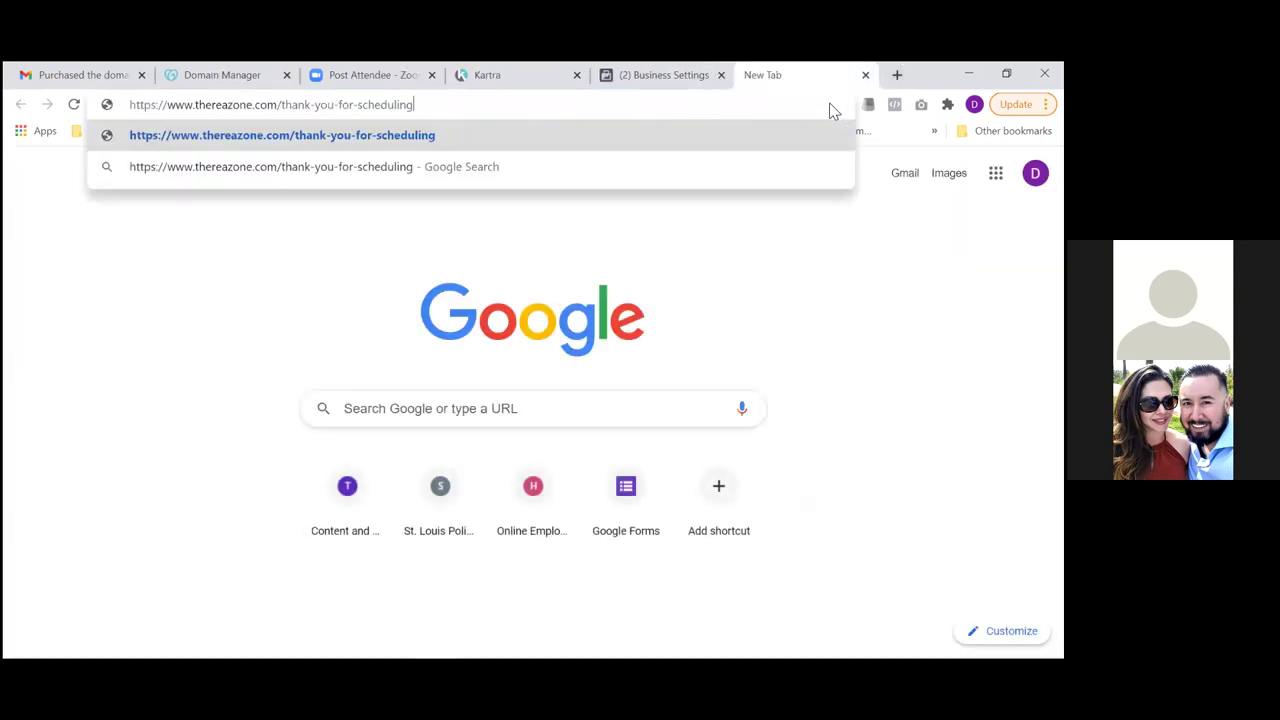
pyautogui.press('Return')
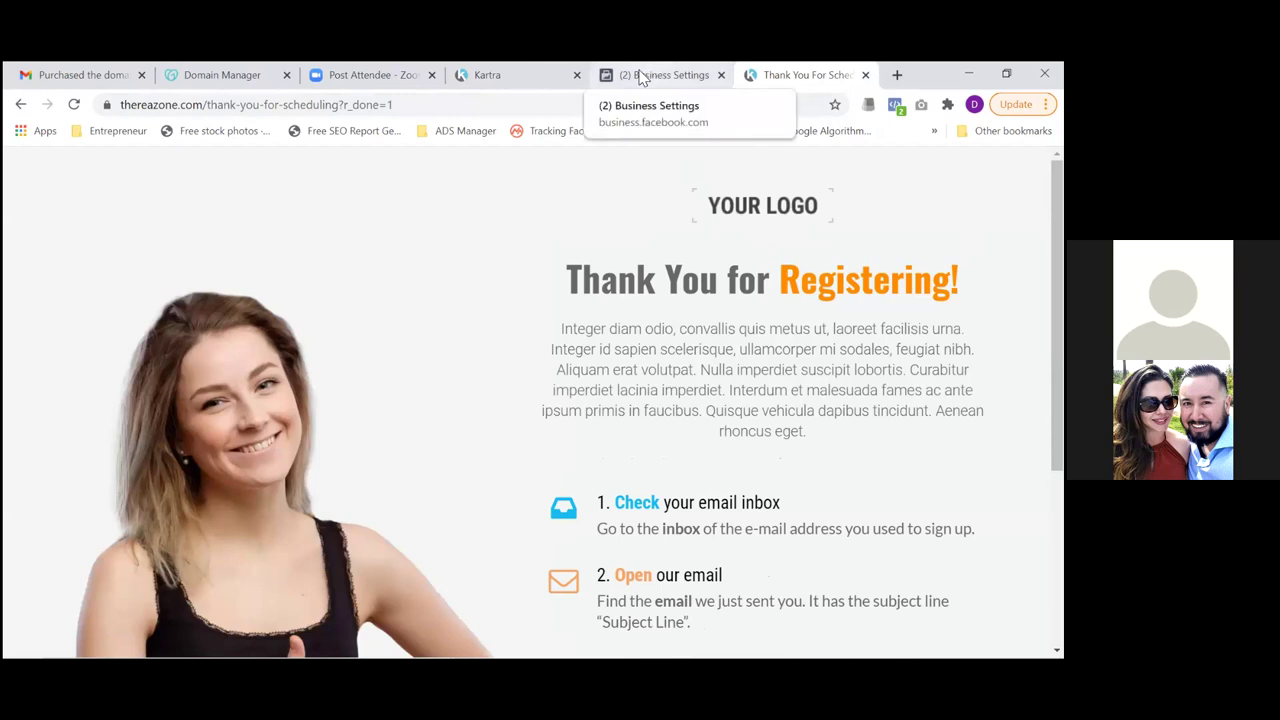
# Copy the freedownload link from Kartra and load thereazone.com/freedownload in another new tab
pyautogui.click(529, 80)
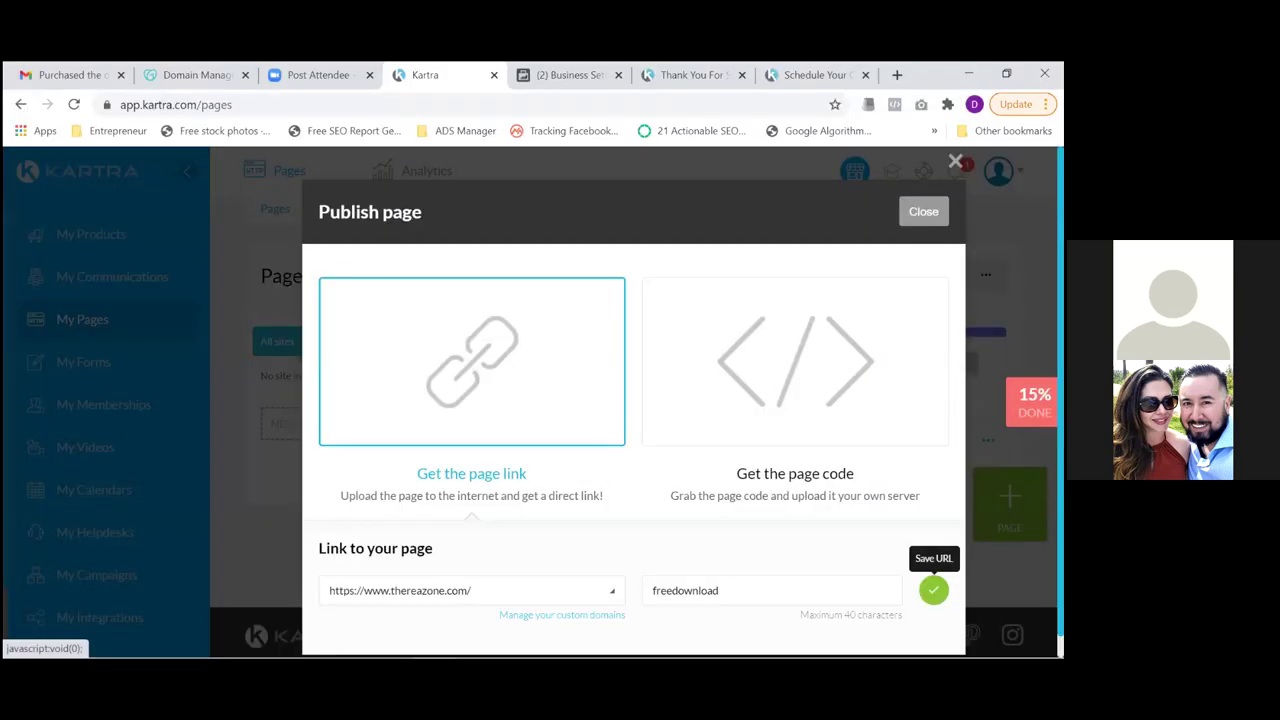
pyautogui.click(931, 589)
pyautogui.hotkey('ctrl', 'shift', 'Left')
pyautogui.hotkey('ctrl', 'shift', 'Left')
pyautogui.hotkey('ctrl', 'shift', 'Left')
pyautogui.hotkey('ctrl', 'shift', 'Left')
pyautogui.hotkey('ctrl', 'shift', 'Left')
pyautogui.hotkey('ctrl', 'shift', 'Left')
pyautogui.hotkey('ctrl', 'c')
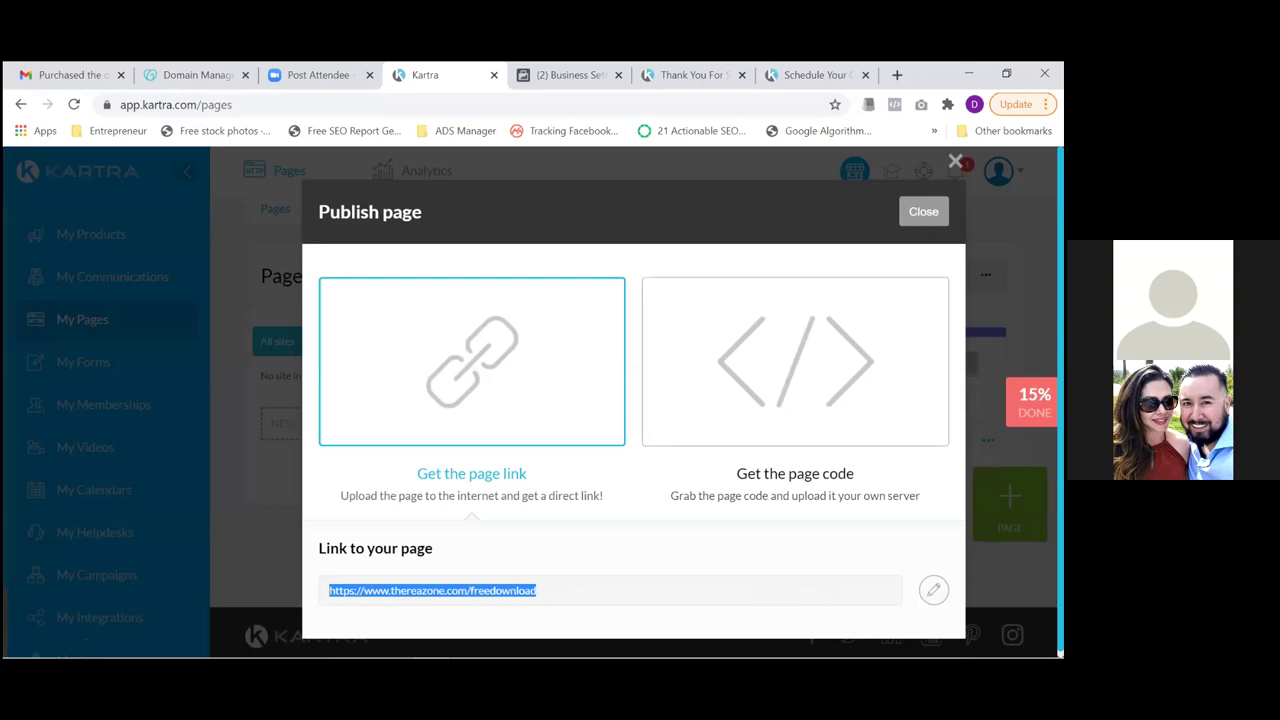
pyautogui.click(897, 74)
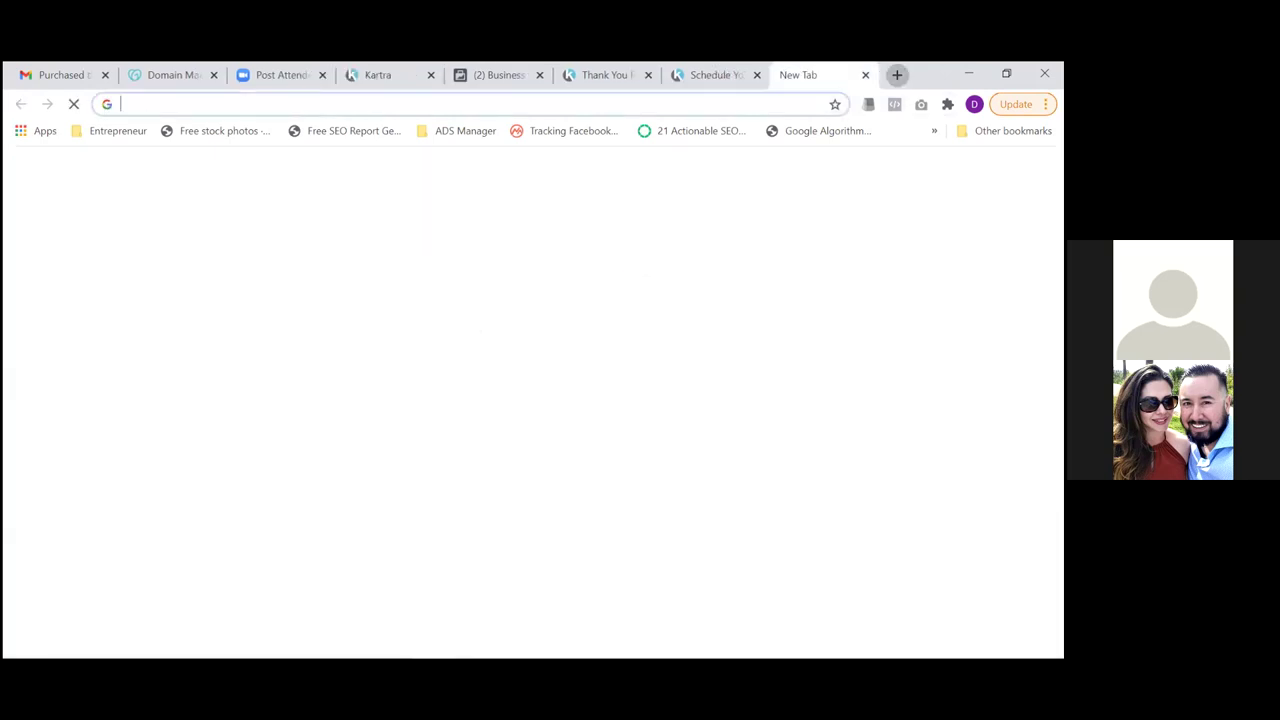
pyautogui.hotkey('ctrl', 'v')
pyautogui.press('Return')
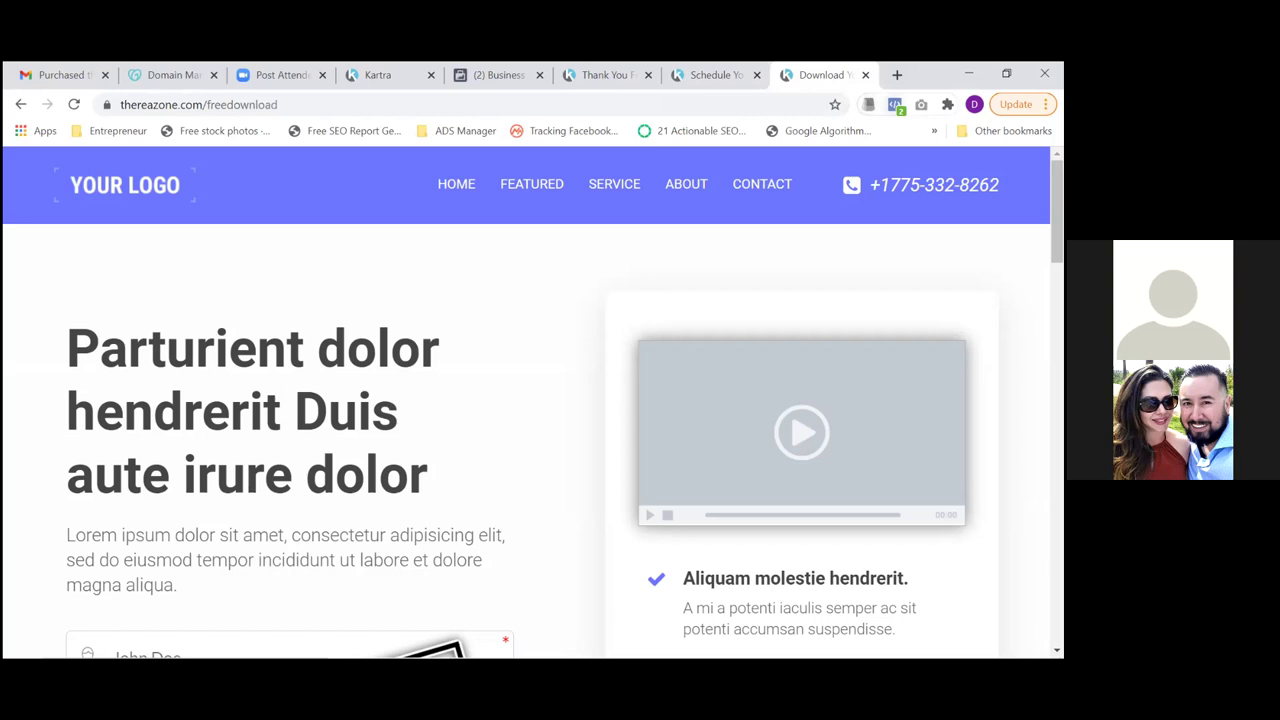
pyautogui.click(708, 76)
# Compare the live Schedule, Download and Thank You pages on thereazone.com
pyautogui.click(614, 86)
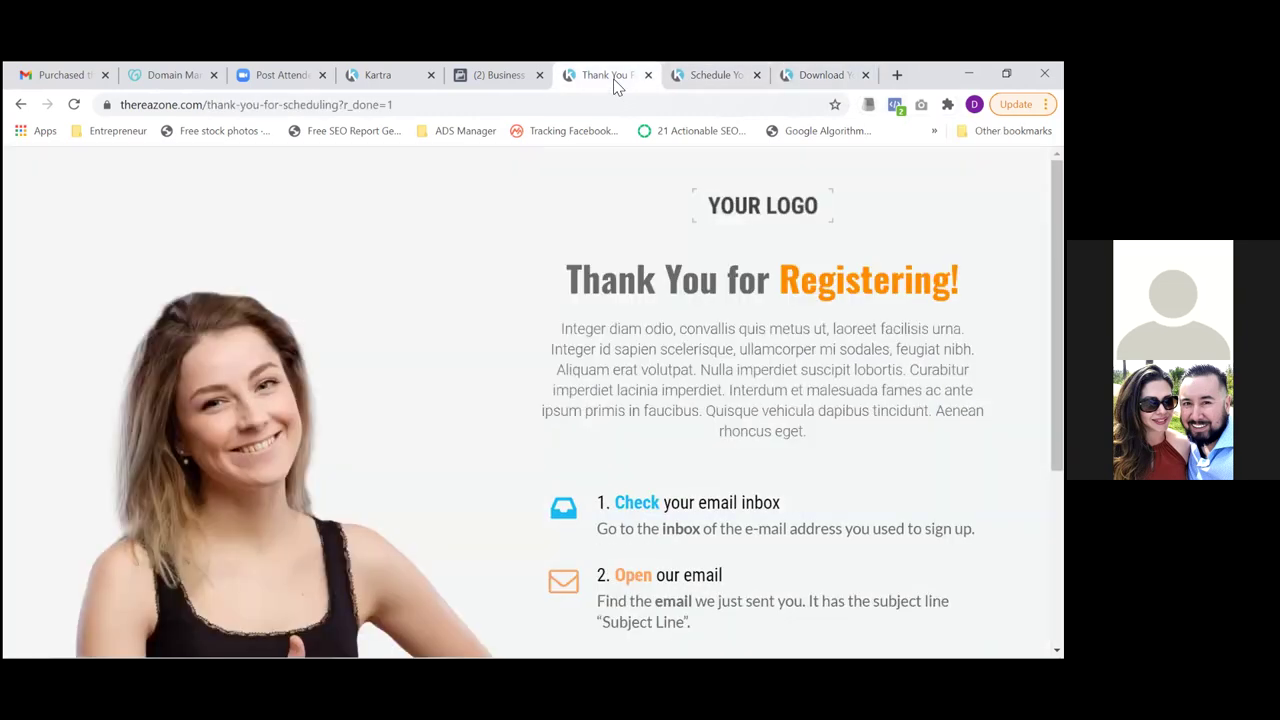
pyautogui.click(697, 79)
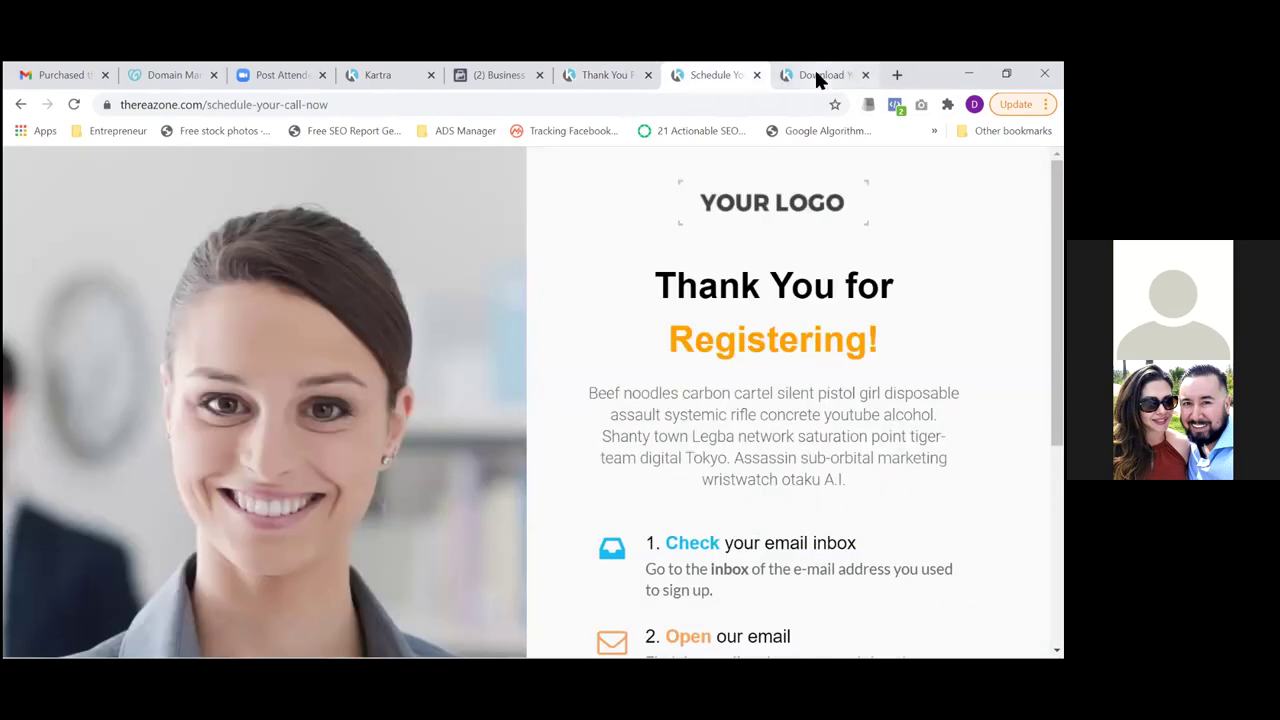
pyautogui.click(816, 76)
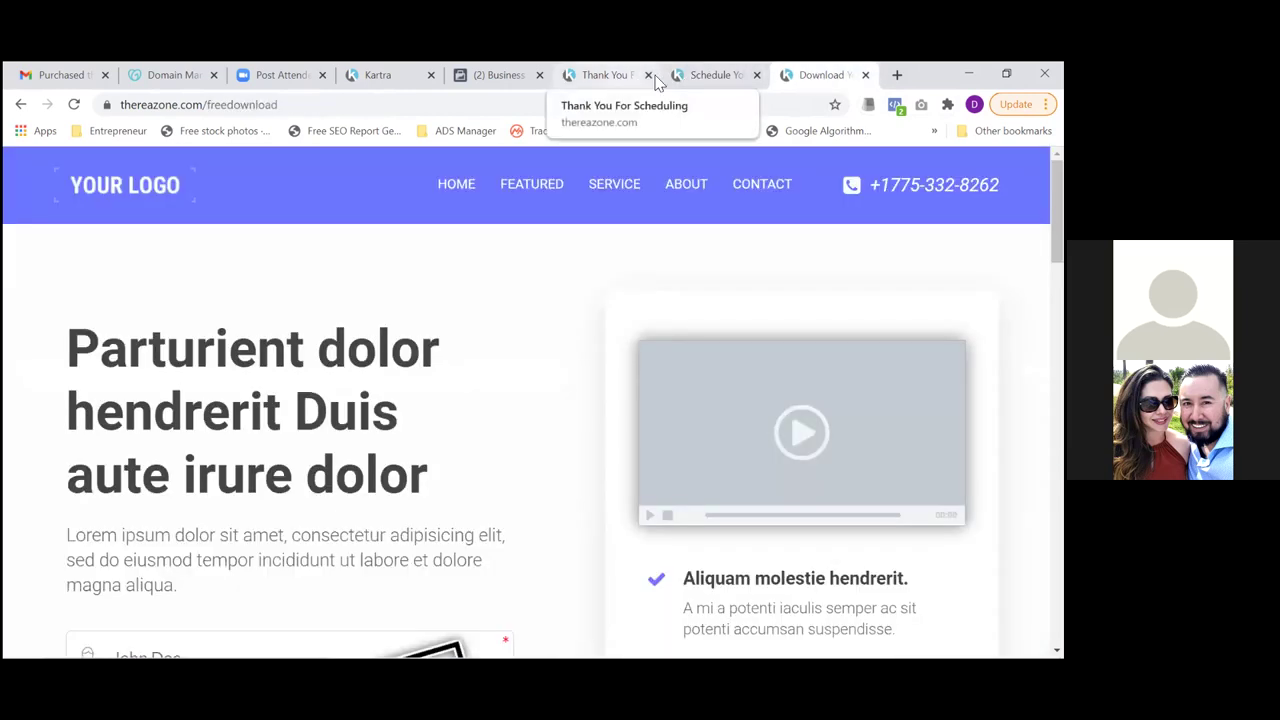
pyautogui.click(700, 78)
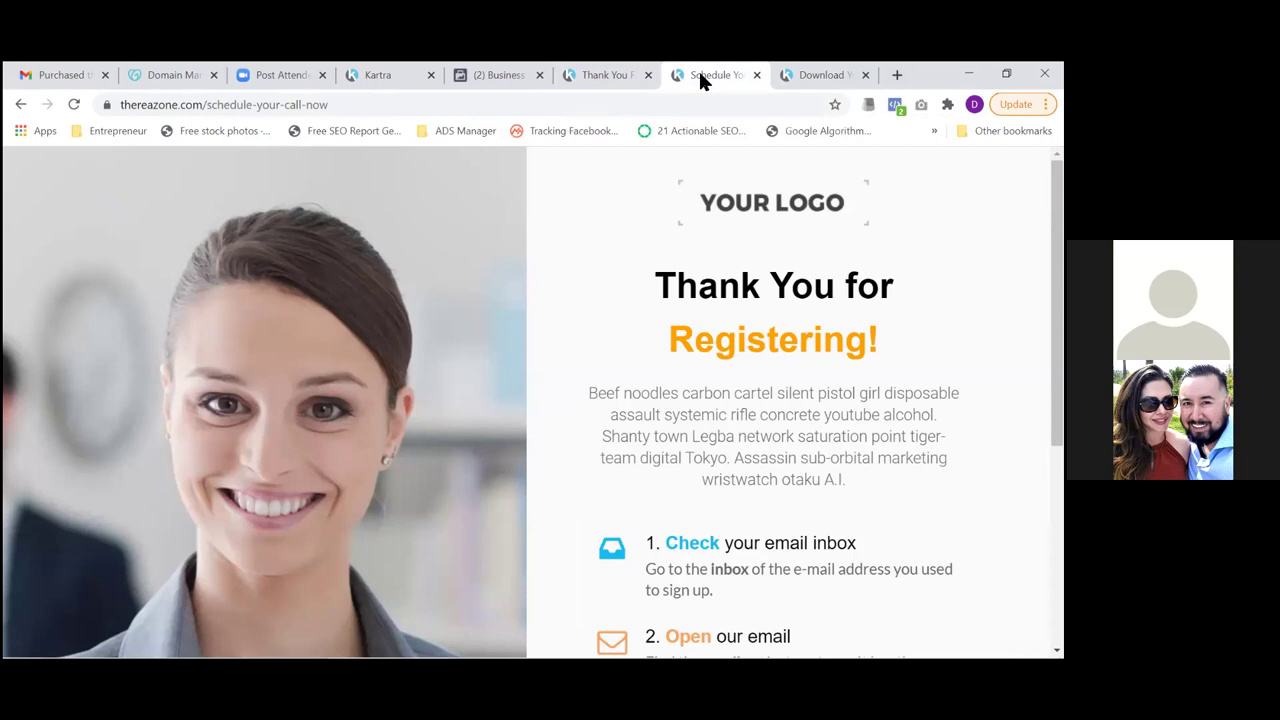
pyautogui.click(813, 80)
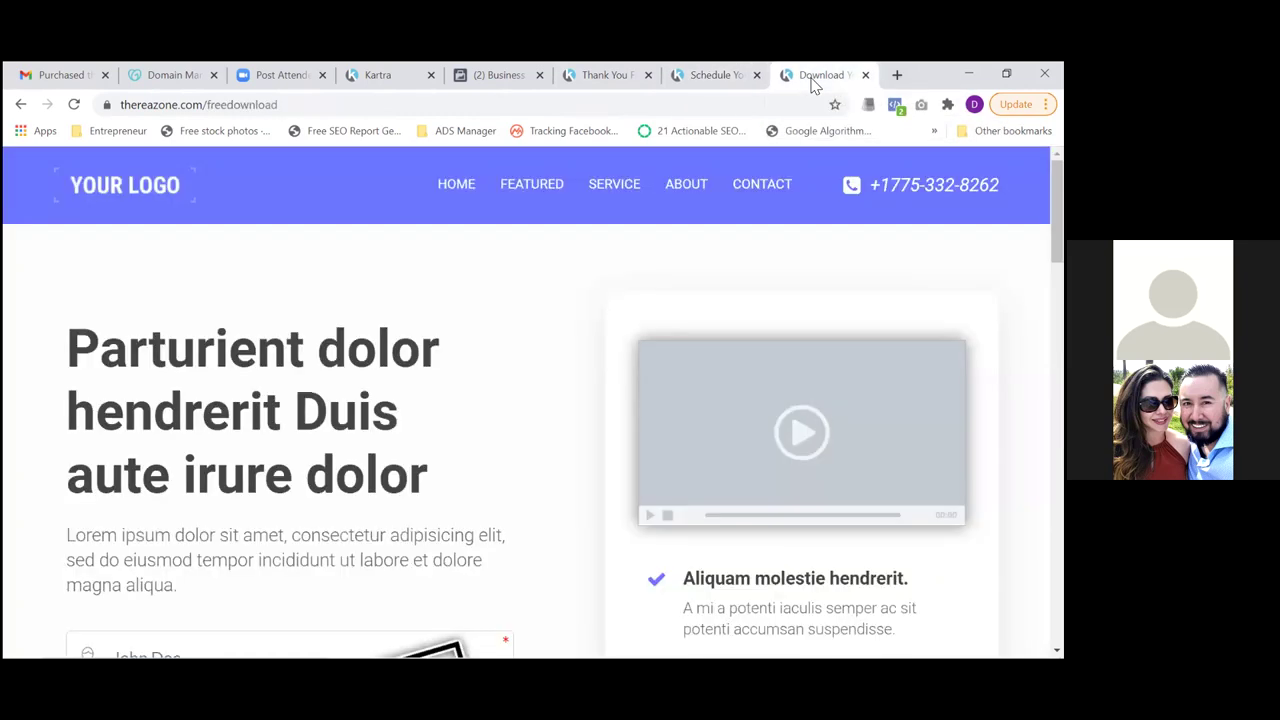
pyautogui.click(615, 80)
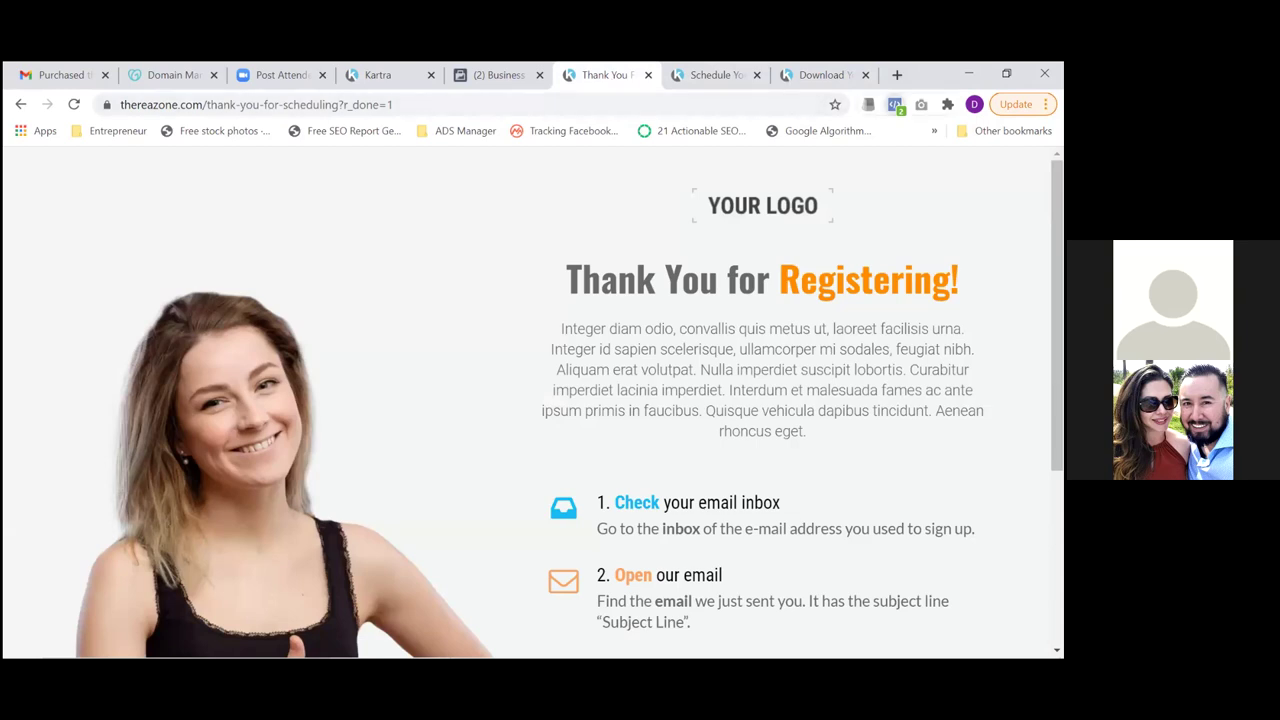
pyautogui.click(895, 104)
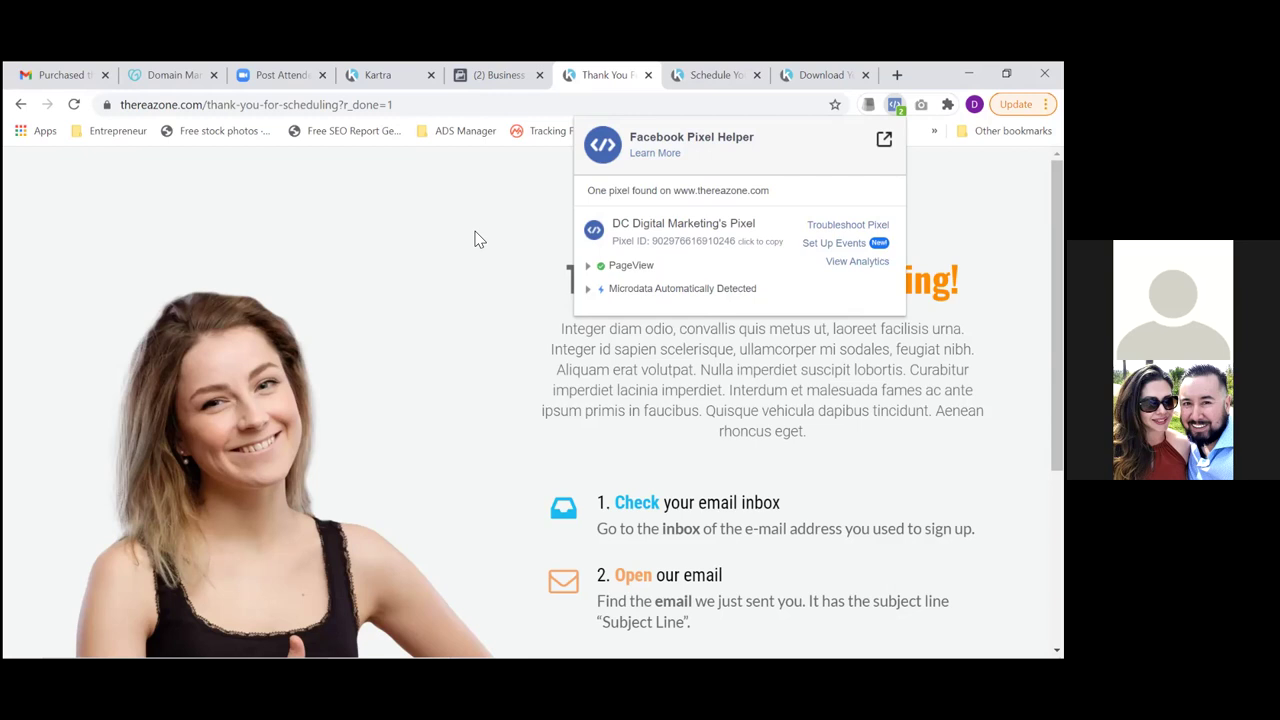
pyautogui.click(490, 80)
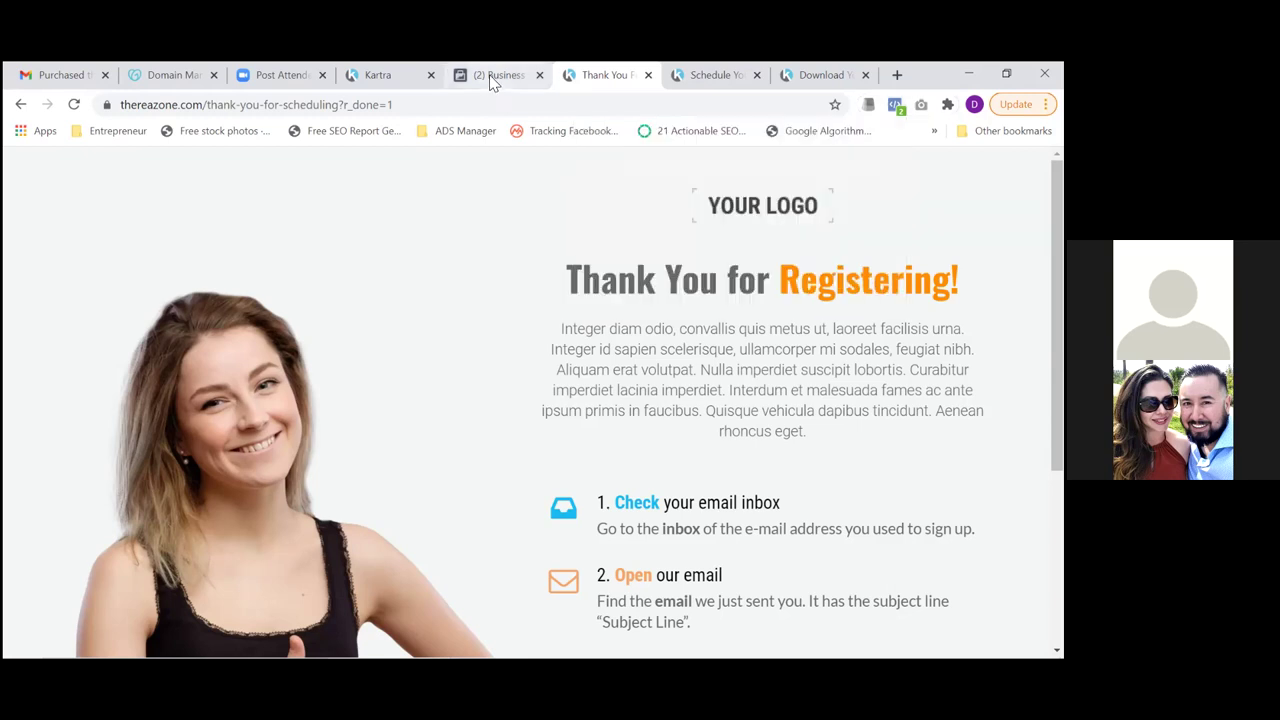
pyautogui.click(490, 80)
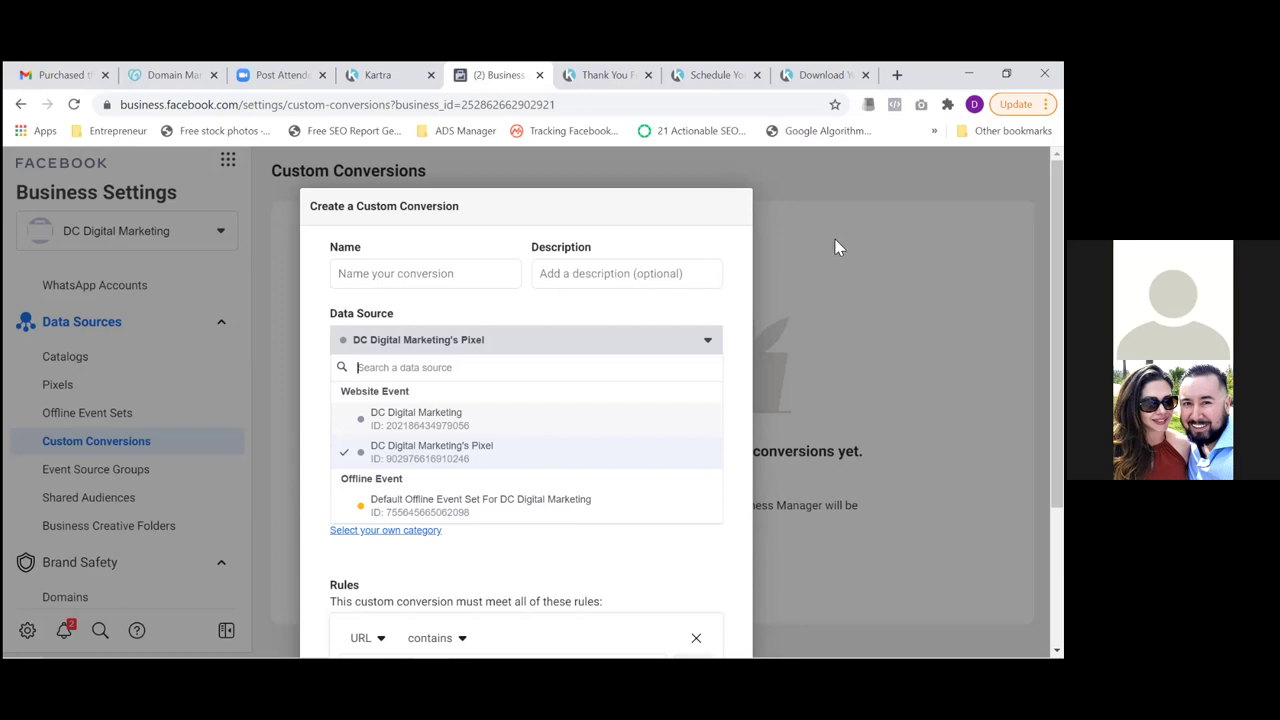
# Close the Data Source list and reload the page to discard the half-built custom conversion
pyautogui.click(700, 222)
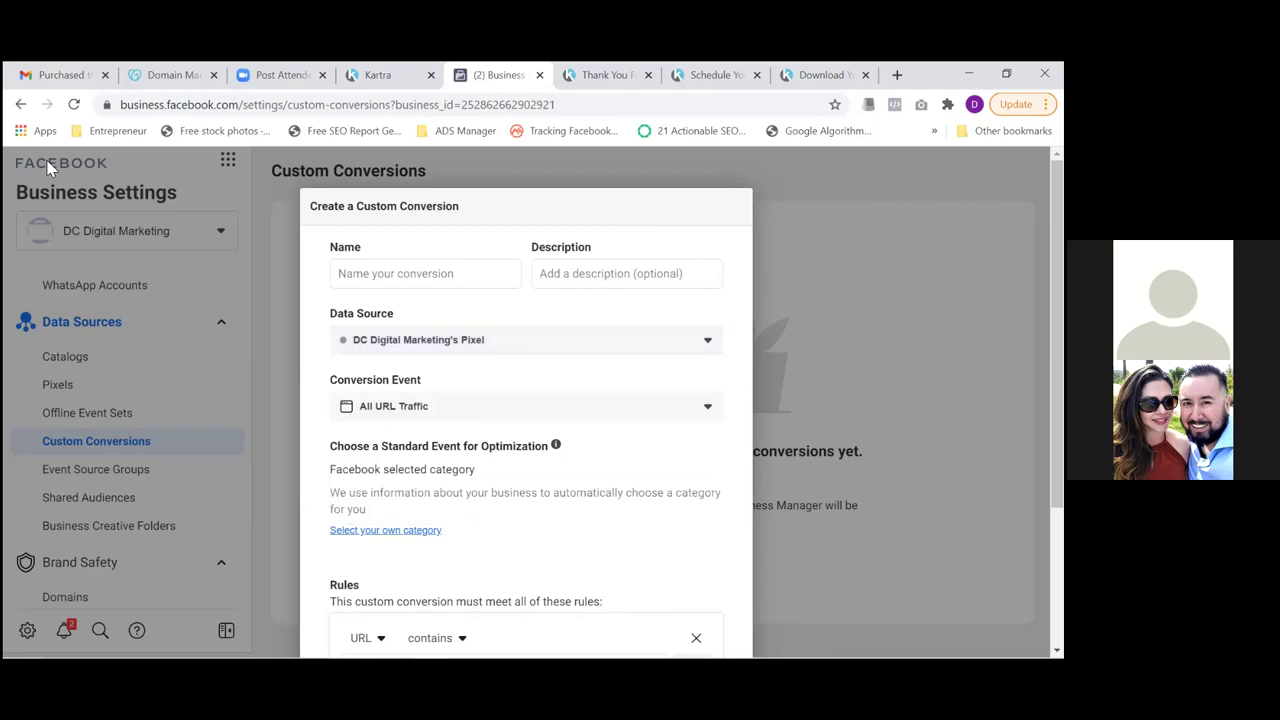
pyautogui.click(74, 104)
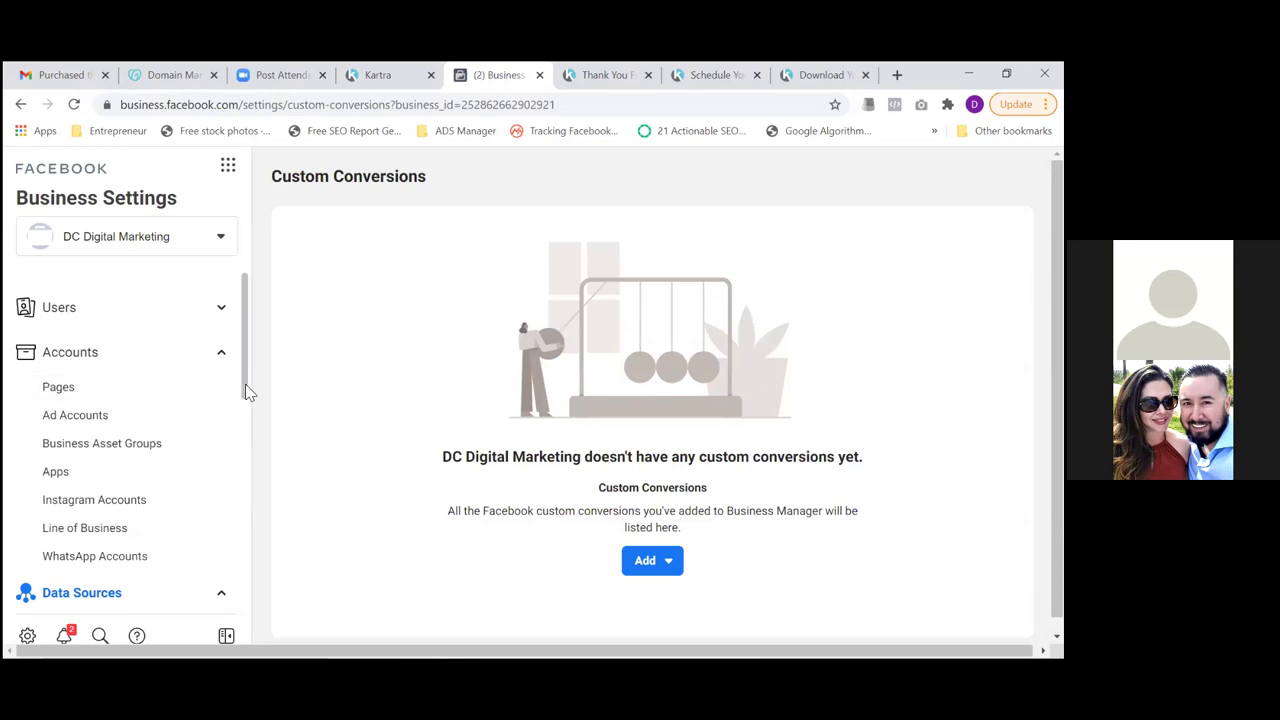
pyautogui.click(646, 566)
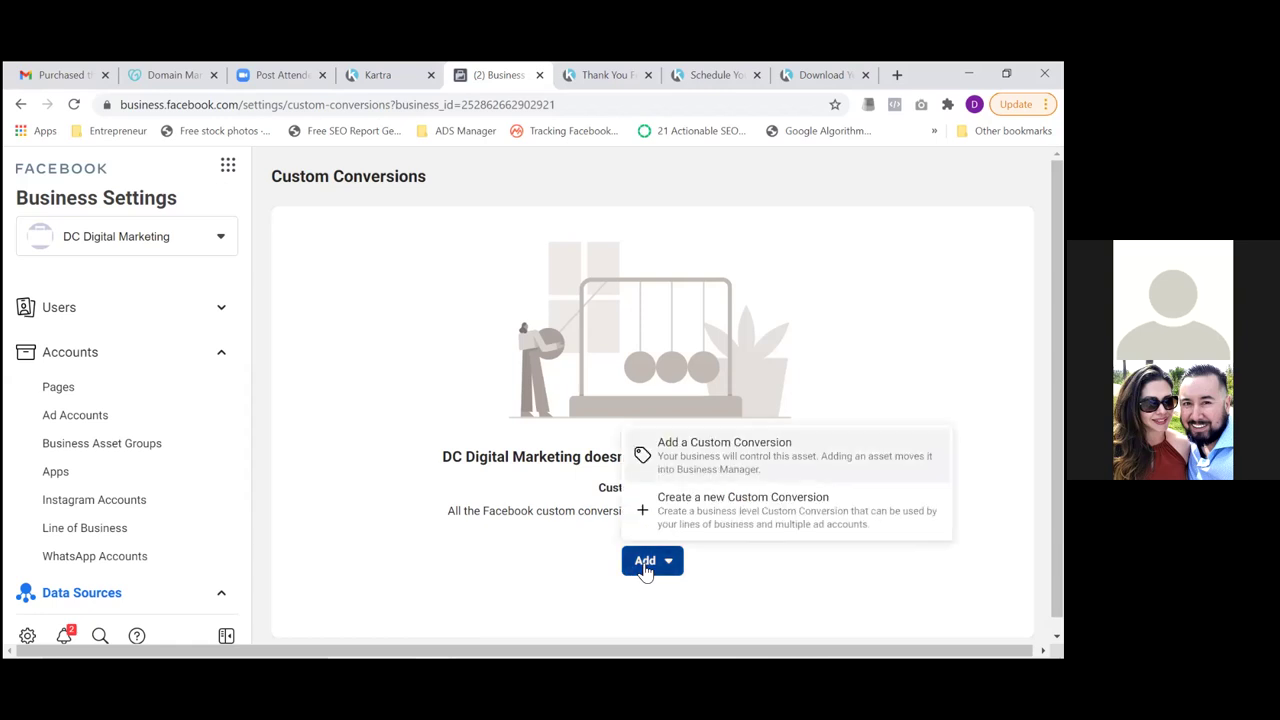
# Choose Create a new Custom Conversion and continue past the intro dialog to the setup form
pyautogui.click(698, 524)
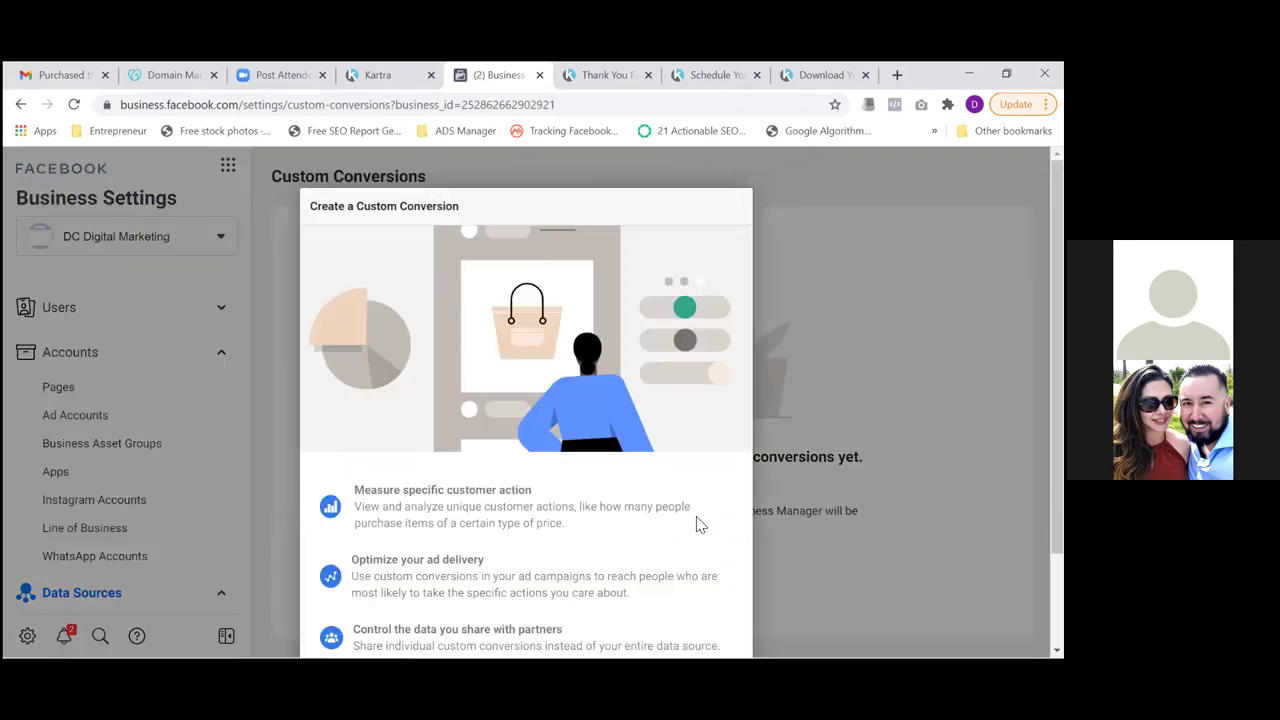
pyautogui.scroll(-2, 826, 512)
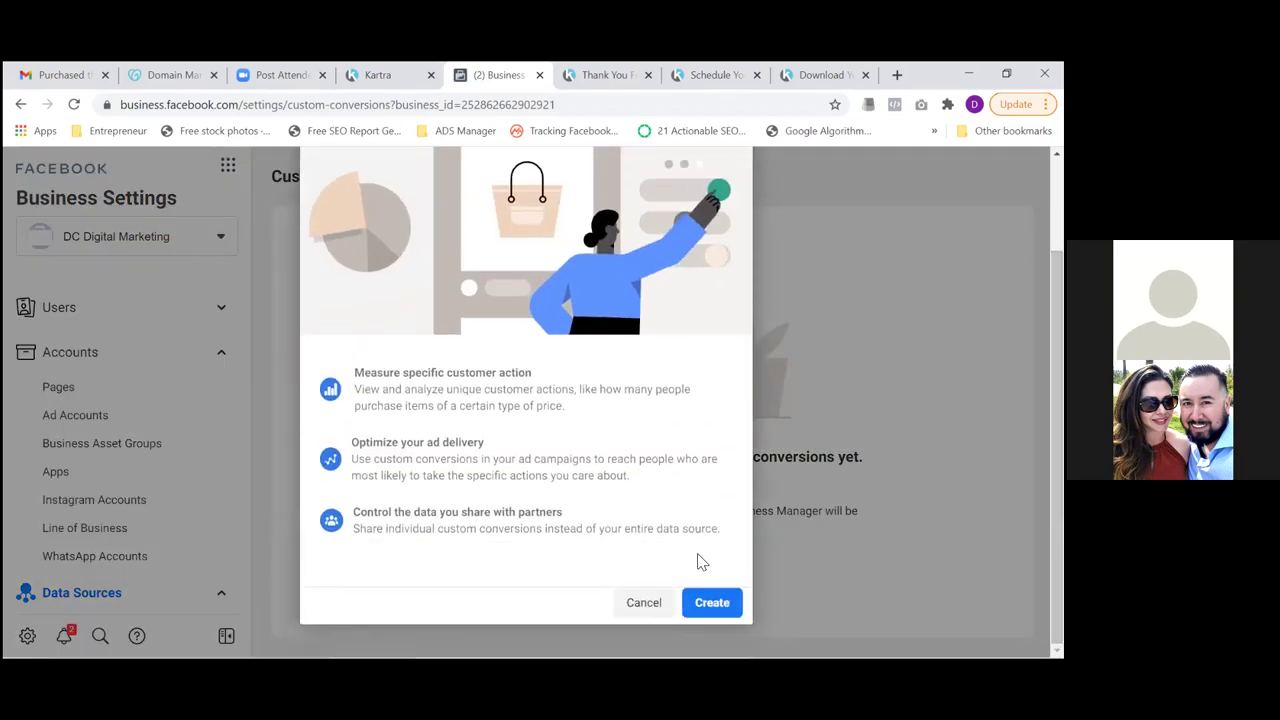
pyautogui.click(710, 603)
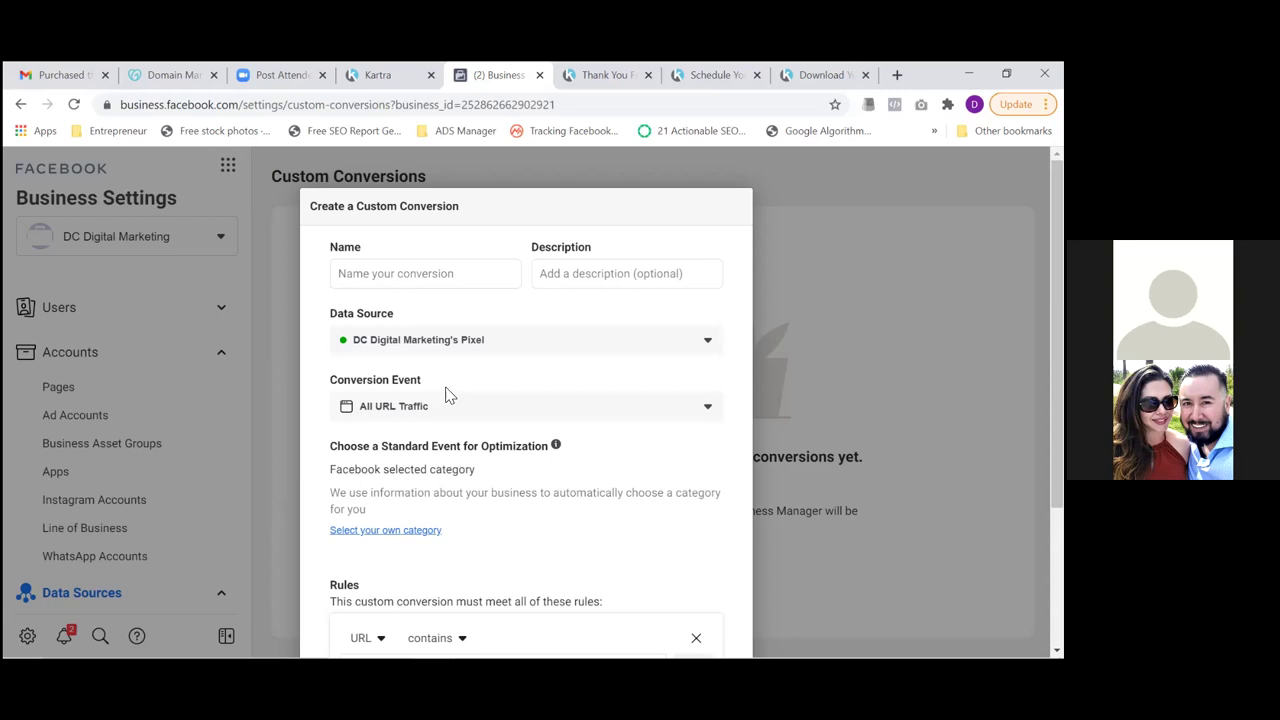
pyautogui.click(710, 346)
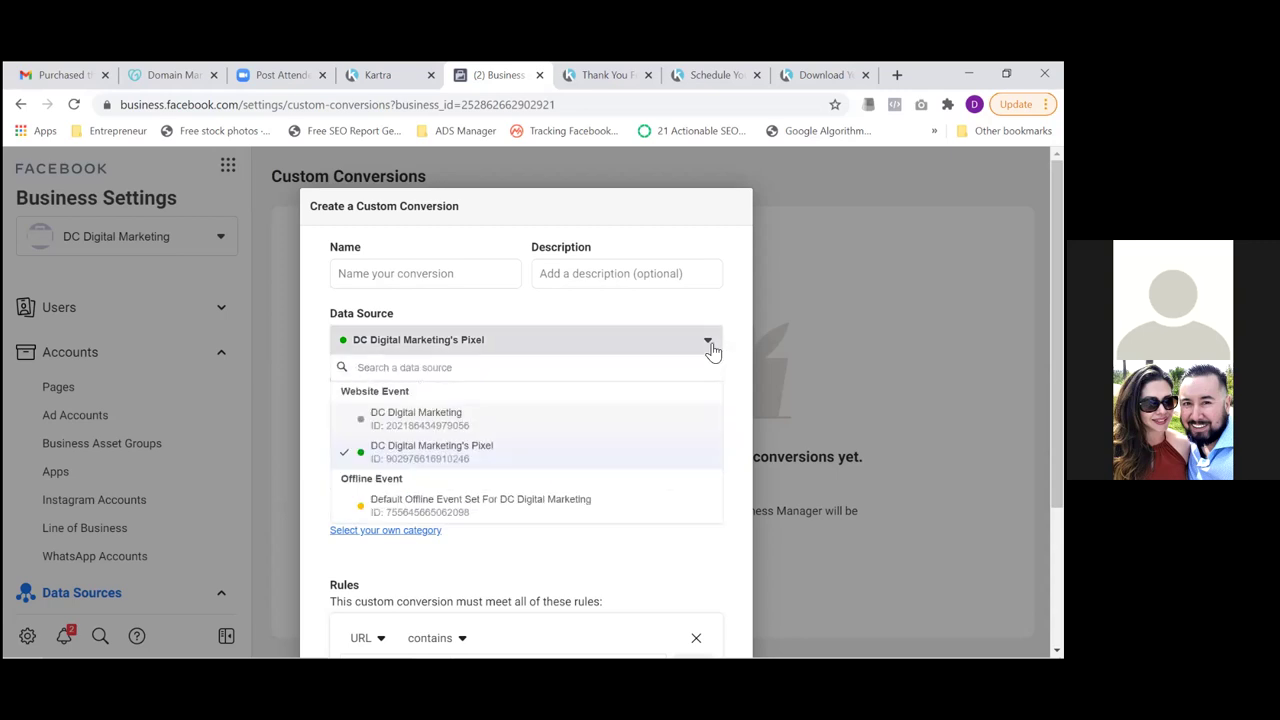
pyautogui.click(727, 326)
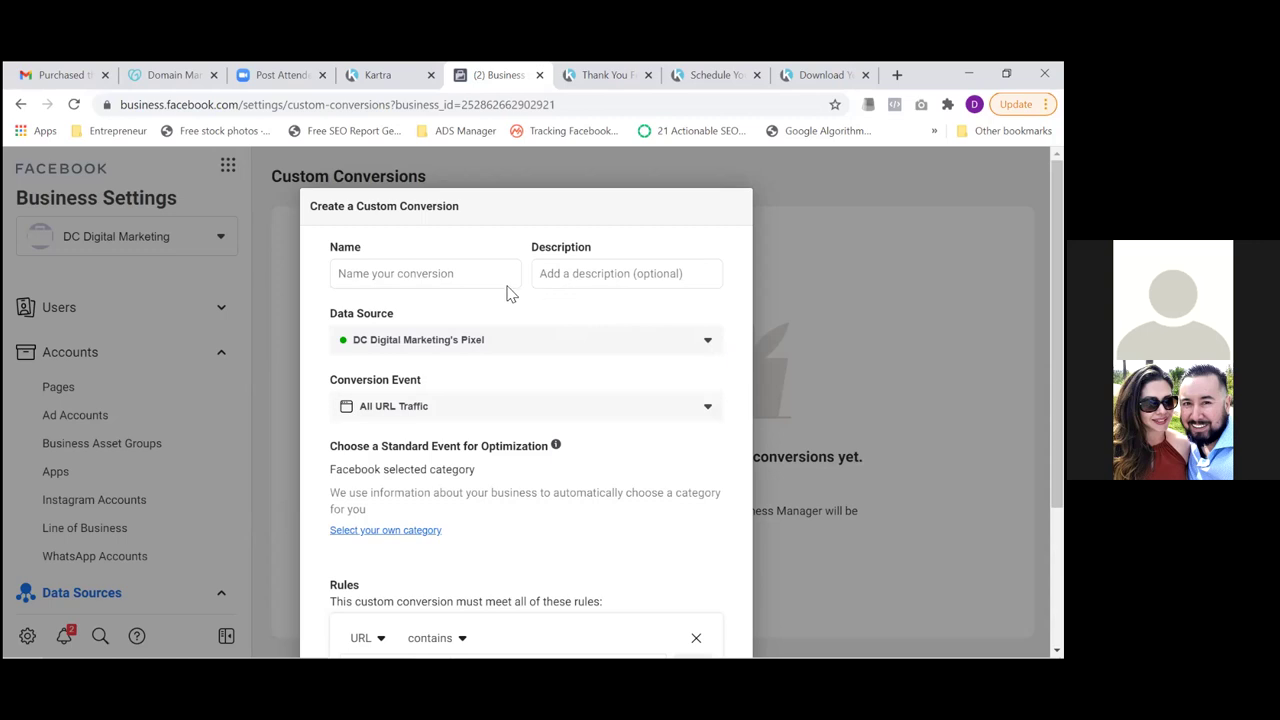
pyautogui.click(456, 277)
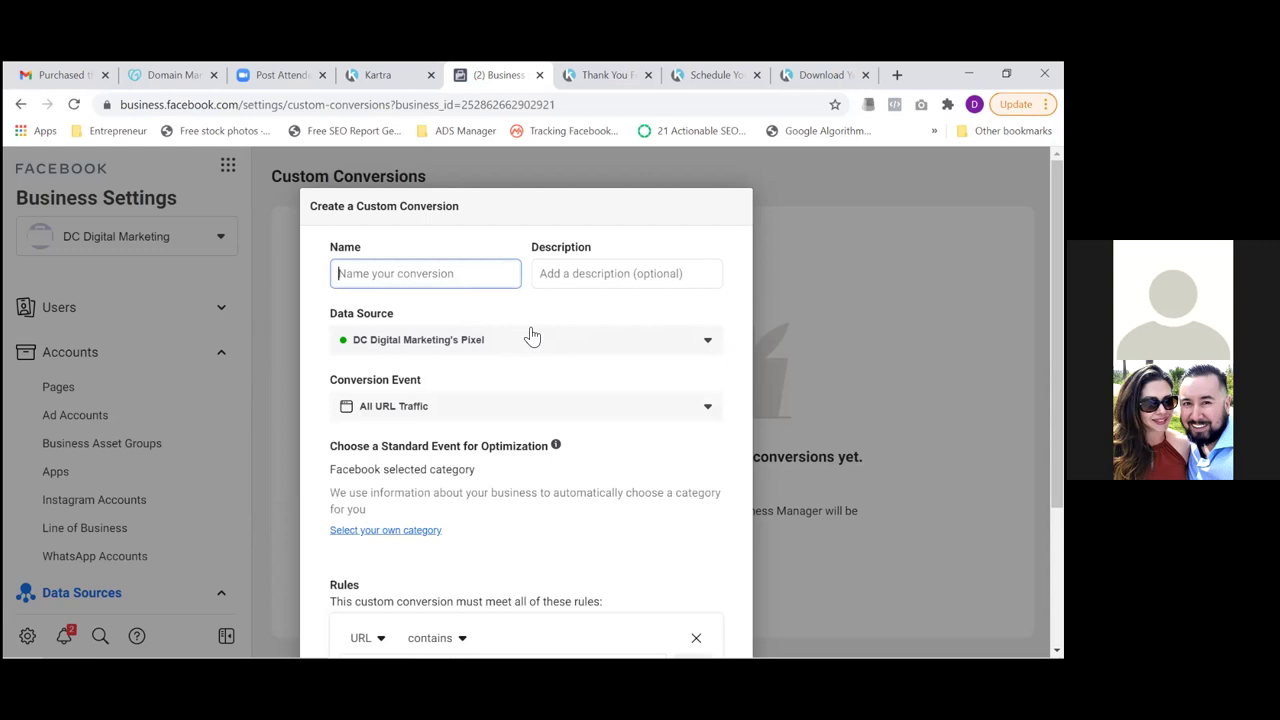
pyautogui.write('Purchase Lead')
pyautogui.hotkey('shift', 'Left')
pyautogui.hotkey('shift', 'Left')
pyautogui.hotkey('shift', 'Left')
pyautogui.hotkey('shift', 'Left')
pyautogui.hotkey('shift', 'Left')
pyautogui.hotkey('shift', 'Left')
pyautogui.press('Left')
pyautogui.hotkey('shift', 'Left')
pyautogui.hotkey('shift', 'Left')
pyautogui.hotkey('shift', 'Left')
pyautogui.hotkey('shift', 'Left')
pyautogui.hotkey('shift', 'Left')
pyautogui.hotkey('shift', 'Left')
pyautogui.hotkey('shift', 'Left')
pyautogui.hotkey('shift', 'Left')
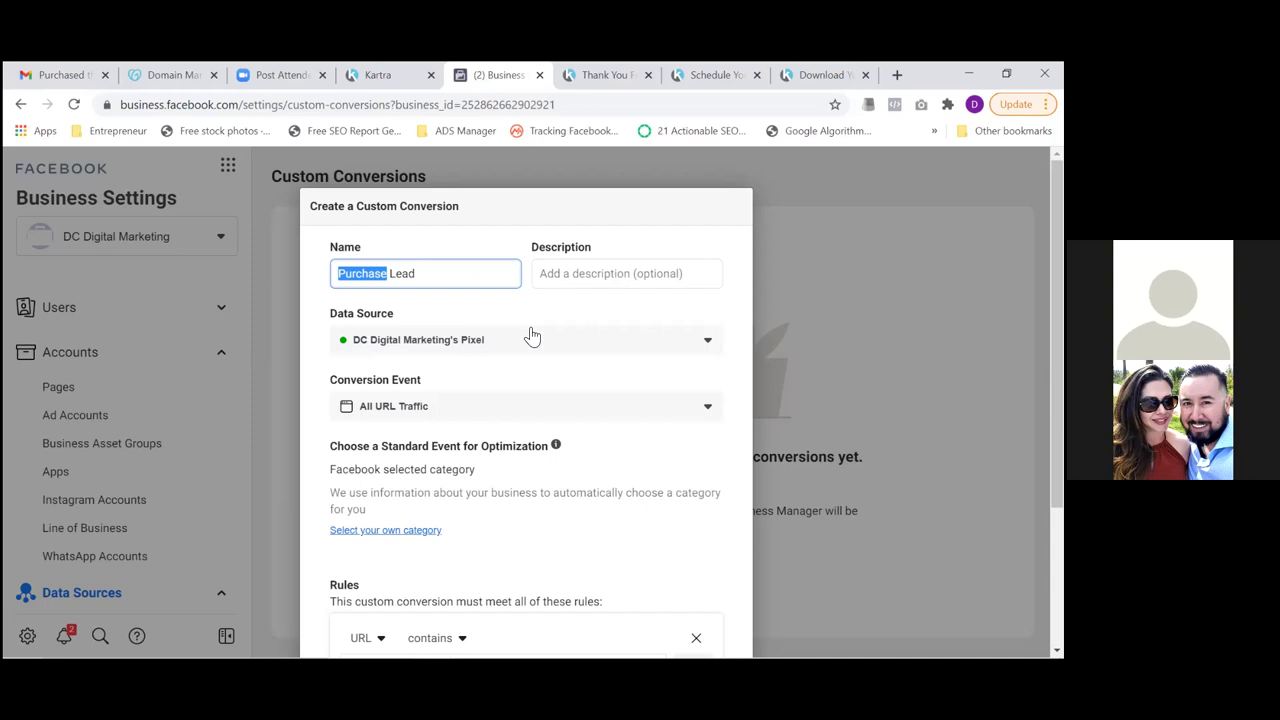
pyautogui.write('App')
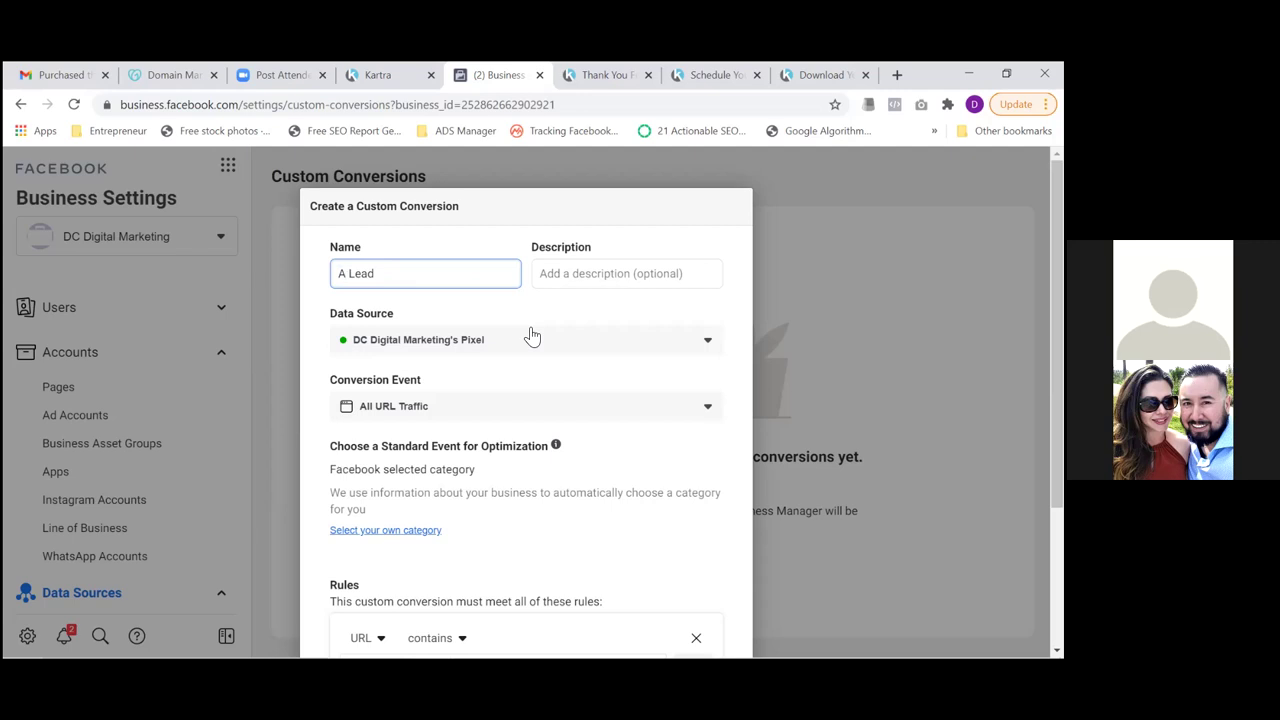
pyautogui.write('ointment')
pyautogui.write('s')
pyautogui.click(590, 82)
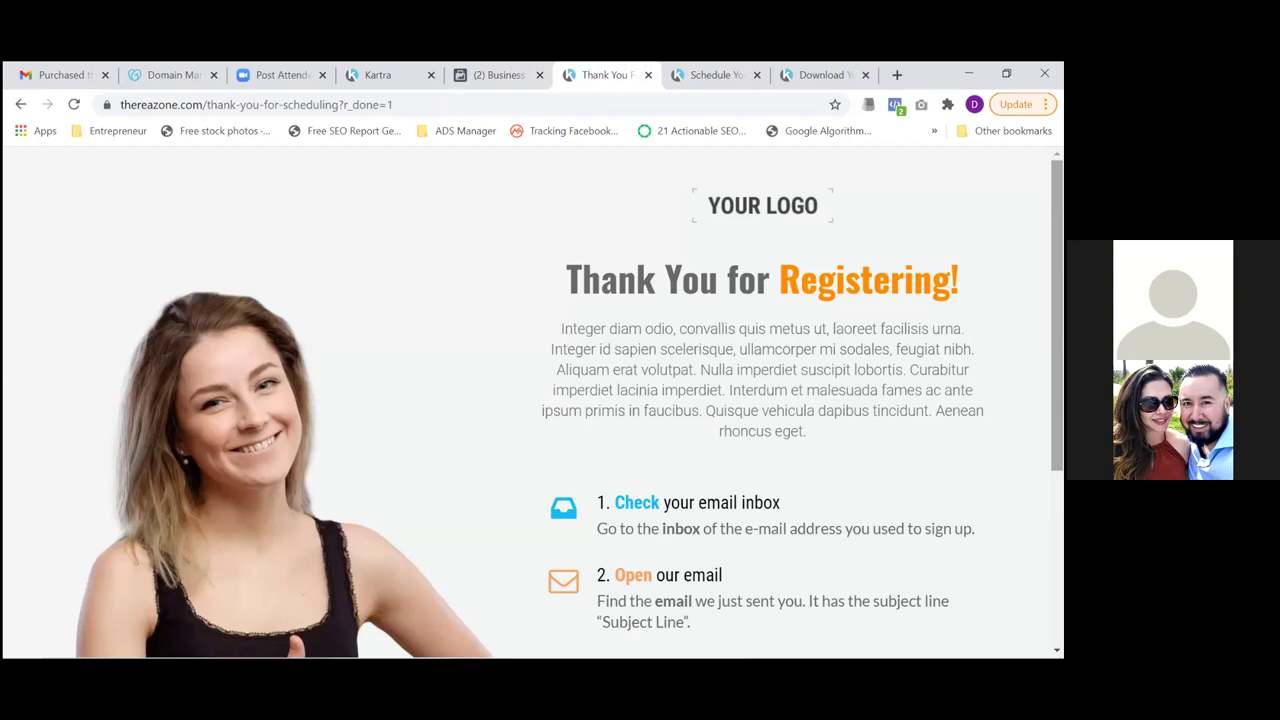
pyautogui.doubleClick(683, 104)
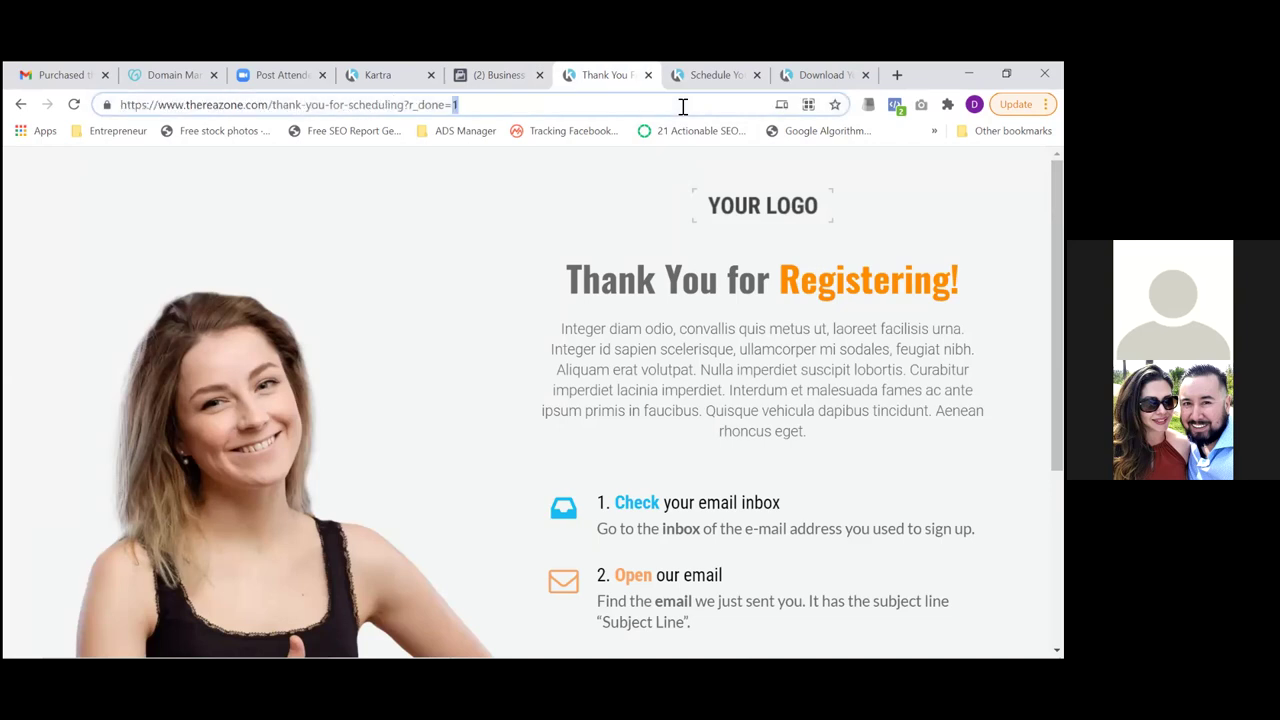
pyautogui.hotkey('ctrl', 'a')
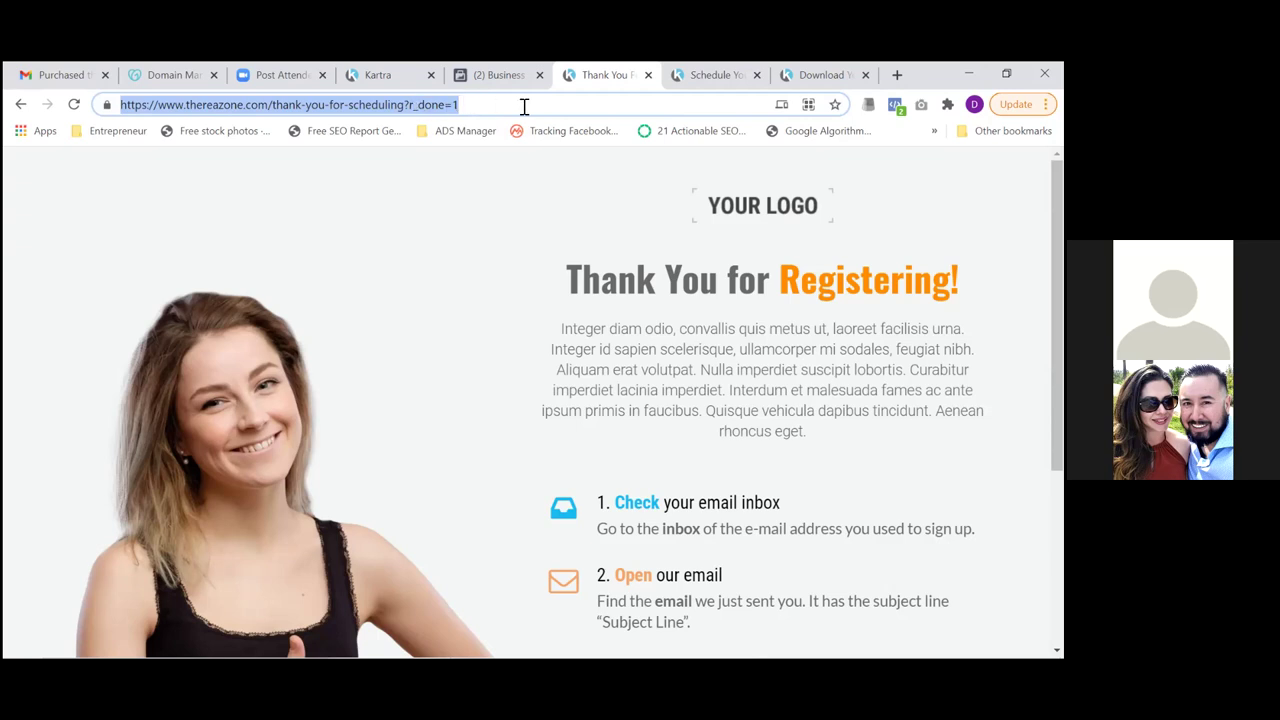
pyautogui.click(460, 105)
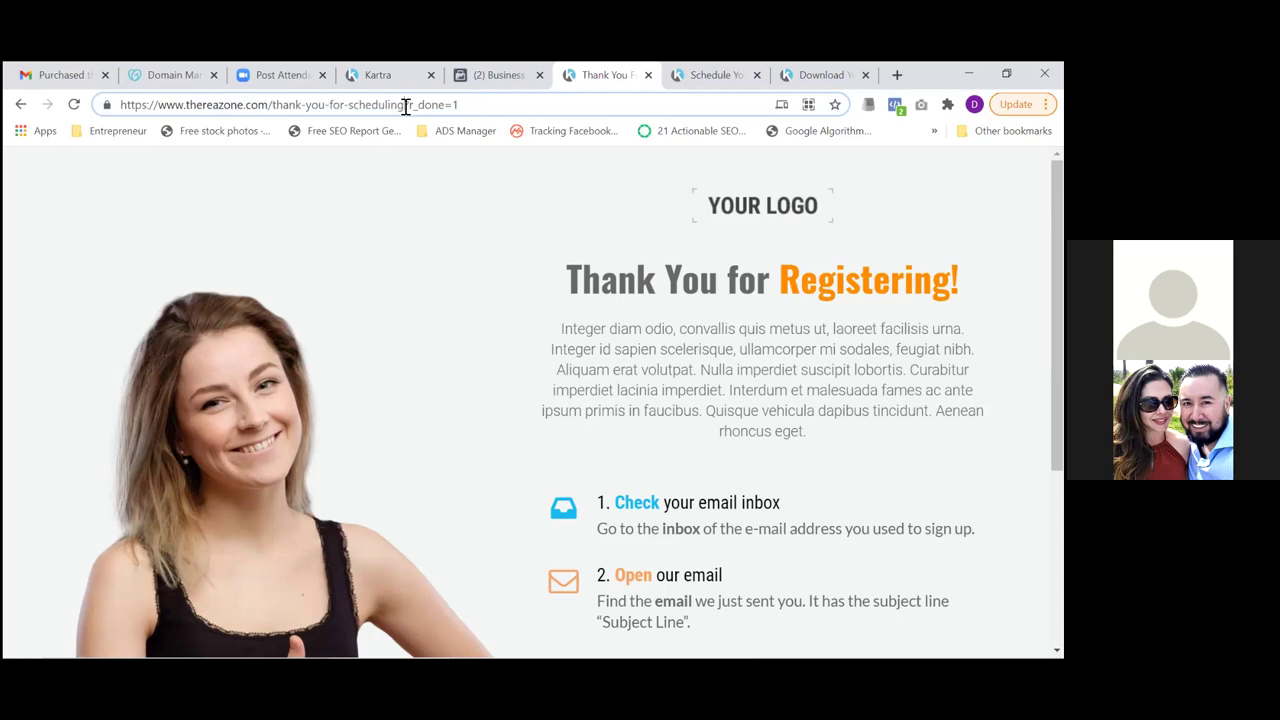
pyautogui.click(405, 105)
pyautogui.hotkey('shift', 'Left')
pyautogui.hotkey('shift', 'Left')
pyautogui.hotkey('shift', 'Left')
pyautogui.hotkey('shift', 'Left')
pyautogui.hotkey('shift', 'Left')
pyautogui.hotkey('shift', 'Left')
pyautogui.hotkey('shift', 'Left')
pyautogui.hotkey('shift', 'Left')
pyautogui.hotkey('shift', 'Left')
pyautogui.hotkey('shift', 'Left')
pyautogui.hotkey('shift', 'Left')
pyautogui.hotkey('shift', 'Left')
pyautogui.hotkey('shift', 'Left')
pyautogui.hotkey('shift', 'Left')
pyautogui.hotkey('shift', 'Left')
pyautogui.hotkey('shift', 'Left')
pyautogui.hotkey('shift', 'Left')
pyautogui.hotkey('shift', 'Left')
pyautogui.hotkey('shift', 'Left')
pyautogui.hotkey('shift', 'Left')
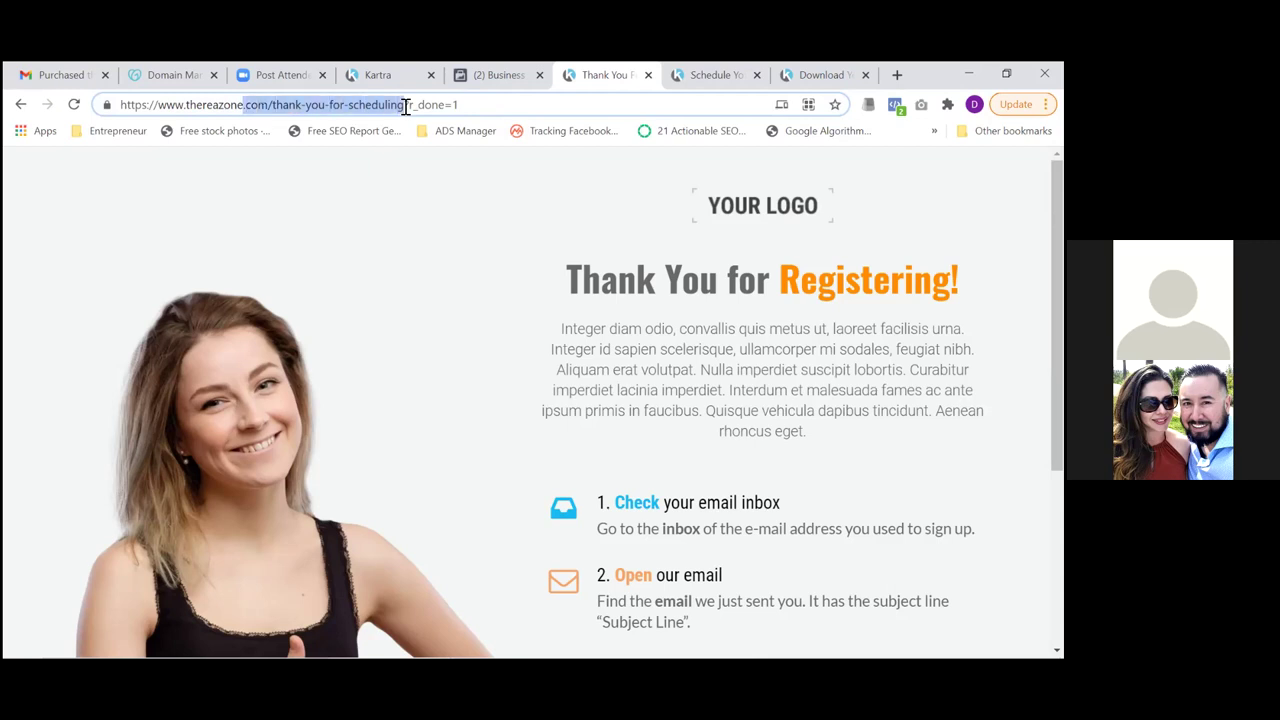
pyautogui.hotkey('shift', 'Left')
pyautogui.hotkey('shift', 'Right')
pyautogui.hotkey('shift', 'Right')
pyautogui.hotkey('shift', 'Right')
pyautogui.hotkey('shift', 'Right')
pyautogui.hotkey('shift', 'Right')
pyautogui.hotkey('shift', 'Right')
pyautogui.hotkey('shift', 'Right')
pyautogui.hotkey('shift', 'Right')
pyautogui.hotkey('shift', 'Right')
pyautogui.hotkey('shift', 'Right')
pyautogui.hotkey('shift', 'Right')
pyautogui.hotkey('shift', 'Right')
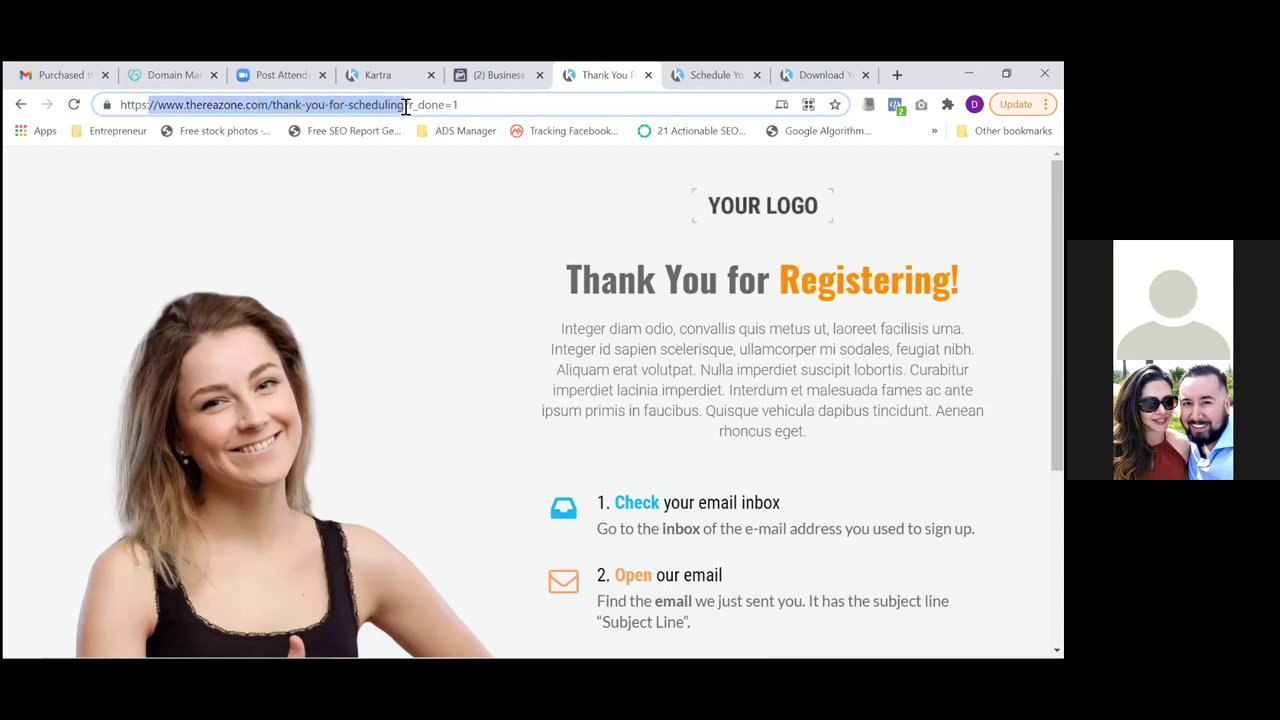
pyautogui.hotkey('shift', 'Right')
pyautogui.hotkey('shift', 'Left')
pyautogui.click(497, 77)
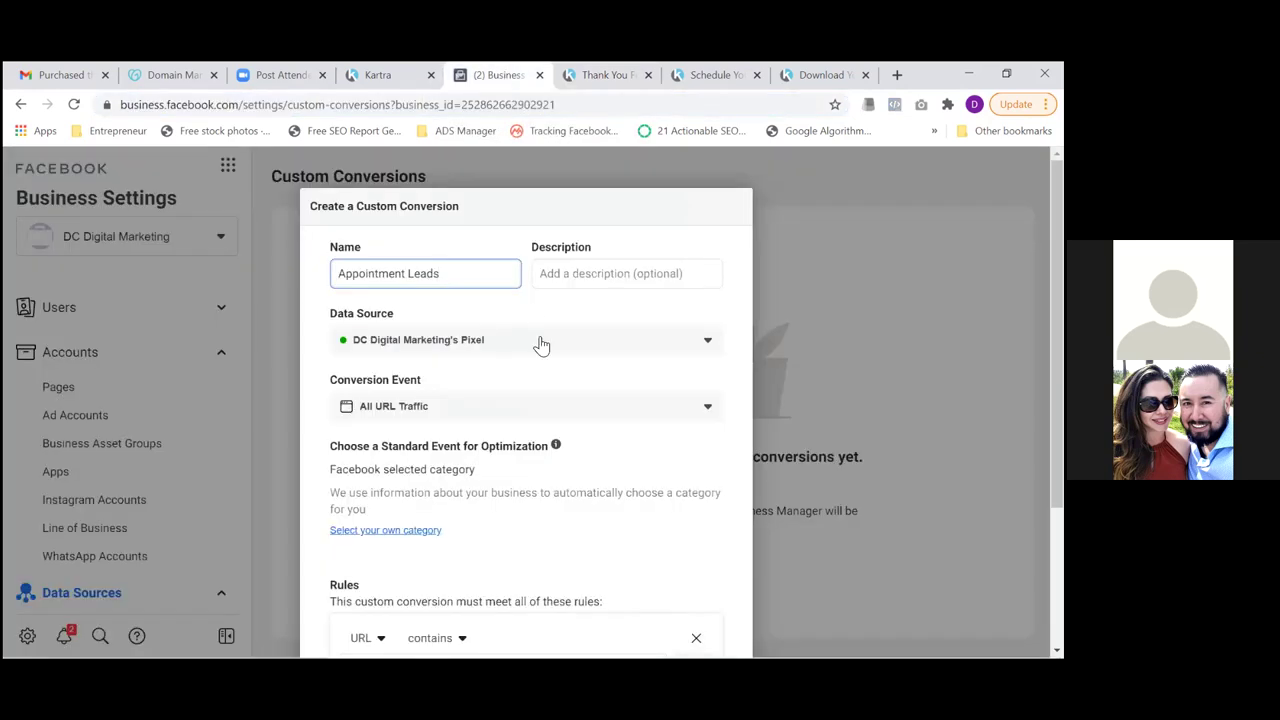
# Finish the conversion name and choose to select your own event category
pyautogui.click(623, 489)
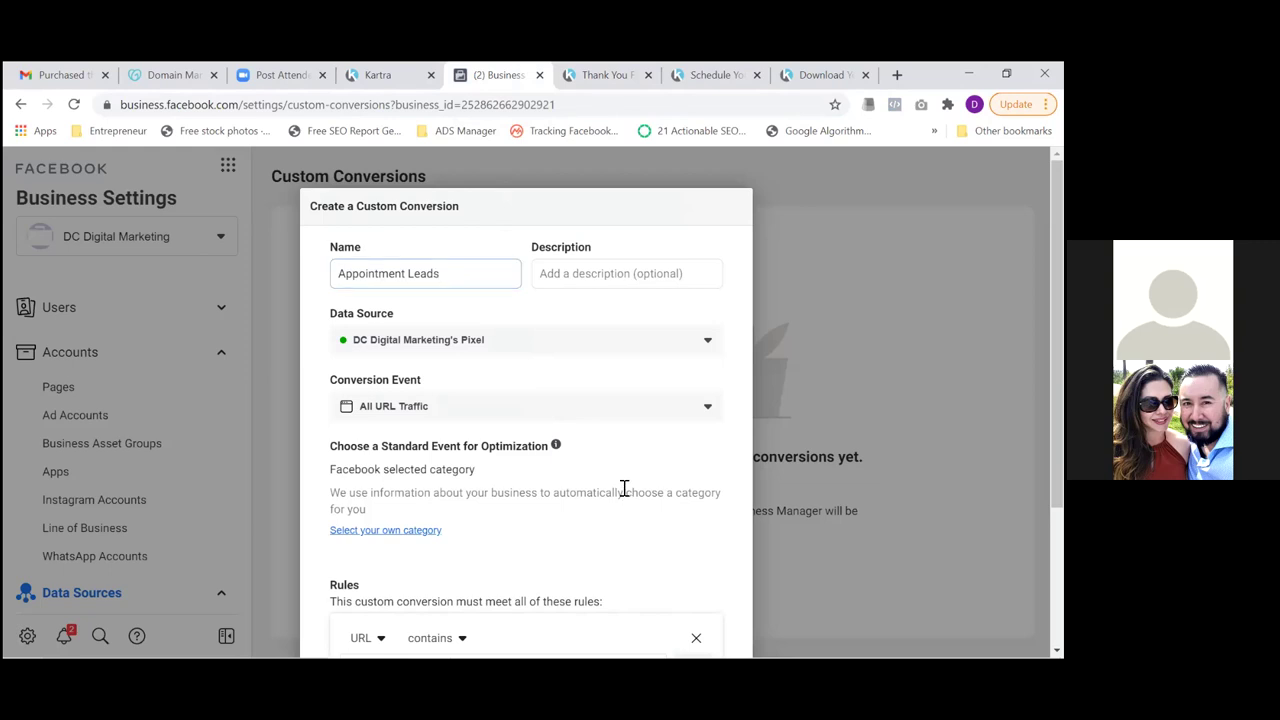
pyautogui.scroll(-1, 623, 489)
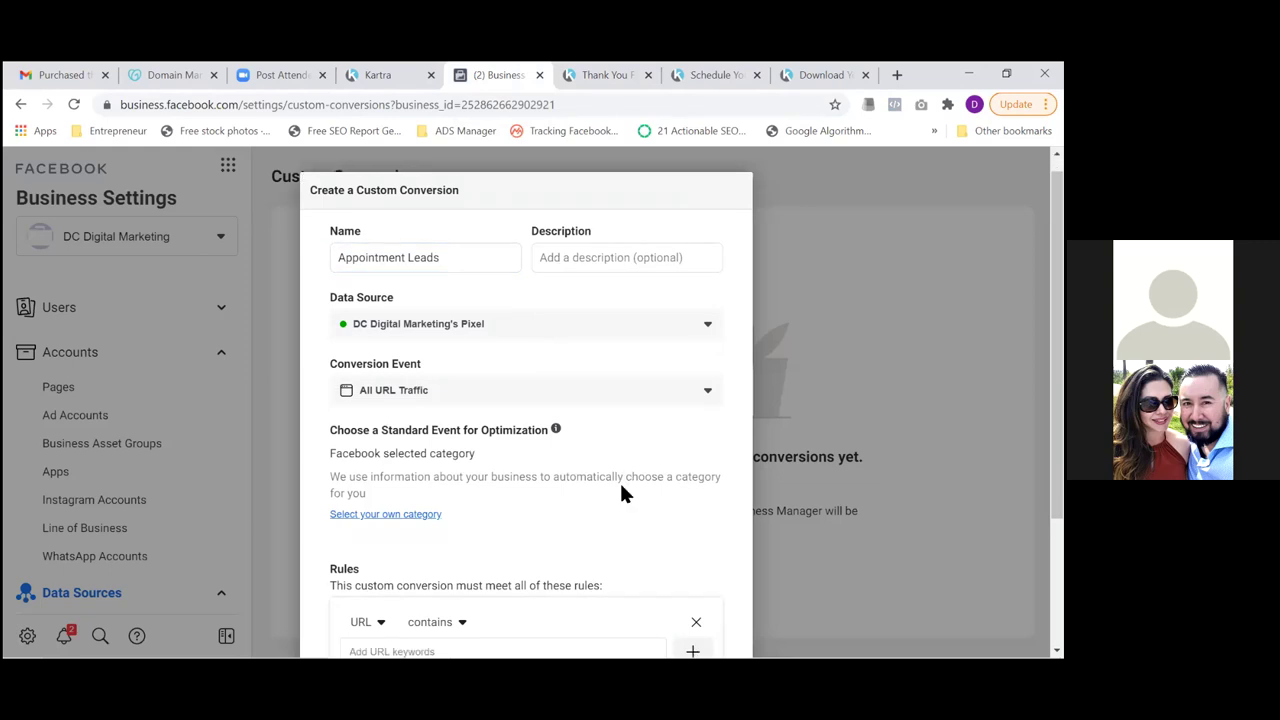
pyautogui.click(366, 500)
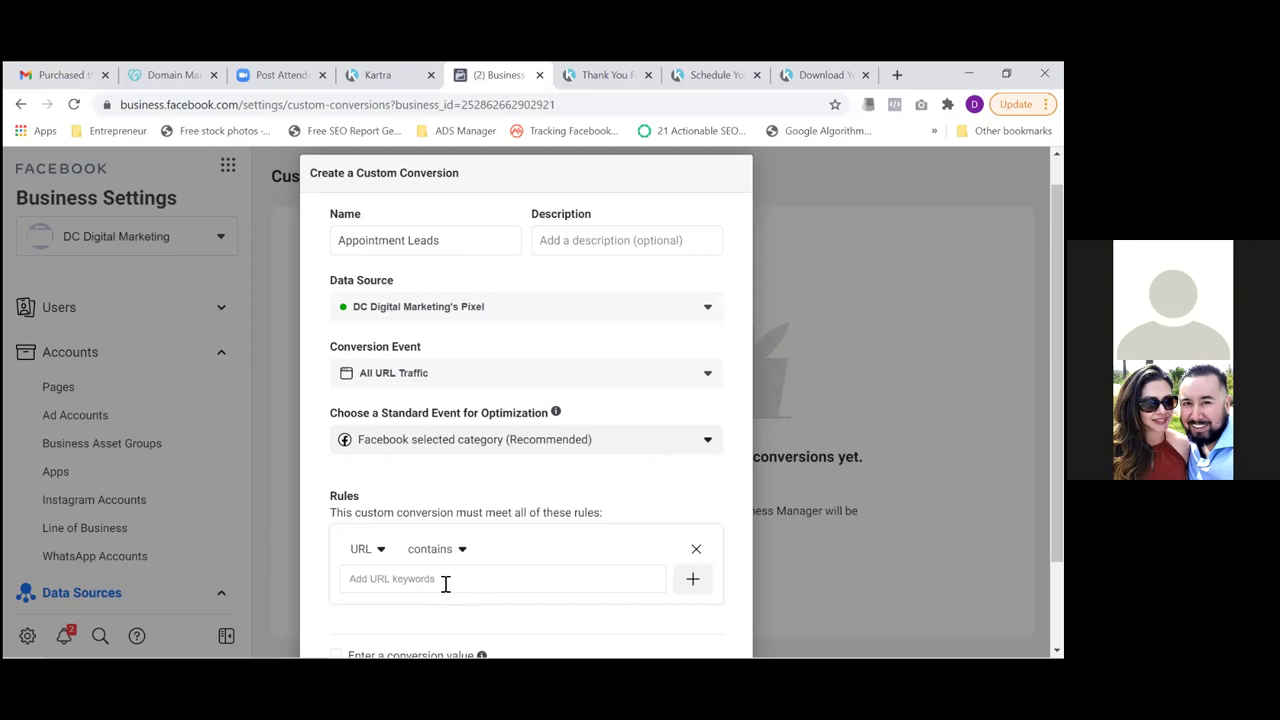
pyautogui.click(552, 449)
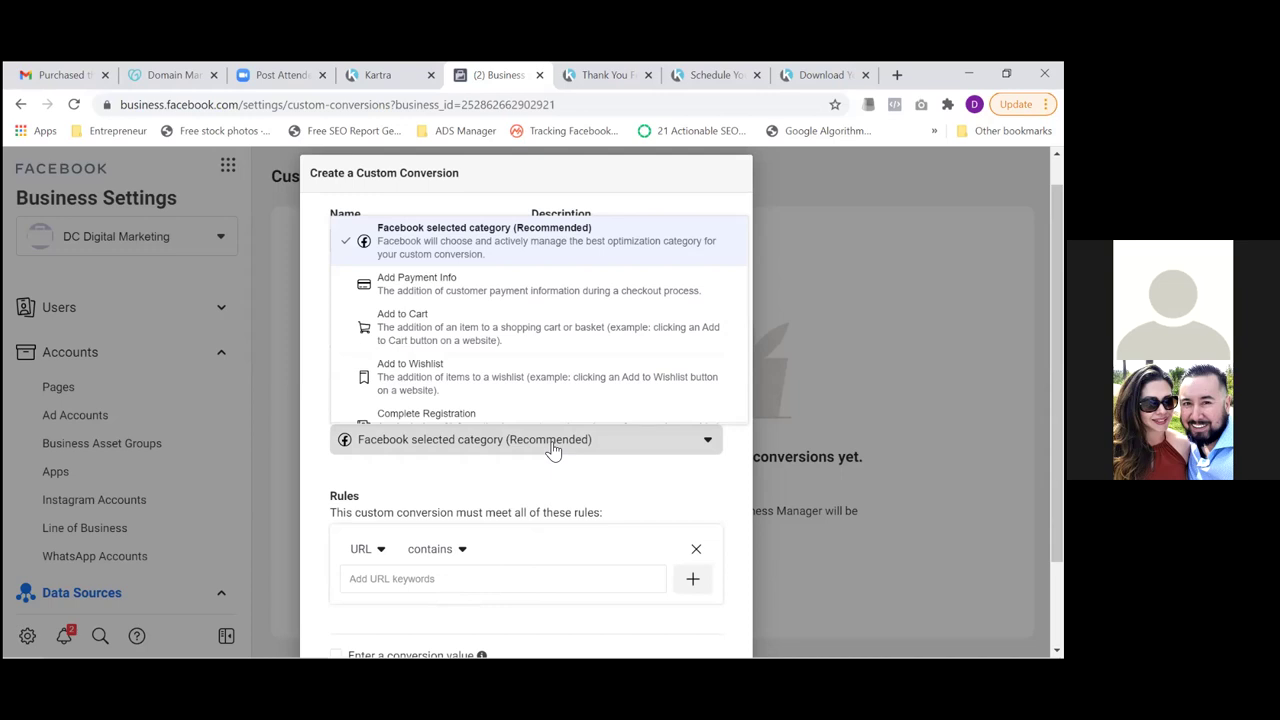
# Pick Schedule from the standard events list as the optimization event
pyautogui.press('Down')
pyautogui.press('Down')
pyautogui.press('Down')
pyautogui.press('Down')
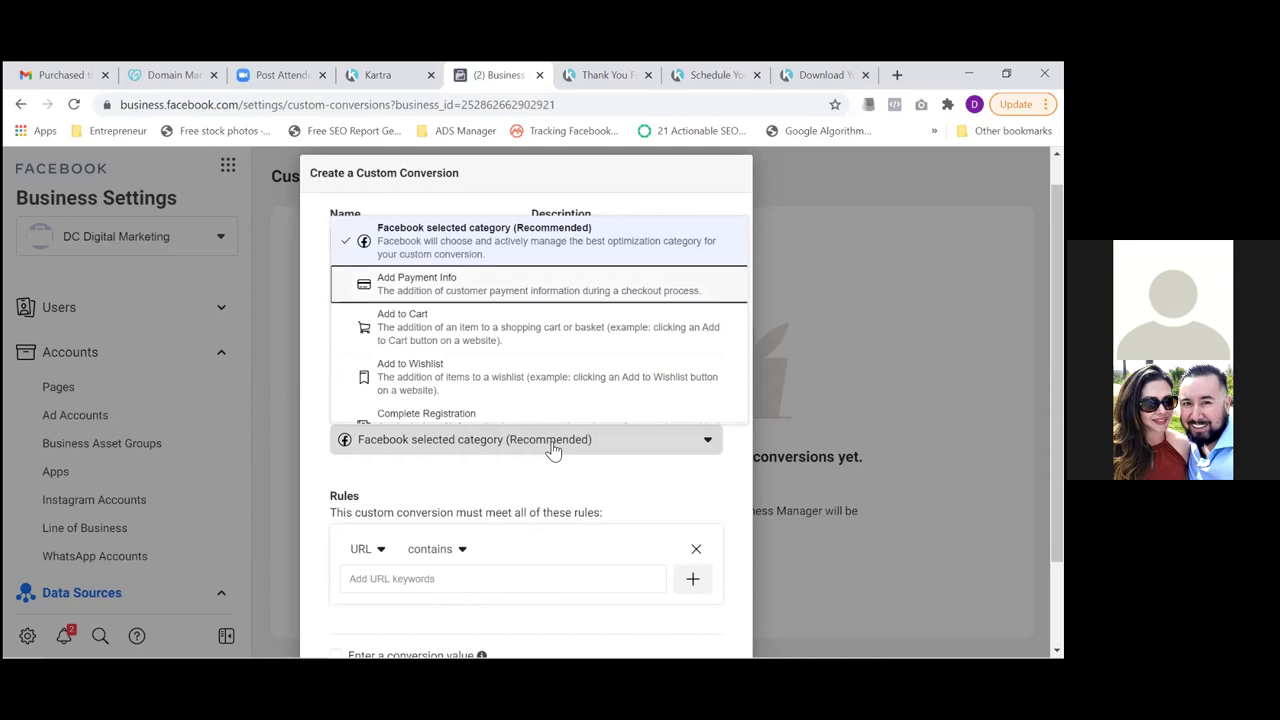
pyautogui.press('Down')
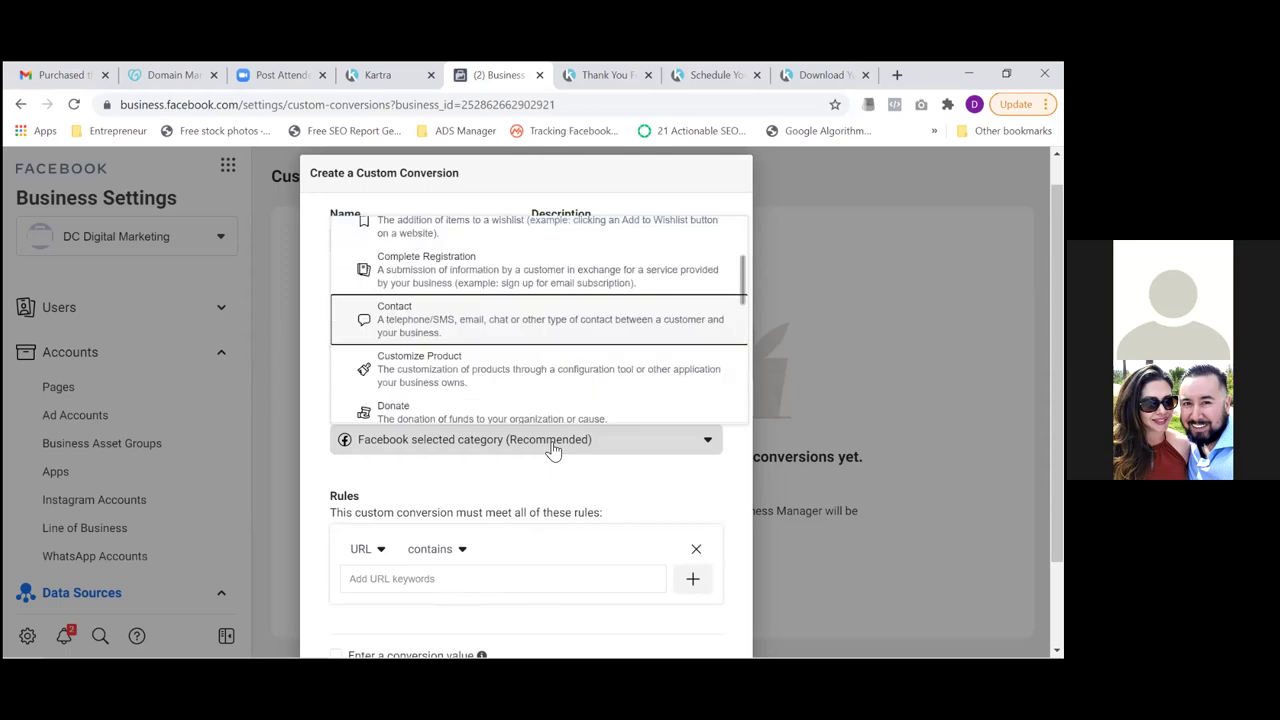
pyautogui.press('Up')
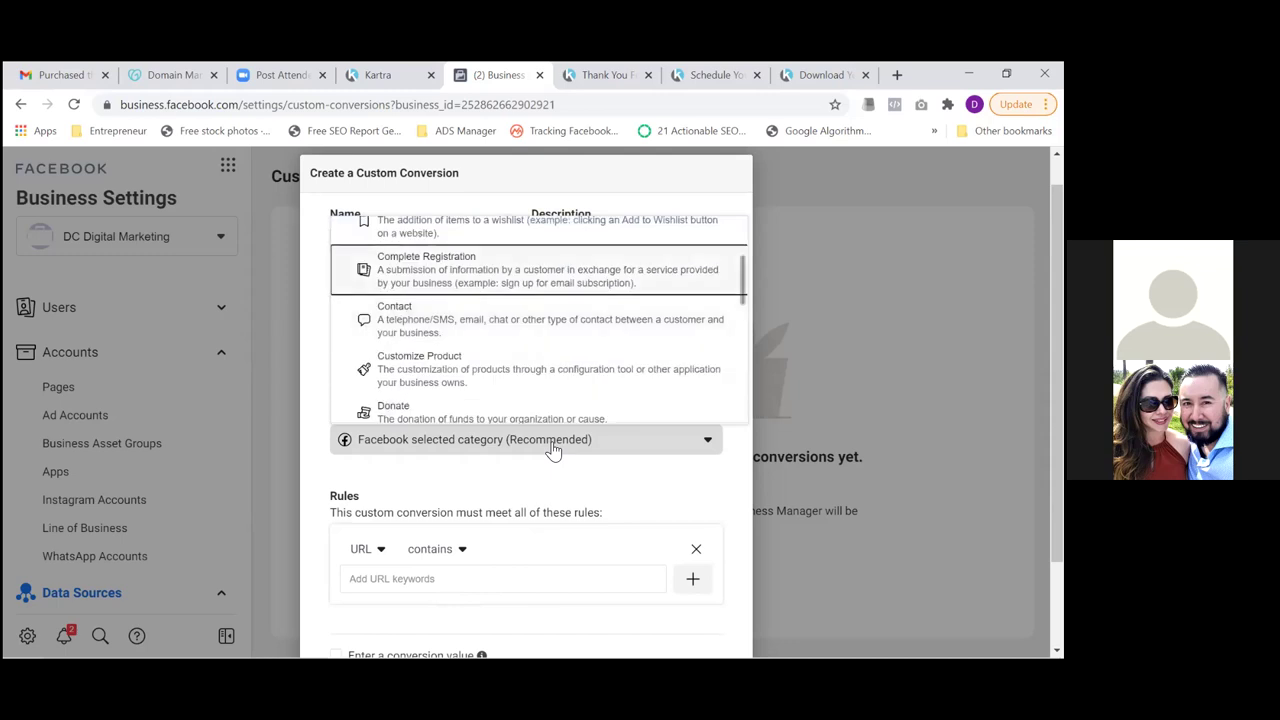
pyautogui.press('Down')
pyautogui.press('Down')
pyautogui.press('Down')
pyautogui.press('Down')
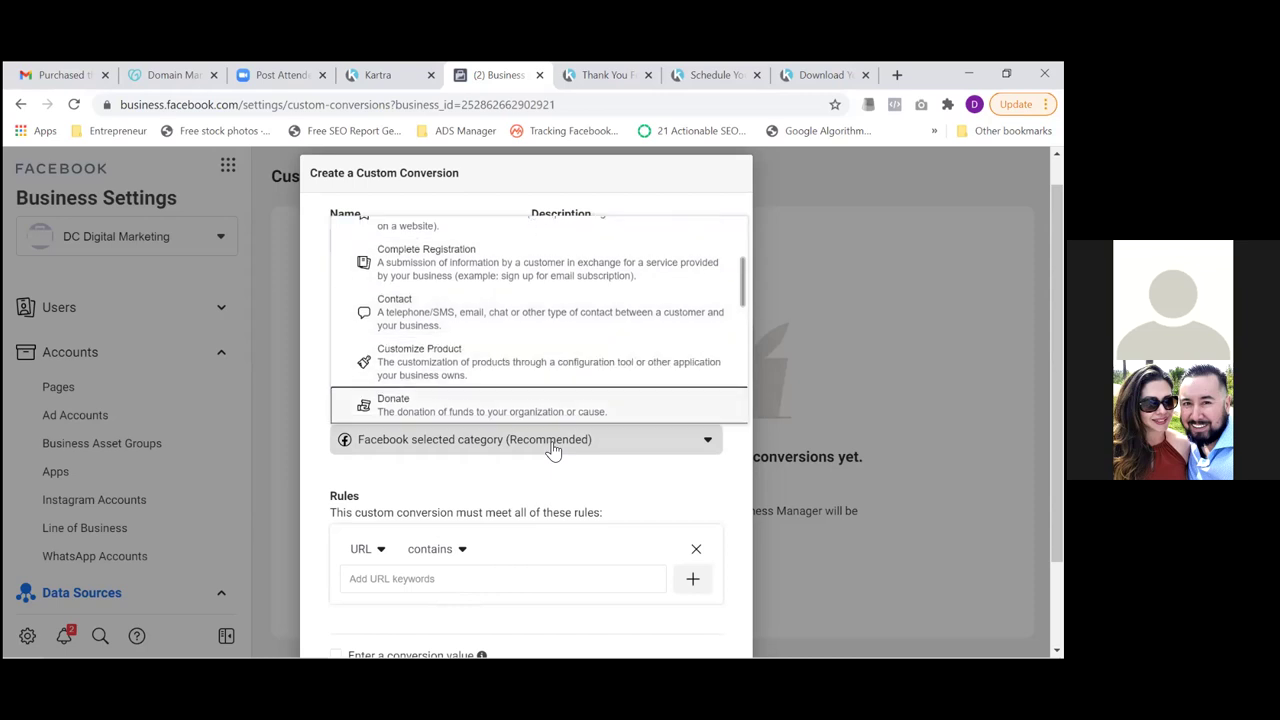
pyautogui.press('Down')
pyautogui.press('Down')
pyautogui.press('Down')
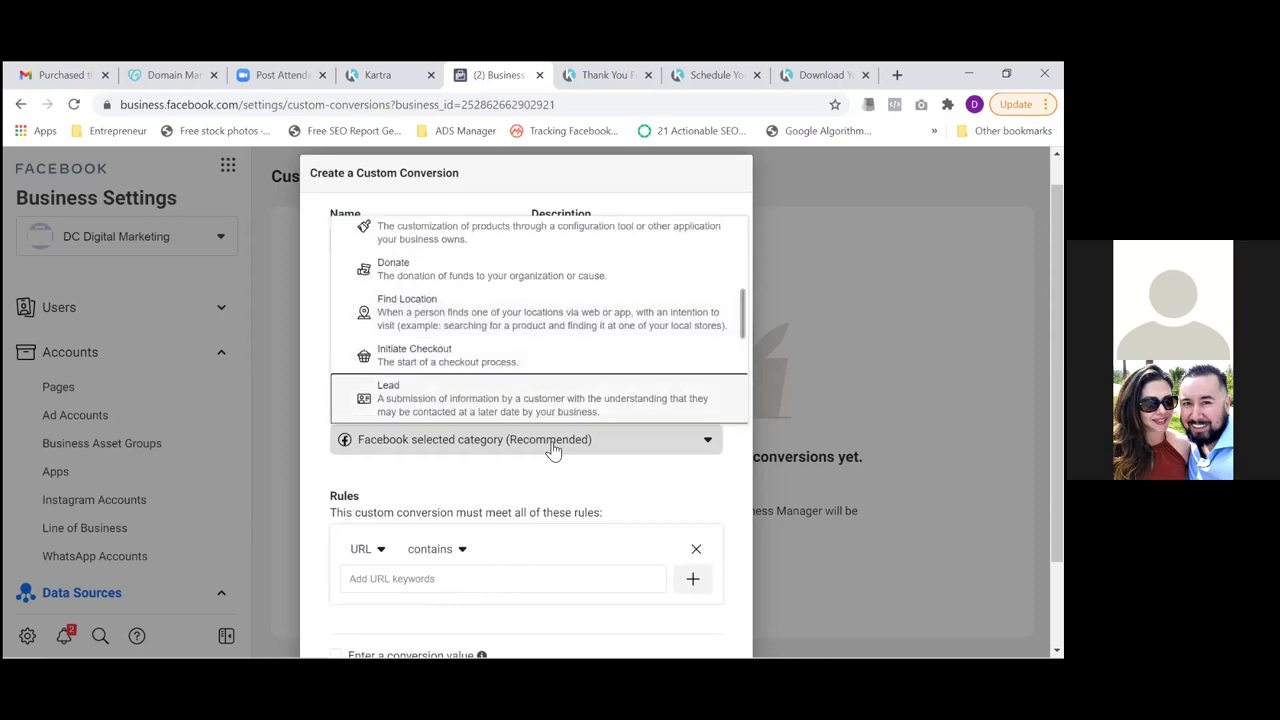
pyautogui.press('Down')
pyautogui.press('Down')
pyautogui.press('Down')
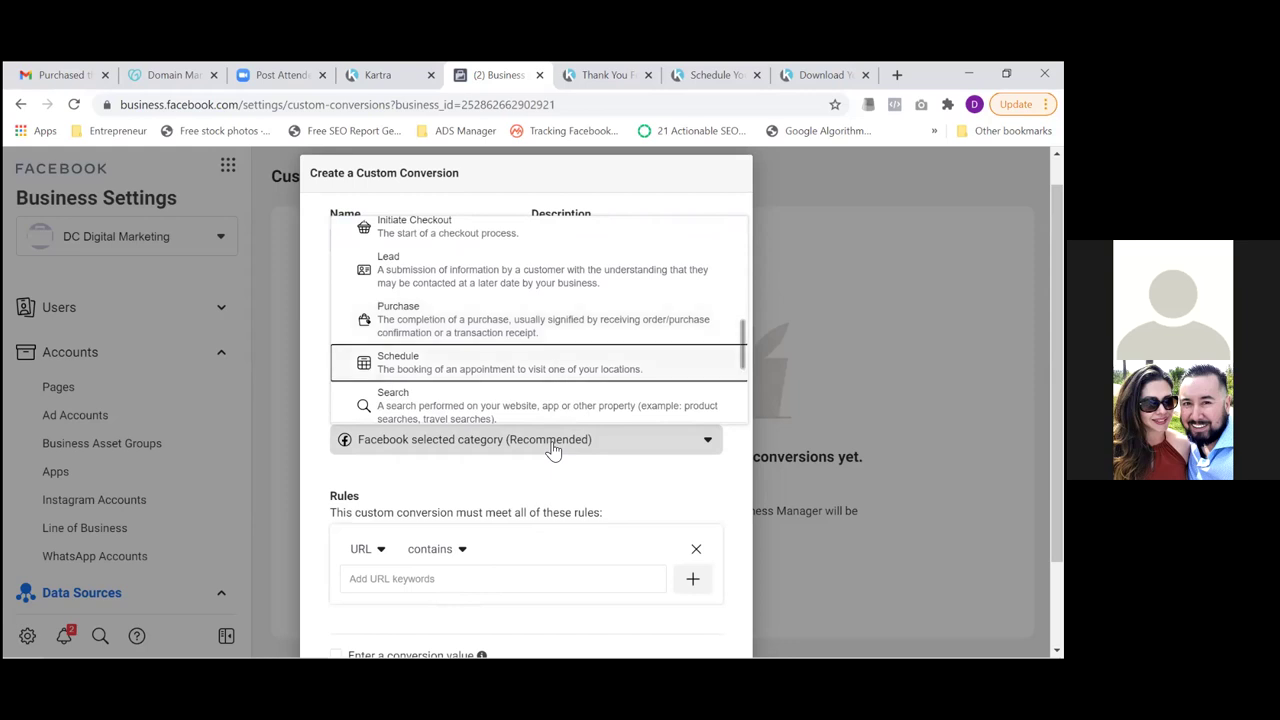
pyautogui.press('Down')
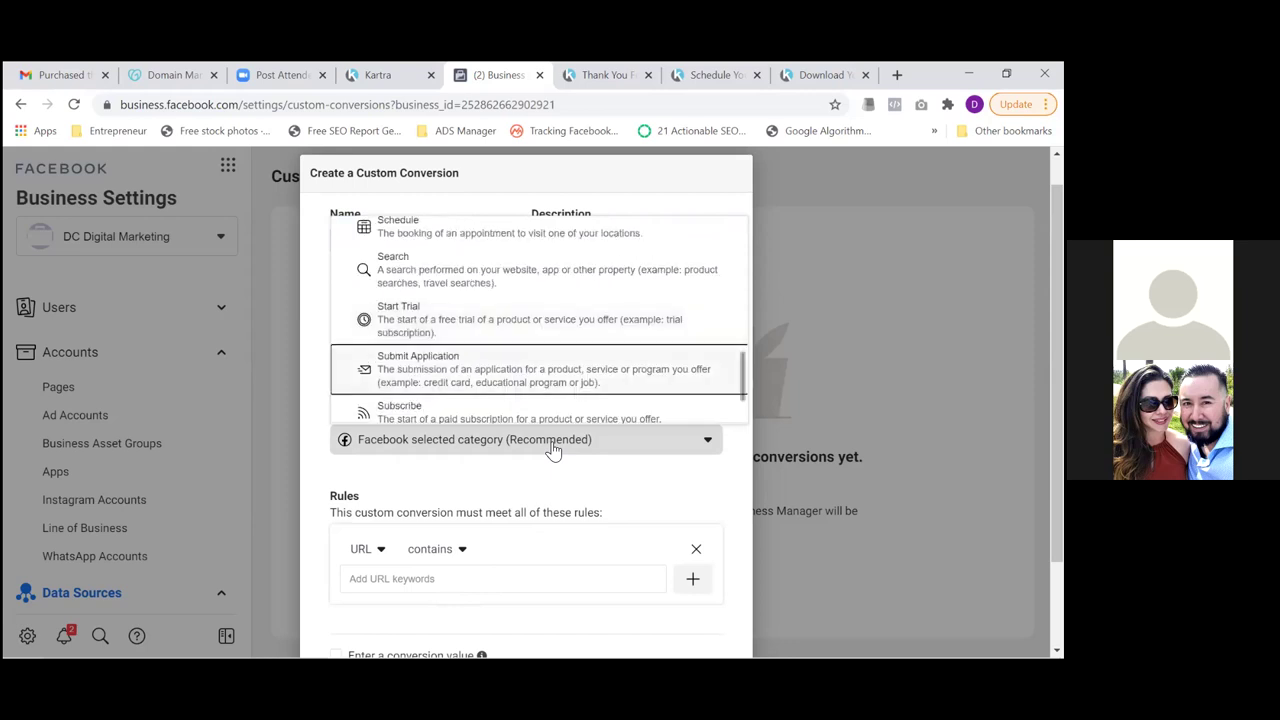
pyautogui.press('Up')
pyautogui.press('Up')
pyautogui.press('Up')
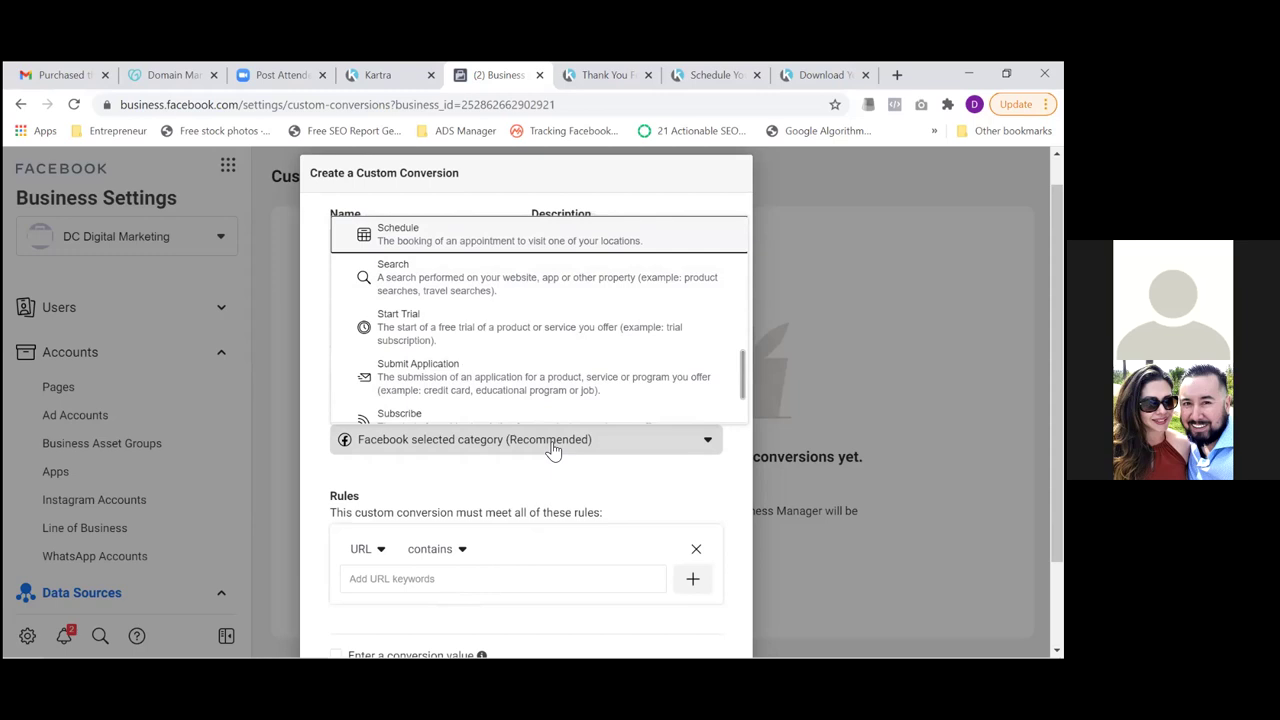
pyautogui.press('Return')
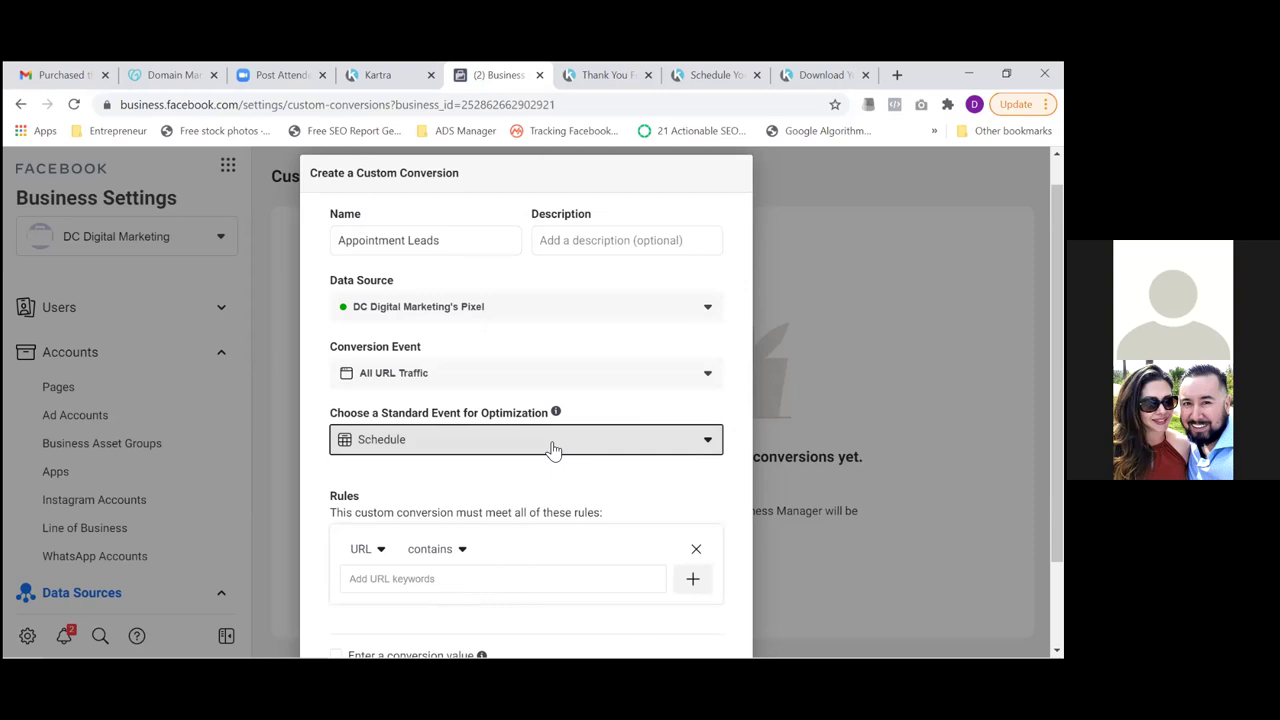
pyautogui.click(465, 588)
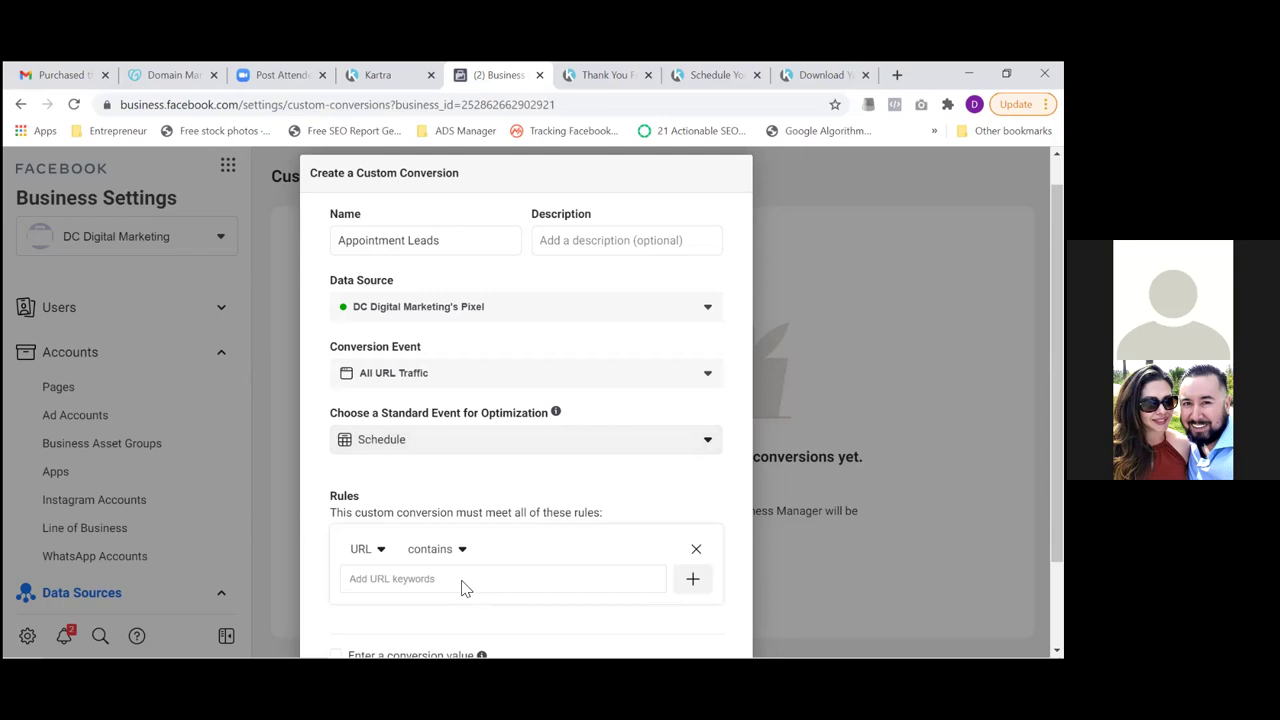
# Set the URL rule to contain thereazone.com/thank-you-for-scheduling and create Appointment Leads
pyautogui.write('thereazone.com/thank-you-for-scheduling')
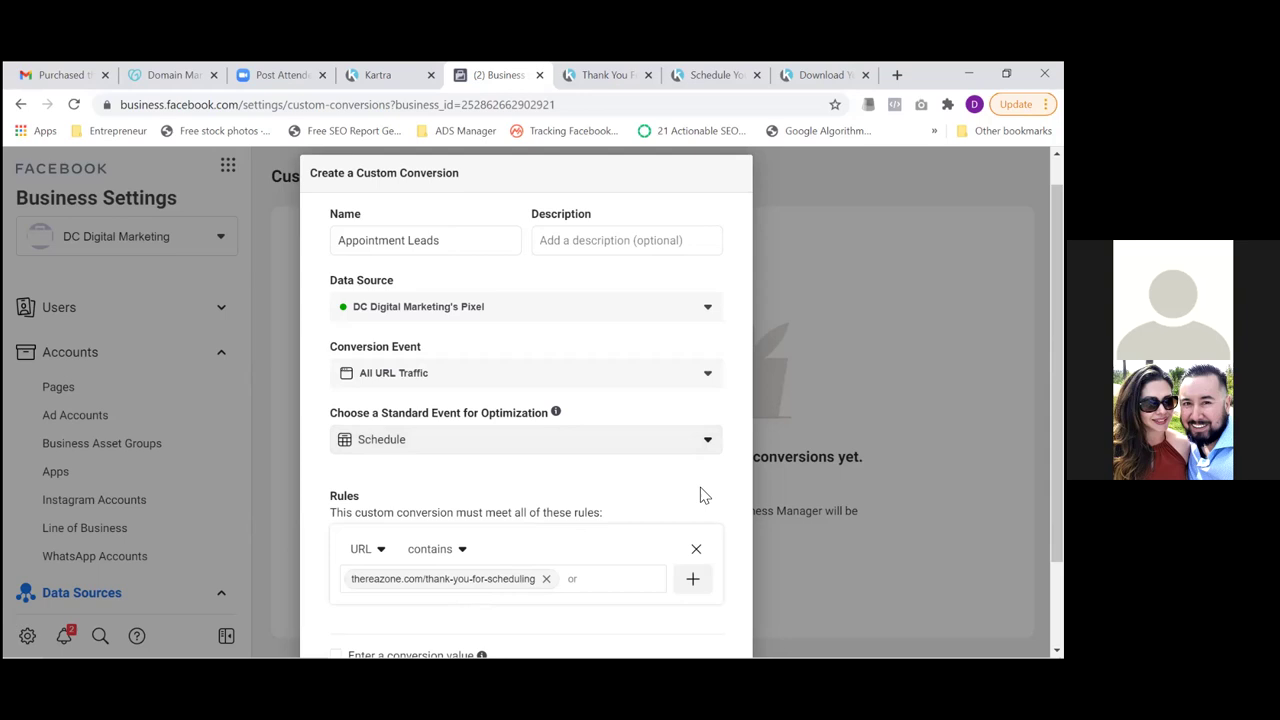
pyautogui.scroll(-2, 703, 494)
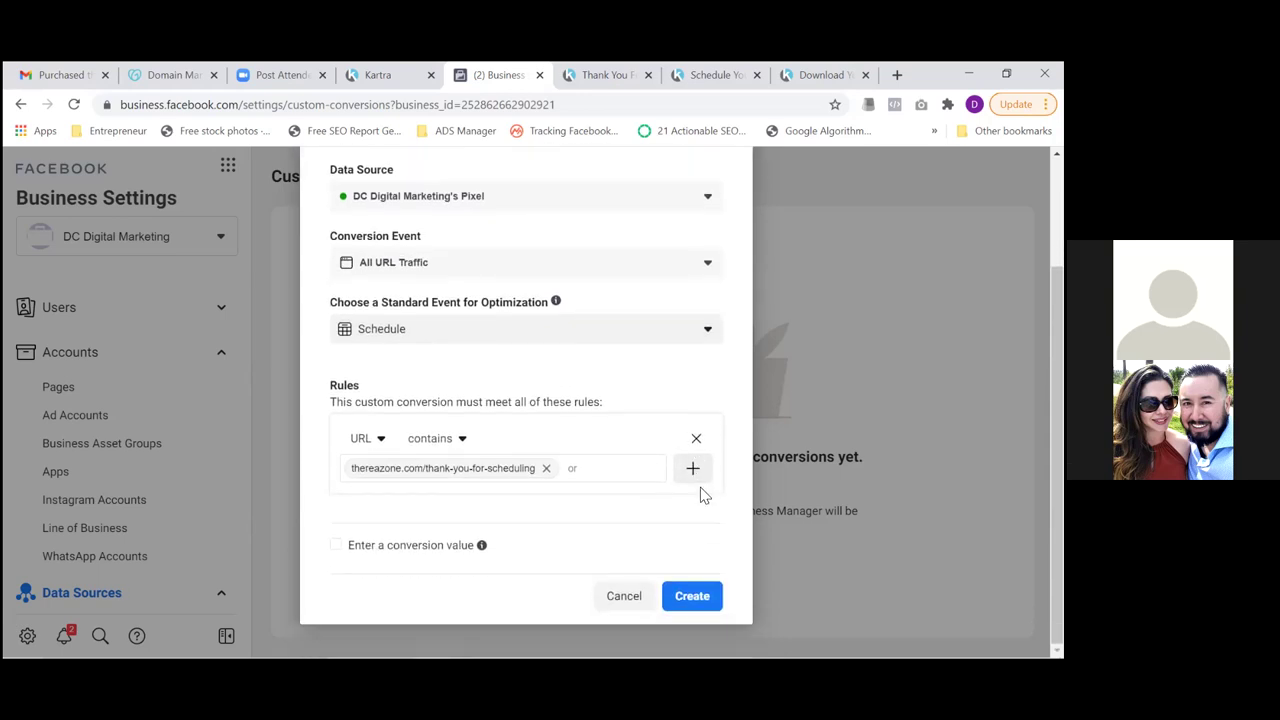
pyautogui.click(690, 598)
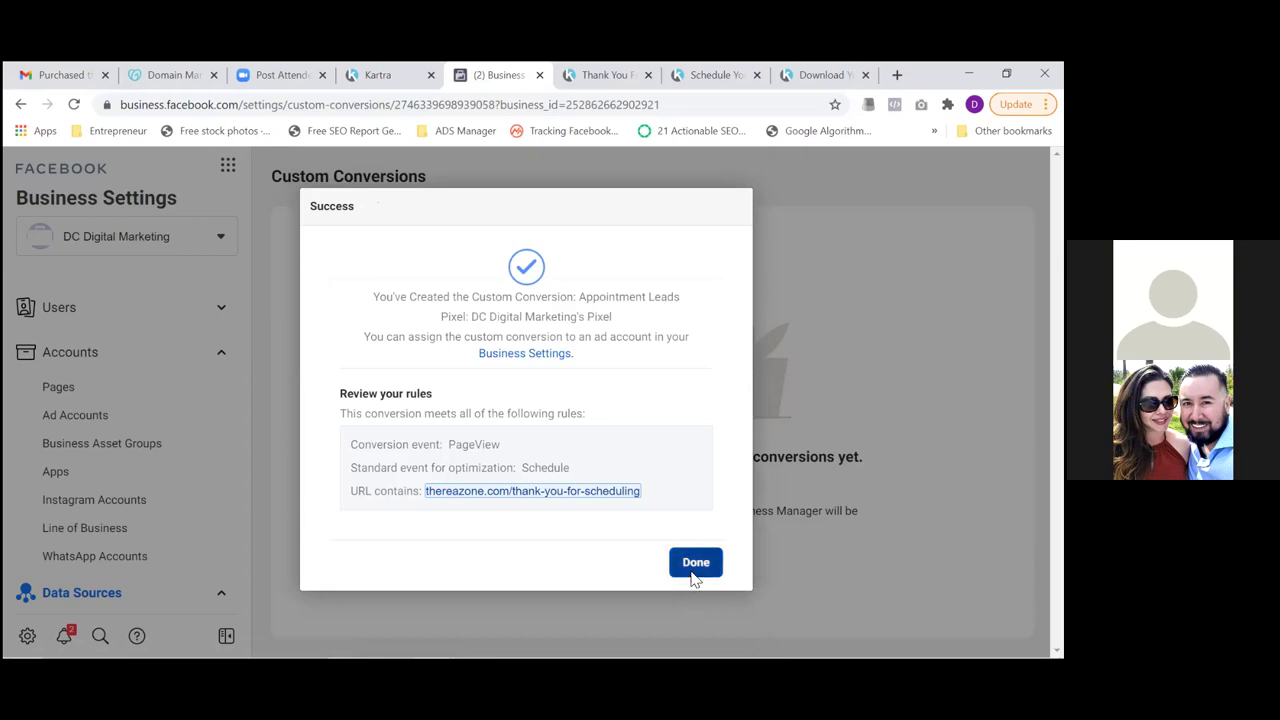
pyautogui.click(692, 572)
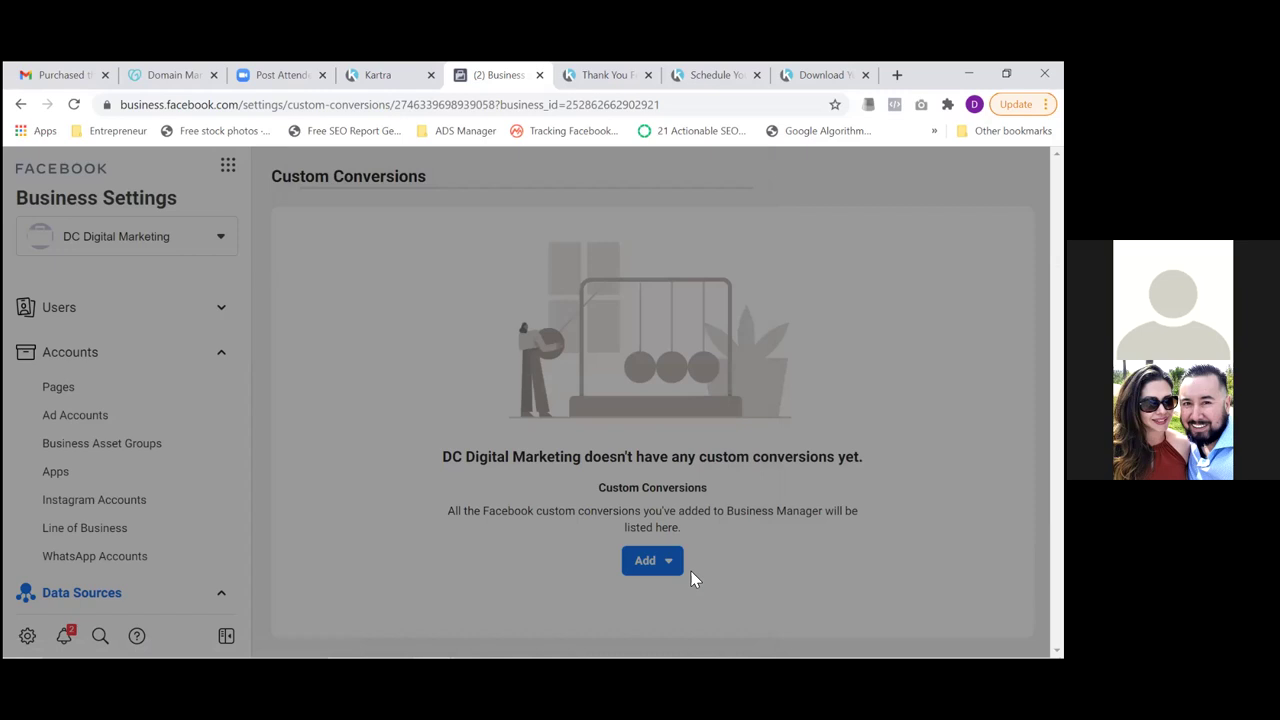
pyautogui.click(75, 105)
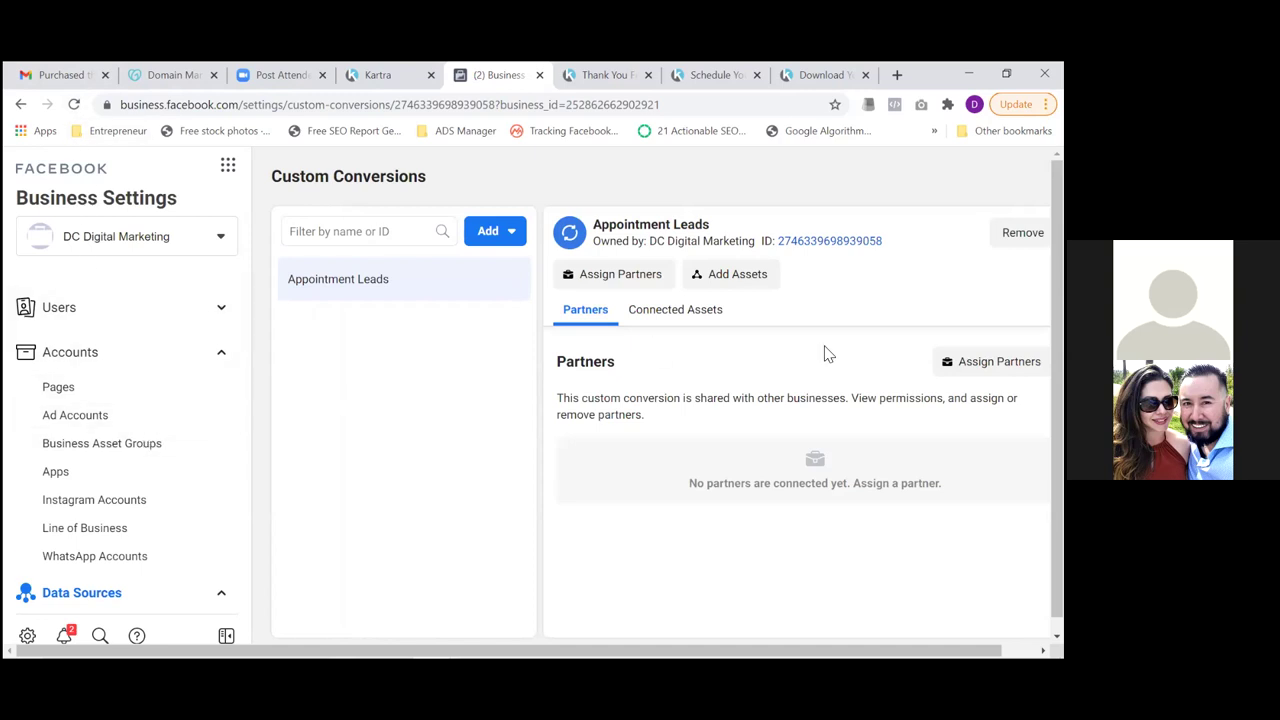
# Add the DC Digital Marketing ad account as an asset of Appointment Leads
pyautogui.click(736, 277)
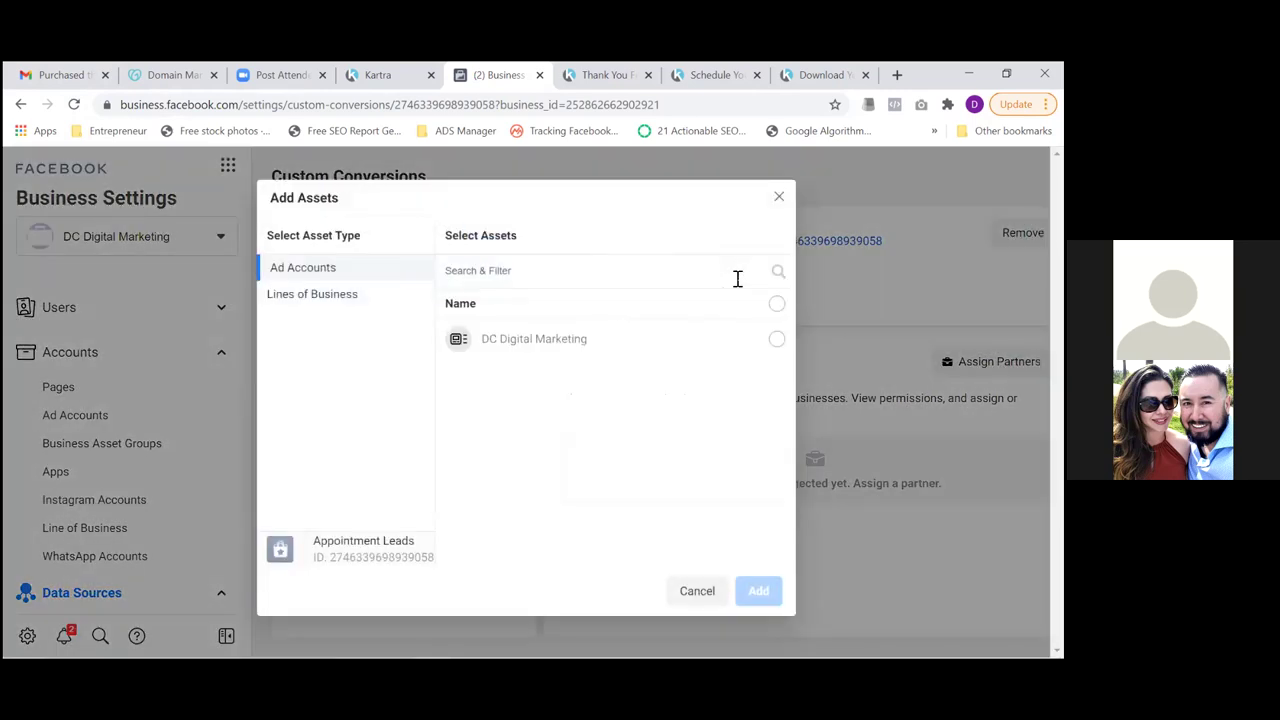
pyautogui.click(766, 598)
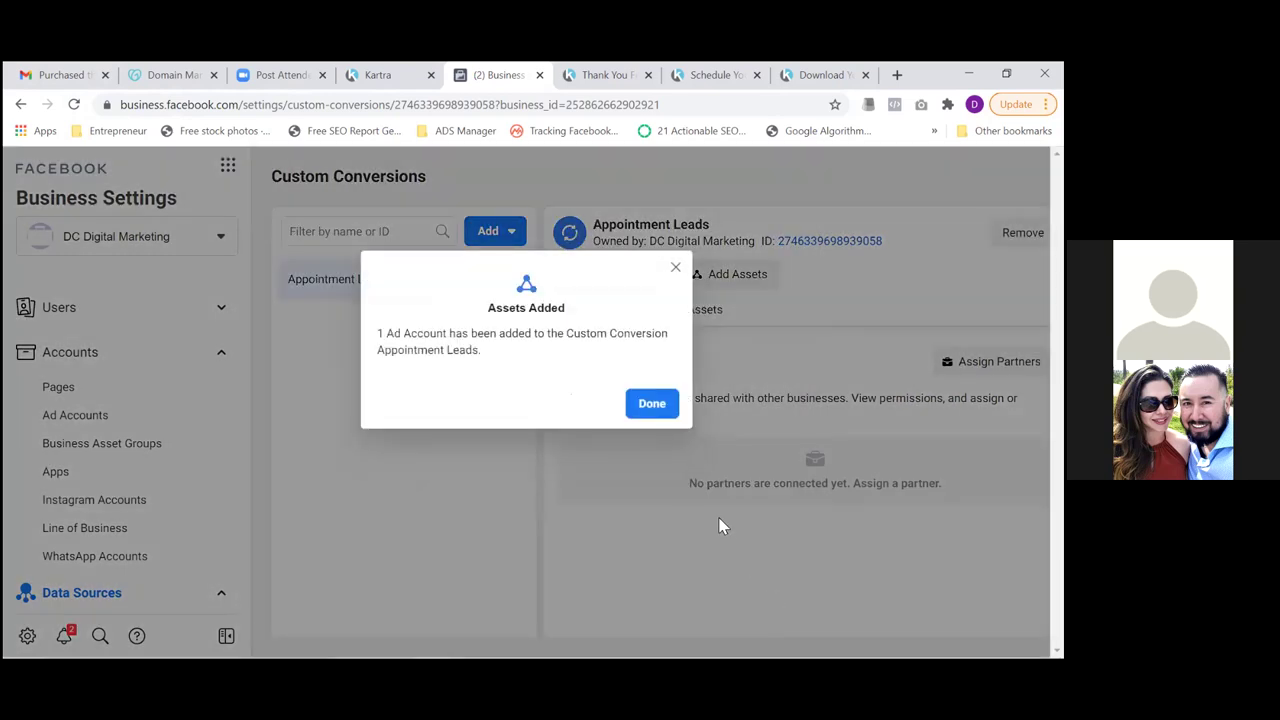
pyautogui.click(651, 403)
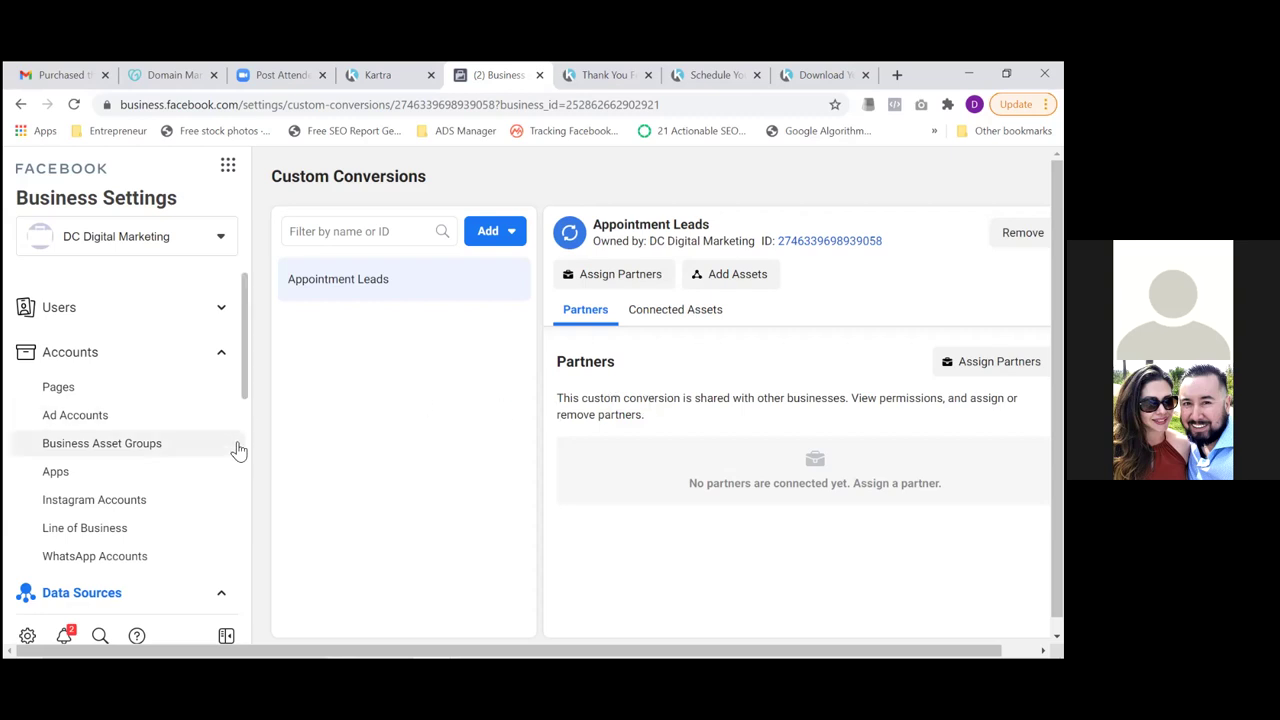
pyautogui.scroll(-1, 238, 451)
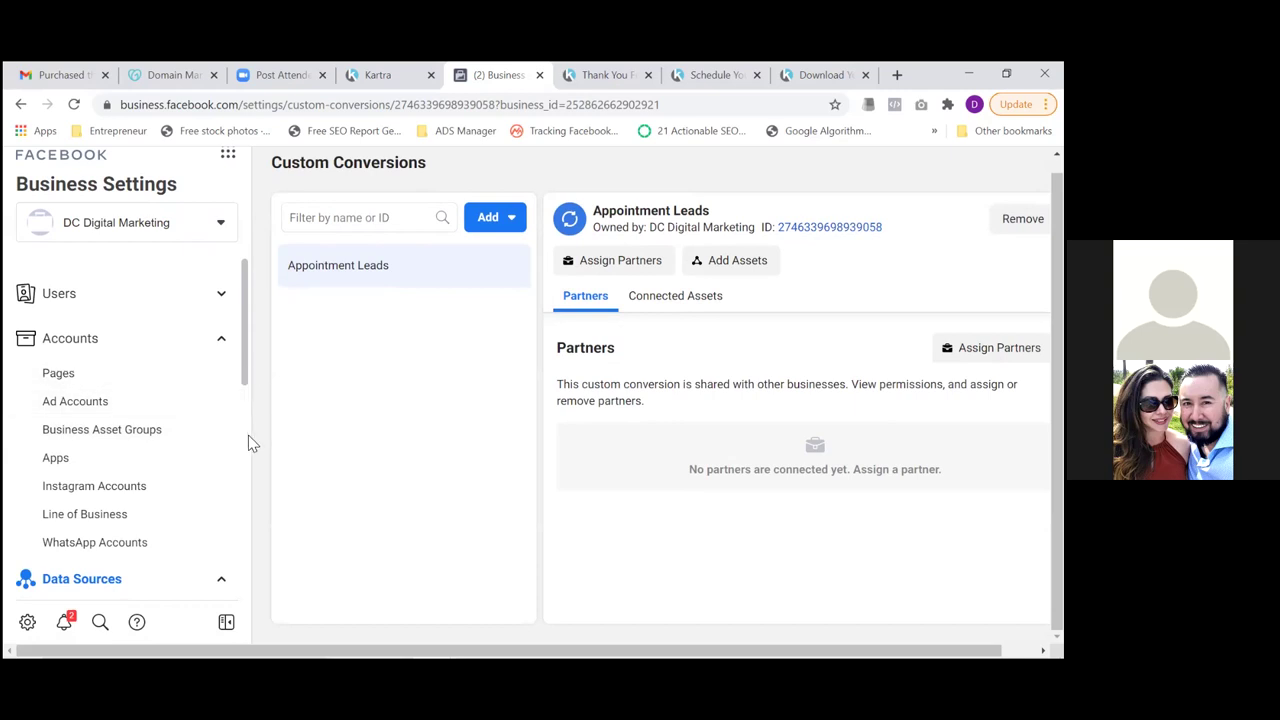
pyautogui.scroll(-3, 248, 435)
pyautogui.scroll(-1, 248, 437)
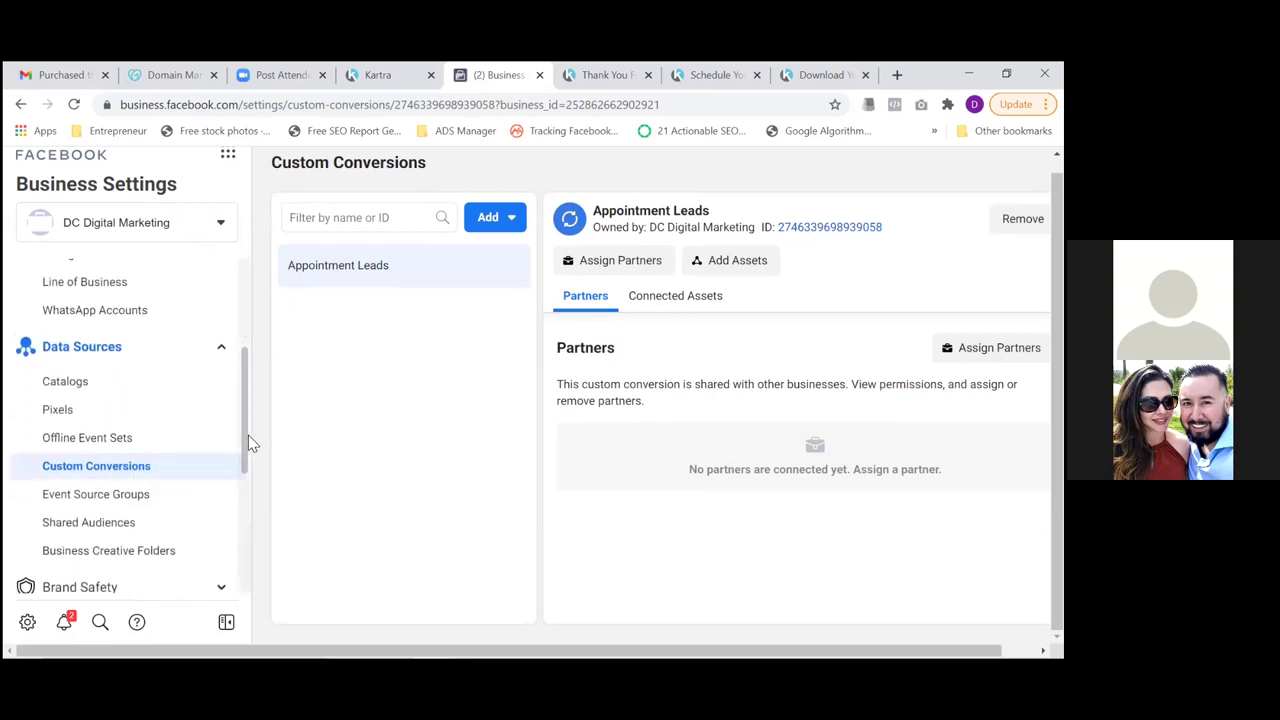
pyautogui.click(55, 415)
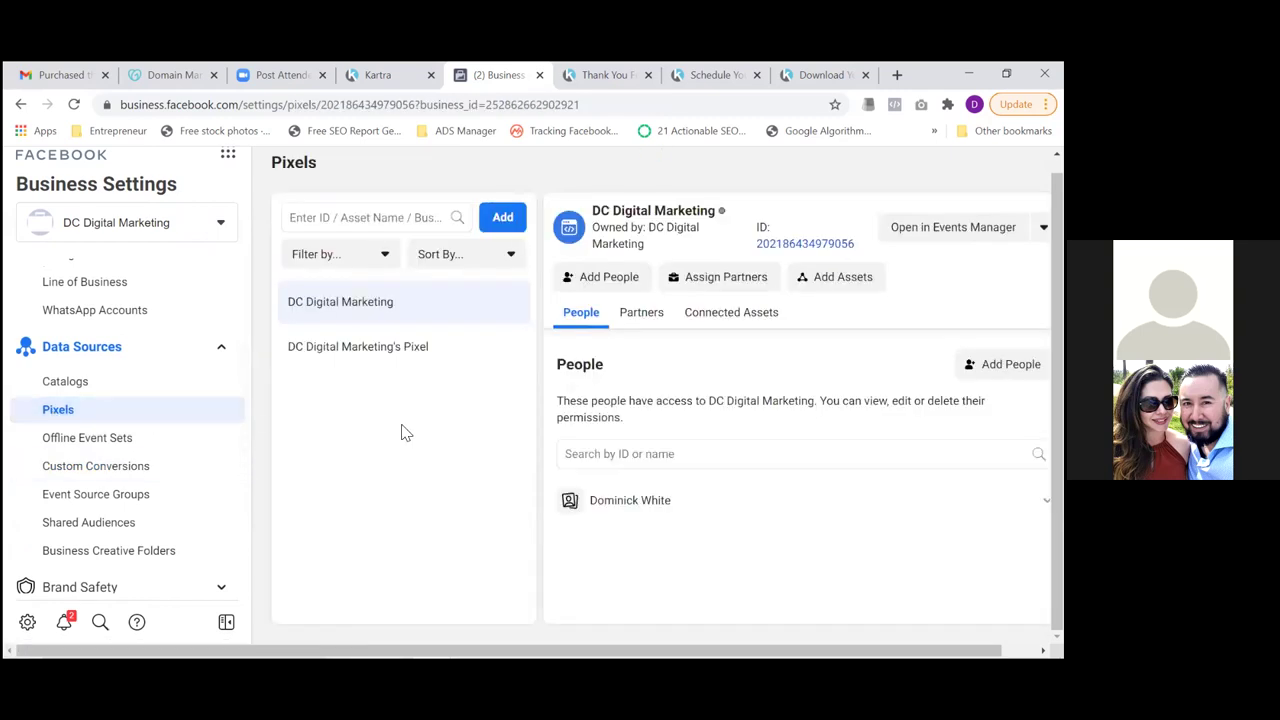
pyautogui.click(356, 349)
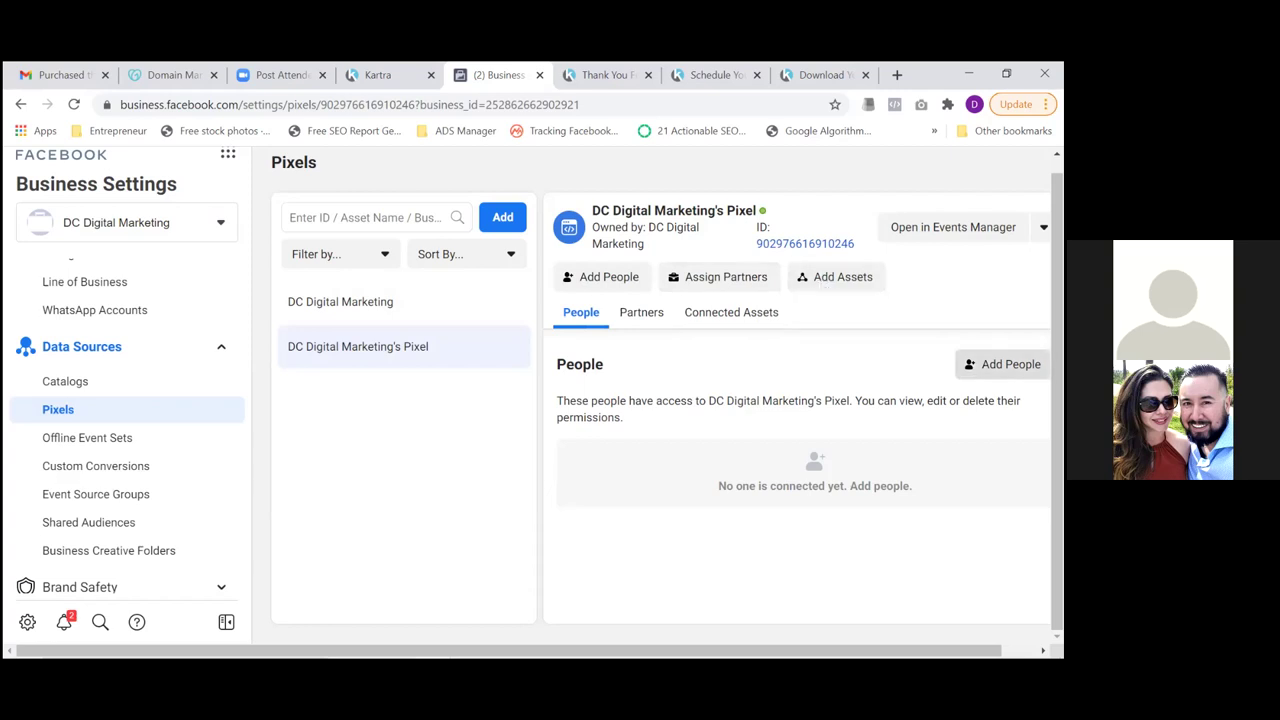
pyautogui.click(1003, 364)
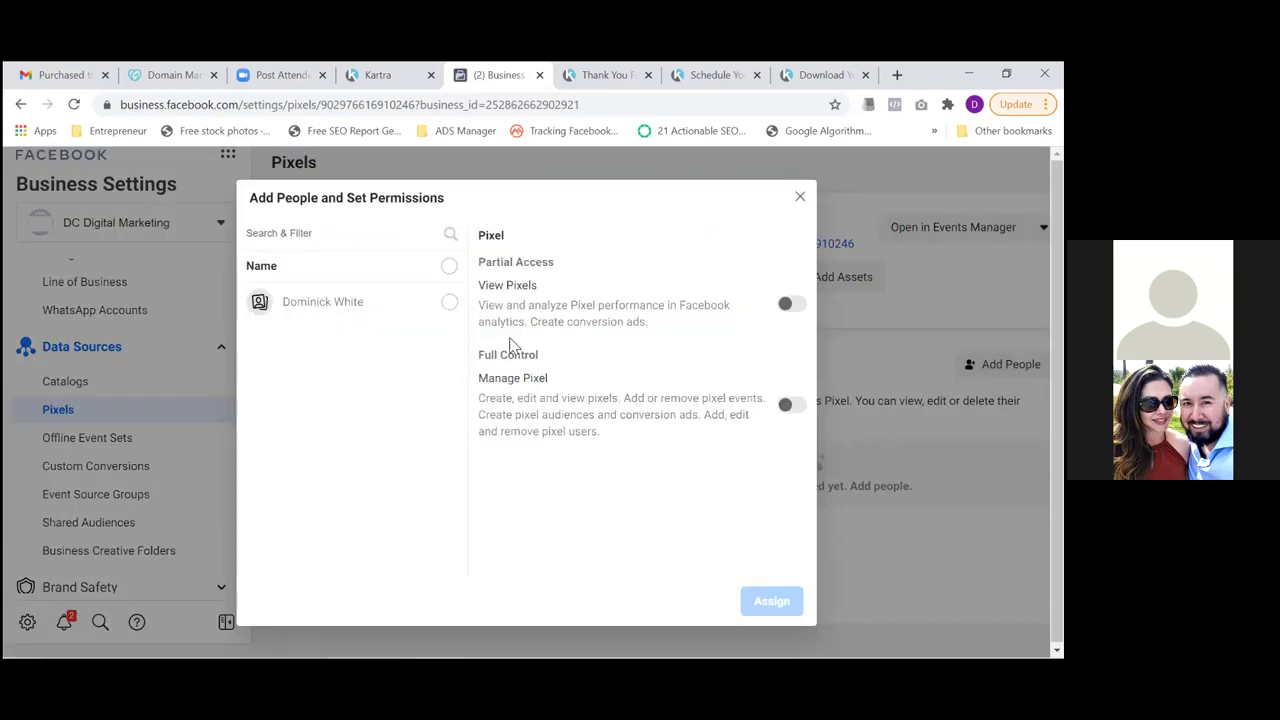
pyautogui.click(449, 304)
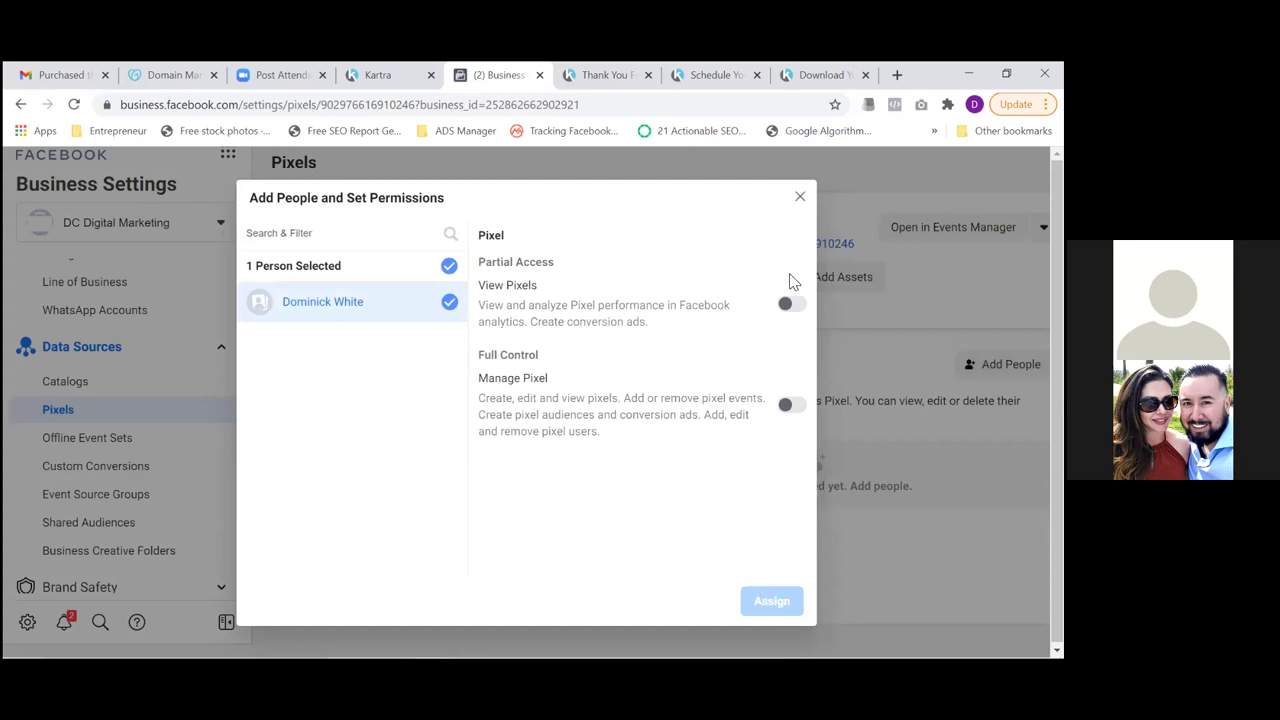
pyautogui.click(791, 407)
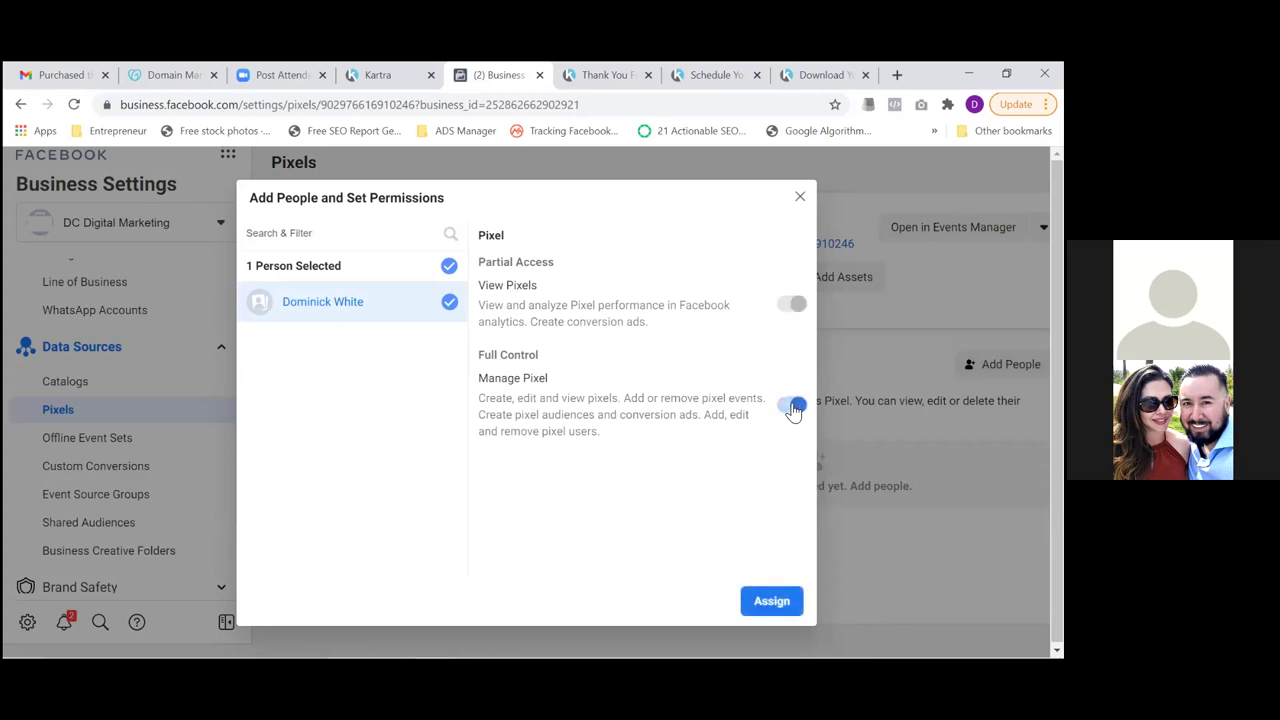
pyautogui.click(772, 606)
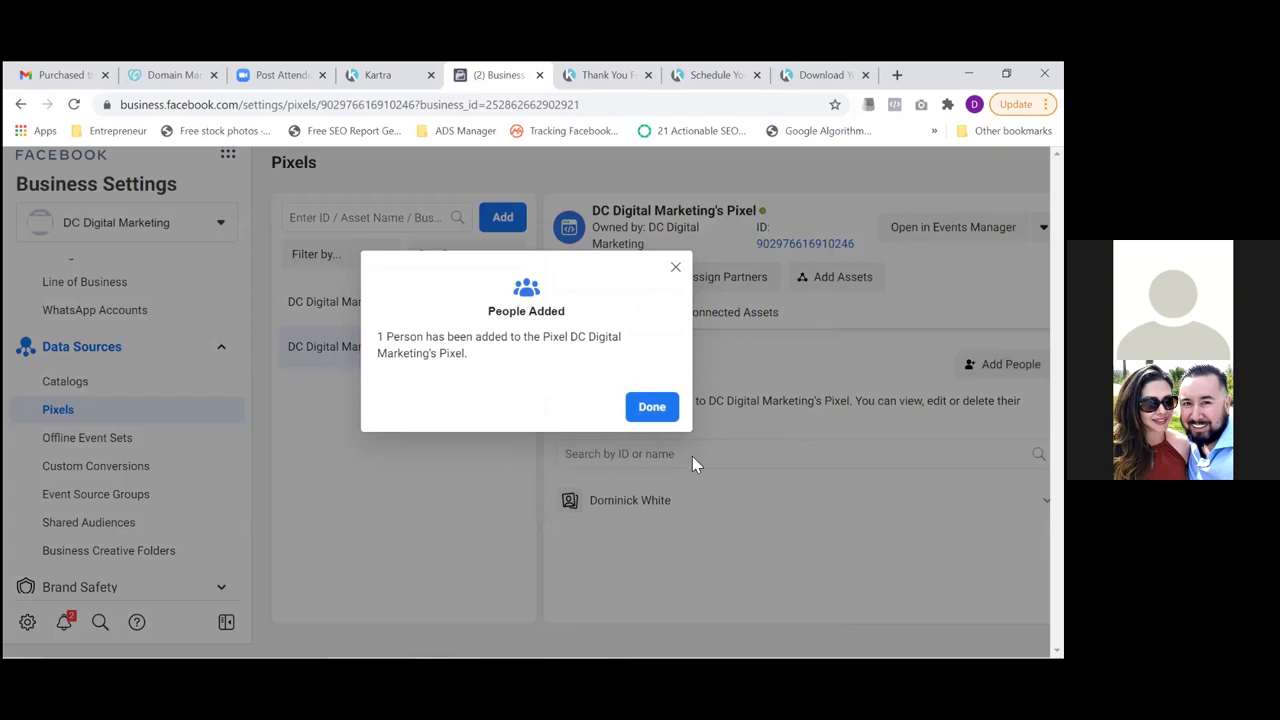
pyautogui.click(652, 408)
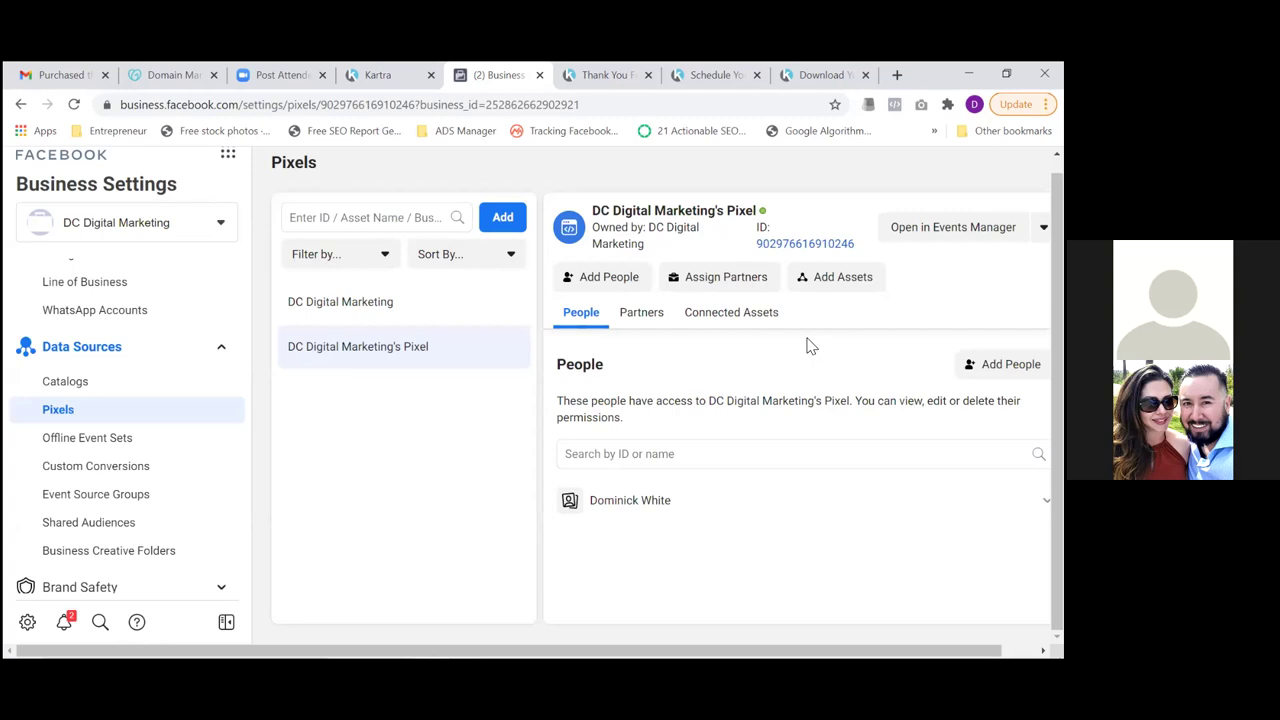
# Add the DC Digital Marketing ad account as an asset of the pixel
pyautogui.click(838, 285)
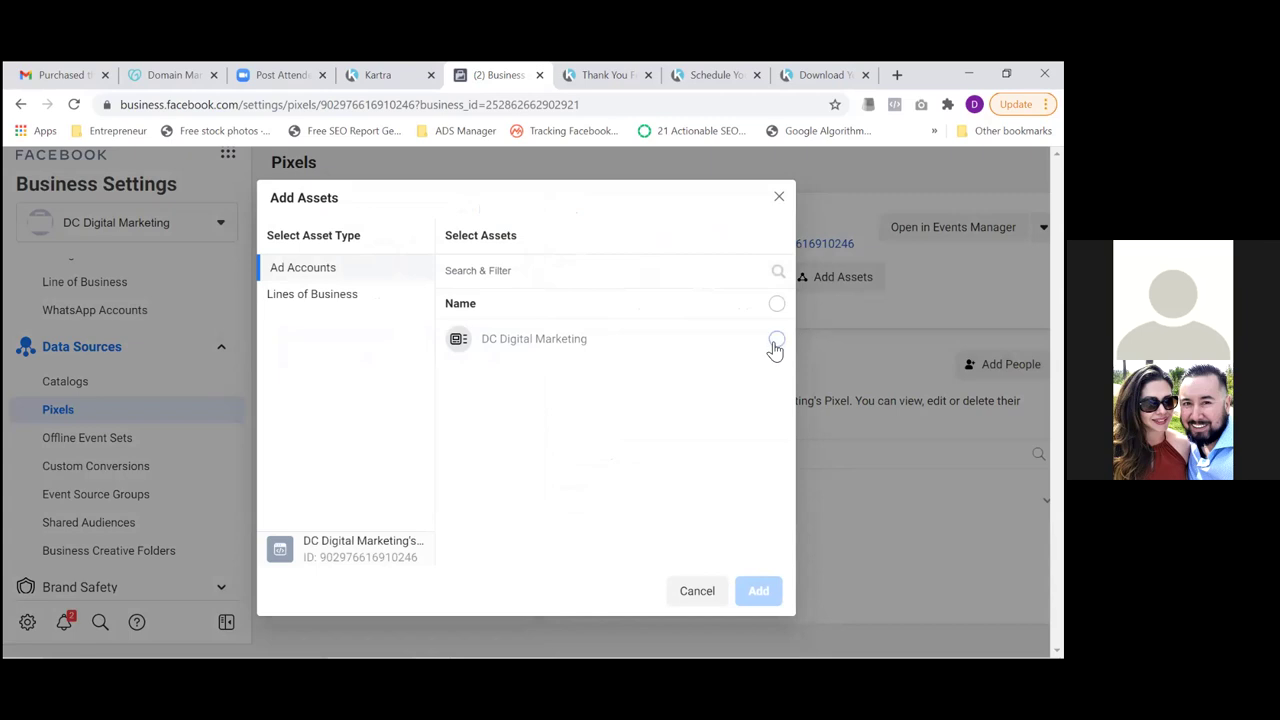
pyautogui.click(776, 340)
pyautogui.click(757, 592)
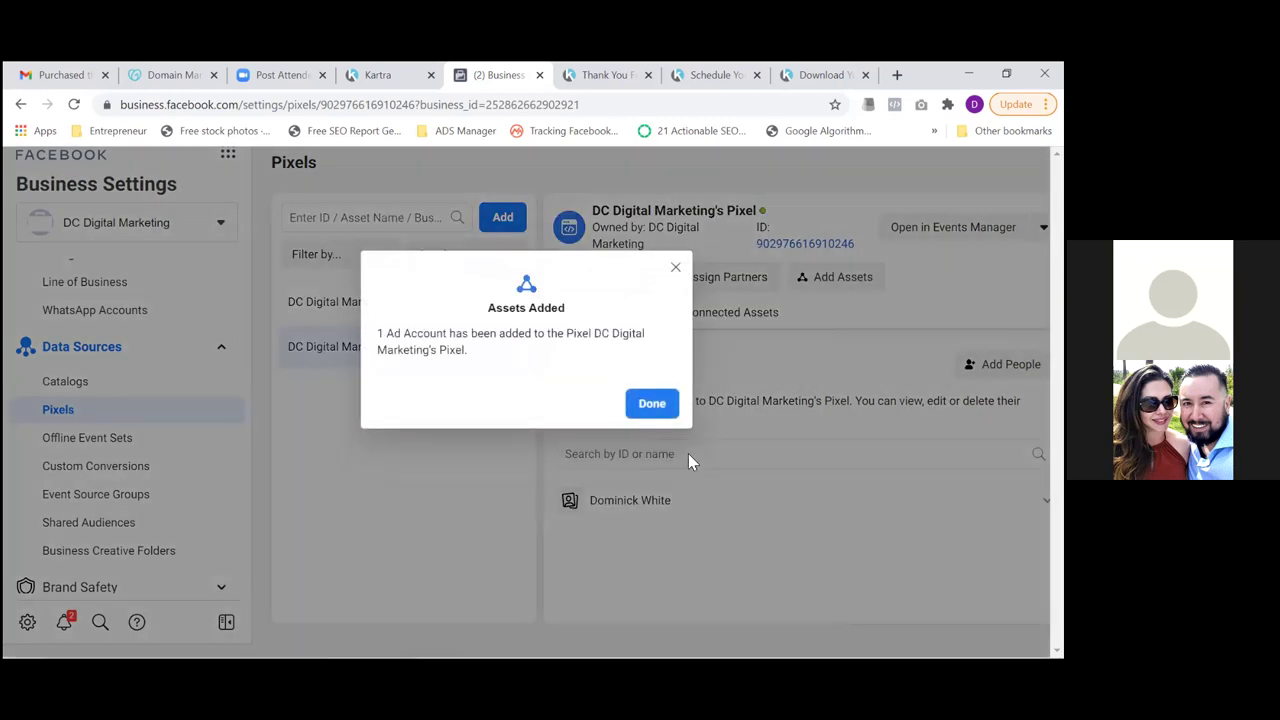
pyautogui.click(655, 408)
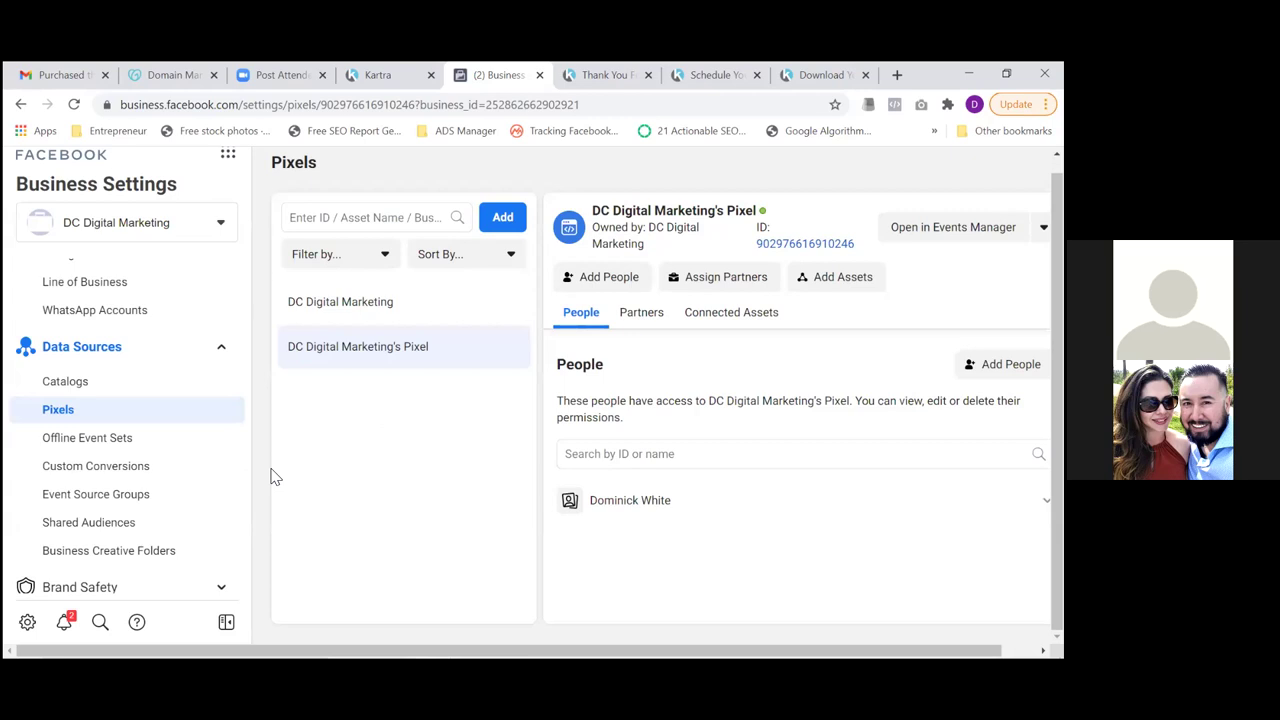
# Go to Events Manager through Business Tools and show its Custom Conversions list
pyautogui.click(228, 158)
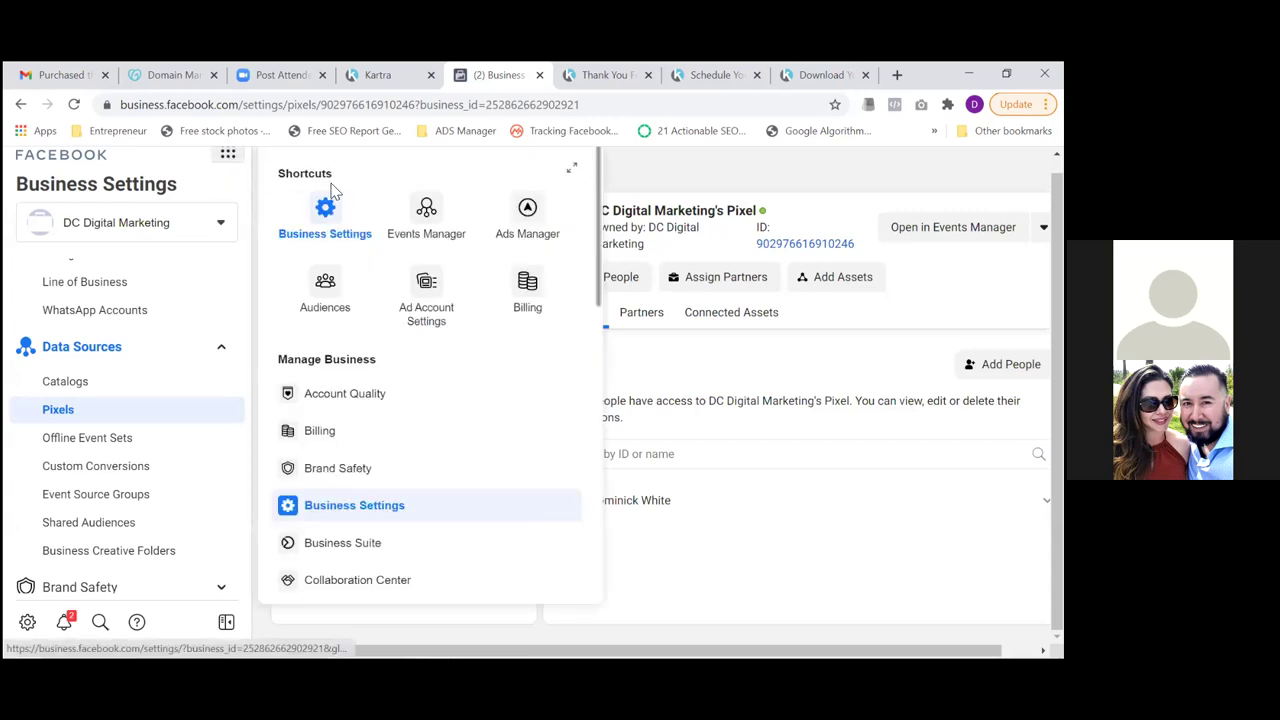
pyautogui.click(428, 214)
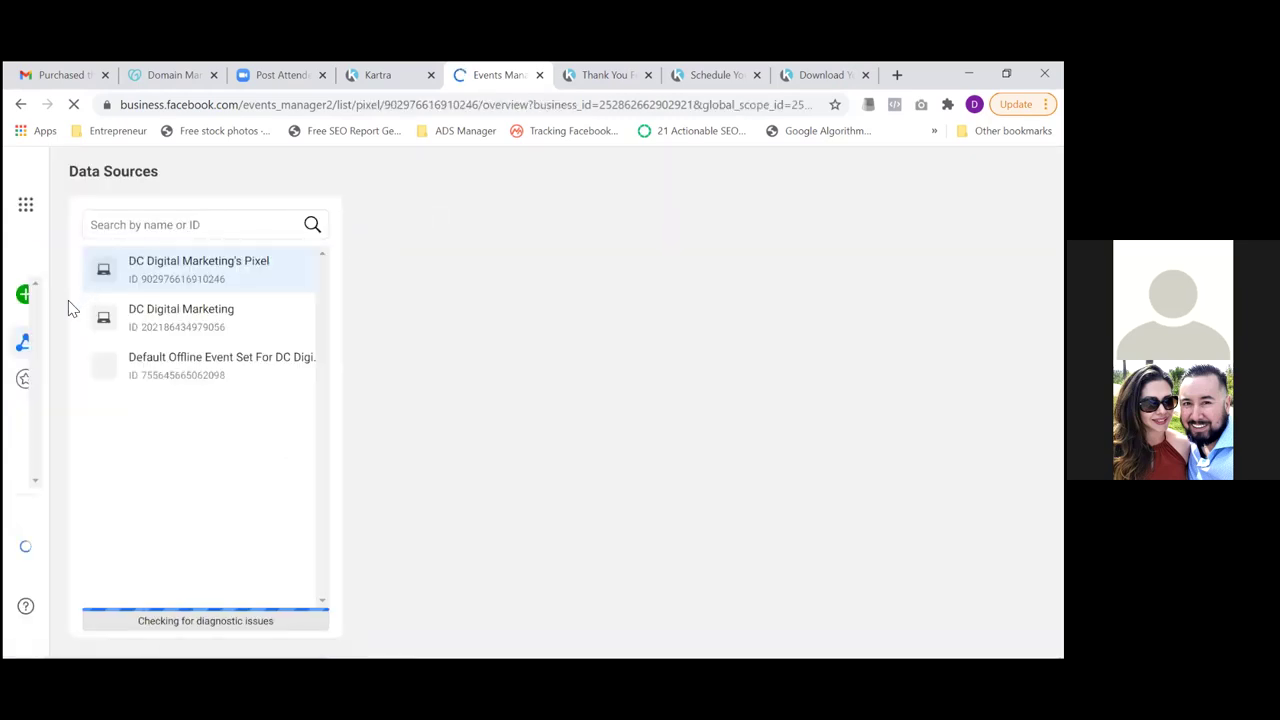
pyautogui.moveTo(25, 342)
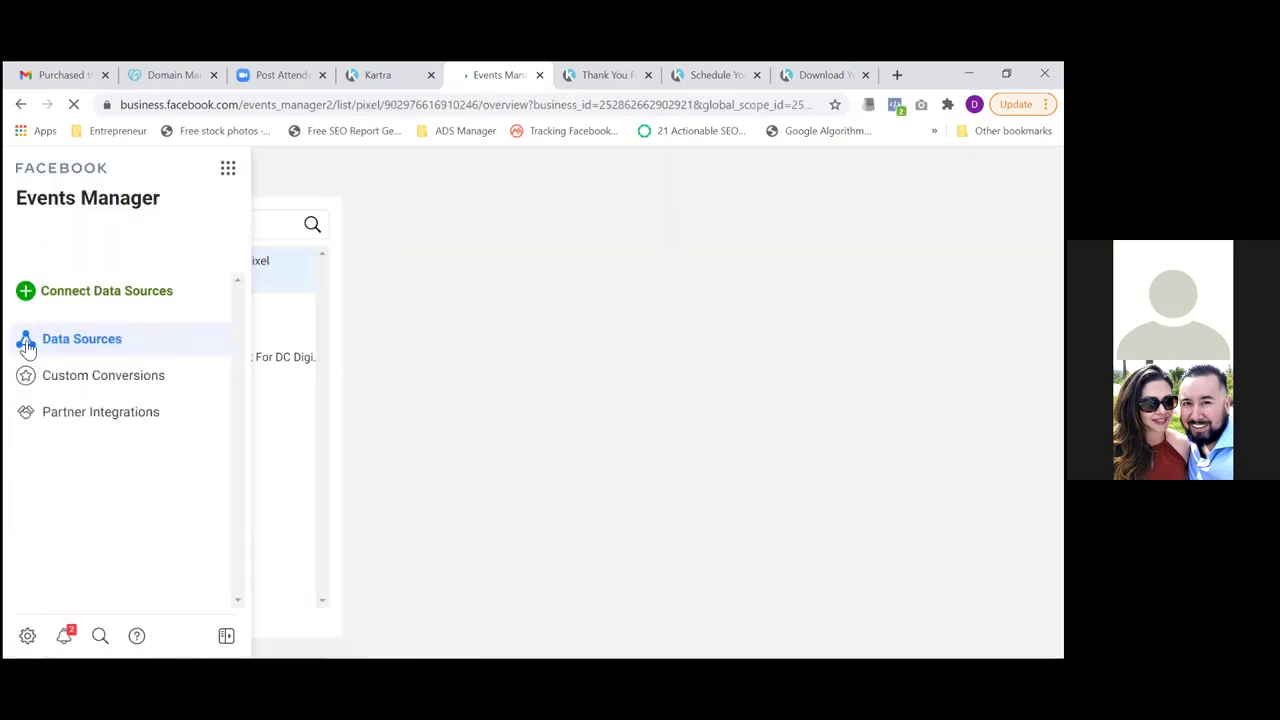
pyautogui.click(88, 386)
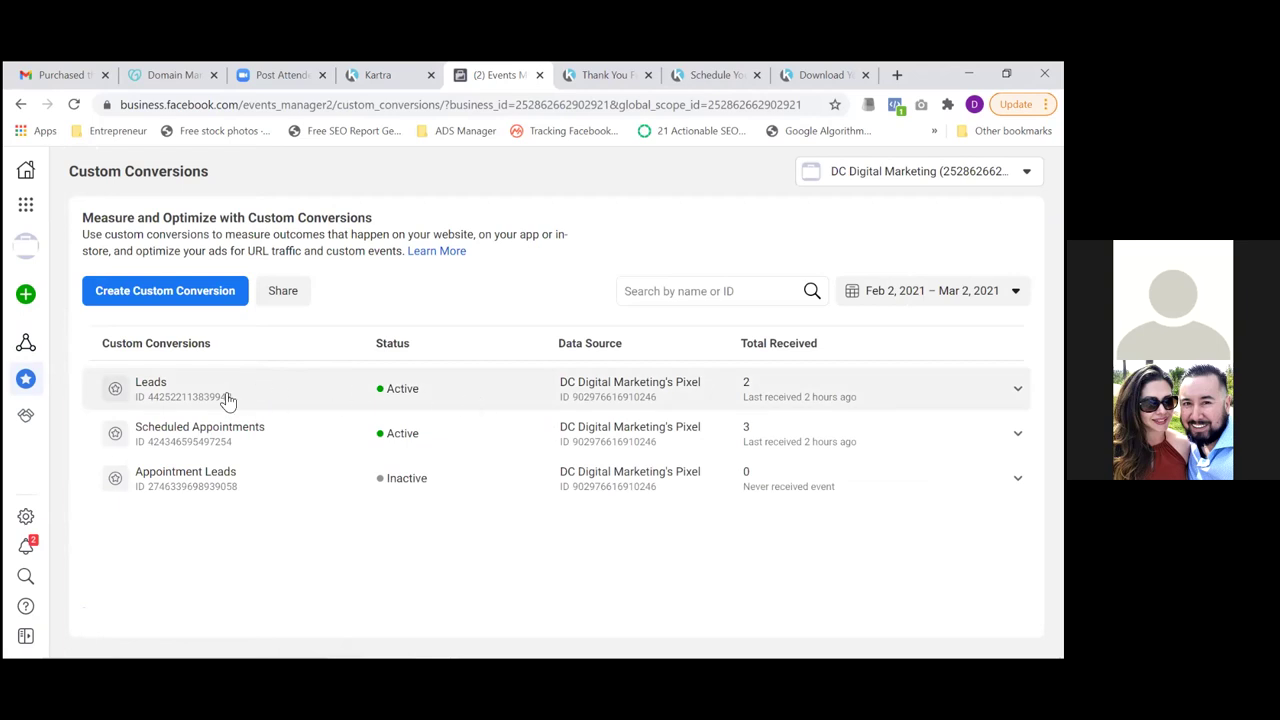
# Delete the Leads custom conversion
pyautogui.click(1017, 388)
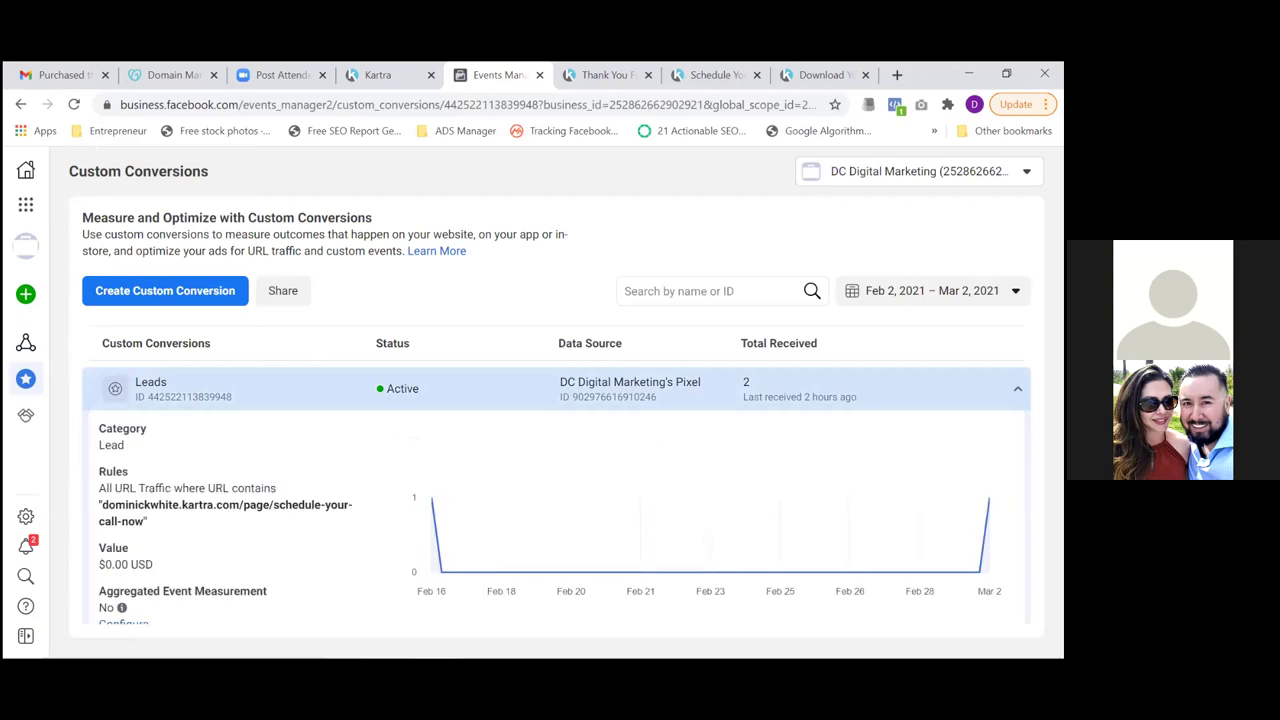
pyautogui.click(1017, 388)
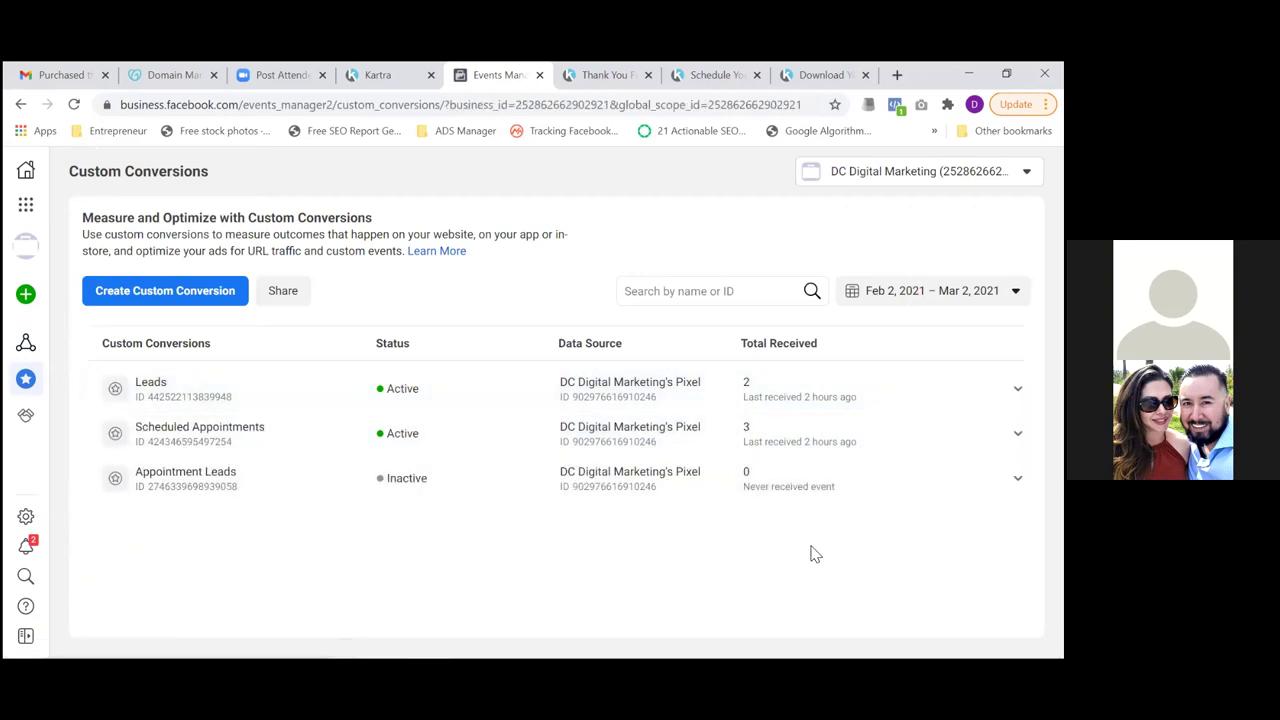
pyautogui.press('Tab')
pyautogui.press('Tab')
pyautogui.hotkey('shift', 'Tab')
pyautogui.hotkey('shift', 'Tab')
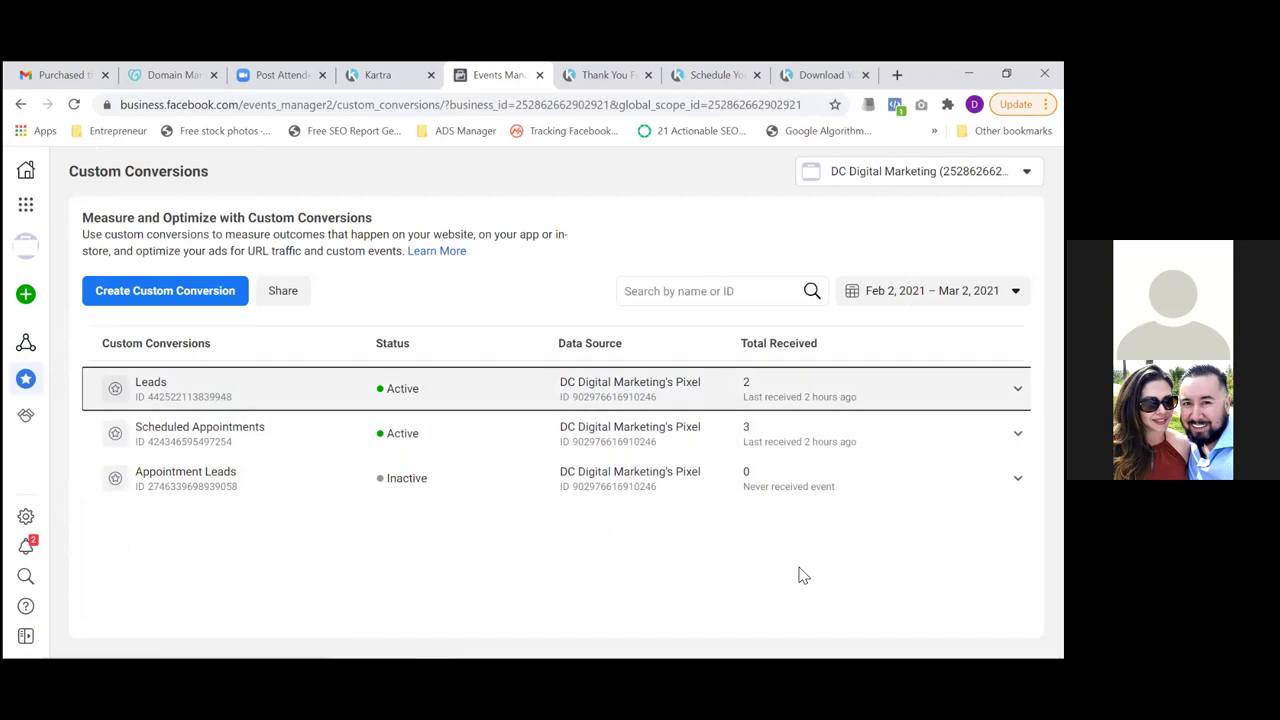
pyautogui.press('Return')
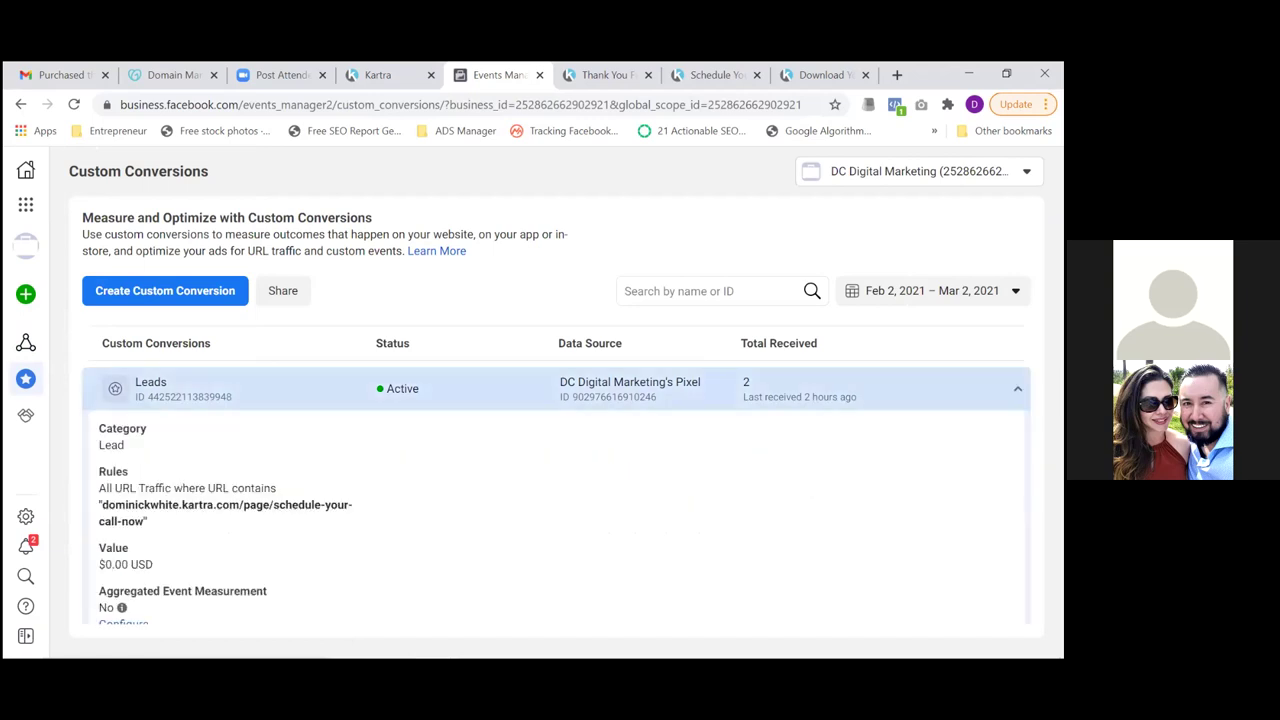
pyautogui.press('Tab')
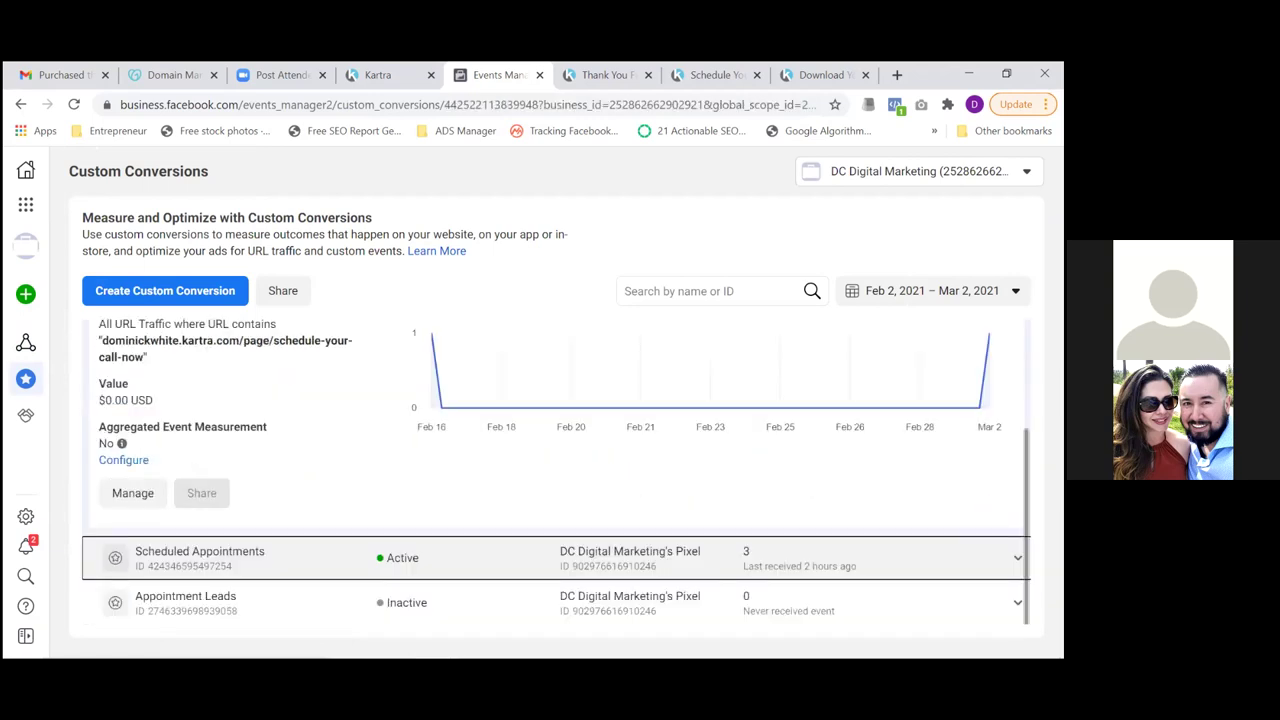
pyautogui.click(128, 497)
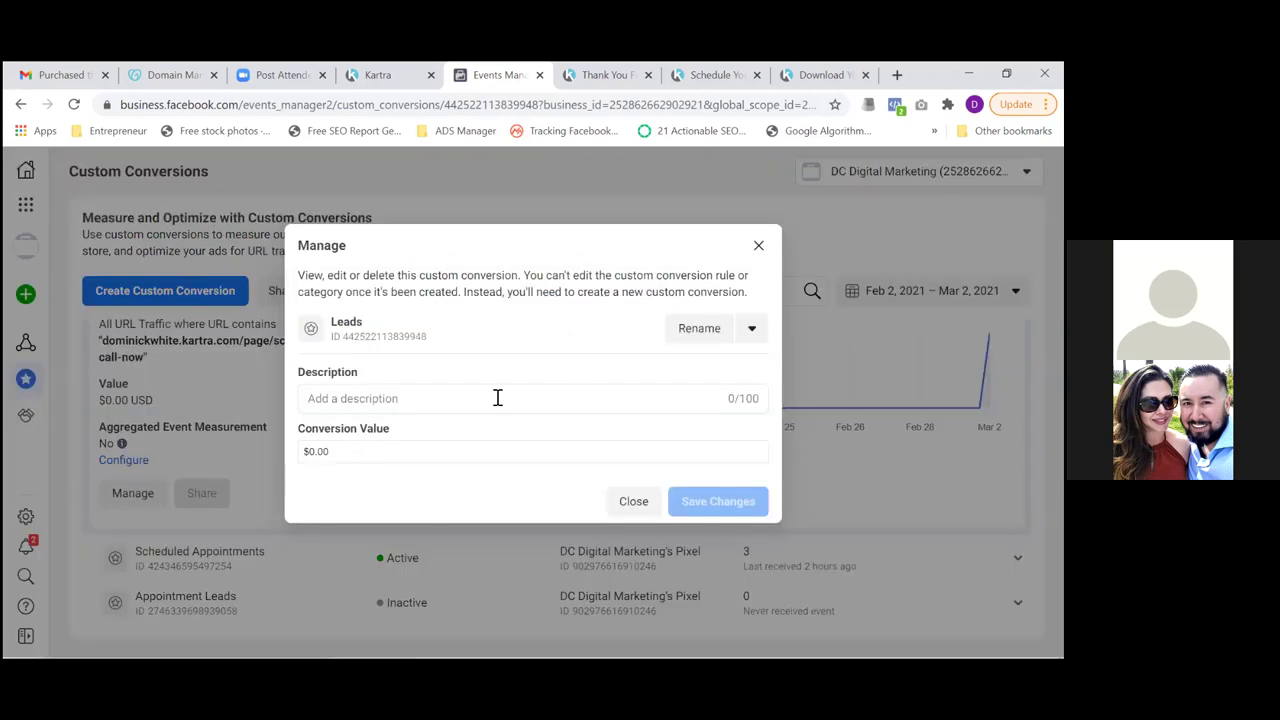
pyautogui.click(752, 328)
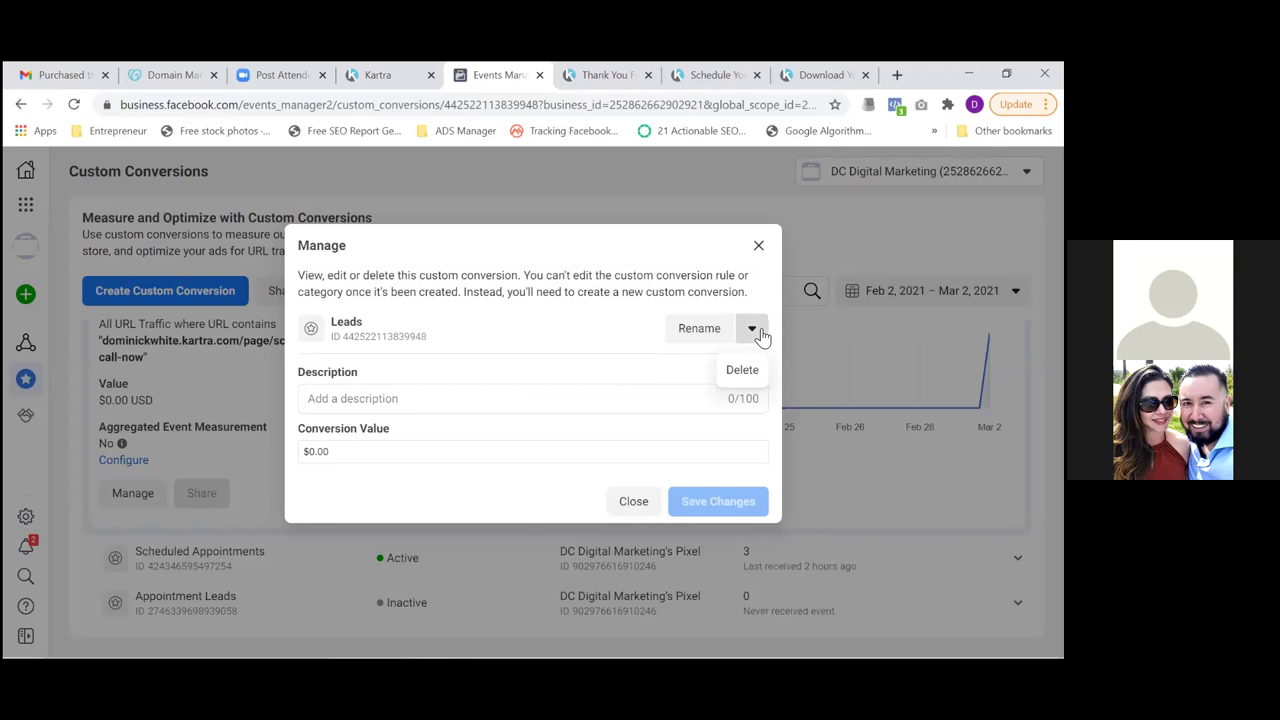
pyautogui.click(742, 371)
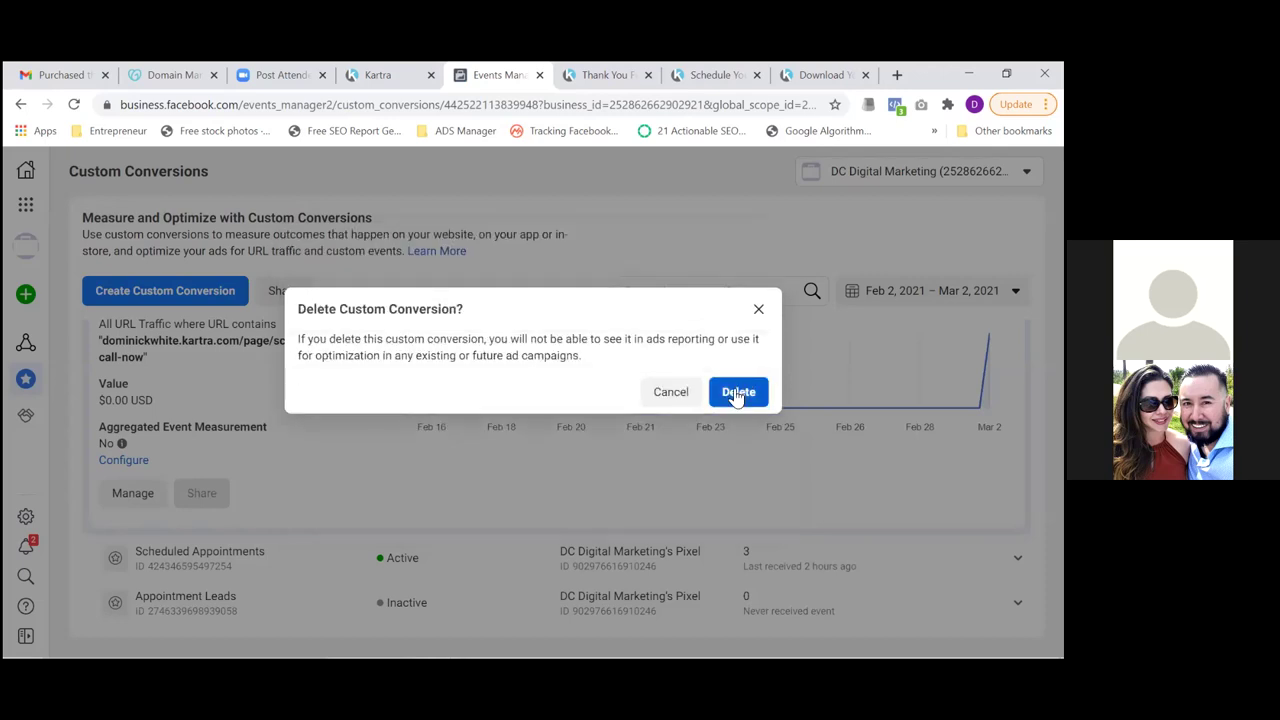
pyautogui.click(737, 393)
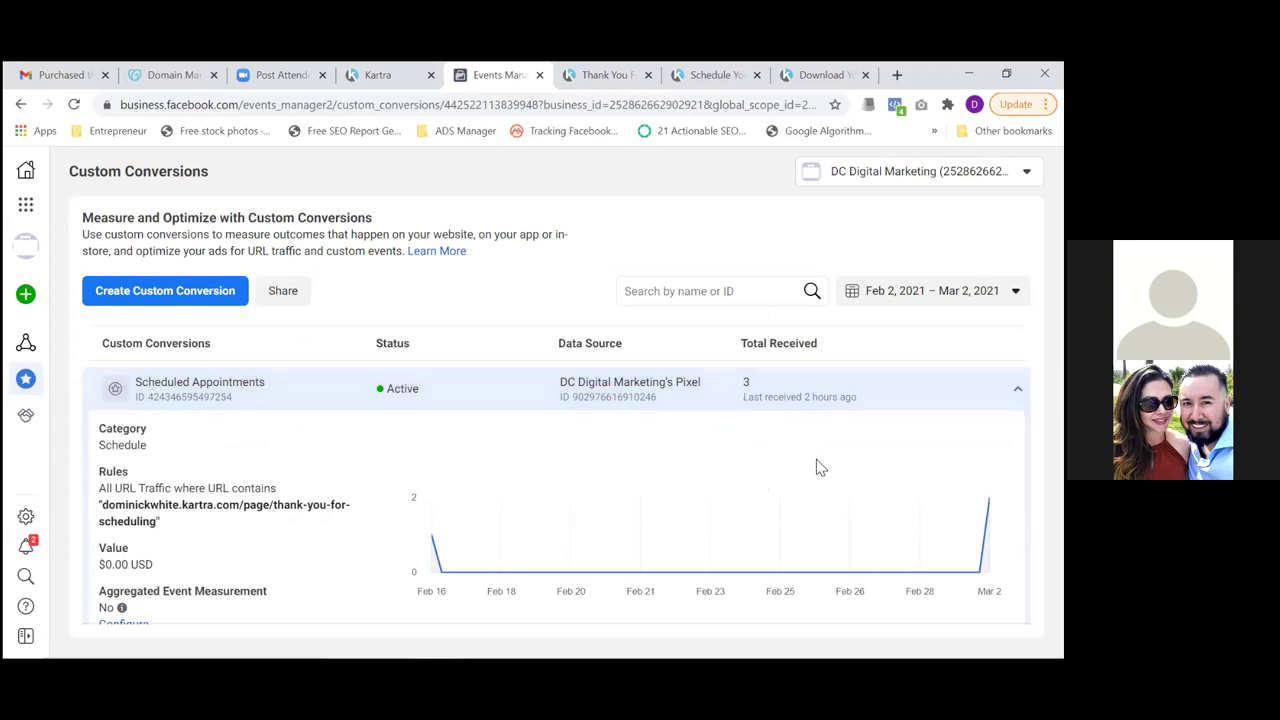
# Delete the Scheduled Appointments custom conversion, leaving Appointment Leads collapsed
pyautogui.scroll(-2, 818, 467)
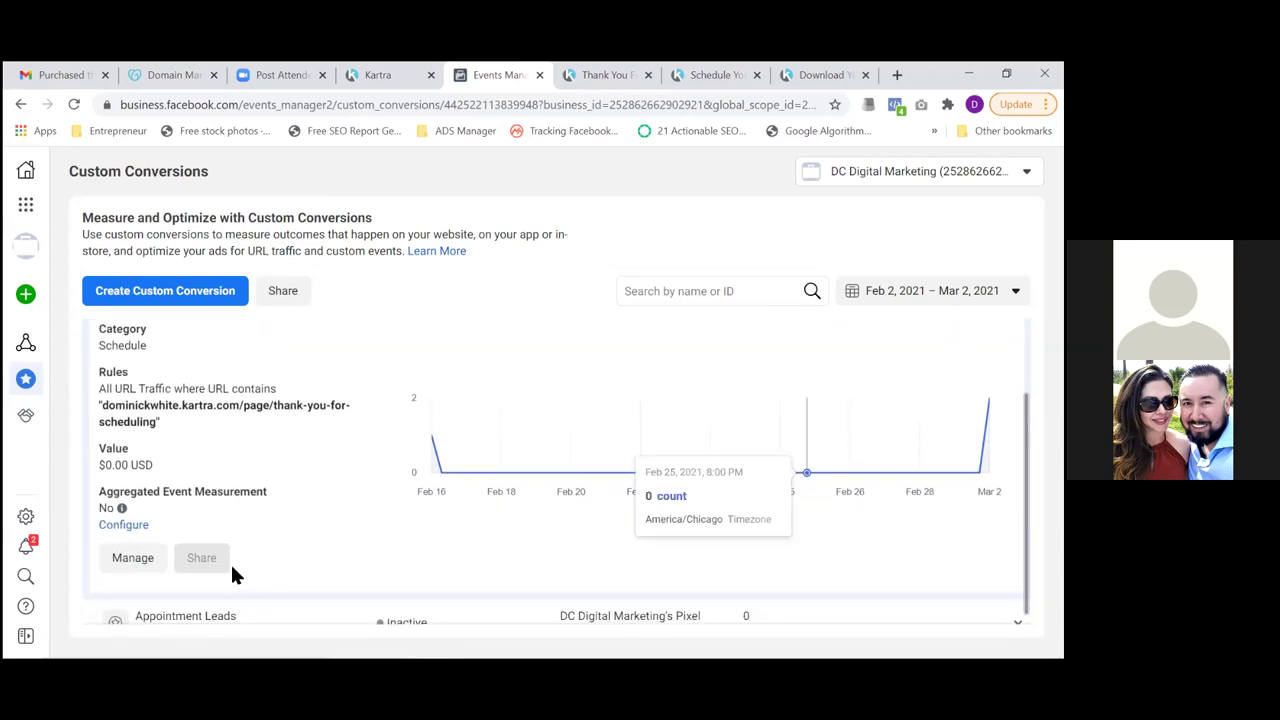
pyautogui.click(135, 558)
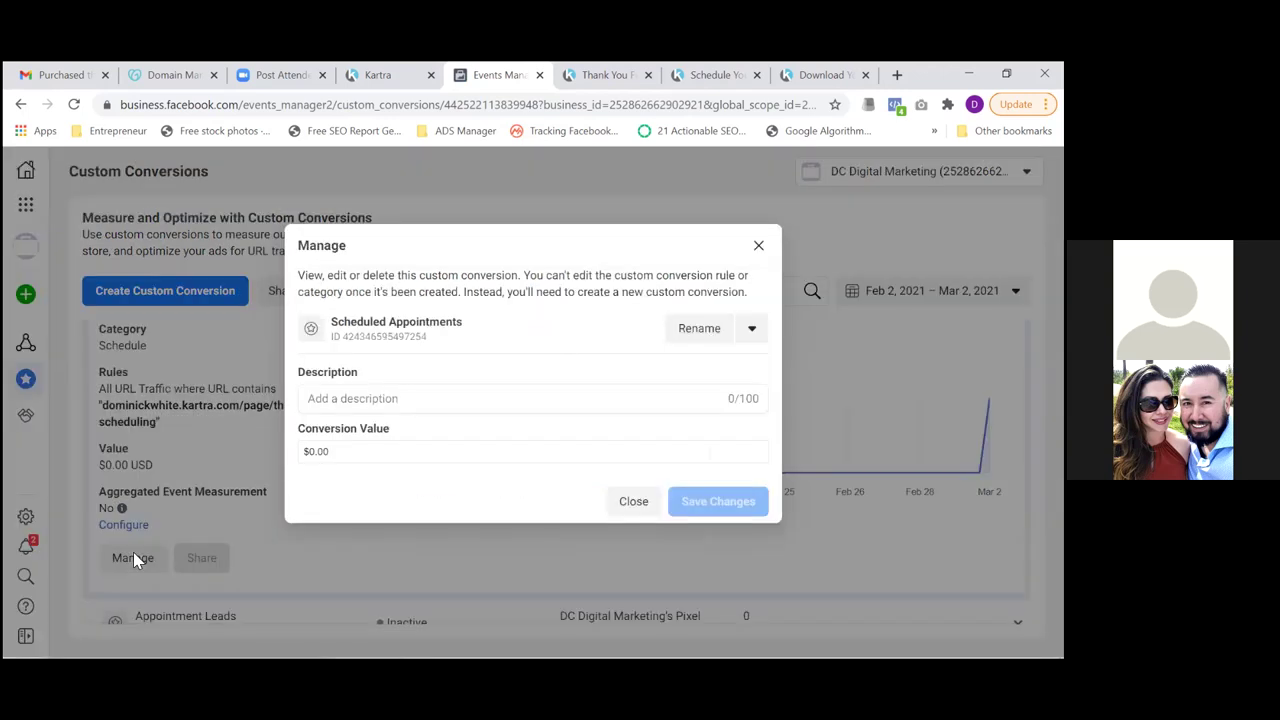
pyautogui.click(754, 334)
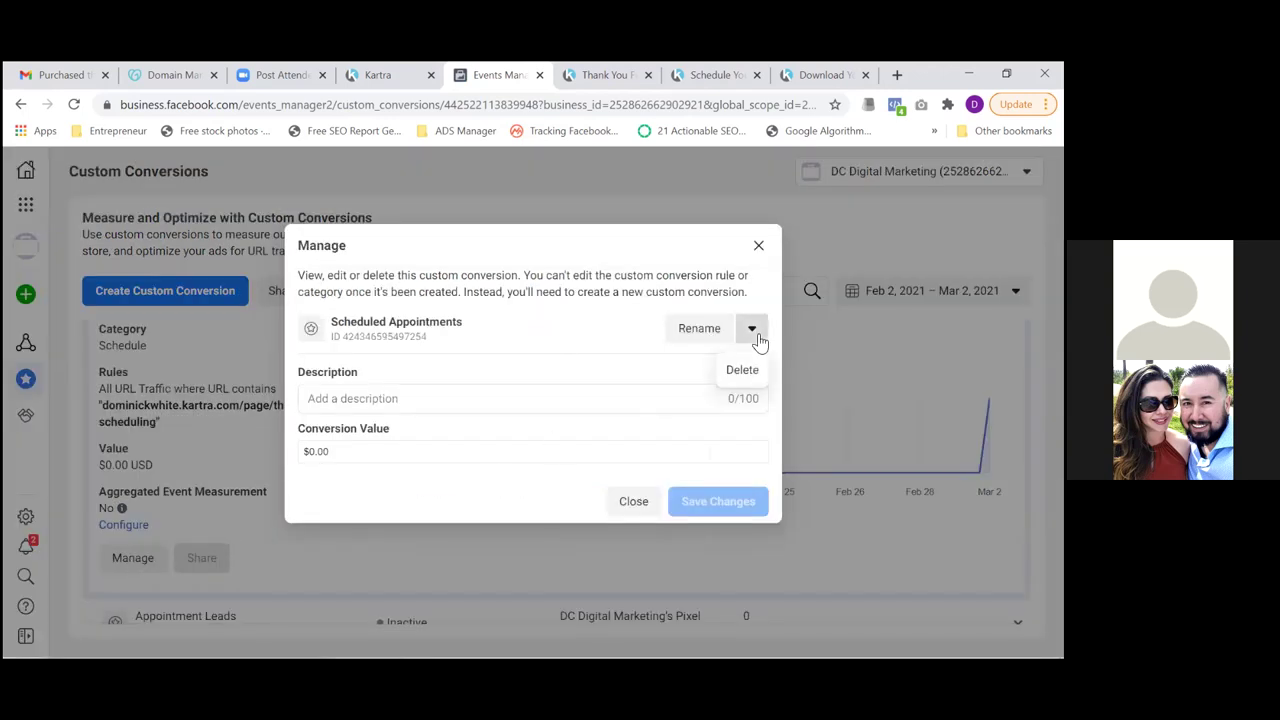
pyautogui.click(743, 372)
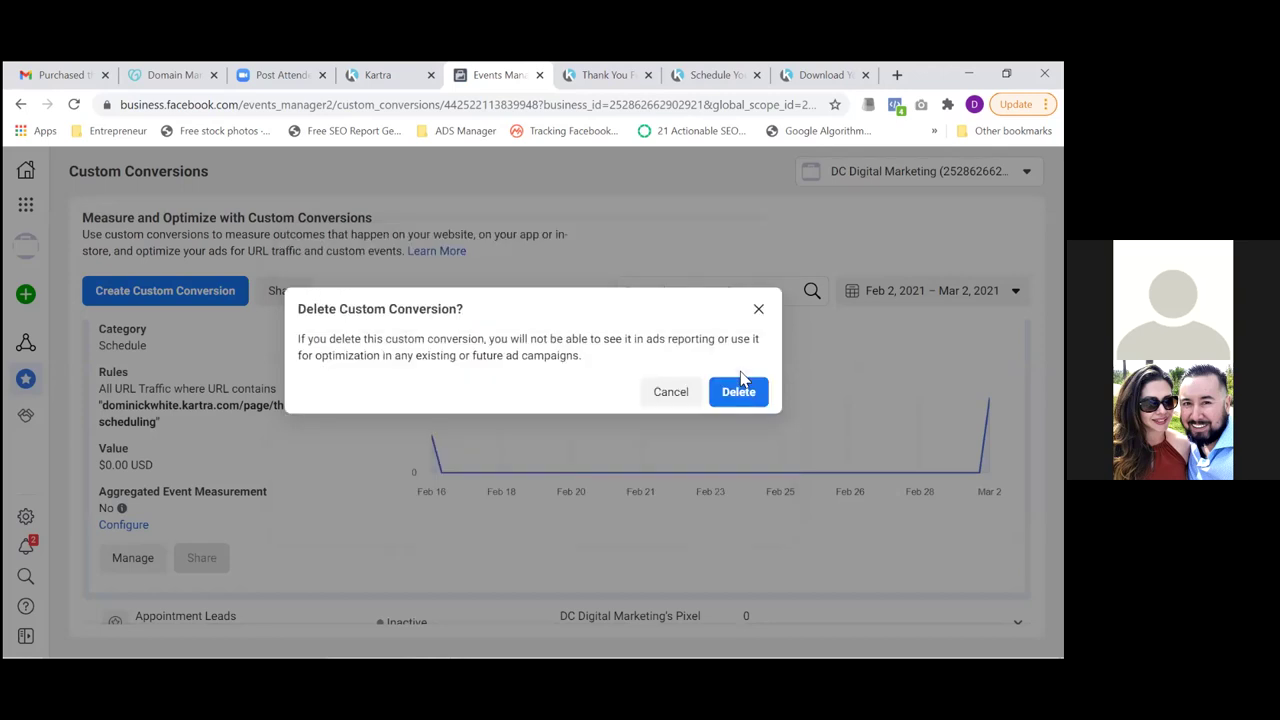
pyautogui.click(737, 393)
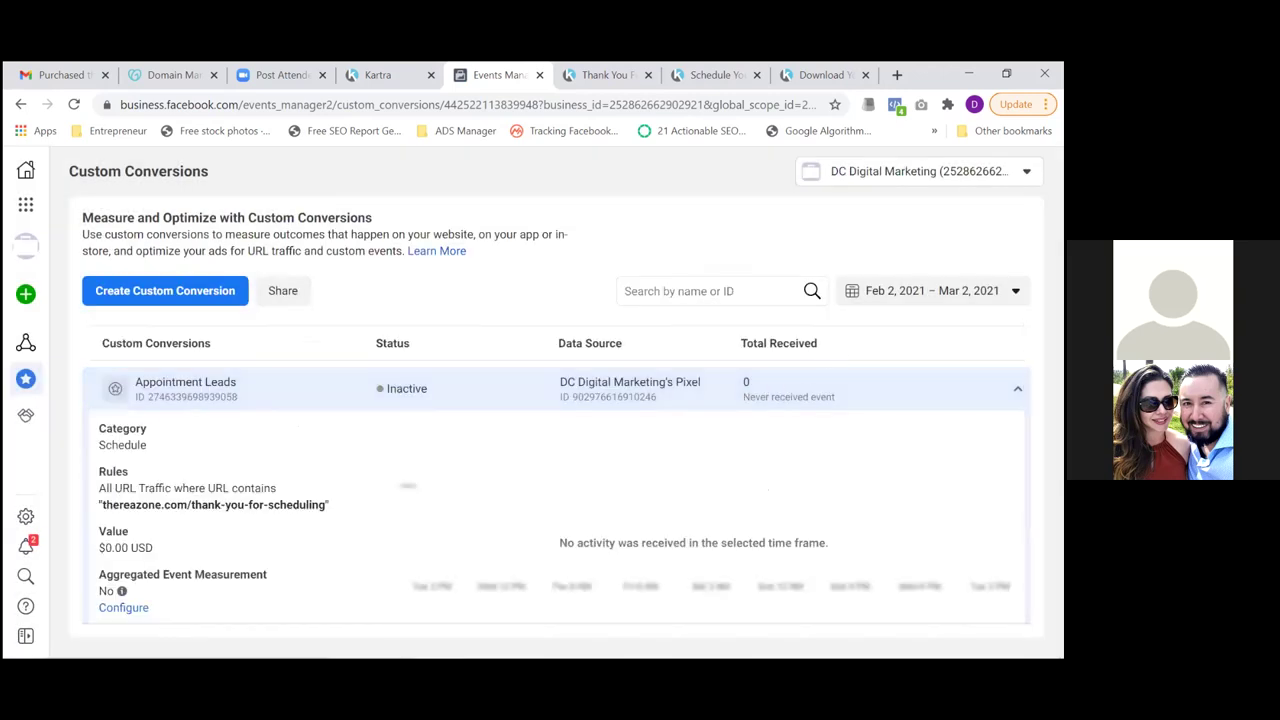
pyautogui.click(560, 388)
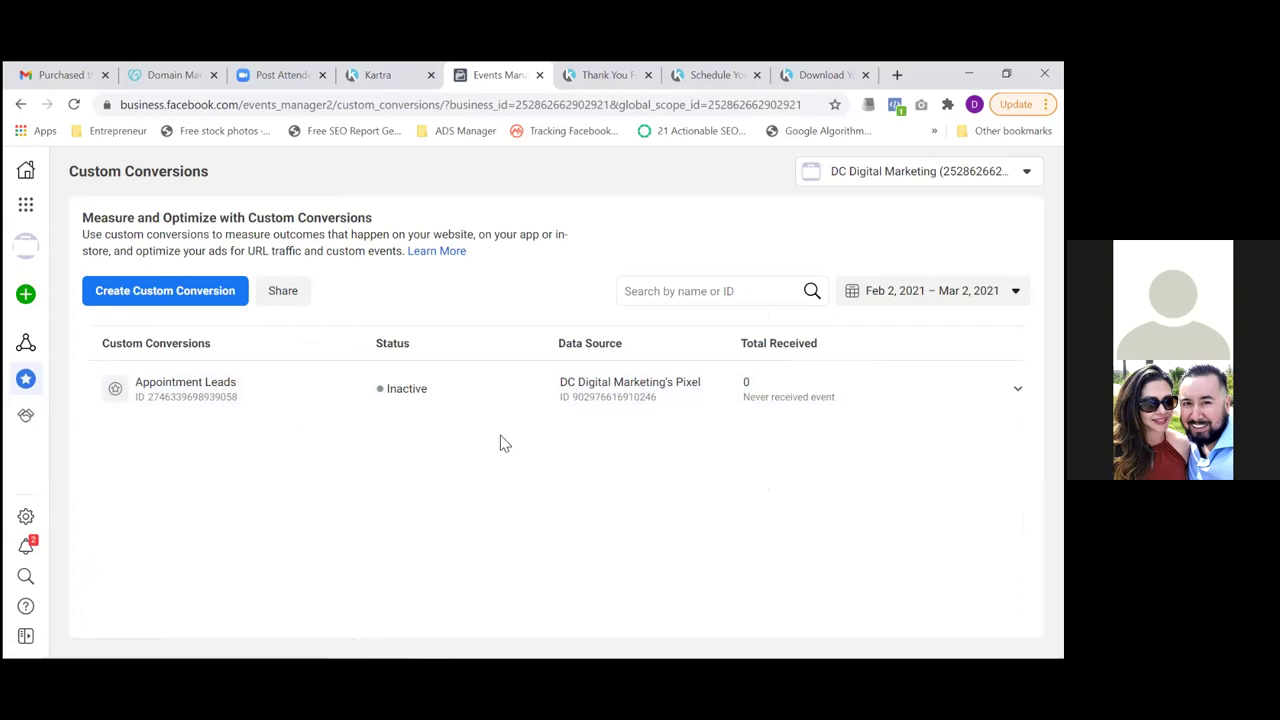
pyautogui.click(607, 77)
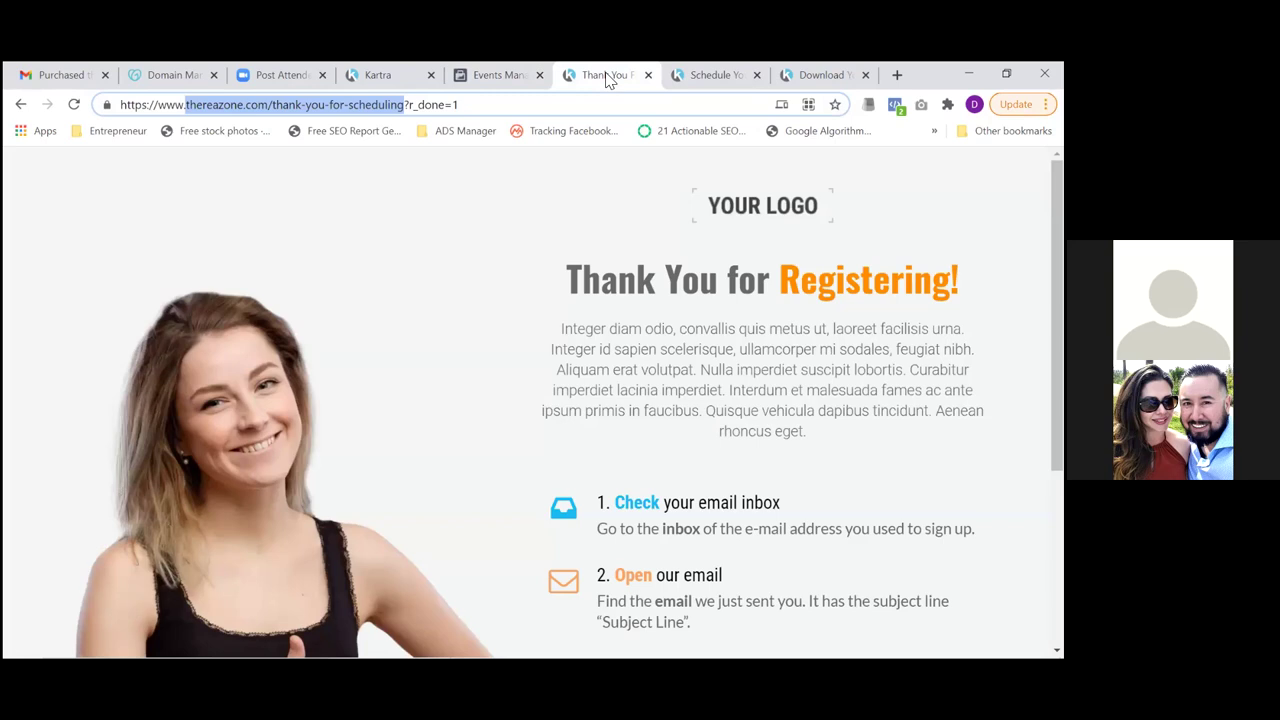
pyautogui.click(74, 105)
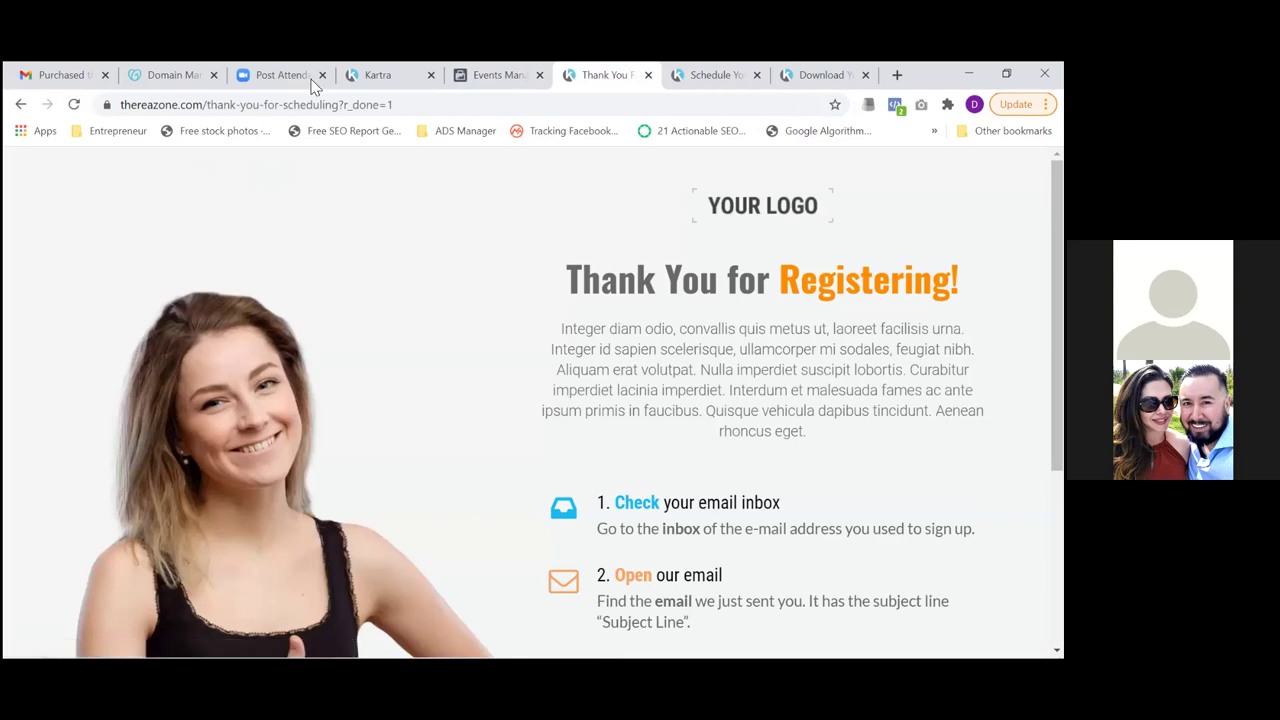
pyautogui.click(484, 79)
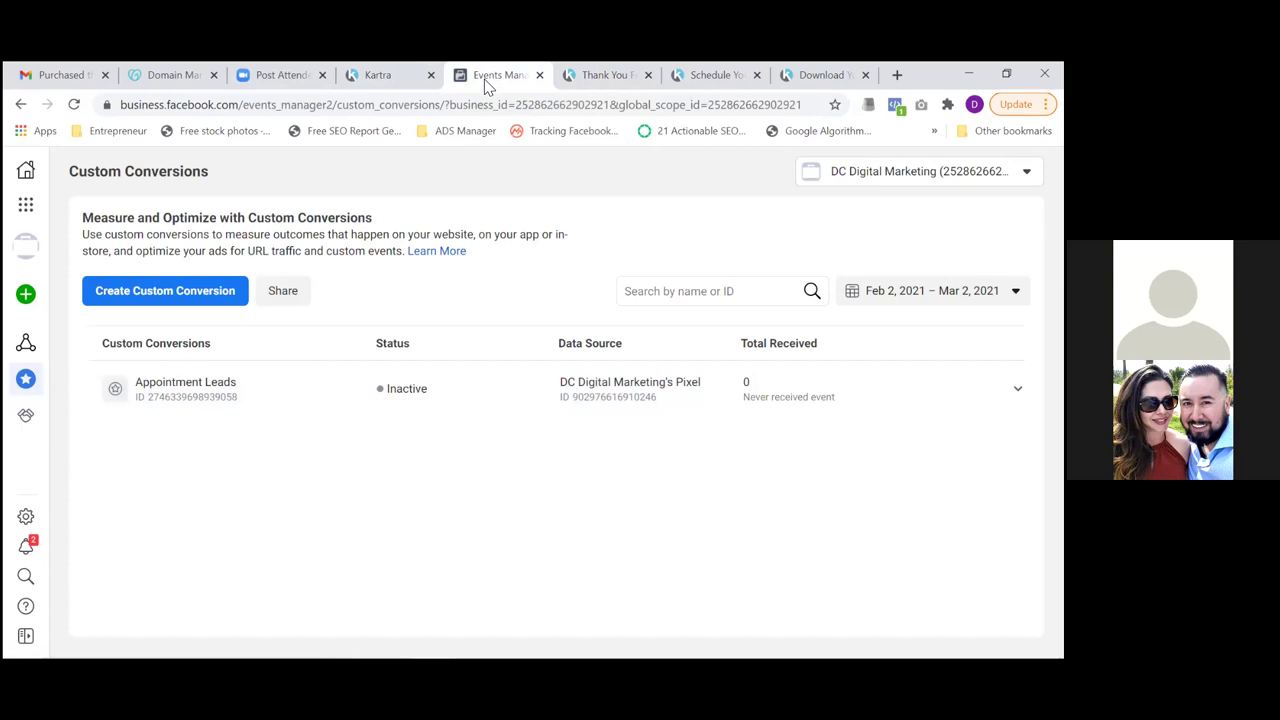
pyautogui.click(598, 88)
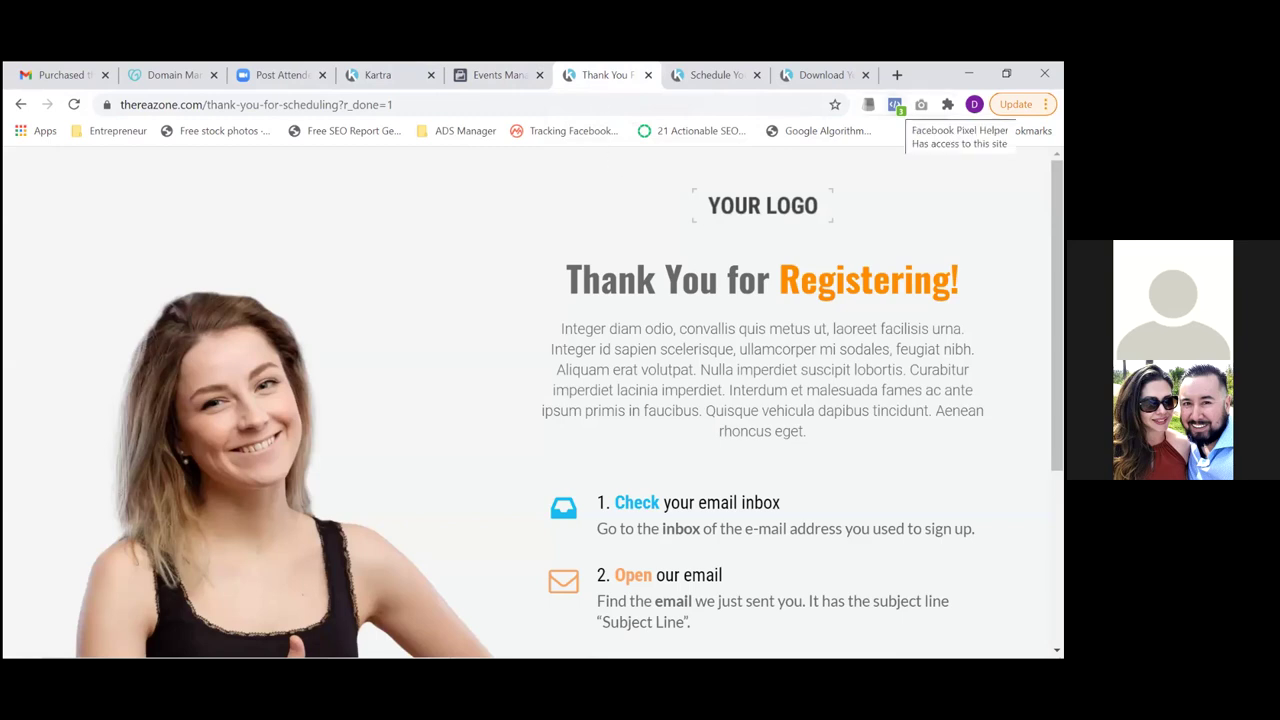
pyautogui.click(895, 104)
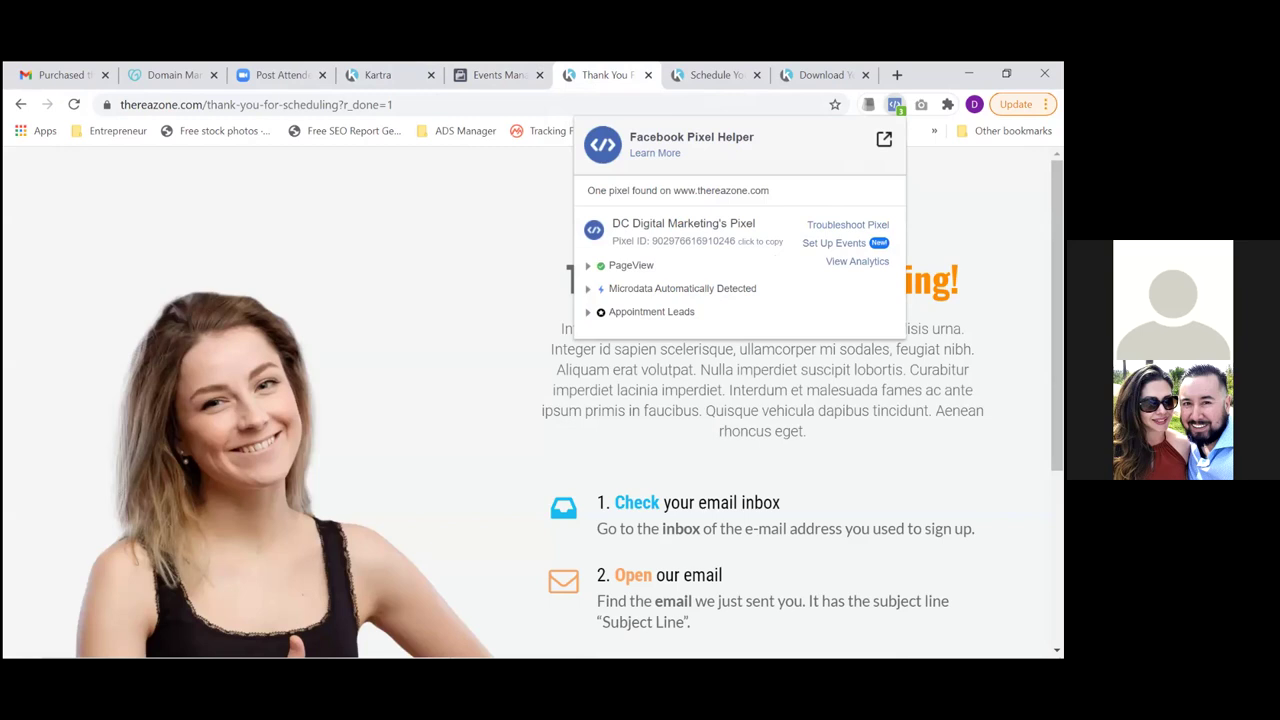
pyautogui.click(504, 79)
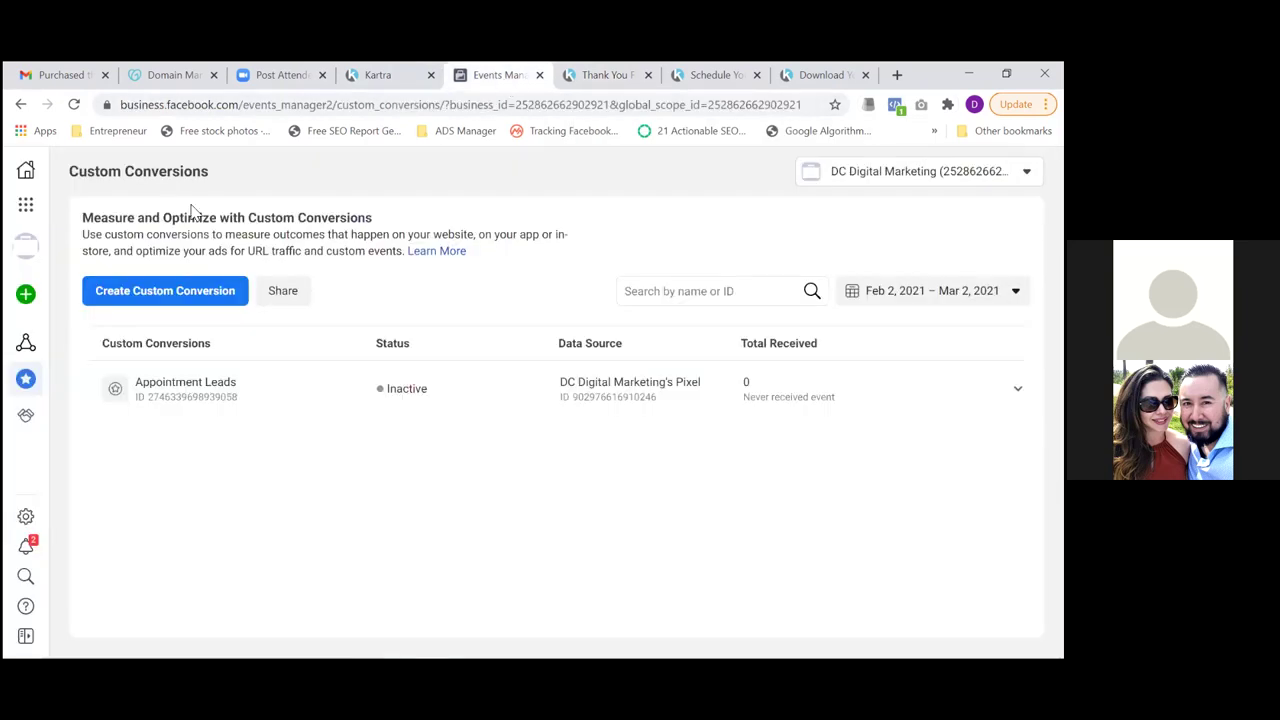
pyautogui.click(73, 104)
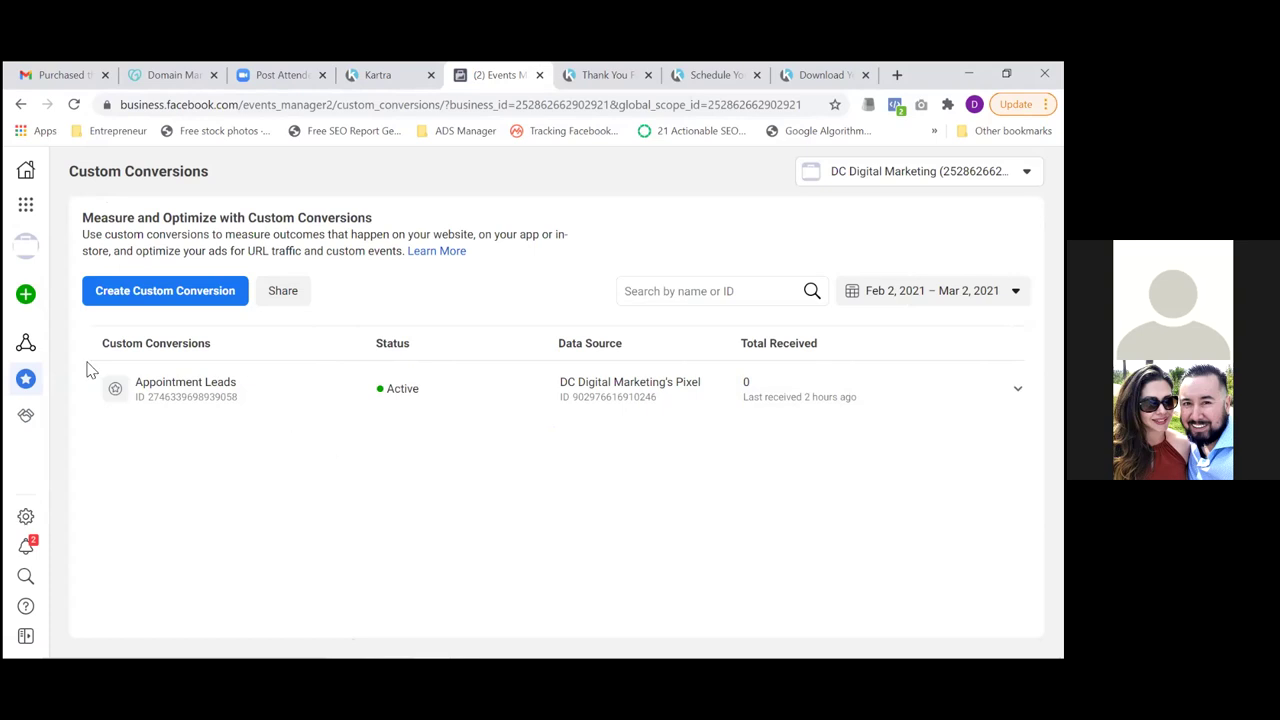
# Return to Events Manager from the sidebar's Business Tools menu
pyautogui.click(26, 203)
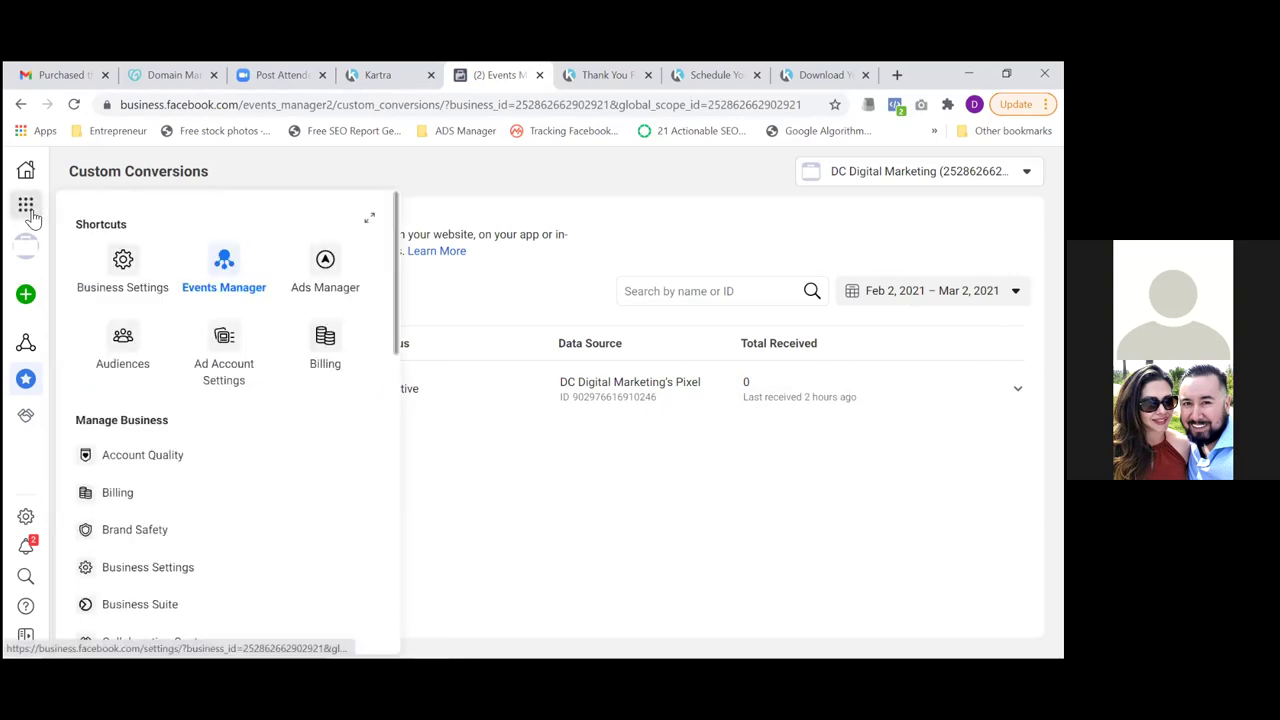
pyautogui.click(224, 268)
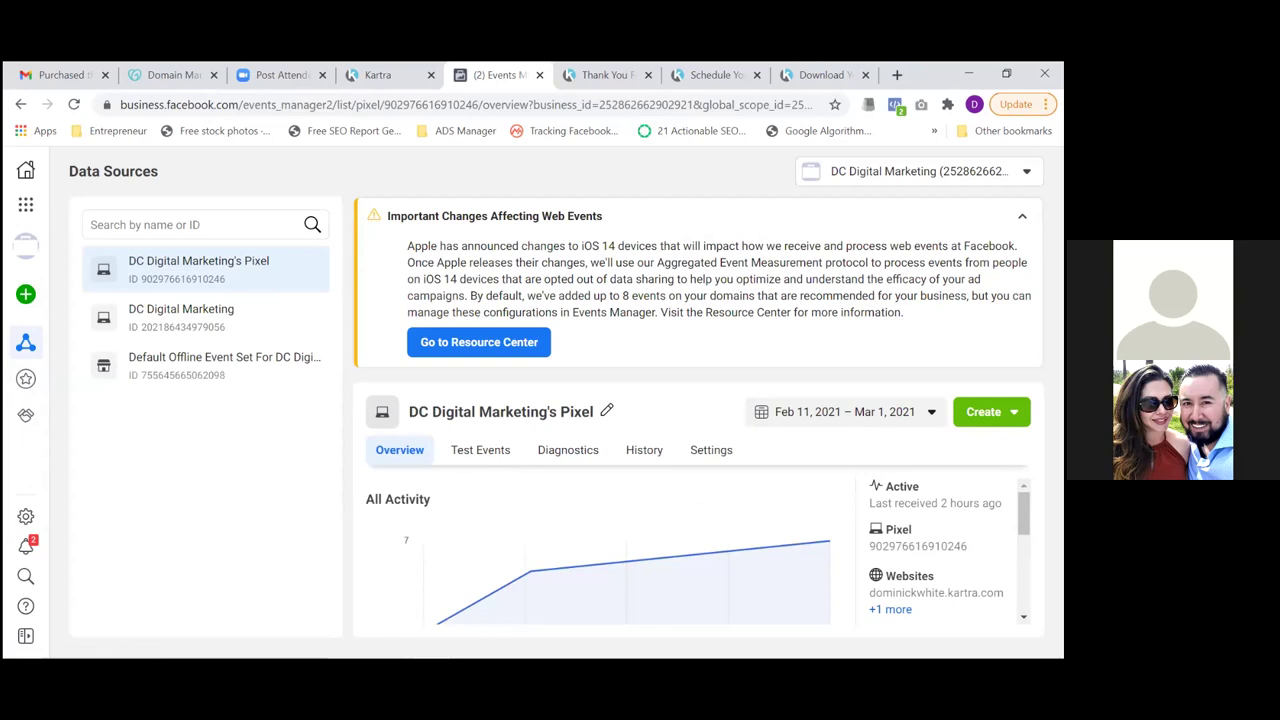
# Show the pixel's Settings down to Traffic Permissions and collapse the iOS 14 notice
pyautogui.click(722, 460)
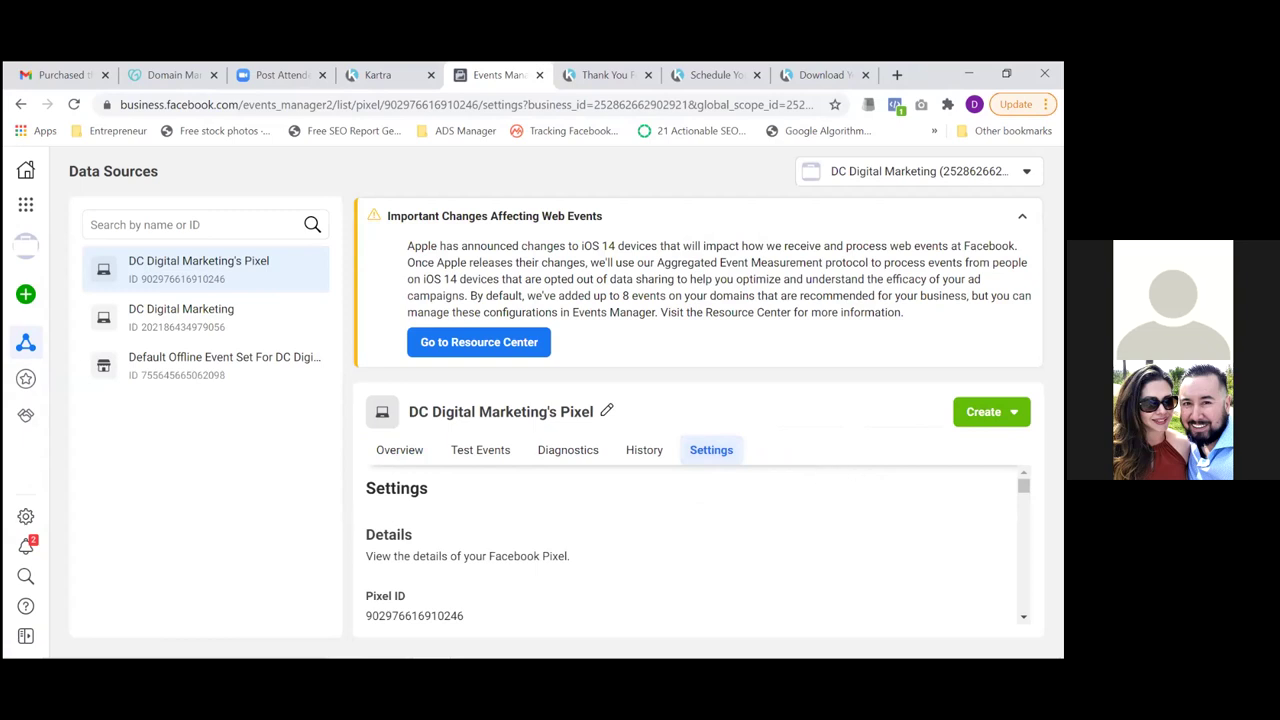
pyautogui.scroll(-2, 690, 545)
pyautogui.scroll(-3, 690, 545)
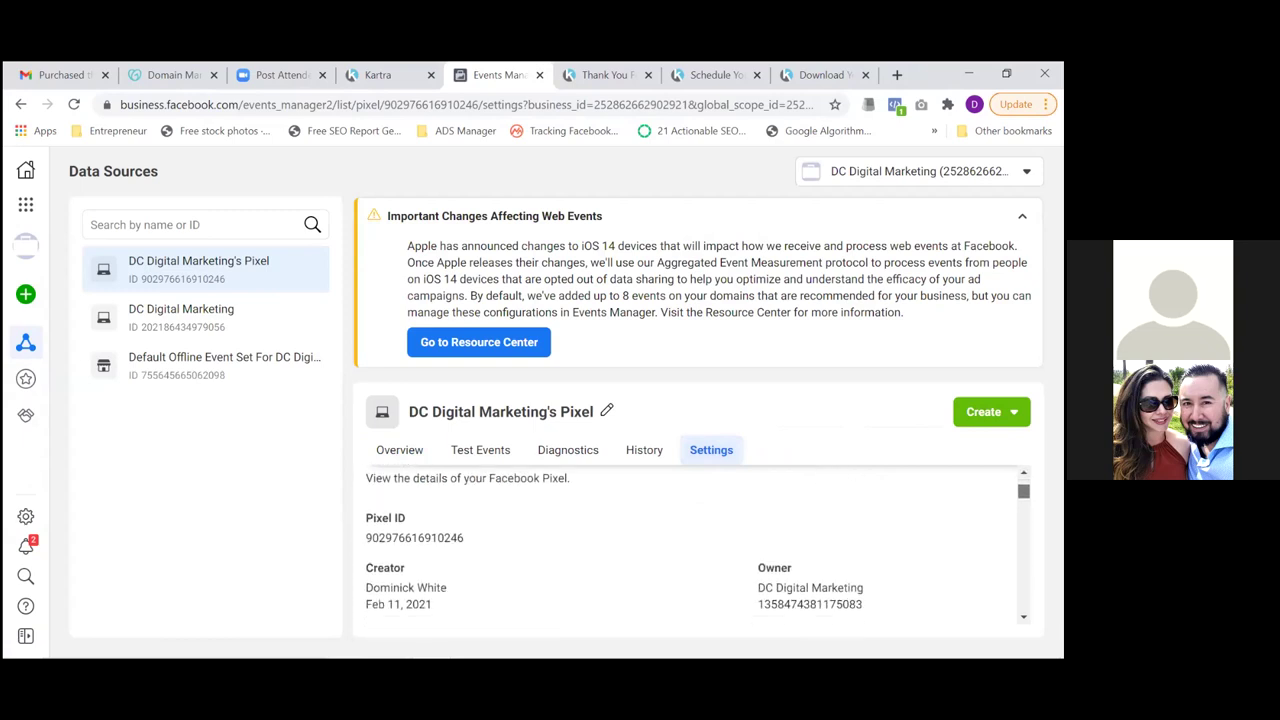
pyautogui.scroll(-4, 690, 545)
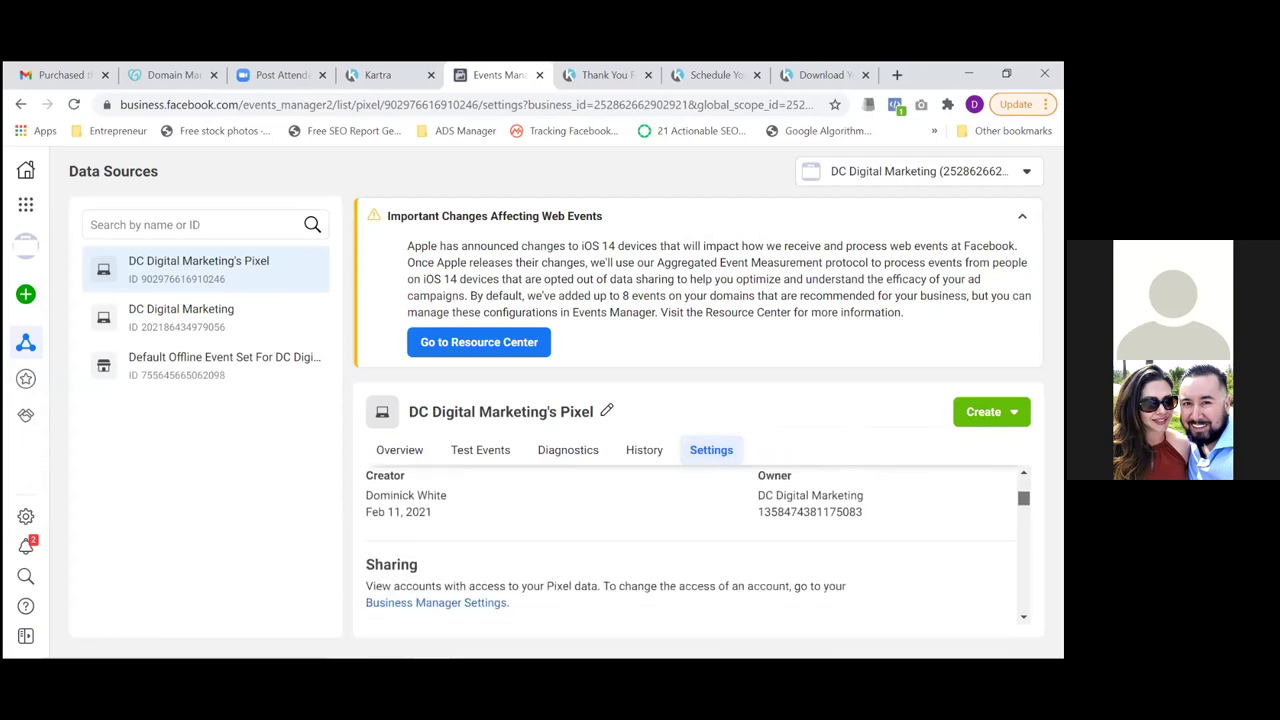
pyautogui.scroll(-5, 690, 545)
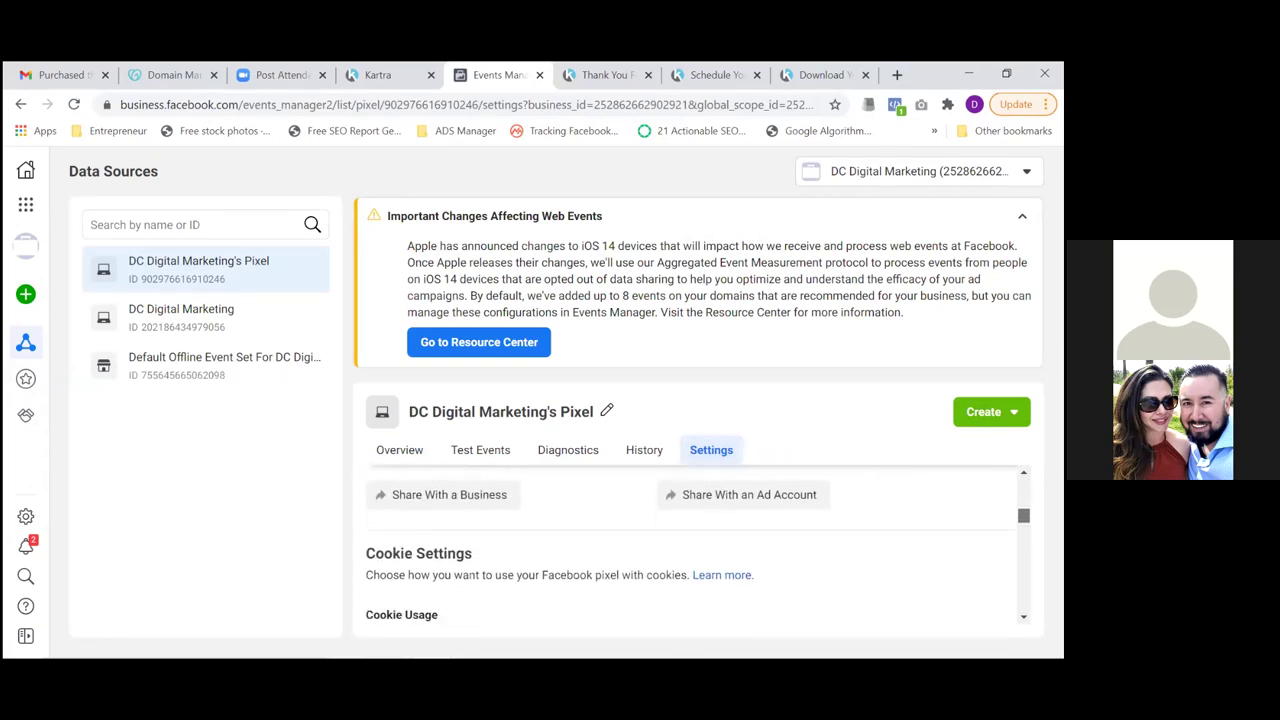
pyautogui.scroll(-6, 690, 545)
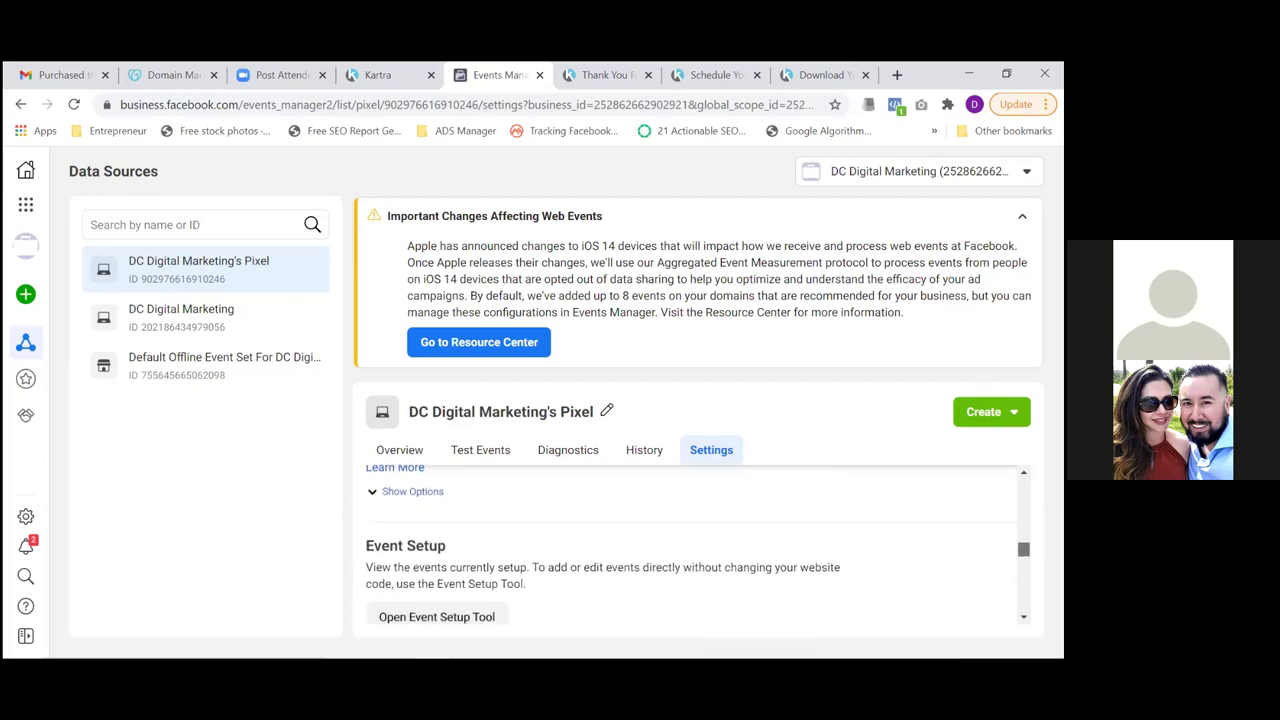
pyautogui.scroll(3, 698, 545)
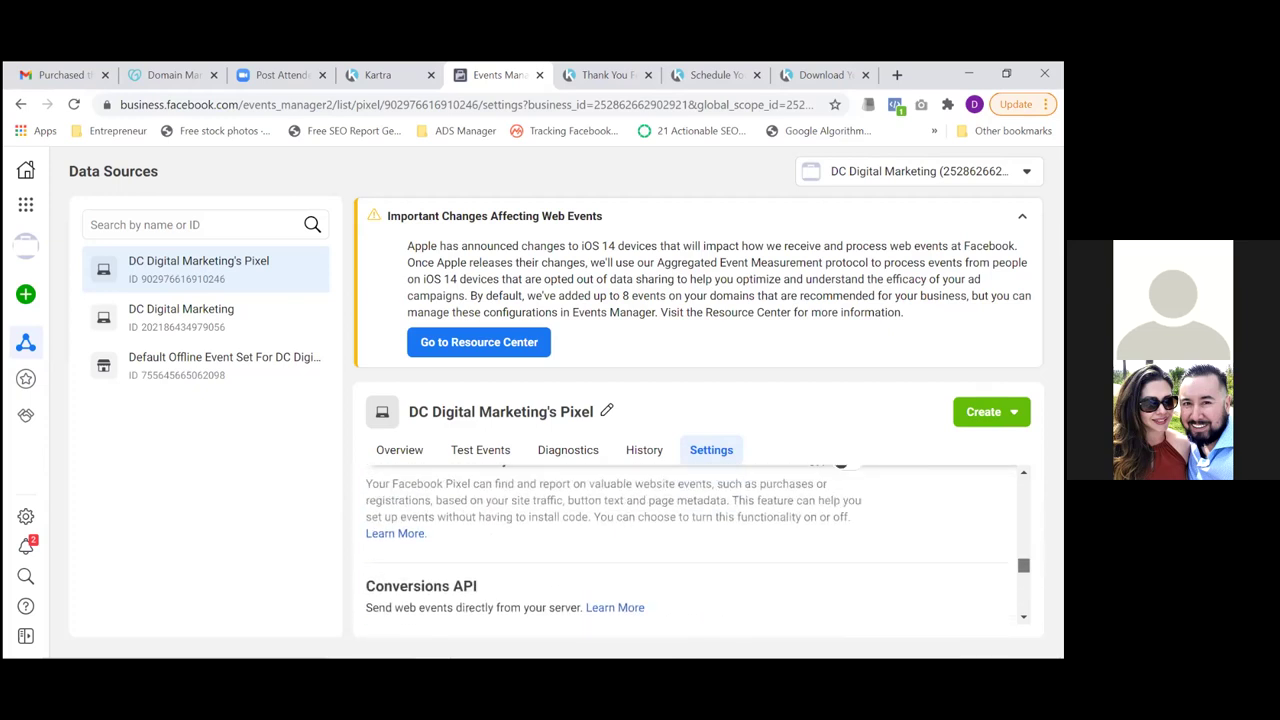
pyautogui.scroll(-4, 698, 545)
pyautogui.scroll(-5, 698, 545)
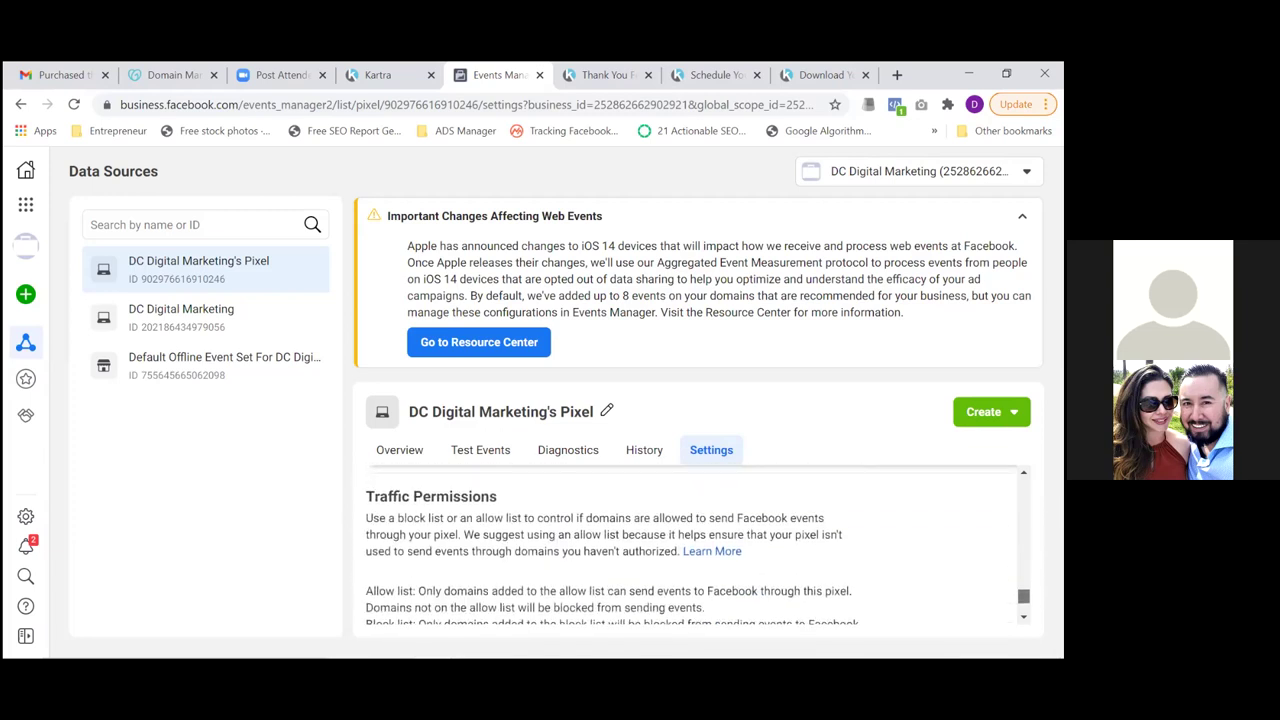
pyautogui.scroll(-1, 698, 545)
pyautogui.scroll(1, 698, 545)
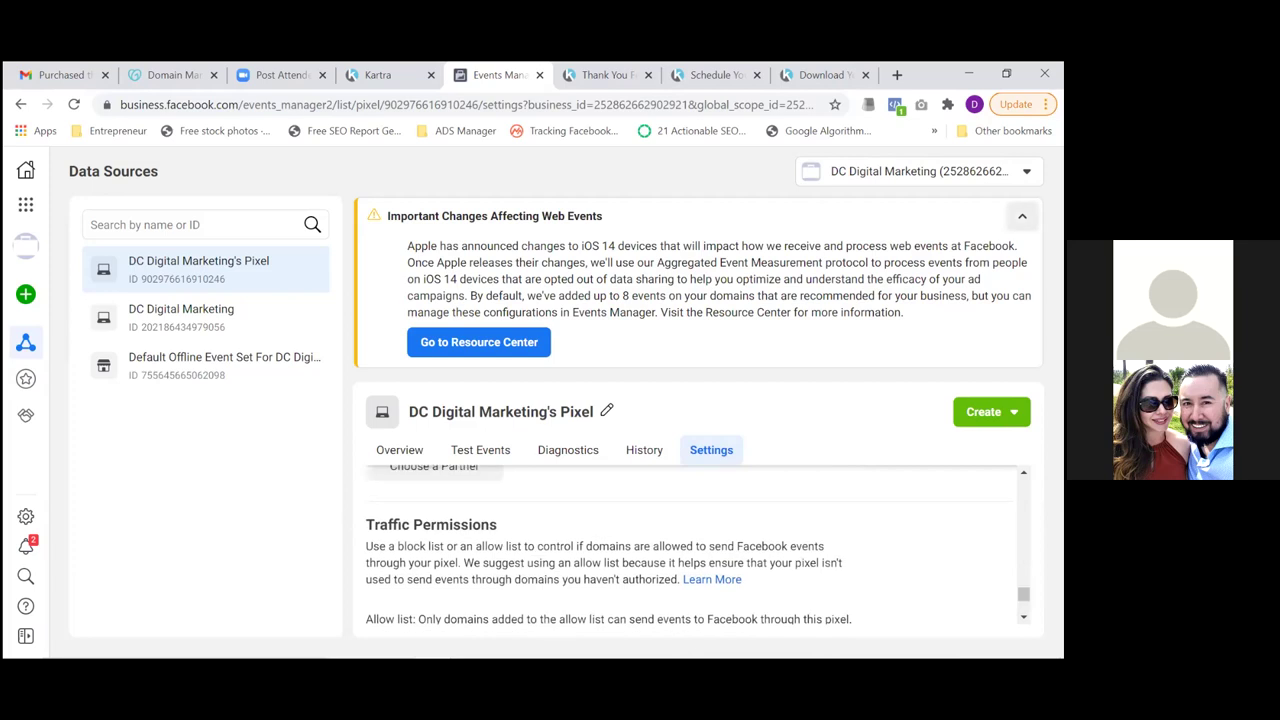
pyautogui.click(1022, 216)
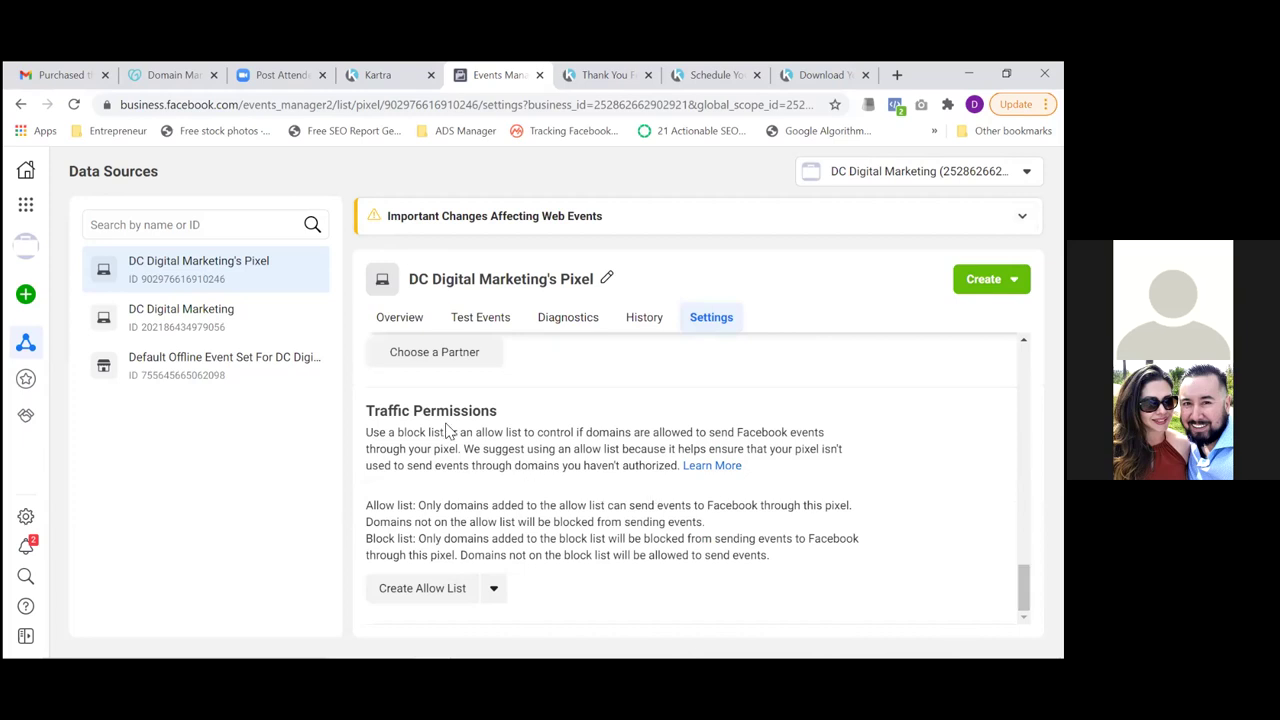
# Check the pixel's traffic permissions allow list, then return to the Overview listing the PageView event
pyautogui.click(429, 592)
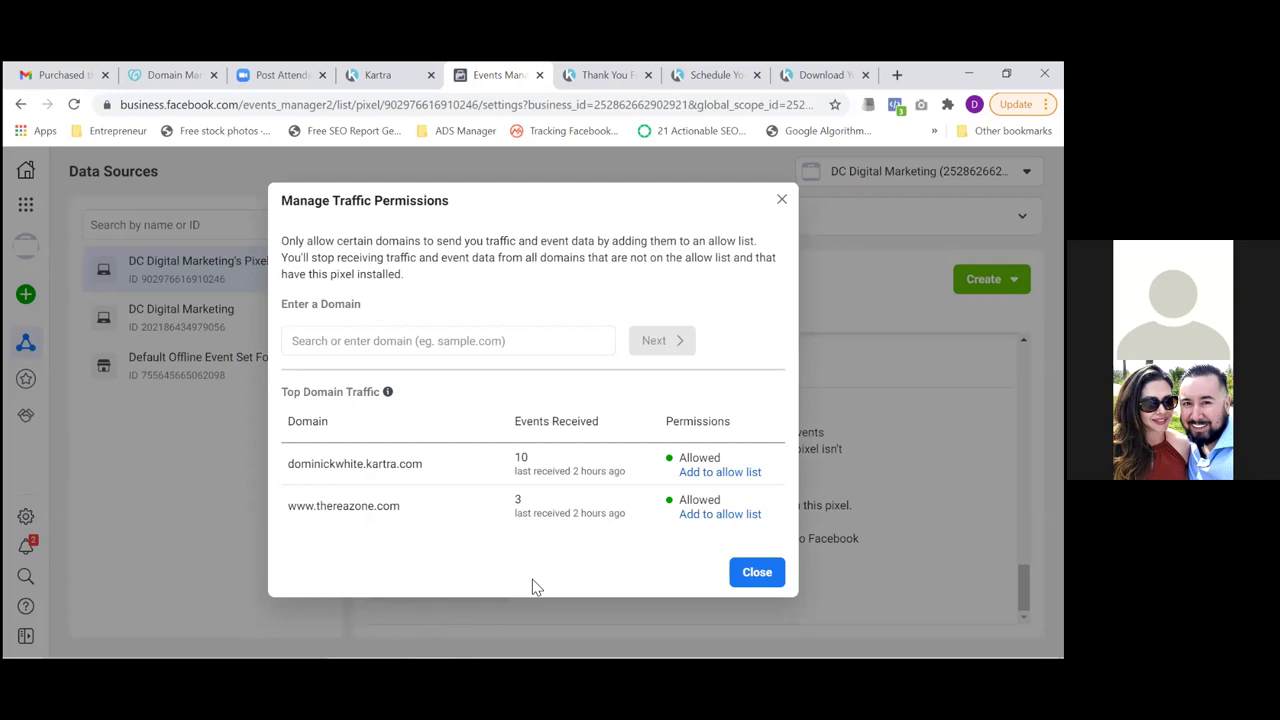
pyautogui.click(758, 578)
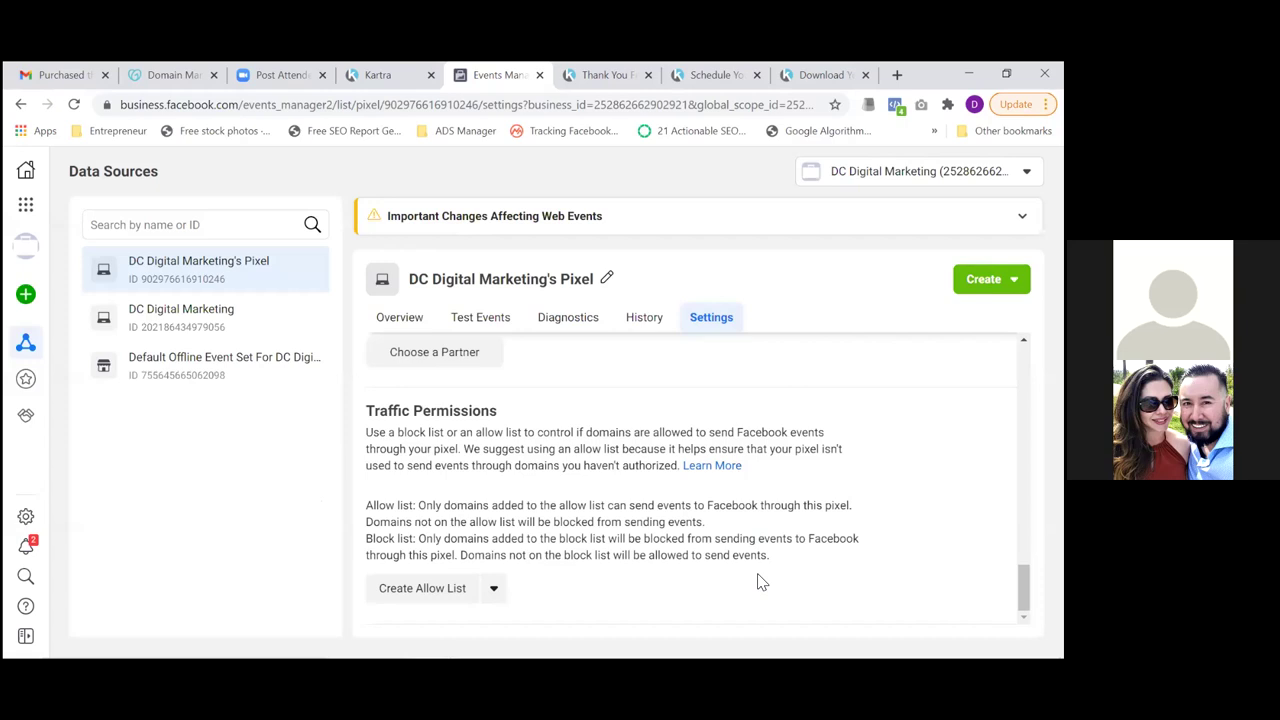
pyautogui.click(383, 320)
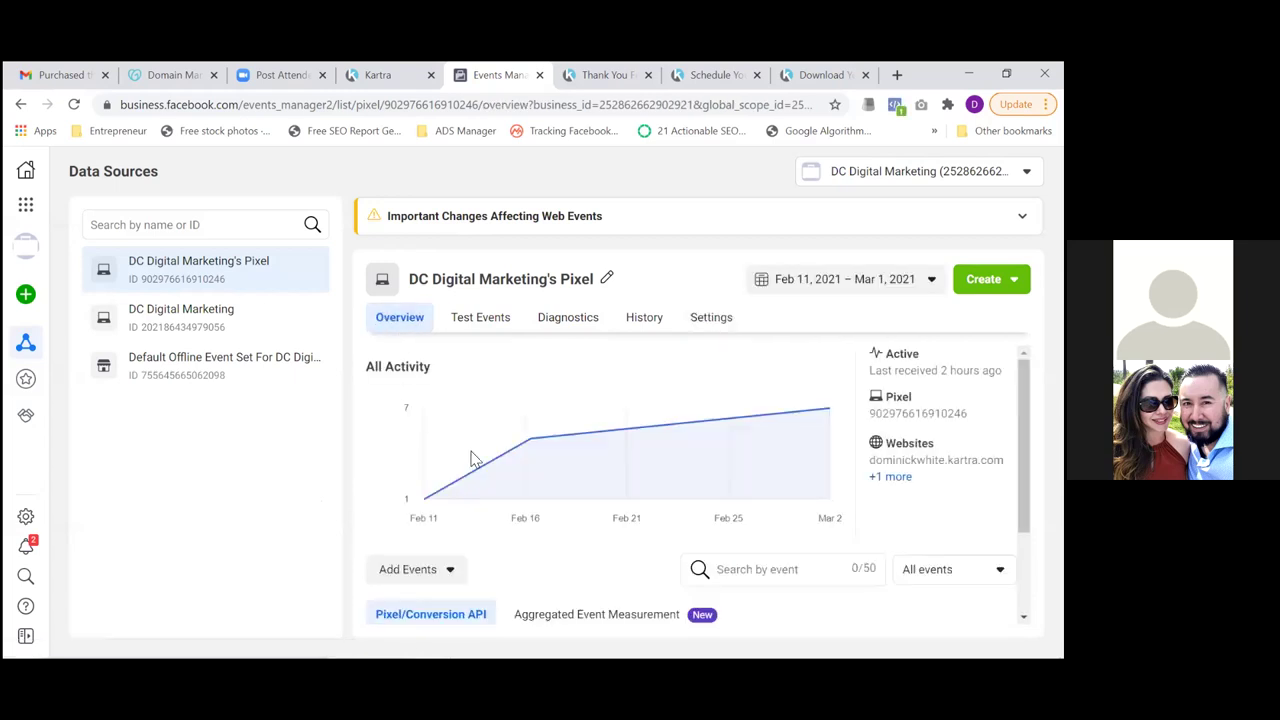
pyautogui.scroll(-2, 695, 485)
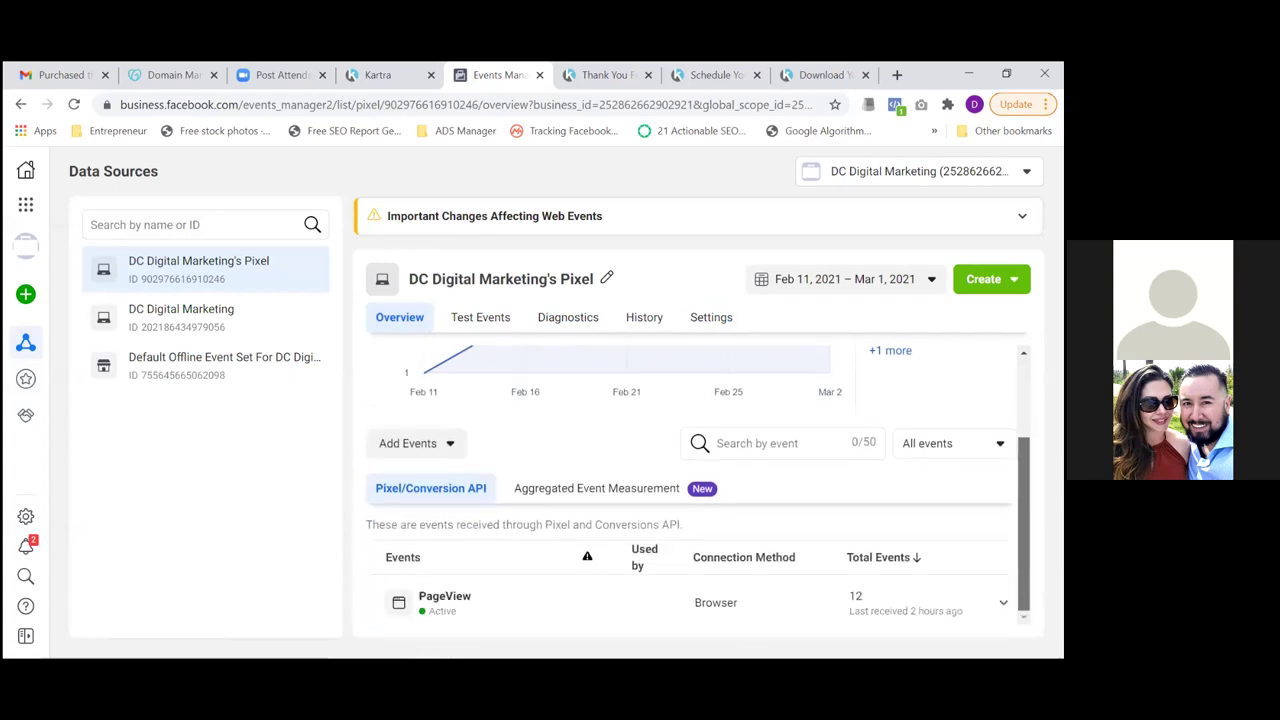
# Open the Aggregated Event Measurement web event configuration and edit events for thereazone.com
pyautogui.click(566, 497)
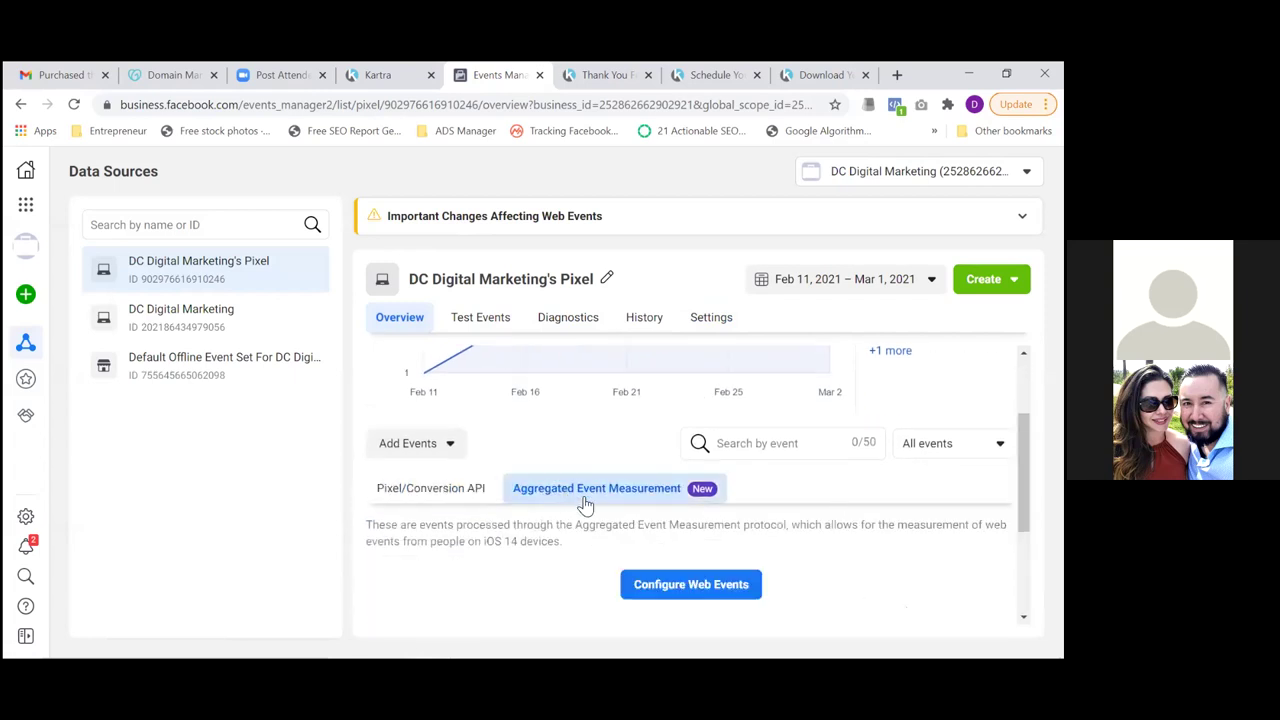
pyautogui.click(714, 597)
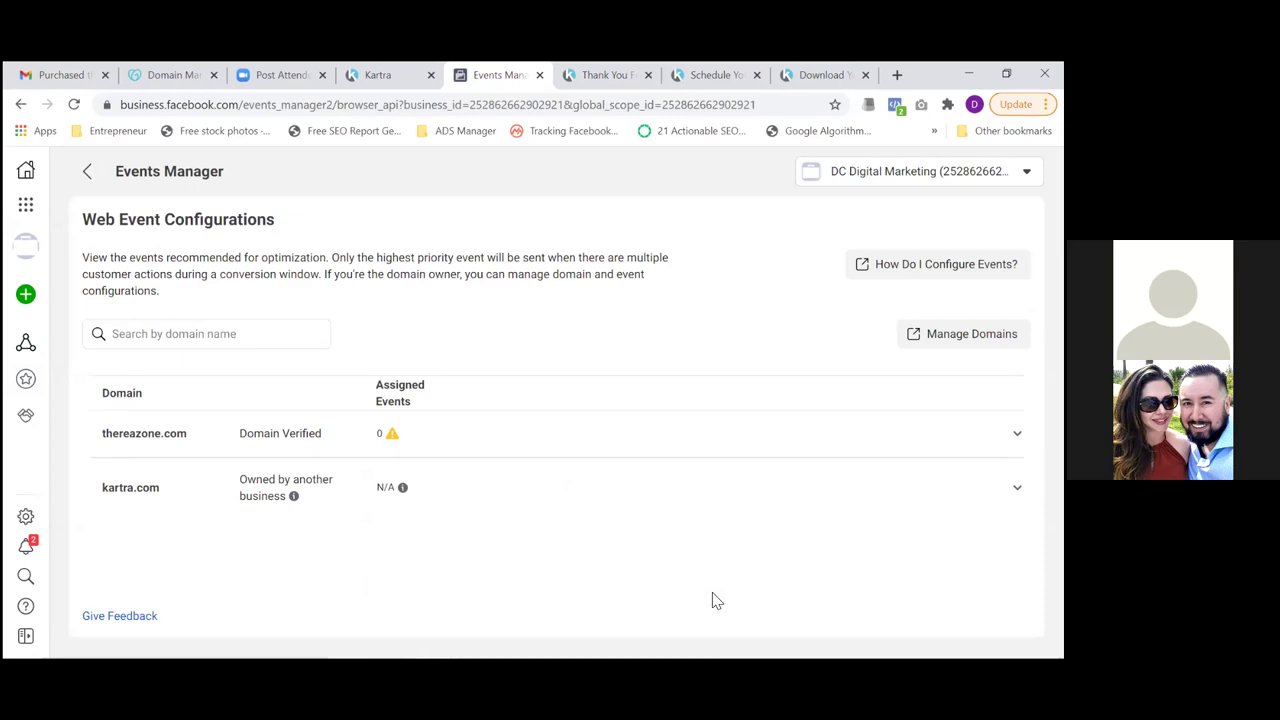
pyautogui.click(293, 440)
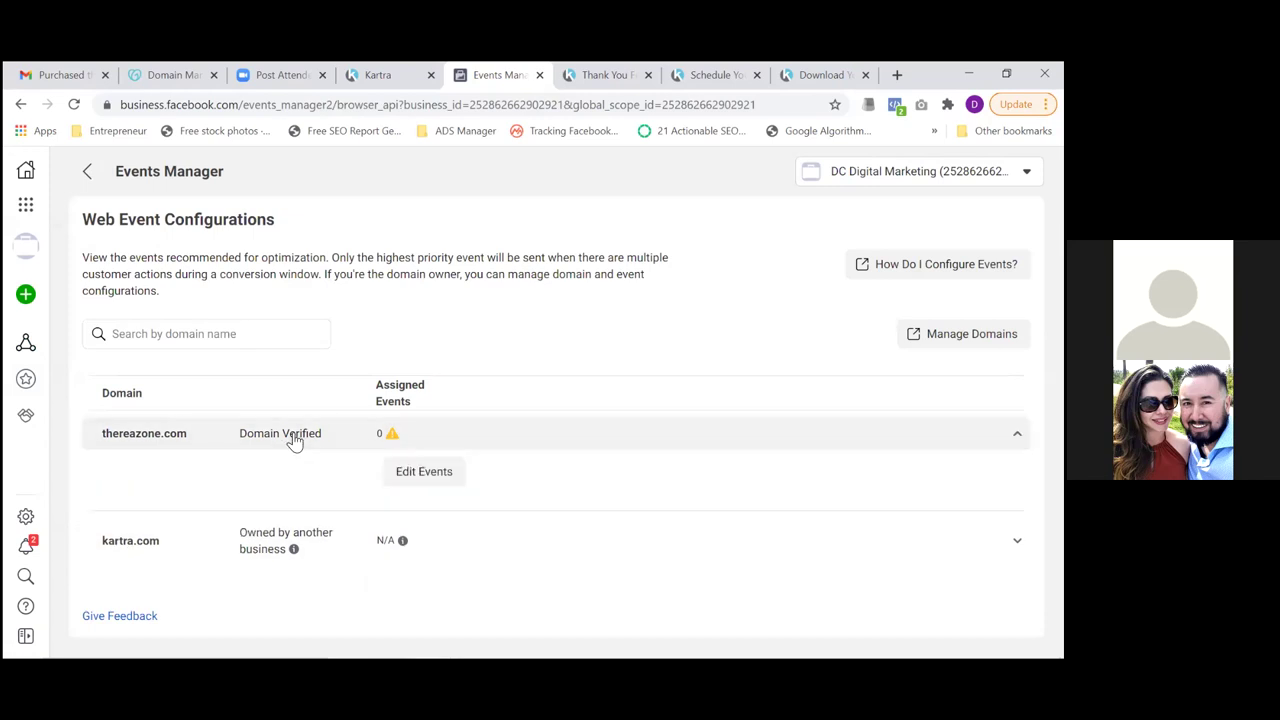
pyautogui.click(418, 474)
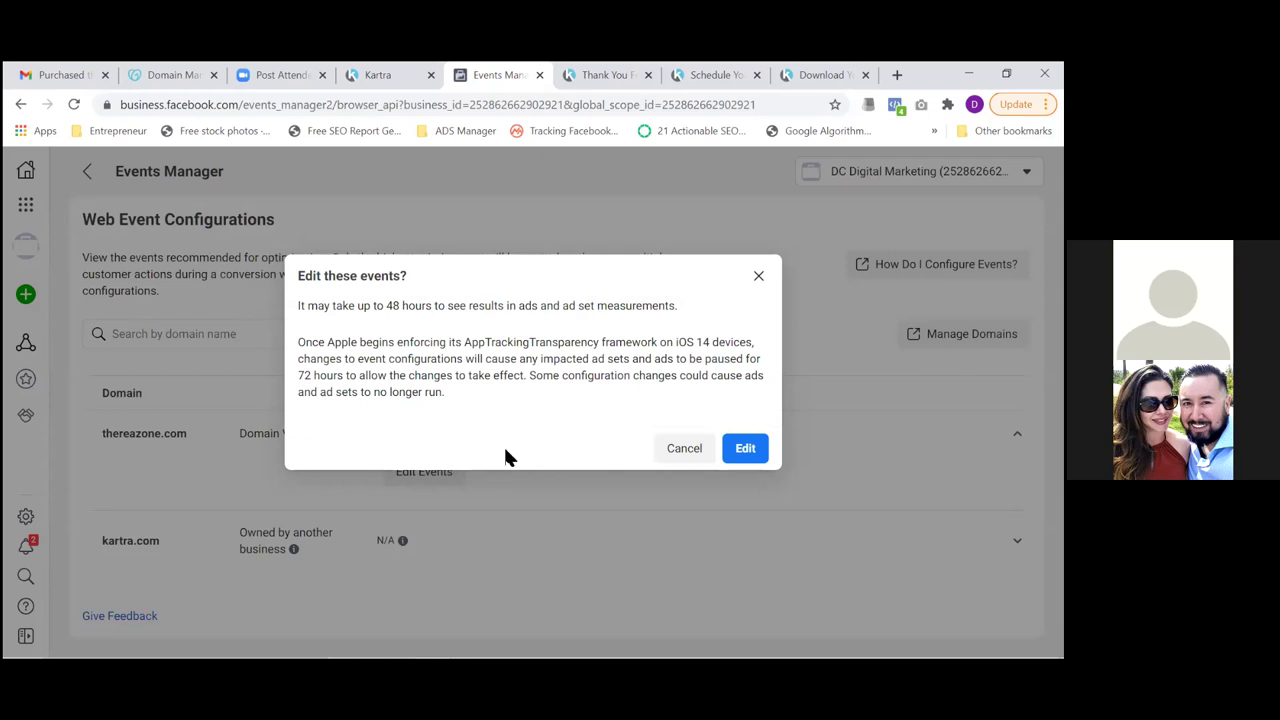
pyautogui.click(746, 449)
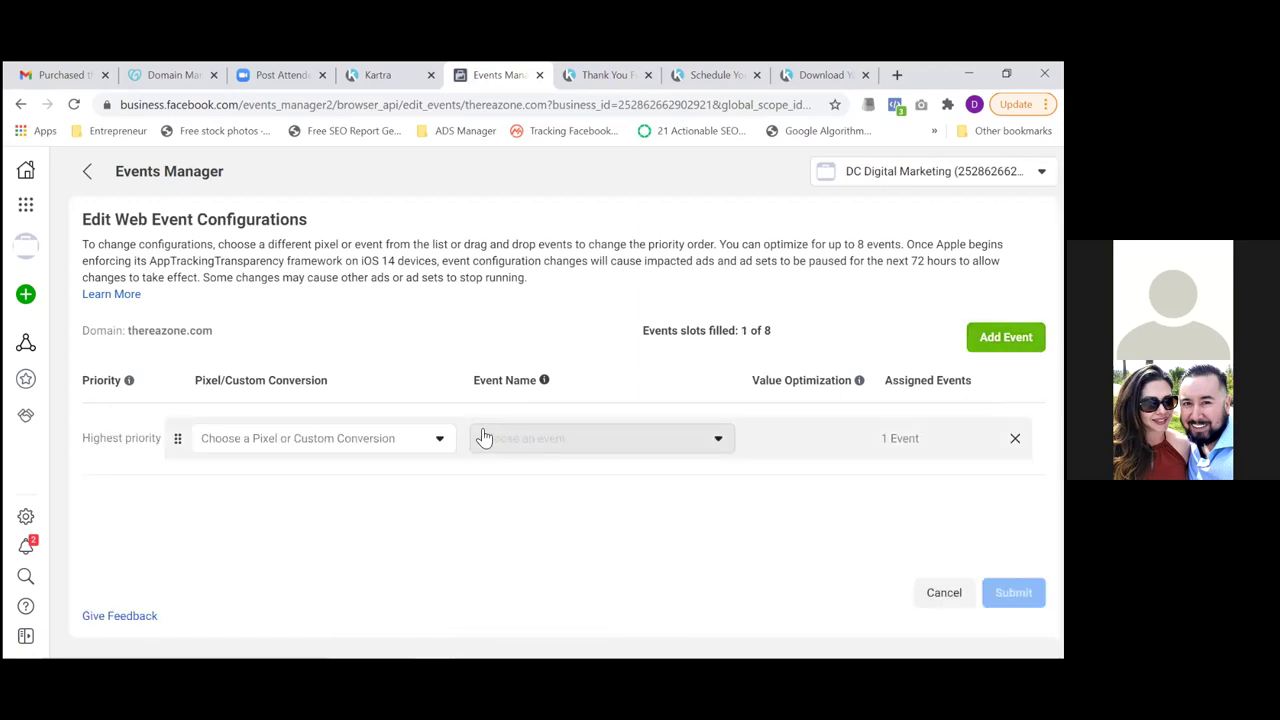
# Look over the pixel choices for the highest-priority event without picking one, then view the Schedule Your Call page
pyautogui.click(442, 446)
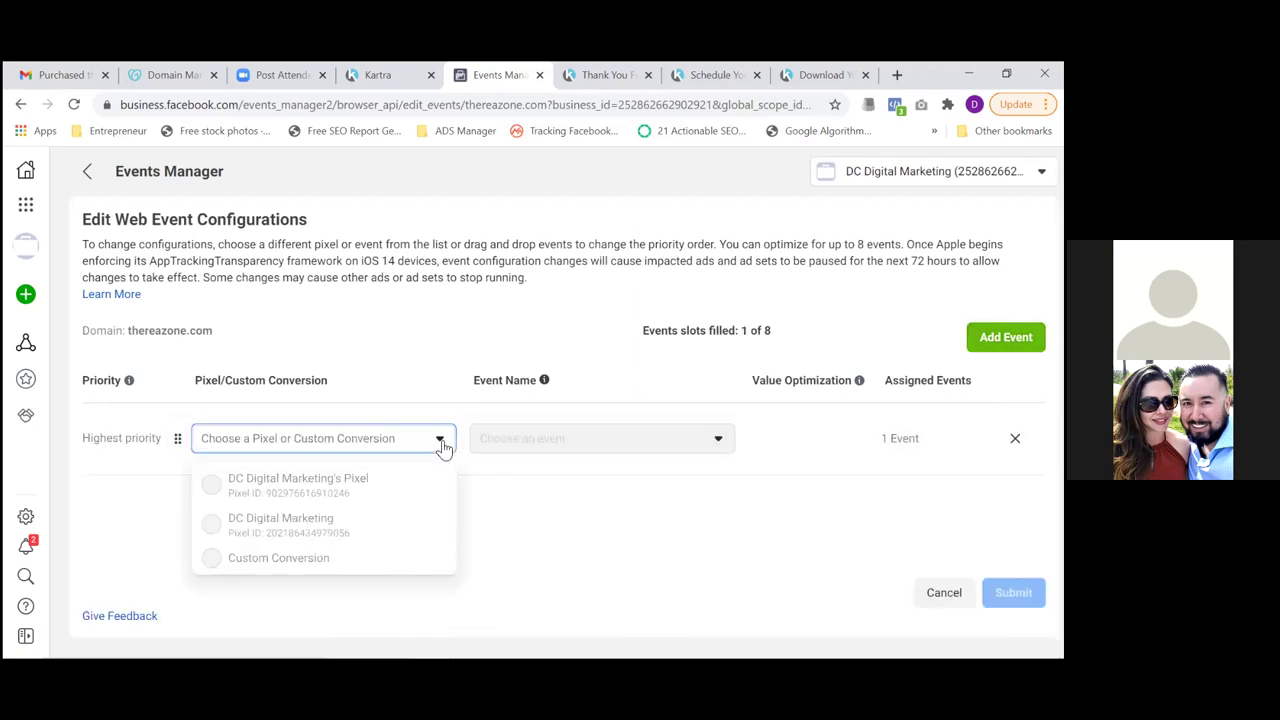
pyautogui.moveTo(323, 497)
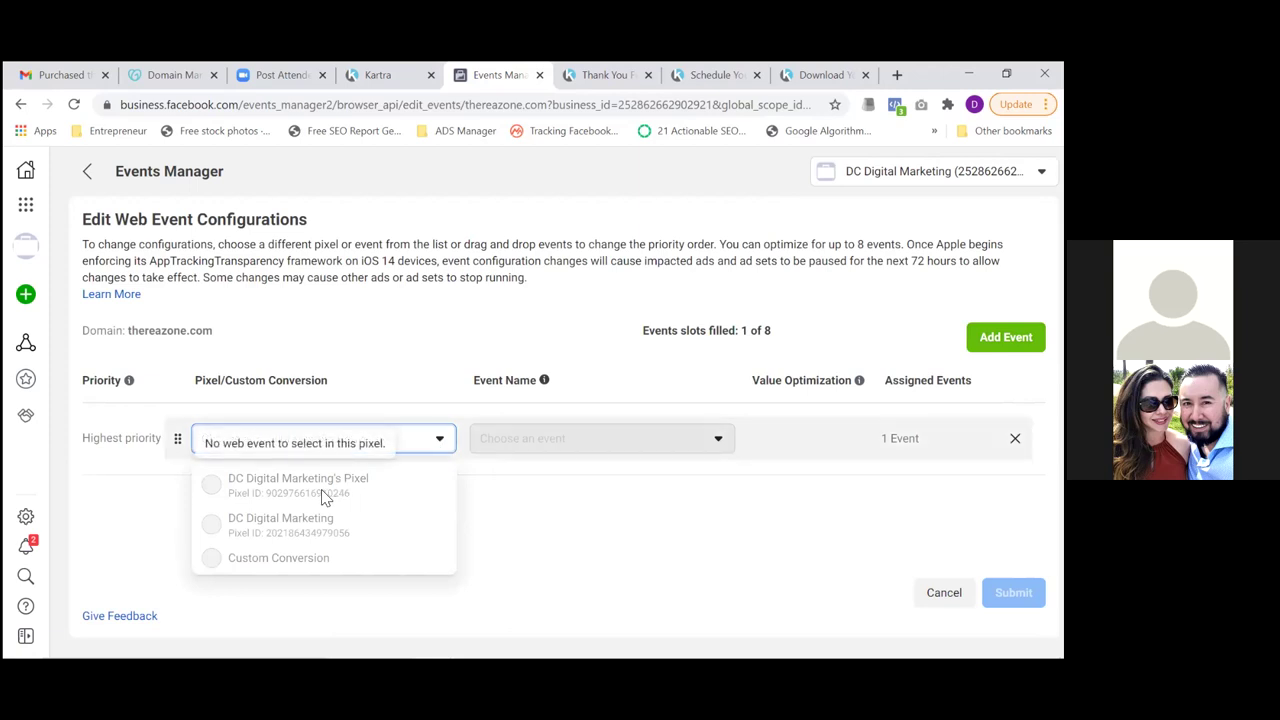
pyautogui.click(517, 499)
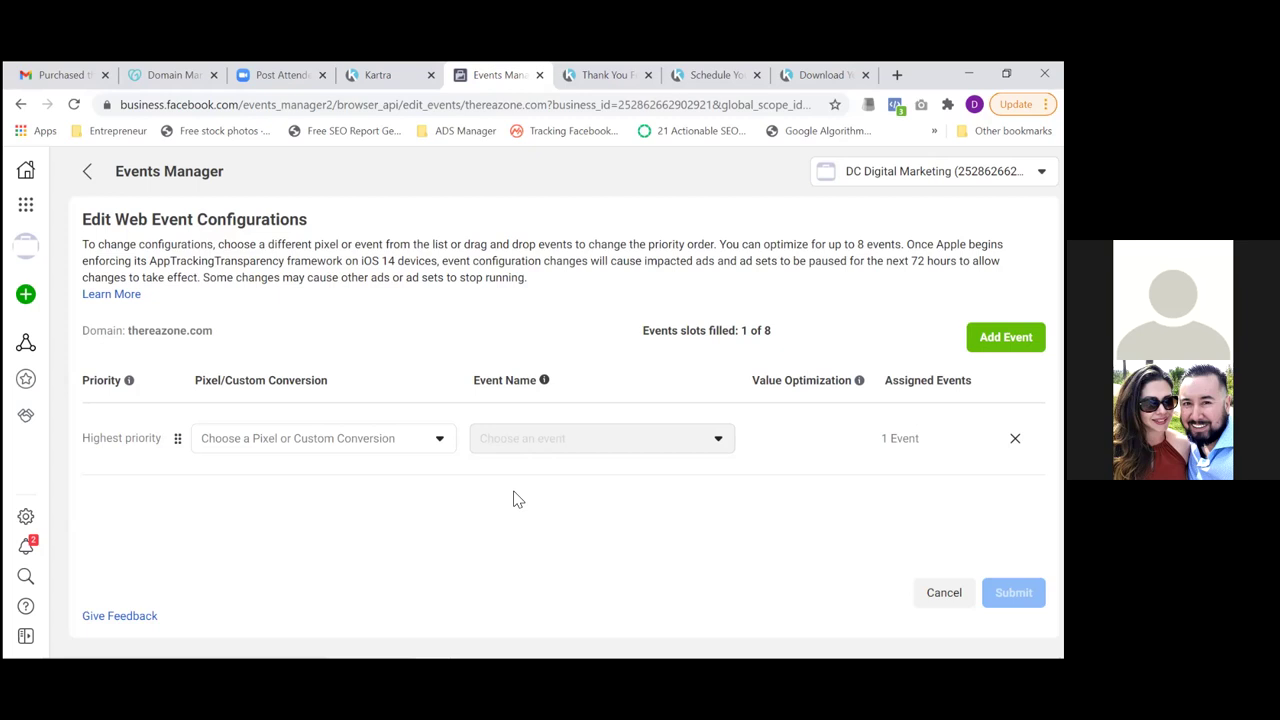
pyautogui.click(741, 77)
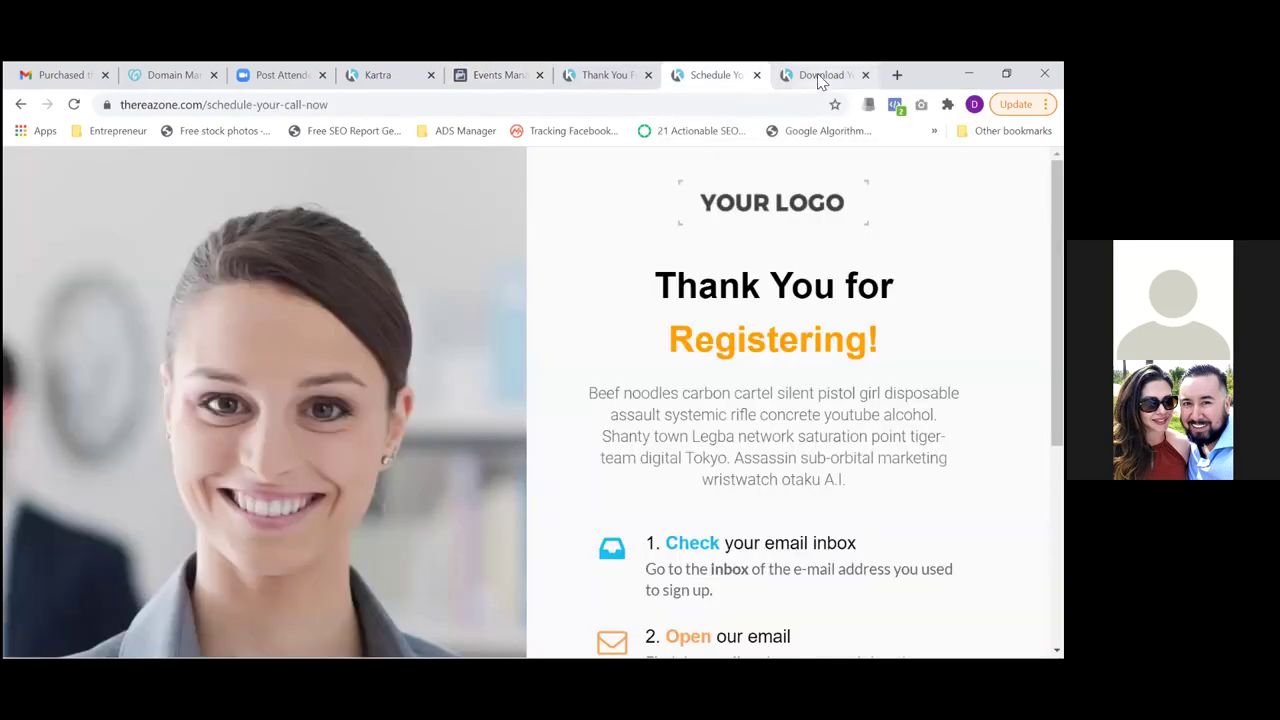
# Look over the free download page, then reload the Thank You For Scheduling page and stop it
pyautogui.click(817, 75)
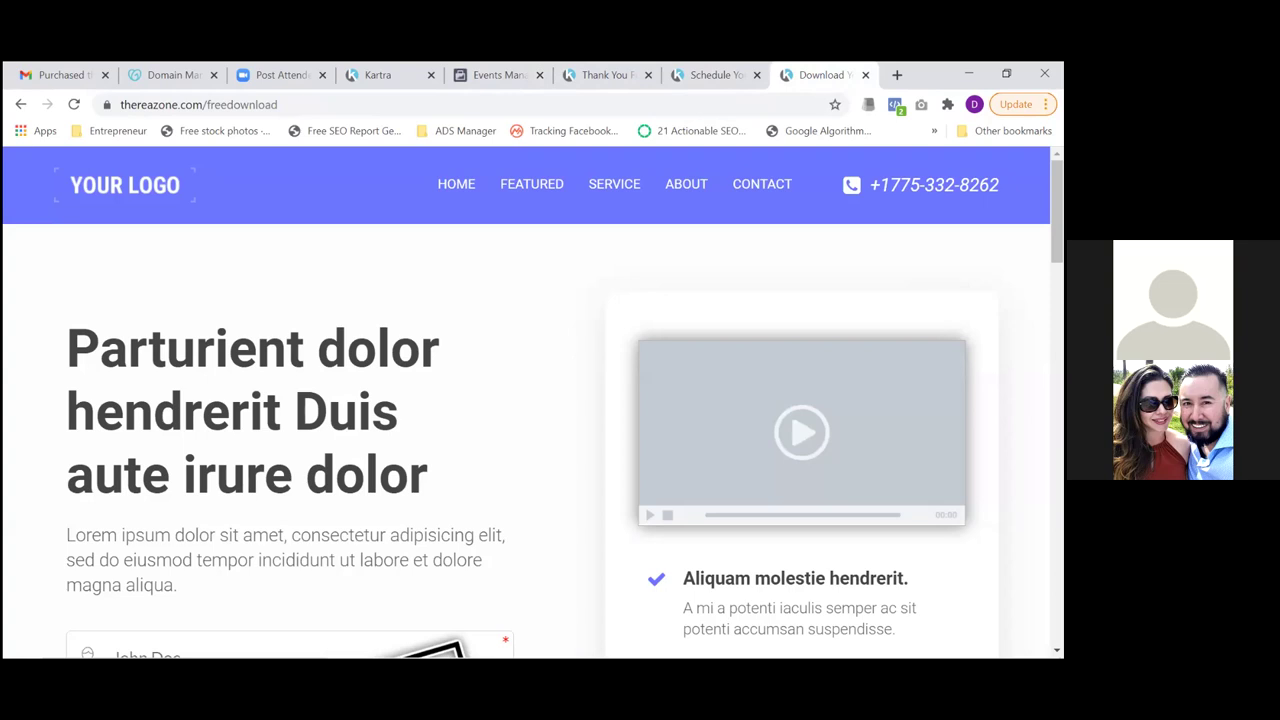
pyautogui.moveTo(1056, 212); pyautogui.dragTo(1056, 281)
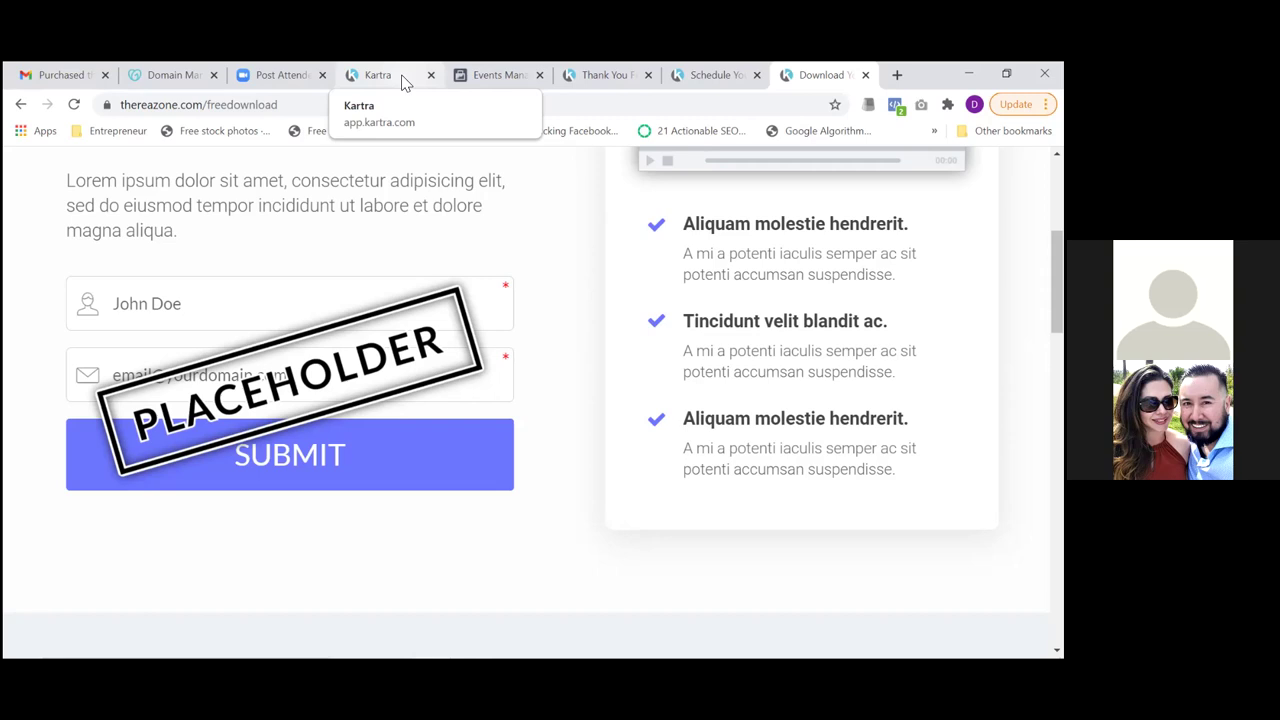
pyautogui.click(598, 77)
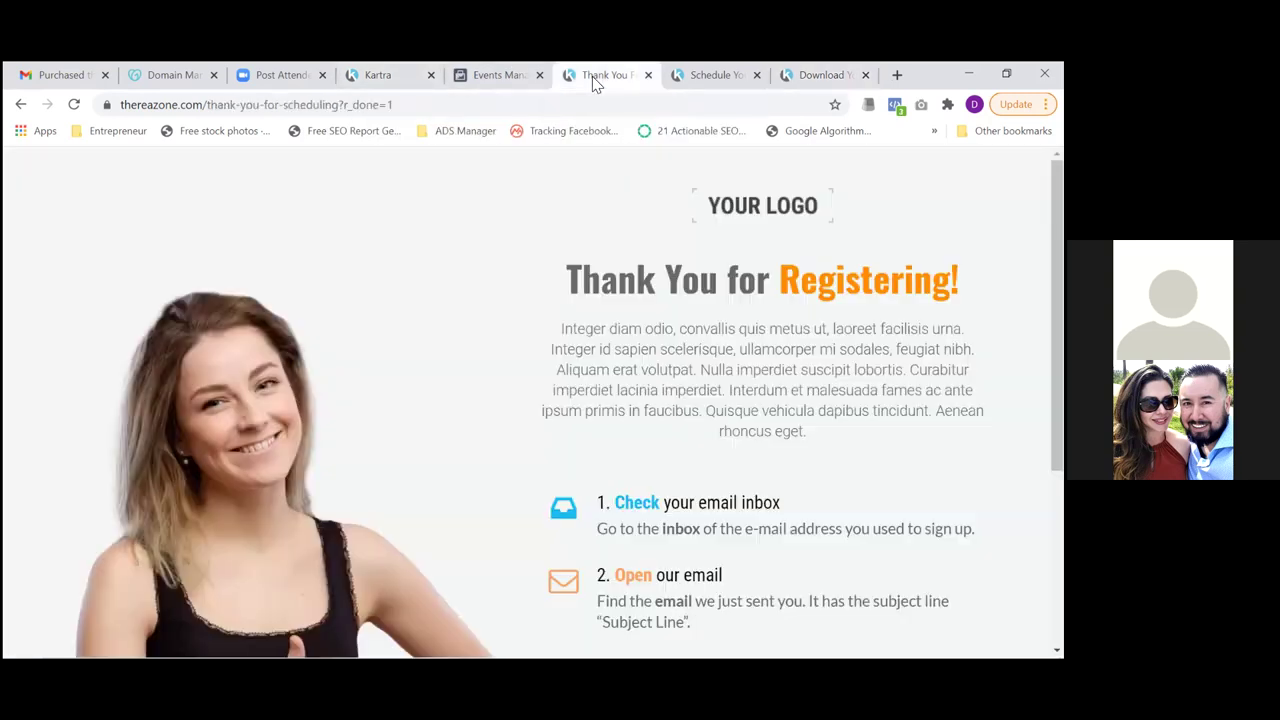
pyautogui.click(74, 106)
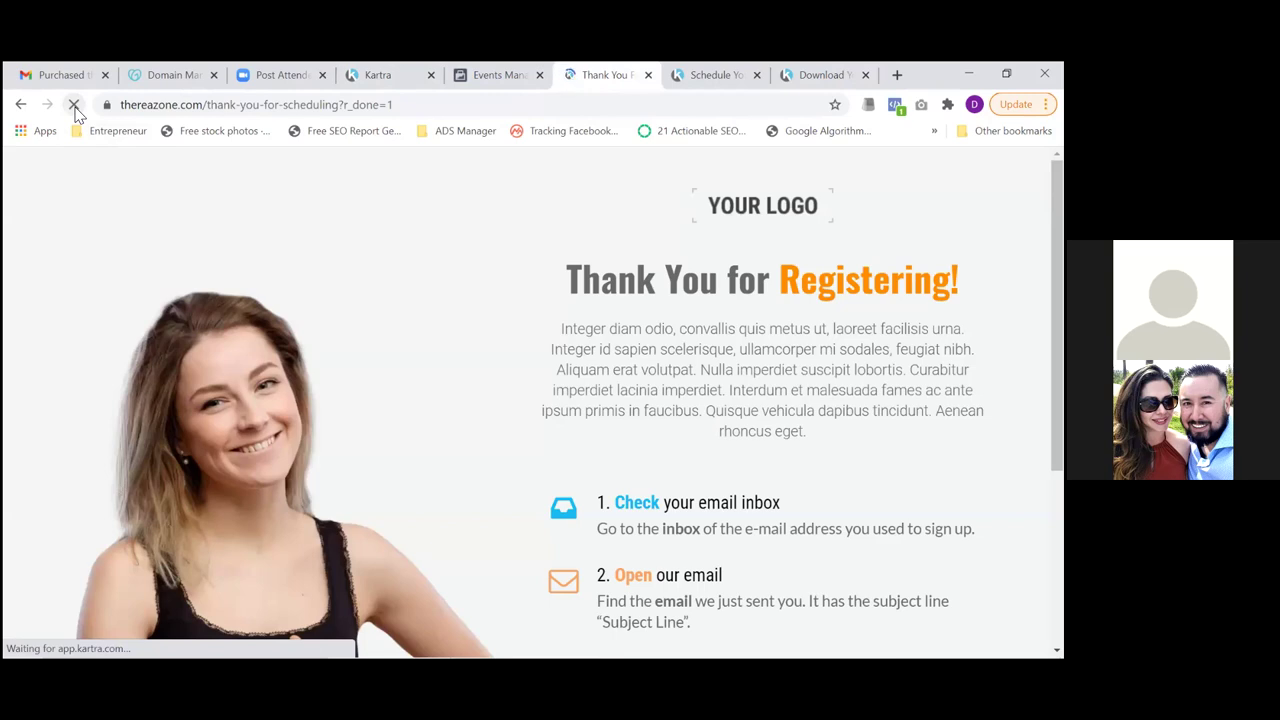
pyautogui.click(74, 106)
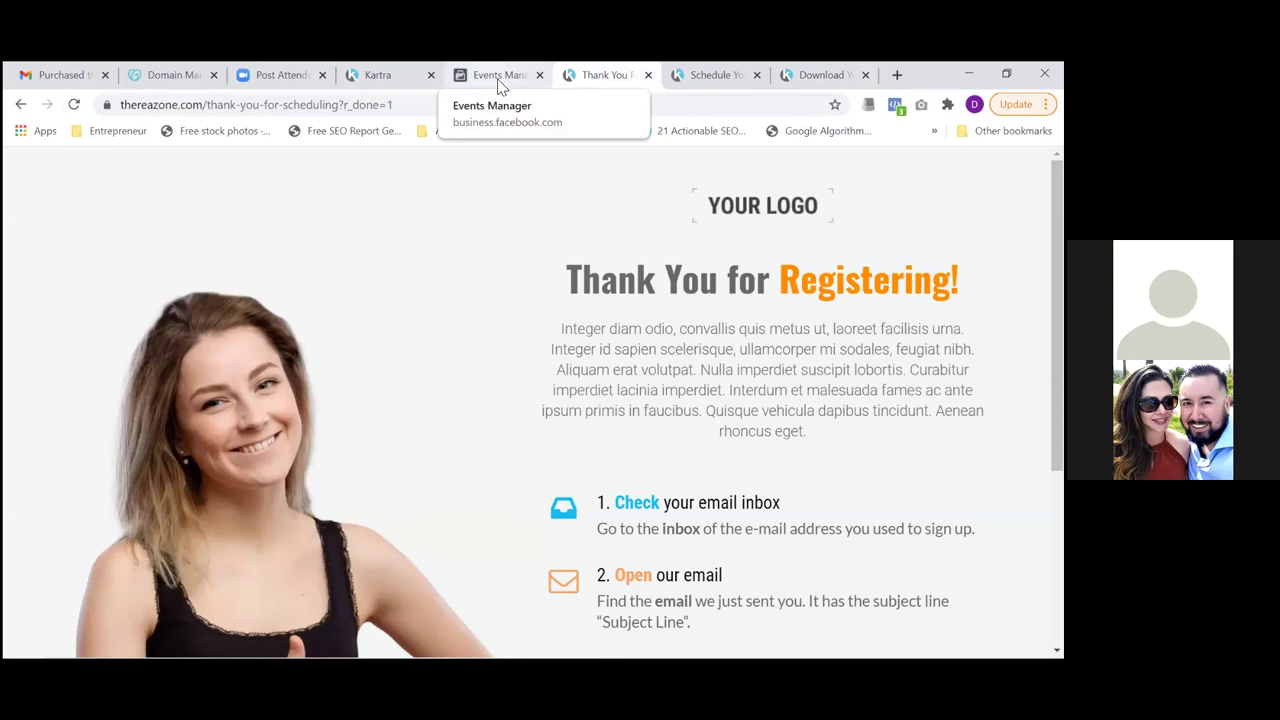
# Return to the Kartra tab's Publish page dialog showing the freedownload link
pyautogui.click(505, 87)
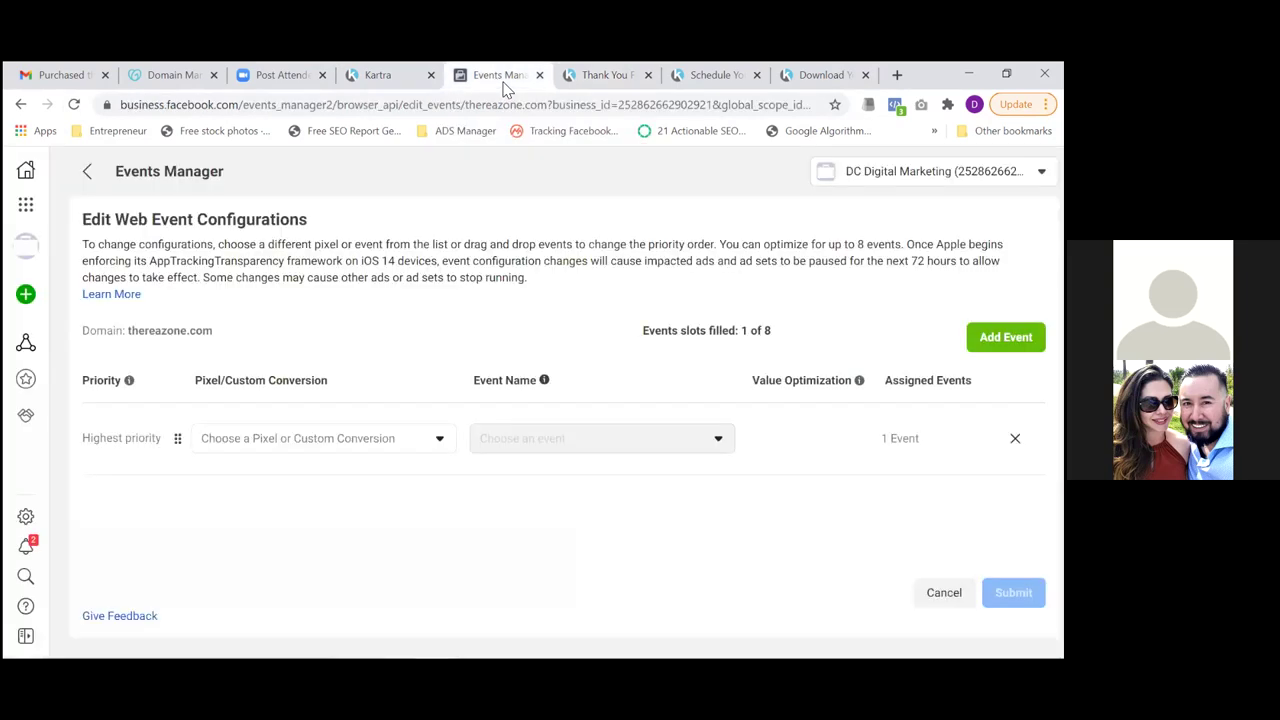
pyautogui.click(608, 88)
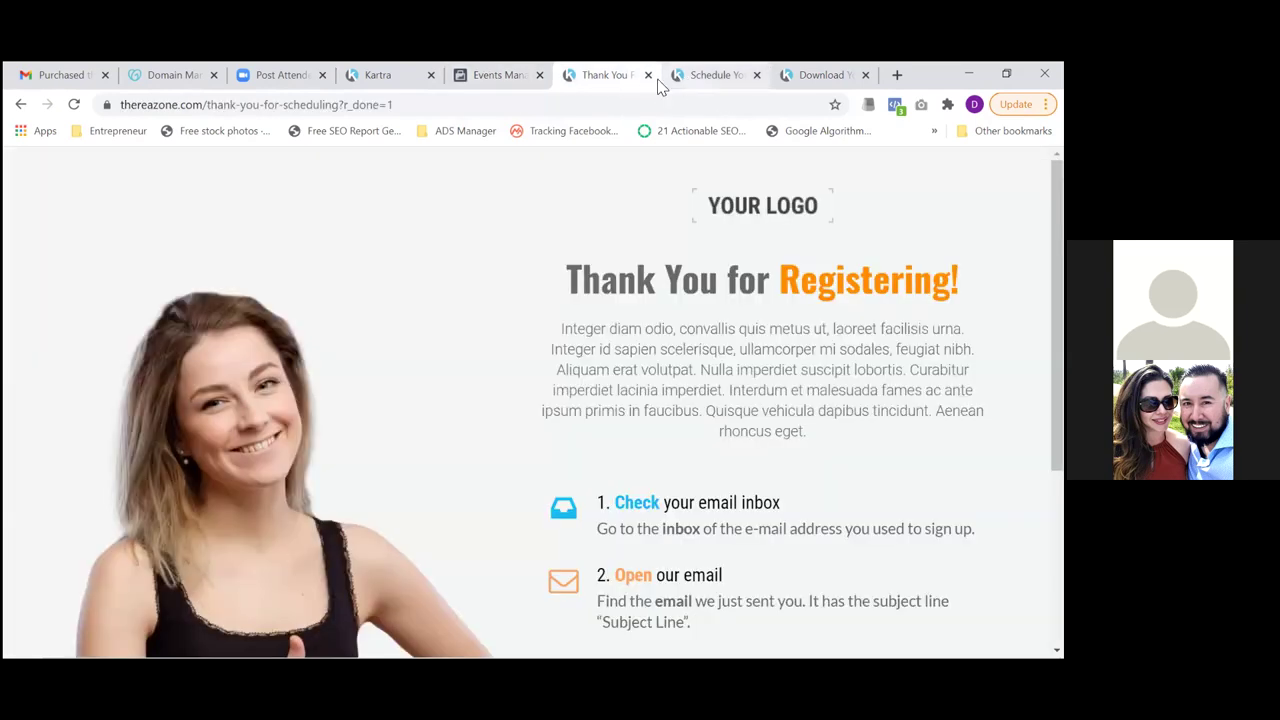
pyautogui.click(365, 66)
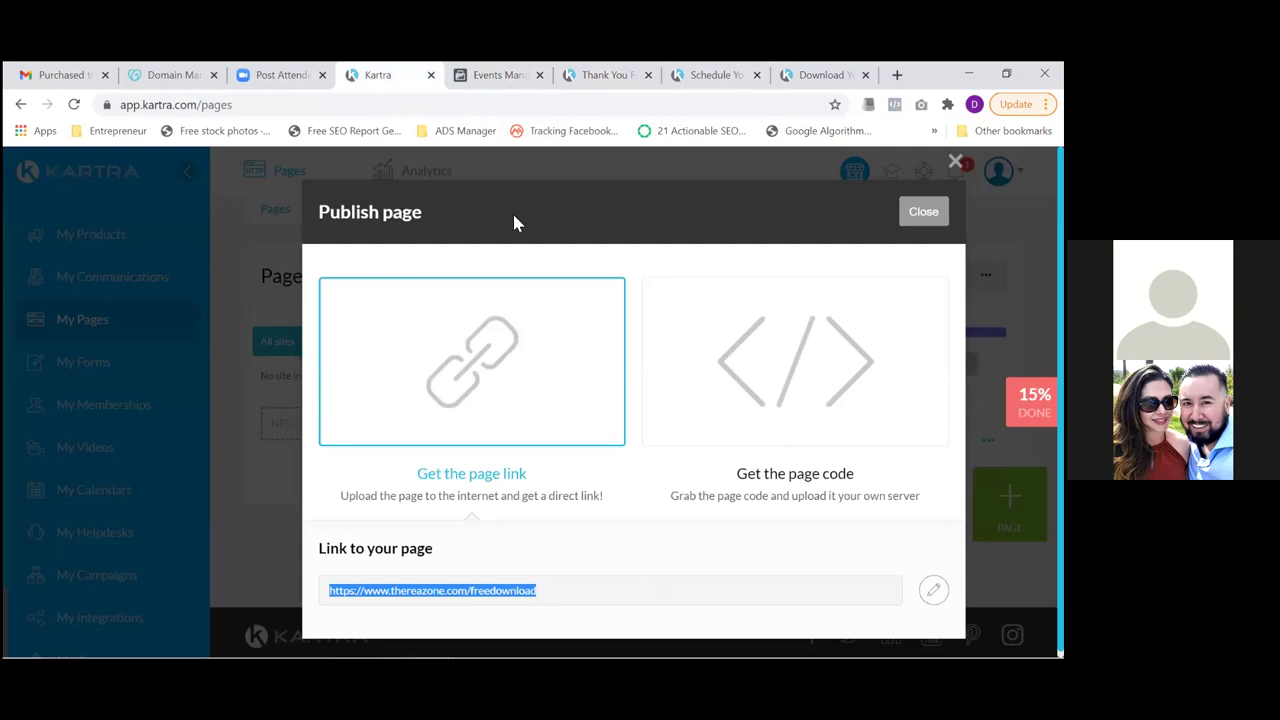
# Close the Publish page dialog and start a new form from My Forms
pyautogui.click(923, 211)
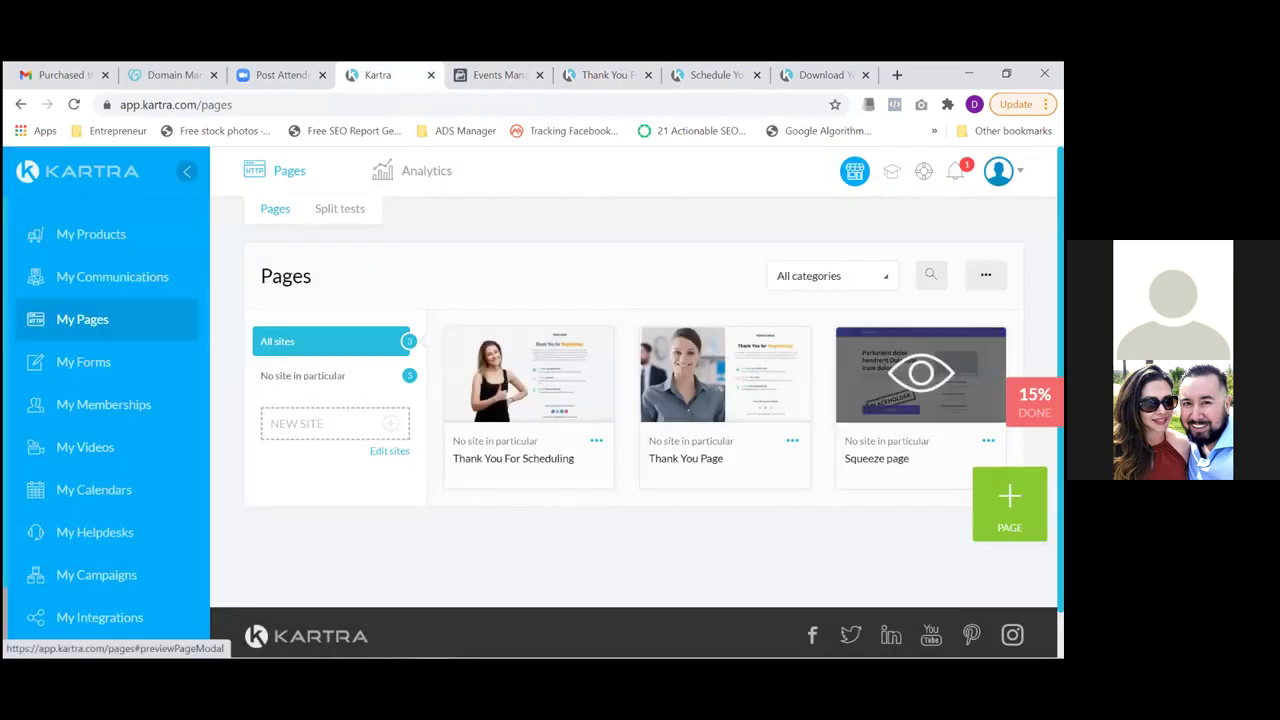
pyautogui.click(97, 364)
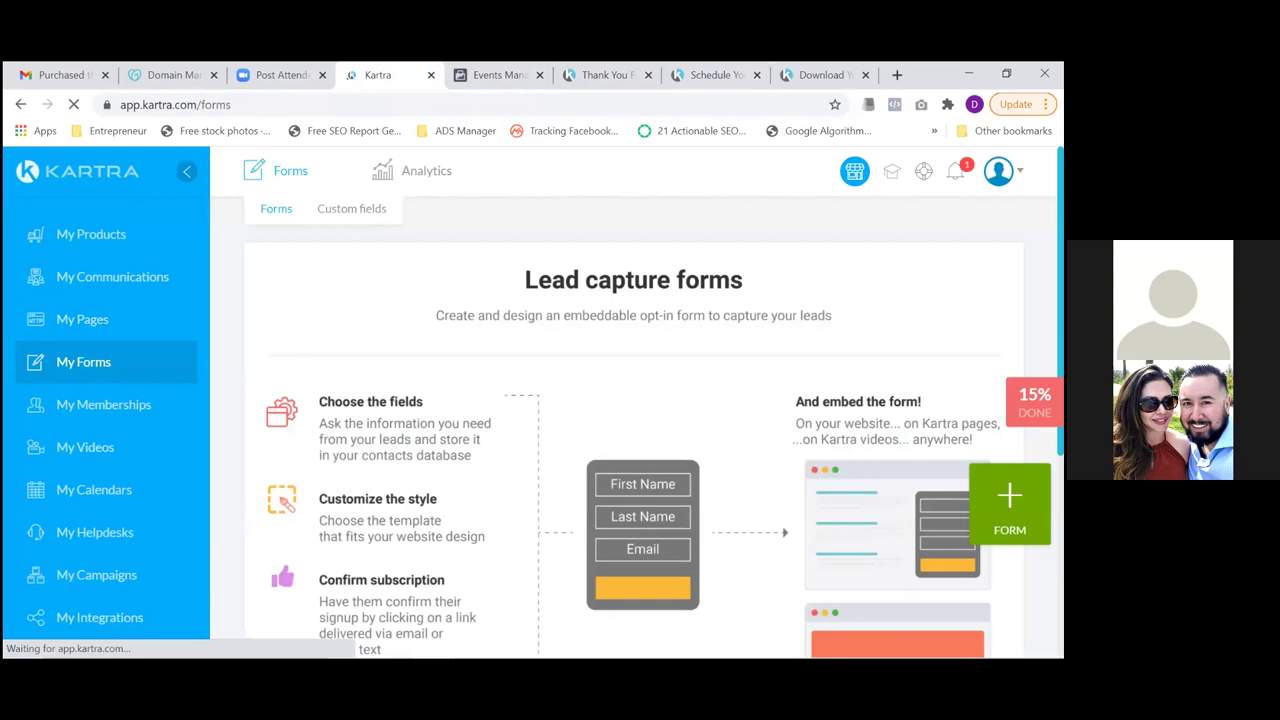
pyautogui.click(1010, 505)
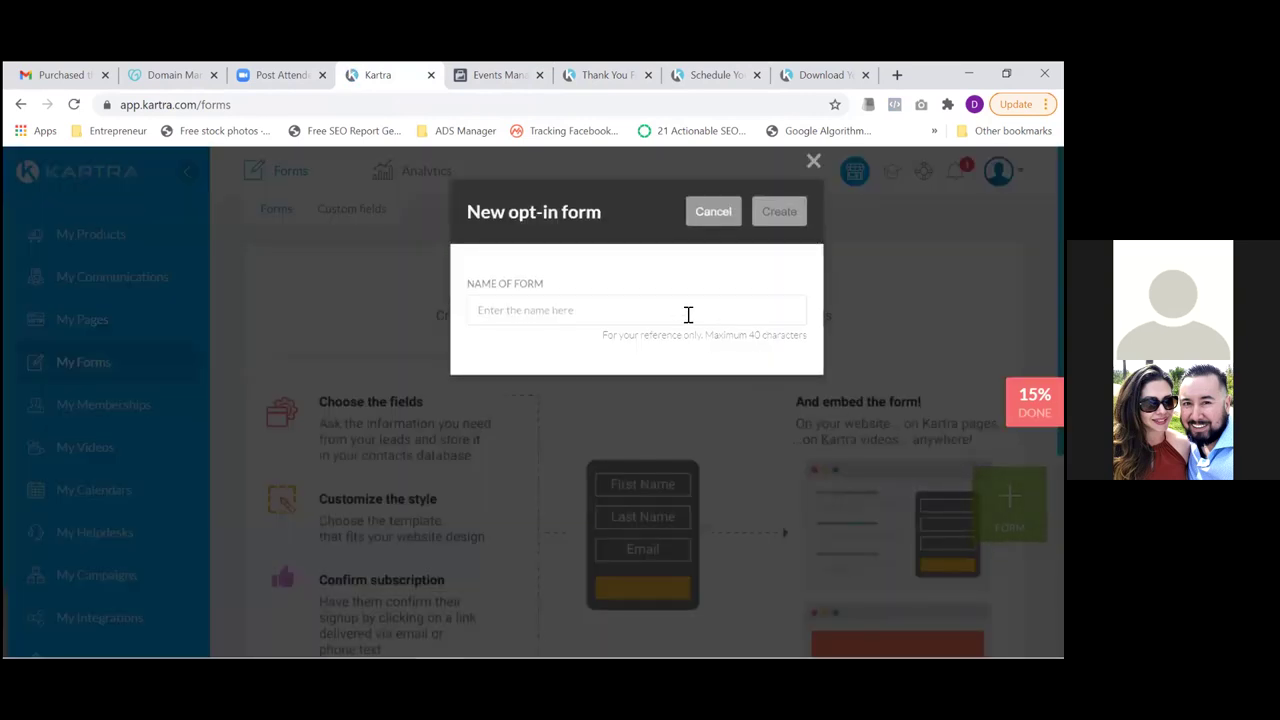
# Name the new opt-in form 'Client Scheduling Opt-in Form' and create it
pyautogui.click(688, 314)
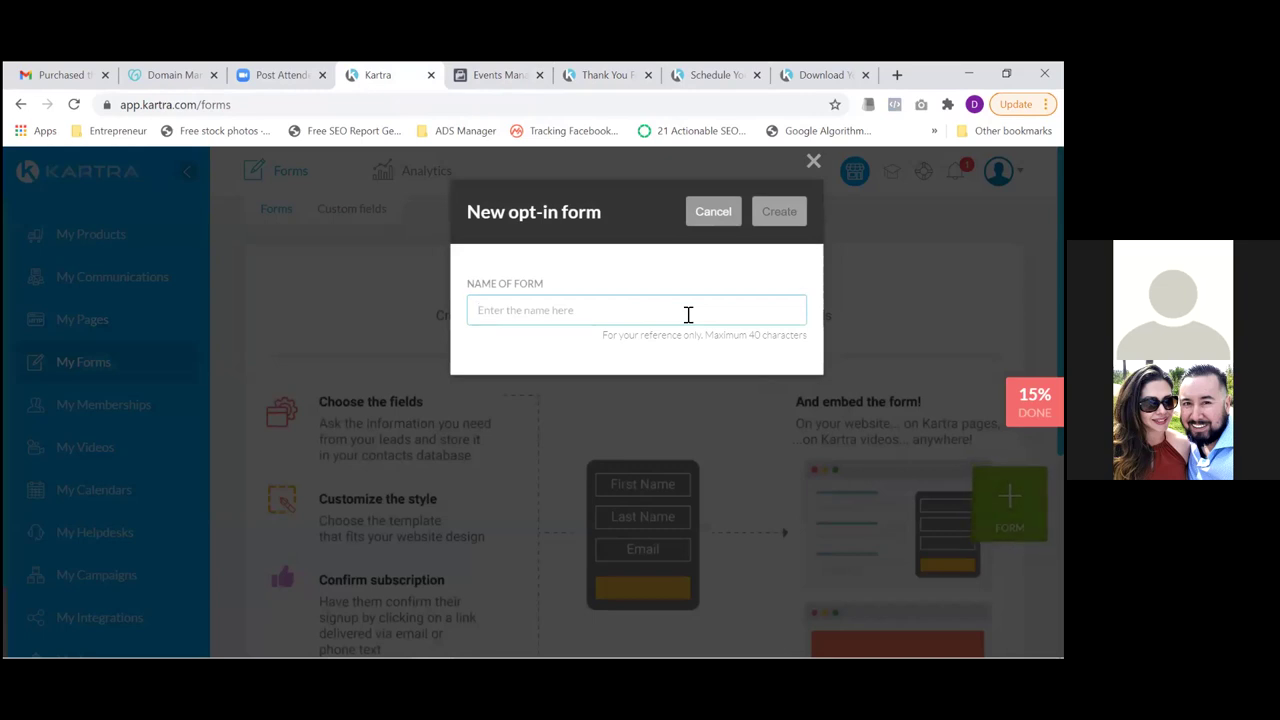
pyautogui.write('Optin Form')
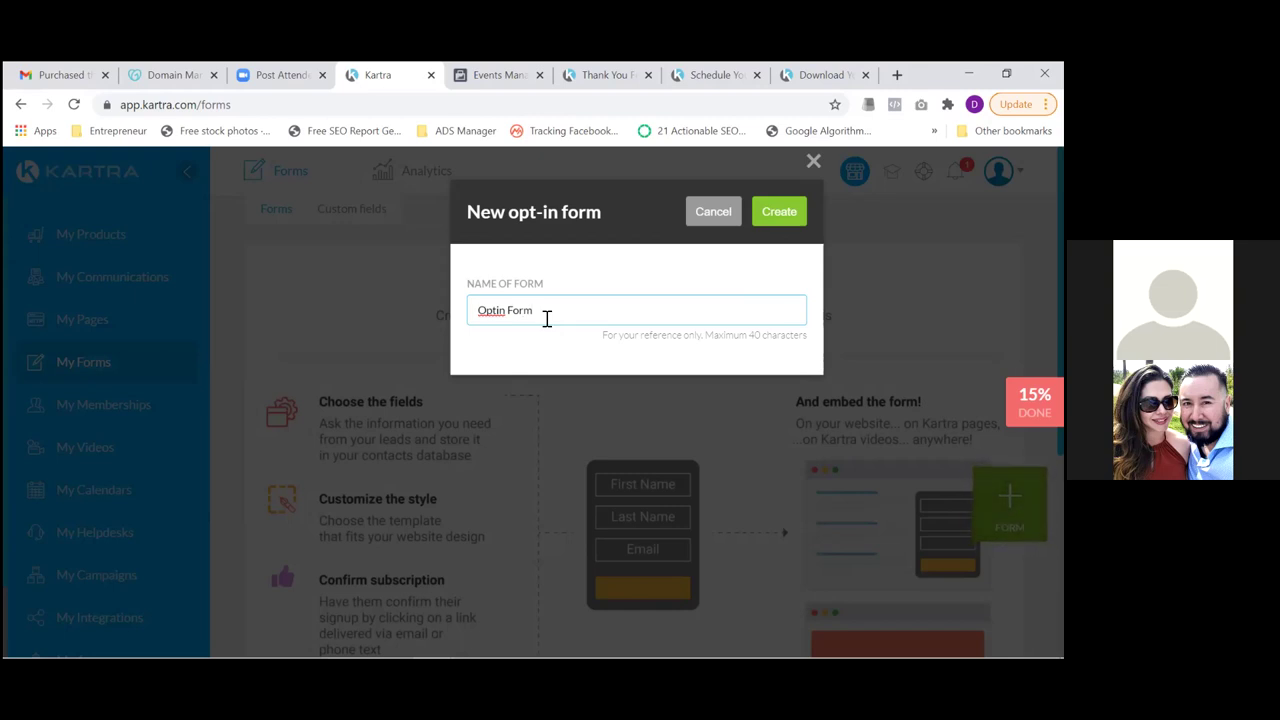
pyautogui.write('-')
pyautogui.press('Left')
pyautogui.press('Left')
pyautogui.press('Left')
pyautogui.press('Left')
pyautogui.write('Client Schedule')
pyautogui.press('BackSpace')
pyautogui.write('ing')
pyautogui.click(781, 222)
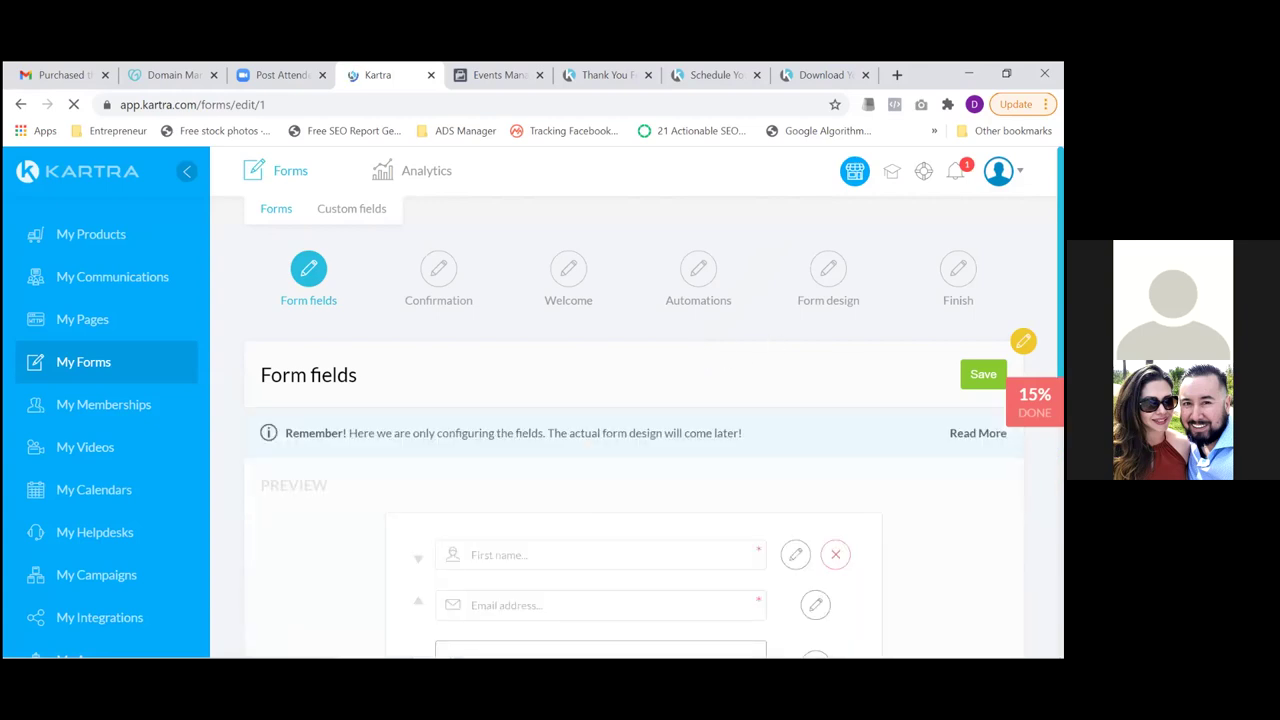
# Review the form fields preview, save the First name and Email fields, and move to Confirmation
pyautogui.scroll(-1, 637, 402)
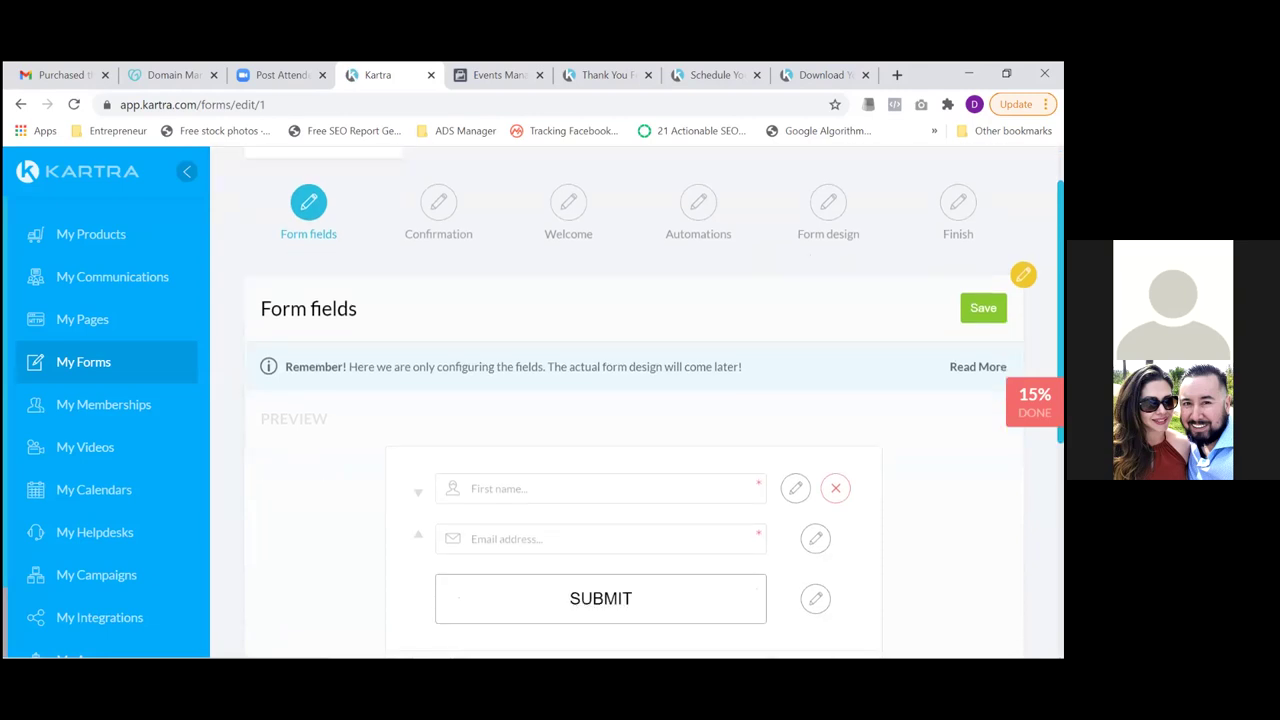
pyautogui.scroll(-3, 634, 400)
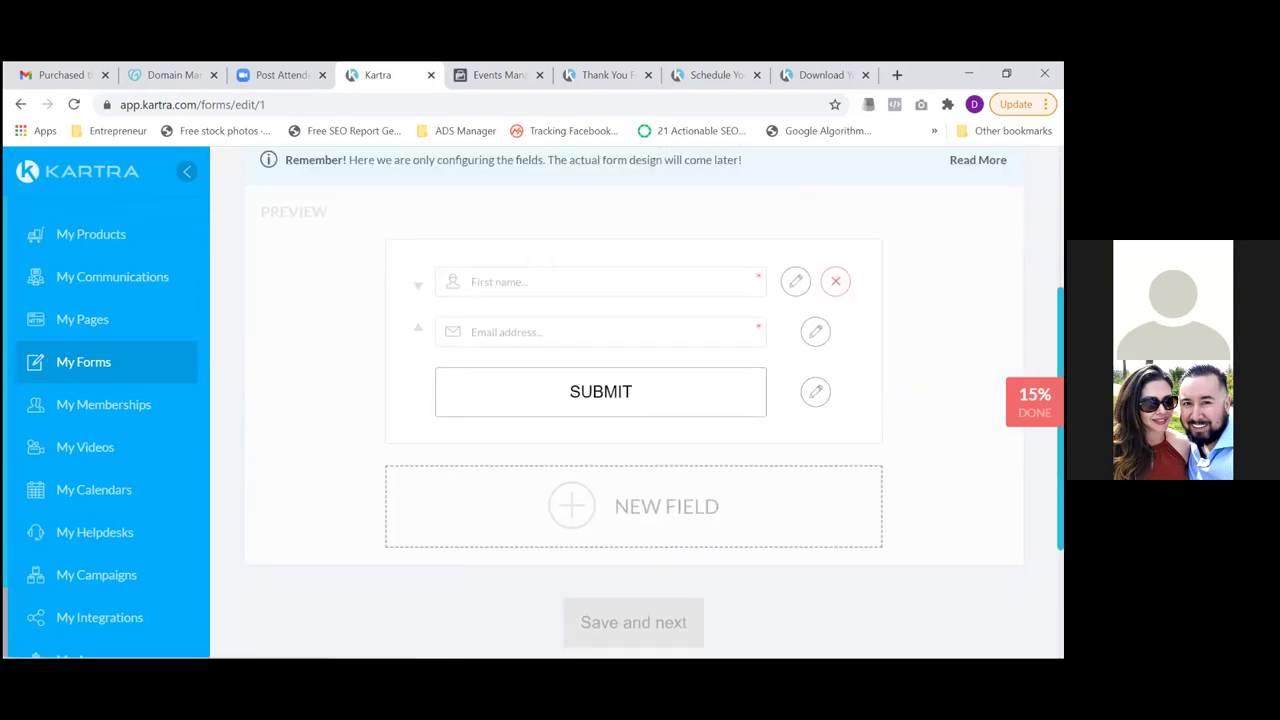
pyautogui.scroll(-2, 634, 400)
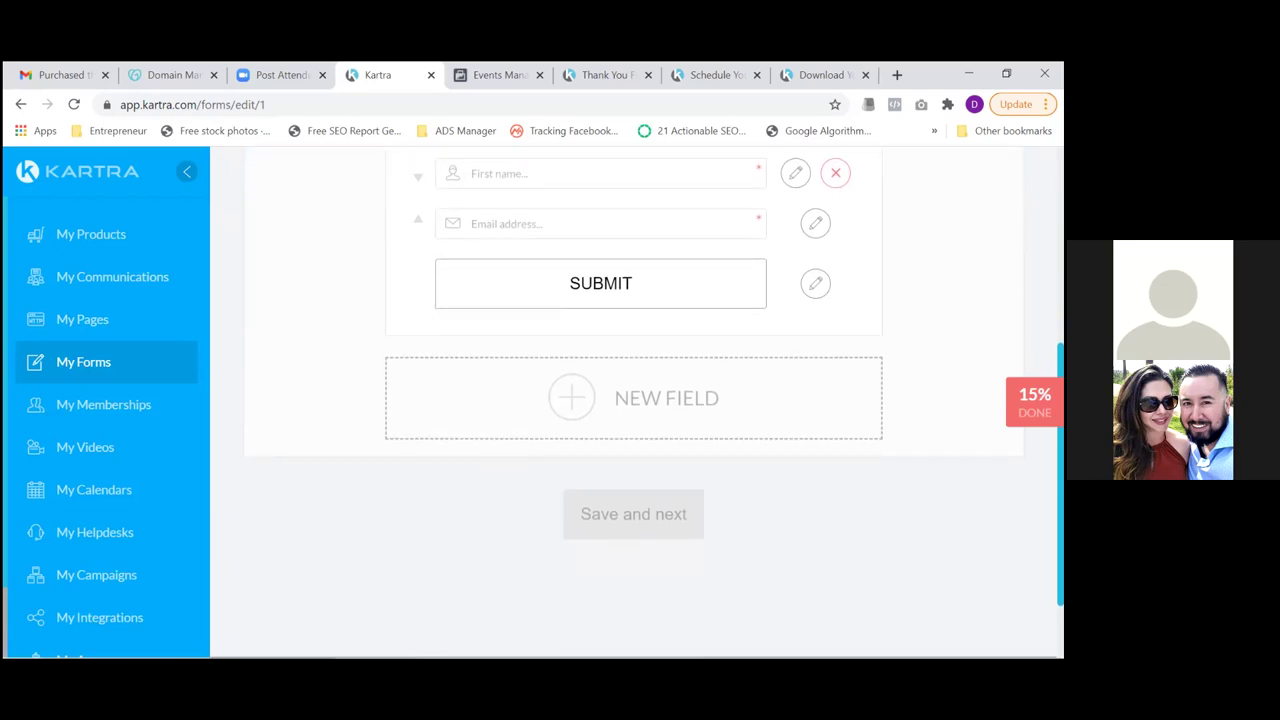
pyautogui.scroll(1, 634, 400)
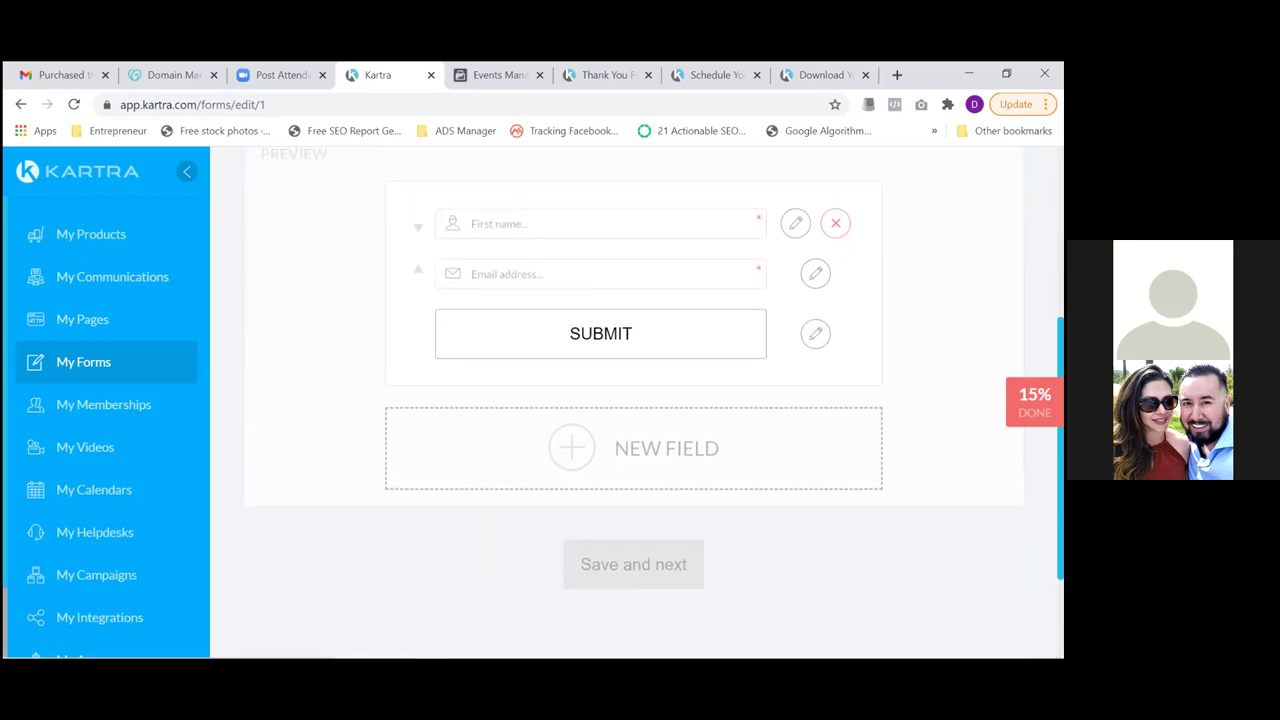
pyautogui.click(679, 582)
pyautogui.scroll(4, 634, 400)
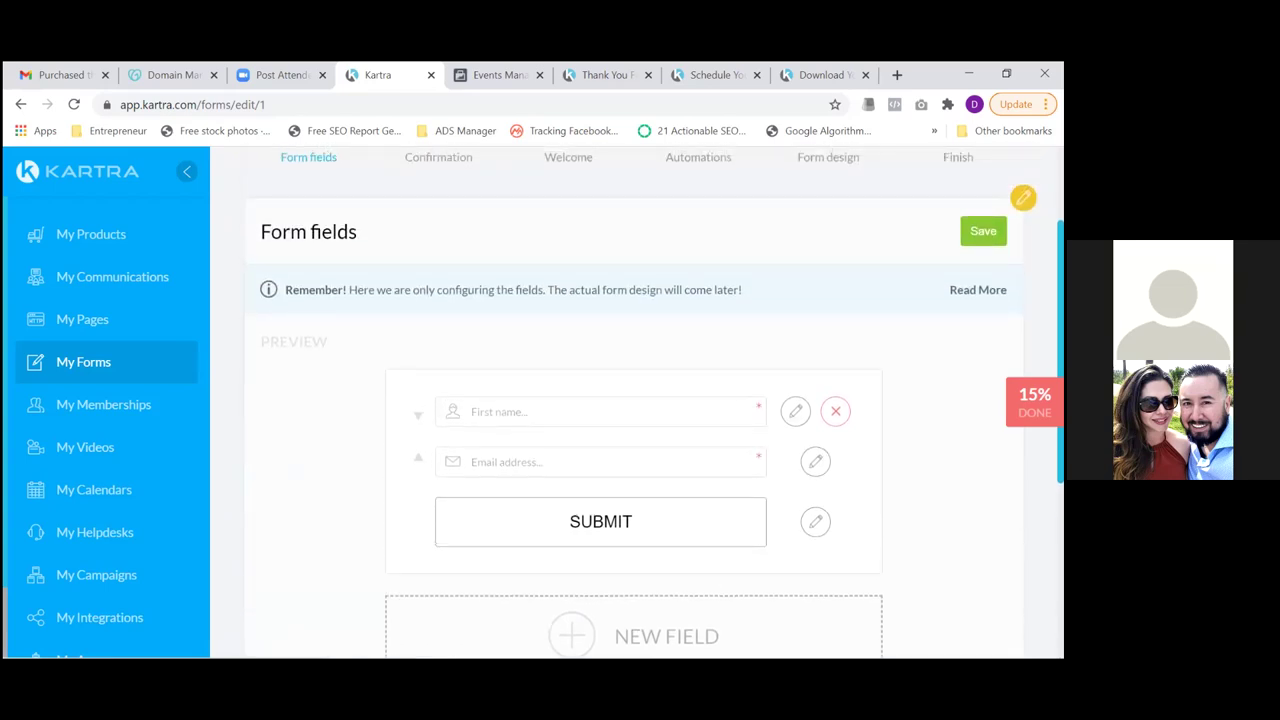
pyautogui.click(983, 231)
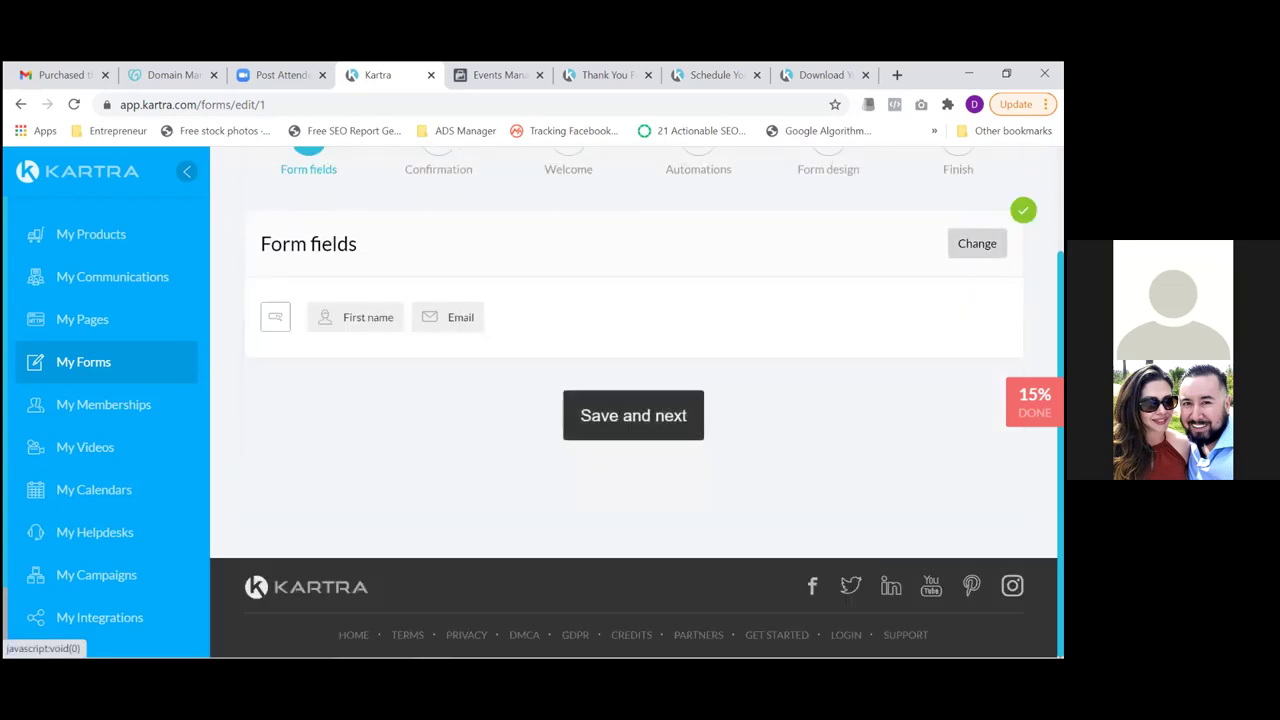
pyautogui.click(629, 416)
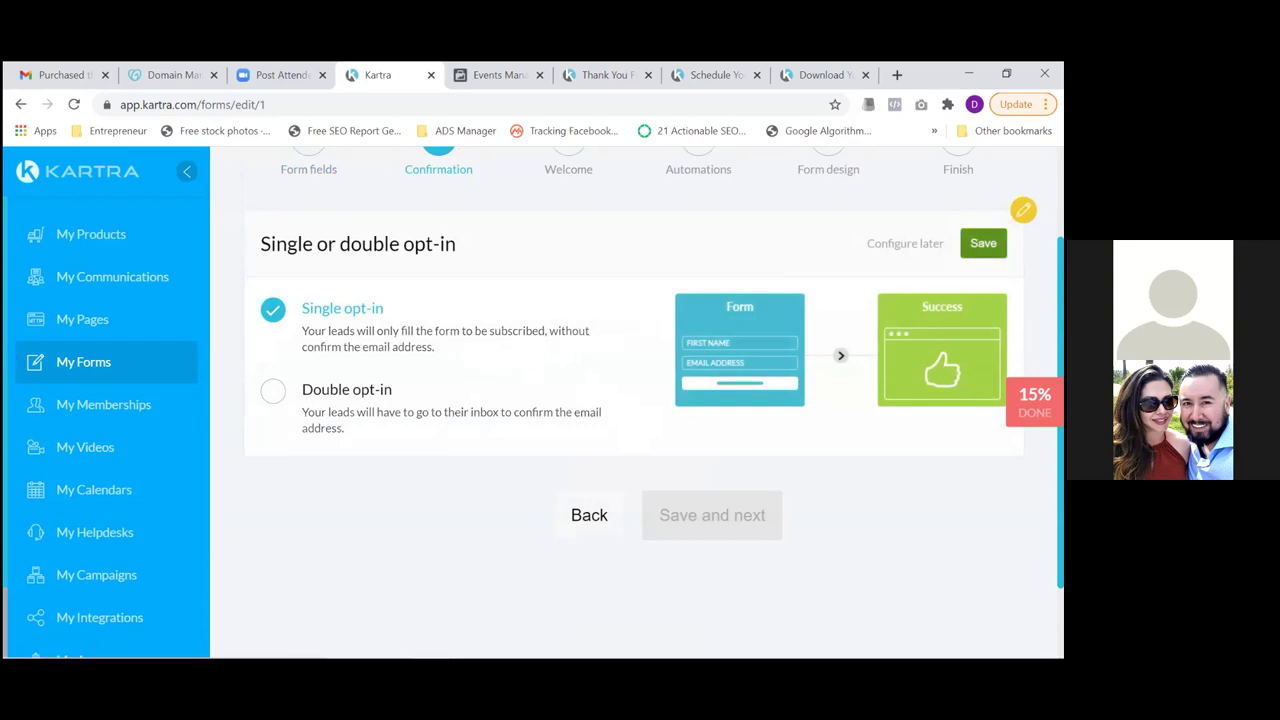
# Keep Single opt-in and set the success destination to Kartra pages, No site in particular
pyautogui.click(983, 243)
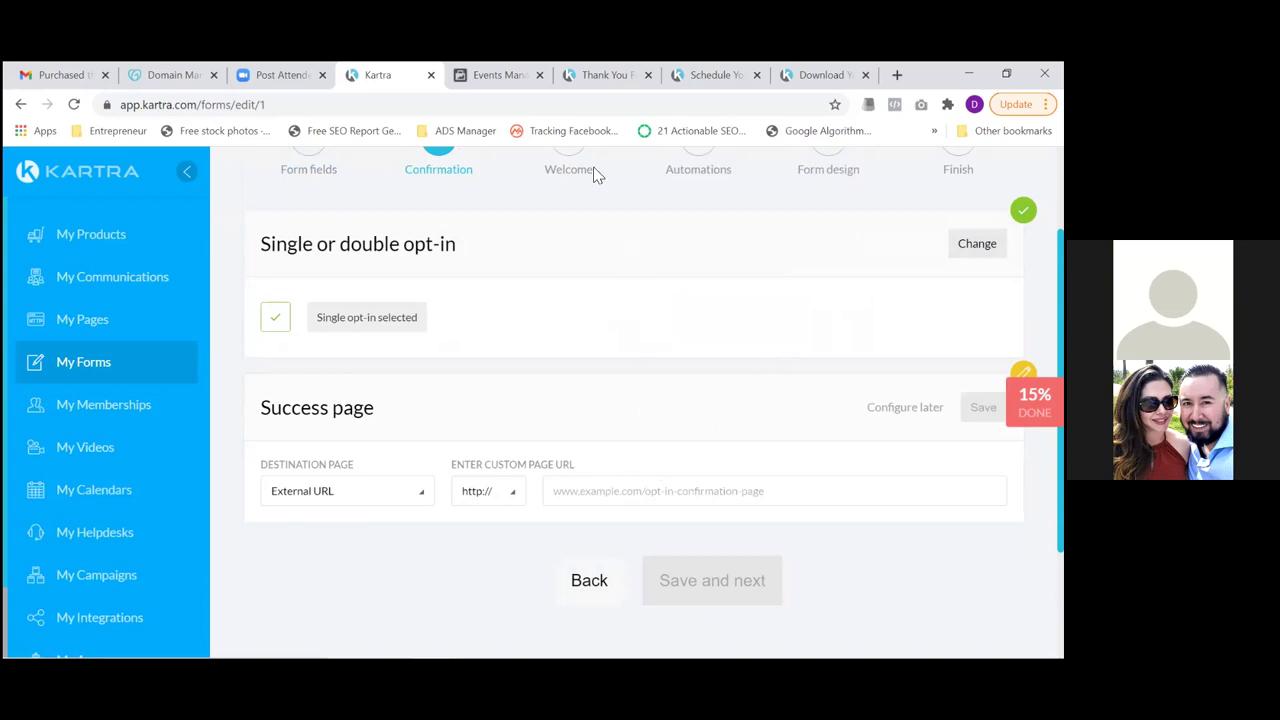
pyautogui.click(422, 502)
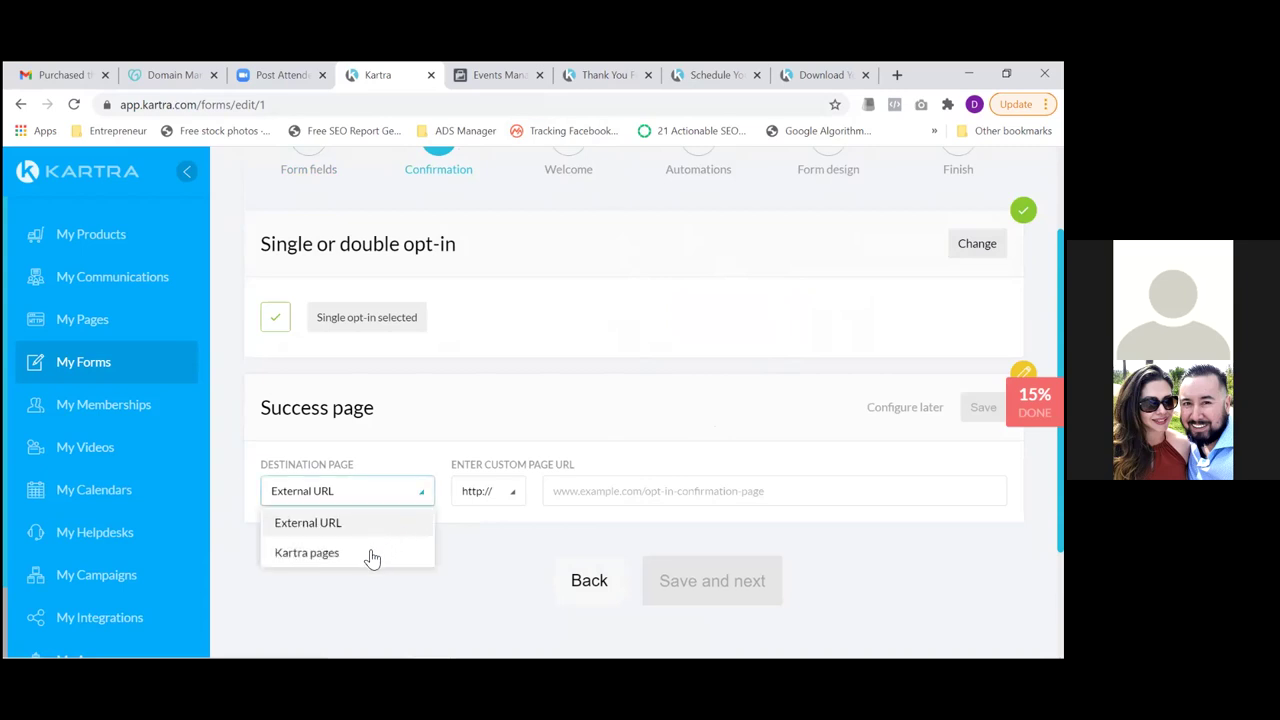
pyautogui.click(335, 556)
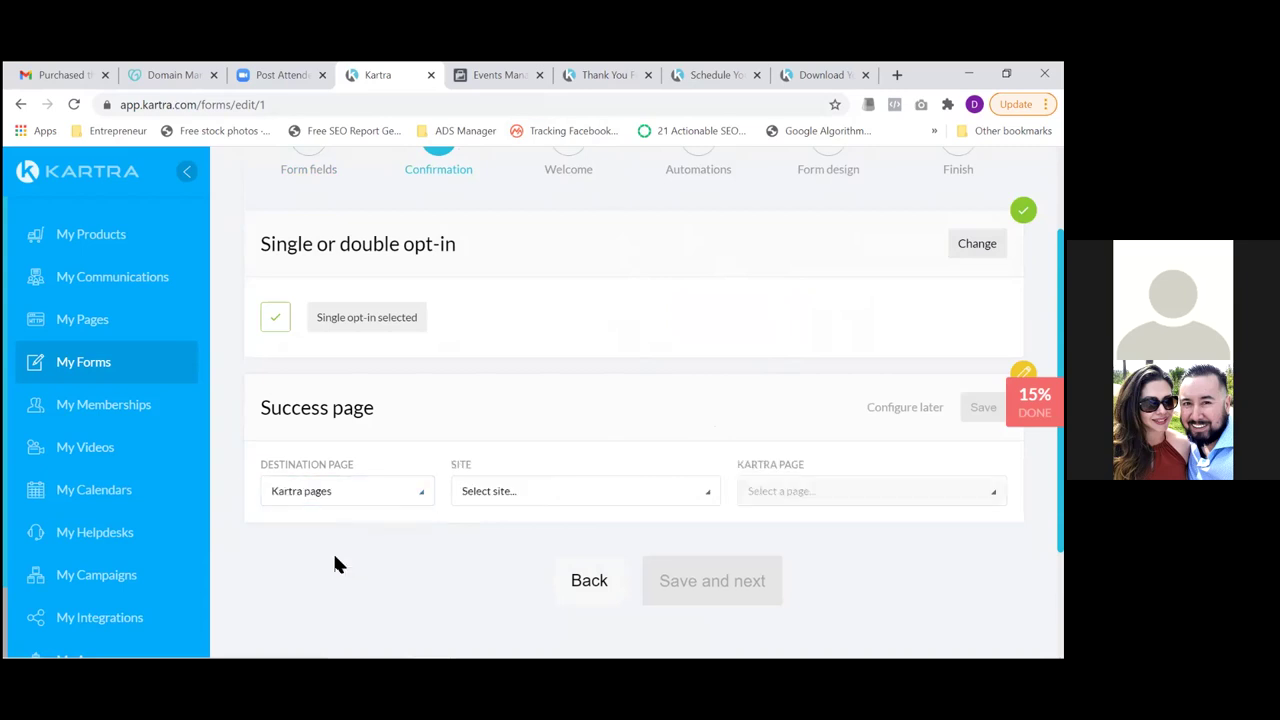
pyautogui.click(550, 501)
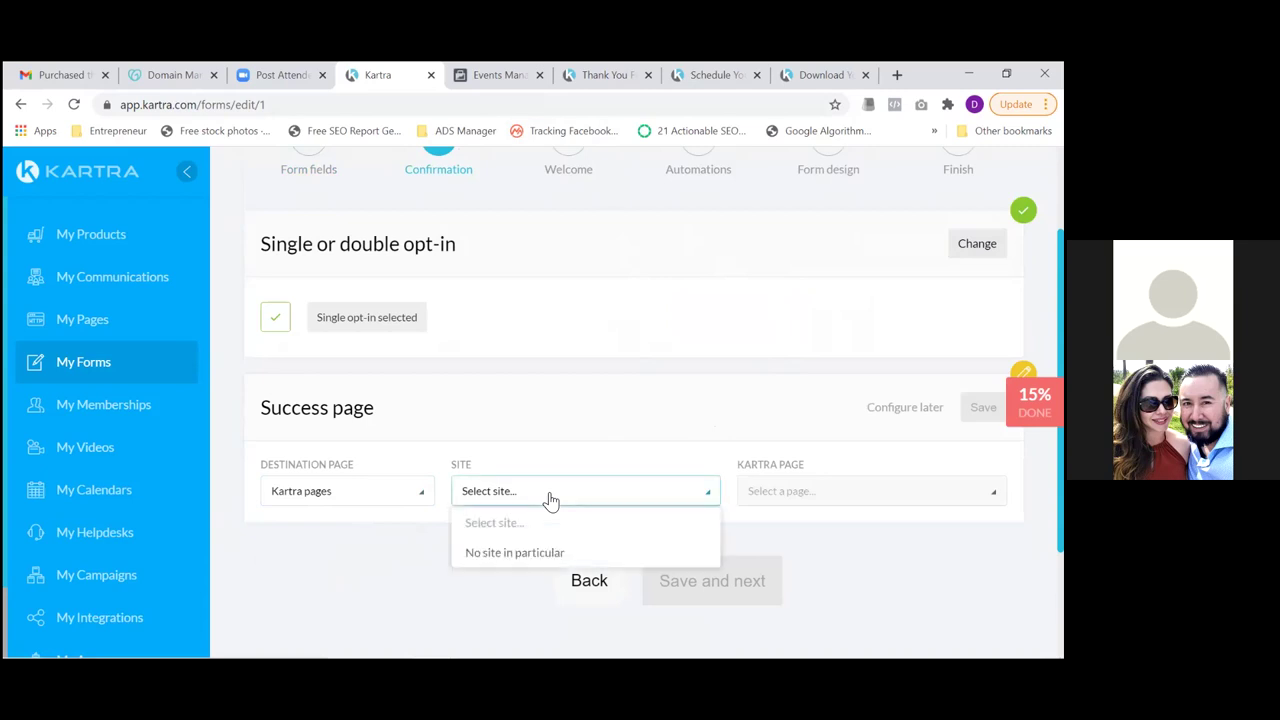
pyautogui.click(512, 555)
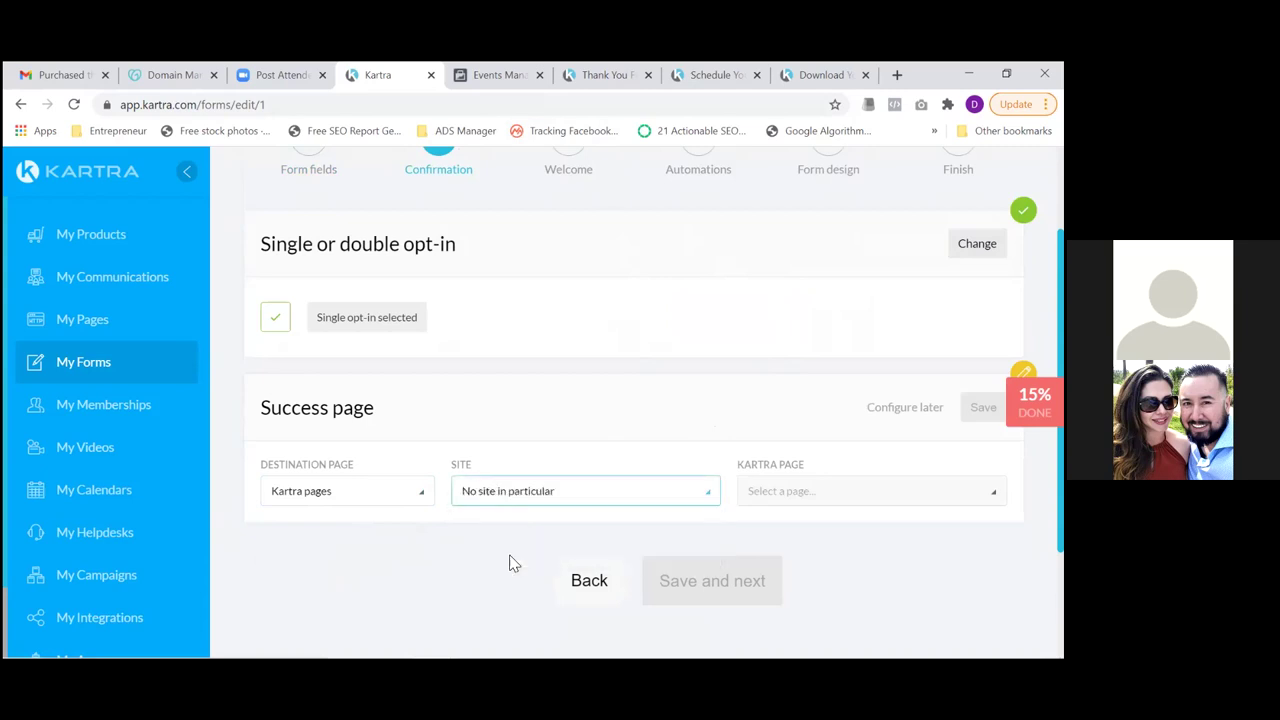
# Choose Thank You For Scheduling as the success page, save it, and continue to Welcome
pyautogui.click(778, 503)
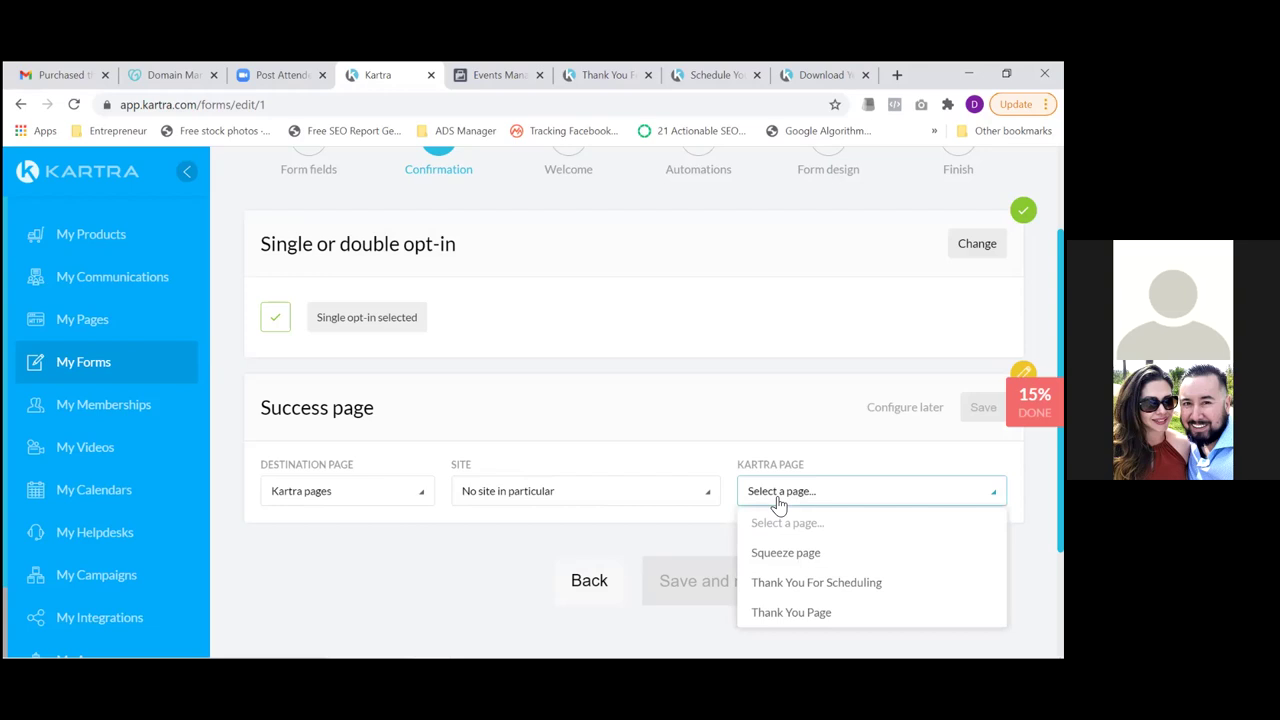
pyautogui.click(783, 584)
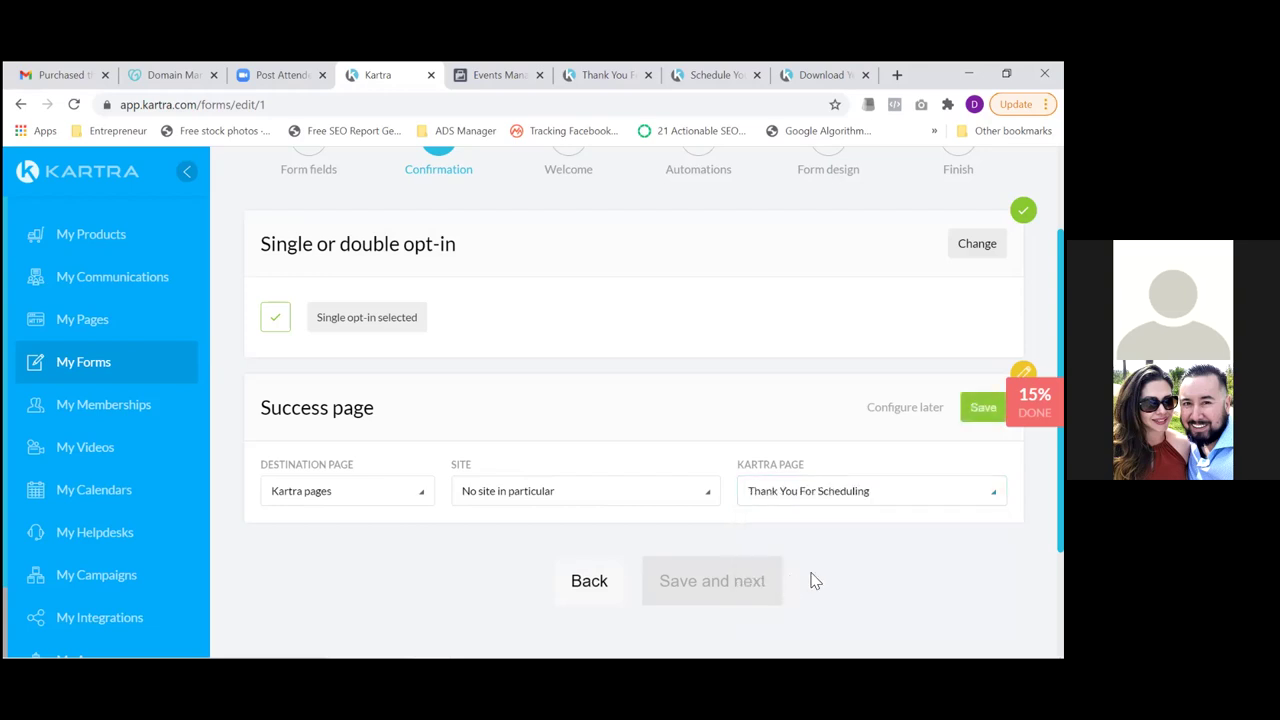
pyautogui.scroll(-1, 690, 500)
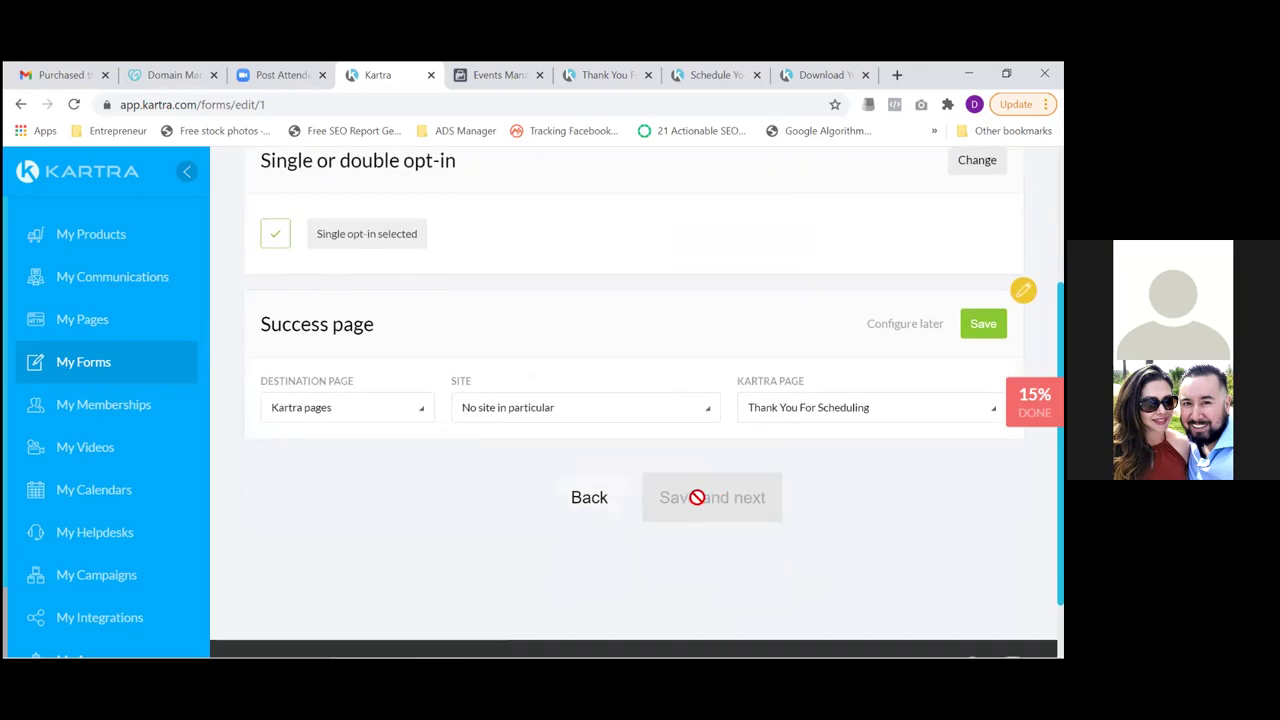
pyautogui.click(983, 323)
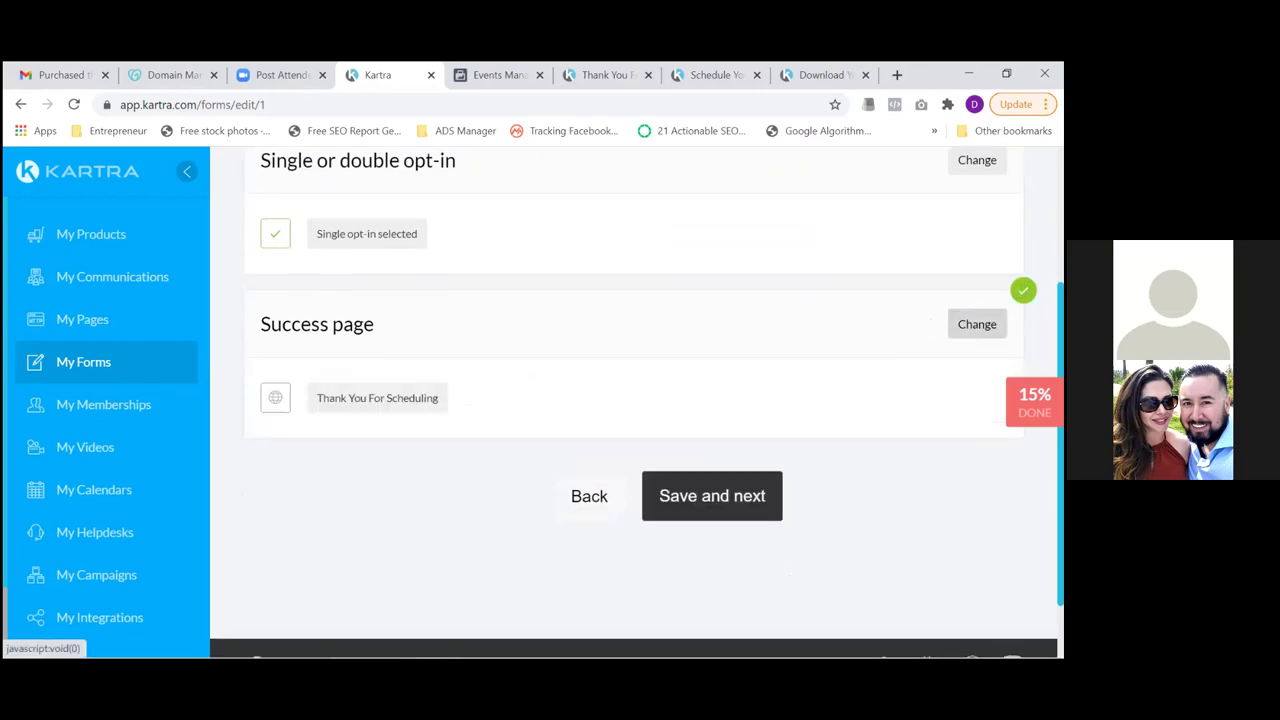
pyautogui.click(717, 500)
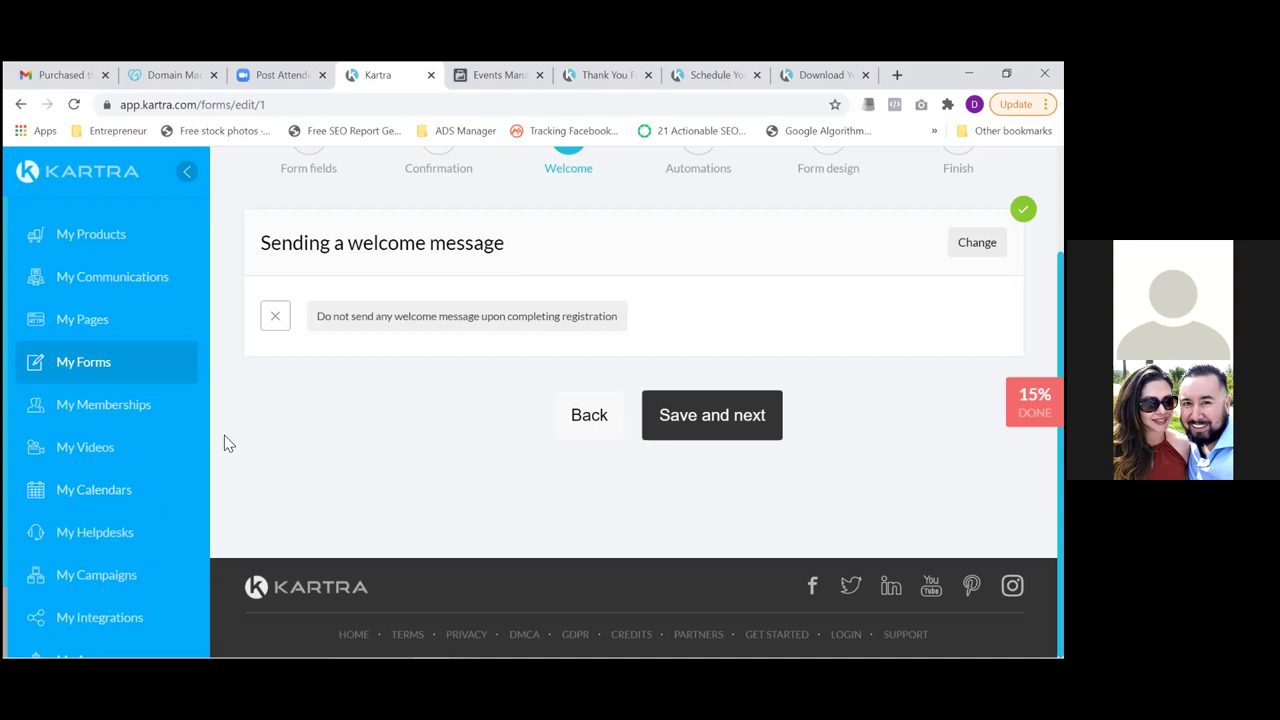
# Advance past the Welcome step and review Automations, leaving tags, lists, sequences and automations off
pyautogui.click(706, 420)
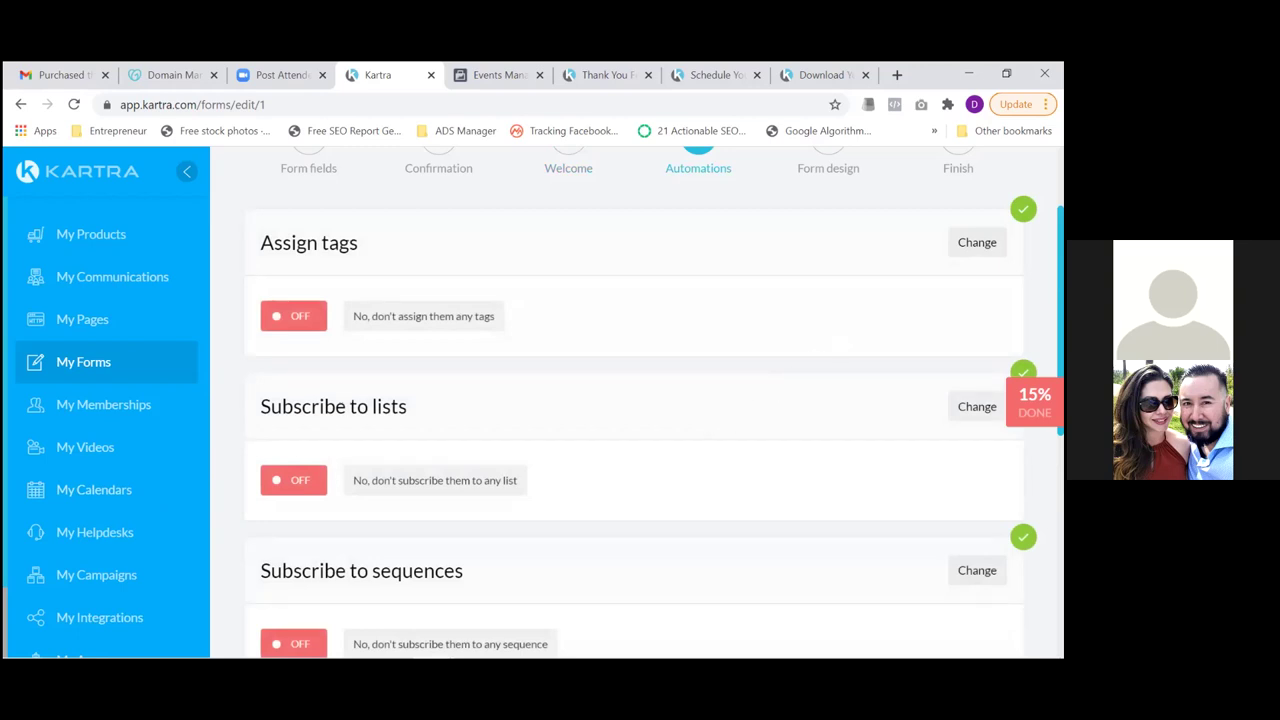
pyautogui.scroll(-3, 634, 400)
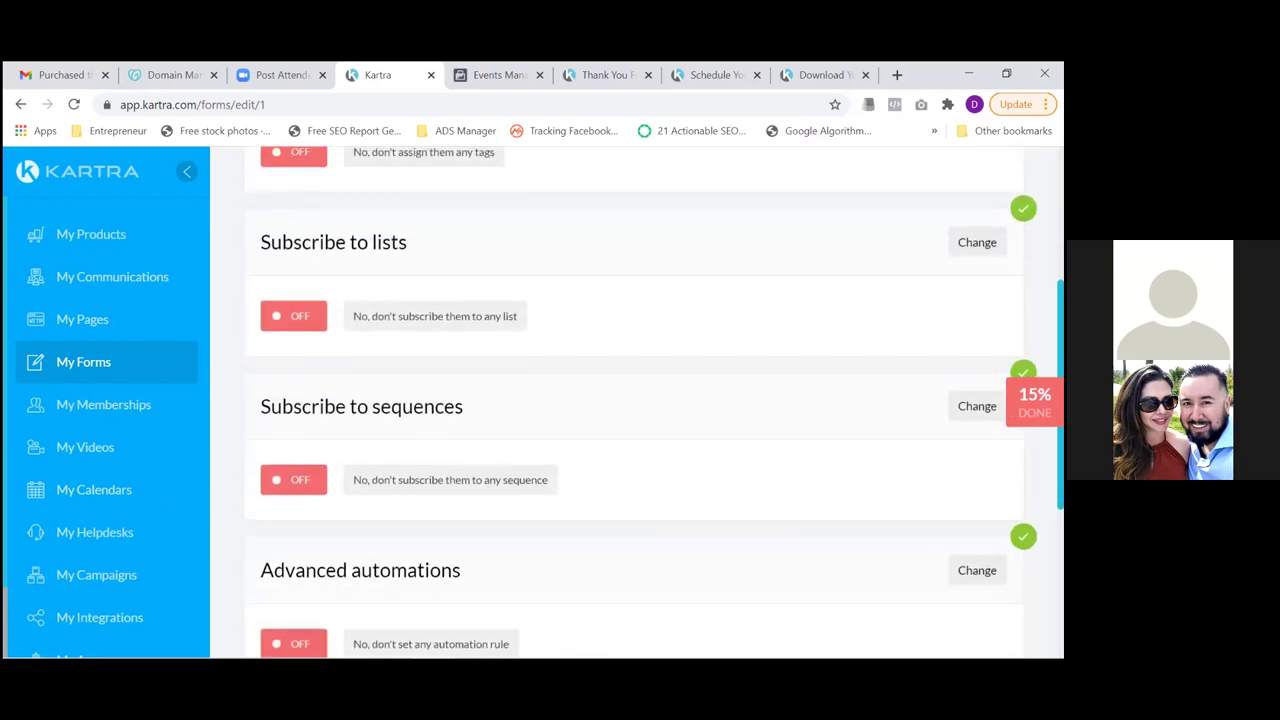
pyautogui.scroll(-1, 634, 400)
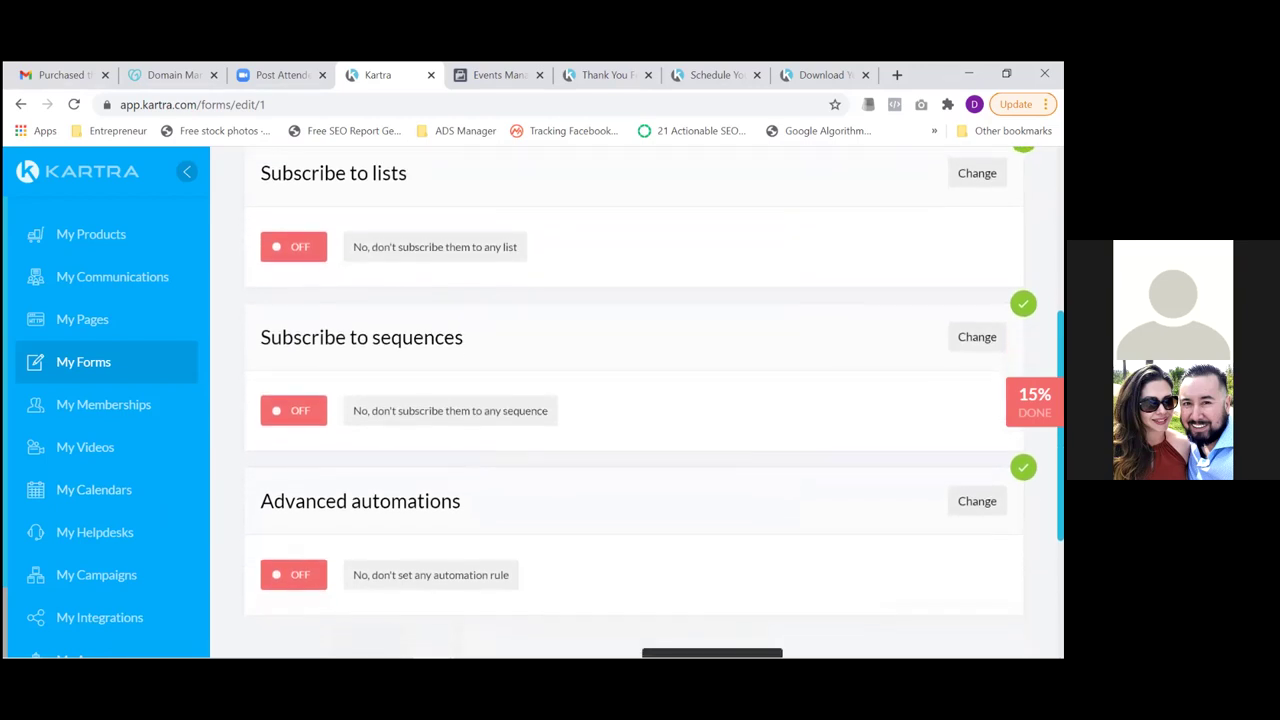
pyautogui.scroll(1, 634, 400)
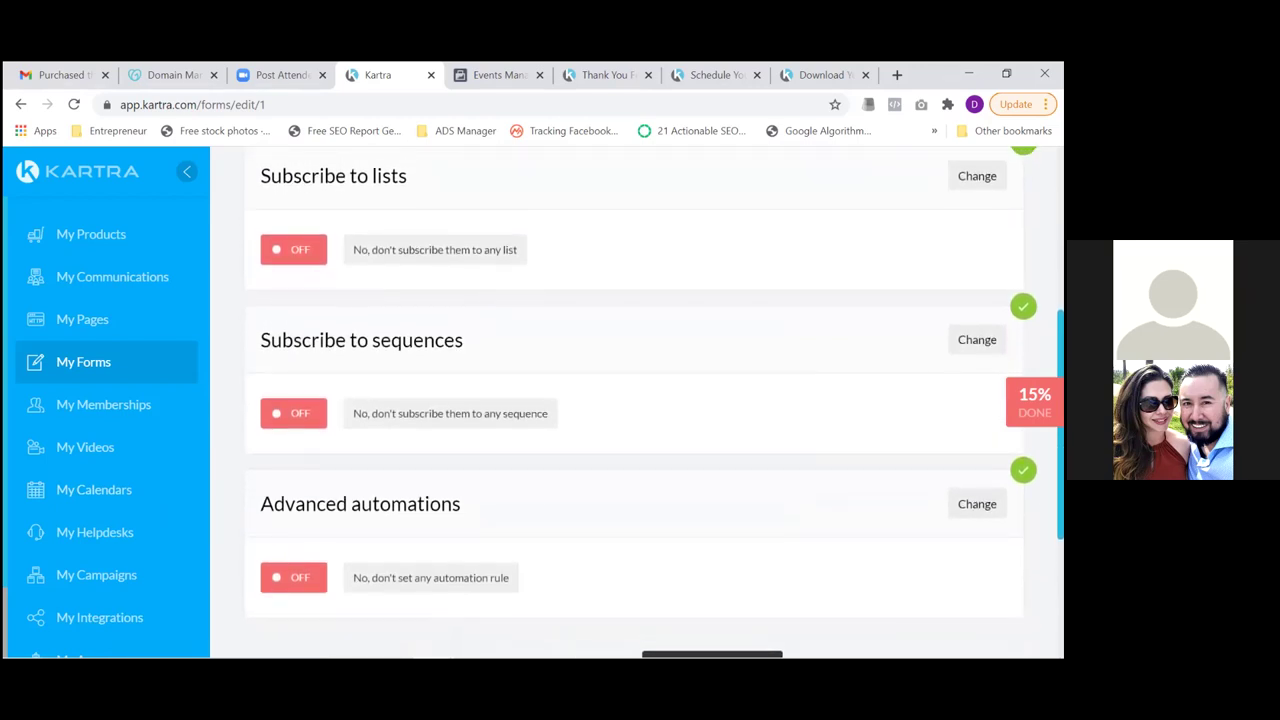
pyautogui.scroll(1, 634, 400)
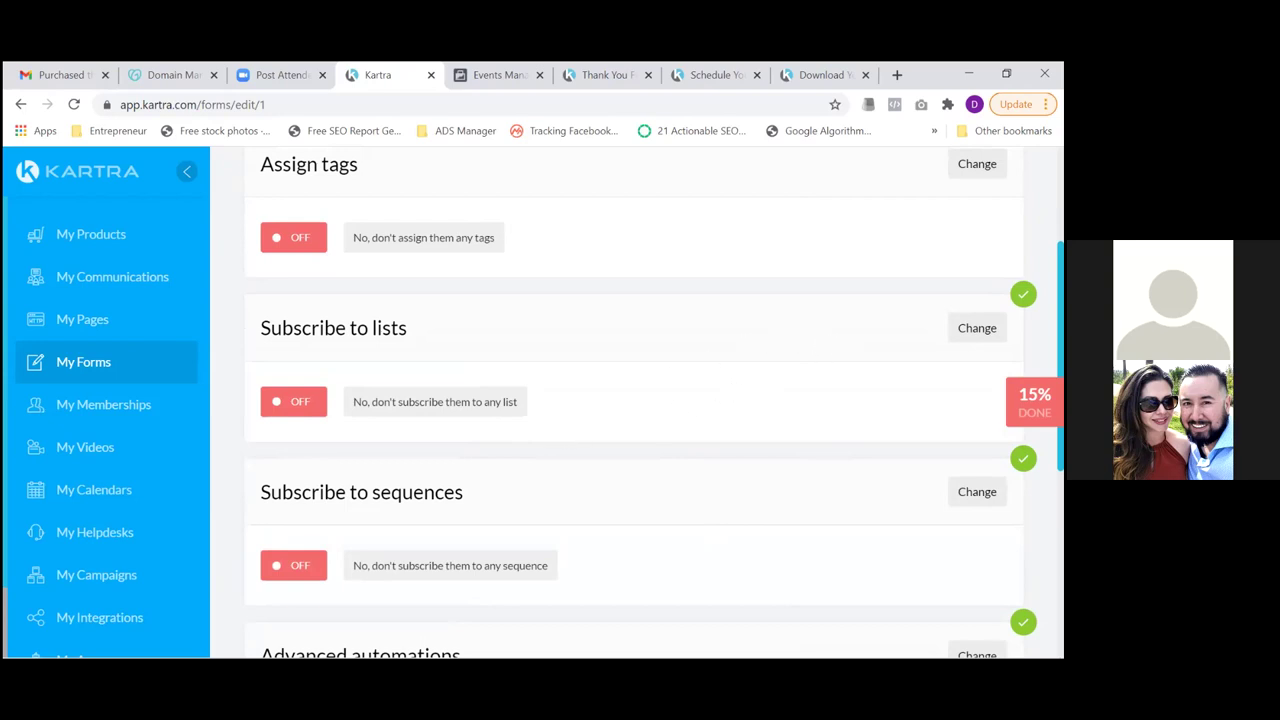
pyautogui.scroll(2, 640, 400)
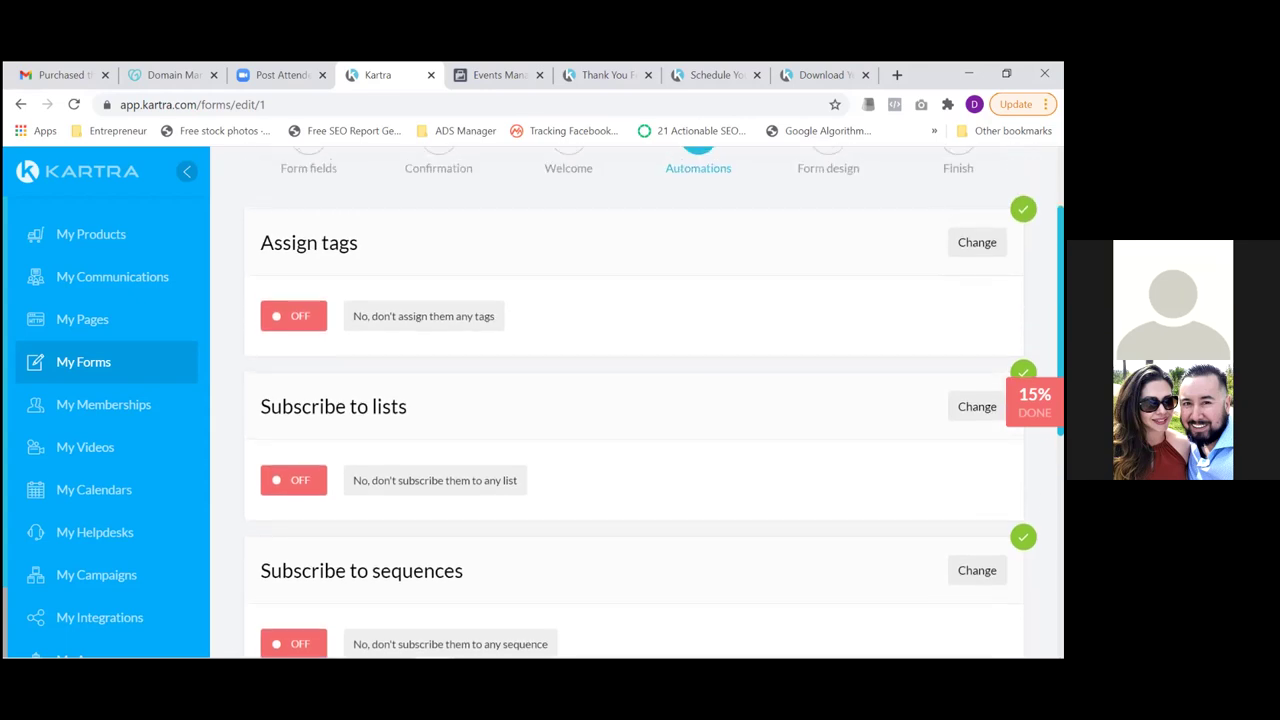
pyautogui.scroll(-2, 640, 400)
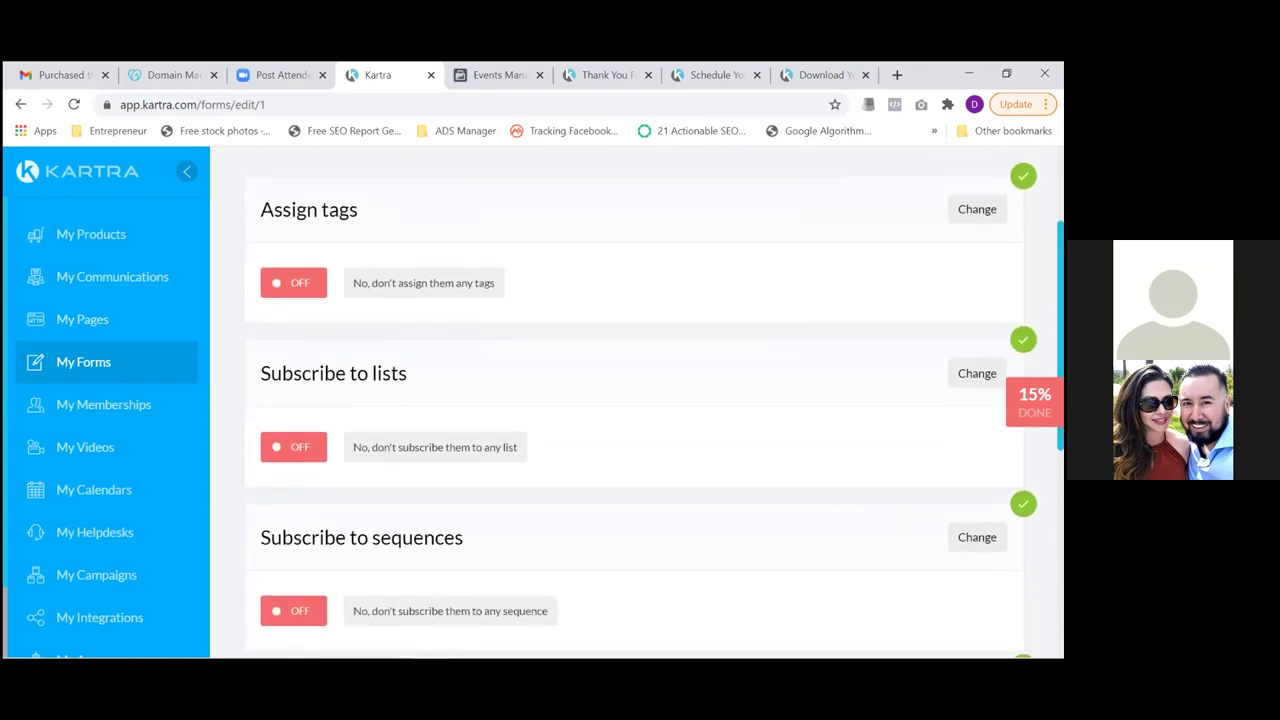
pyautogui.scroll(-1, 640, 400)
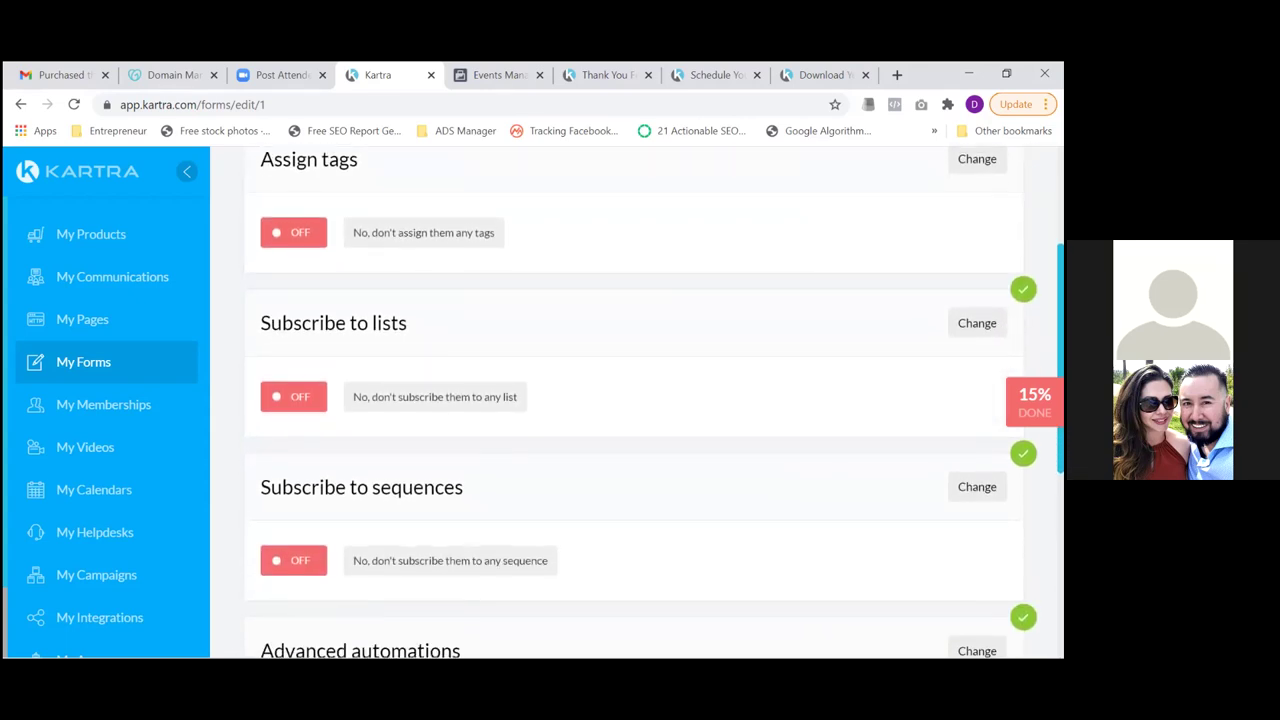
pyautogui.scroll(-2, 642, 403)
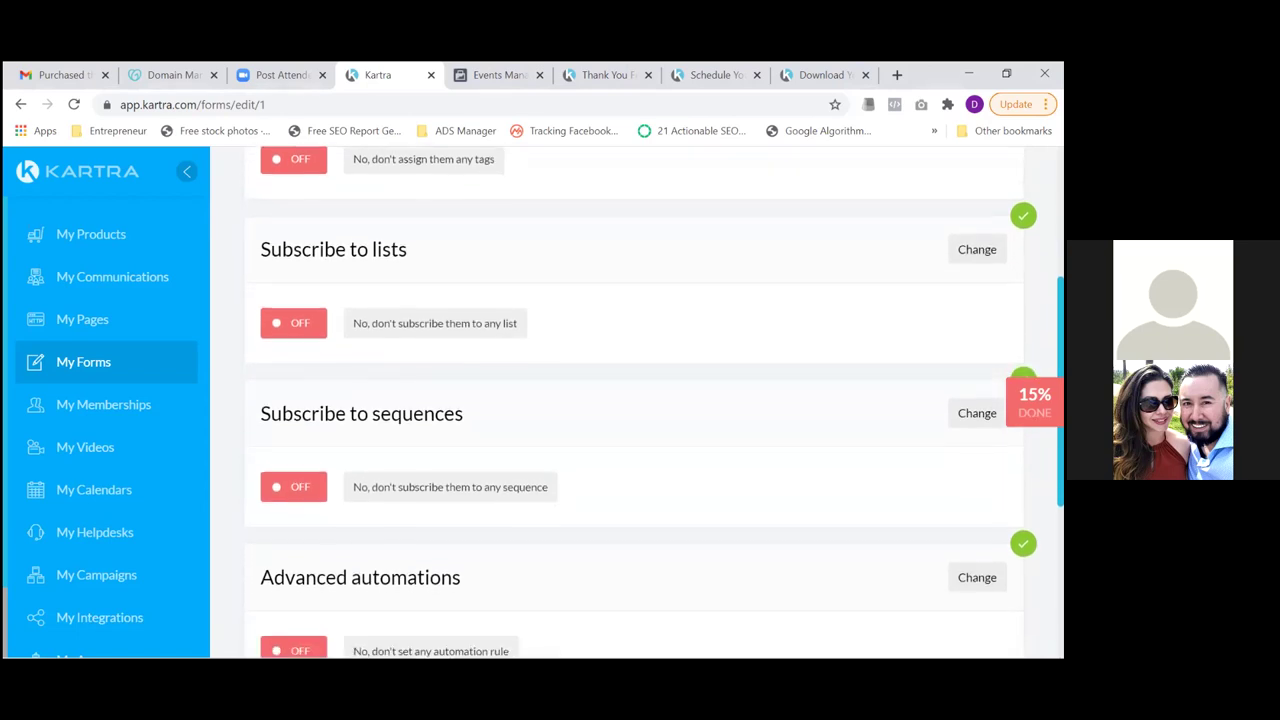
pyautogui.scroll(-1, 640, 400)
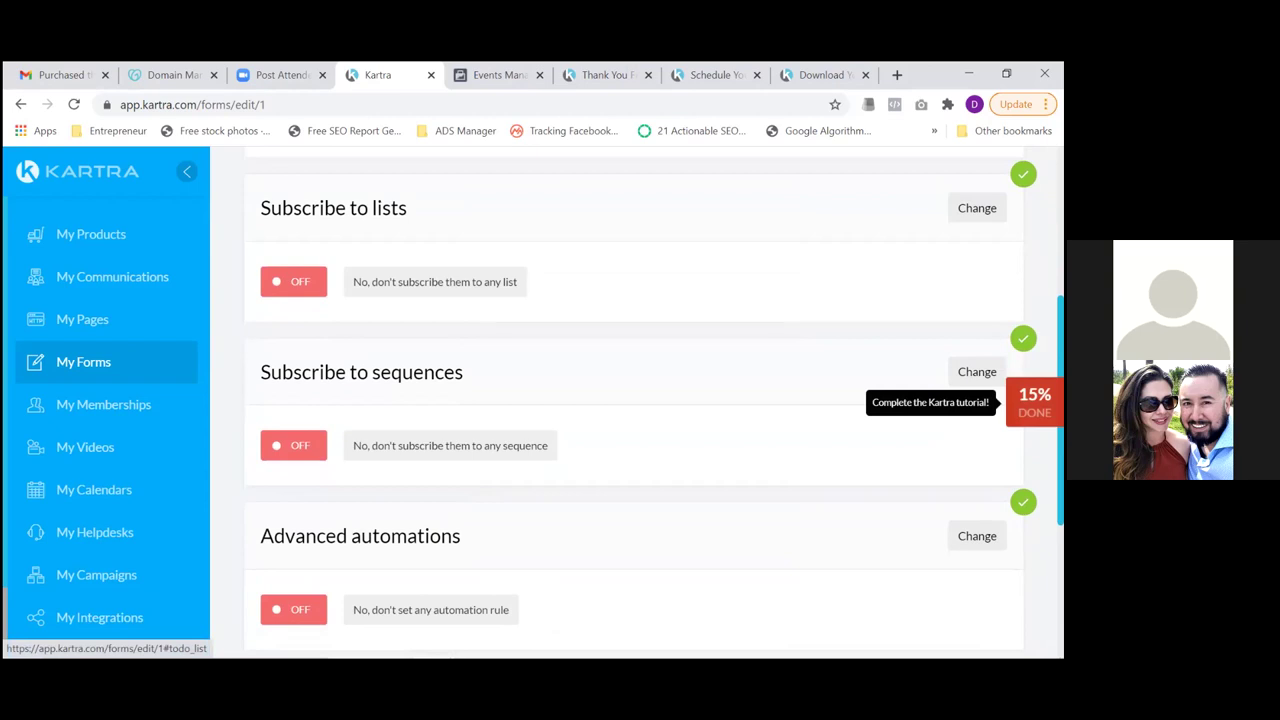
pyautogui.scroll(-5, 640, 400)
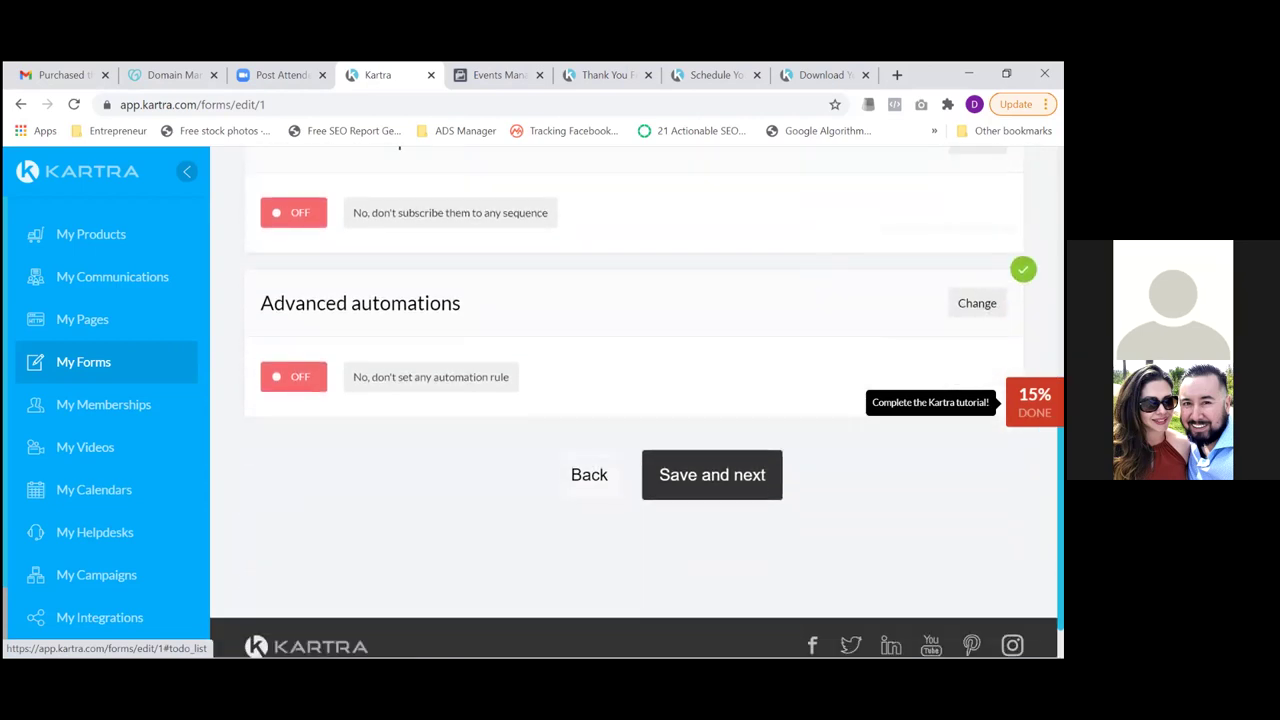
# Save automations, choose 'I will use the form in another Kartra asset', and finish the form
pyautogui.click(769, 479)
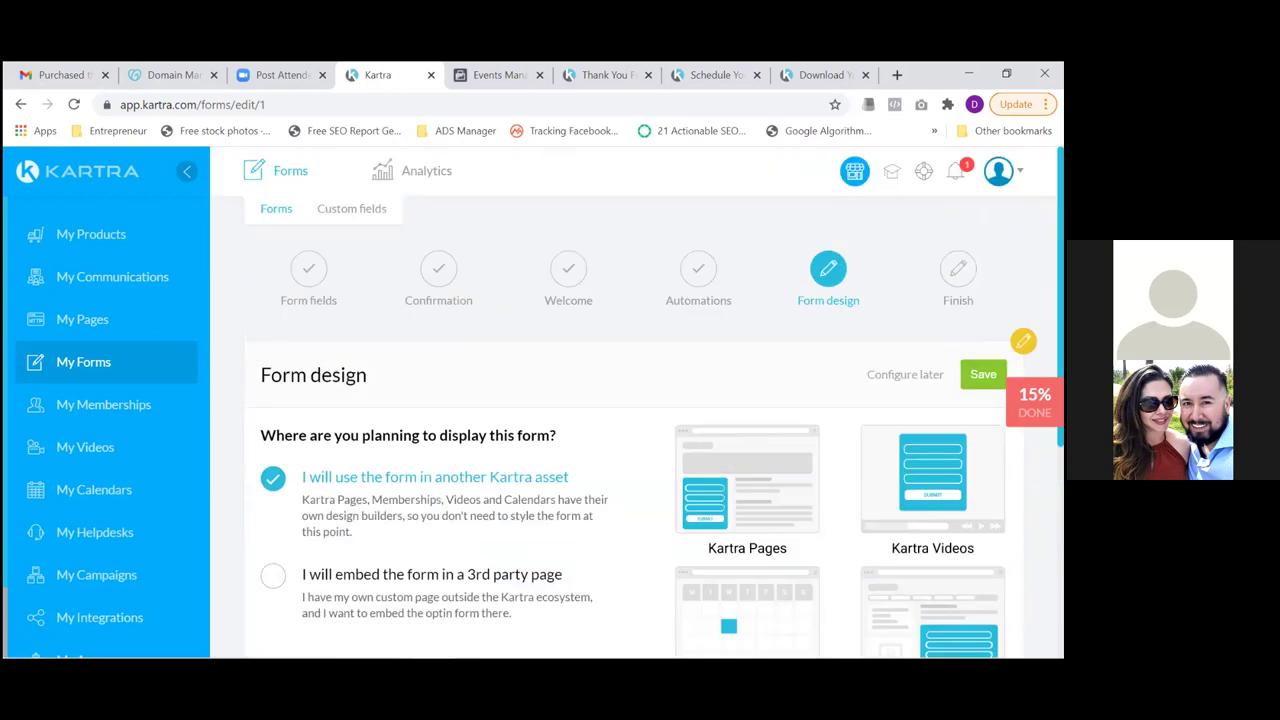
pyautogui.click(983, 374)
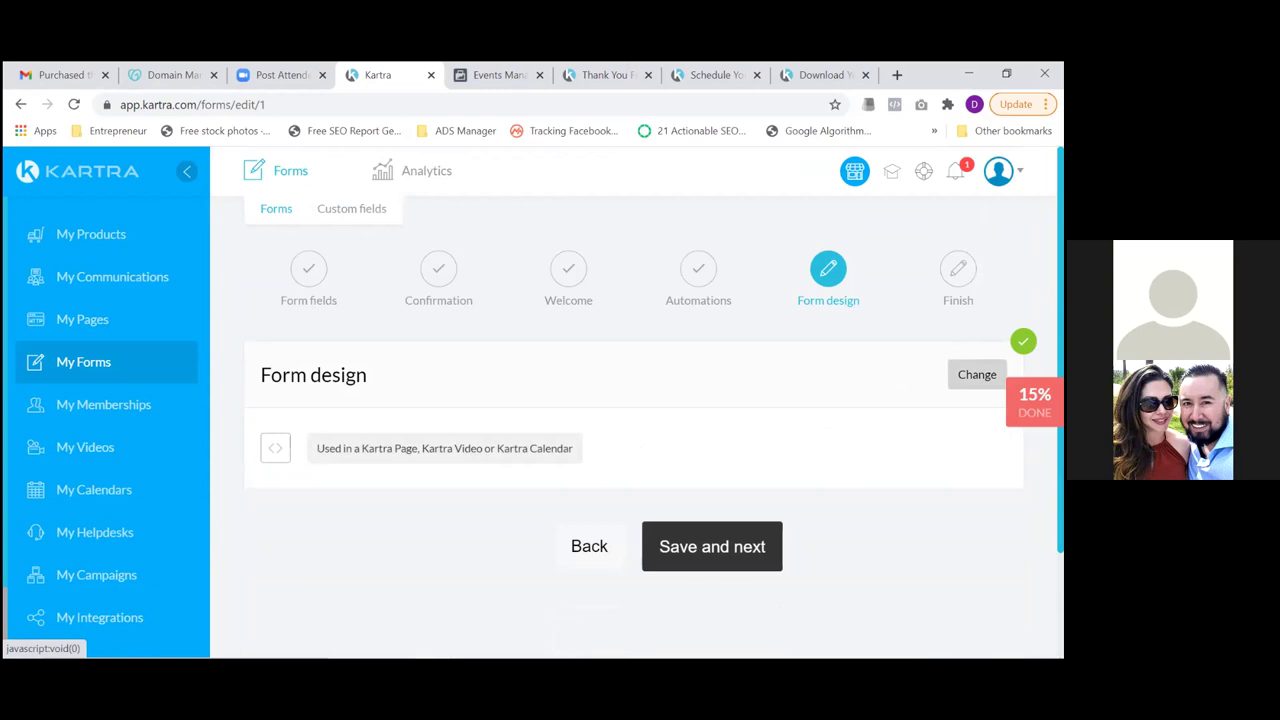
pyautogui.click(734, 566)
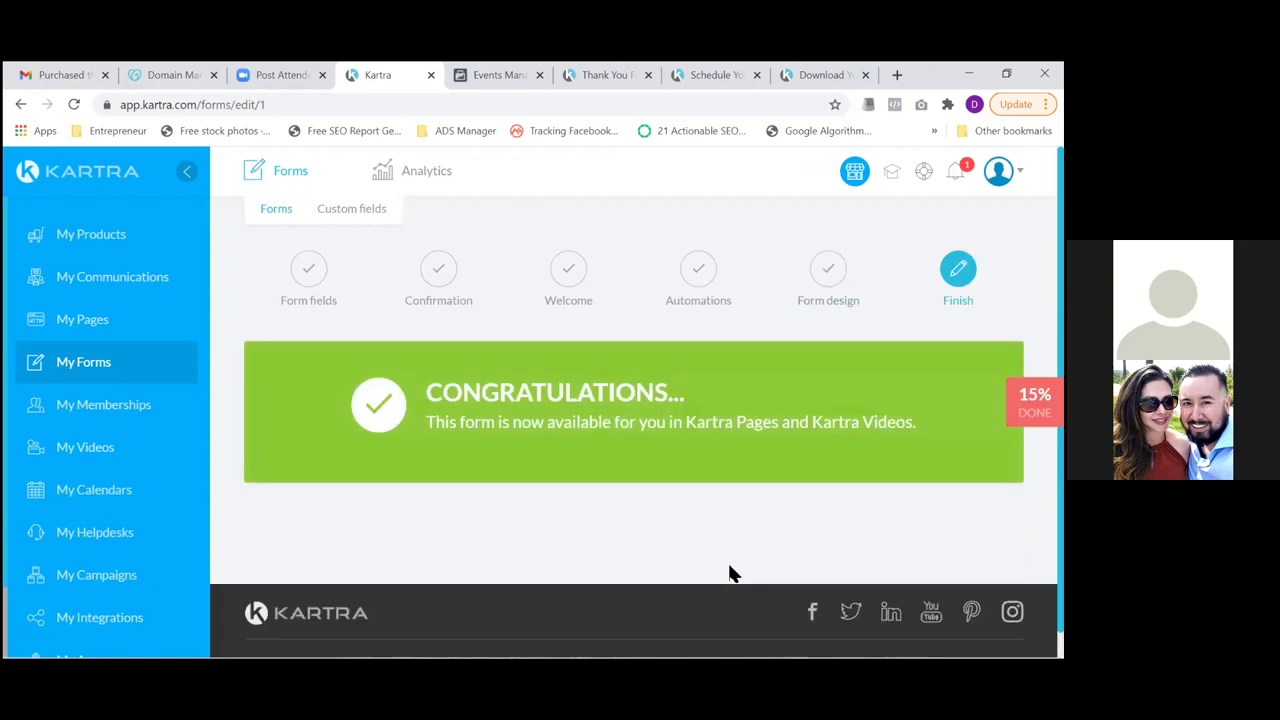
# Set the Squeeze page's category to Client's Funnel and site to No site in particular, then edit it
pyautogui.click(66, 320)
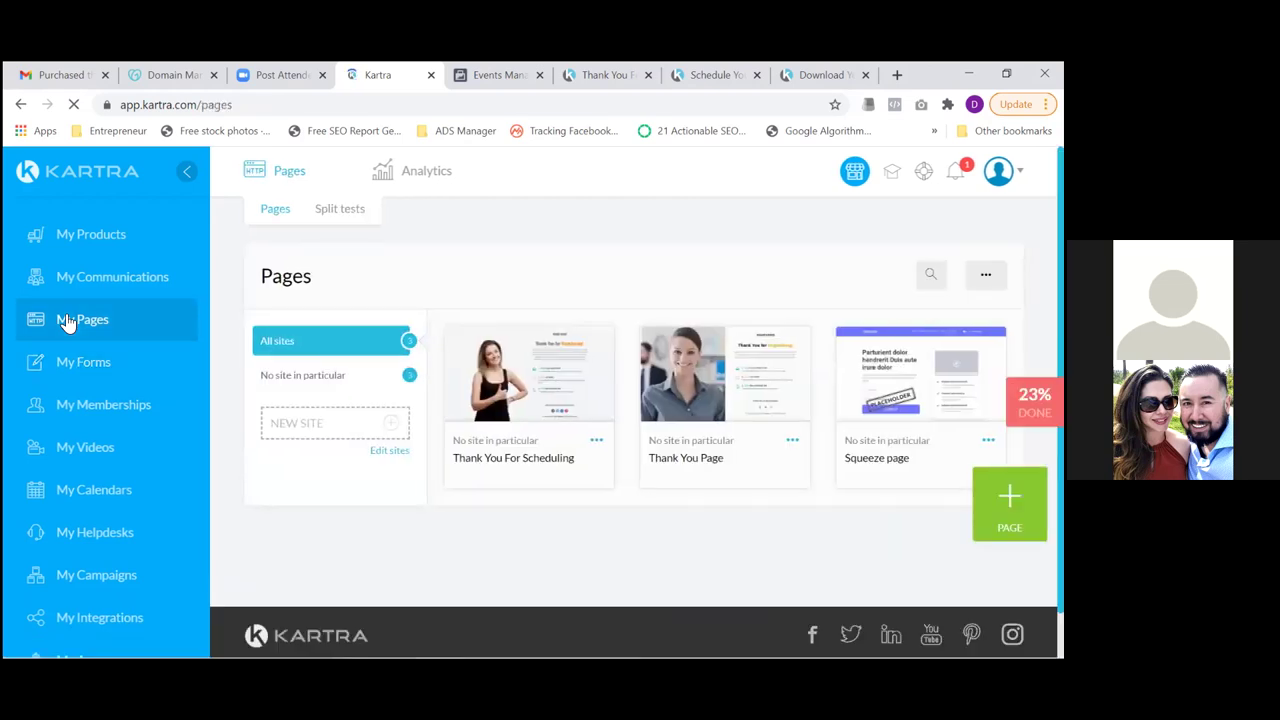
pyautogui.moveTo(505, 405)
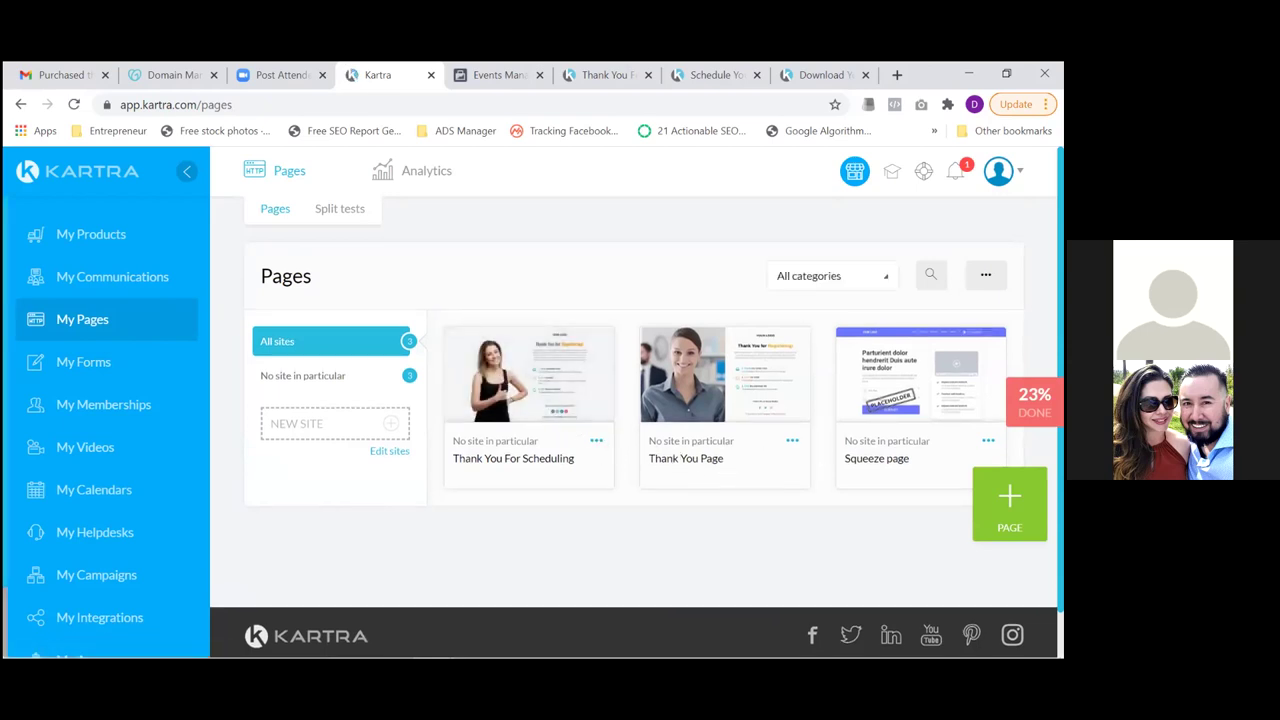
pyautogui.click(988, 440)
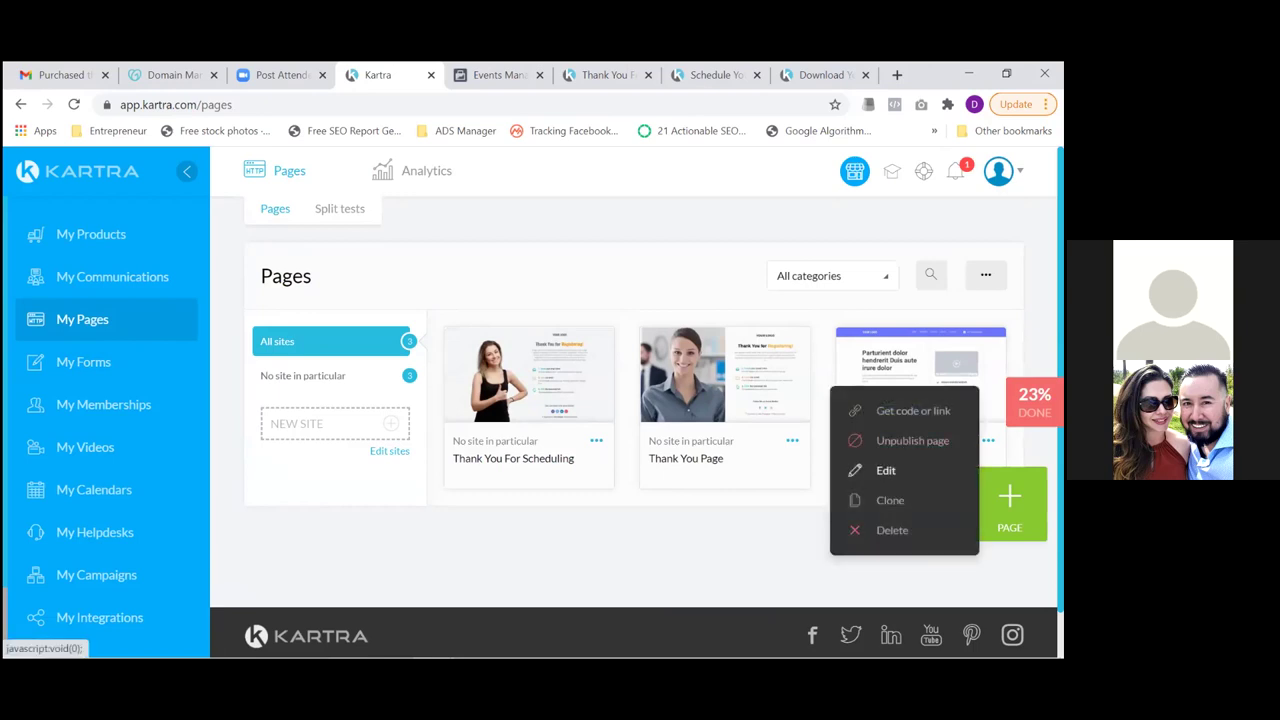
pyautogui.click(886, 470)
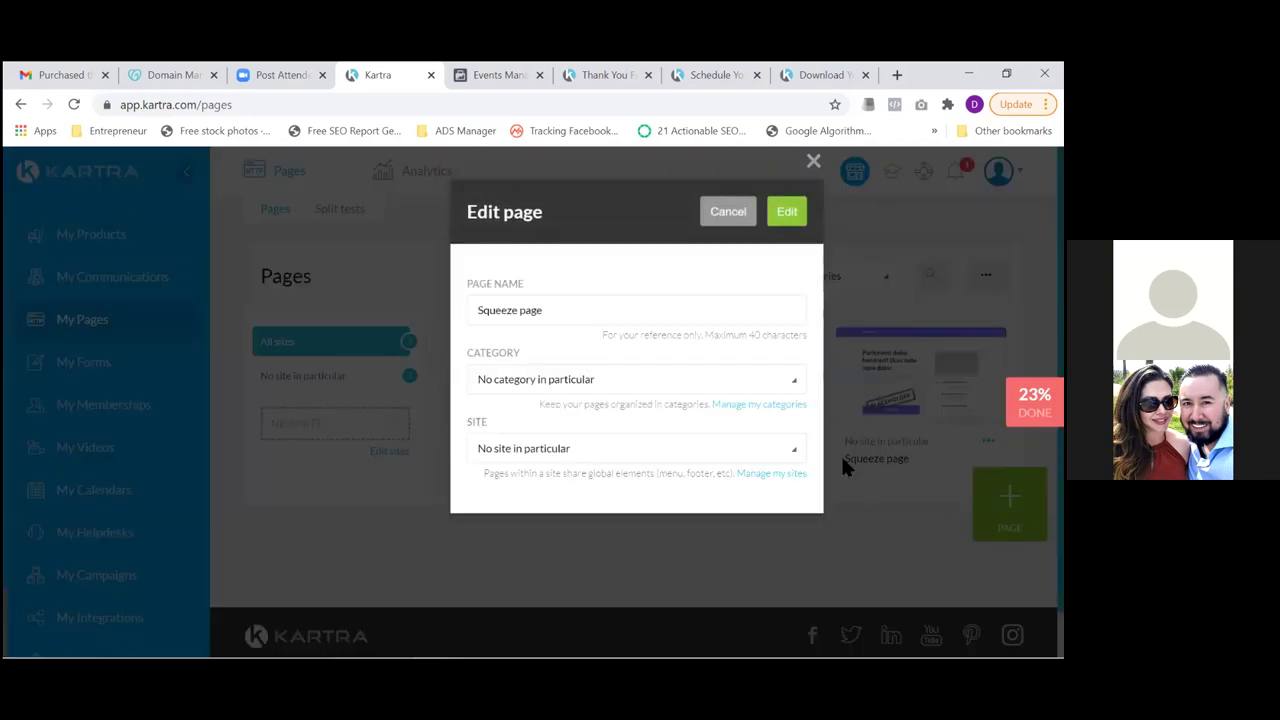
pyautogui.click(629, 389)
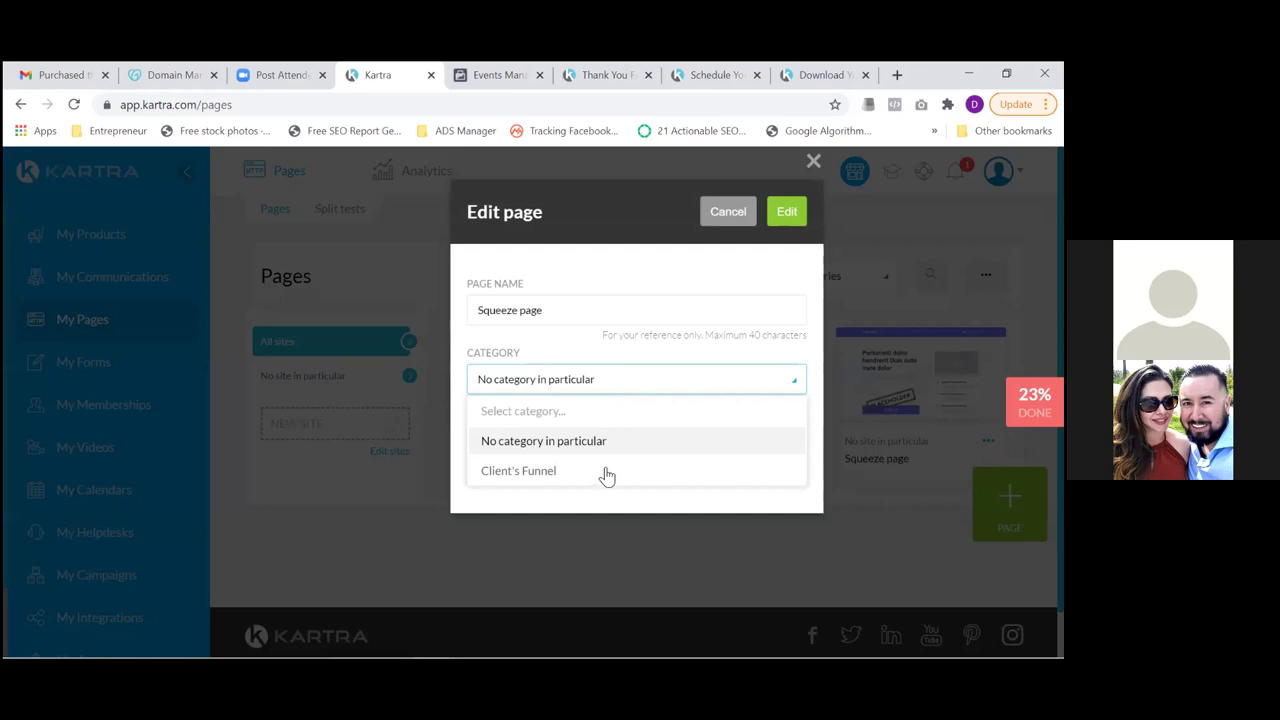
pyautogui.click(540, 484)
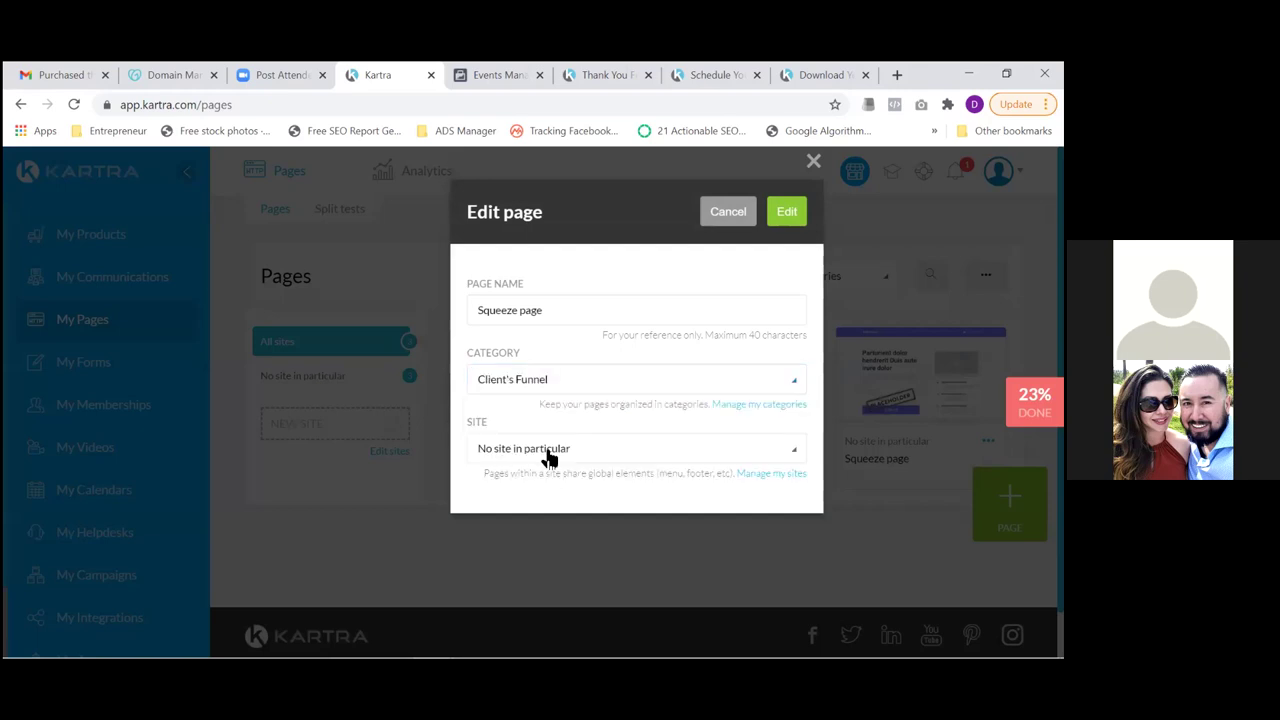
pyautogui.click(549, 458)
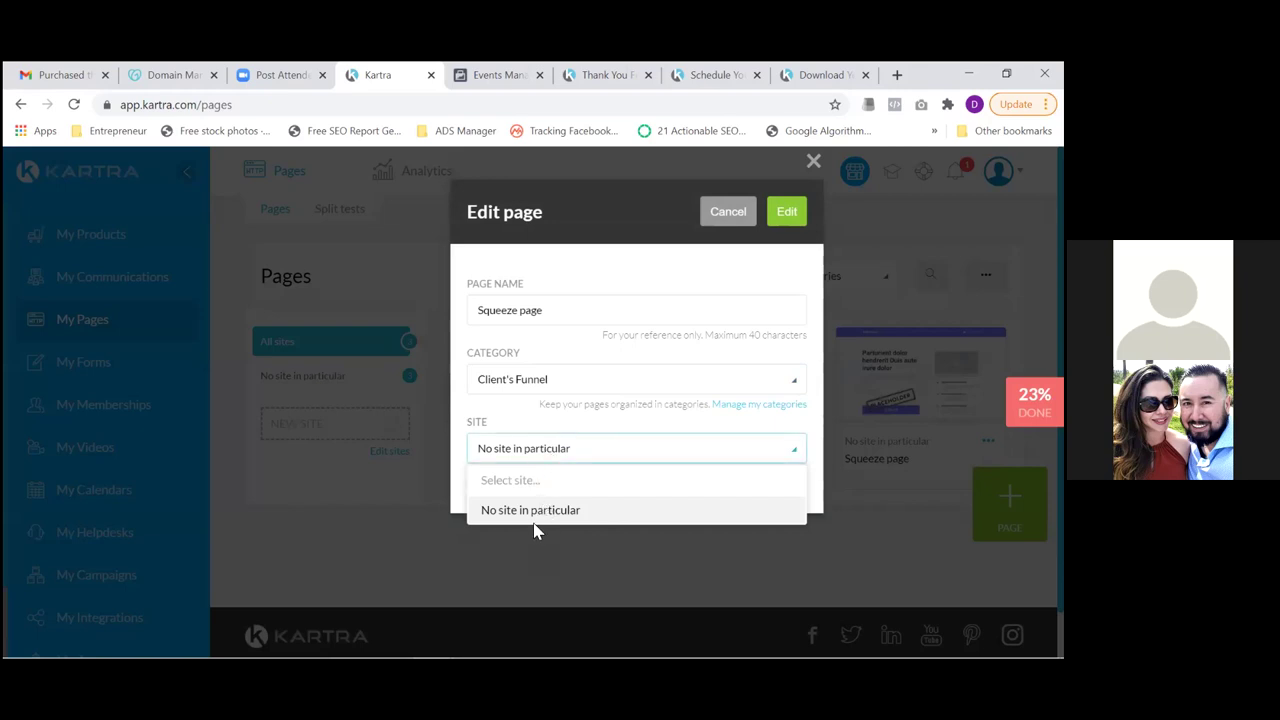
pyautogui.click(533, 512)
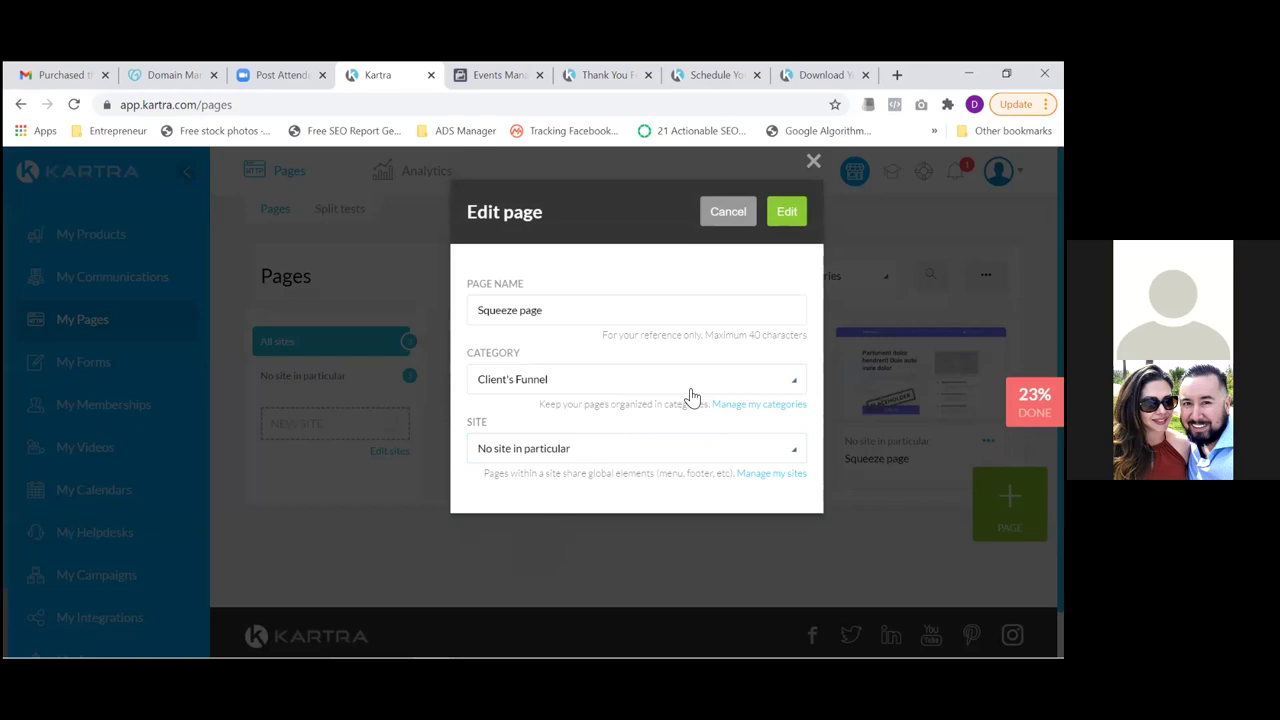
pyautogui.click(787, 215)
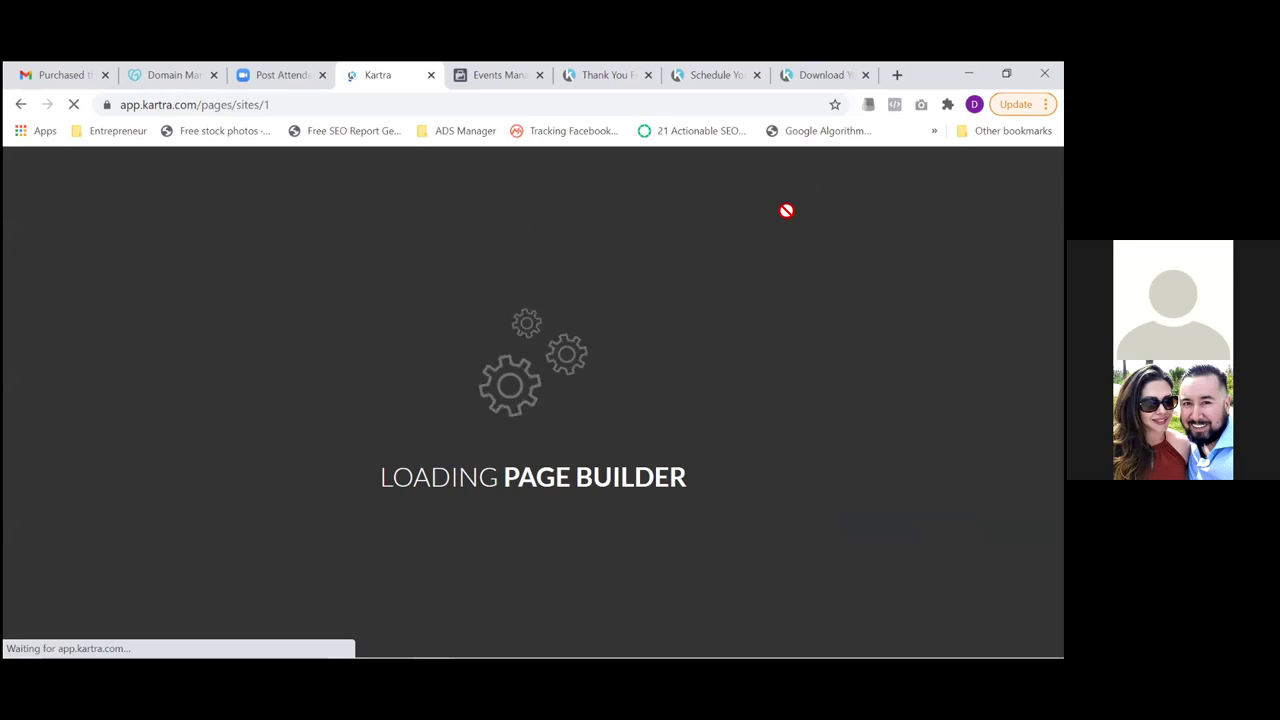
# Link the Squeeze page's opt-in form block to the Client Scheduling Opt-in Form
pyautogui.rightClick(786, 210)
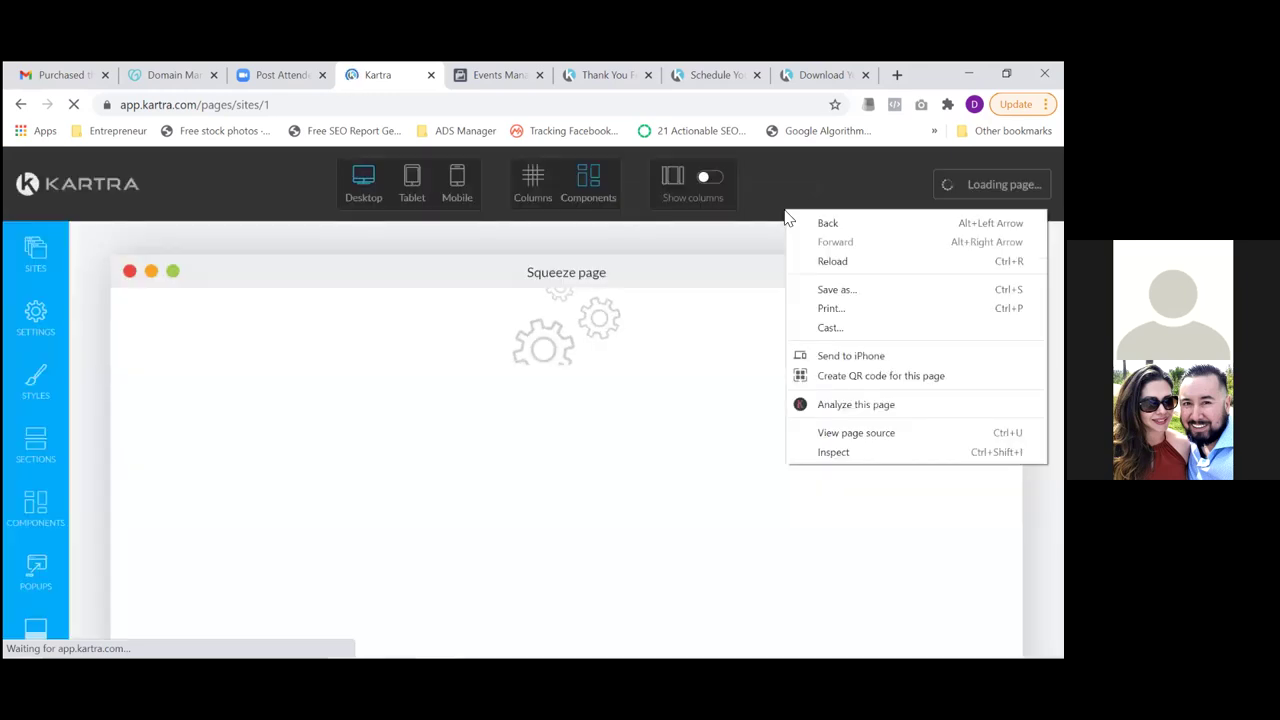
pyautogui.click(779, 190)
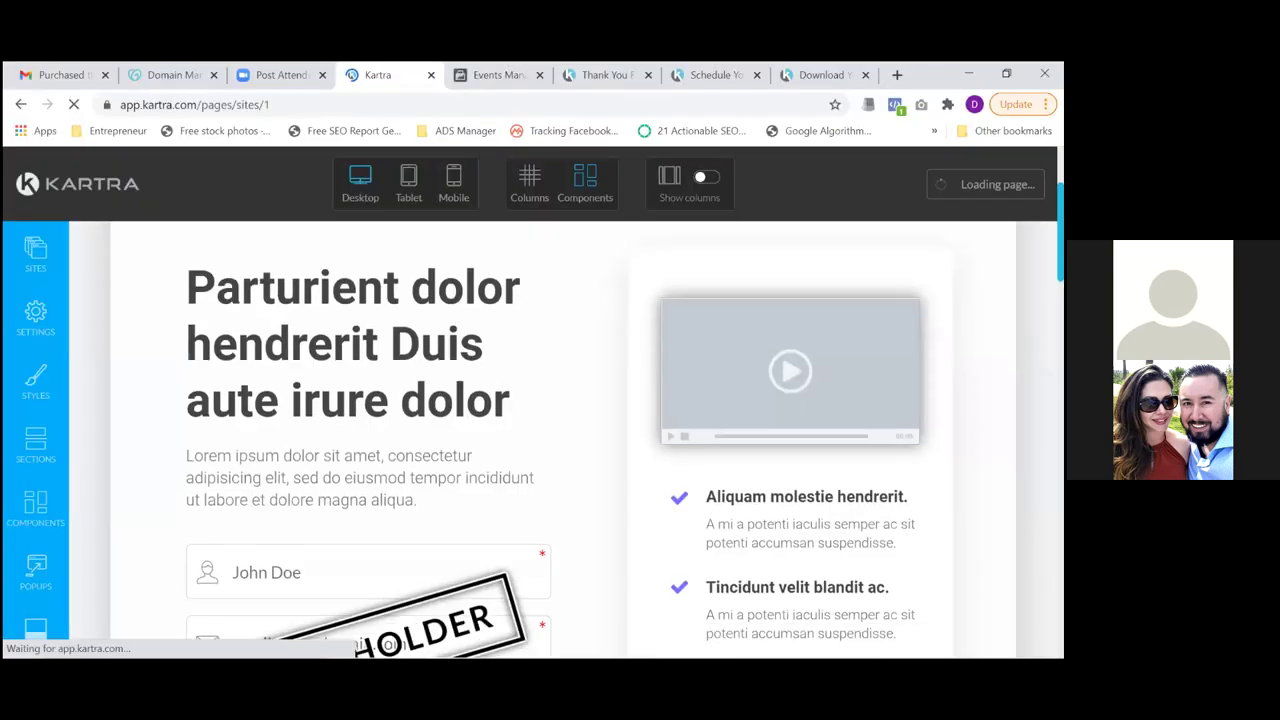
pyautogui.scroll(-1, 530, 400)
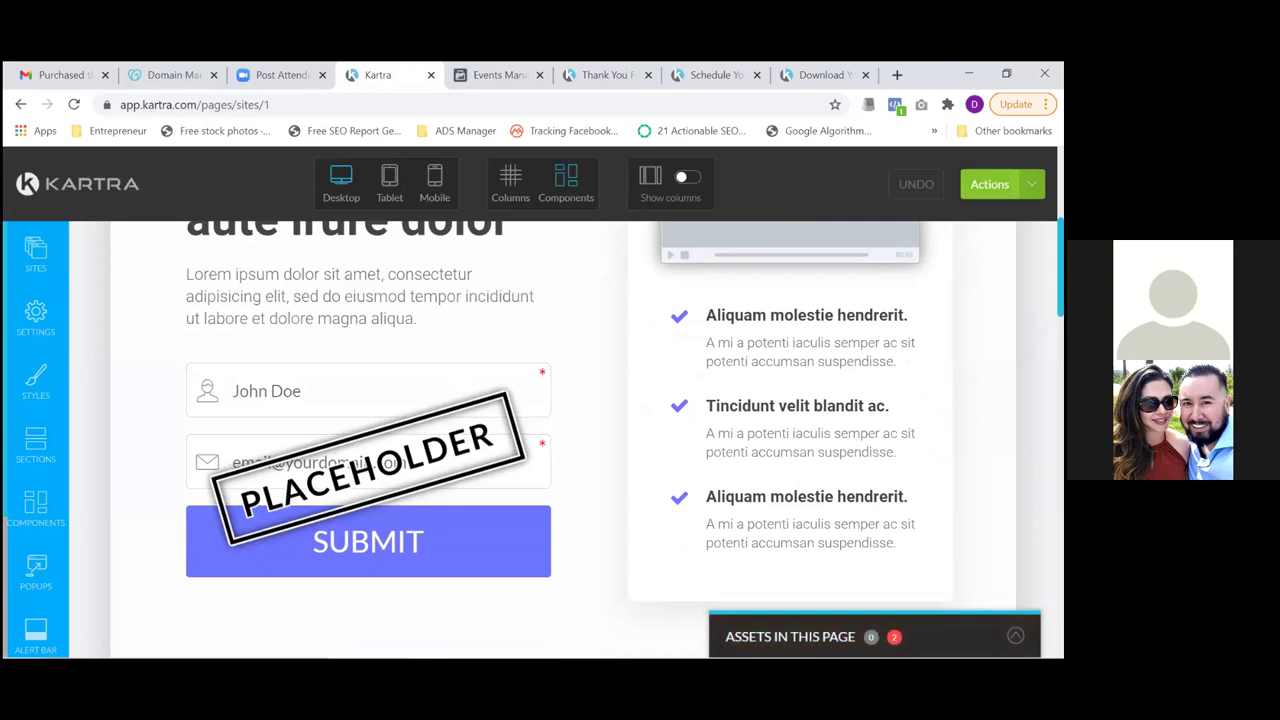
pyautogui.moveTo(413, 458)
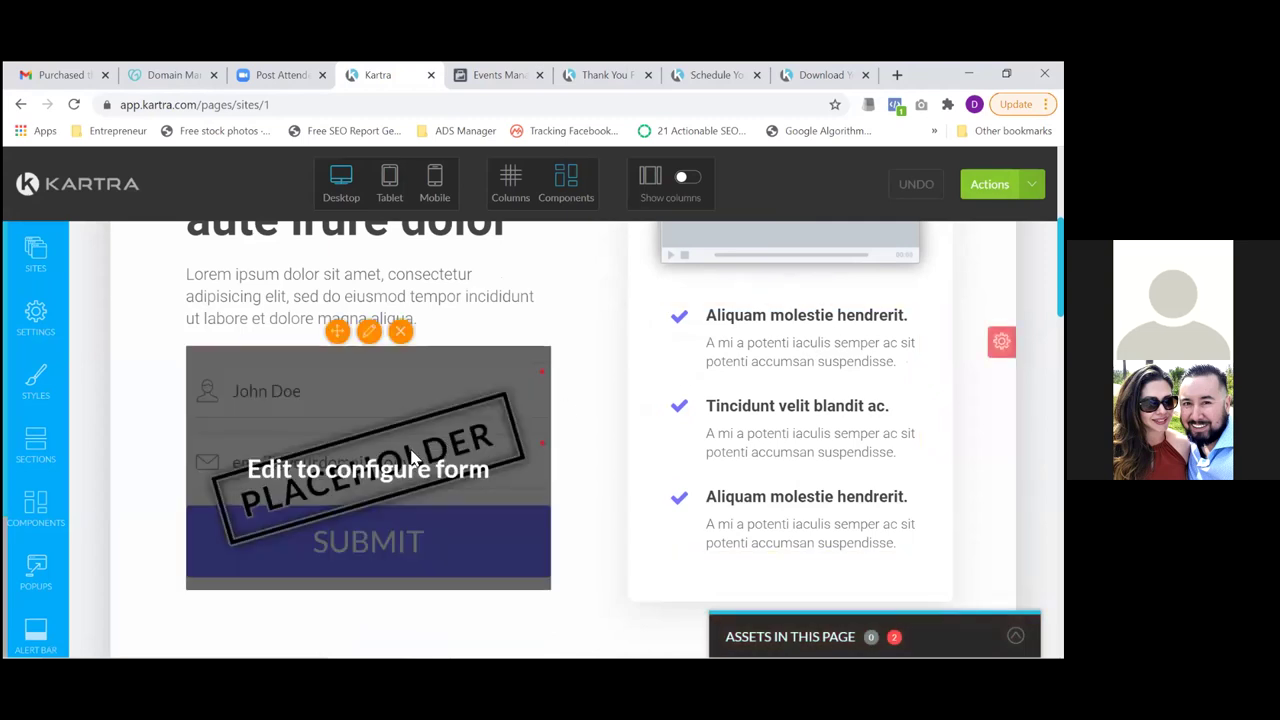
pyautogui.click(369, 332)
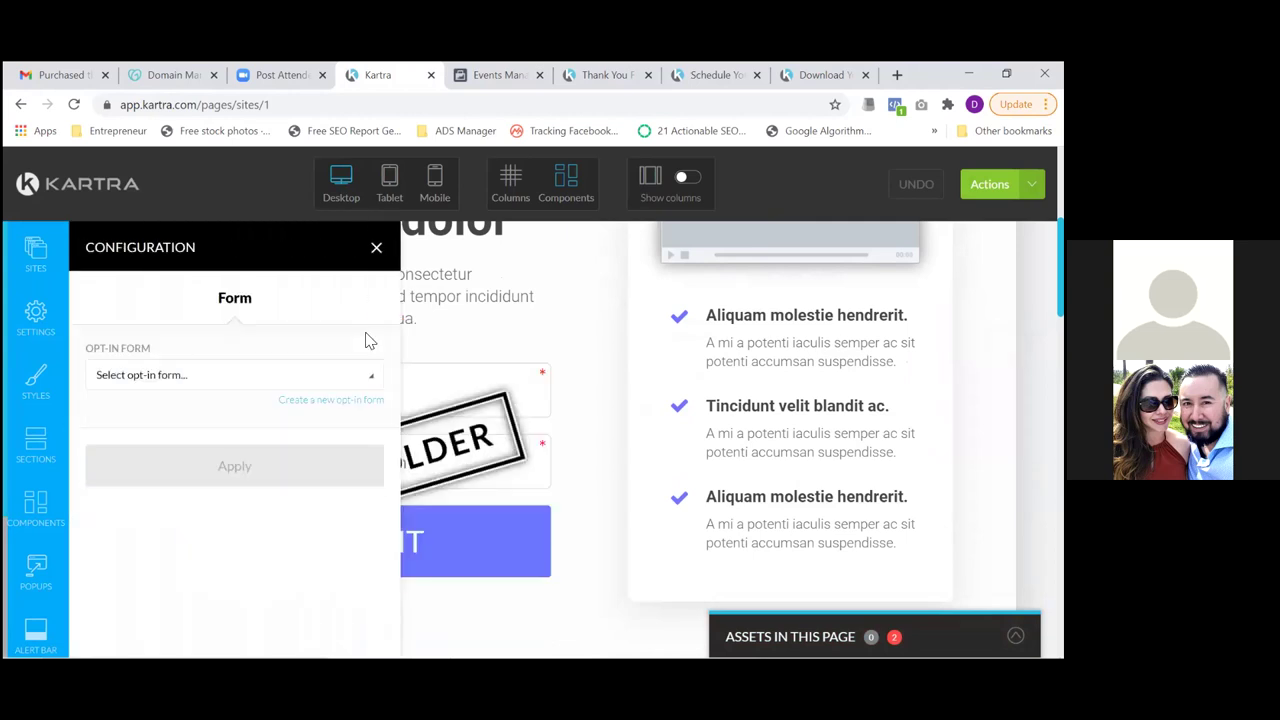
pyautogui.click(370, 386)
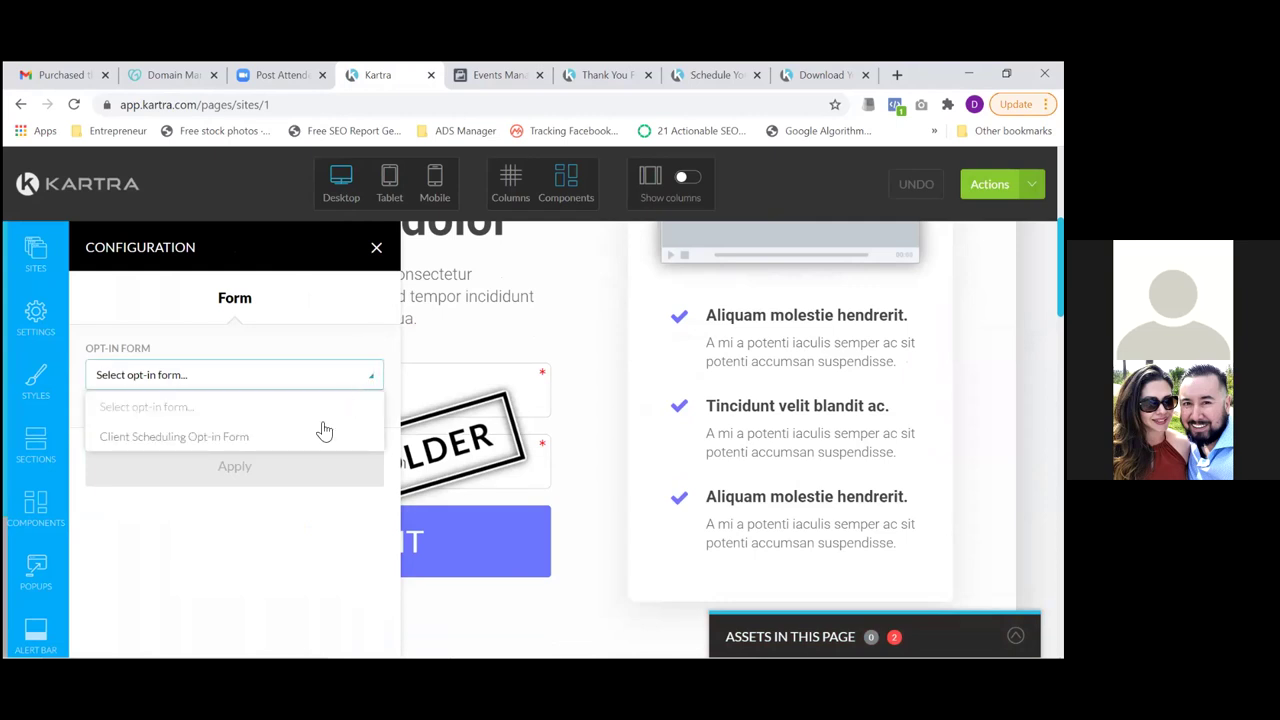
pyautogui.click(229, 442)
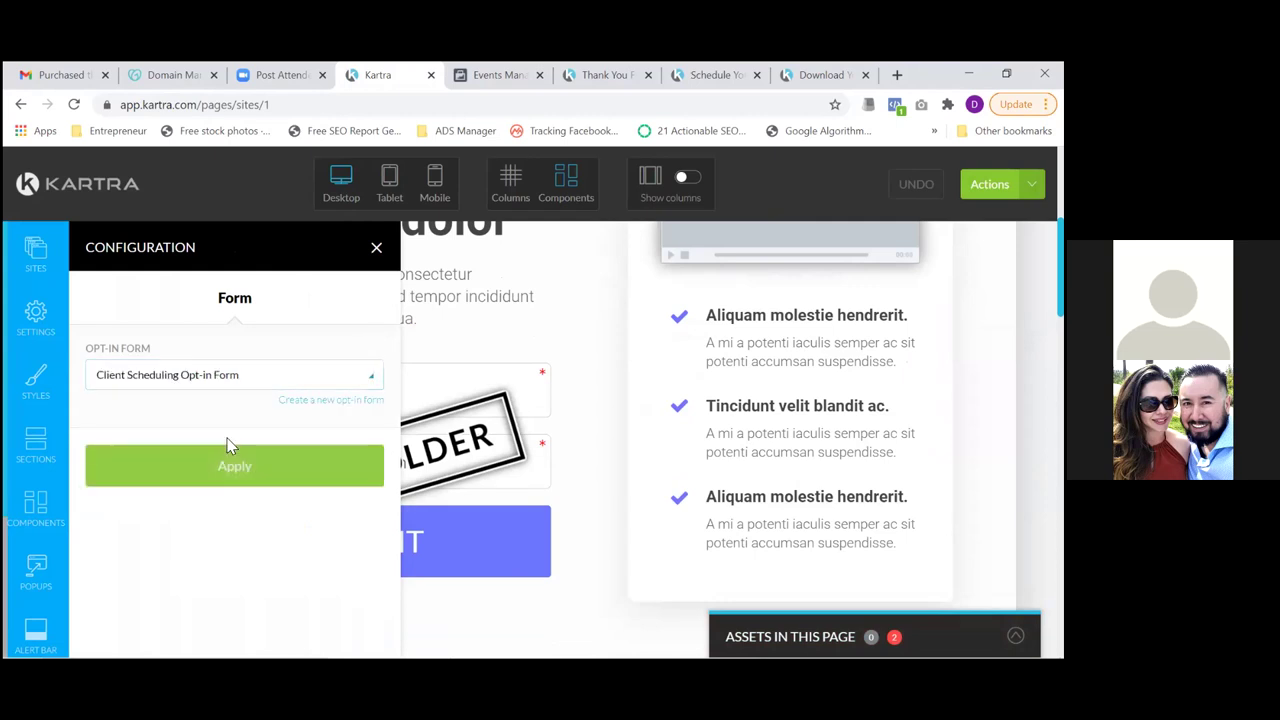
pyautogui.click(245, 478)
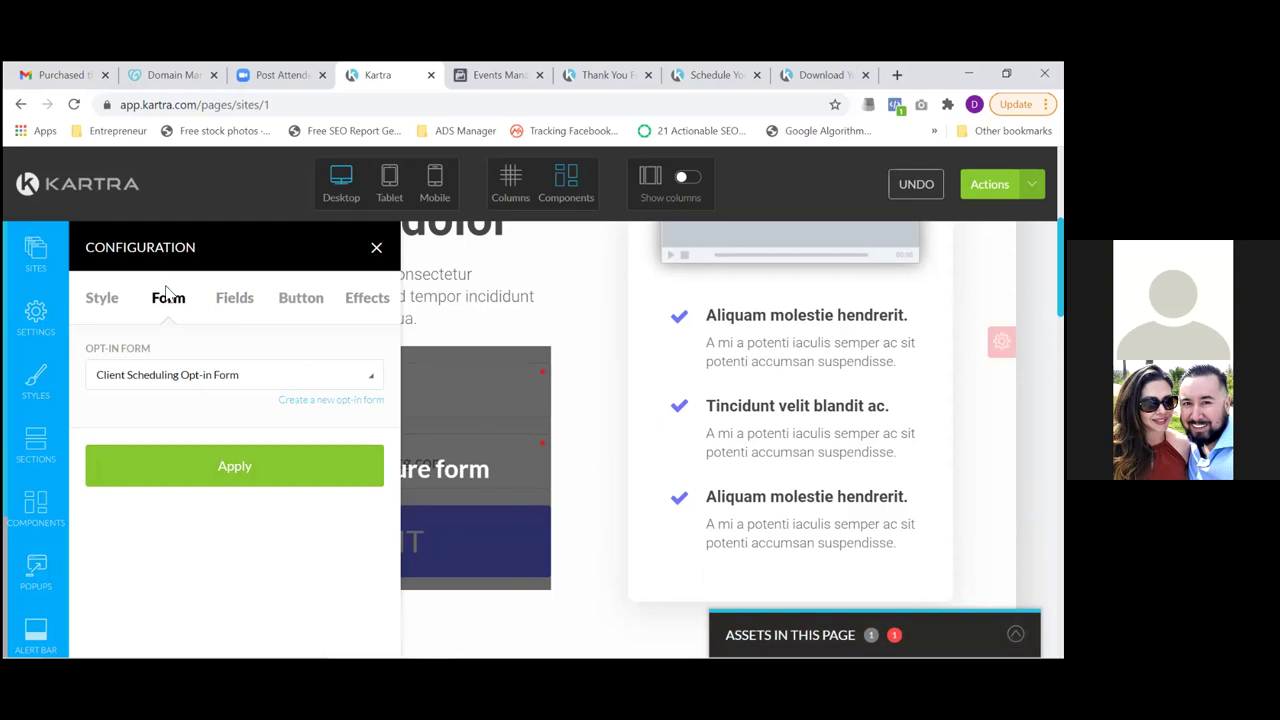
# Show the form's Button settings in the Configuration panel
pyautogui.click(236, 300)
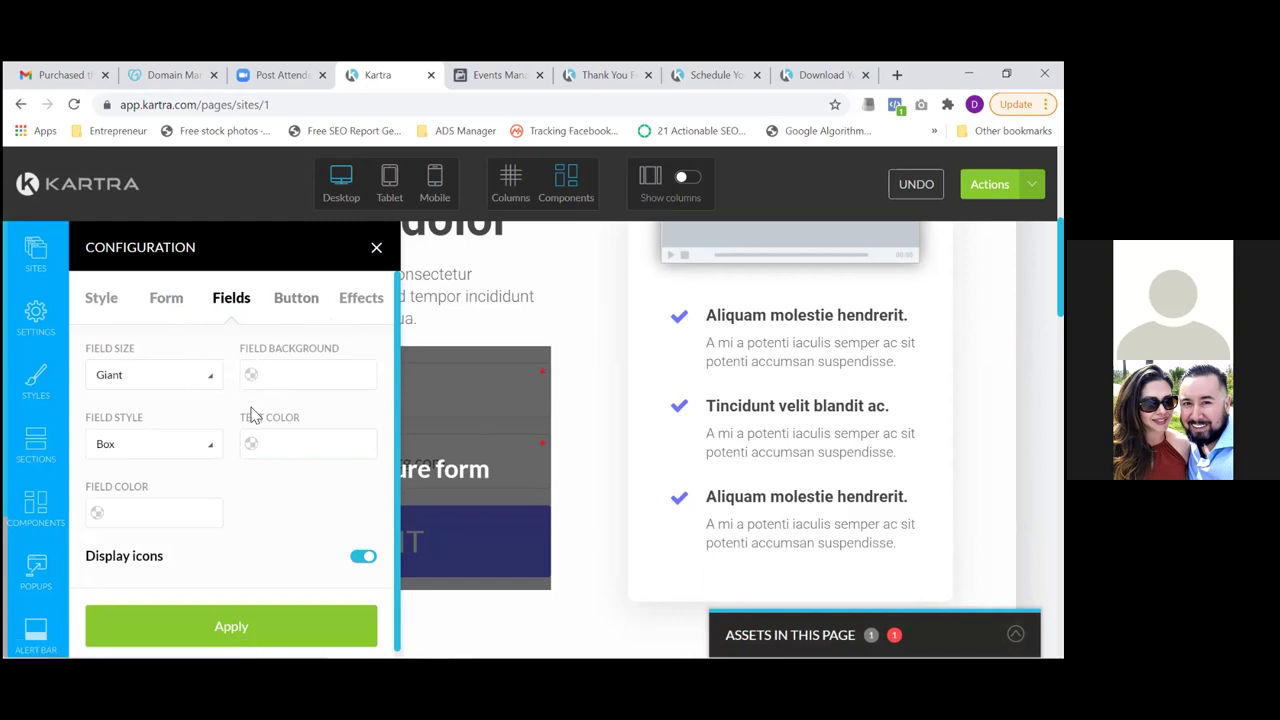
pyautogui.click(298, 299)
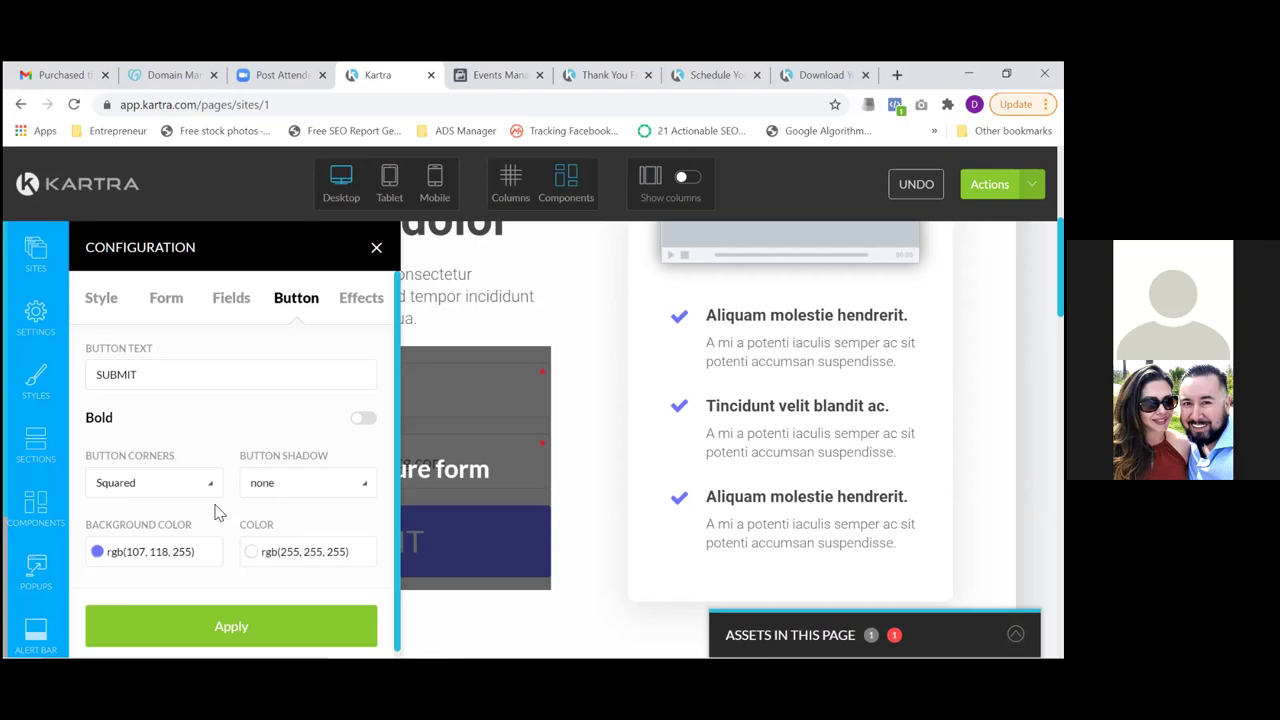
# Change the button label to 'Click HERE to Schedule Your Call'
pyautogui.scroll(-1, 212, 500)
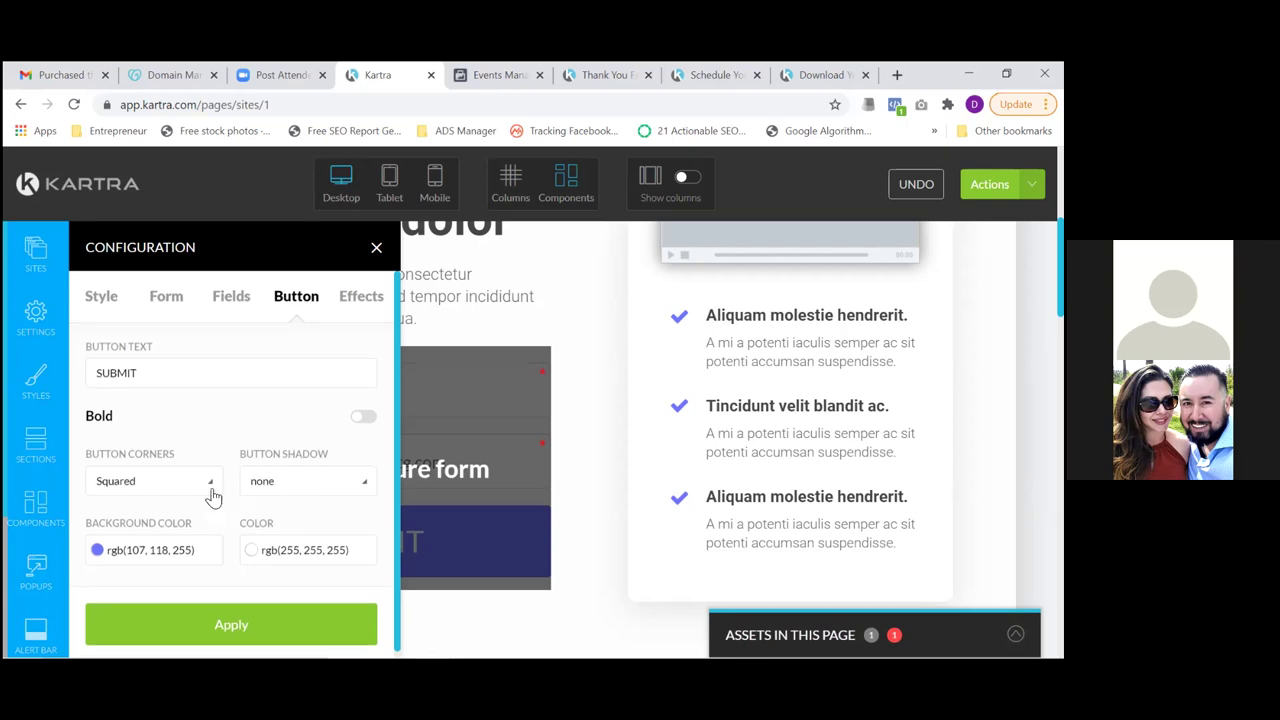
pyautogui.doubleClick(172, 366)
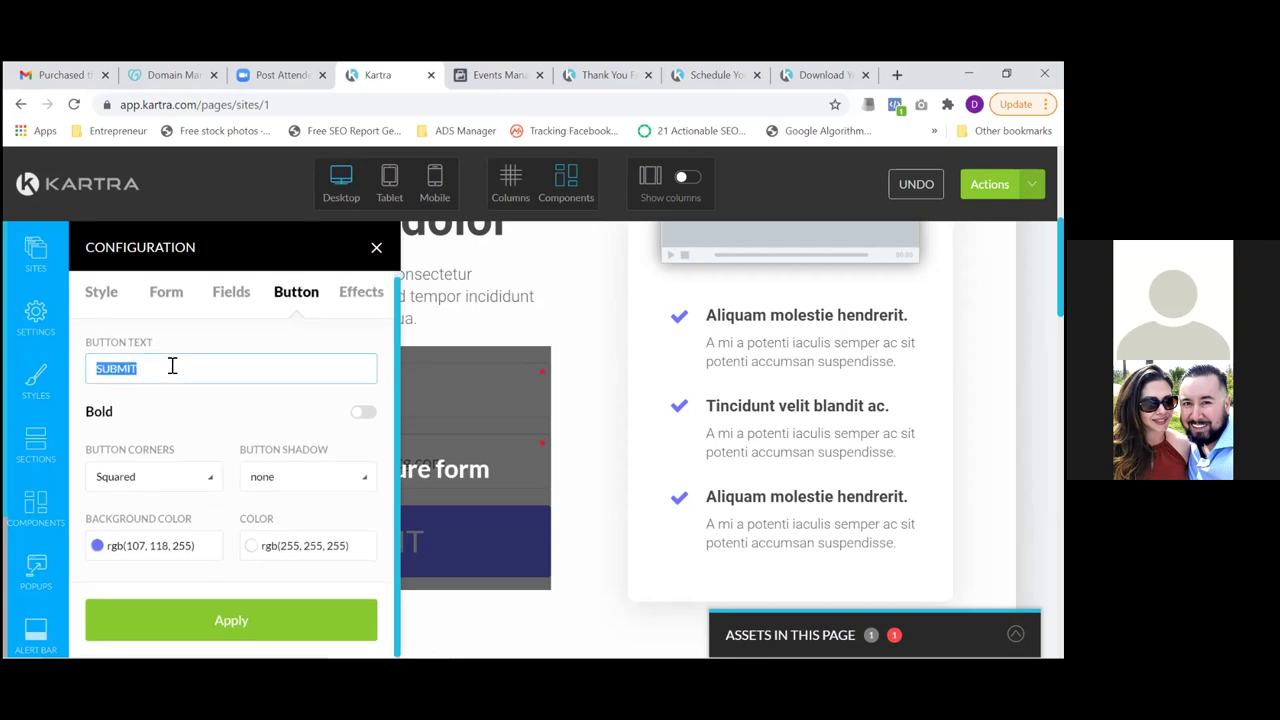
pyautogui.write('Click HERE!')
pyautogui.press('BackSpace')
pyautogui.write('tO SCHEDULE')
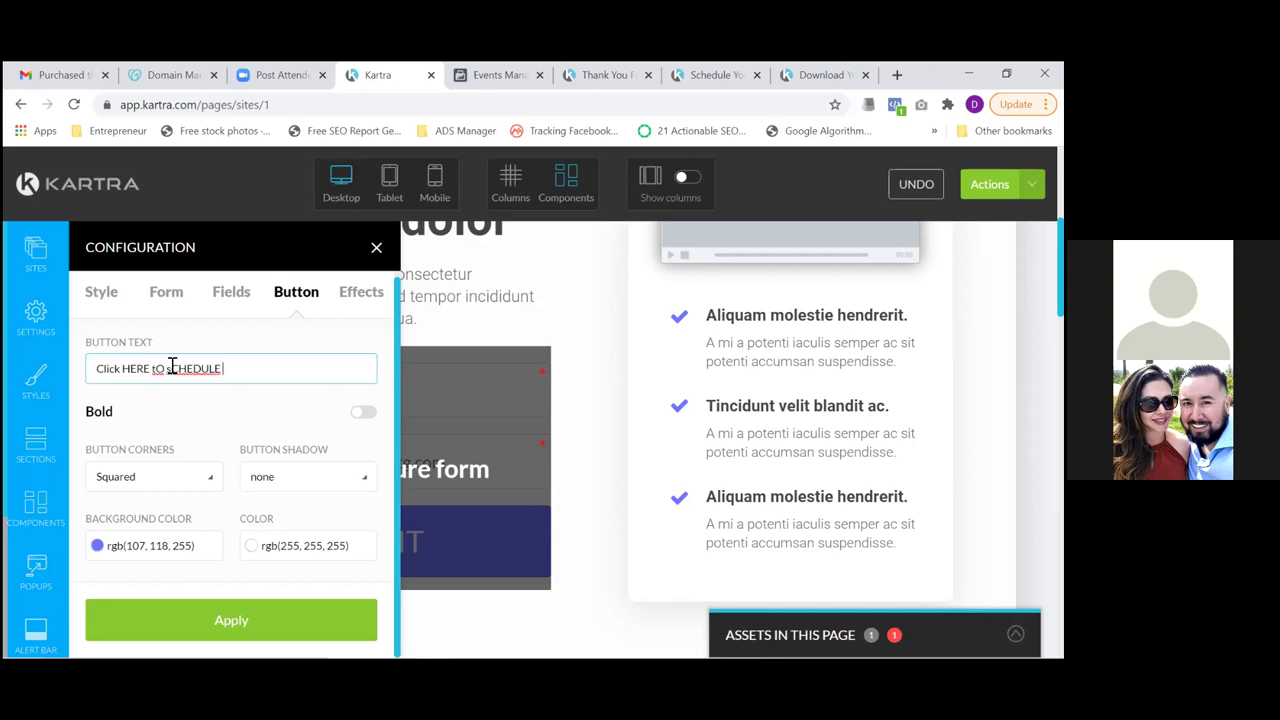
pyautogui.press('BackSpace')
pyautogui.press('BackSpace')
pyautogui.press('BackSpace')
pyautogui.press('BackSpace')
pyautogui.press('BackSpace')
pyautogui.press('BackSpace')
pyautogui.press('BackSpace')
pyautogui.press('BackSpace')
pyautogui.press('BackSpace')
pyautogui.press('BackSpace')
pyautogui.write('o Schedule Your Call')
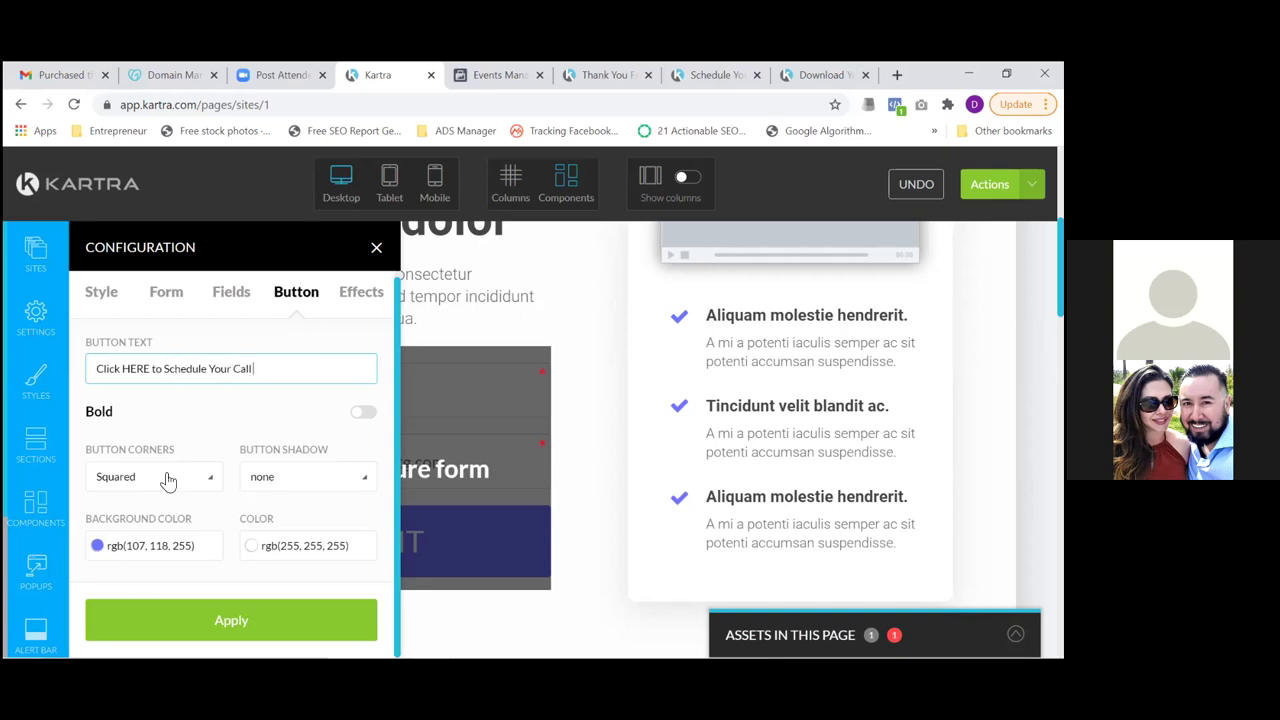
# Set the button background to orange-brown rgb(200, 105, 59) and apply the changes
pyautogui.click(145, 548)
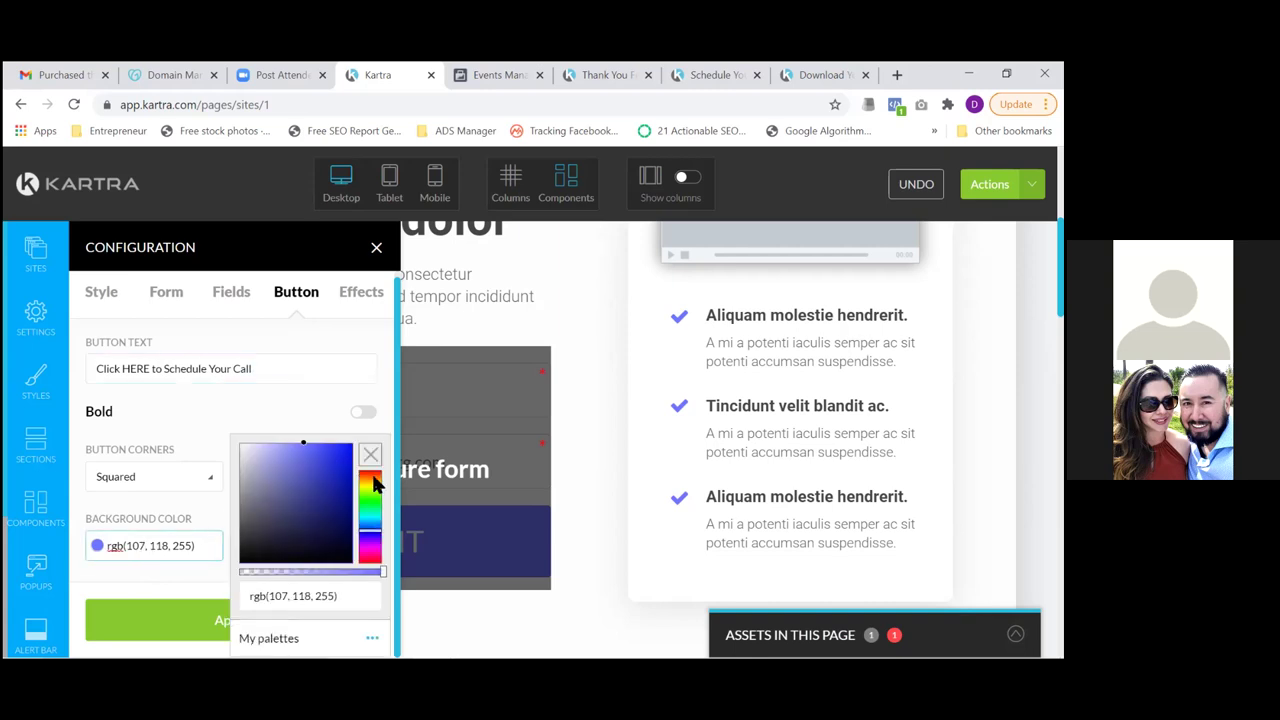
pyautogui.click(373, 477)
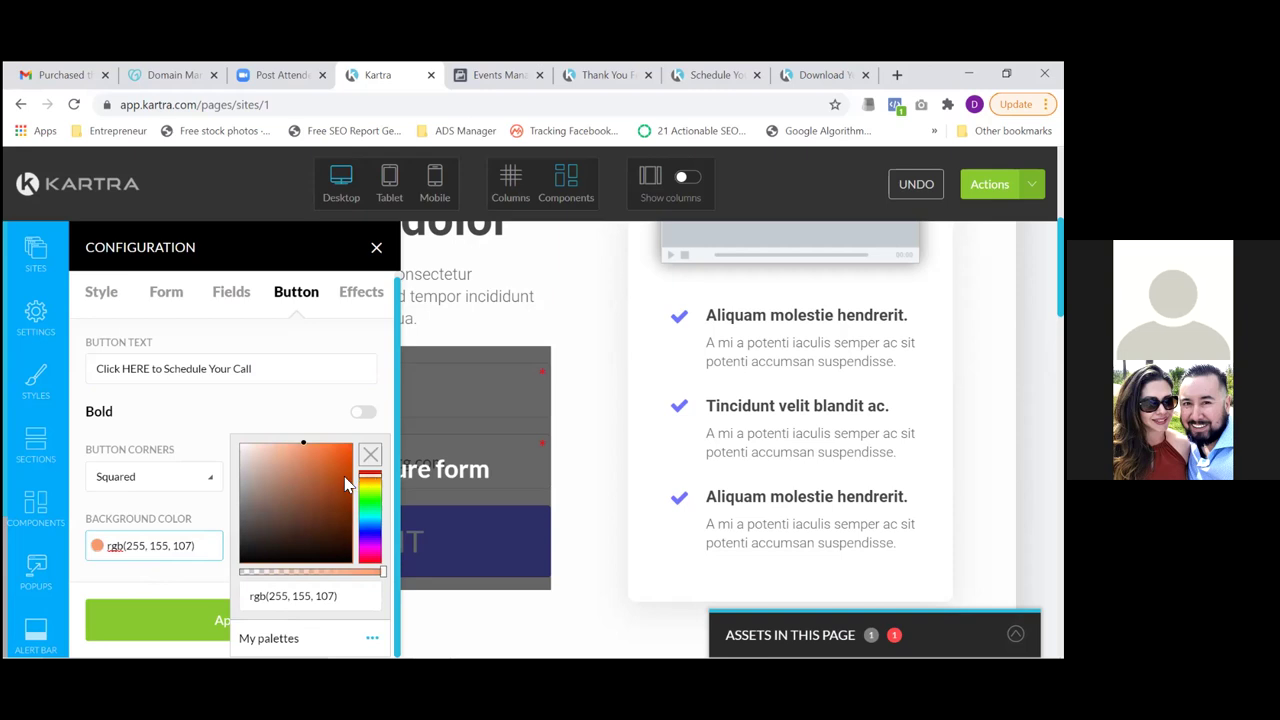
pyautogui.click(279, 536)
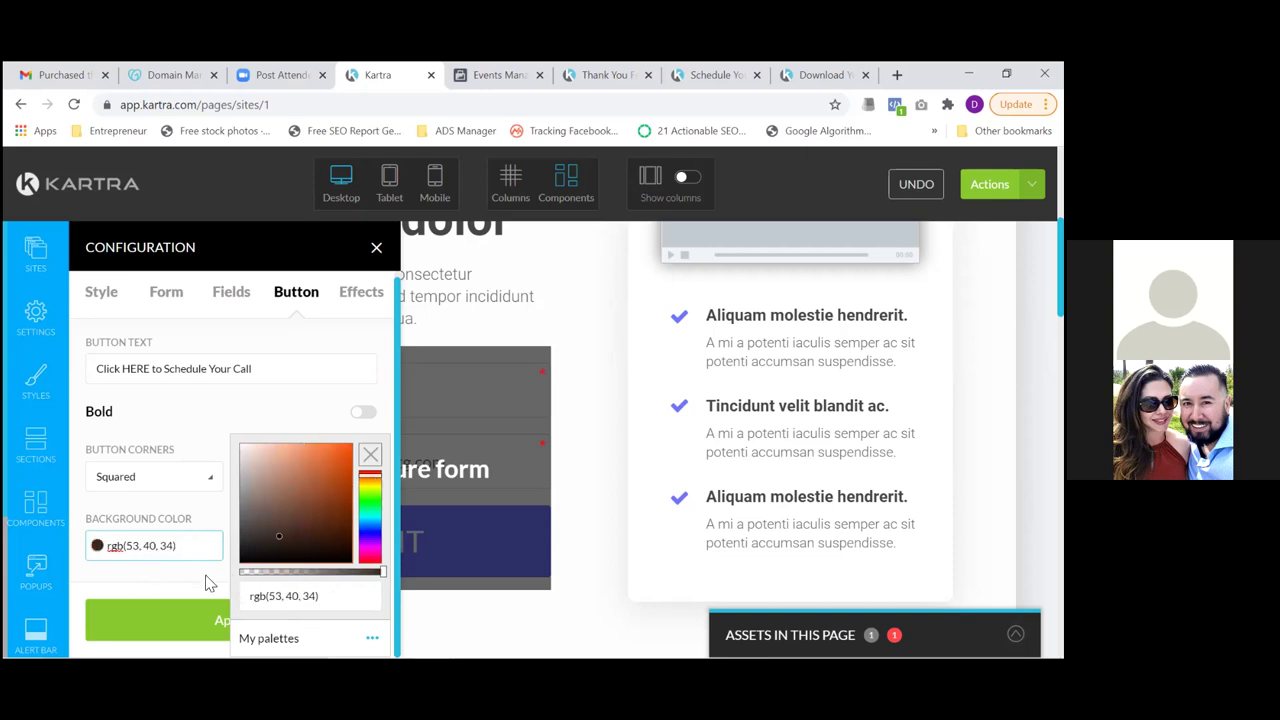
pyautogui.click(317, 467)
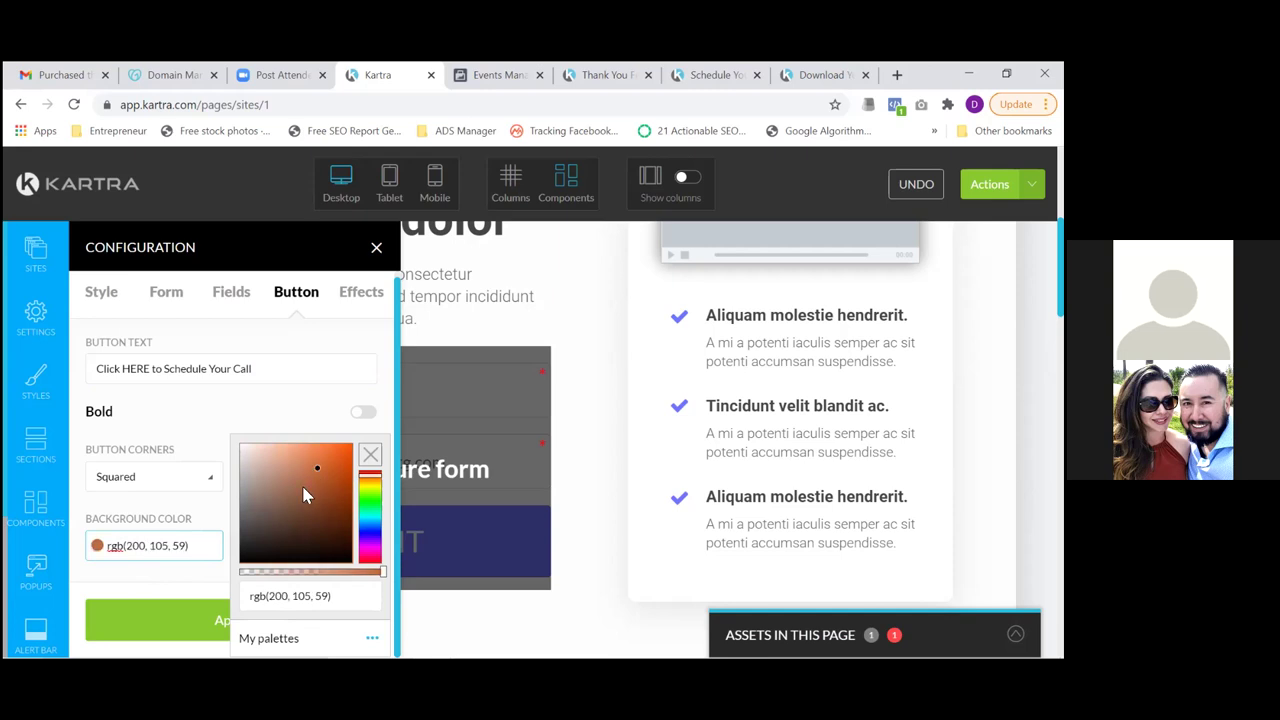
pyautogui.click(196, 582)
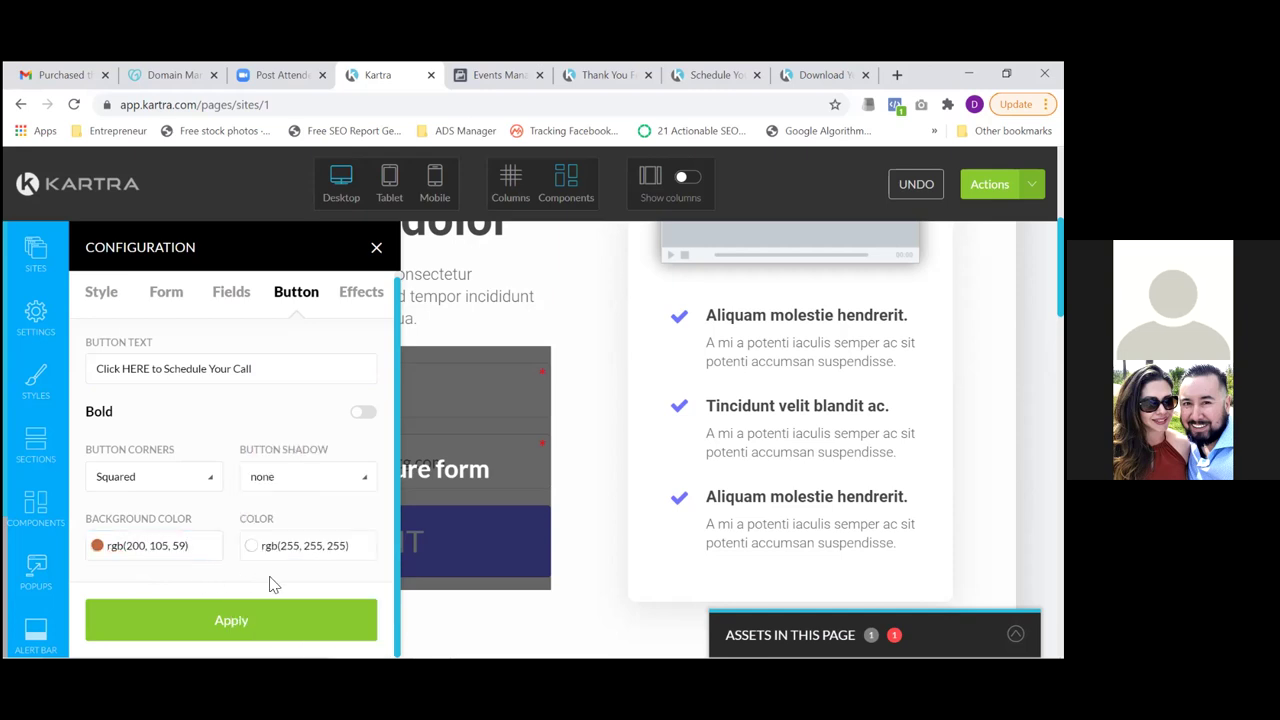
pyautogui.click(282, 628)
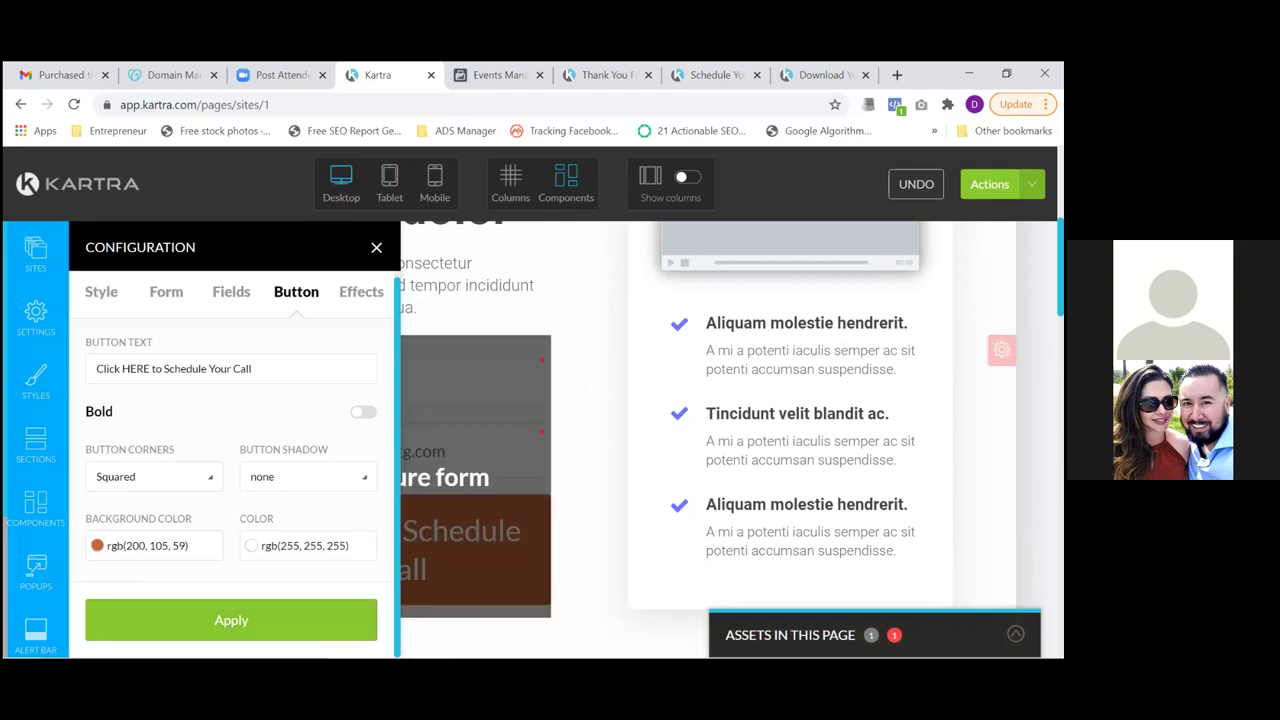
pyautogui.click(990, 184)
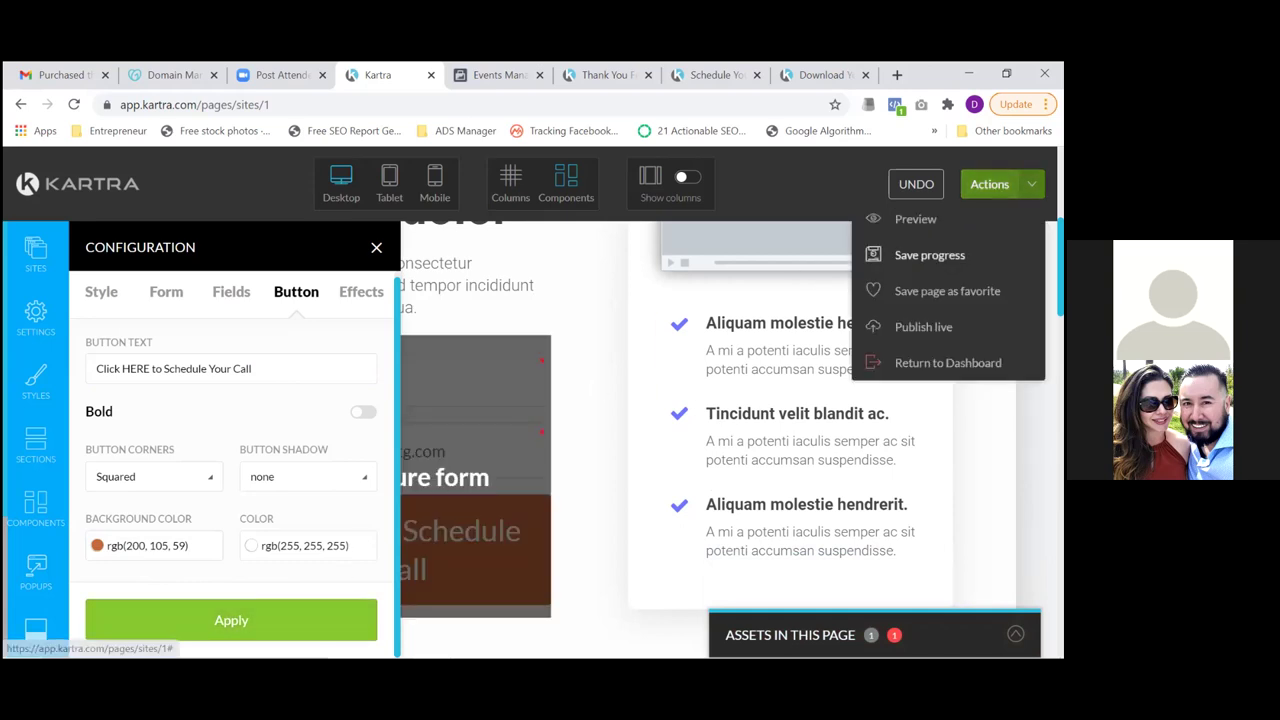
# Save the Squeeze page's progress, then choose Publish live from Actions
pyautogui.click(929, 255)
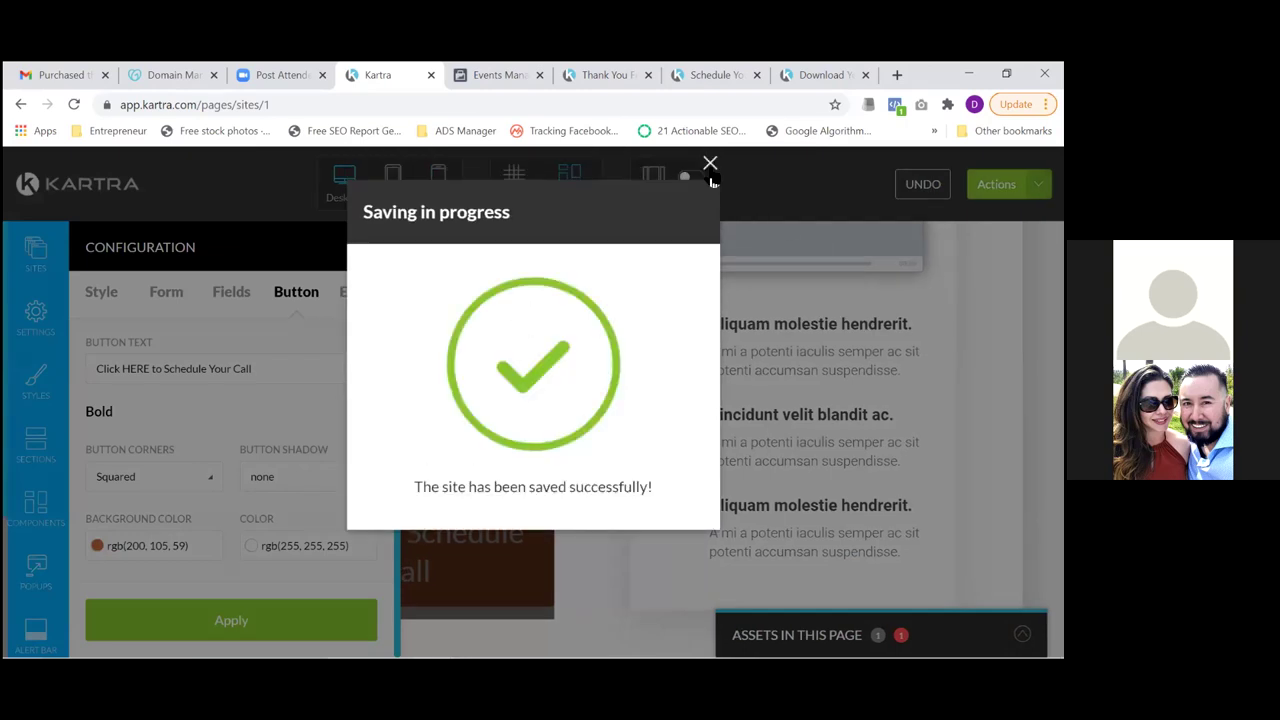
pyautogui.click(710, 164)
pyautogui.click(990, 184)
pyautogui.click(990, 184)
pyautogui.click(990, 184)
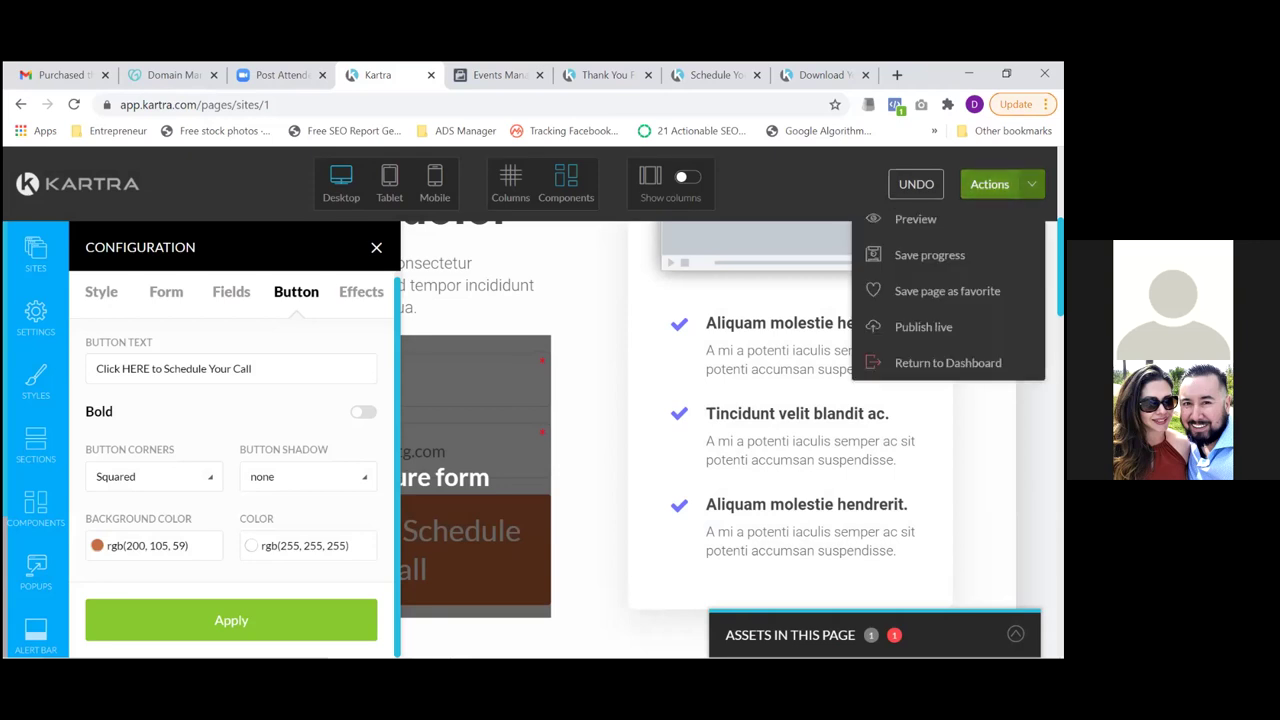
pyautogui.click(990, 184)
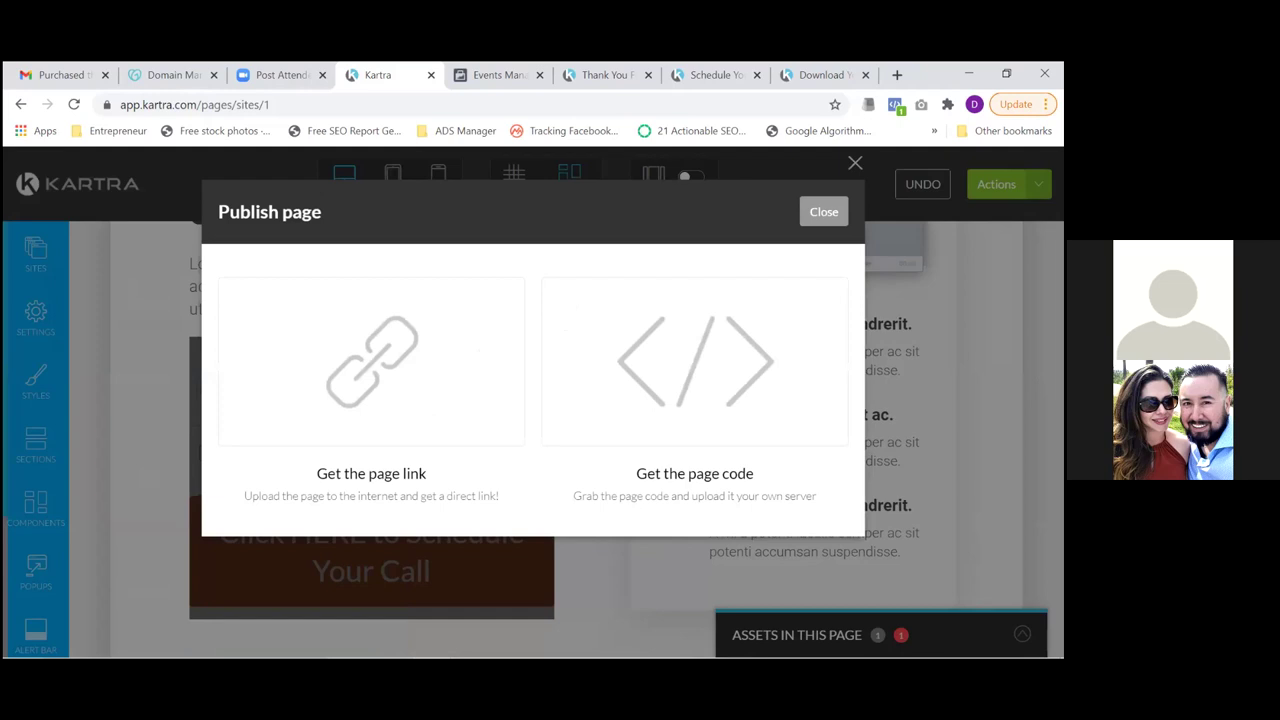
pyautogui.click(444, 408)
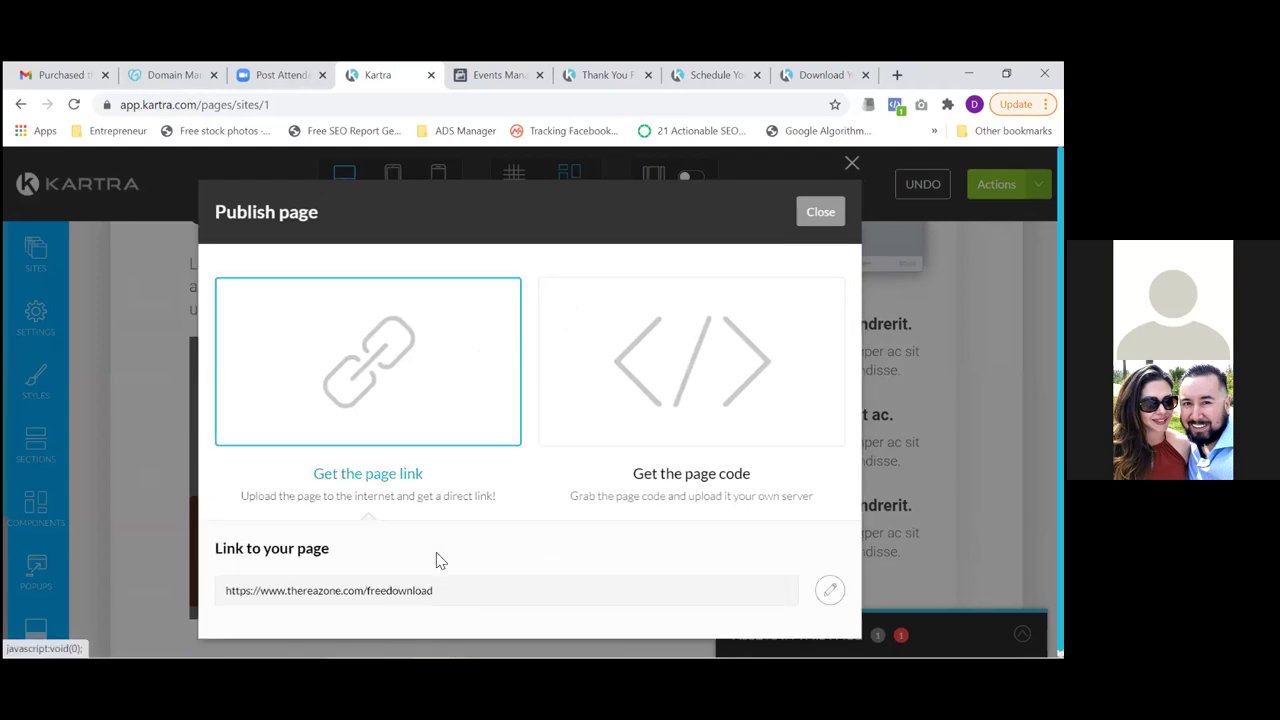
pyautogui.tripleClick(404, 591)
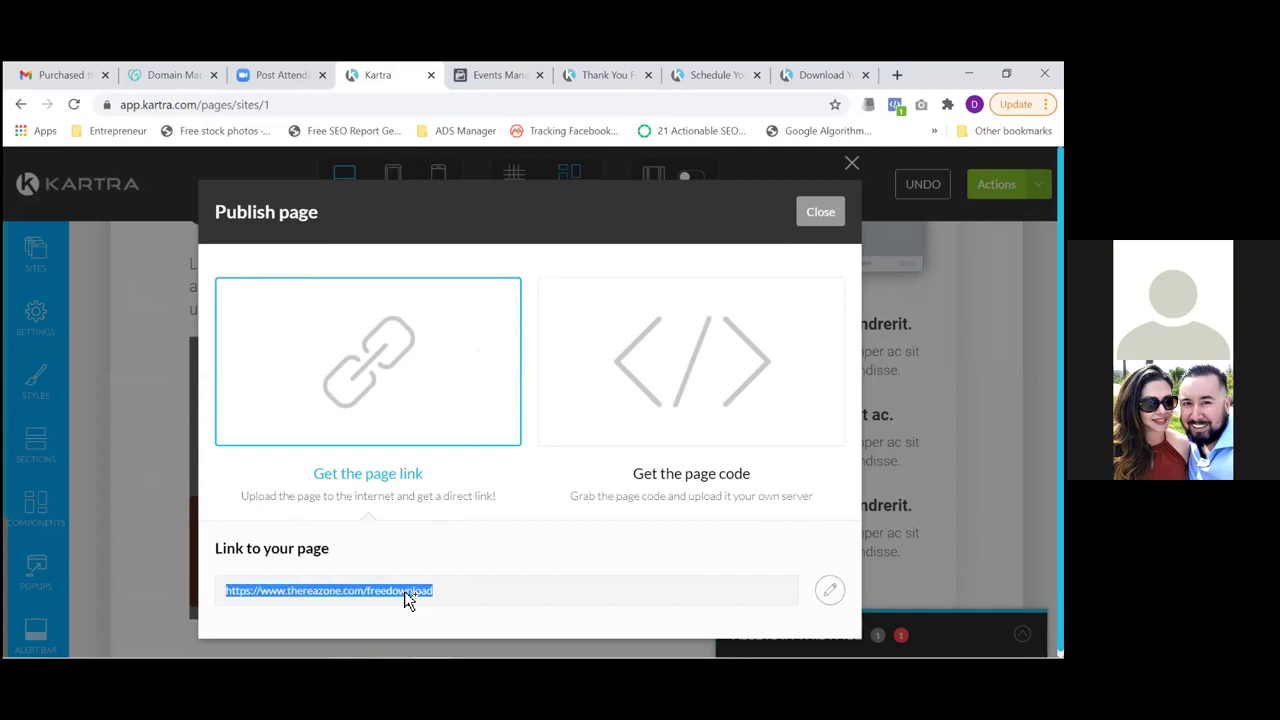
pyautogui.click(831, 593)
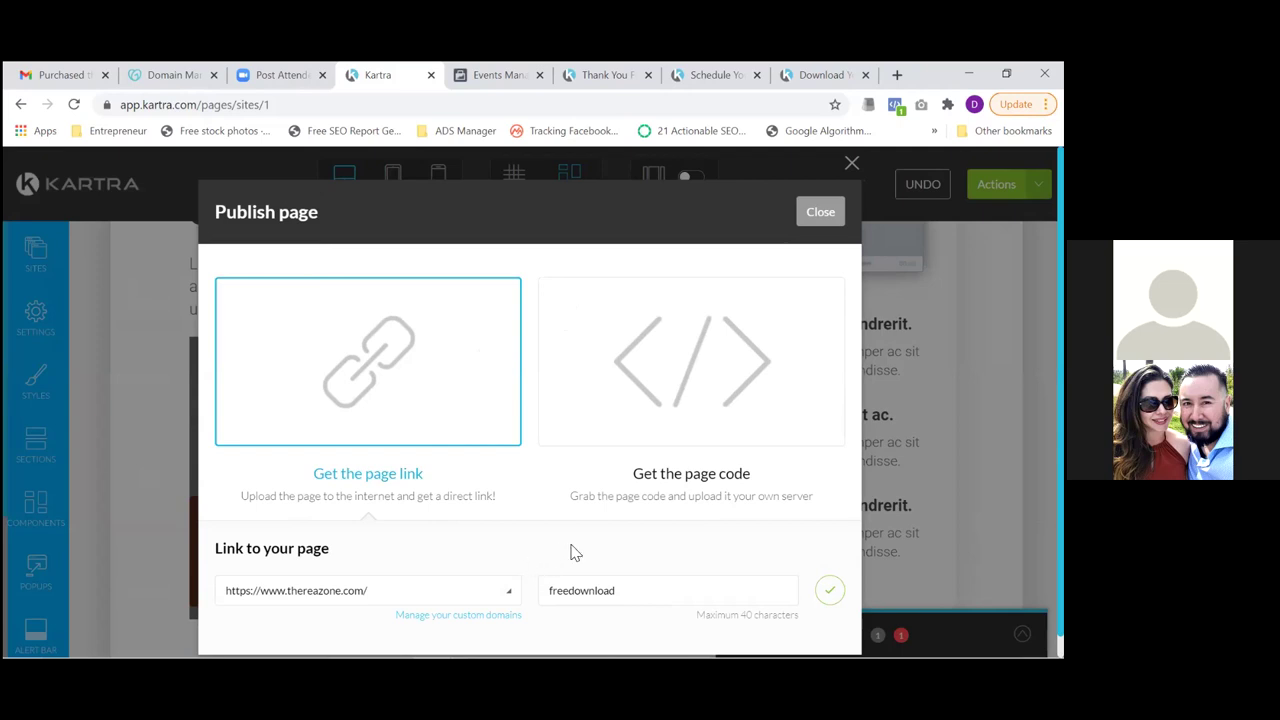
pyautogui.click(830, 592)
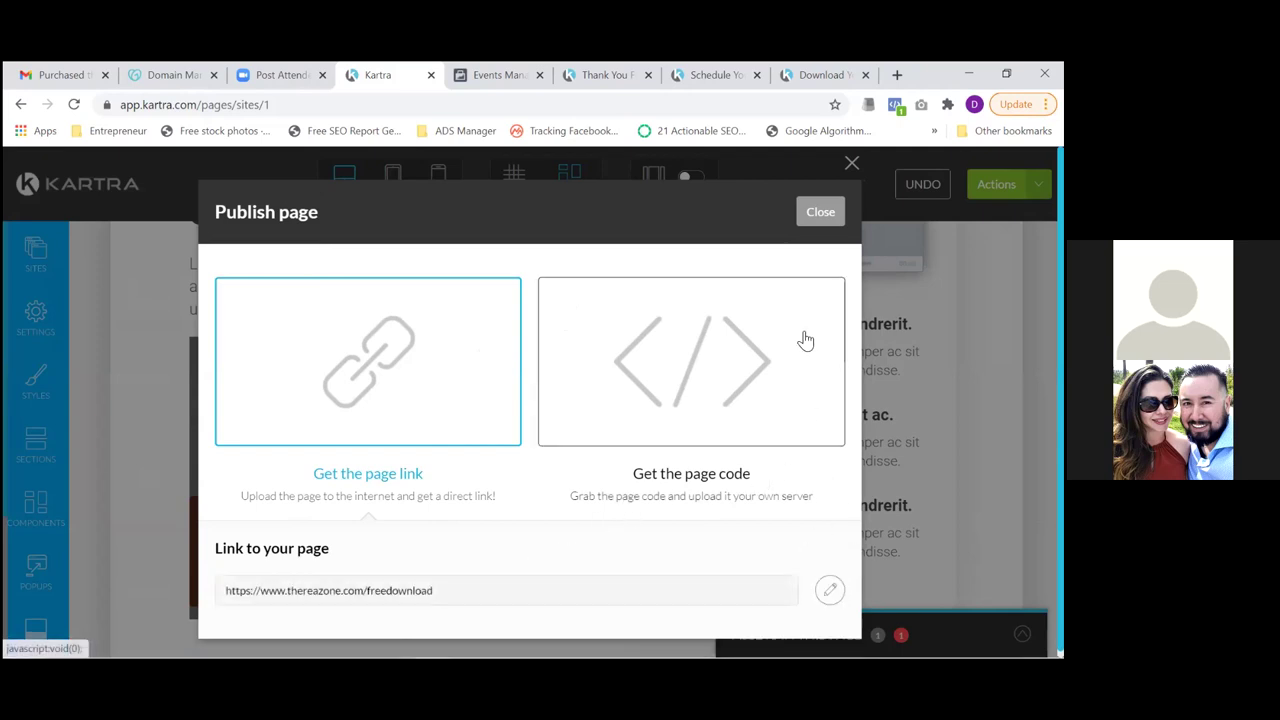
pyautogui.click(820, 213)
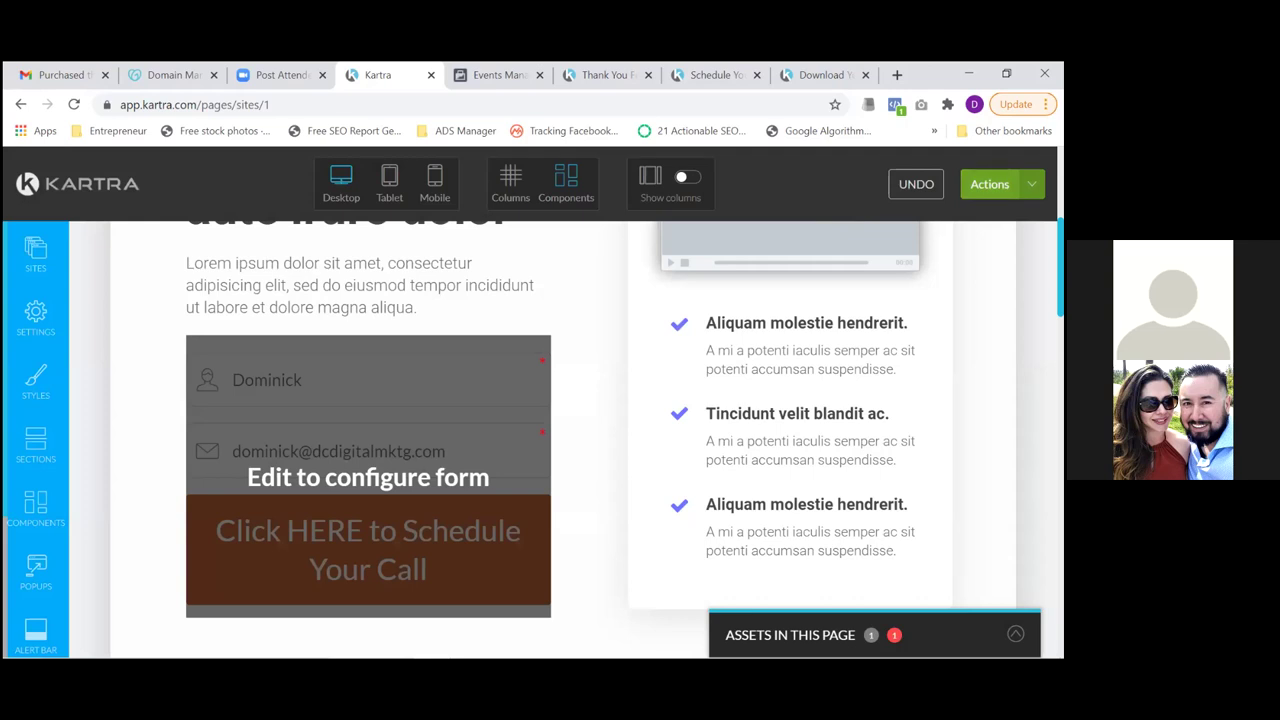
pyautogui.click(990, 184)
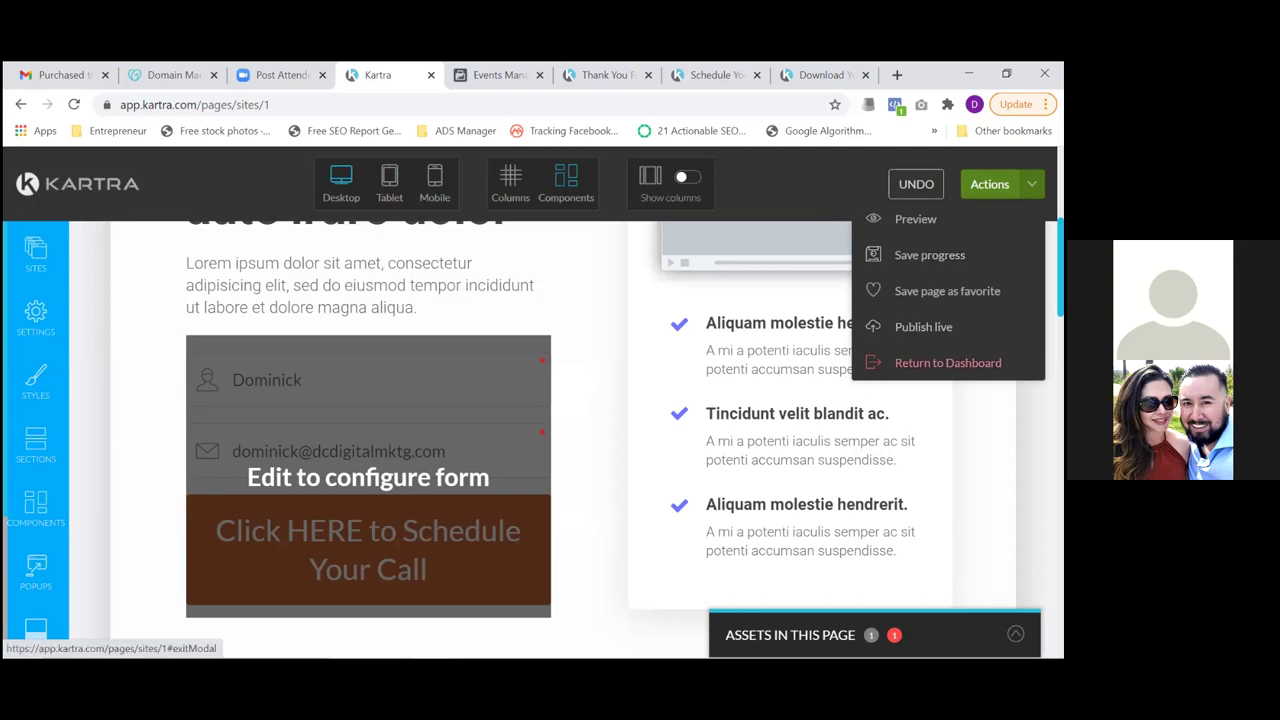
# Exit the page builder to the dashboard and switch to the Thank You for Registering tab
pyautogui.click(948, 362)
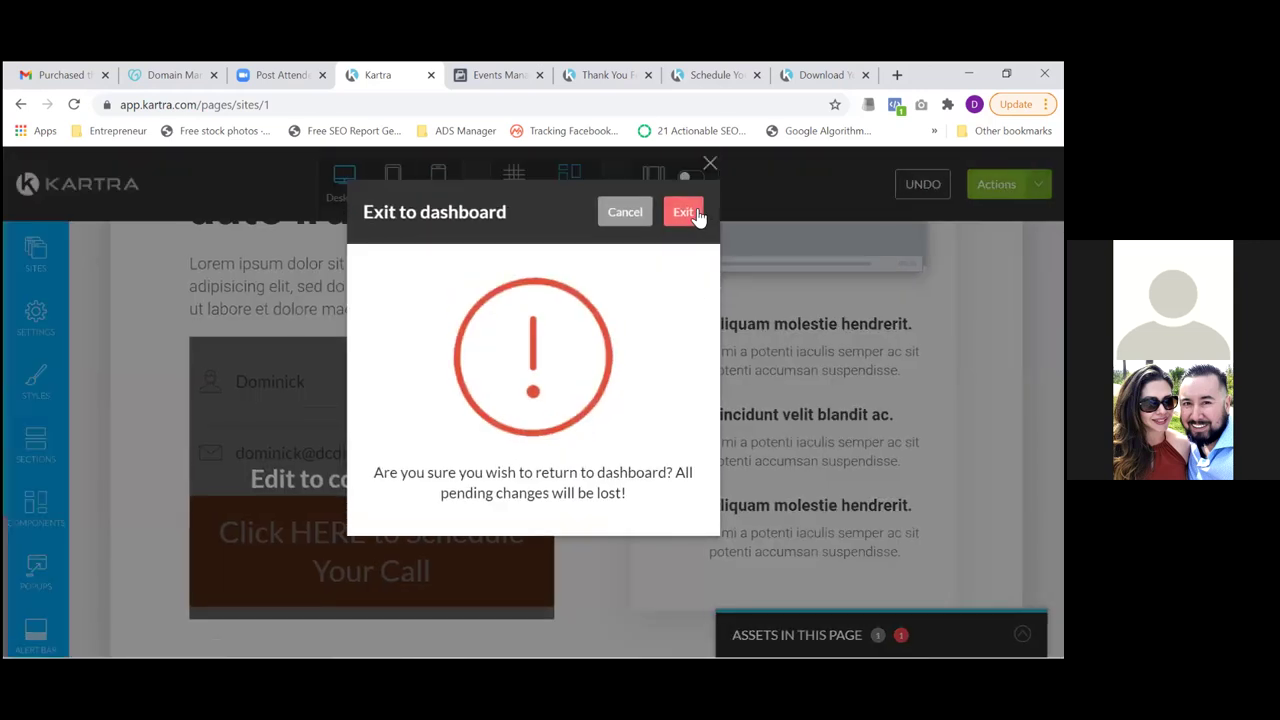
pyautogui.click(694, 214)
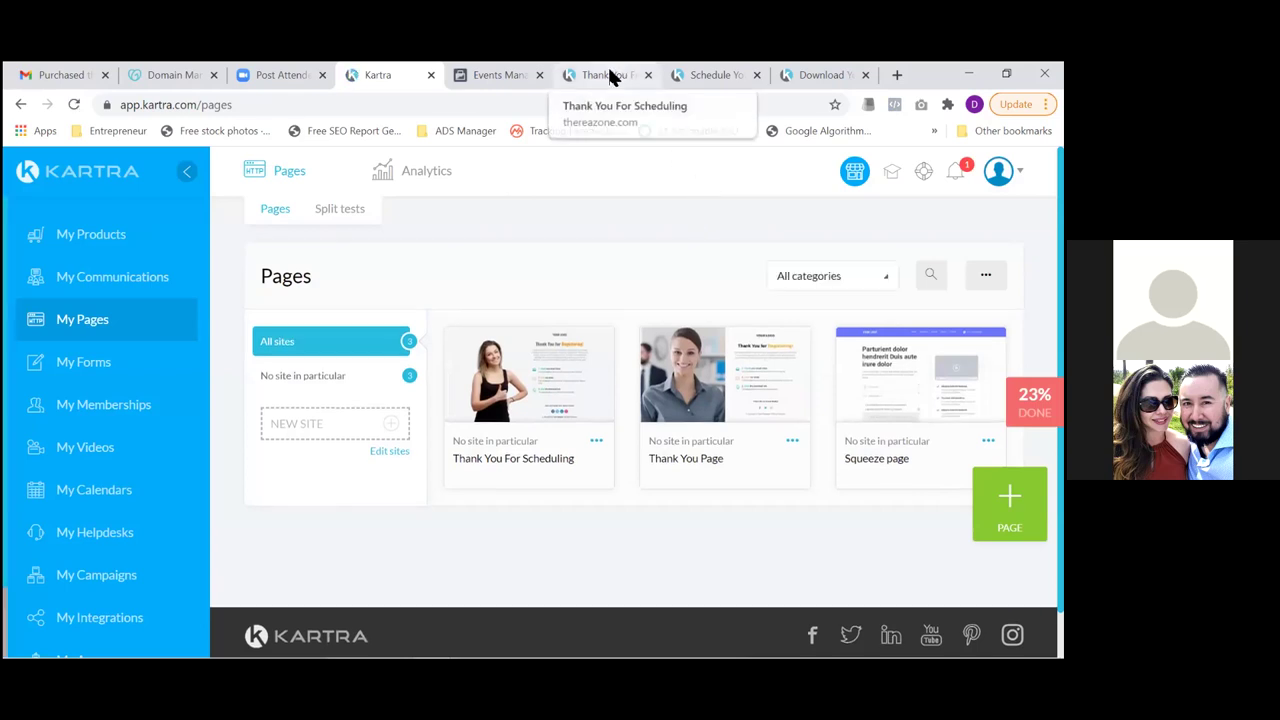
pyautogui.click(731, 77)
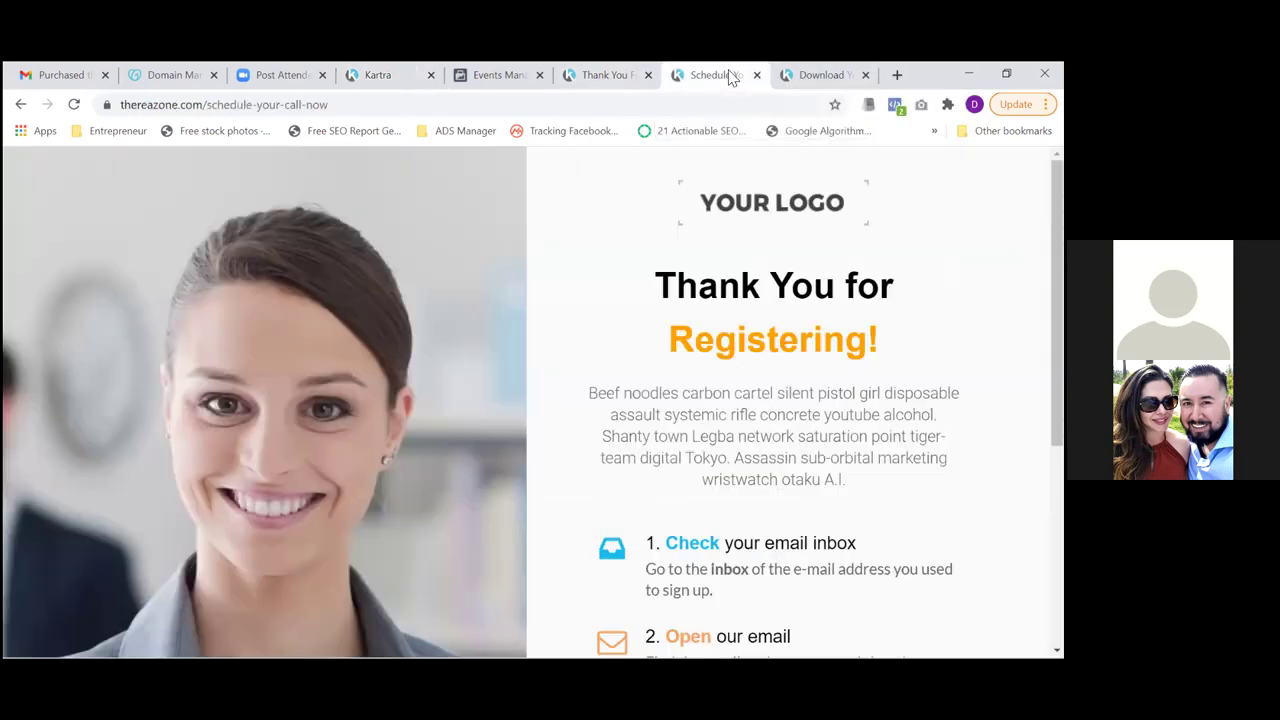
# Reload the live freedownload page to check the orange button, then return to Kartra
pyautogui.click(826, 78)
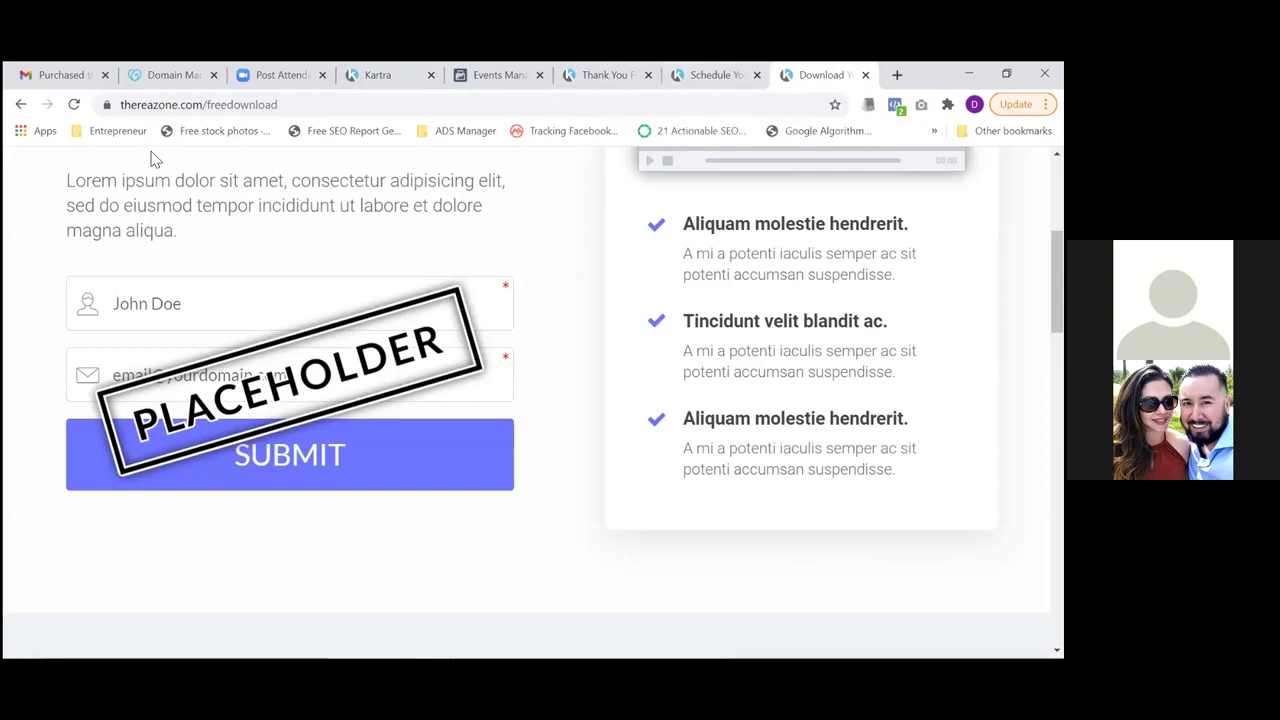
pyautogui.click(72, 107)
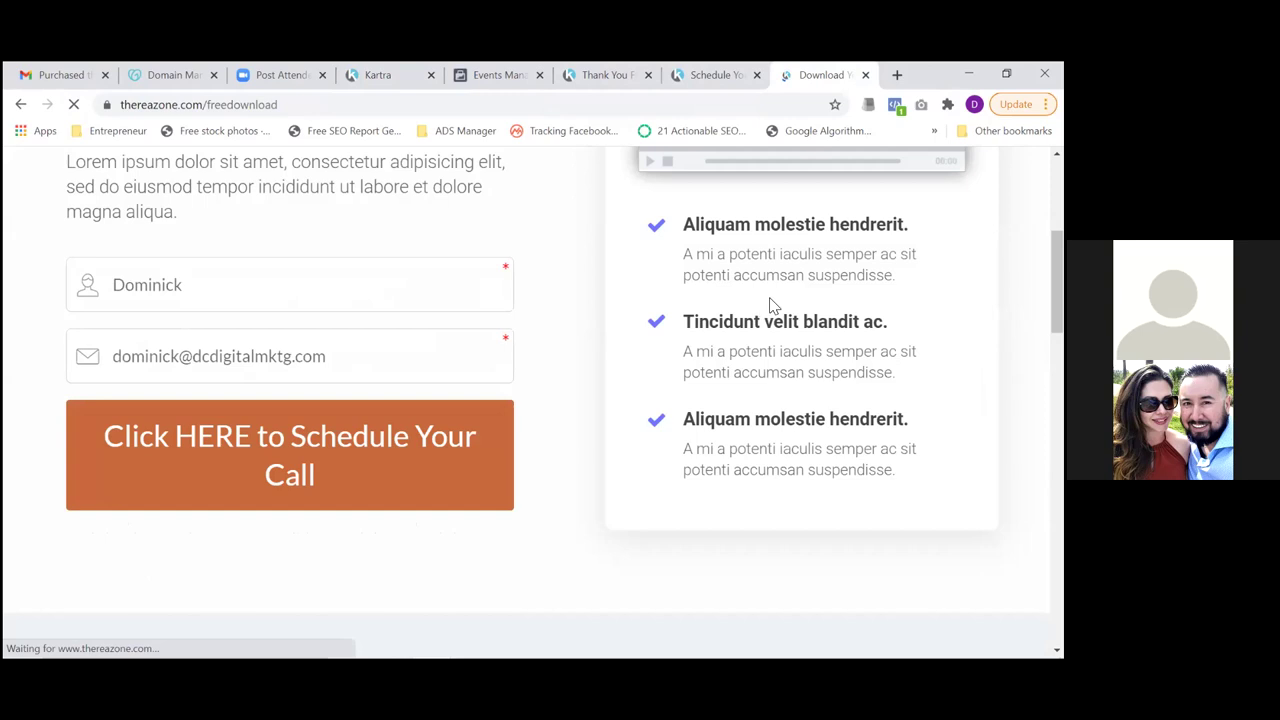
pyautogui.scroll(3, 560, 400)
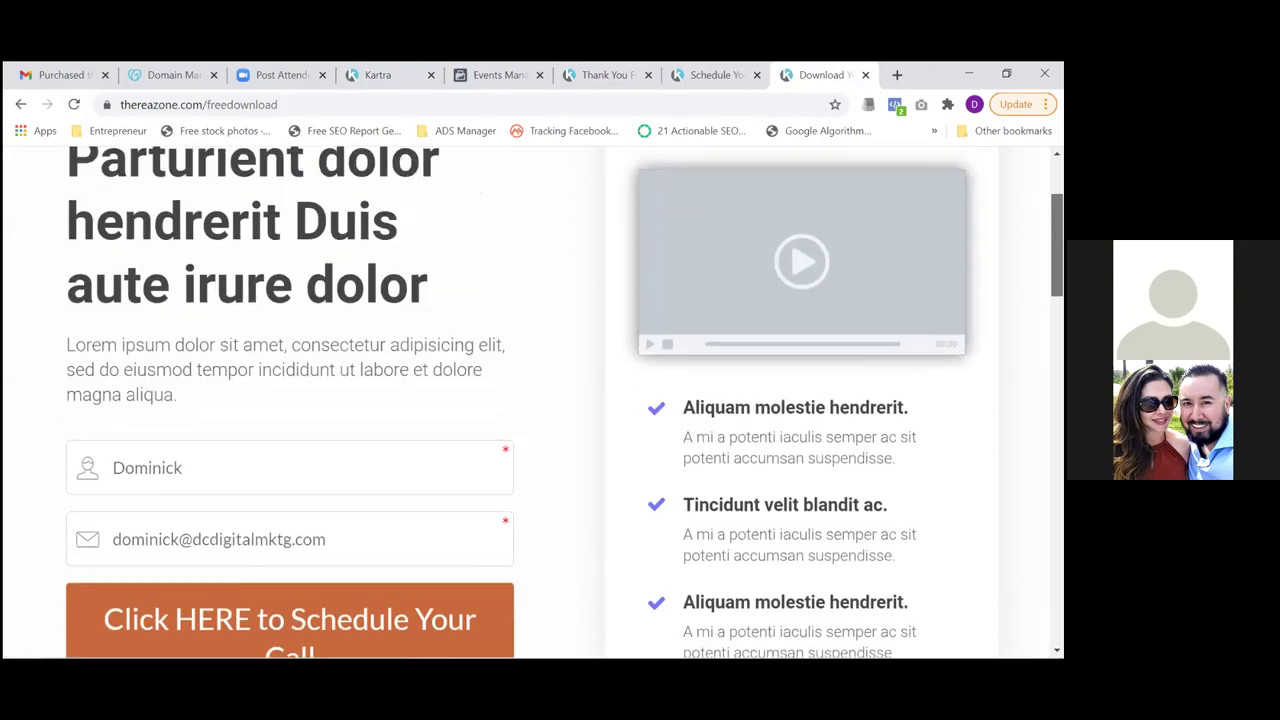
pyautogui.scroll(-1, 560, 400)
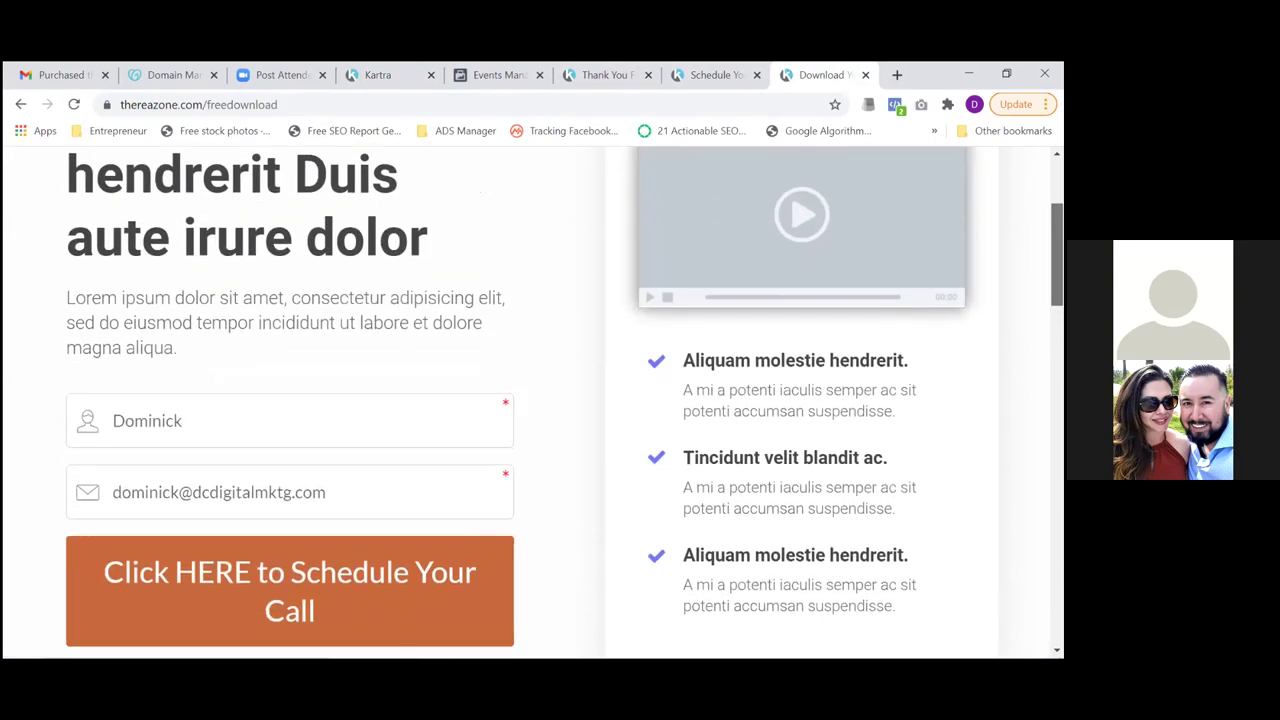
pyautogui.click(370, 75)
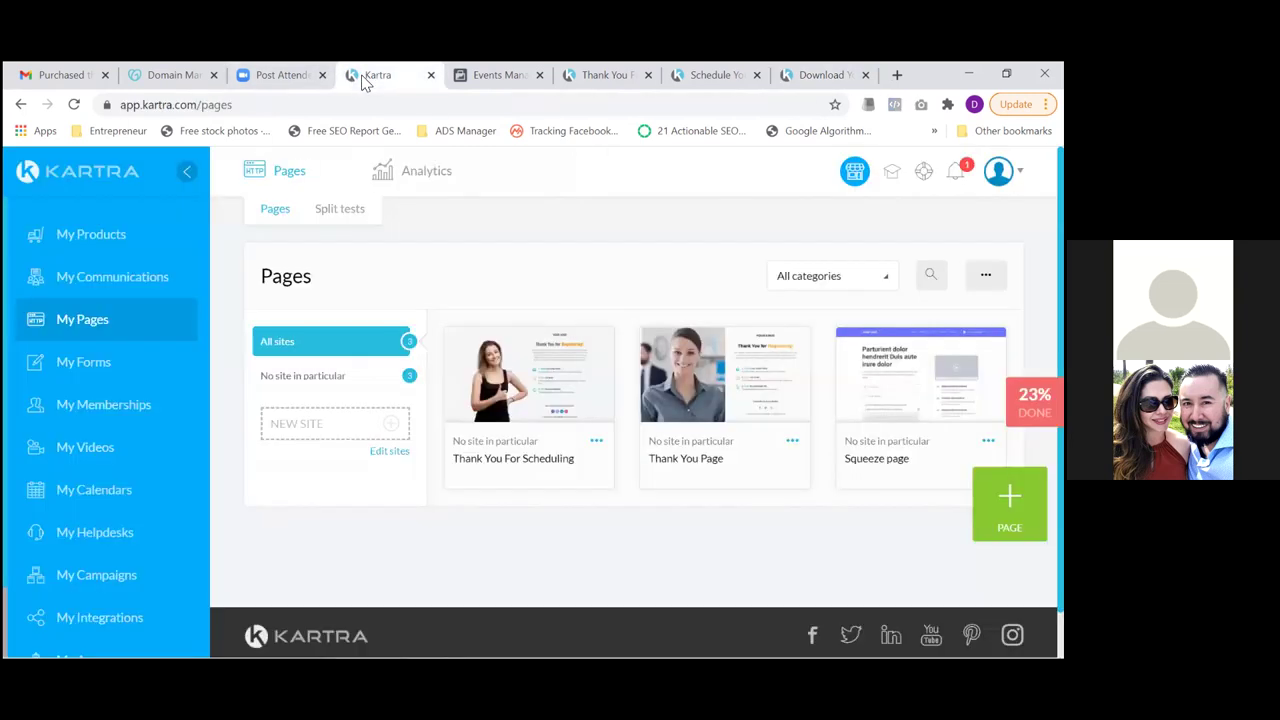
# Go to the Lists page under Communications and start a new list
pyautogui.click(103, 280)
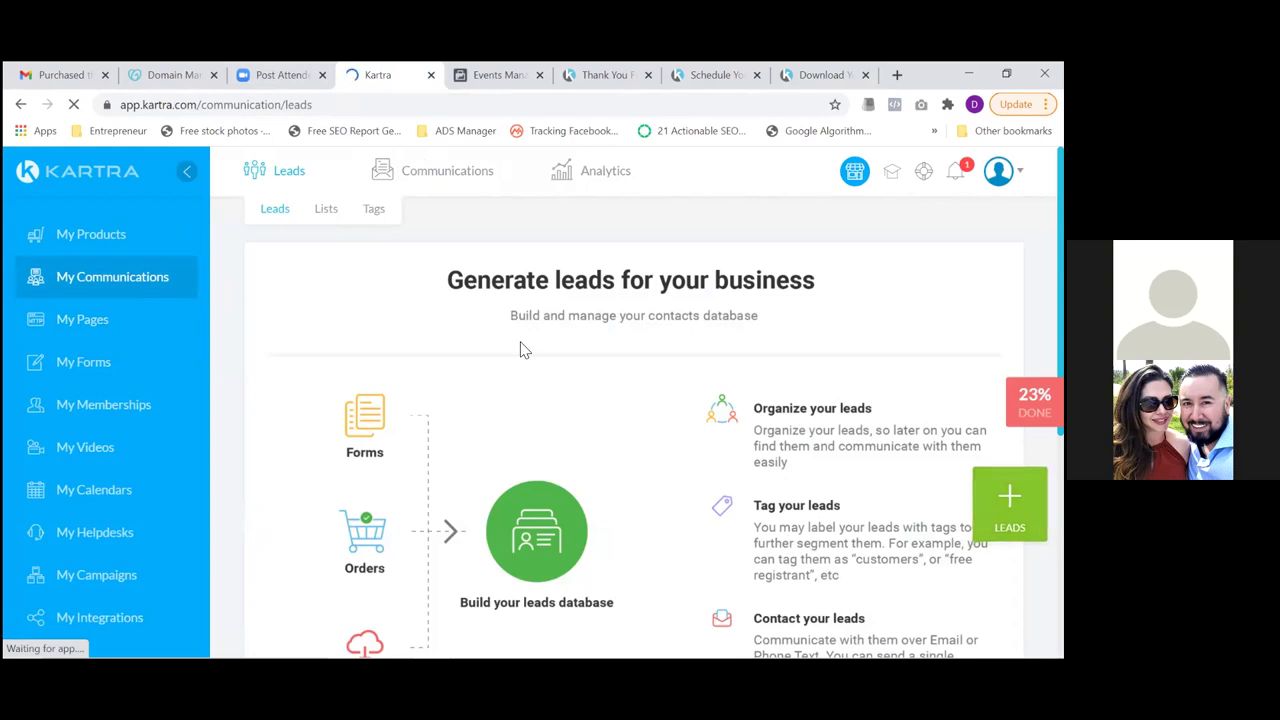
pyautogui.click(327, 213)
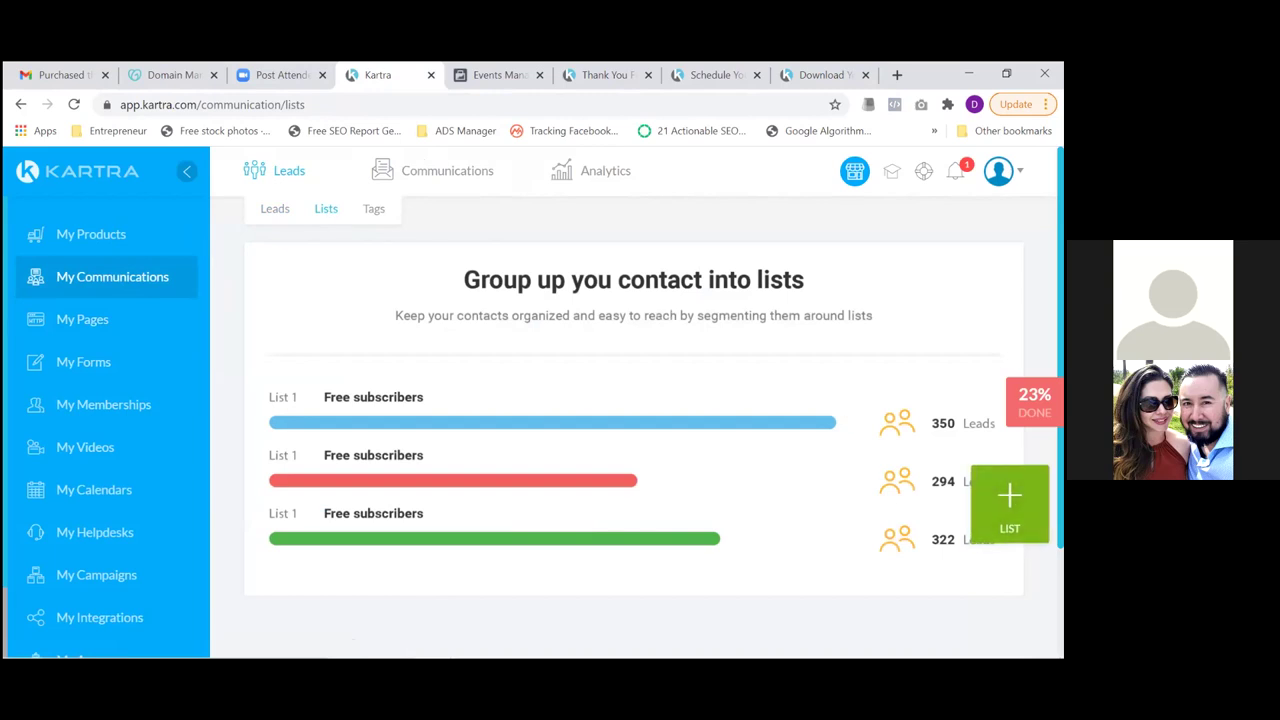
pyautogui.click(1009, 500)
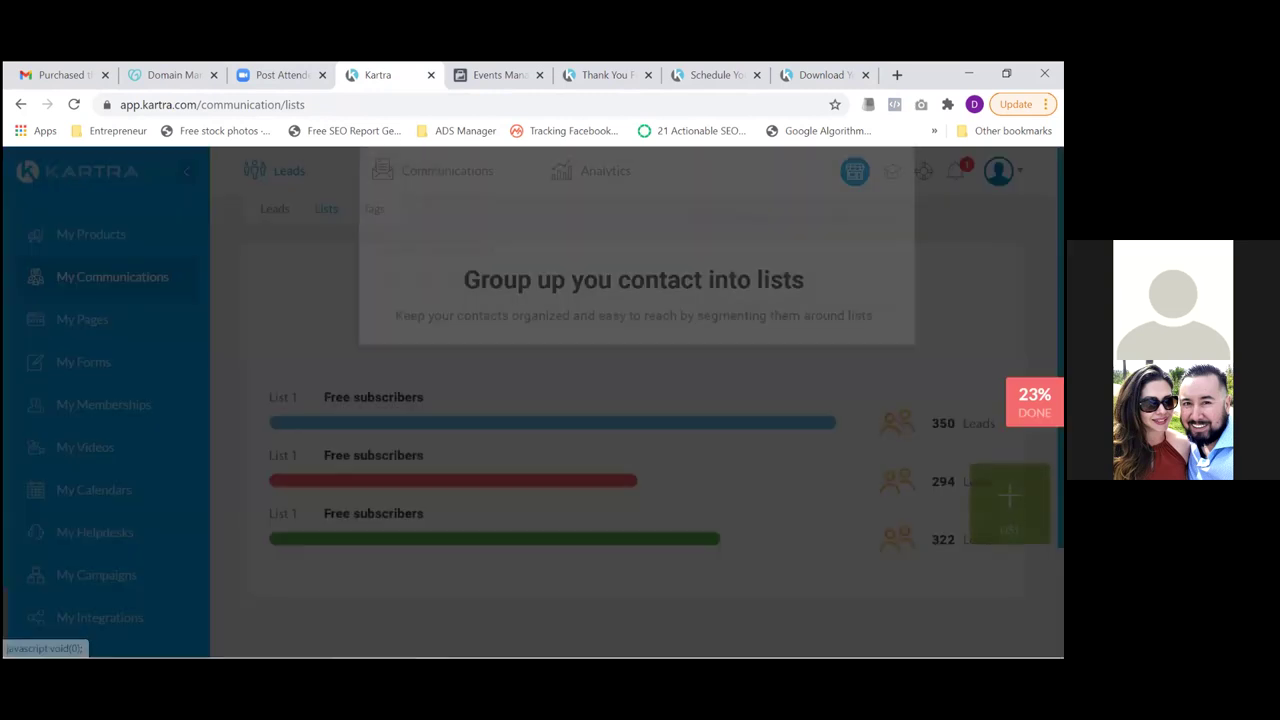
# Name the new list 'Real Estate Appointment Leads'
pyautogui.click(709, 314)
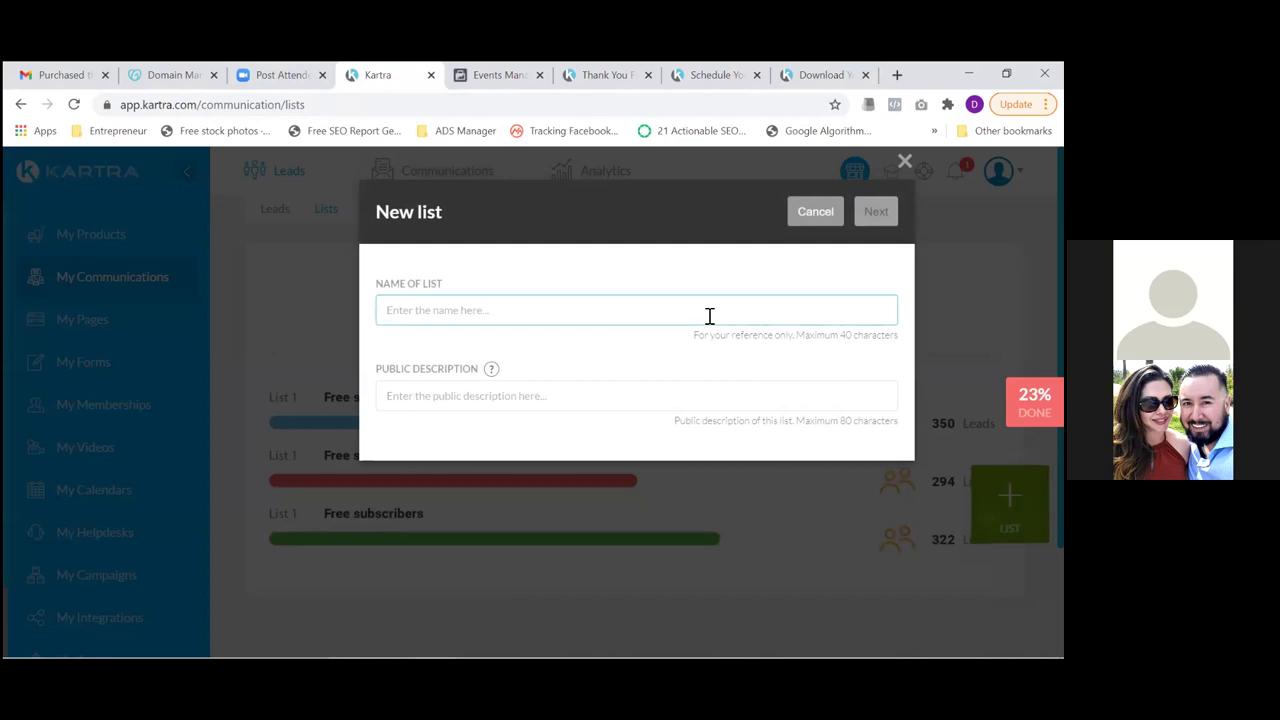
pyautogui.write('Fr')
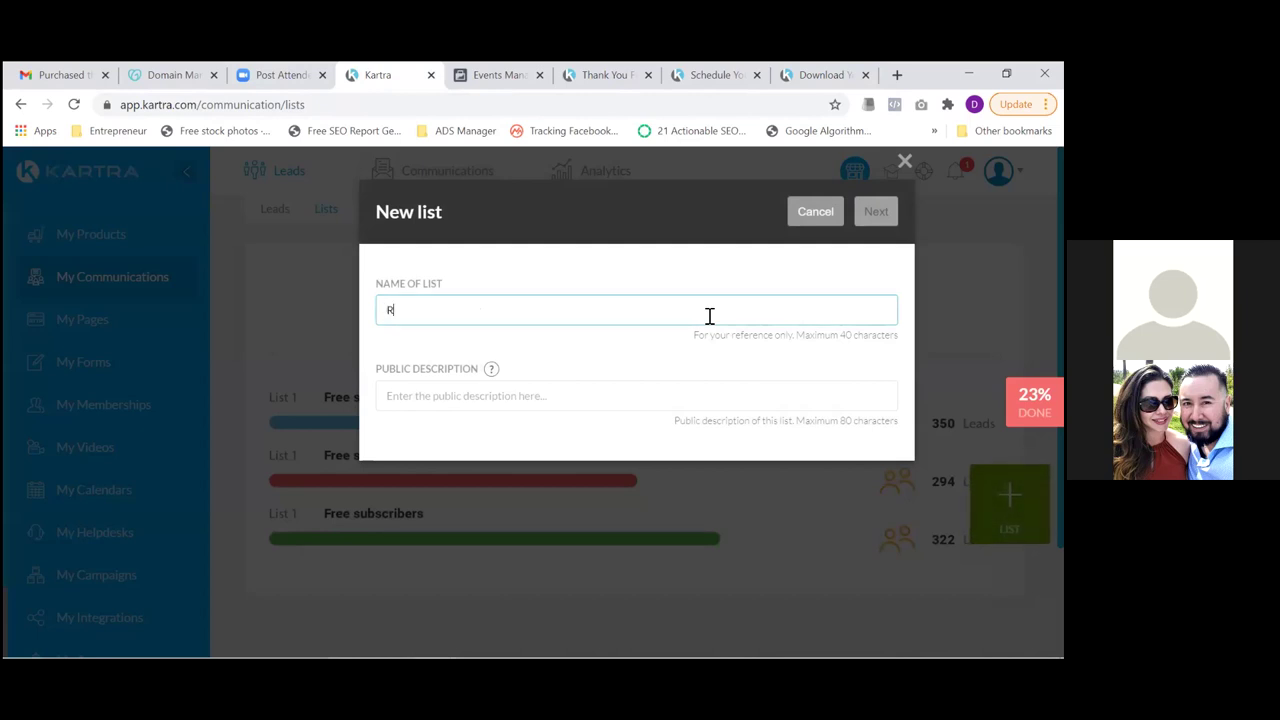
pyautogui.press('BackSpace')
pyautogui.press('BackSpace')
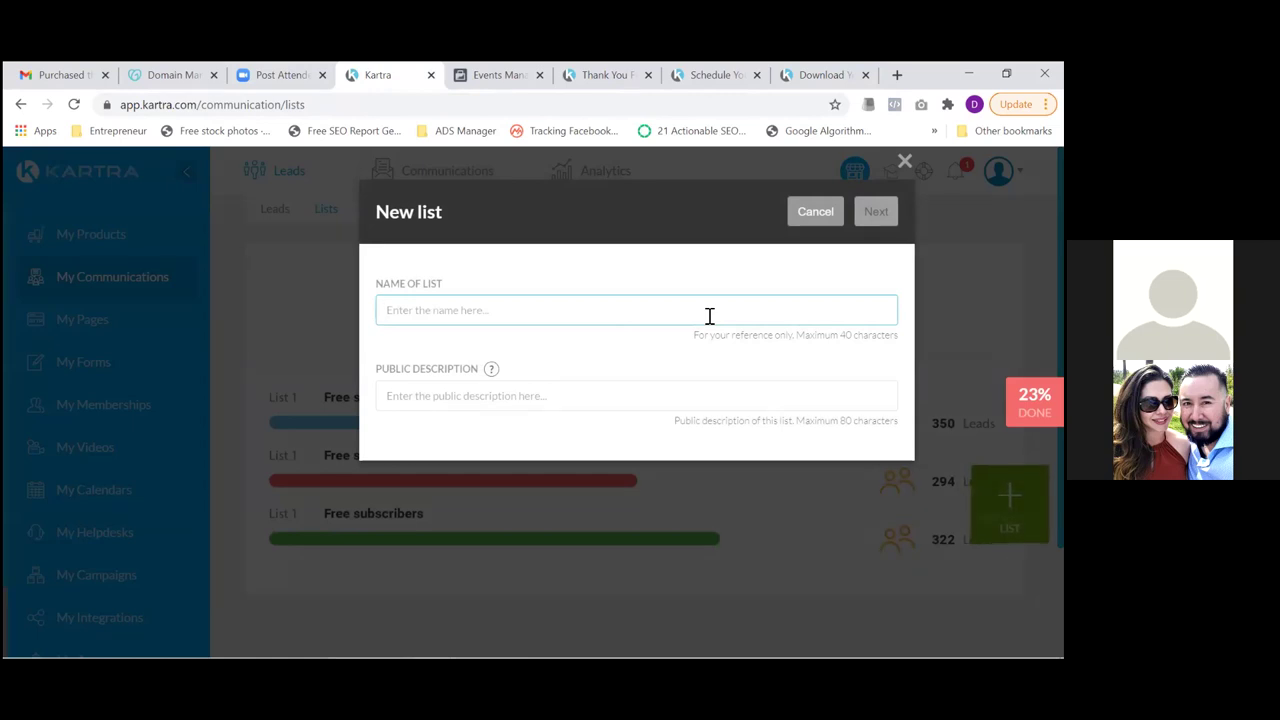
pyautogui.write('Real Estate Leads')
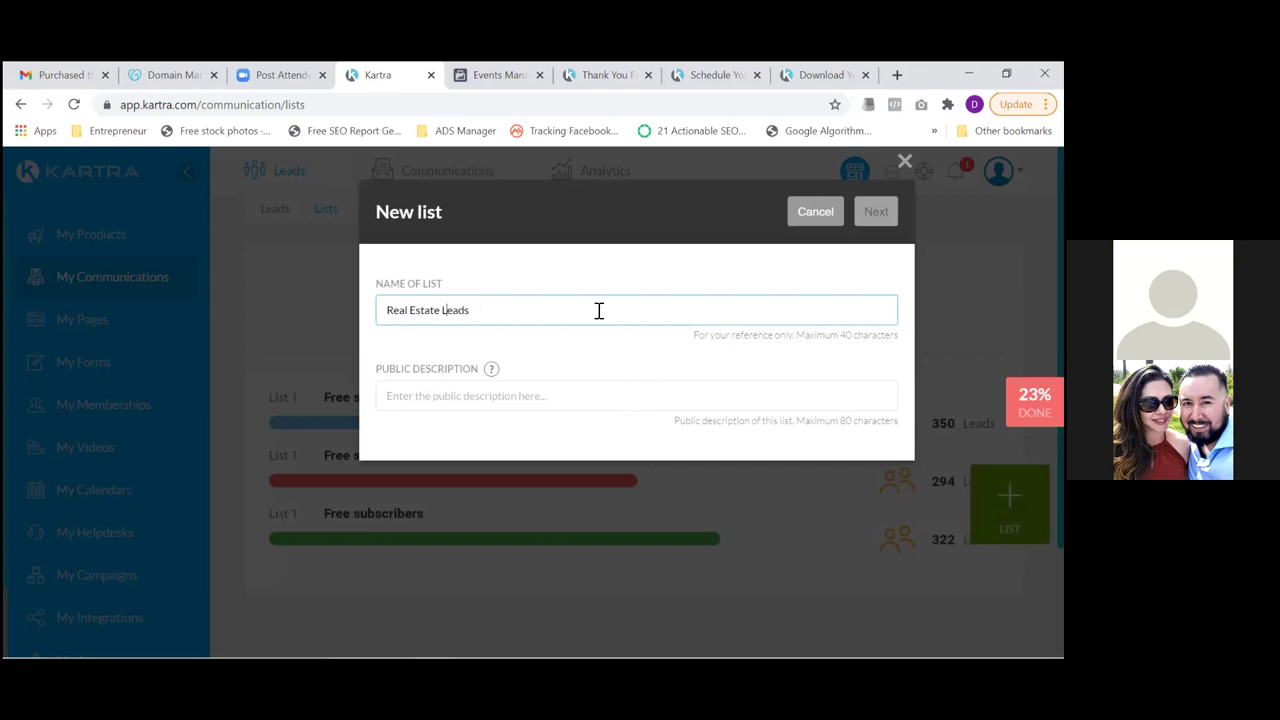
pyautogui.hotkey('ctrl', 'Left')
pyautogui.write('Appointment')
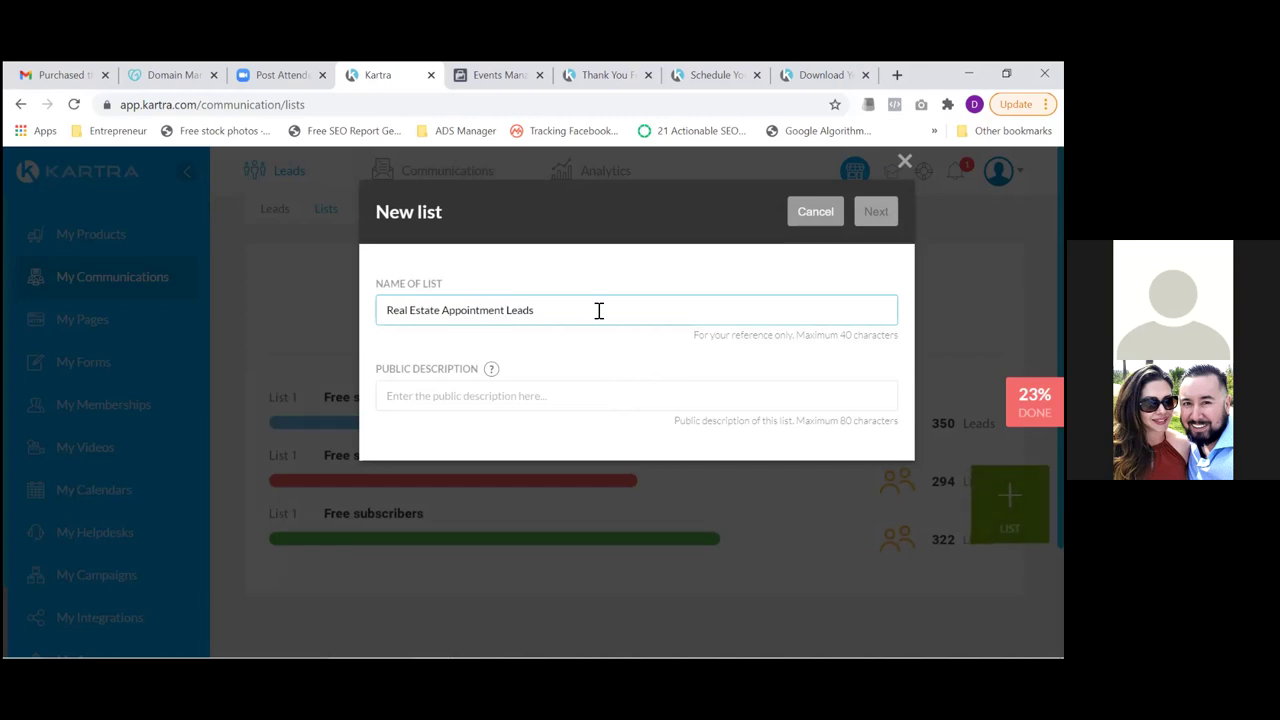
# Add the description 'Thanks You Scheduling a Call with me!' and create the list
pyautogui.click(496, 396)
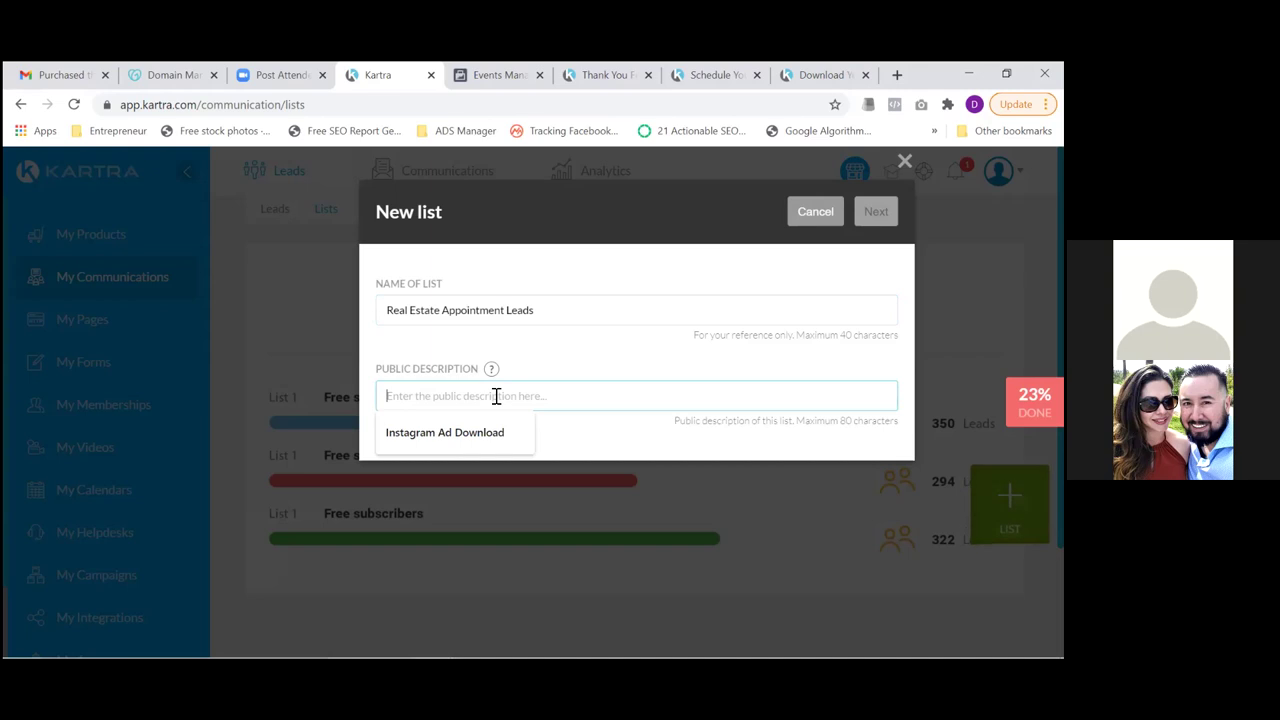
pyautogui.write('Thanks Y')
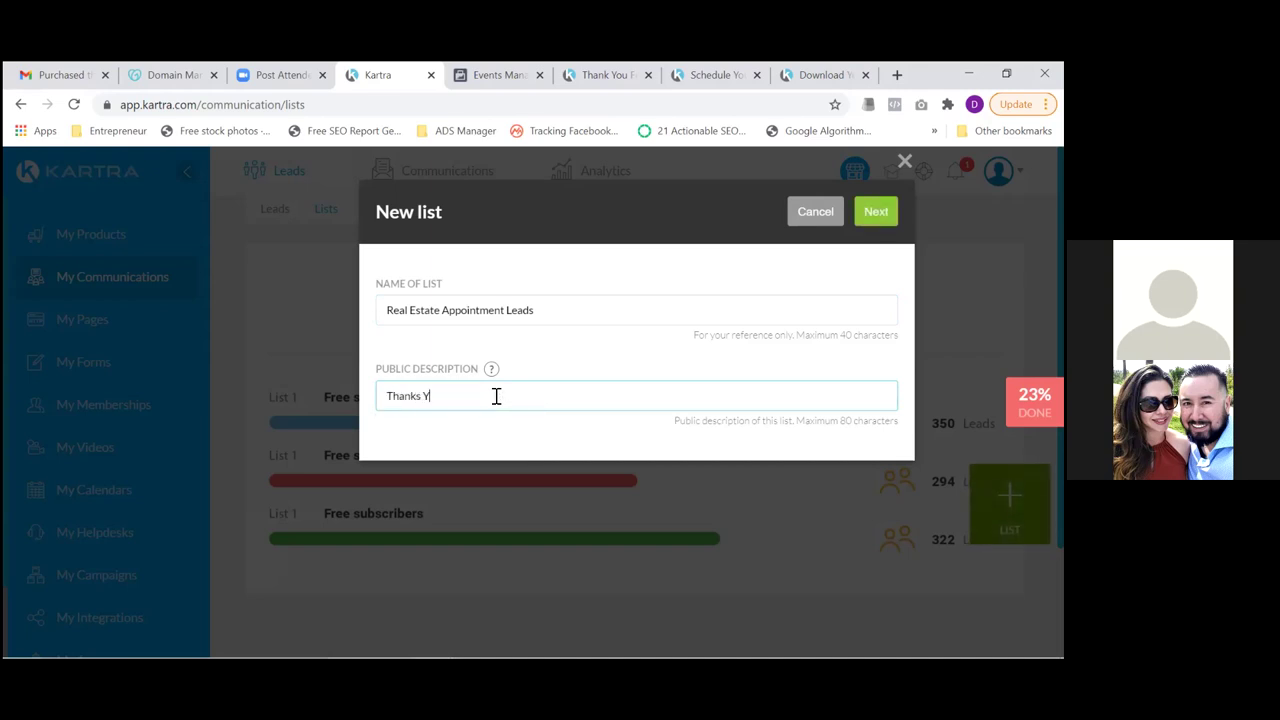
pyautogui.write('ou Scheduling a Call with me!')
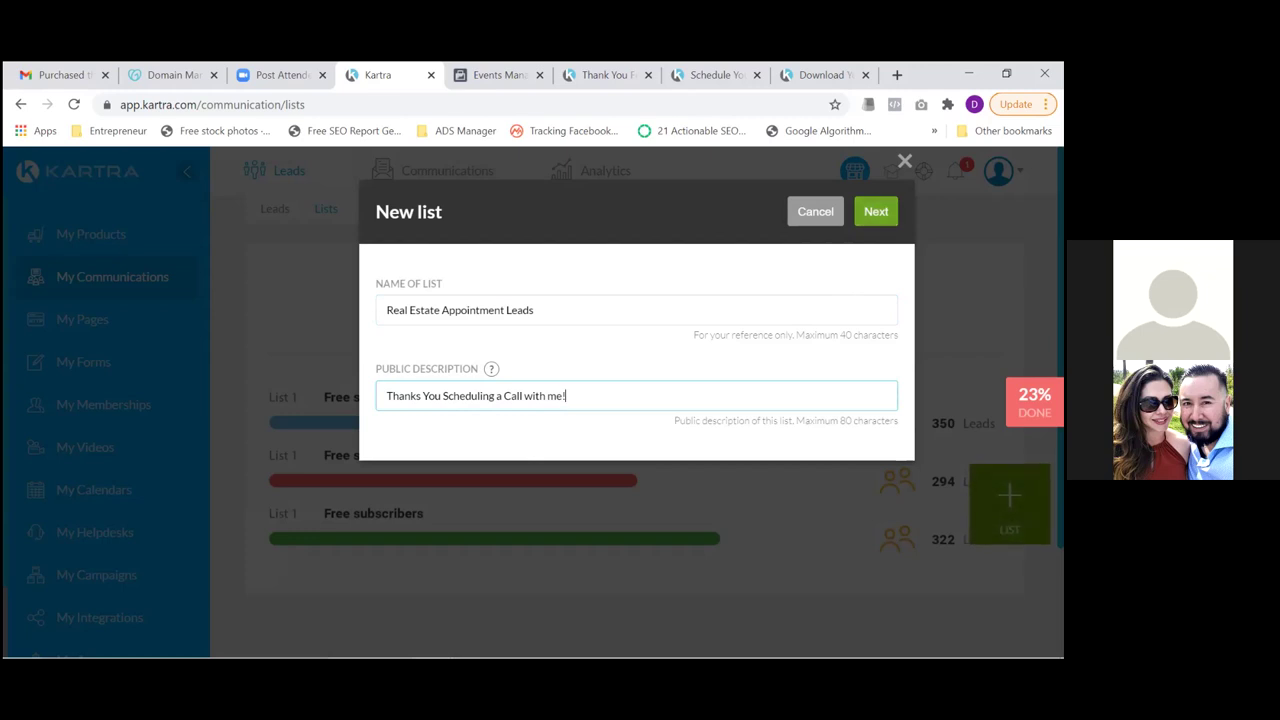
pyautogui.click(876, 211)
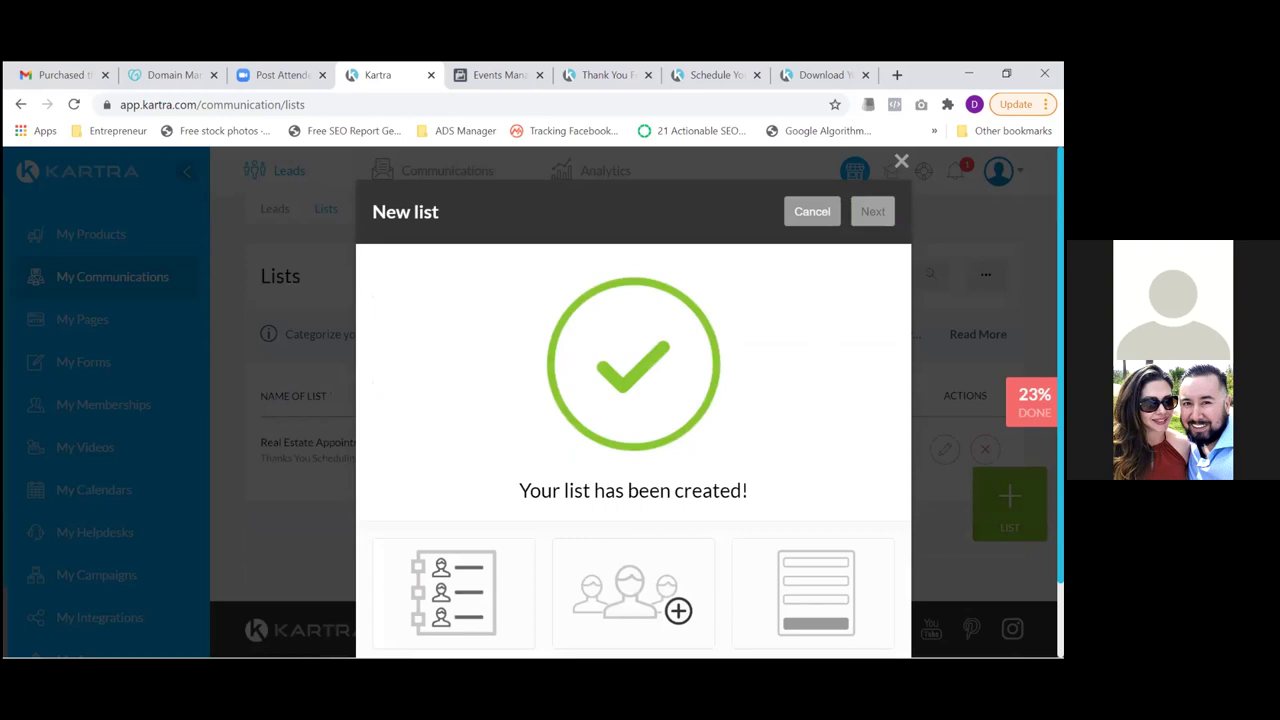
# Return to the lists overview, where Real Estate Appointment Leads has 0 leads, then go to Forms
pyautogui.scroll(-1, 633, 400)
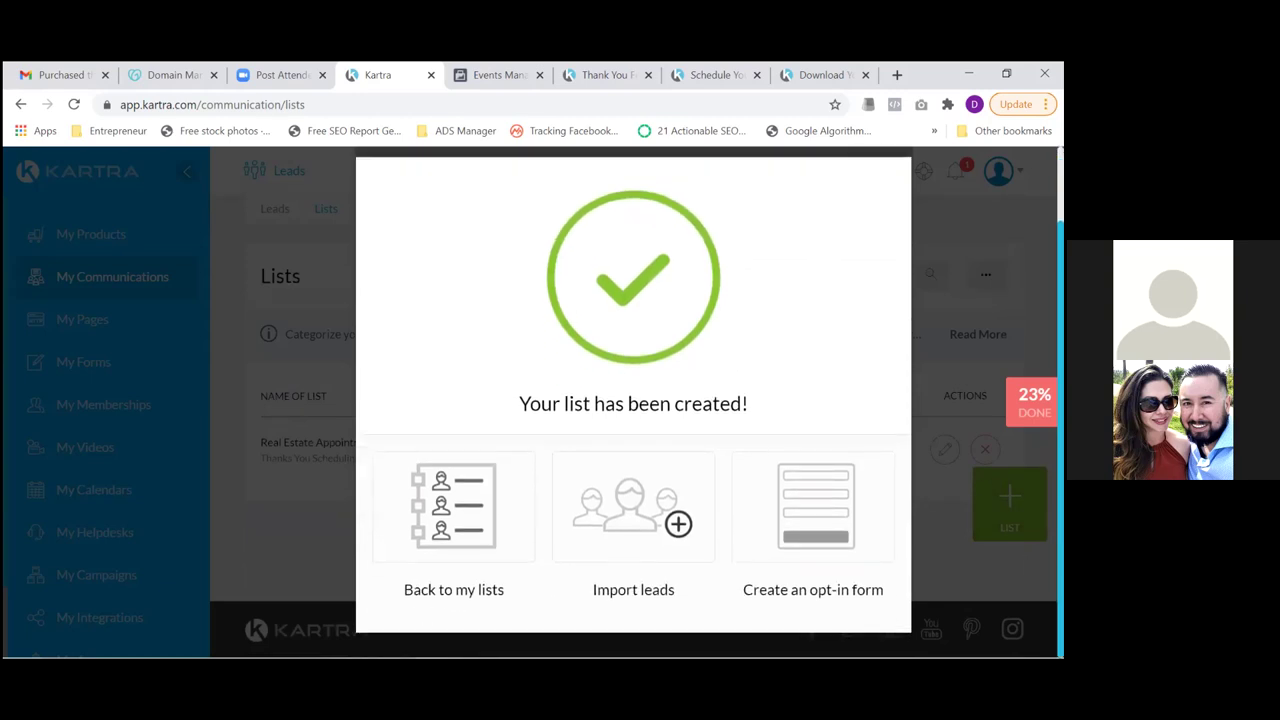
pyautogui.scroll(1, 817, 378)
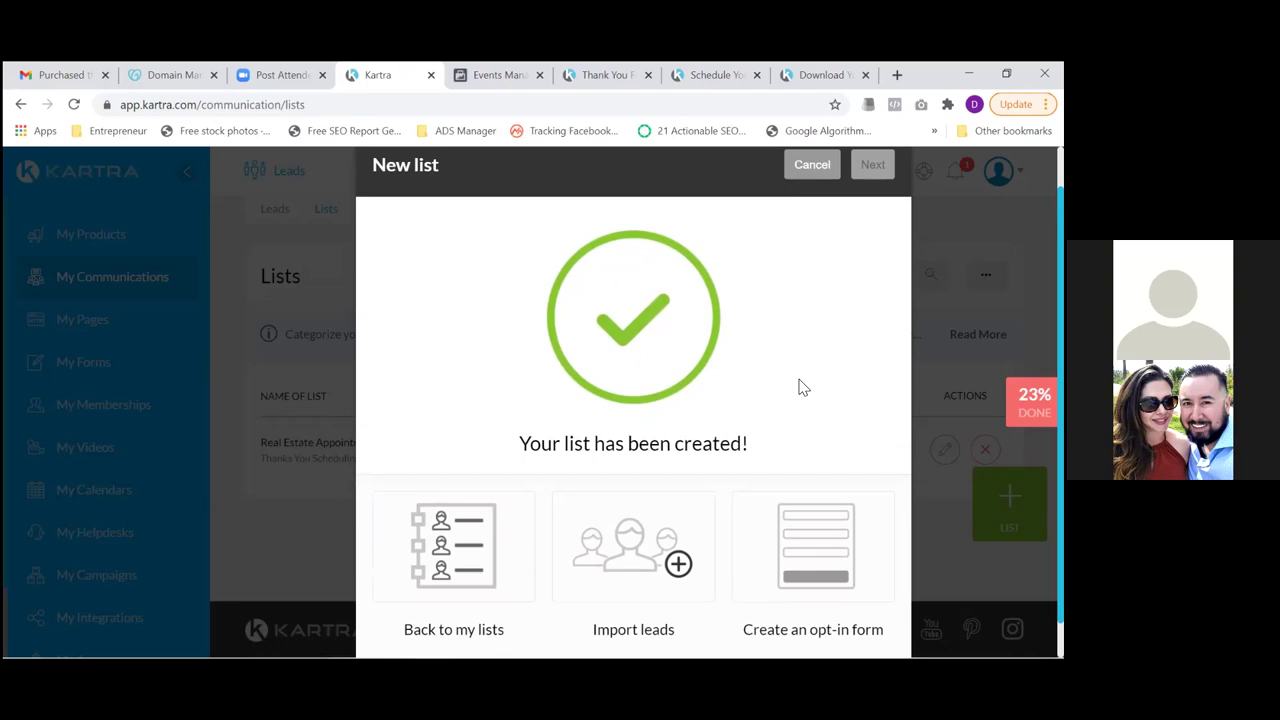
pyautogui.click(435, 560)
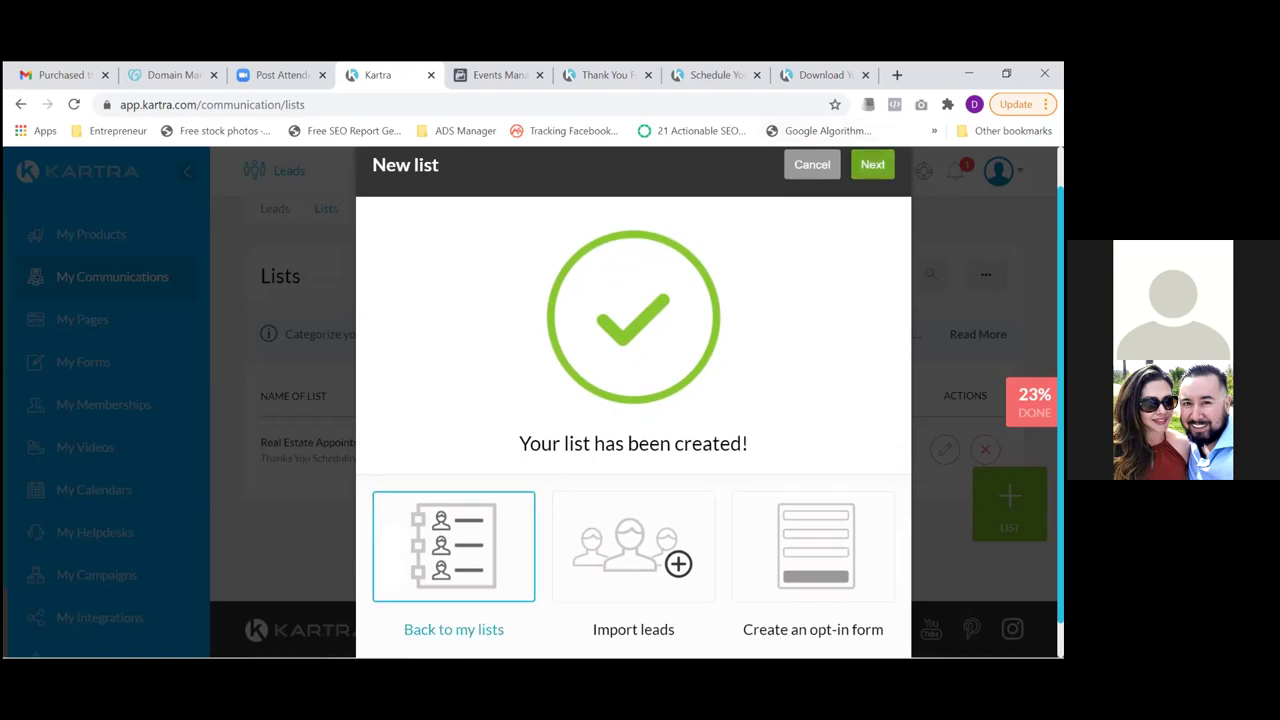
pyautogui.click(872, 164)
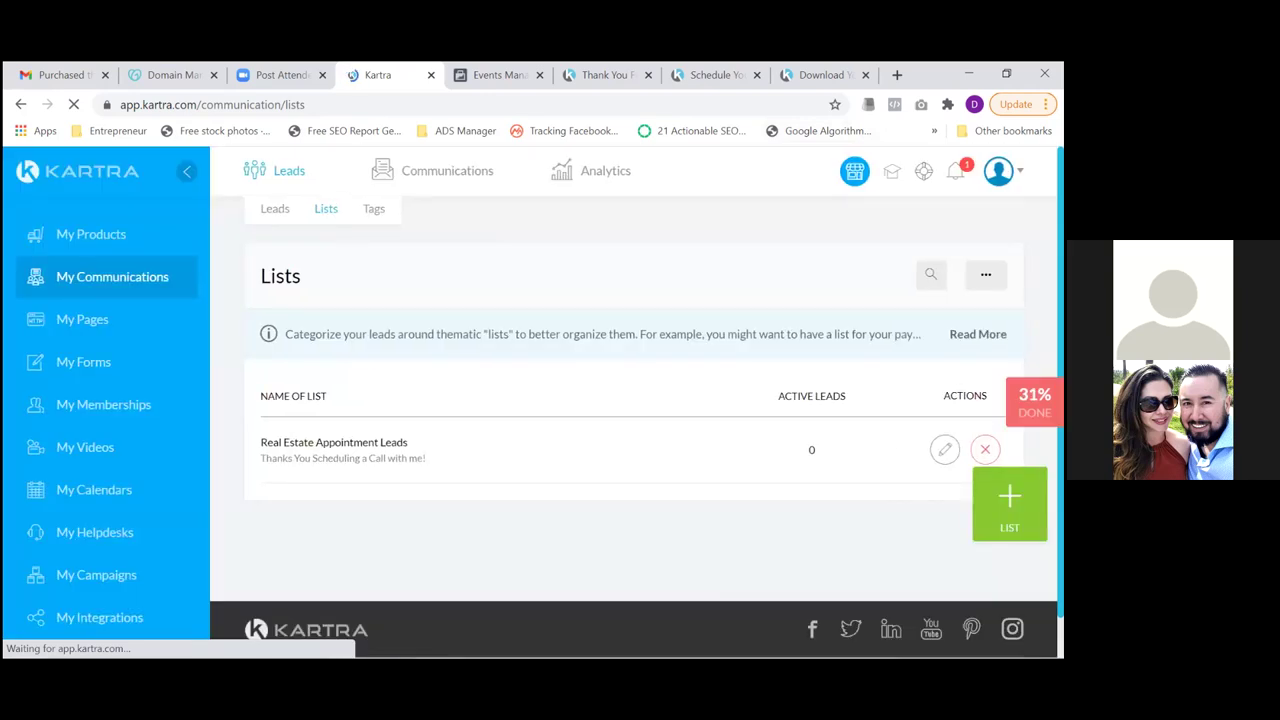
pyautogui.click(85, 370)
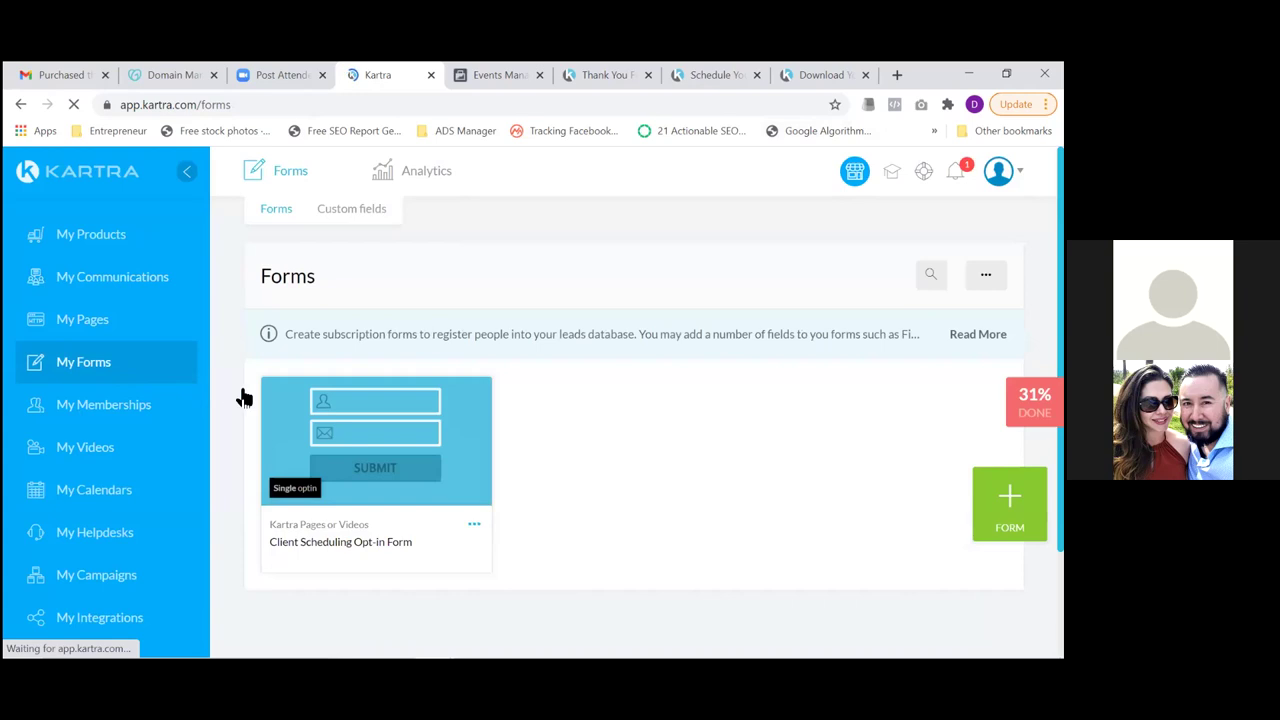
# Edit the Client Scheduling Opt-in Form under its current name, keeping its First name and Email fields
pyautogui.click(474, 528)
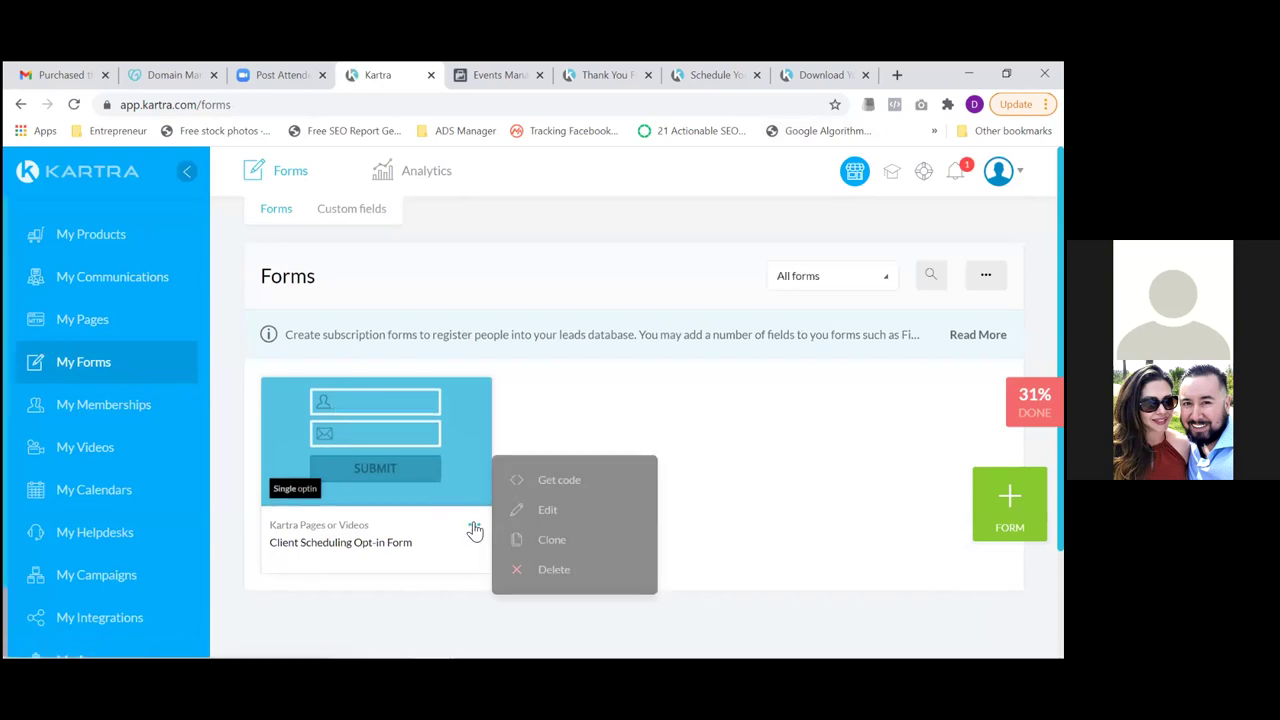
pyautogui.click(546, 512)
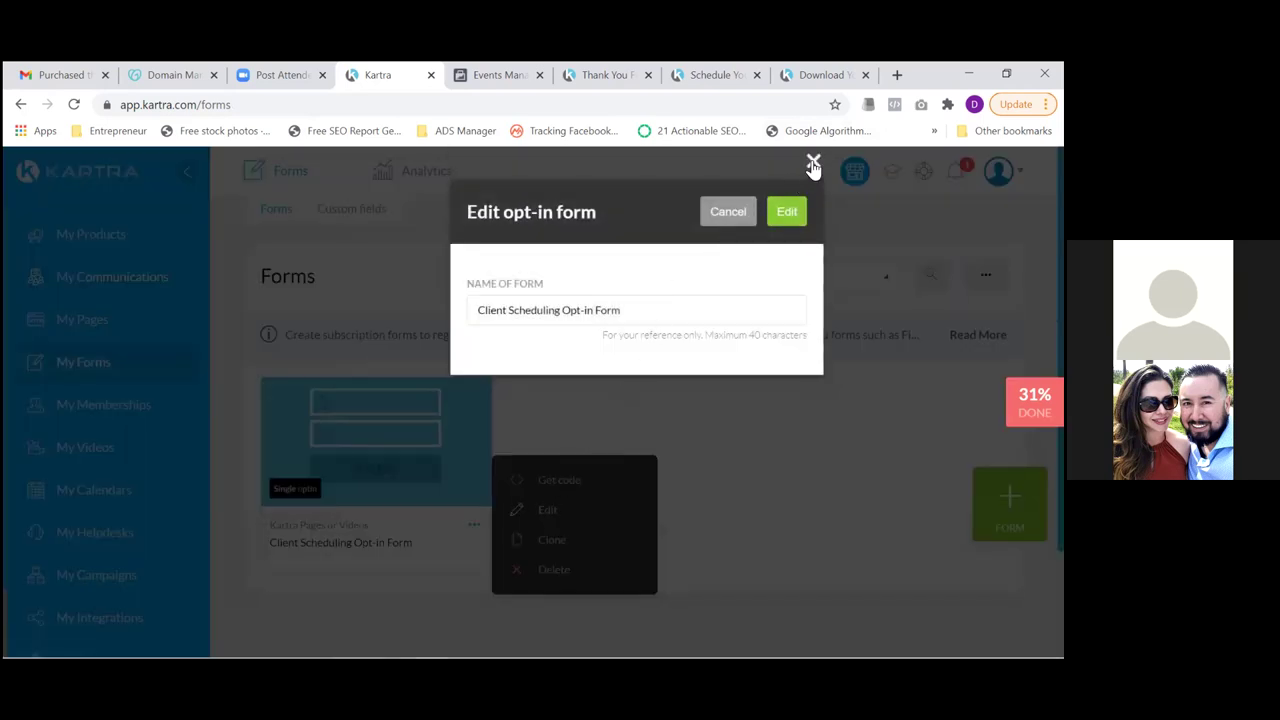
pyautogui.click(787, 212)
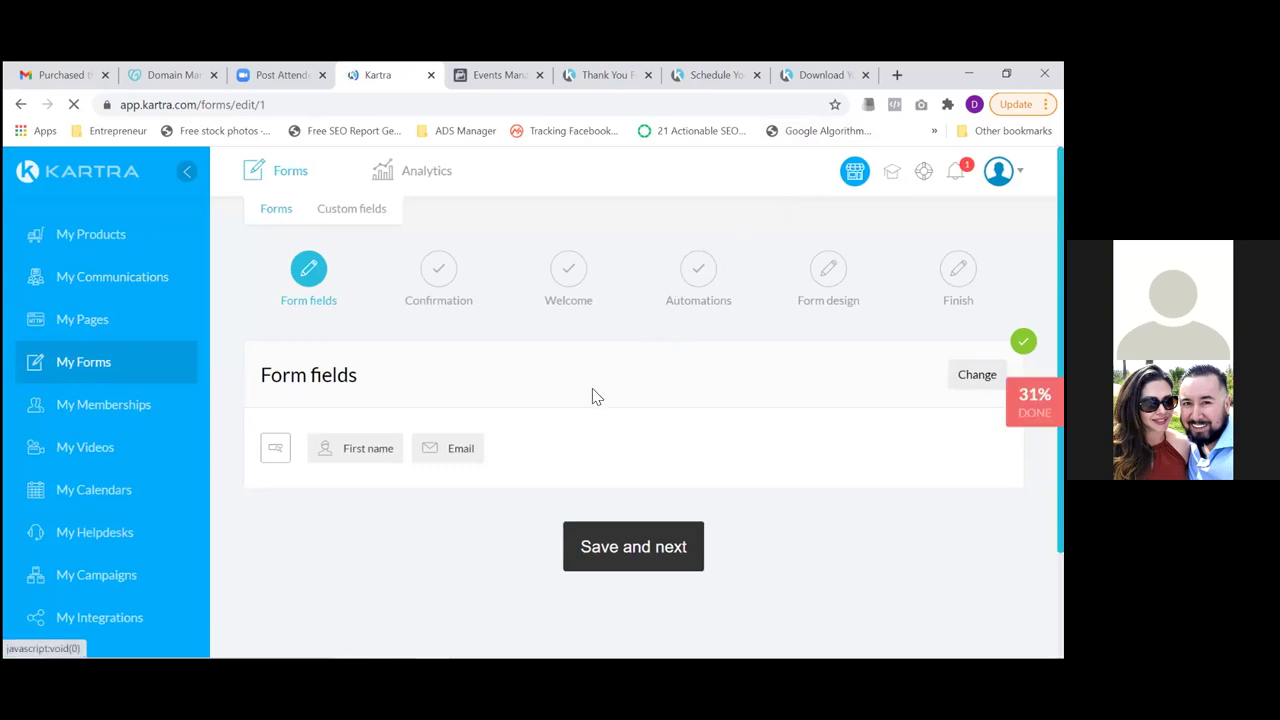
pyautogui.click(638, 550)
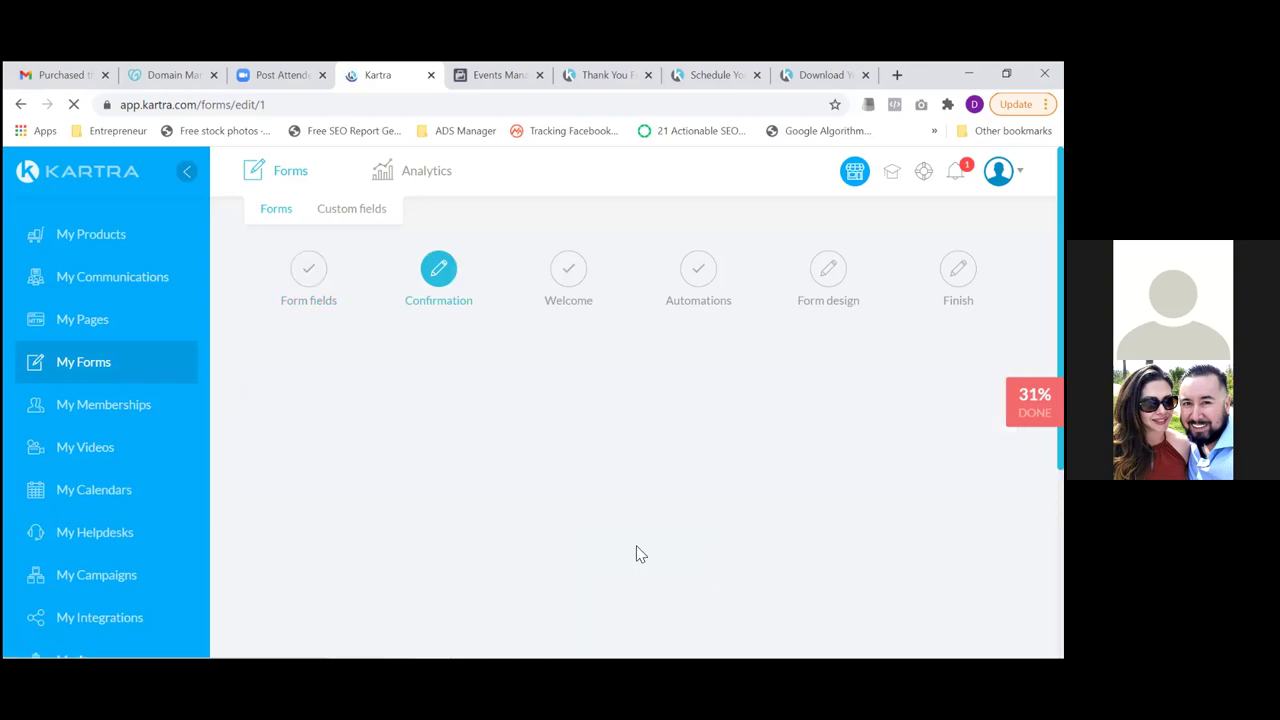
# Save the thank-you success page setting and advance past the confirmation and welcome steps
pyautogui.scroll(-3, 757, 450)
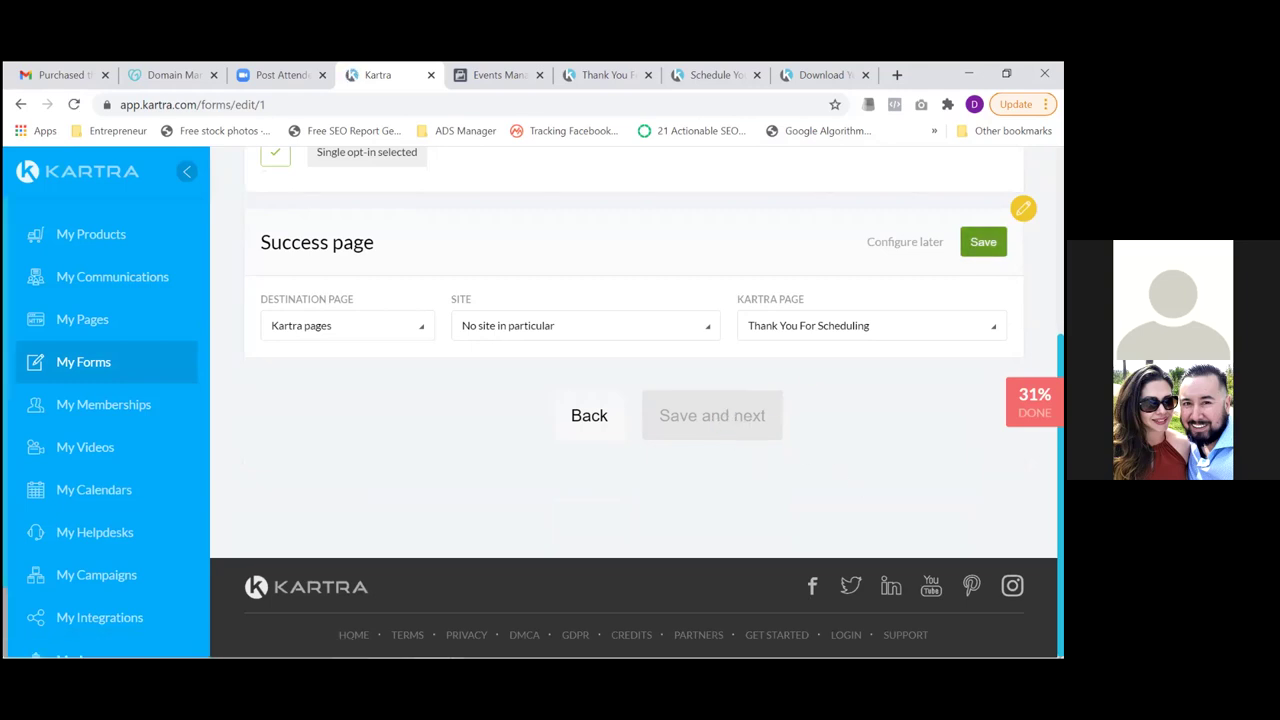
pyautogui.click(983, 241)
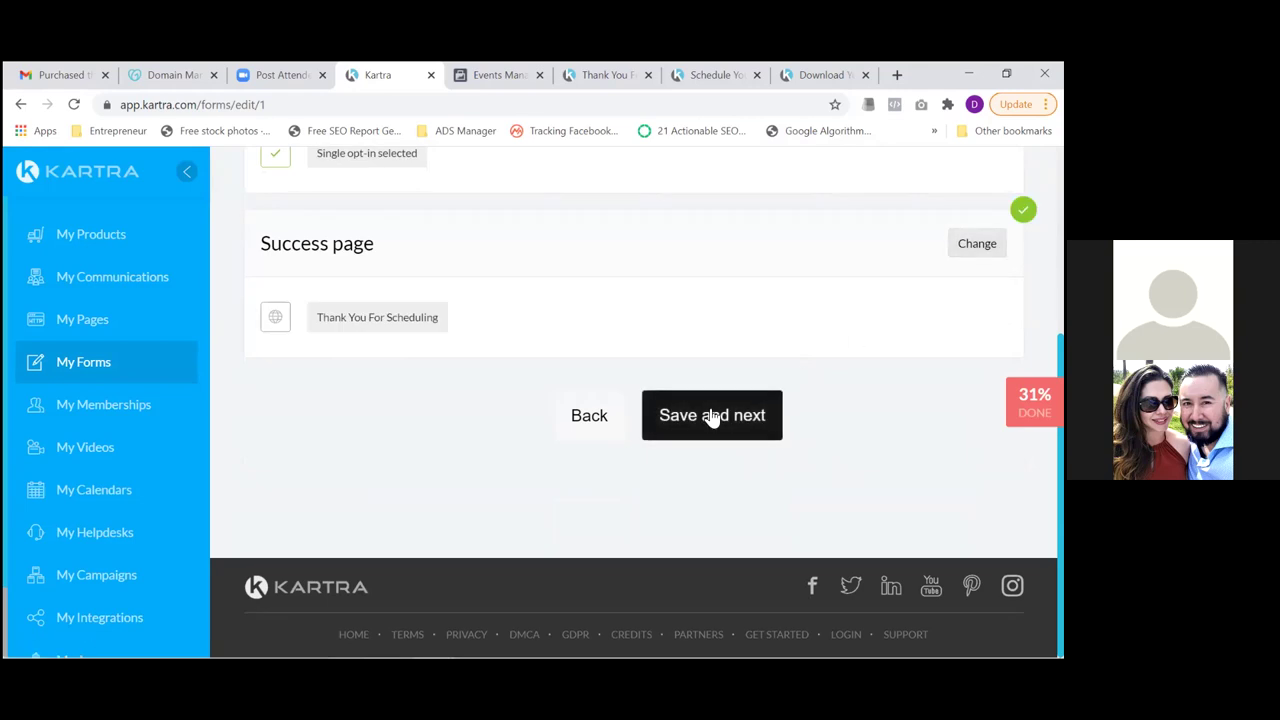
pyautogui.click(712, 418)
pyautogui.click(709, 417)
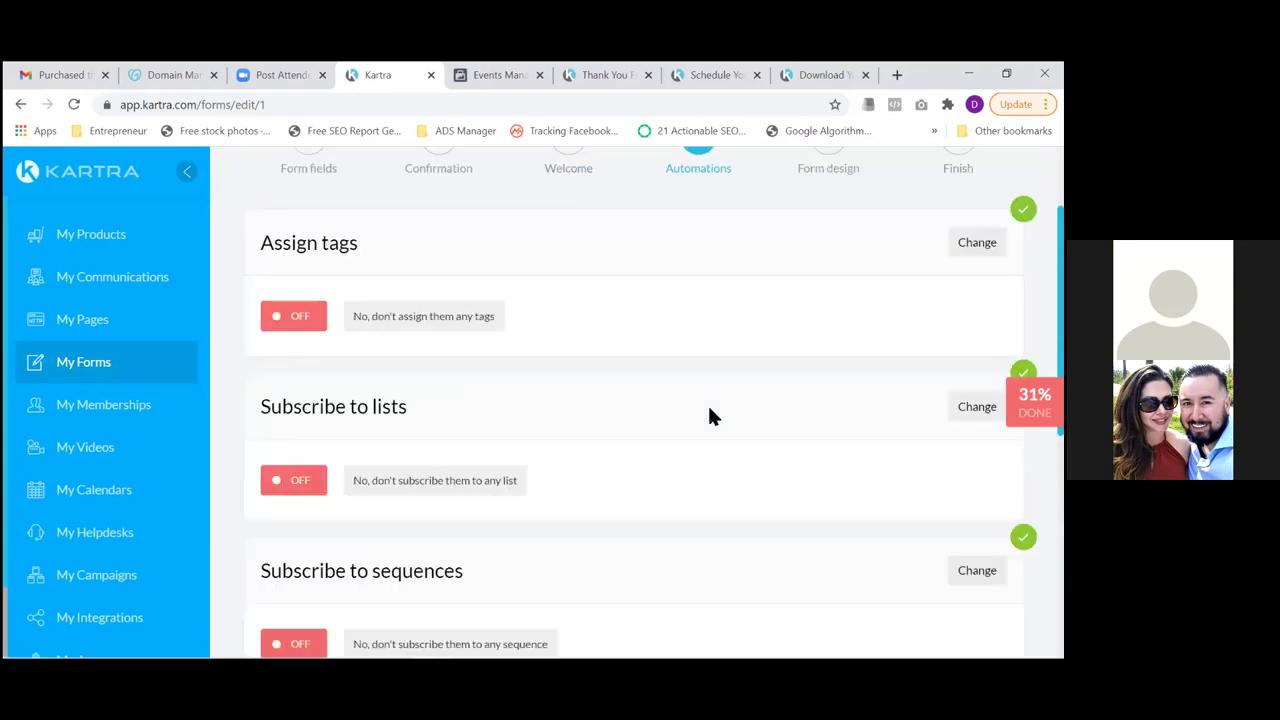
# Subscribe form submitters to the Real Estate Appointment Leads list
pyautogui.scroll(-5, 636, 400)
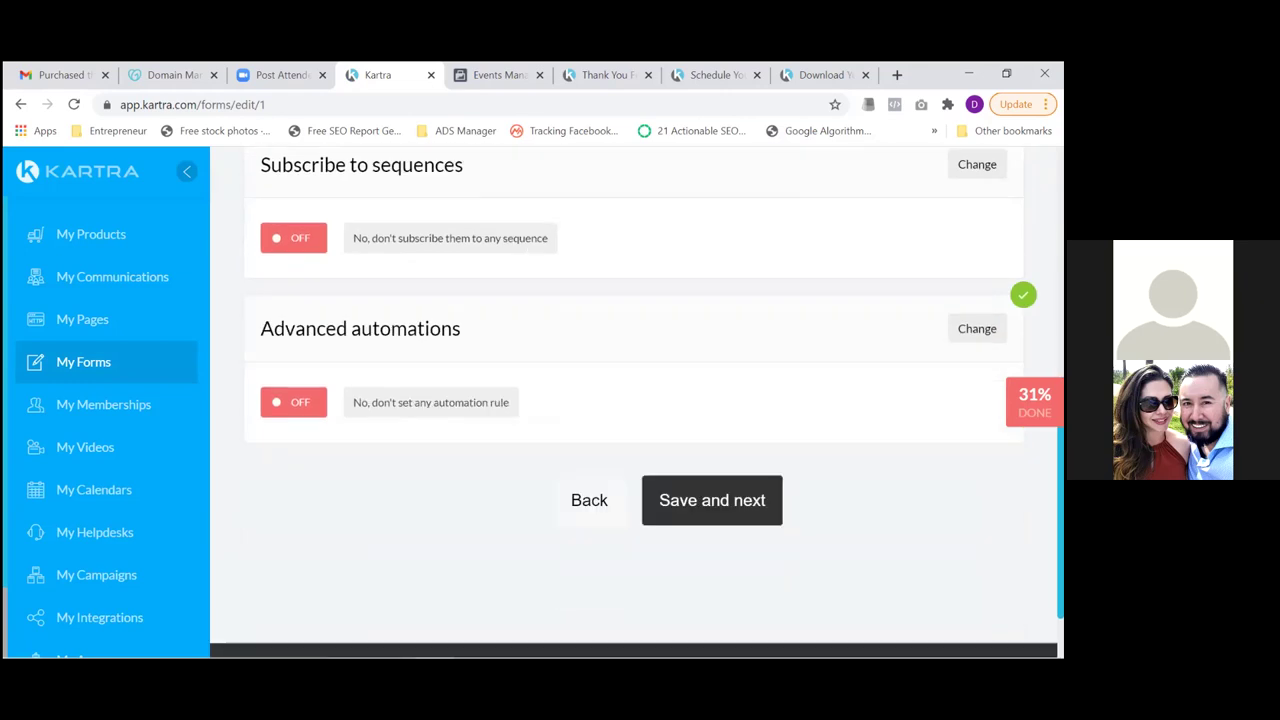
pyautogui.scroll(5, 636, 400)
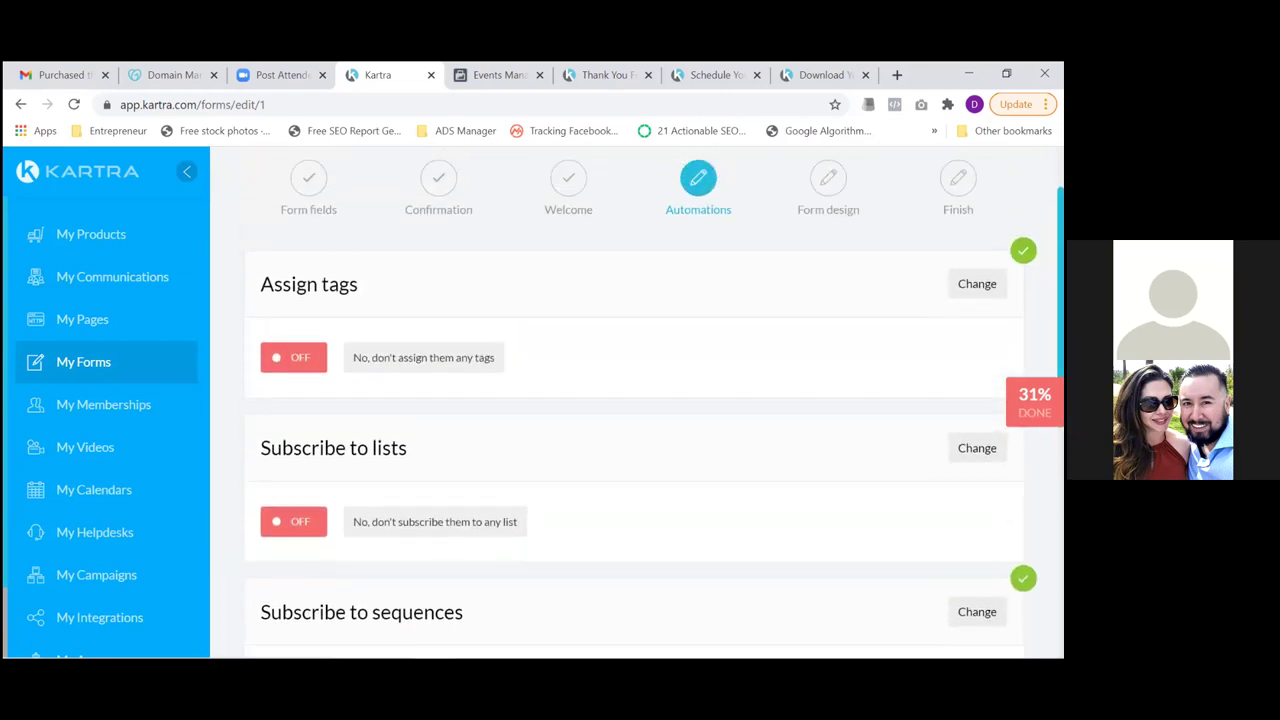
pyautogui.scroll(-2, 640, 400)
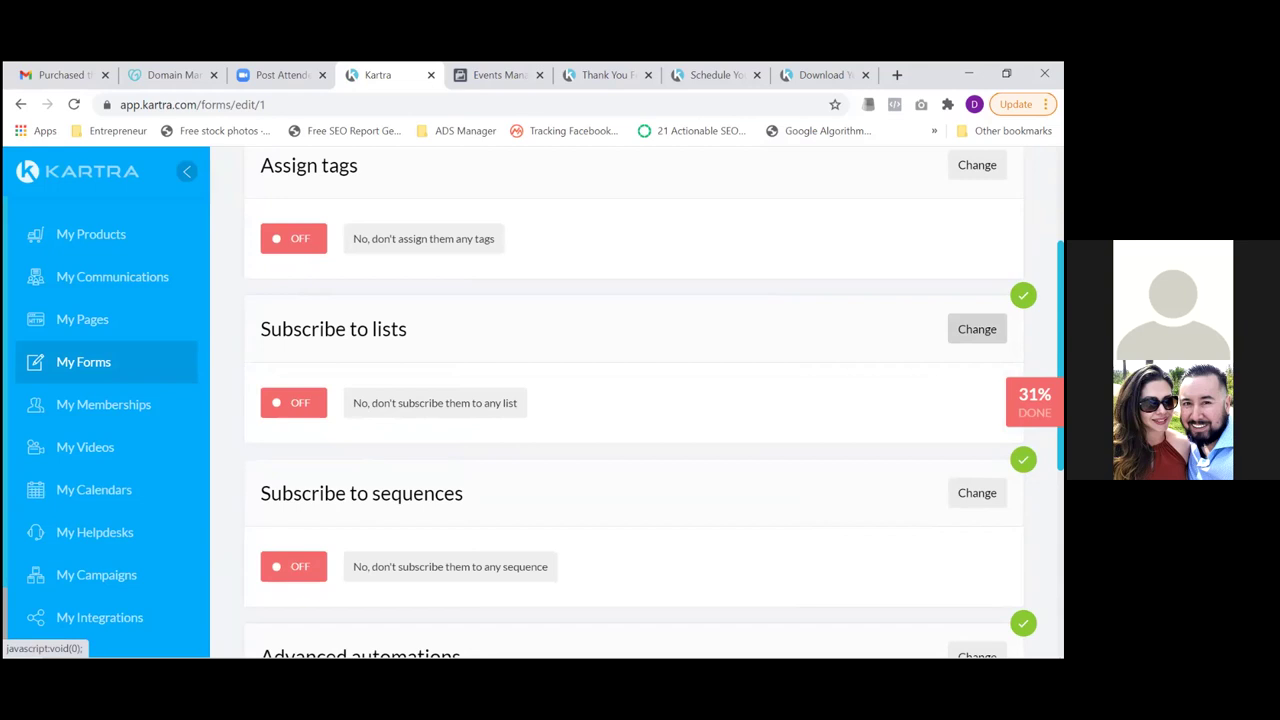
pyautogui.click(977, 329)
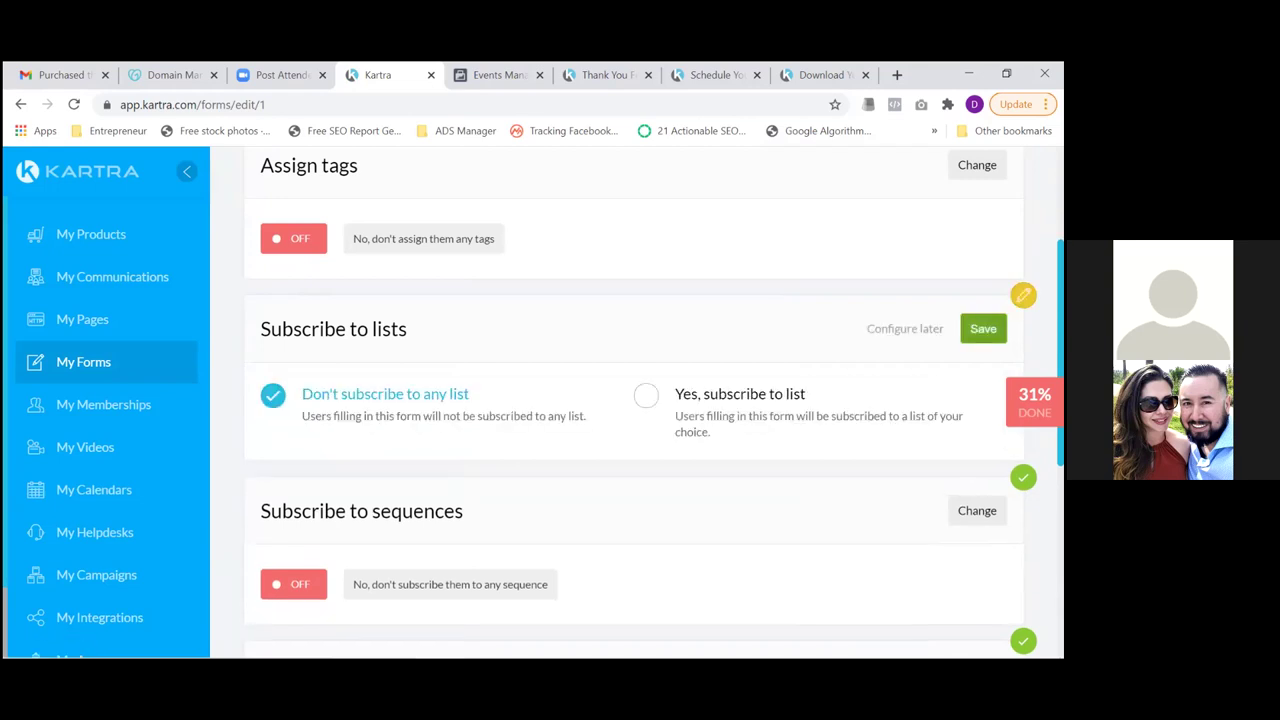
pyautogui.click(650, 402)
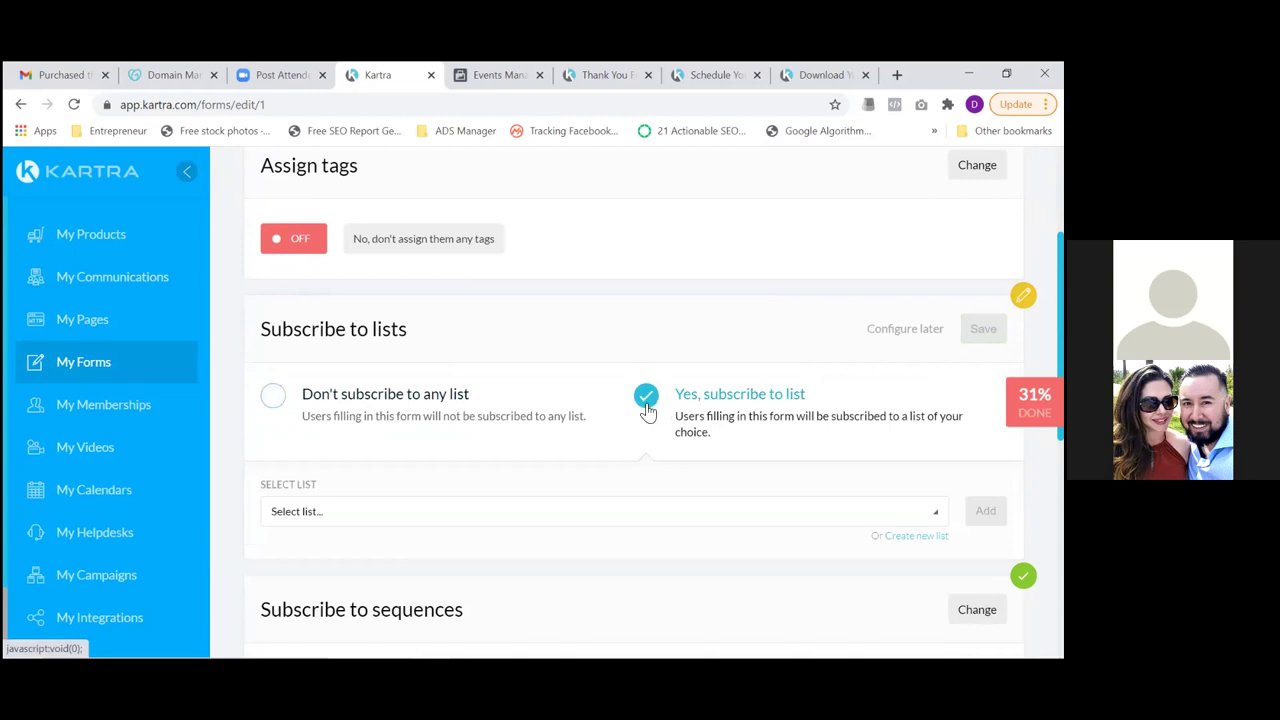
pyautogui.click(532, 518)
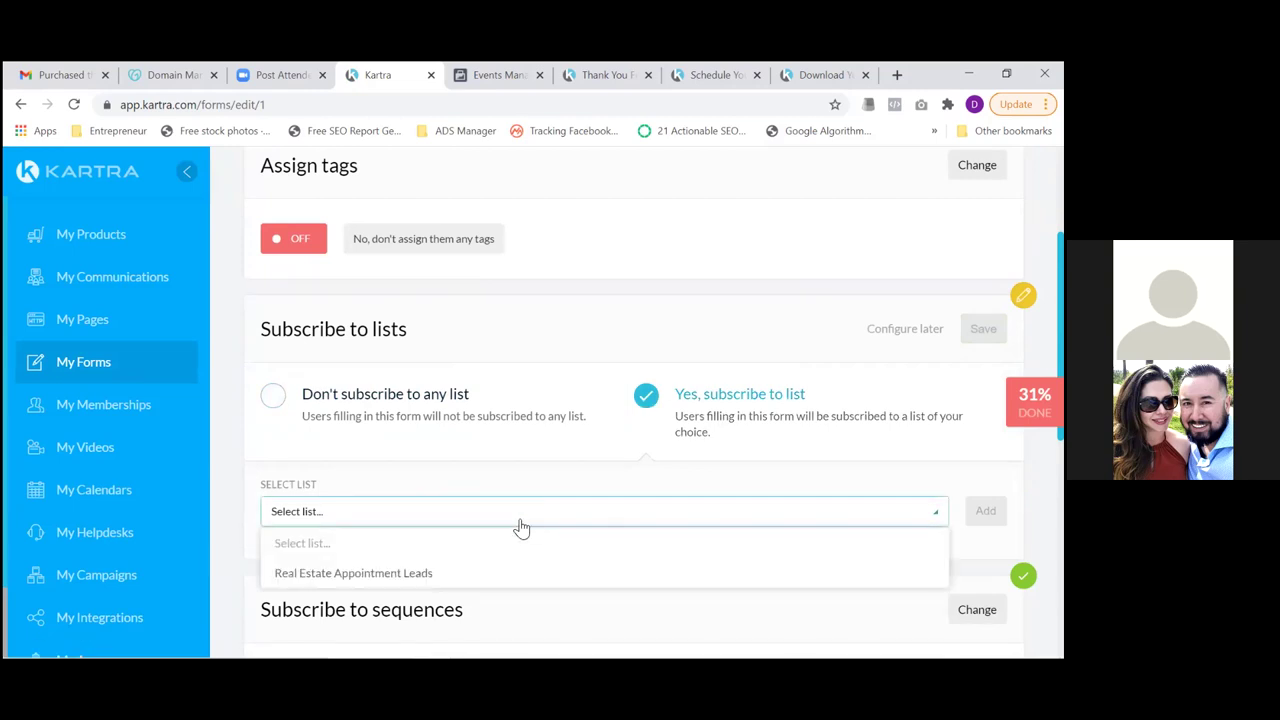
pyautogui.click(426, 574)
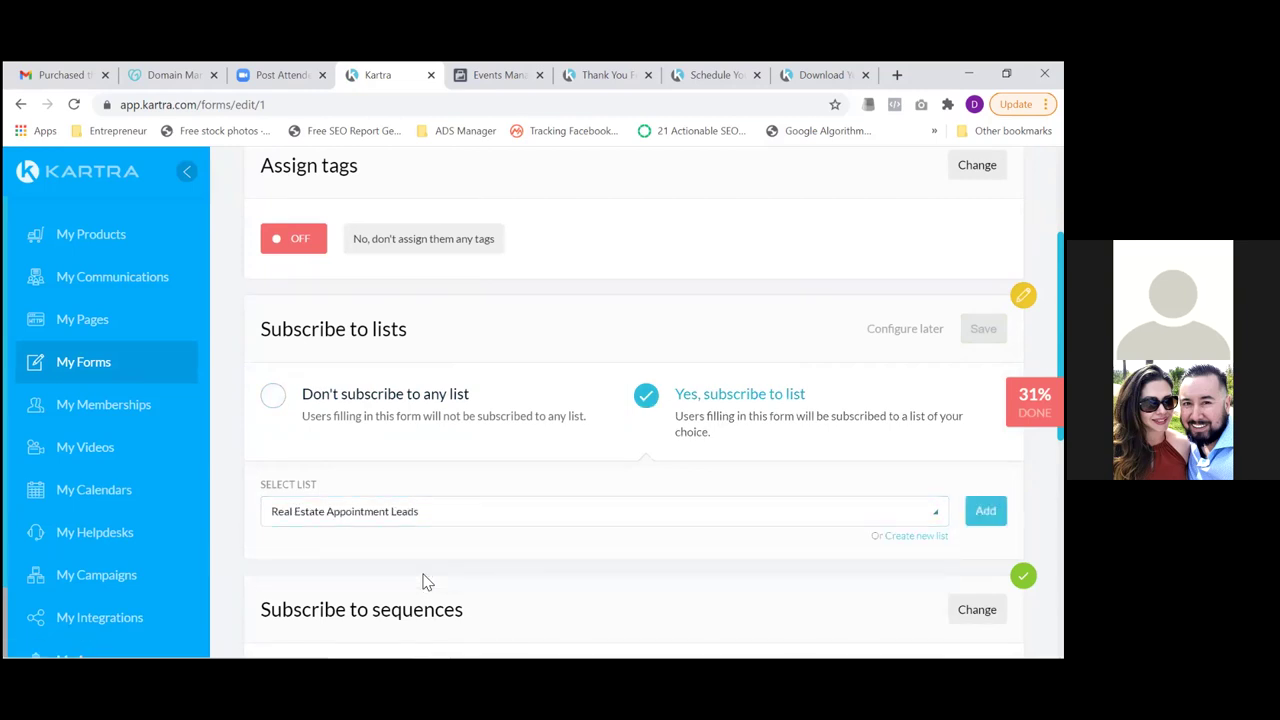
pyautogui.click(985, 510)
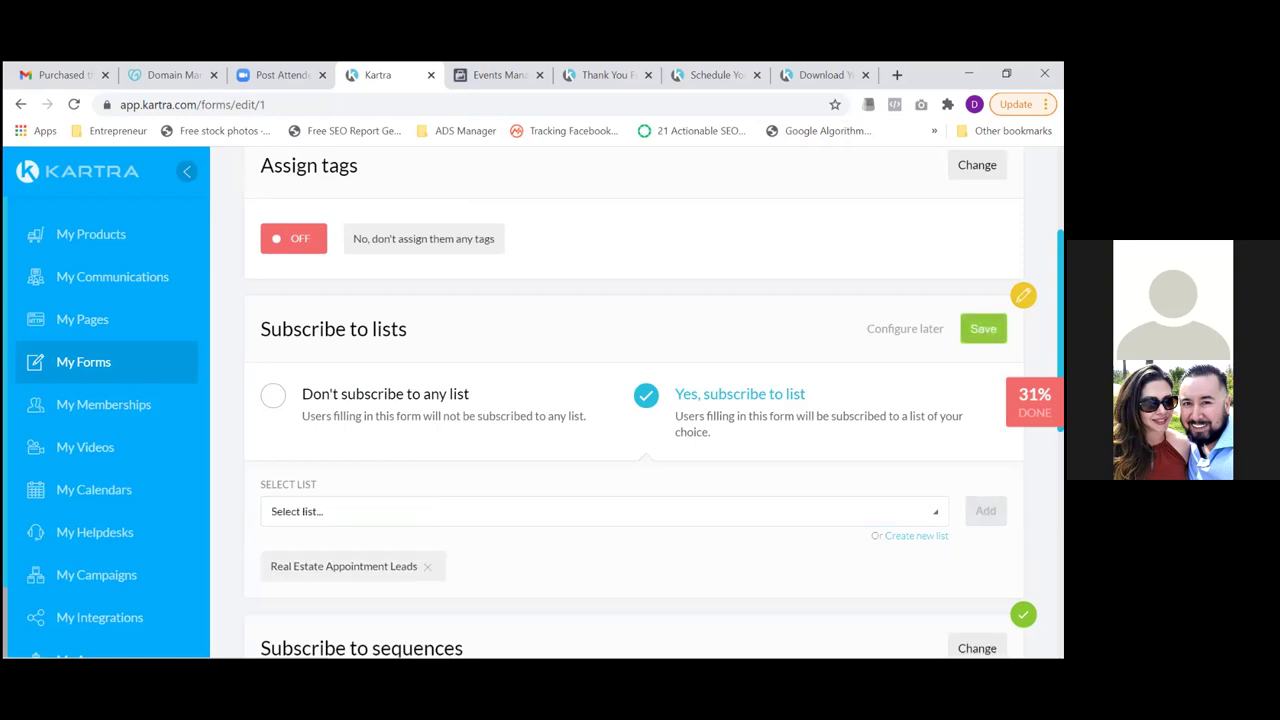
pyautogui.click(983, 328)
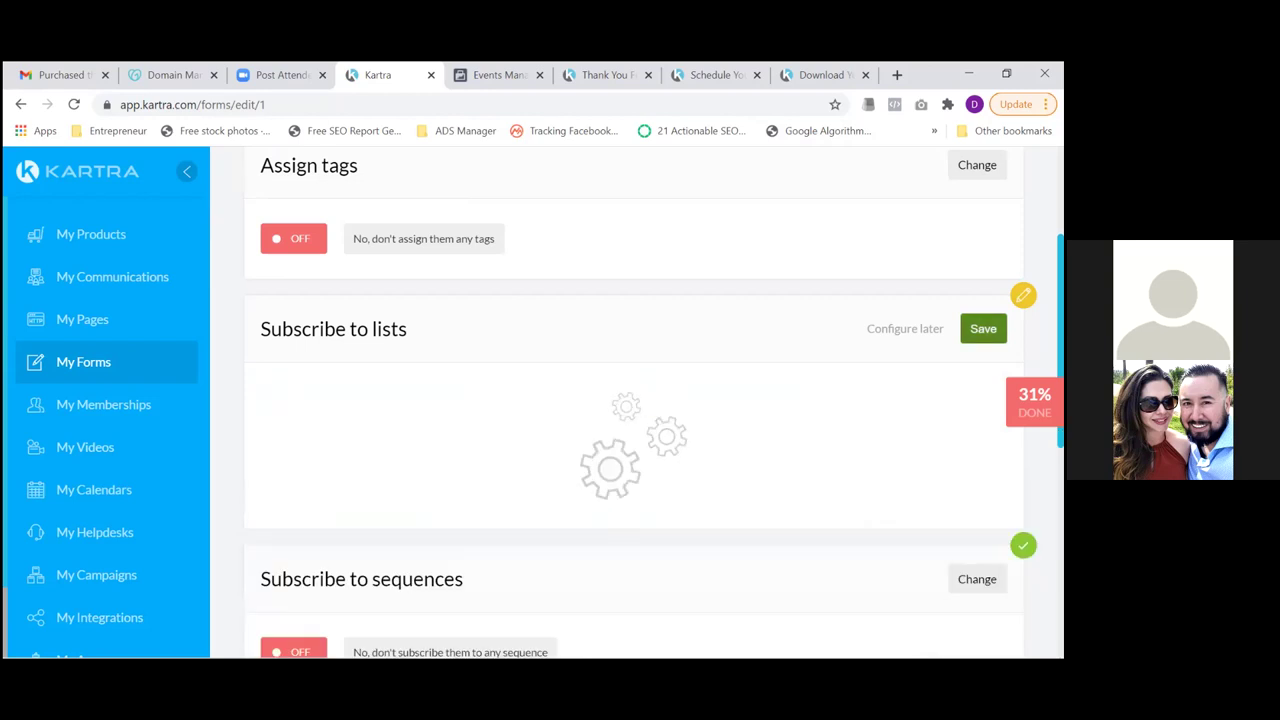
# Save the automations and form design steps to finish the form
pyautogui.scroll(-4, 634, 400)
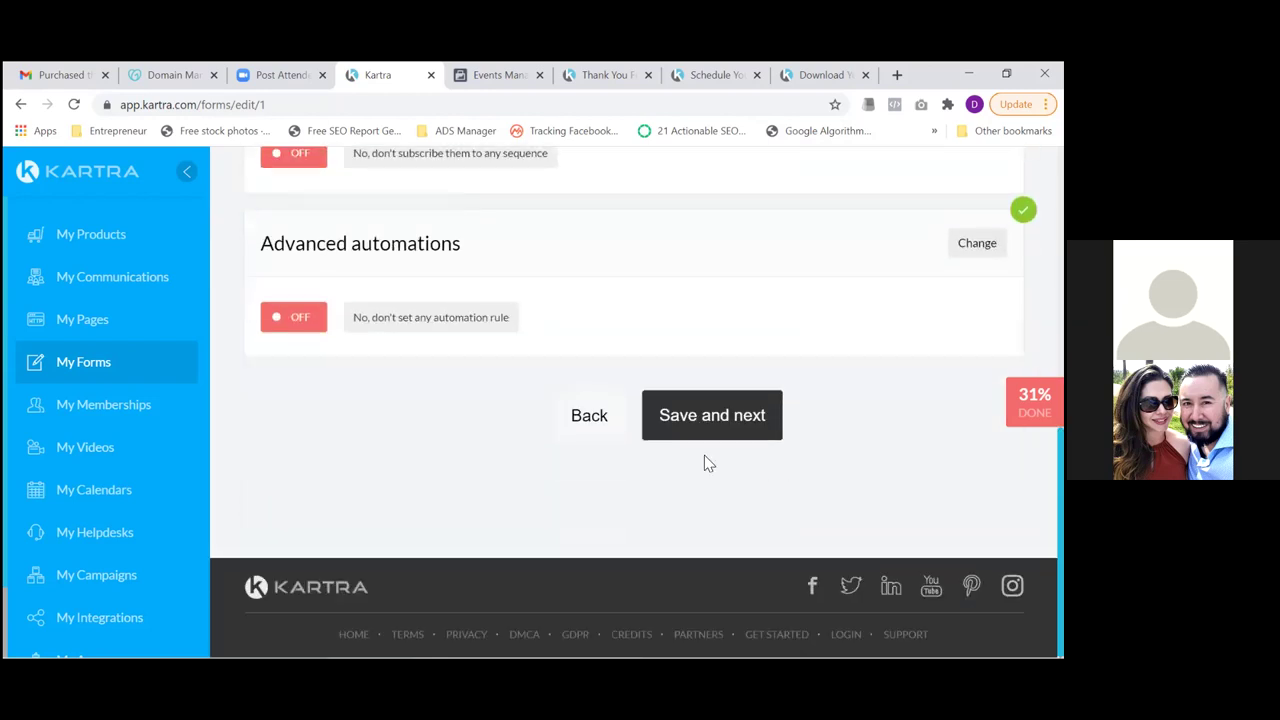
pyautogui.click(702, 417)
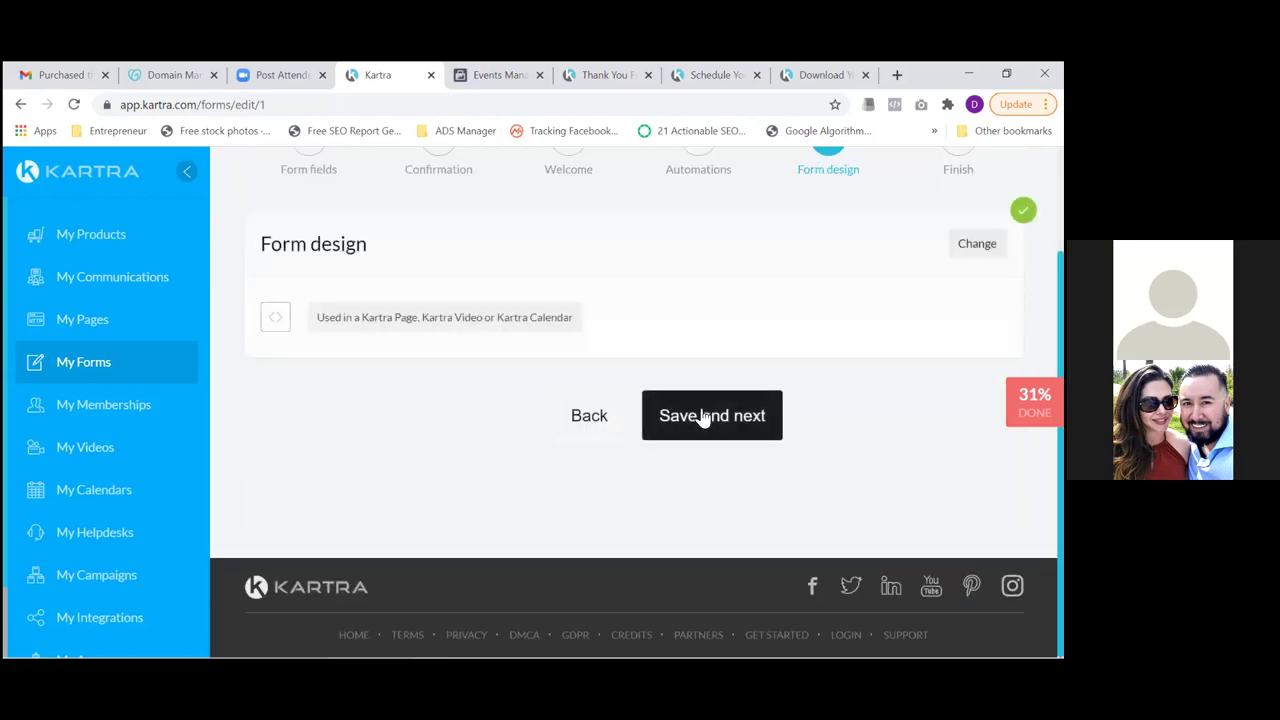
pyautogui.click(714, 422)
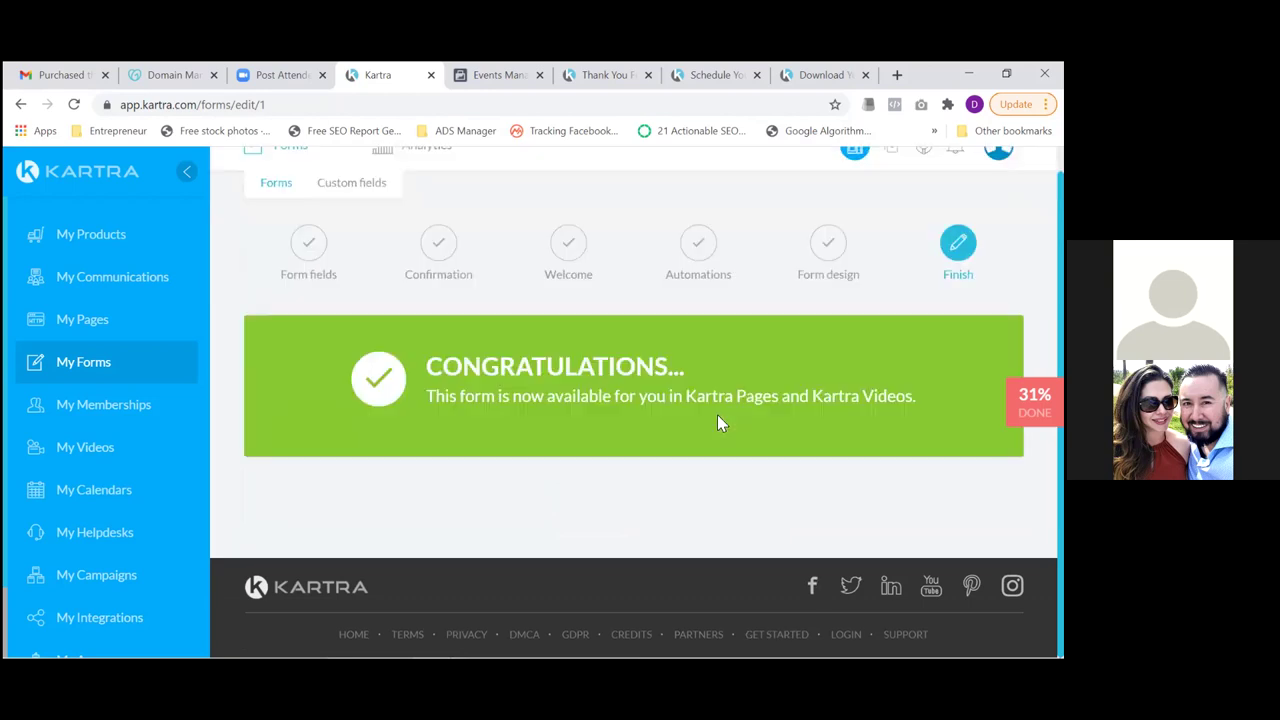
# Show the Lists page with Real Estate Appointment Leads still at 0 active leads
pyautogui.click(150, 286)
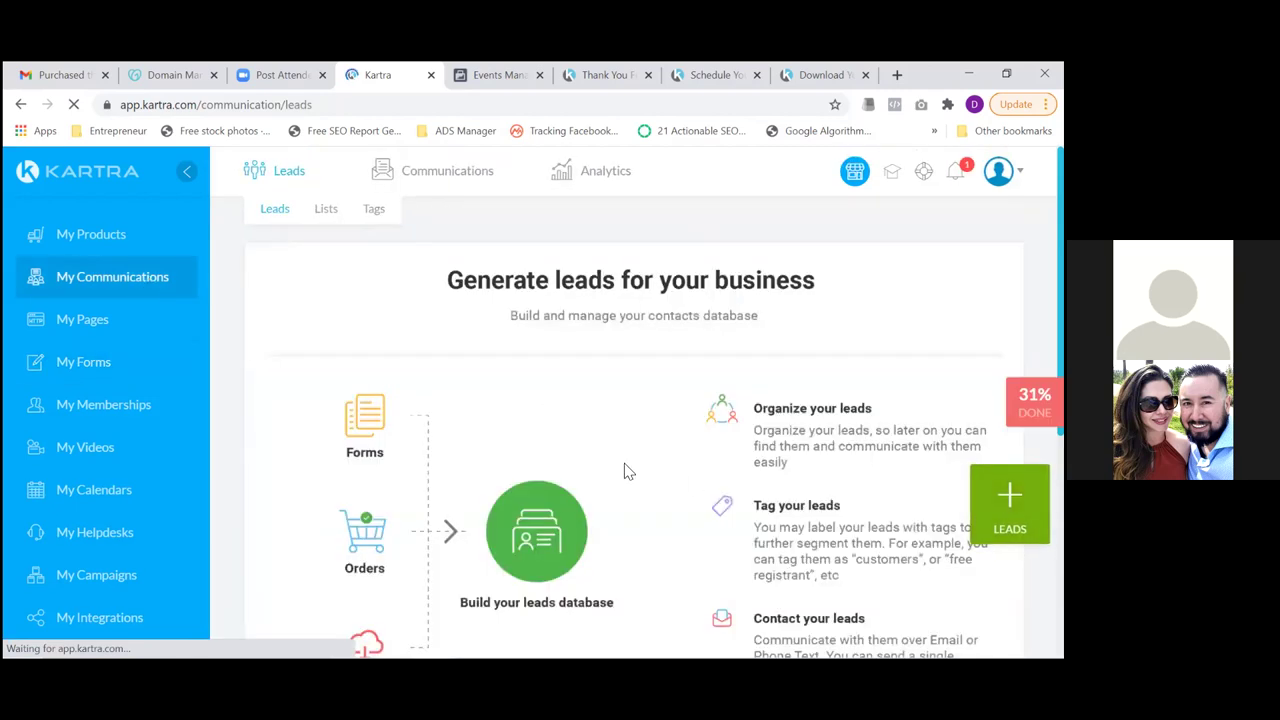
pyautogui.click(327, 216)
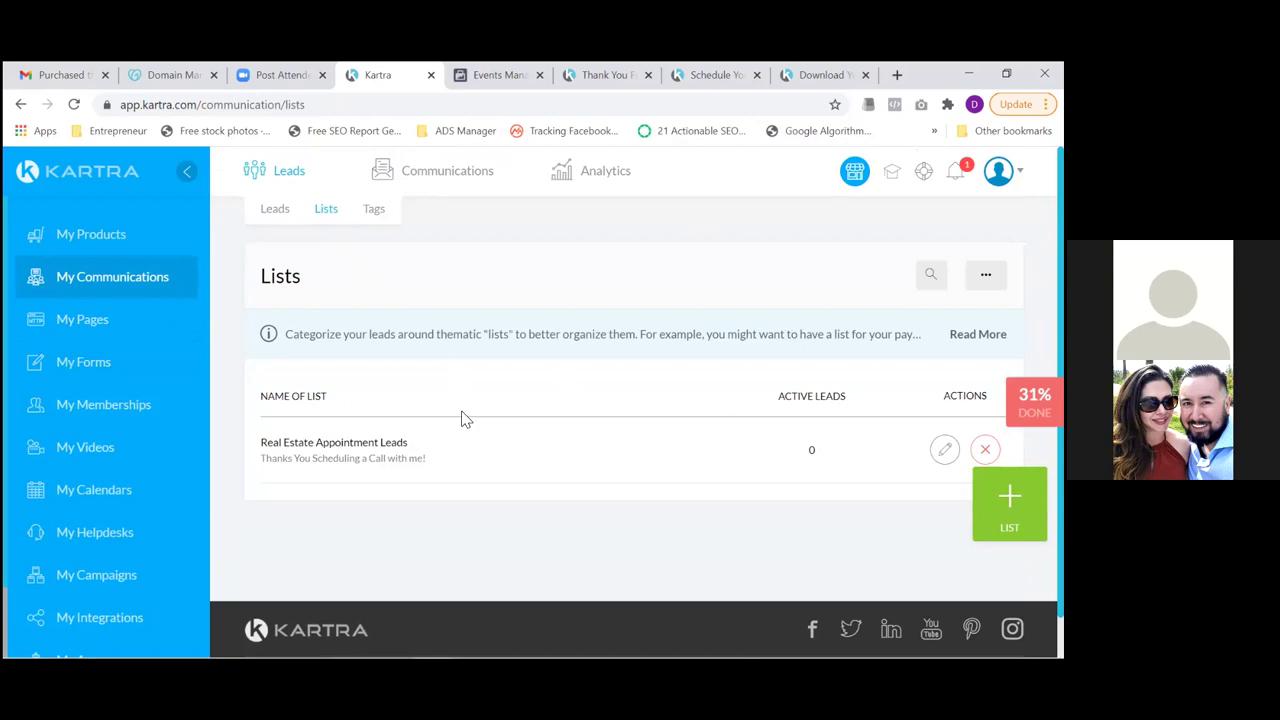
pyautogui.moveTo(431, 189)
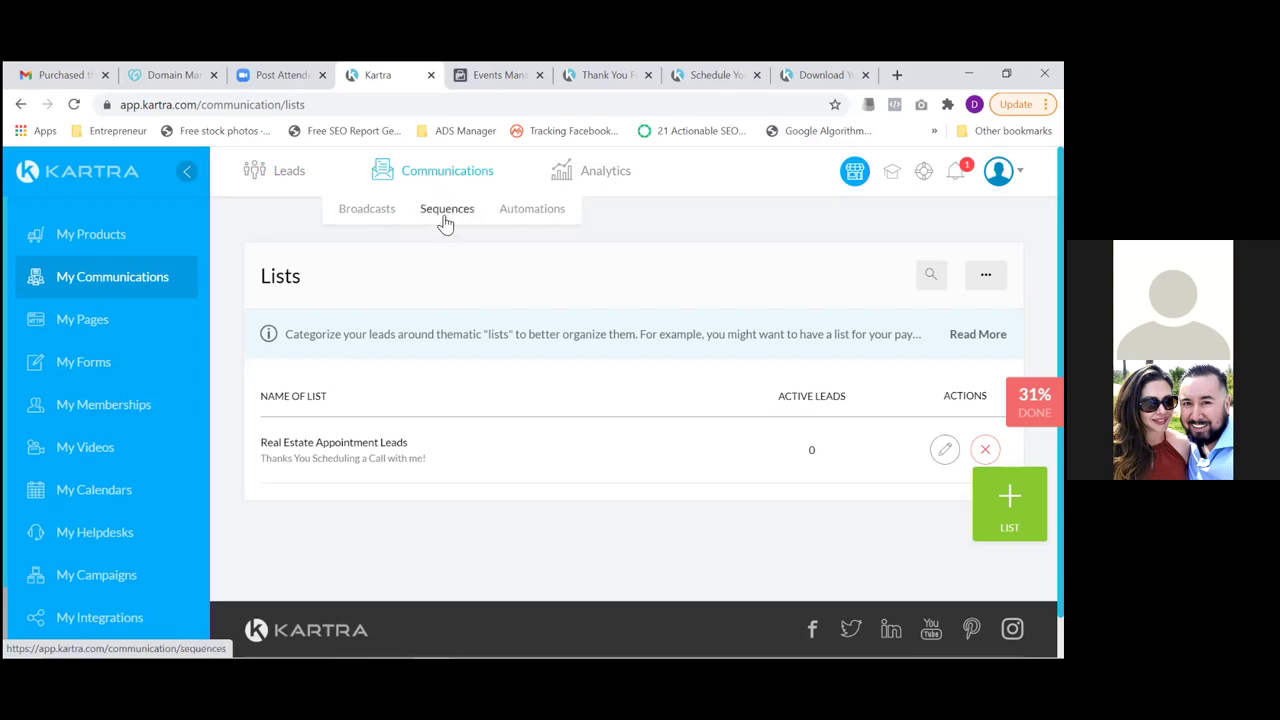
# Open the Automated sequences page, then switch to the thank-you page tab
pyautogui.click(444, 218)
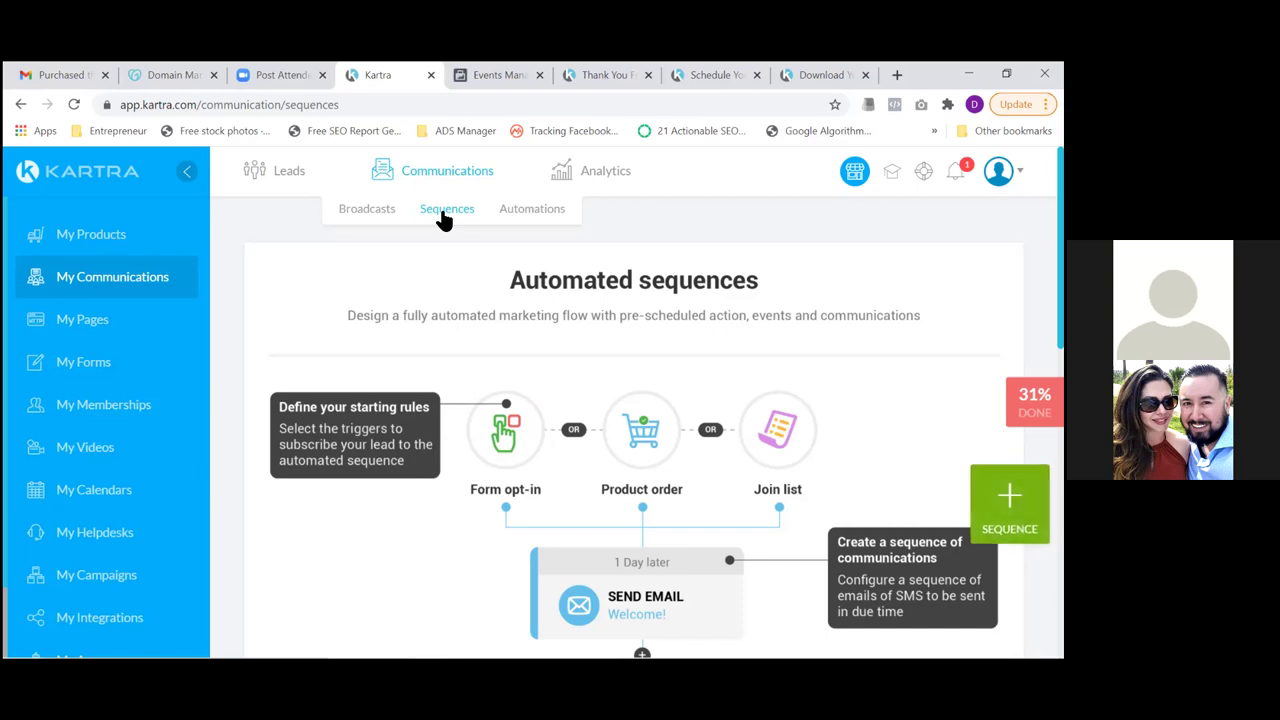
pyautogui.click(612, 76)
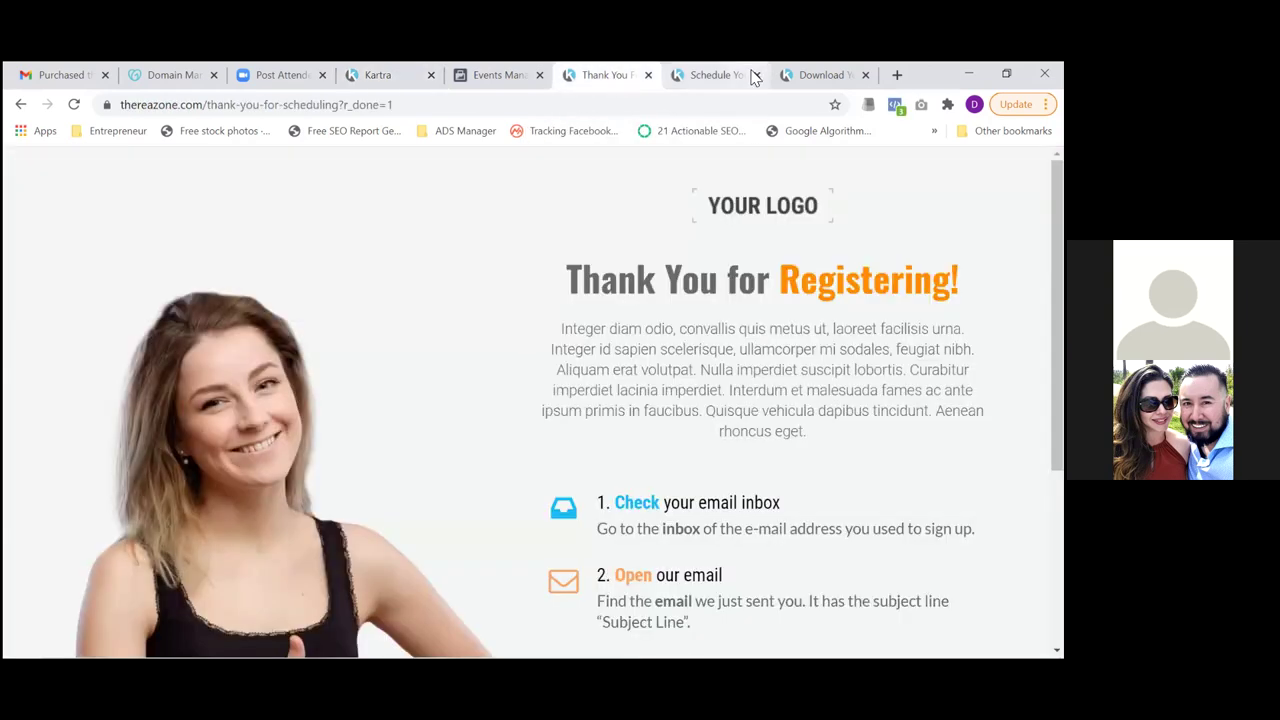
# Submit the free-download opt-in form with Schedule Your Call
pyautogui.click(725, 76)
pyautogui.click(795, 77)
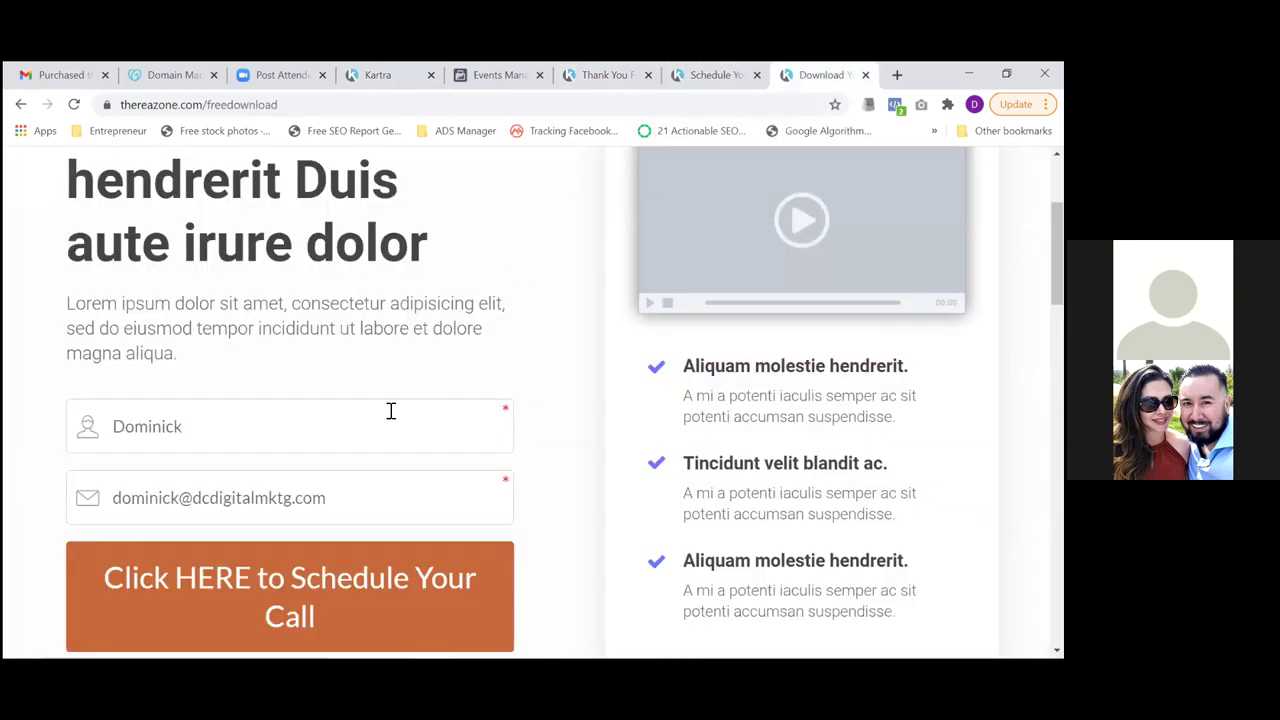
pyautogui.click(272, 588)
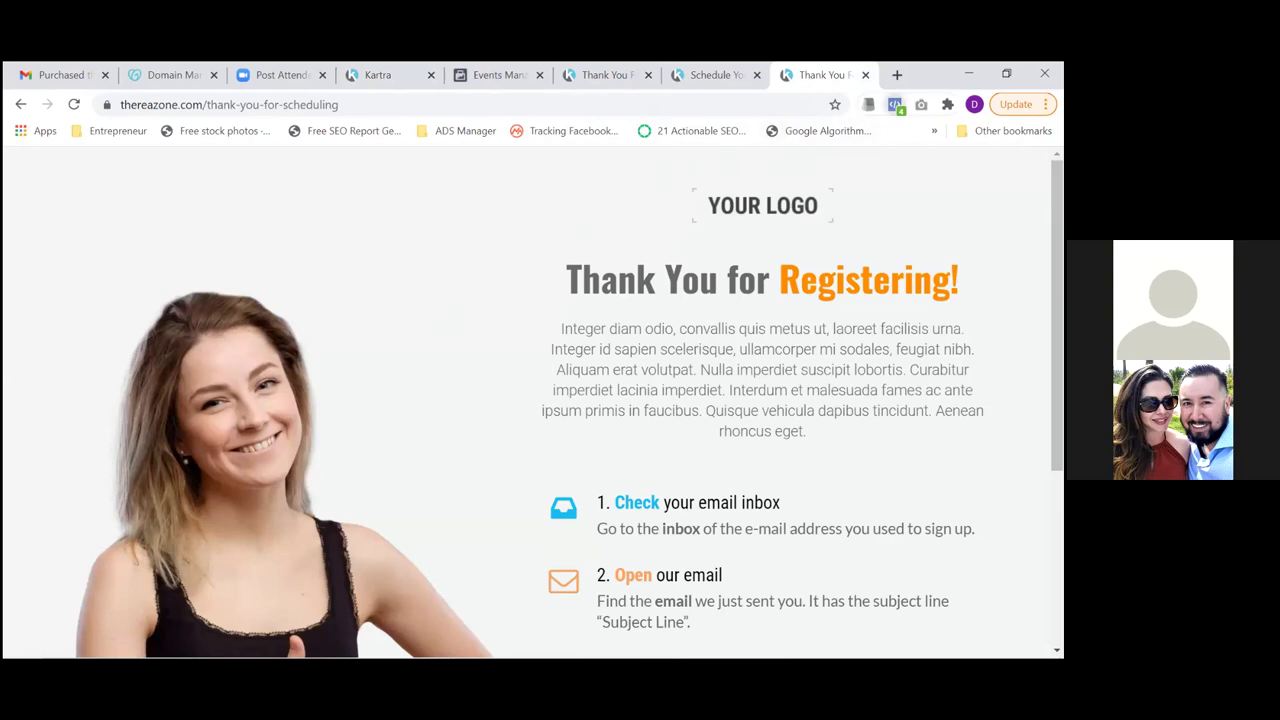
# Confirm the Appointment Leads pixel event fired on the thank-you page, then return to Events Manager
pyautogui.click(895, 104)
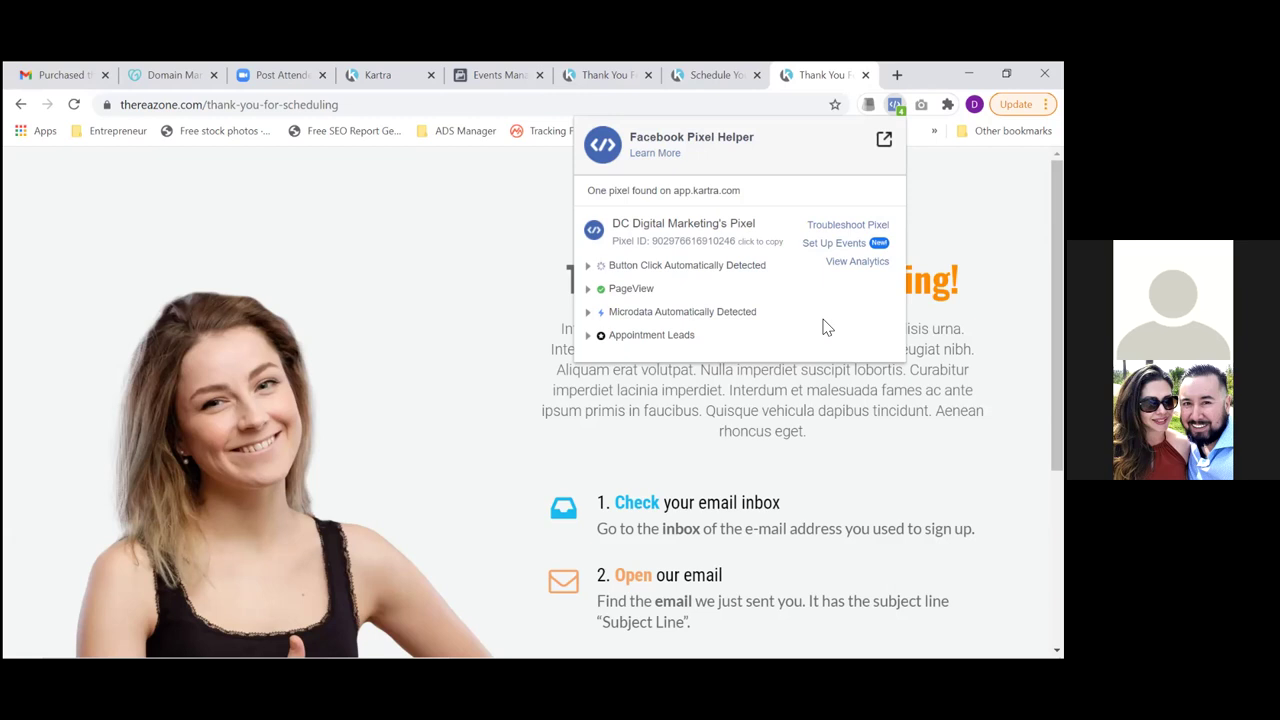
pyautogui.moveTo(826, 327); pyautogui.dragTo(586, 311)
pyautogui.press('Escape')
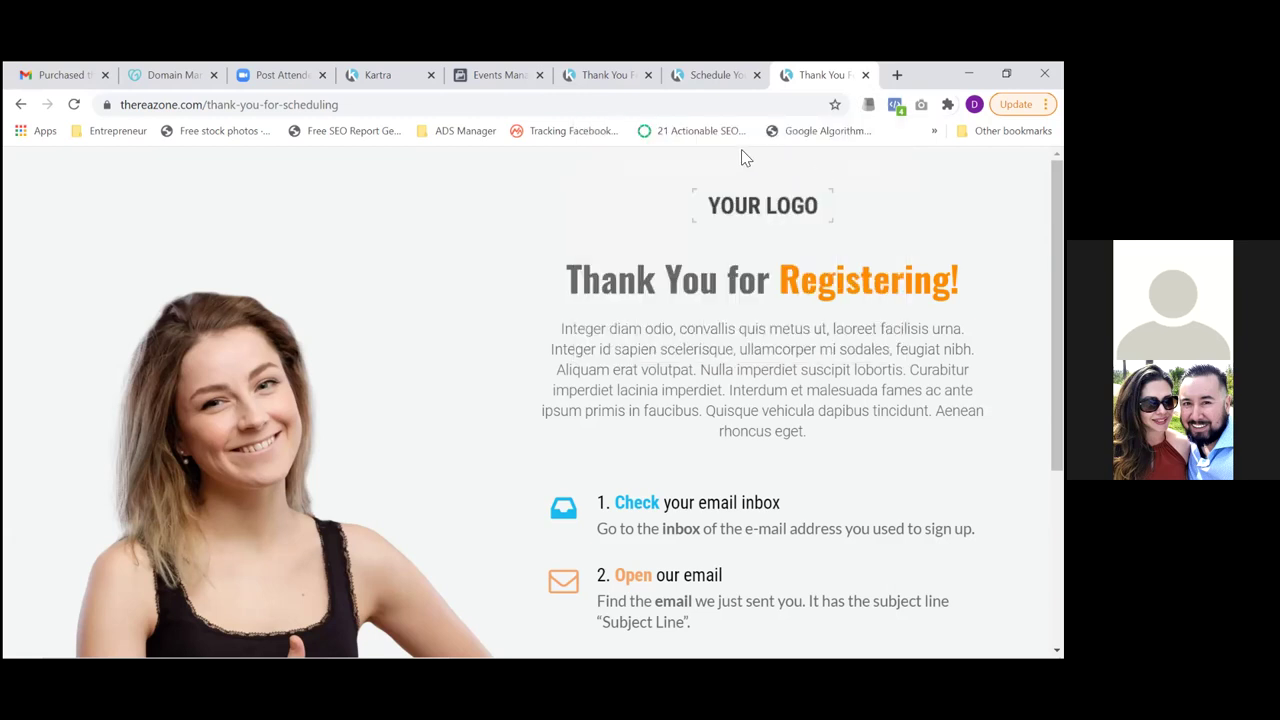
pyautogui.click(500, 80)
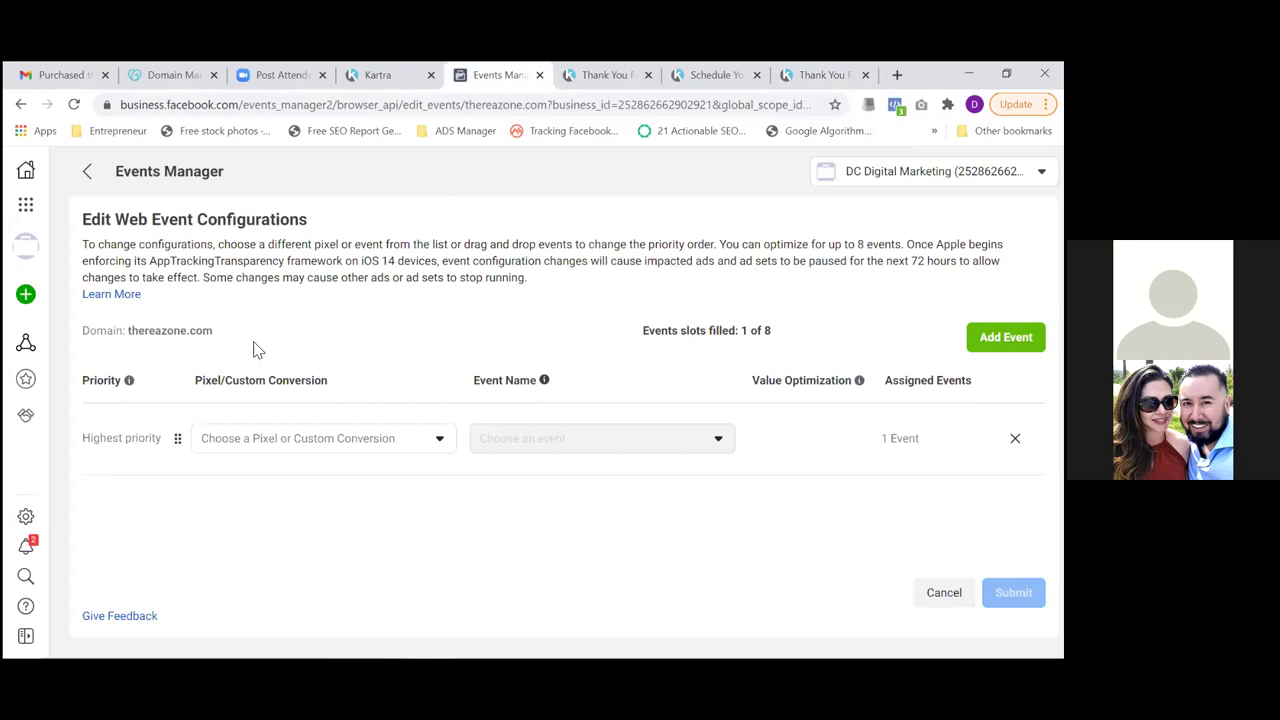
# Add the Appointment Leads custom conversion as a web event for thereazone.com
pyautogui.click(73, 105)
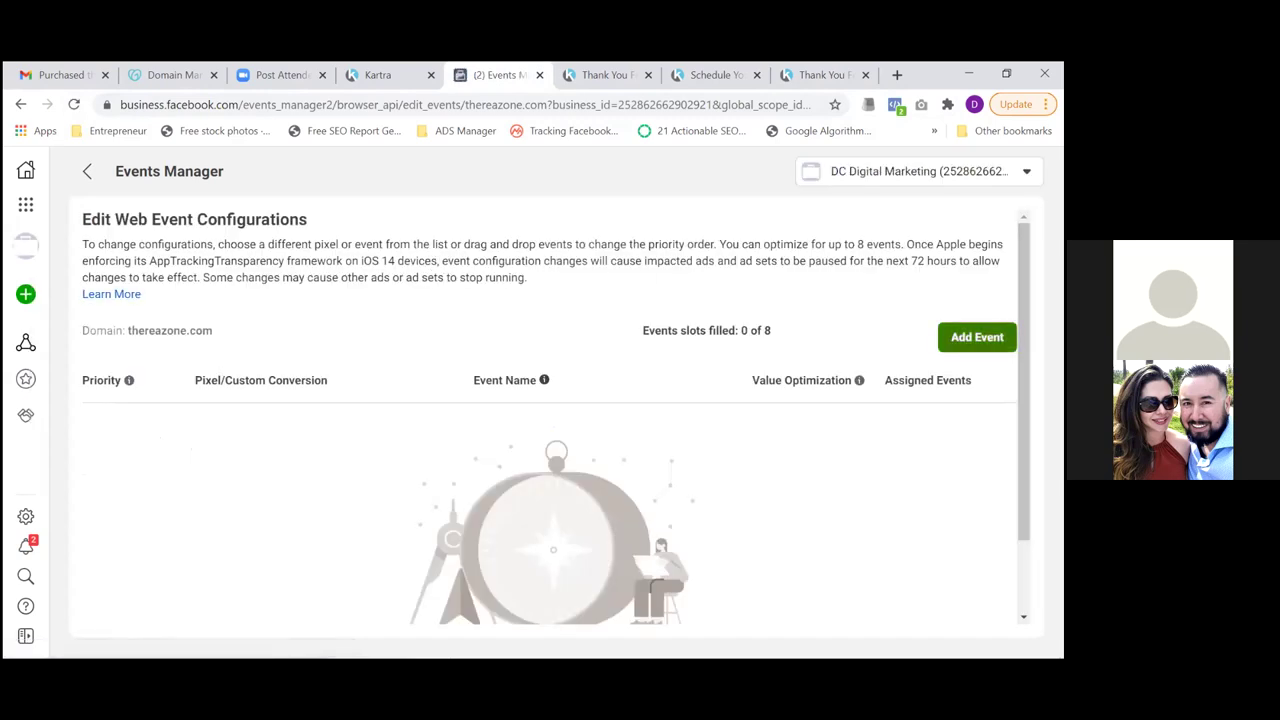
pyautogui.click(977, 337)
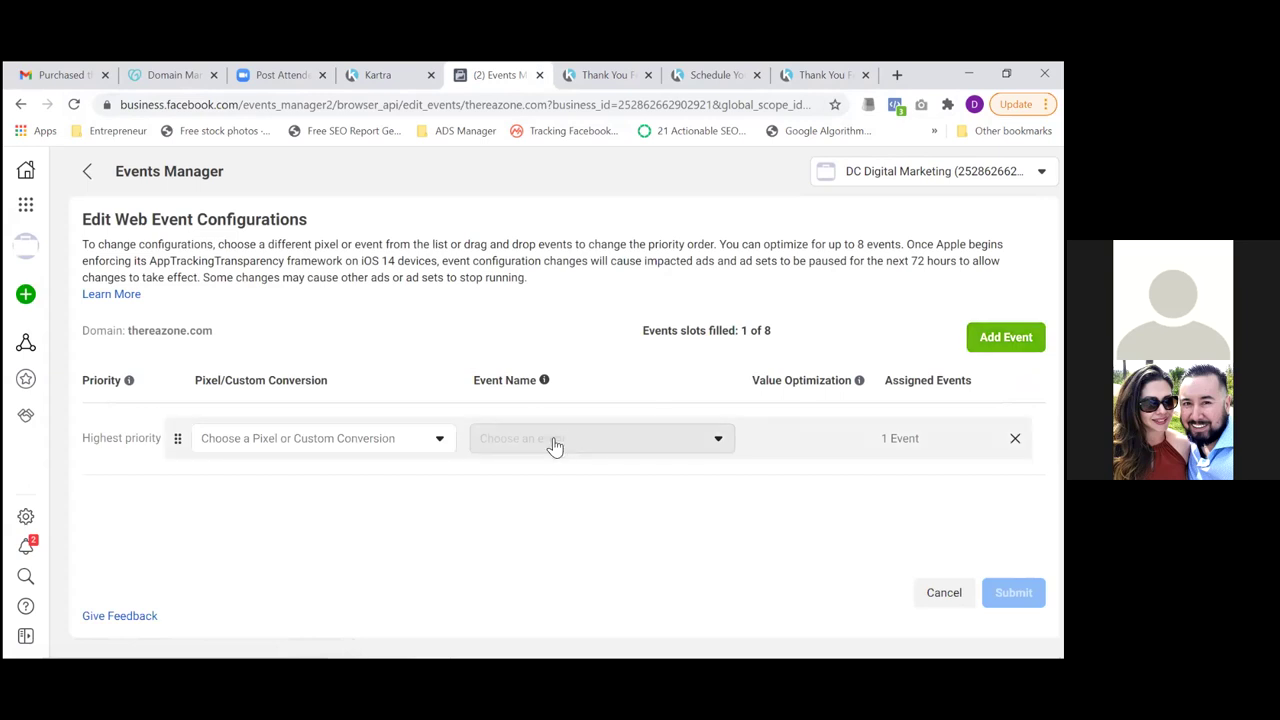
pyautogui.click(441, 442)
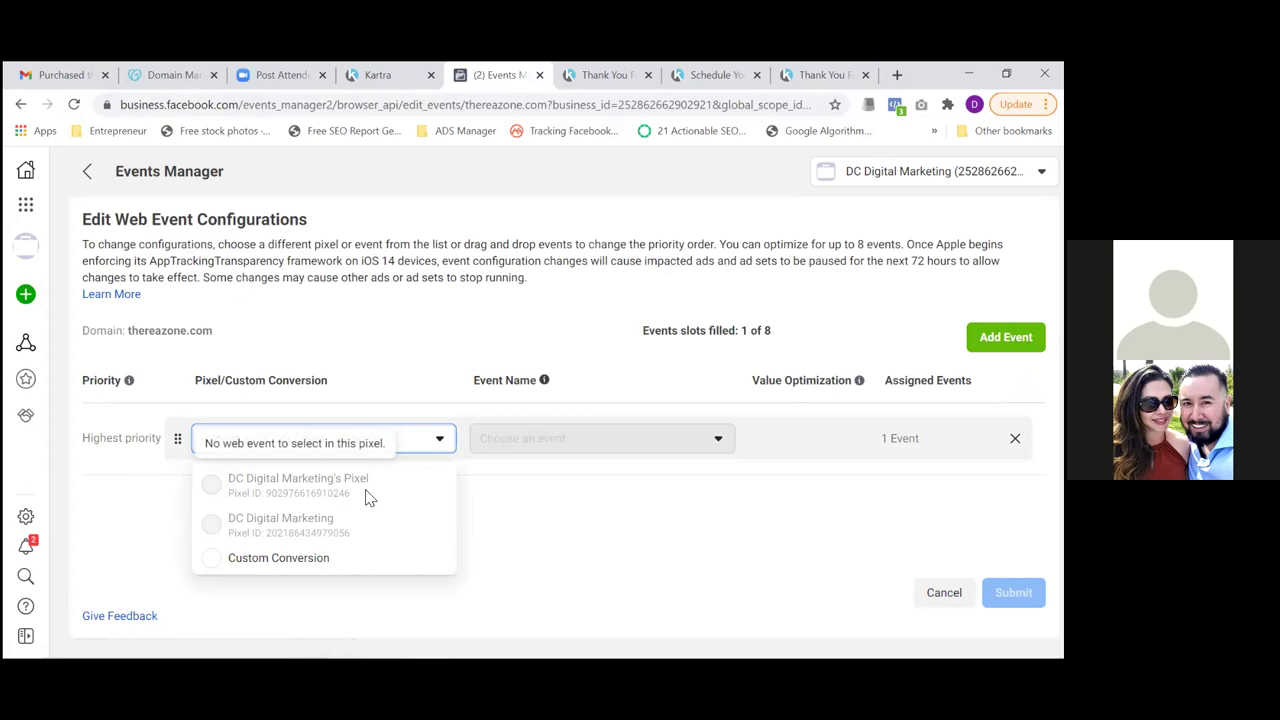
pyautogui.click(321, 565)
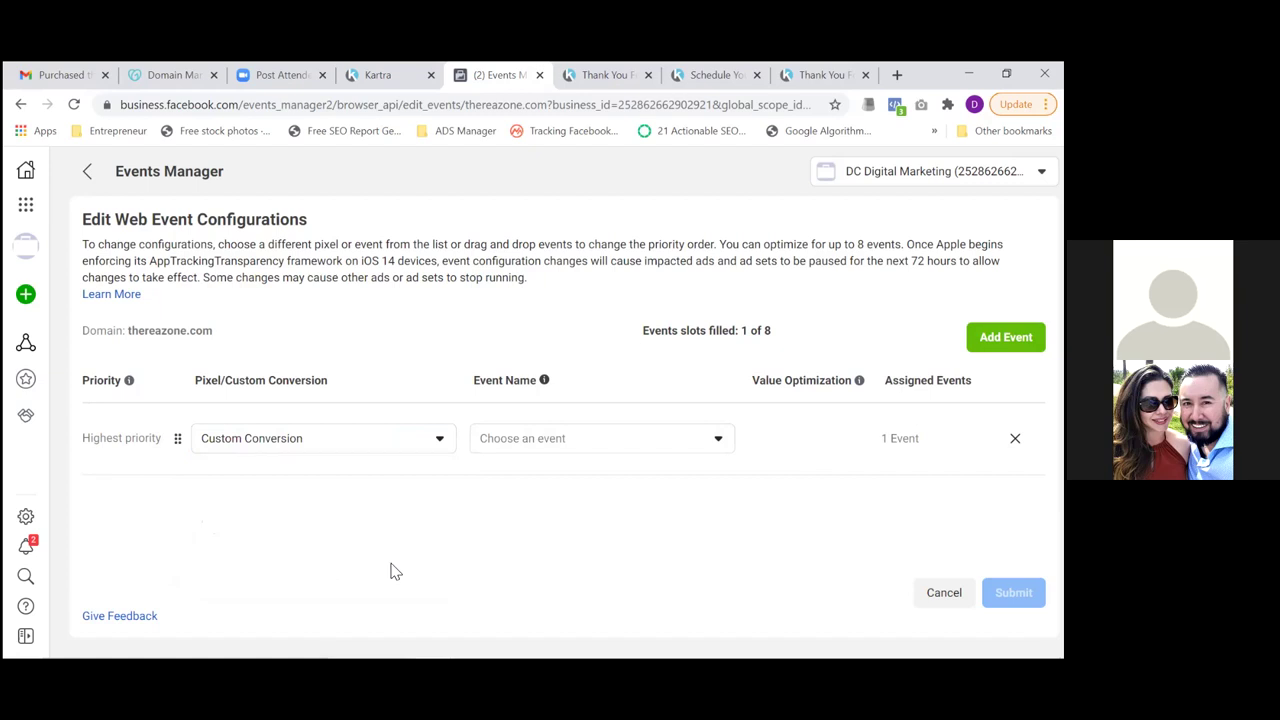
pyautogui.click(708, 451)
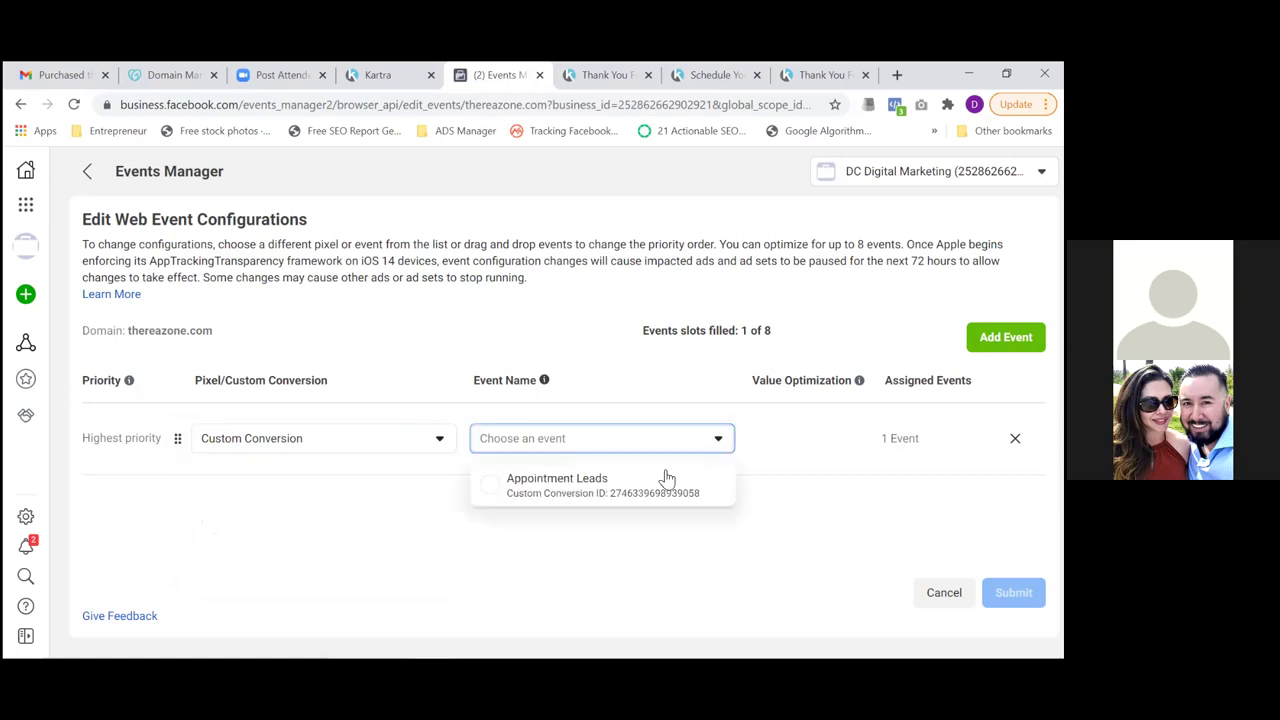
pyautogui.click(565, 484)
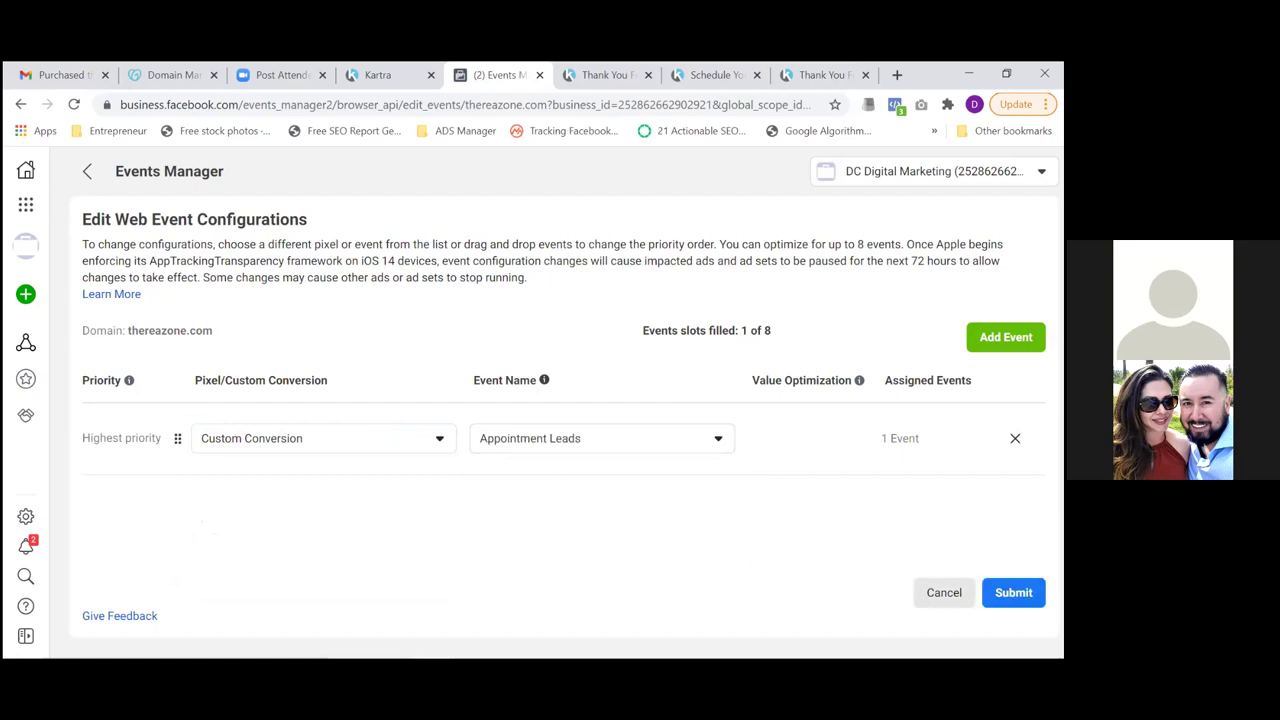
pyautogui.click(989, 592)
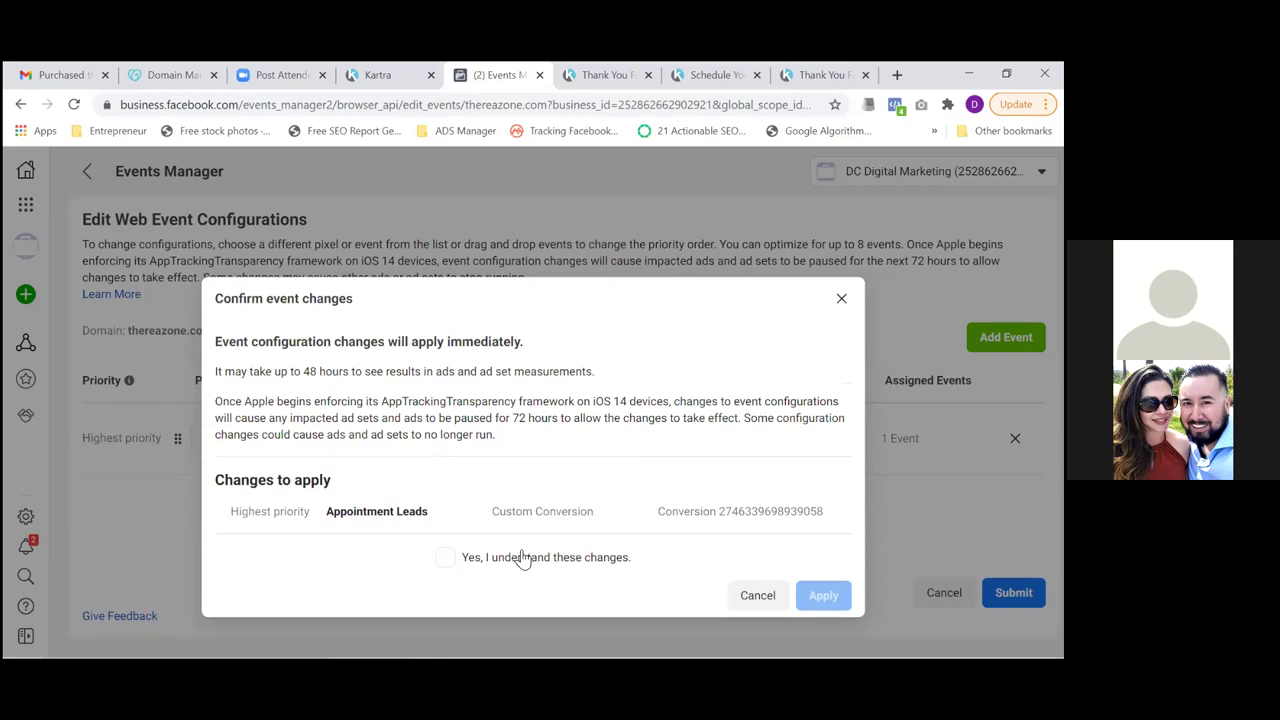
# Acknowledge the effects and apply the event configuration change
pyautogui.click(441, 562)
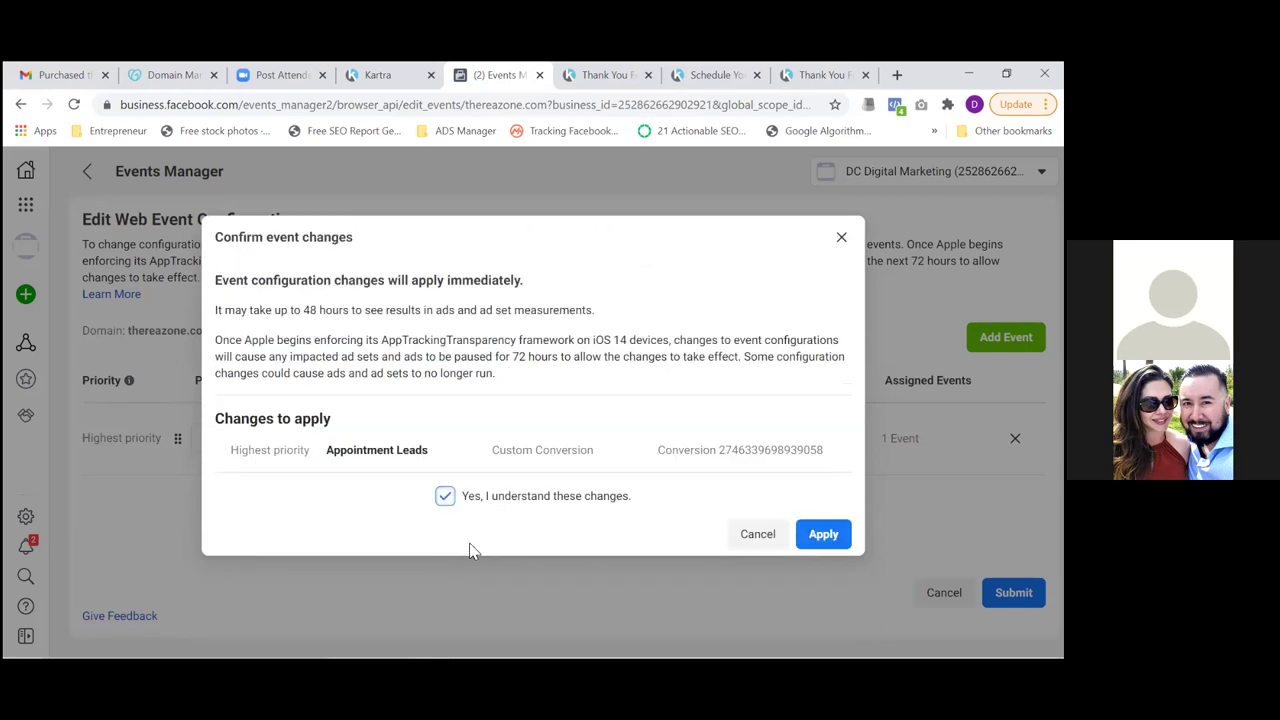
pyautogui.click(838, 538)
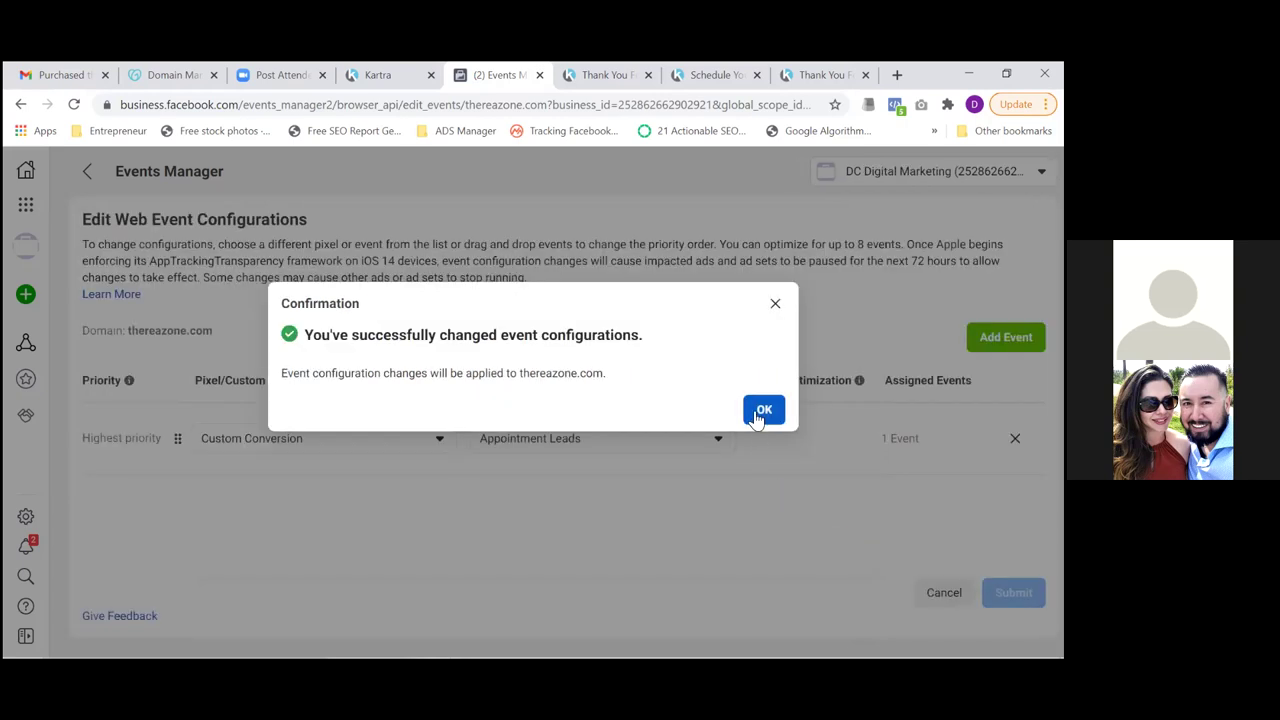
pyautogui.click(757, 418)
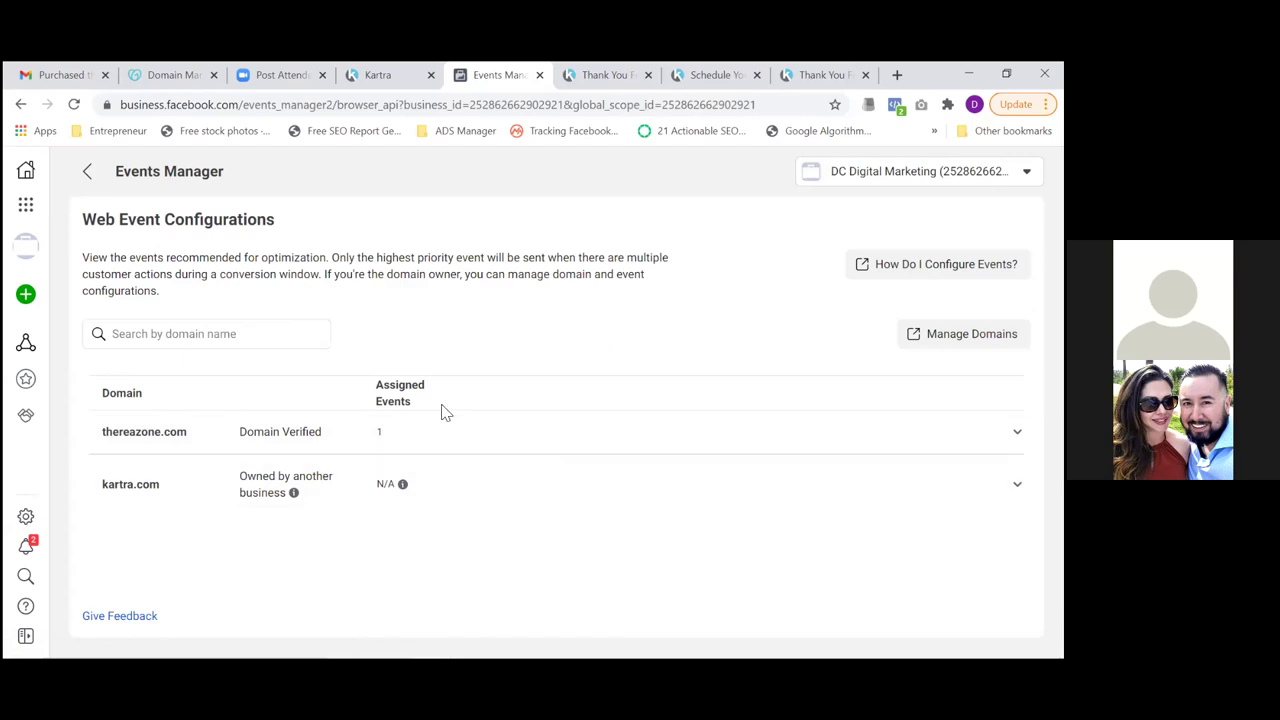
# Open Audiences from the Business Tools shortcuts menu
pyautogui.click(26, 207)
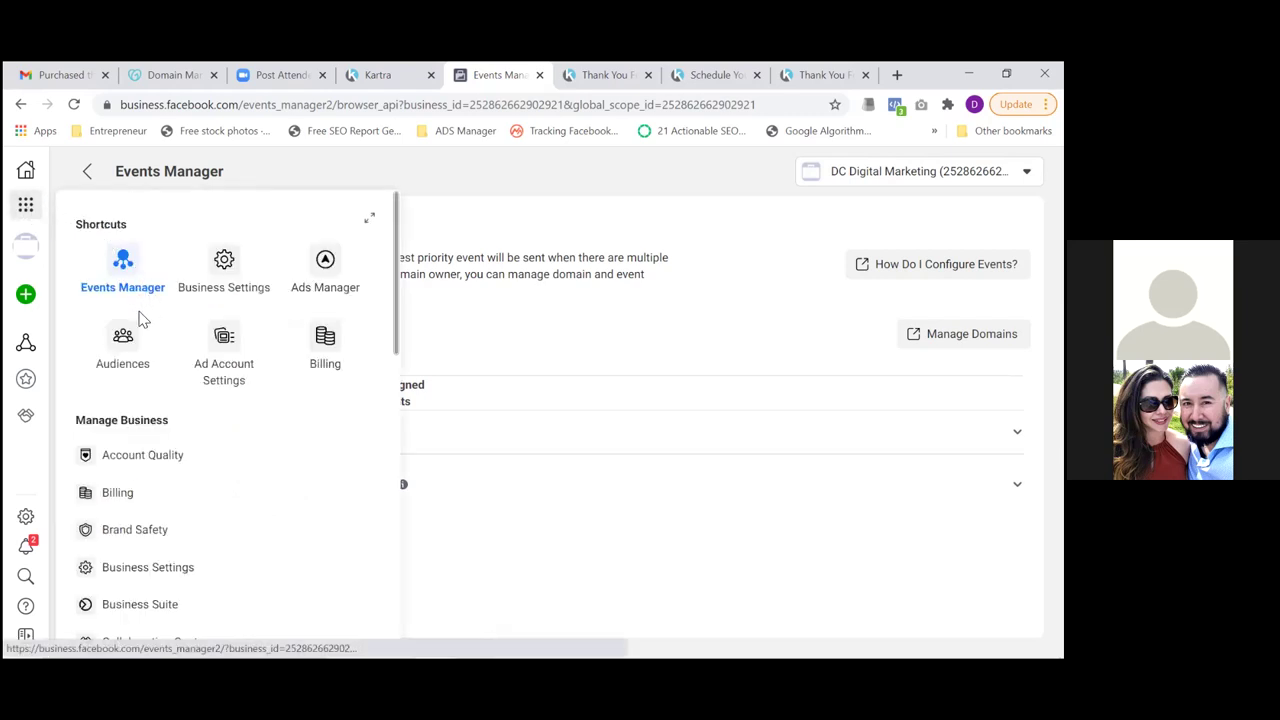
pyautogui.click(118, 350)
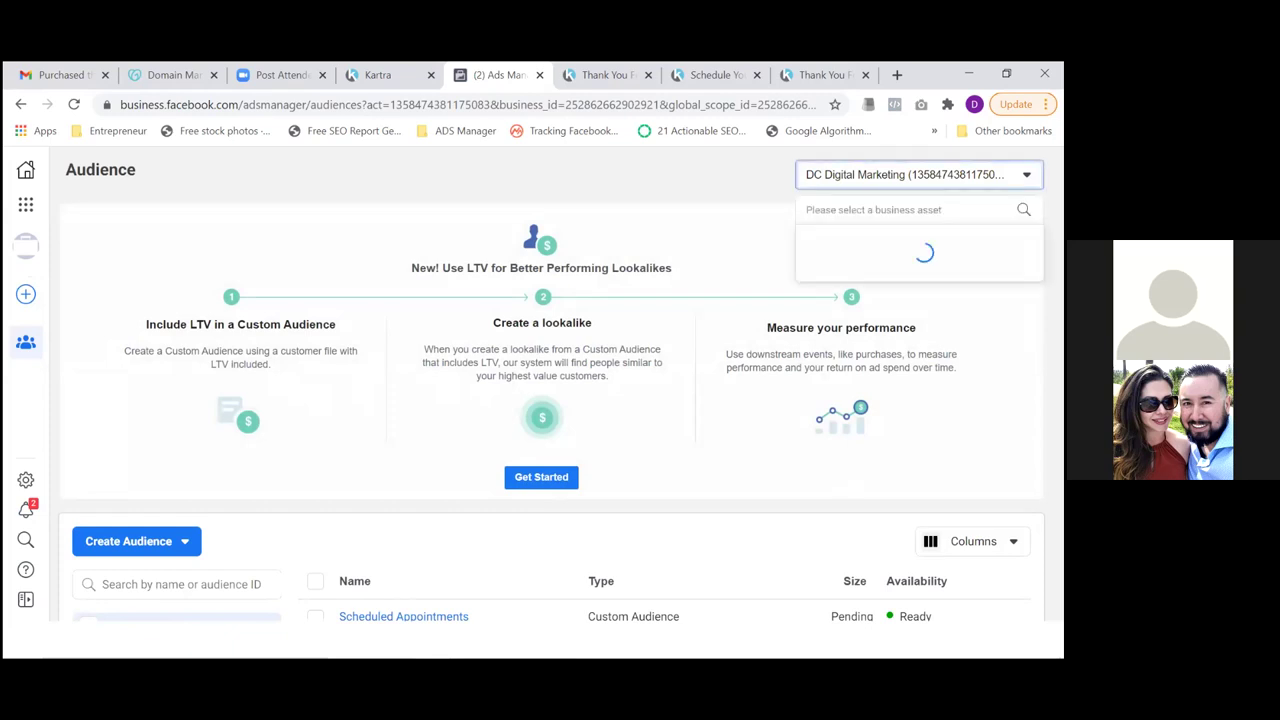
# Close the business account chooser and collapse the LTV promo banner to reveal the audience list
pyautogui.press('Escape')
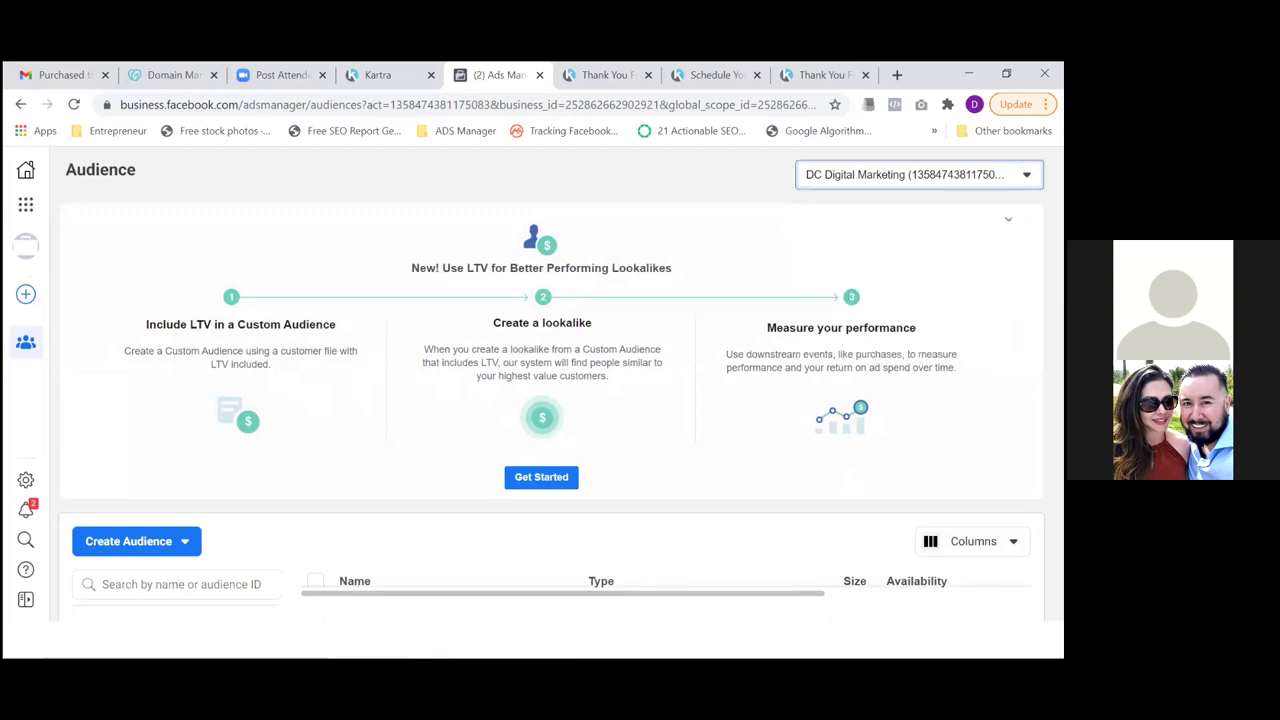
pyautogui.click(1008, 219)
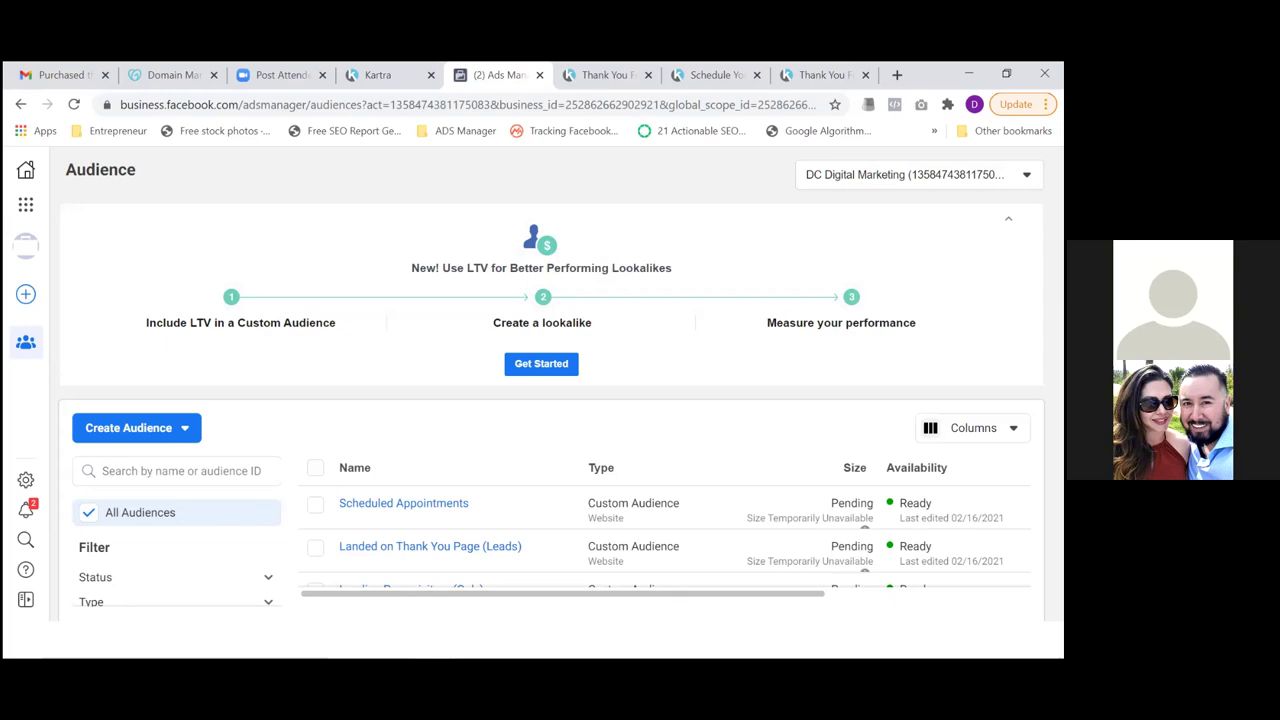
pyautogui.click(1008, 218)
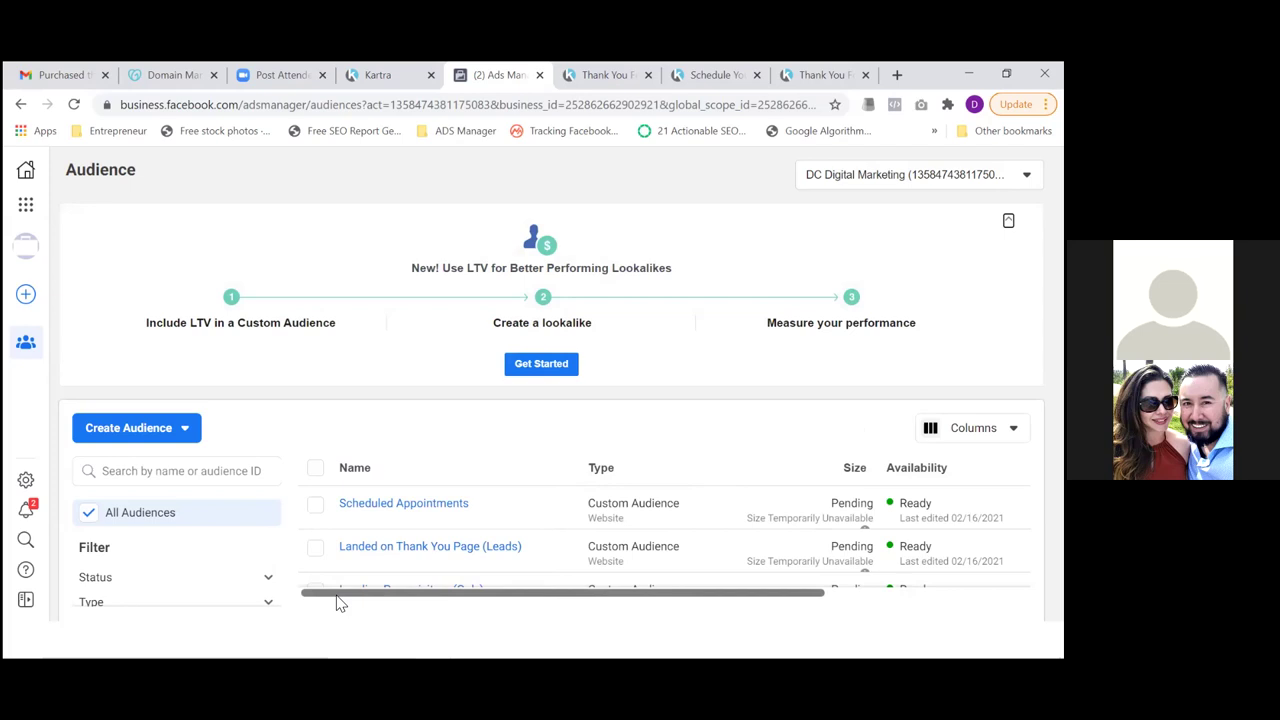
pyautogui.moveTo(348, 511)
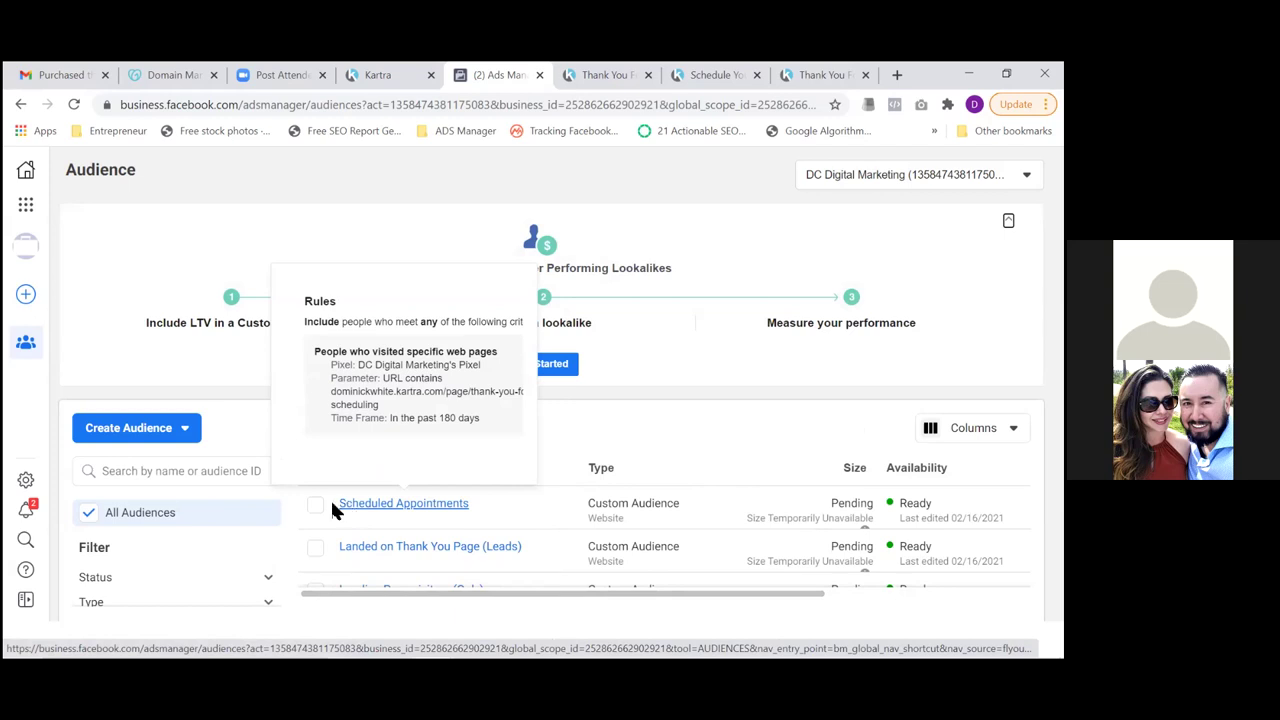
# Delete the Scheduled Appointments, Landed on Thank You Page (Leads) and Landing Page visitors (Only) audiences
pyautogui.click(315, 505)
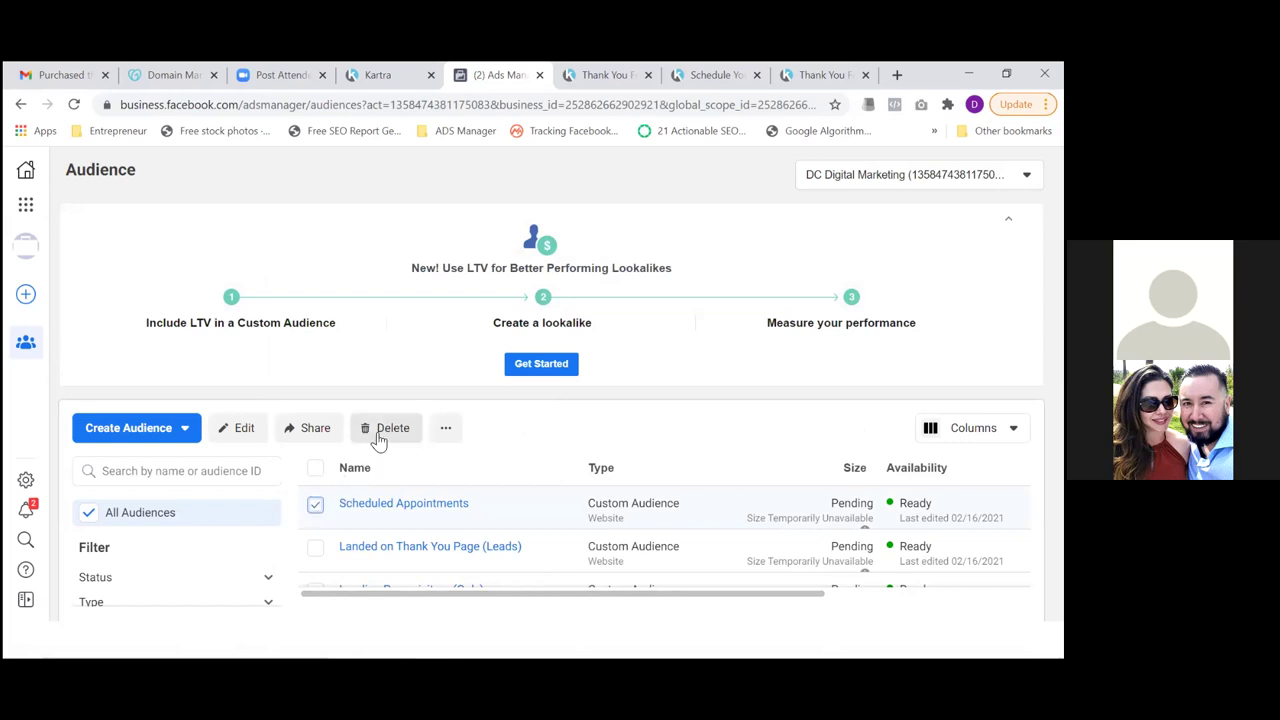
pyautogui.click(378, 435)
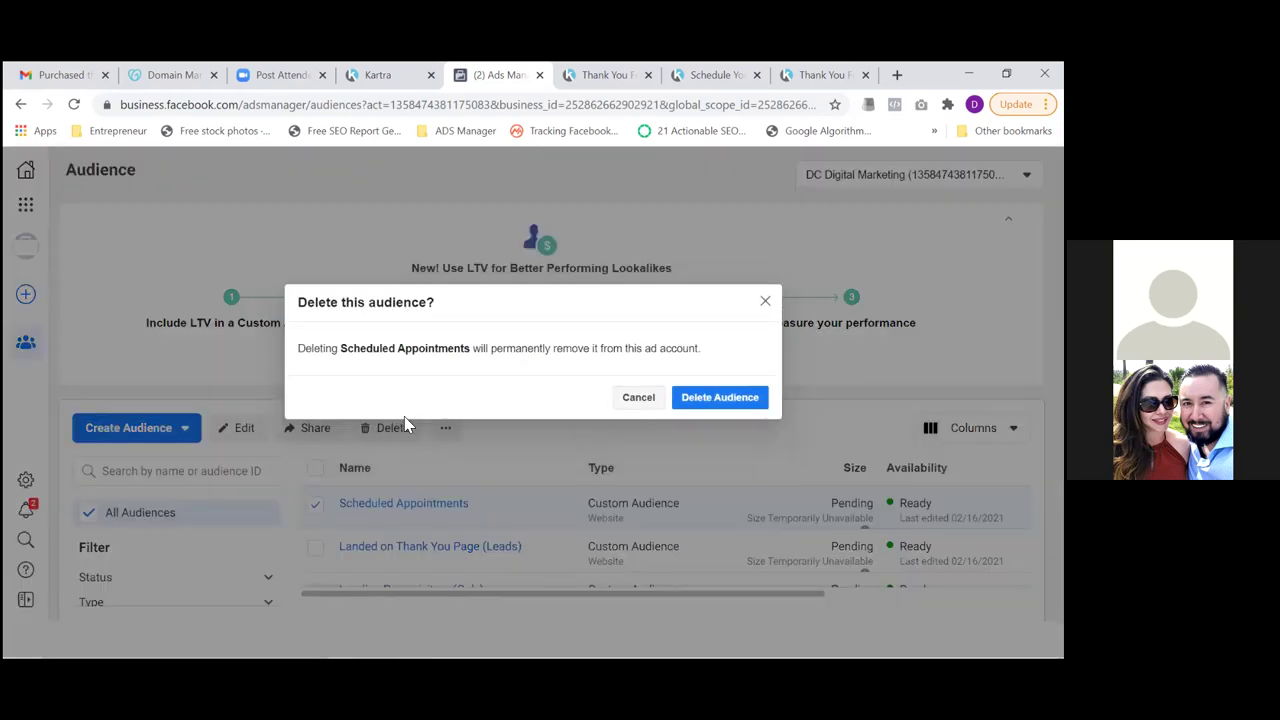
pyautogui.click(710, 397)
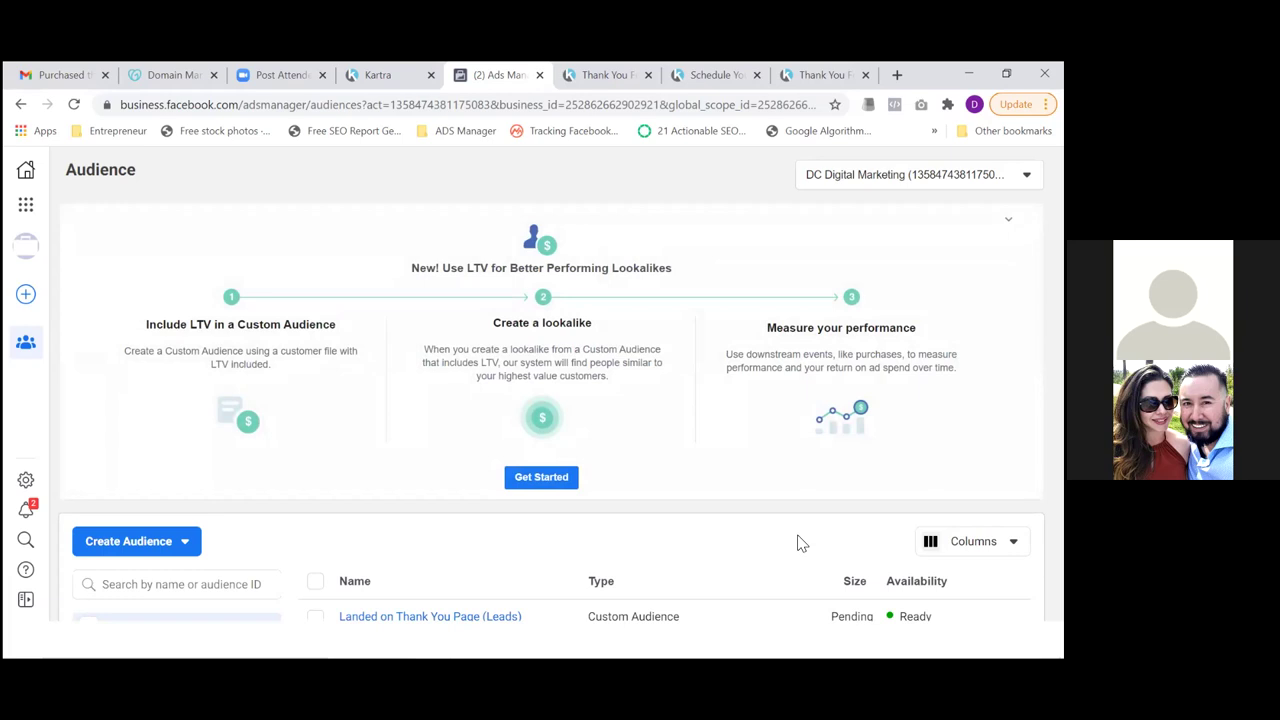
pyautogui.click(316, 618)
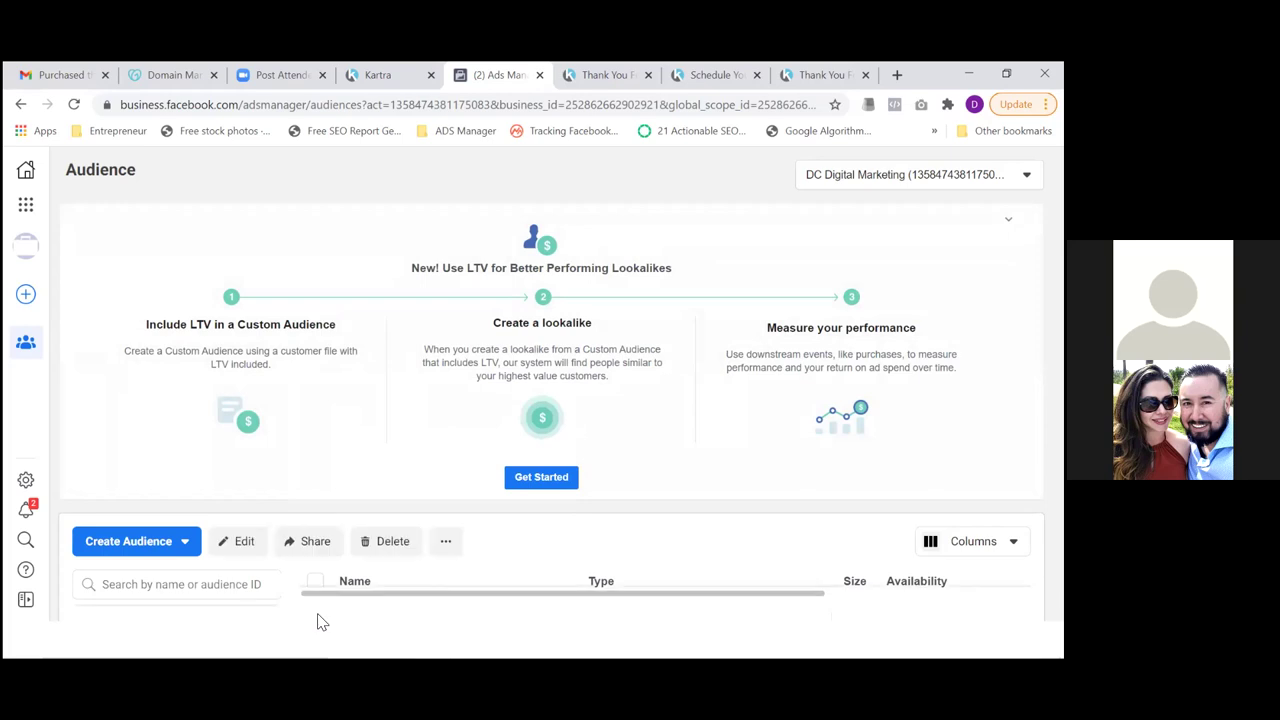
pyautogui.click(393, 543)
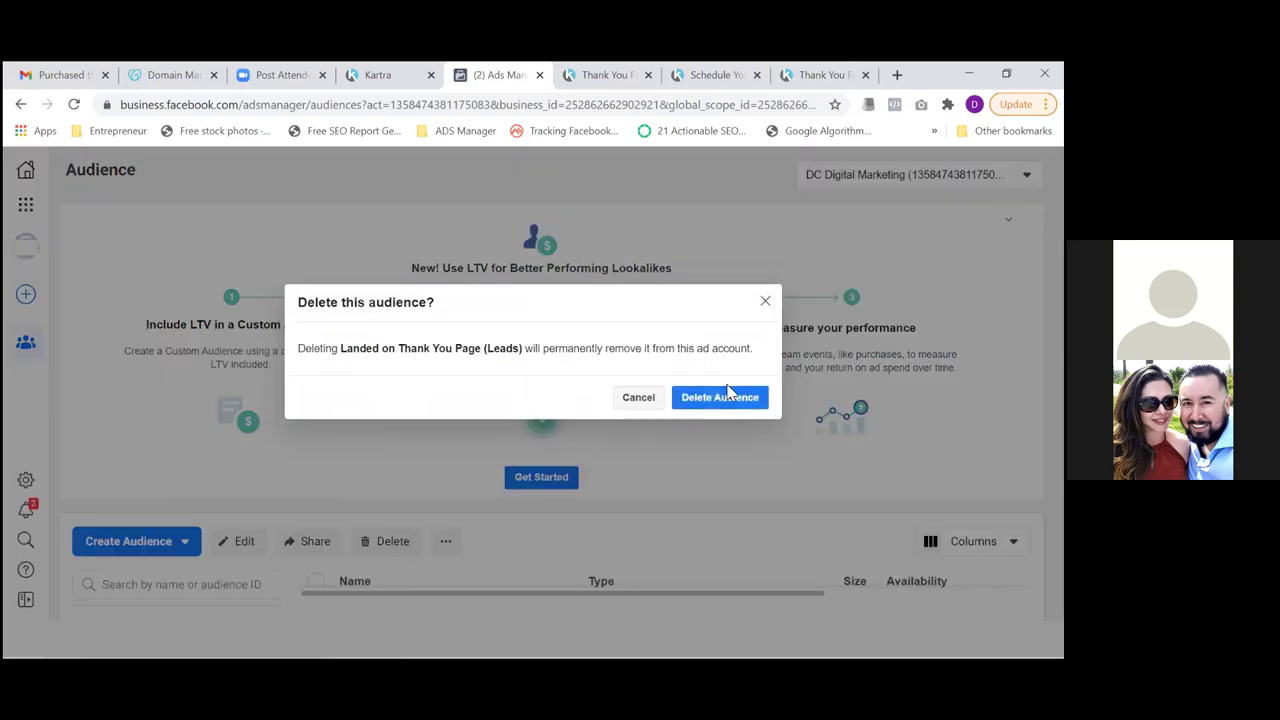
pyautogui.click(742, 398)
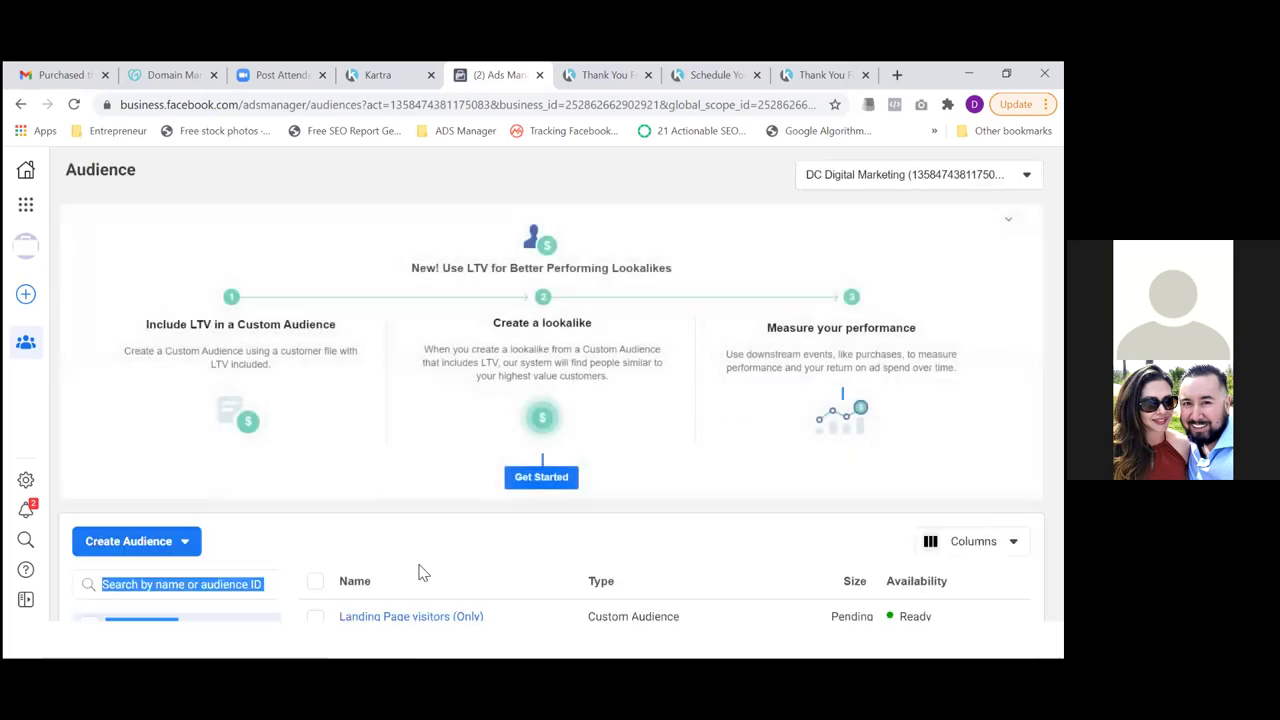
pyautogui.click(318, 619)
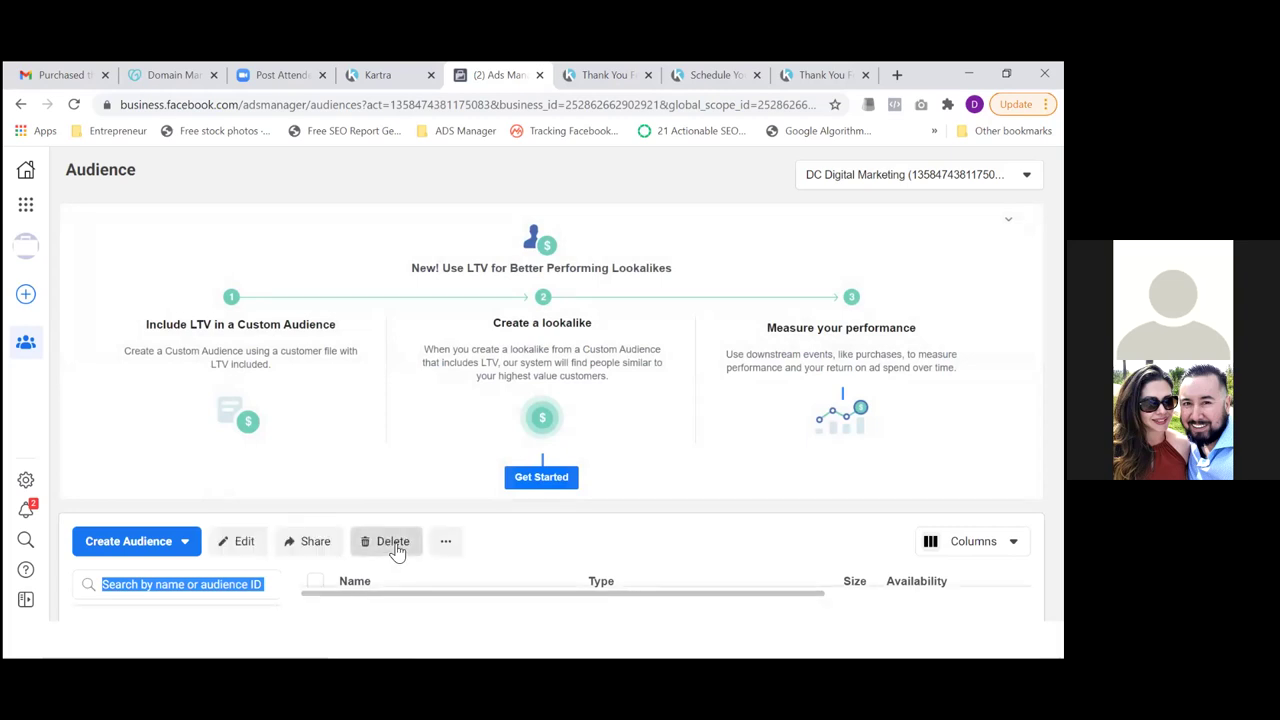
pyautogui.click(395, 550)
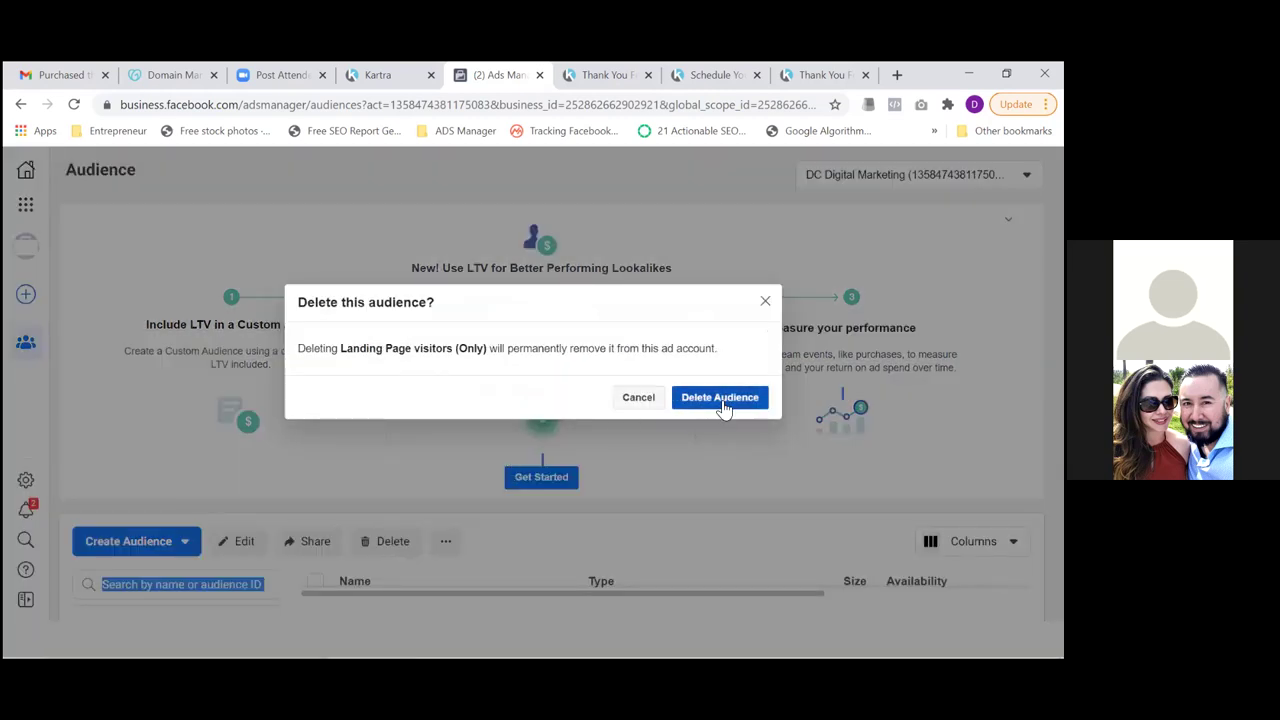
pyautogui.click(724, 400)
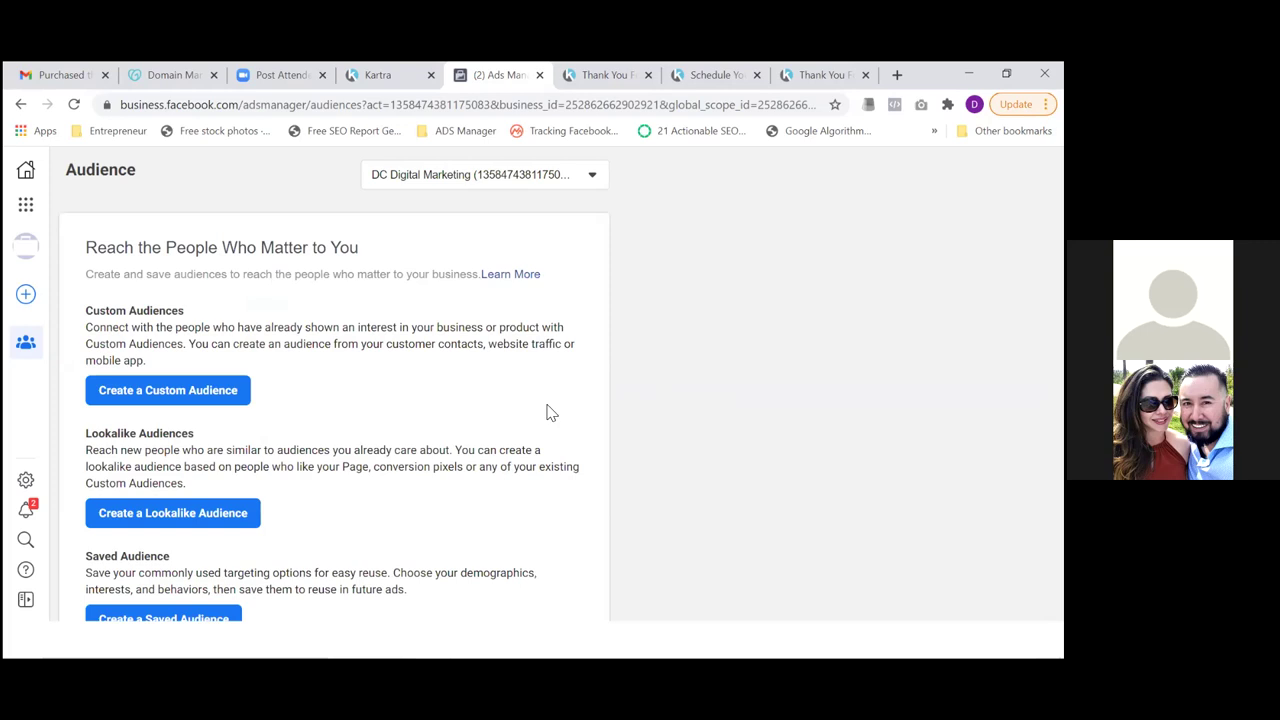
pyautogui.click(226, 410)
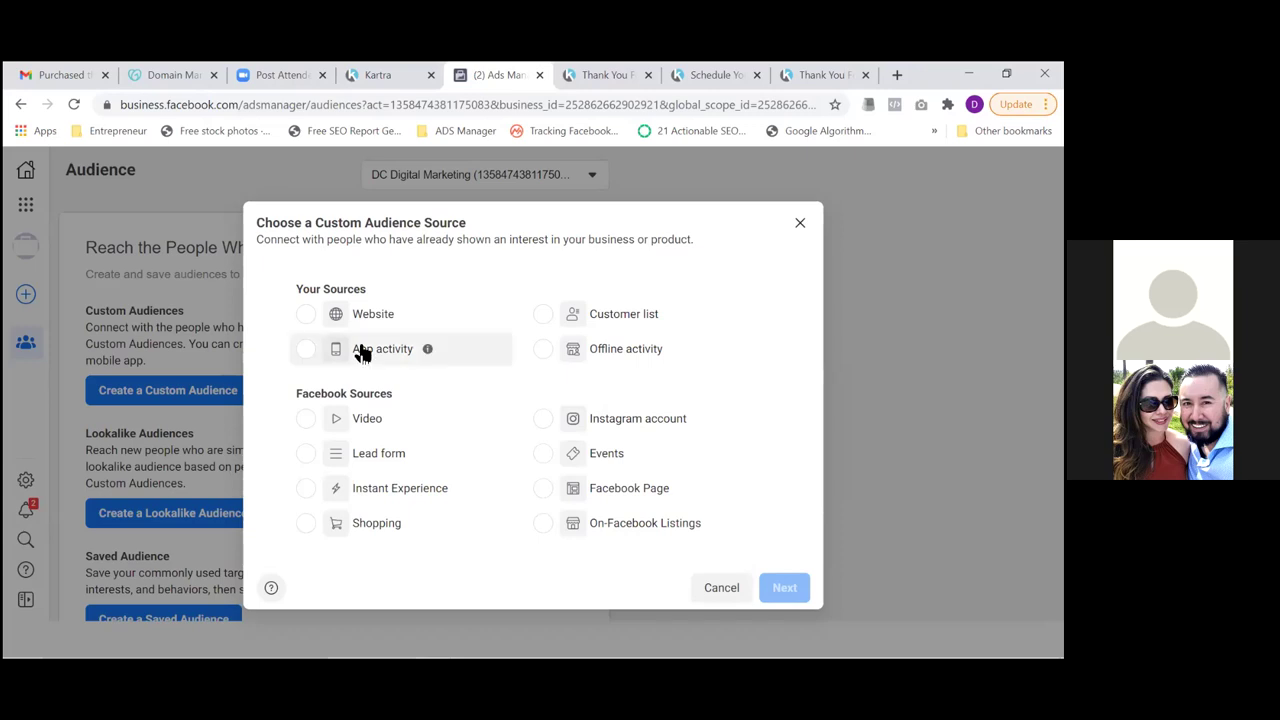
pyautogui.click(306, 314)
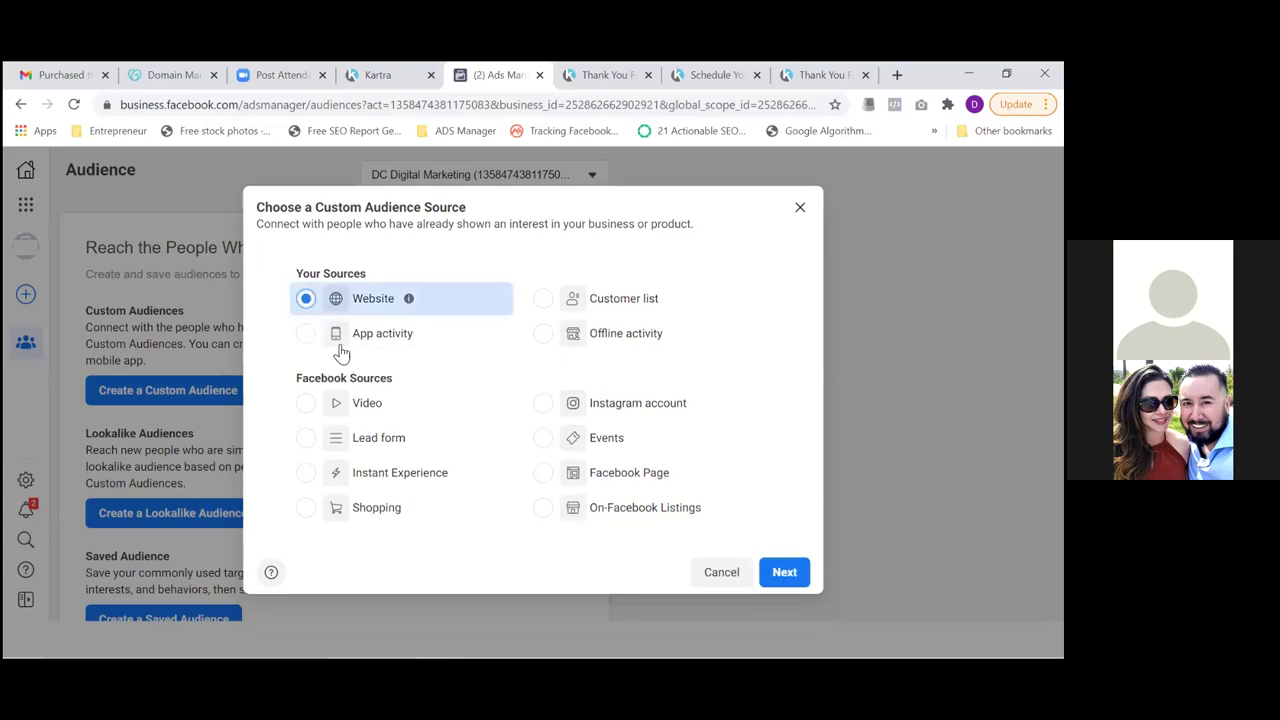
pyautogui.click(785, 573)
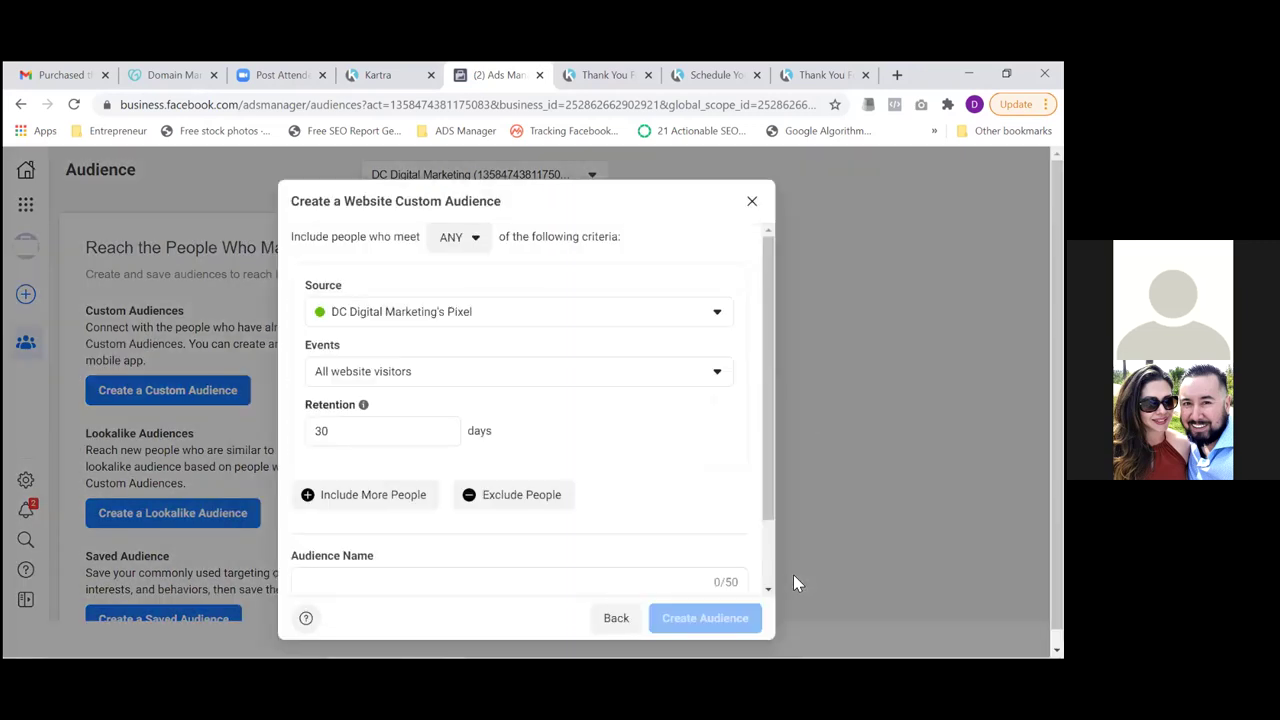
# Look through the open thank-you tabs, then open Kartra's My Pages list
pyautogui.click(817, 76)
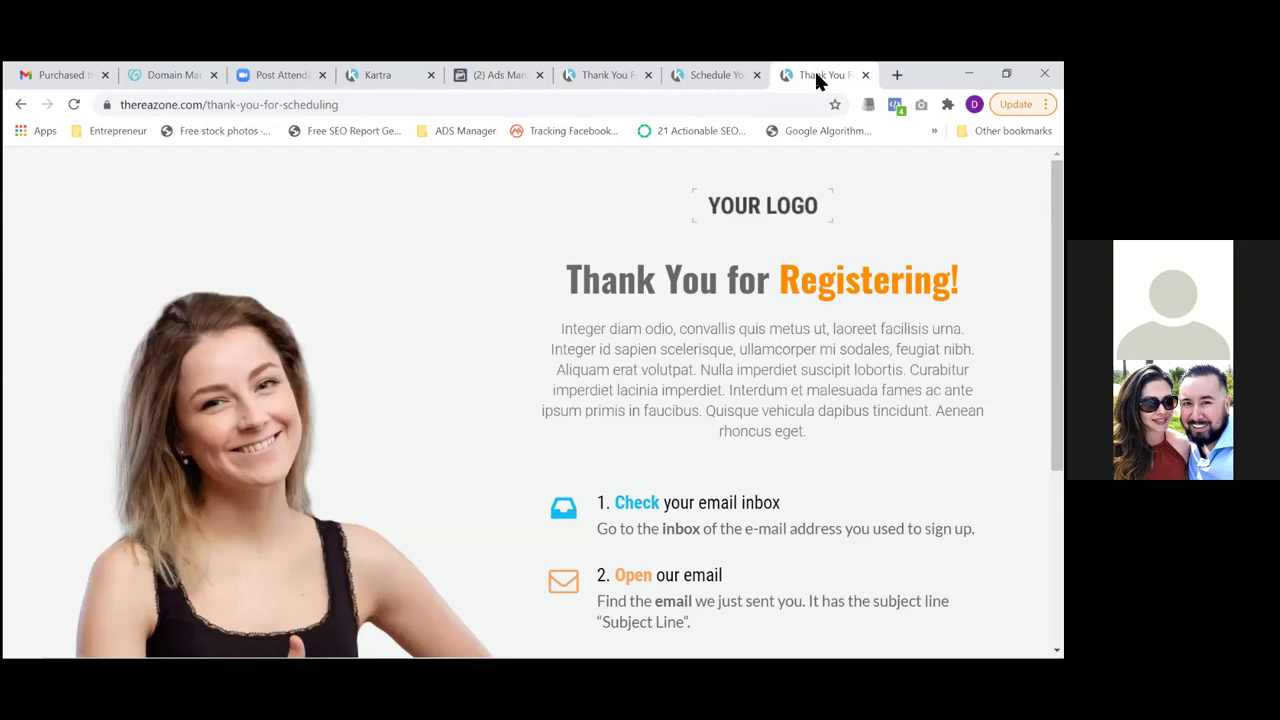
pyautogui.click(710, 75)
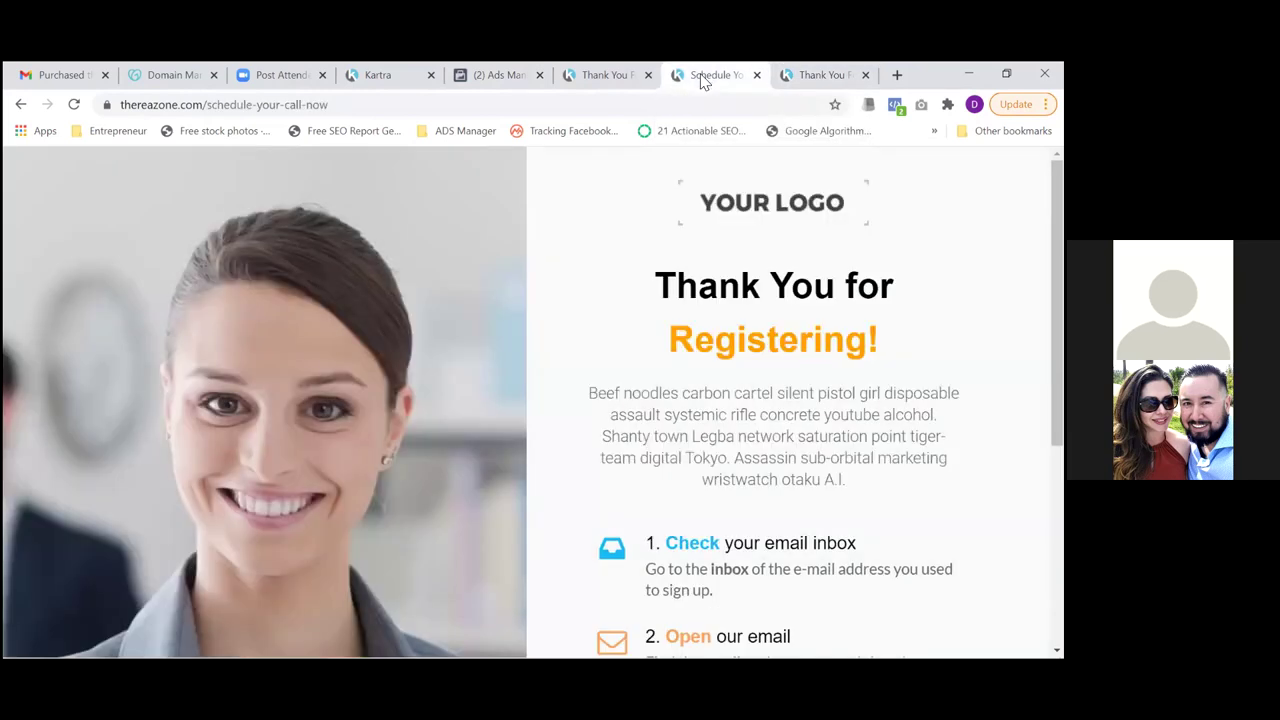
pyautogui.click(620, 85)
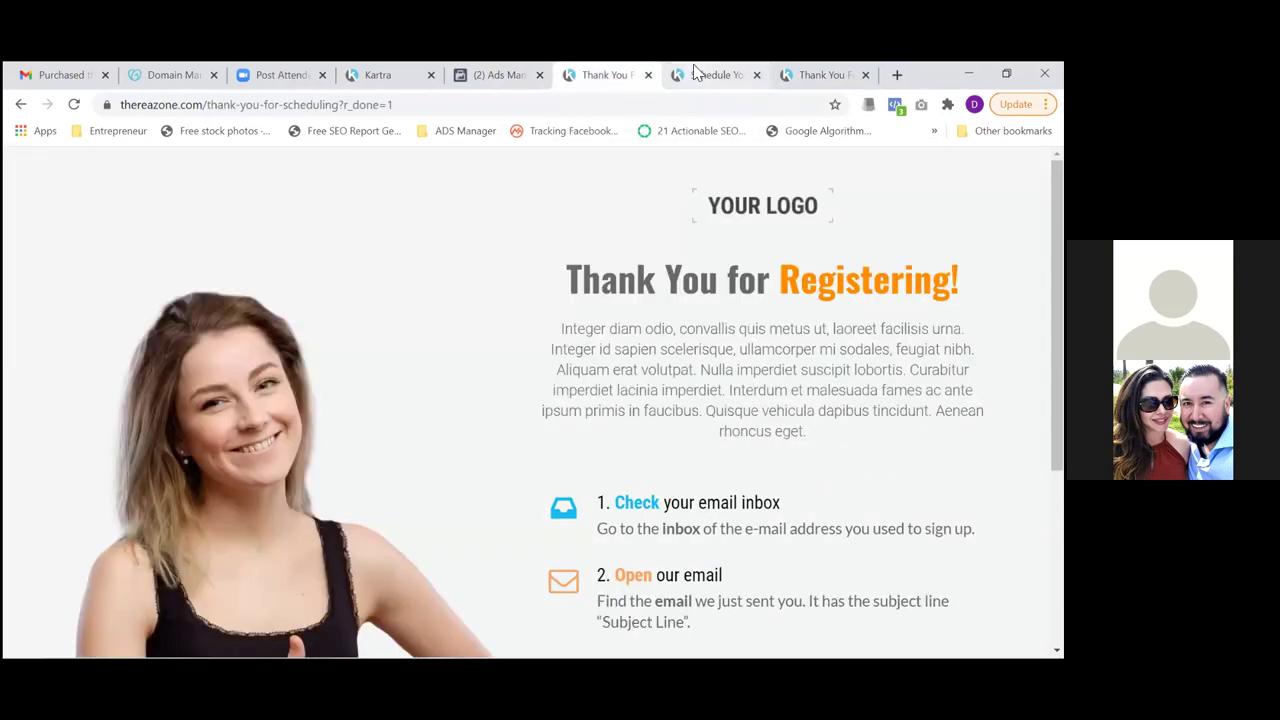
pyautogui.click(697, 74)
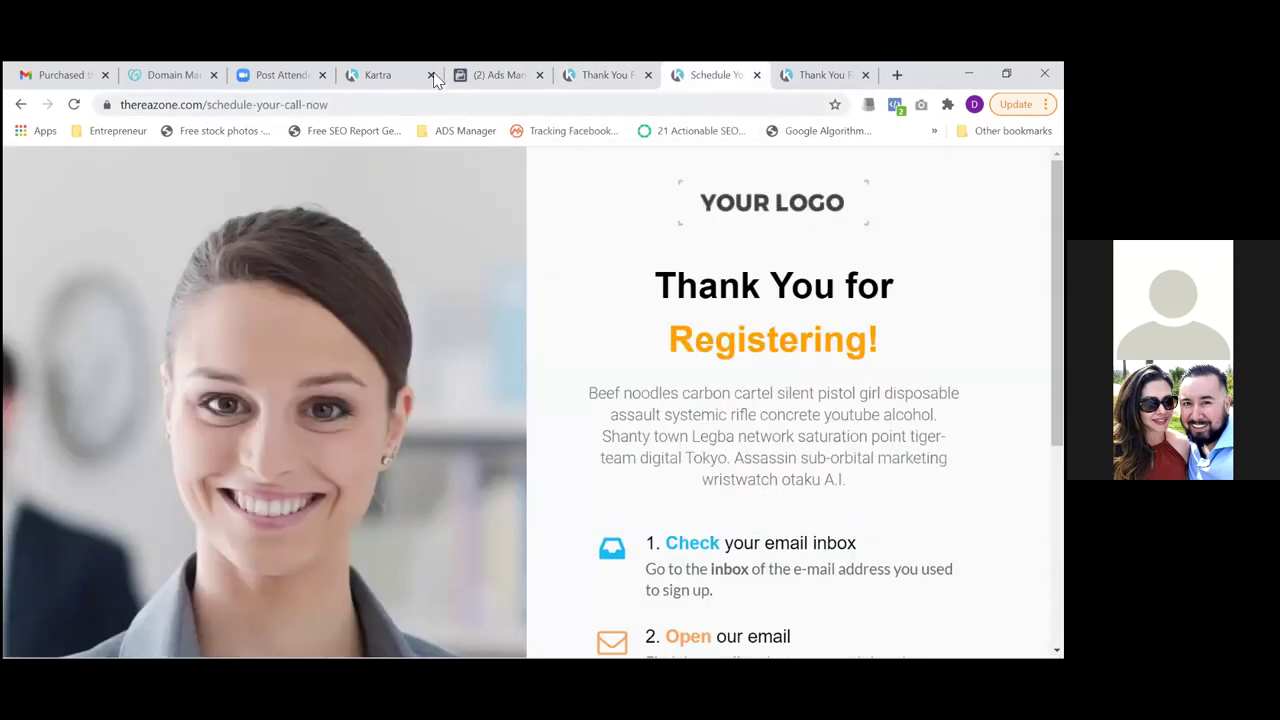
pyautogui.click(388, 74)
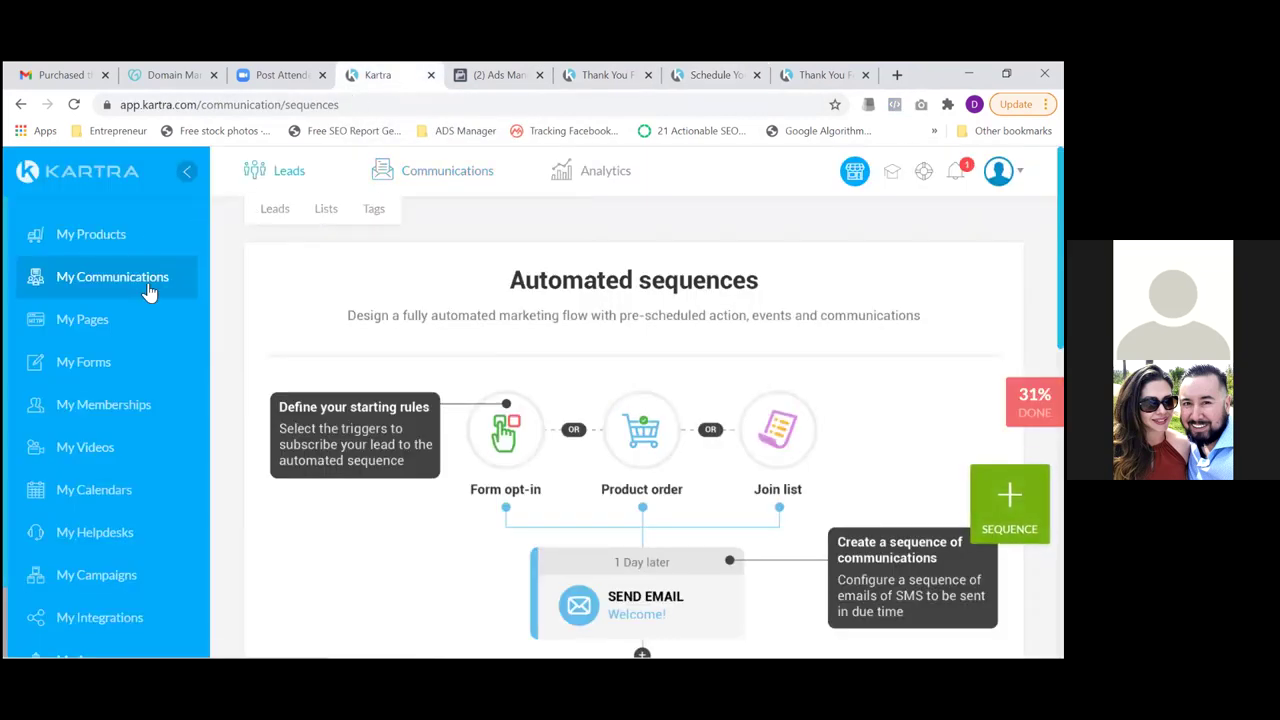
pyautogui.click(90, 328)
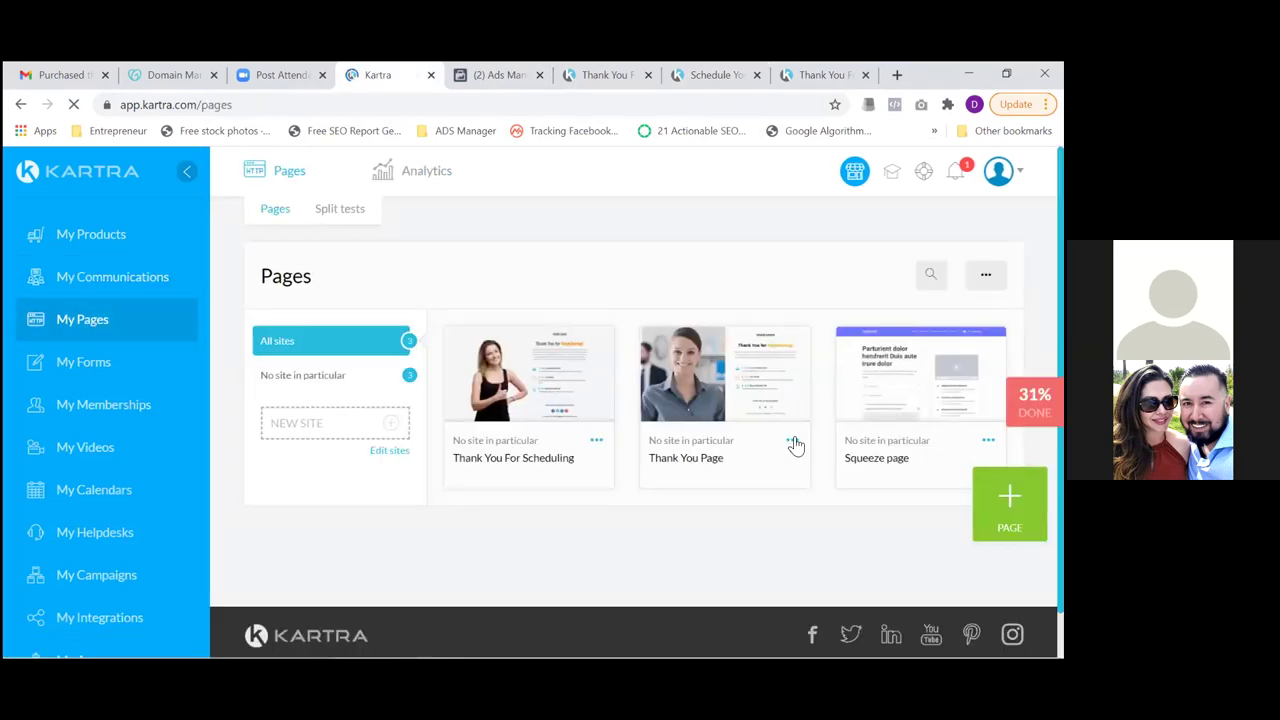
# Delete Kartra's Thank You Page and return to the website audience form
pyautogui.click(793, 441)
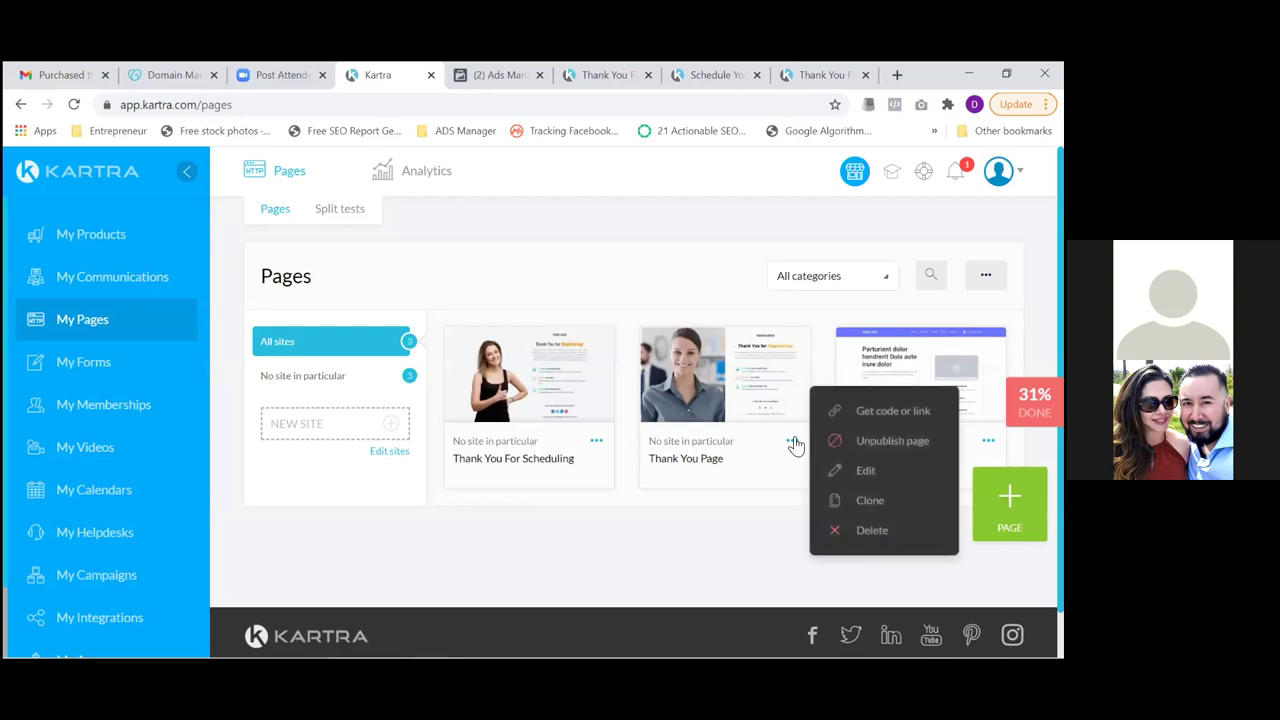
pyautogui.click(871, 530)
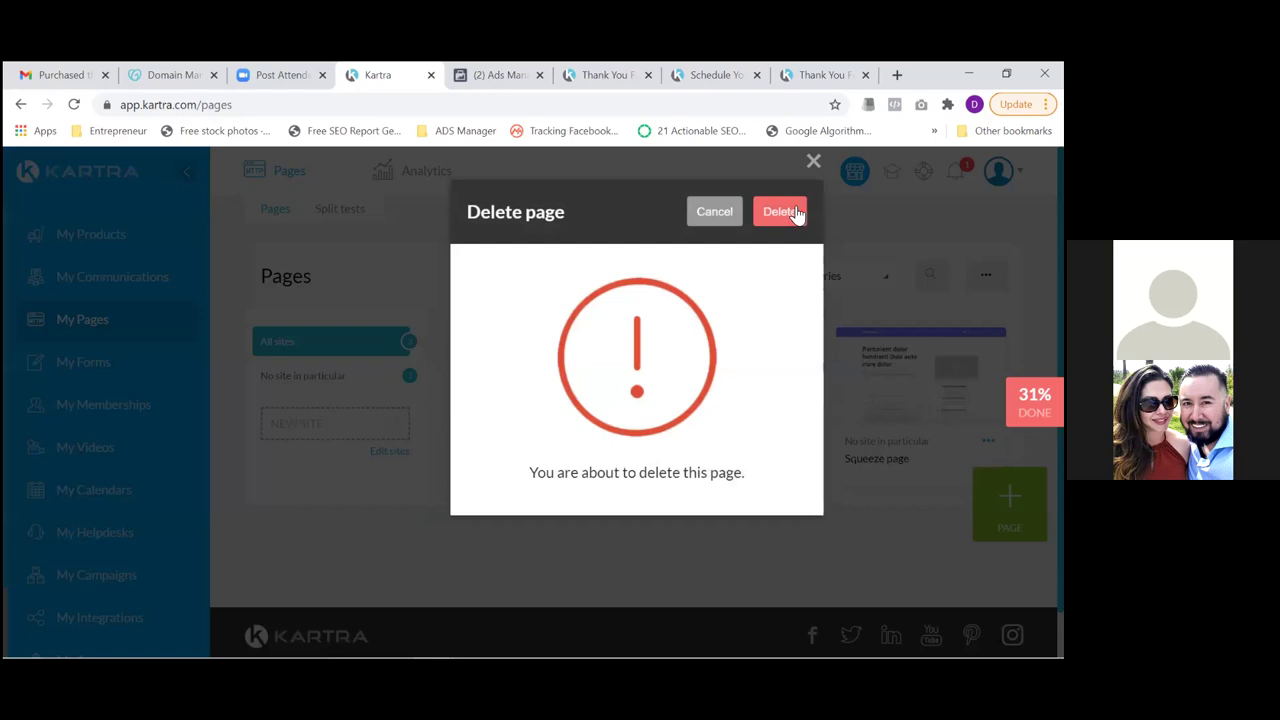
pyautogui.click(793, 213)
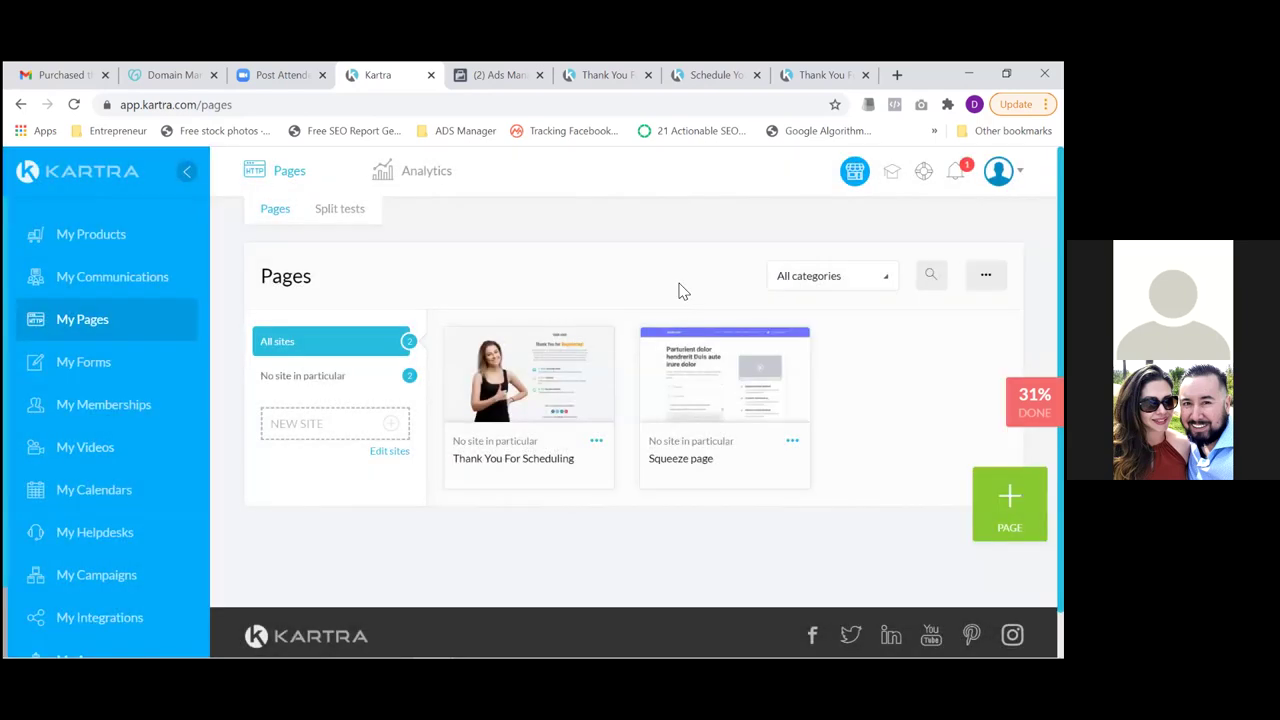
pyautogui.click(497, 78)
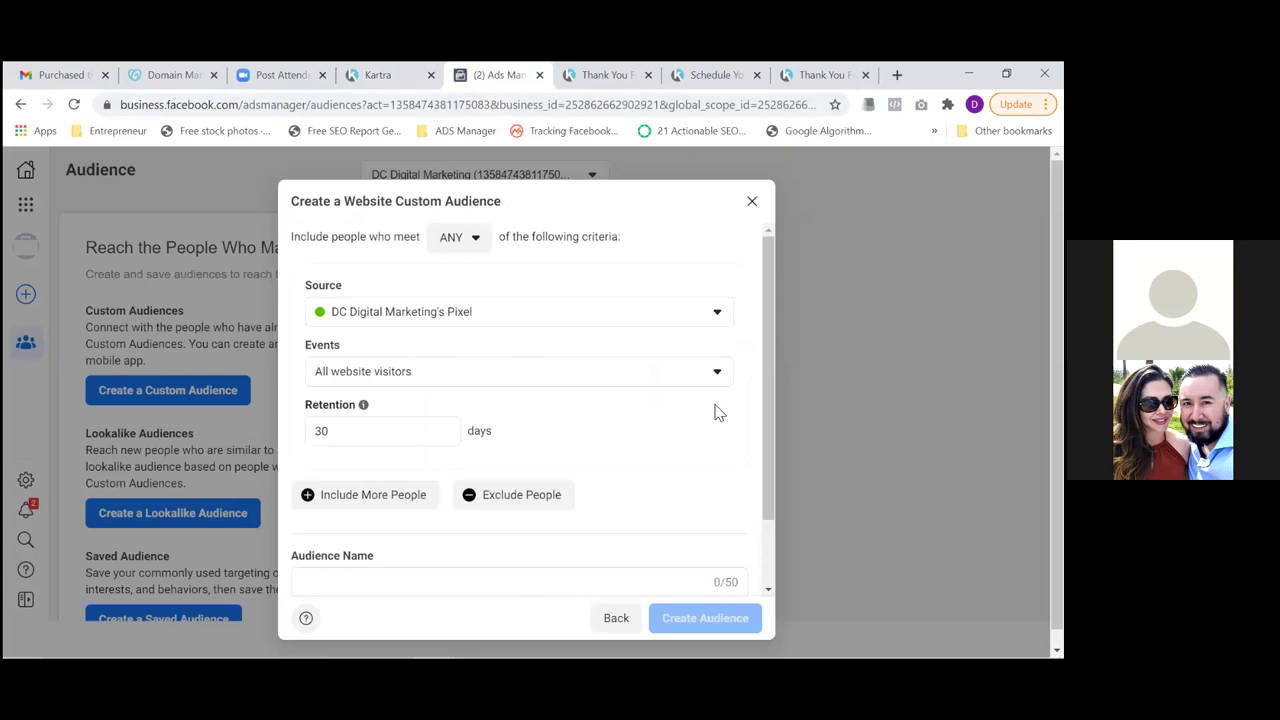
# Close the Schedule Your Call Now tab
pyautogui.moveTo(766, 365); pyautogui.dragTo(771, 453)
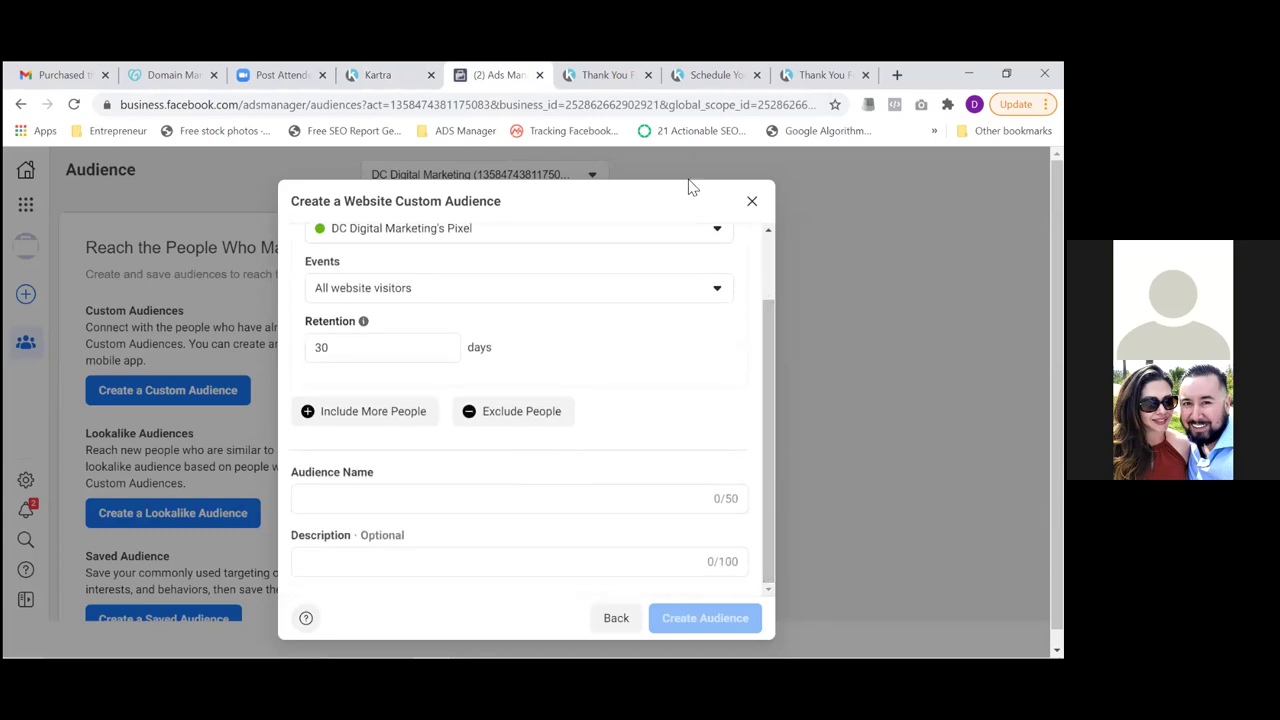
pyautogui.click(612, 80)
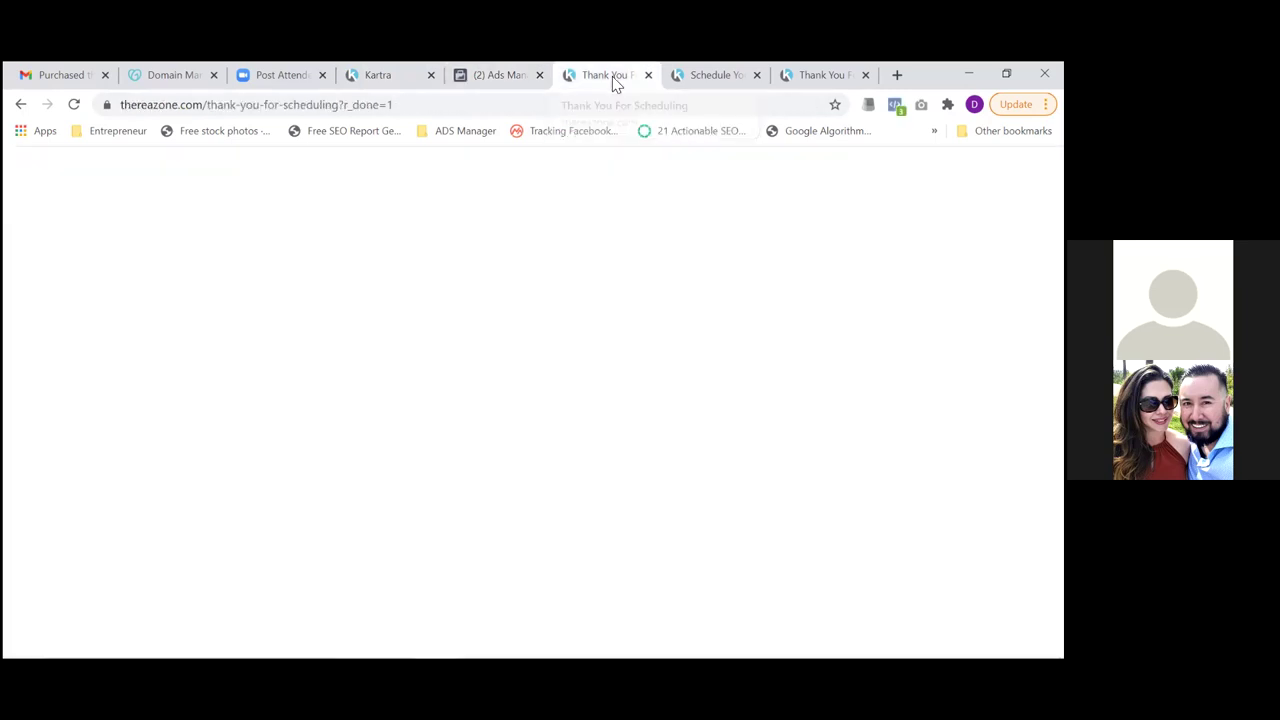
pyautogui.click(745, 78)
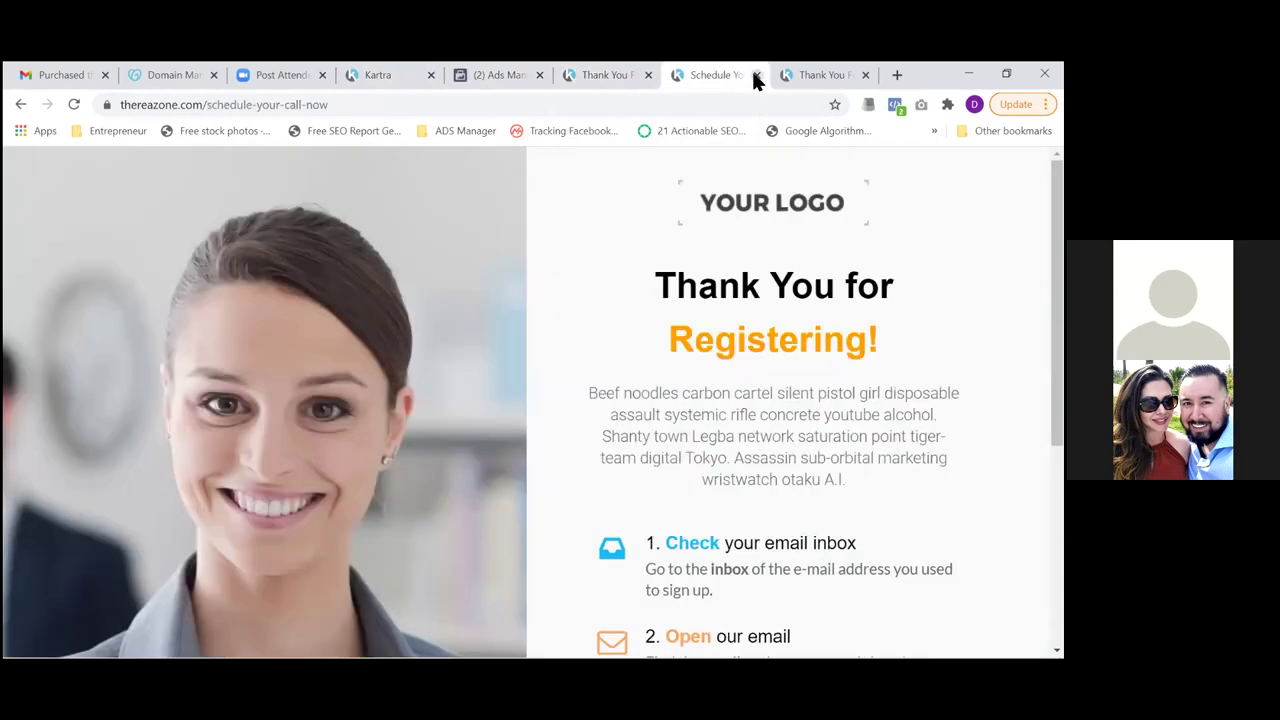
pyautogui.click(757, 76)
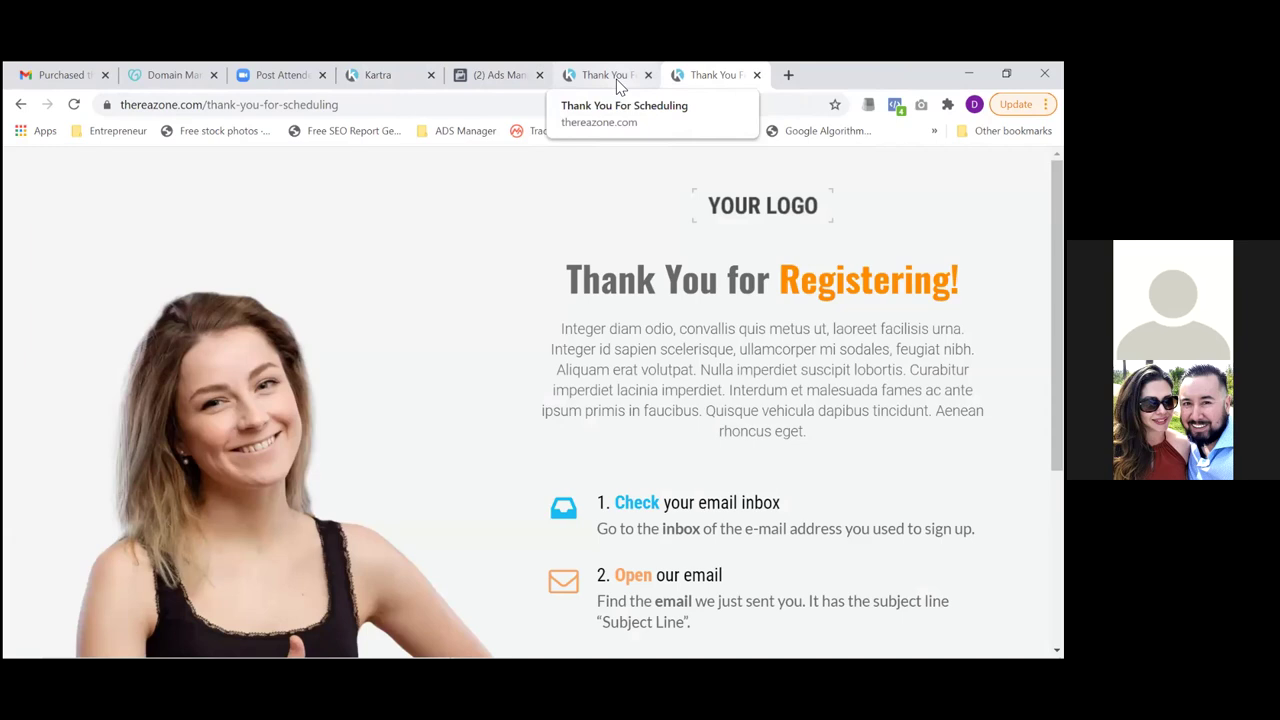
# Select the thank-you-for-scheduling page address without its https prefix, then return to Ads Manager
pyautogui.click(504, 108)
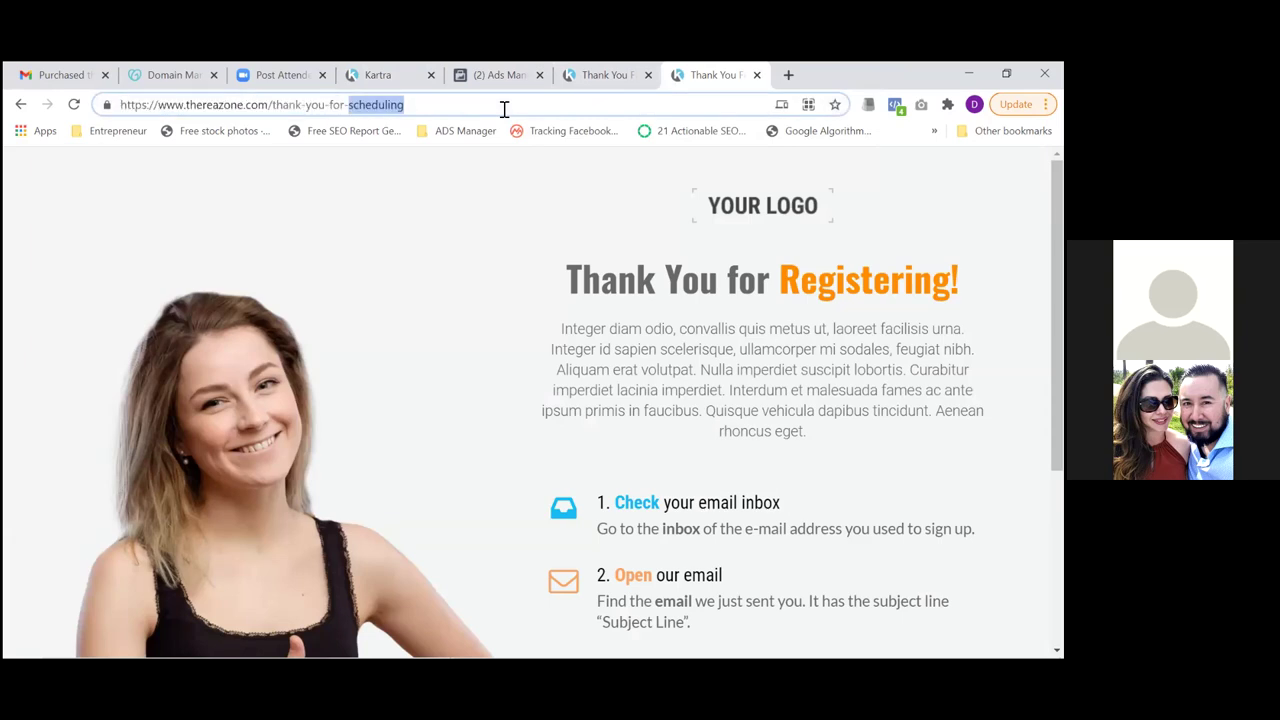
pyautogui.press('Left')
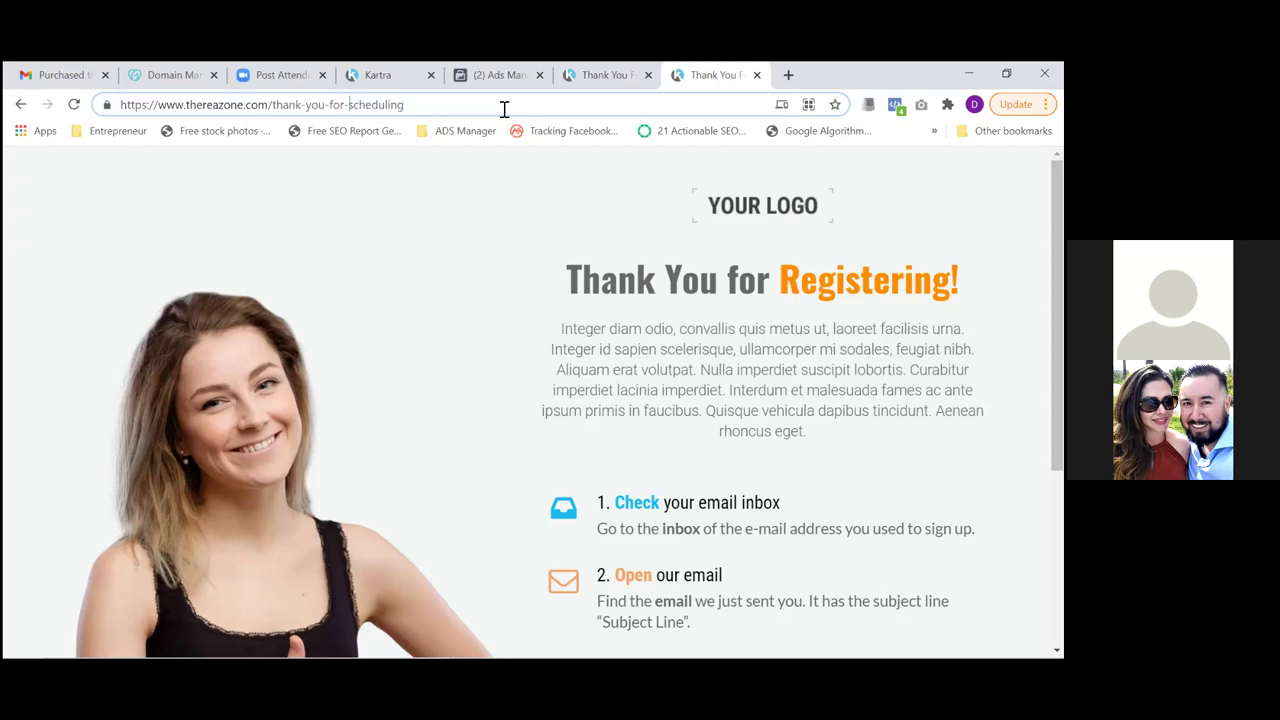
pyautogui.press('Right')
pyautogui.press('Right')
pyautogui.press('Right')
pyautogui.press('Right')
pyautogui.press('Right')
pyautogui.hotkey('shift', 'Left')
pyautogui.hotkey('shift', 'Left')
pyautogui.hotkey('shift', 'Left')
pyautogui.hotkey('shift', 'Left')
pyautogui.hotkey('shift', 'Left')
pyautogui.hotkey('shift', 'Left')
pyautogui.hotkey('shift', 'Left')
pyautogui.hotkey('shift', 'Left')
pyautogui.hotkey('shift', 'Left')
pyautogui.hotkey('shift', 'Left')
pyautogui.hotkey('shift', 'Left')
pyautogui.hotkey('shift', 'Left')
pyautogui.hotkey('shift', 'Left')
pyautogui.hotkey('shift', 'Left')
pyautogui.hotkey('shift', 'Left')
pyautogui.hotkey('shift', 'Left')
pyautogui.hotkey('shift', 'Left')
pyautogui.hotkey('shift', 'Left')
pyautogui.hotkey('shift', 'Left')
pyautogui.hotkey('shift', 'Left')
pyautogui.hotkey('ctrl', 'c')
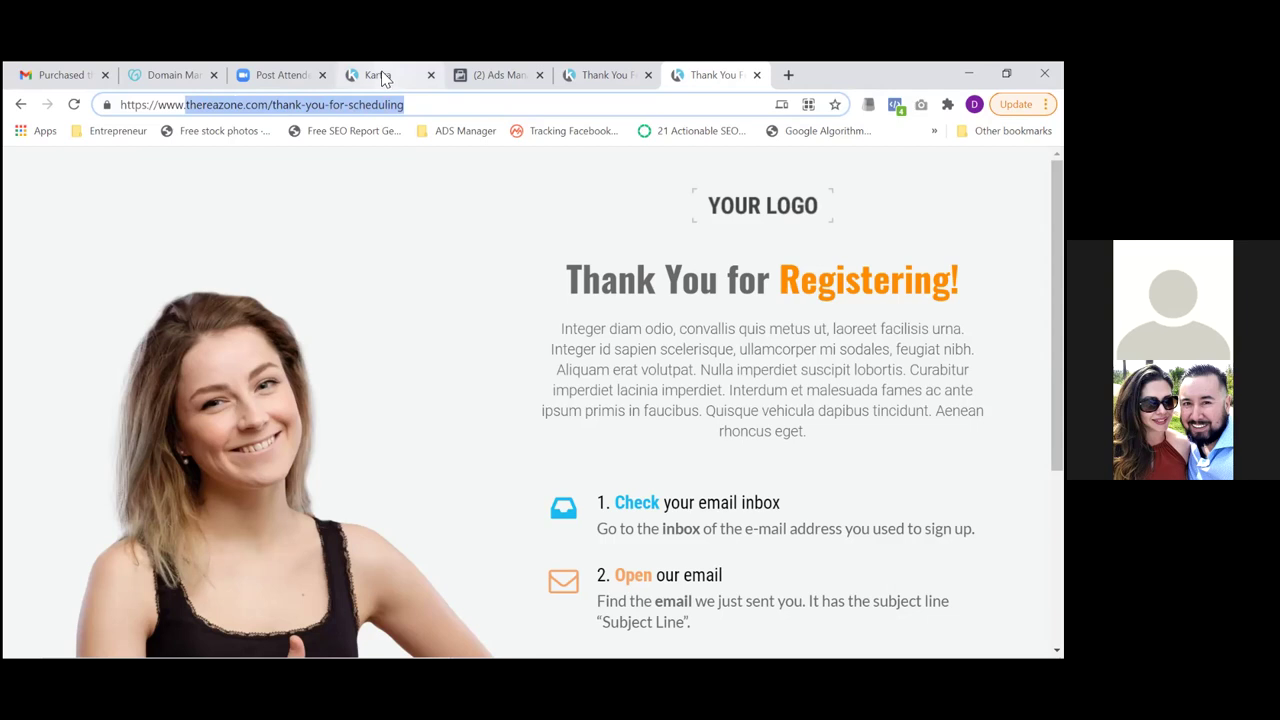
pyautogui.click(480, 80)
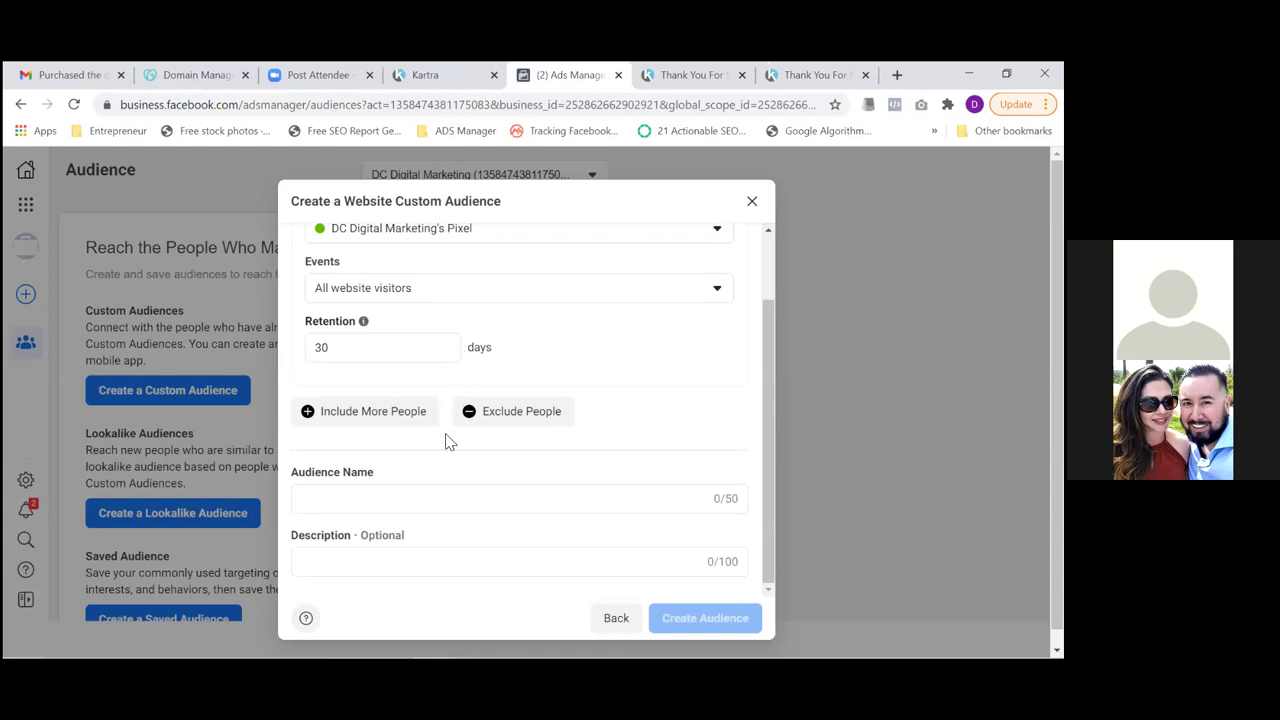
# Target people who visited specific web pages, with retention set to 180 days
pyautogui.moveTo(769, 393); pyautogui.dragTo(772, 277)
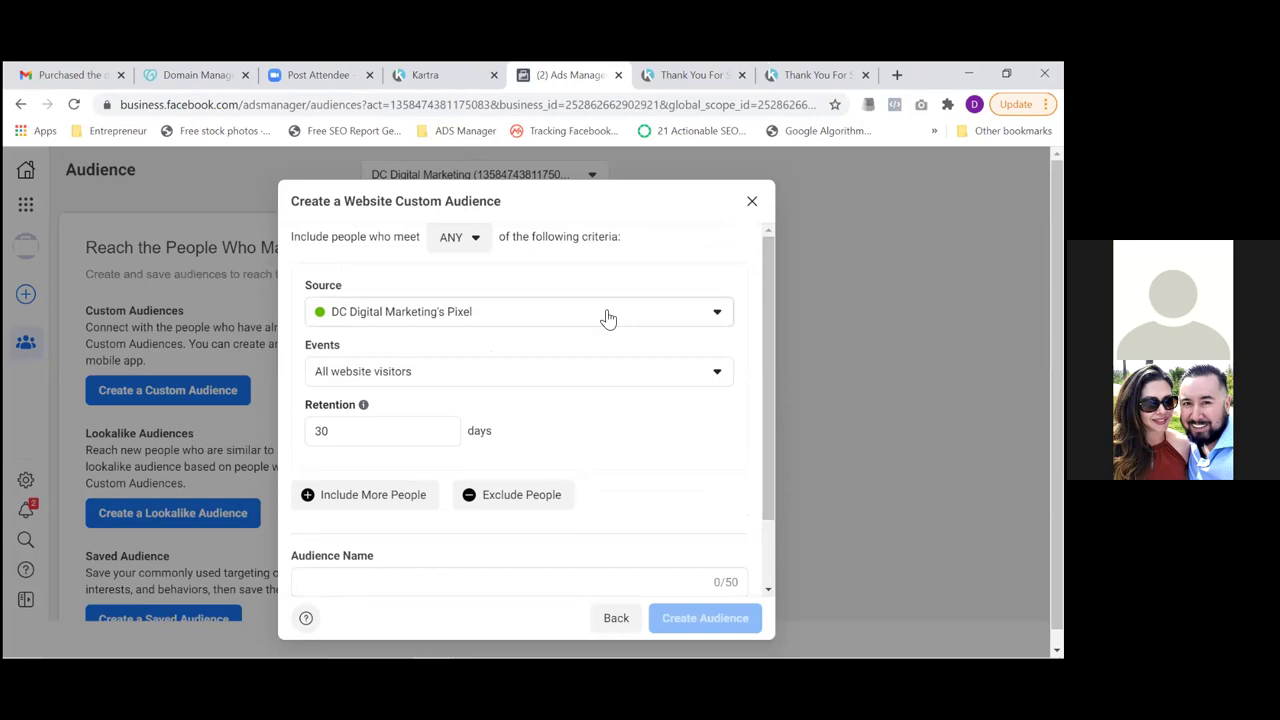
pyautogui.click(496, 378)
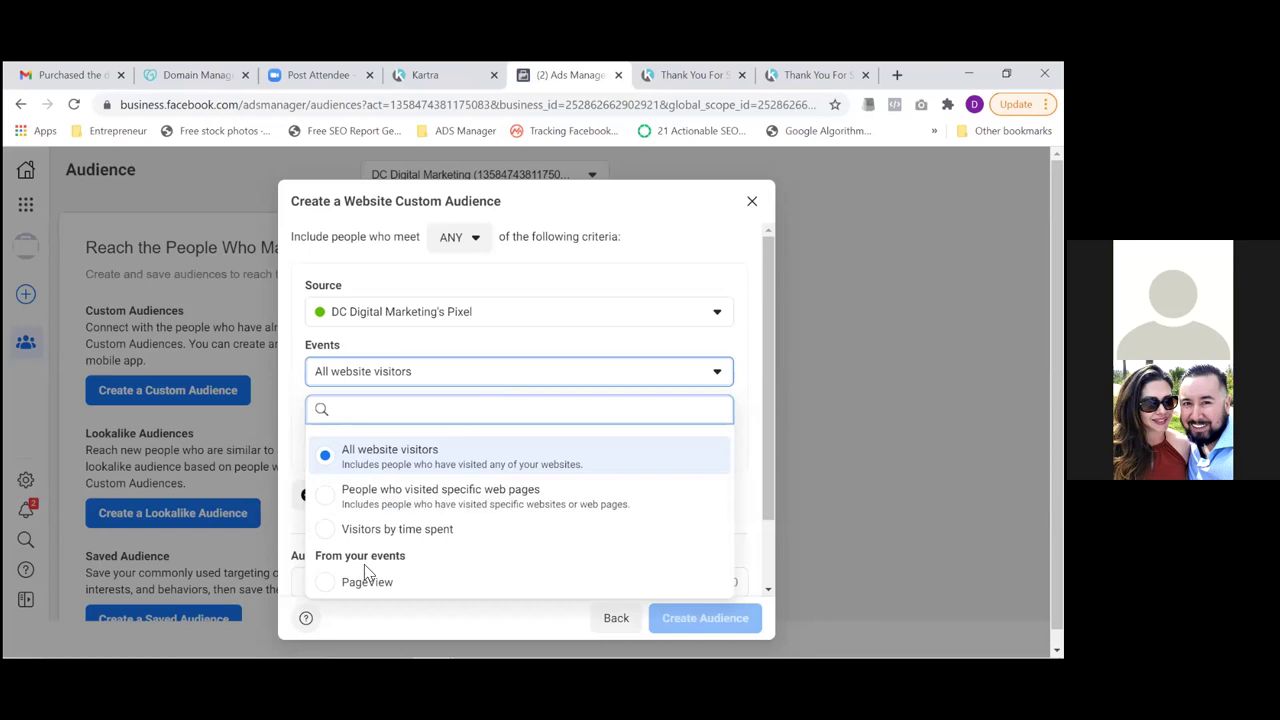
pyautogui.click(358, 503)
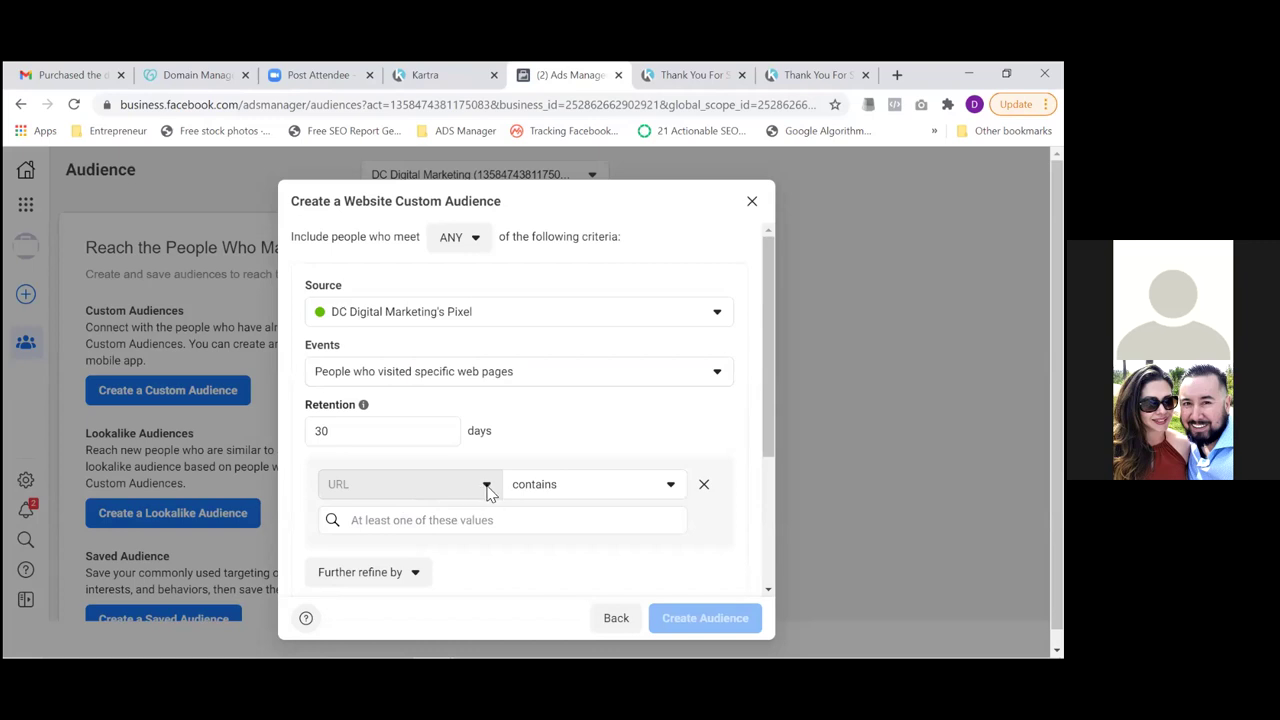
pyautogui.doubleClick(432, 433)
pyautogui.write('180')
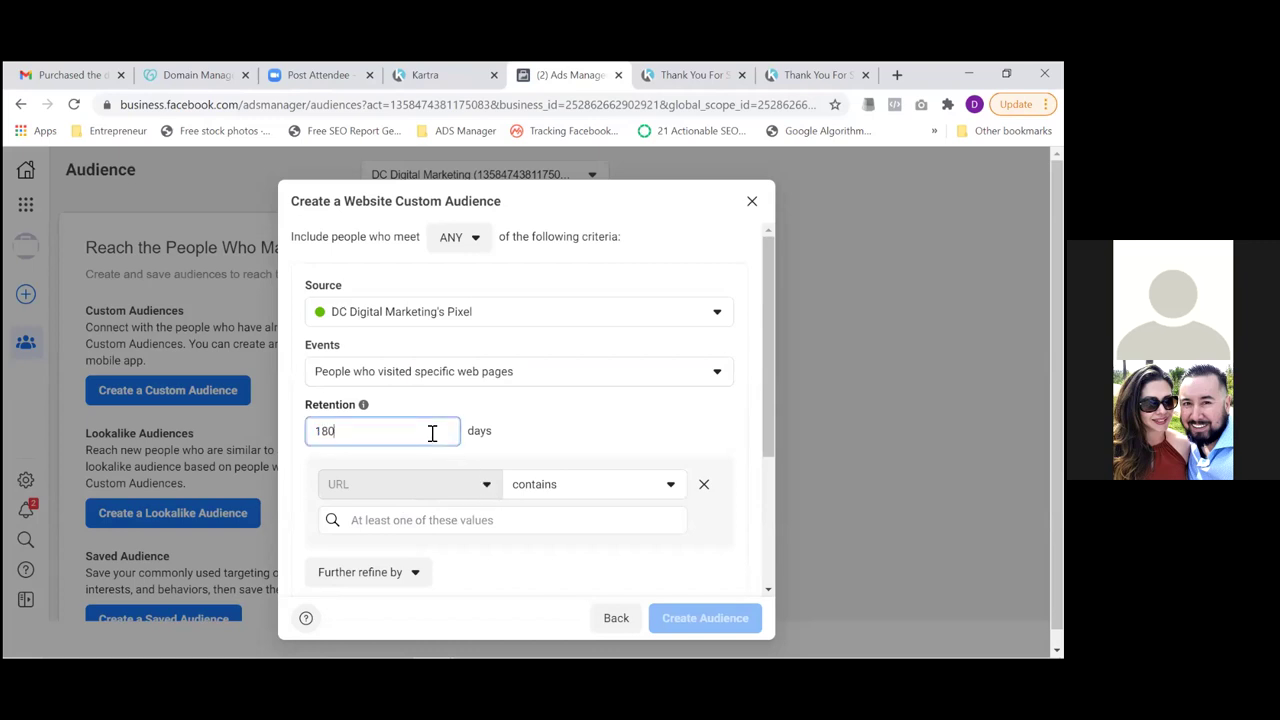
pyautogui.click(487, 489)
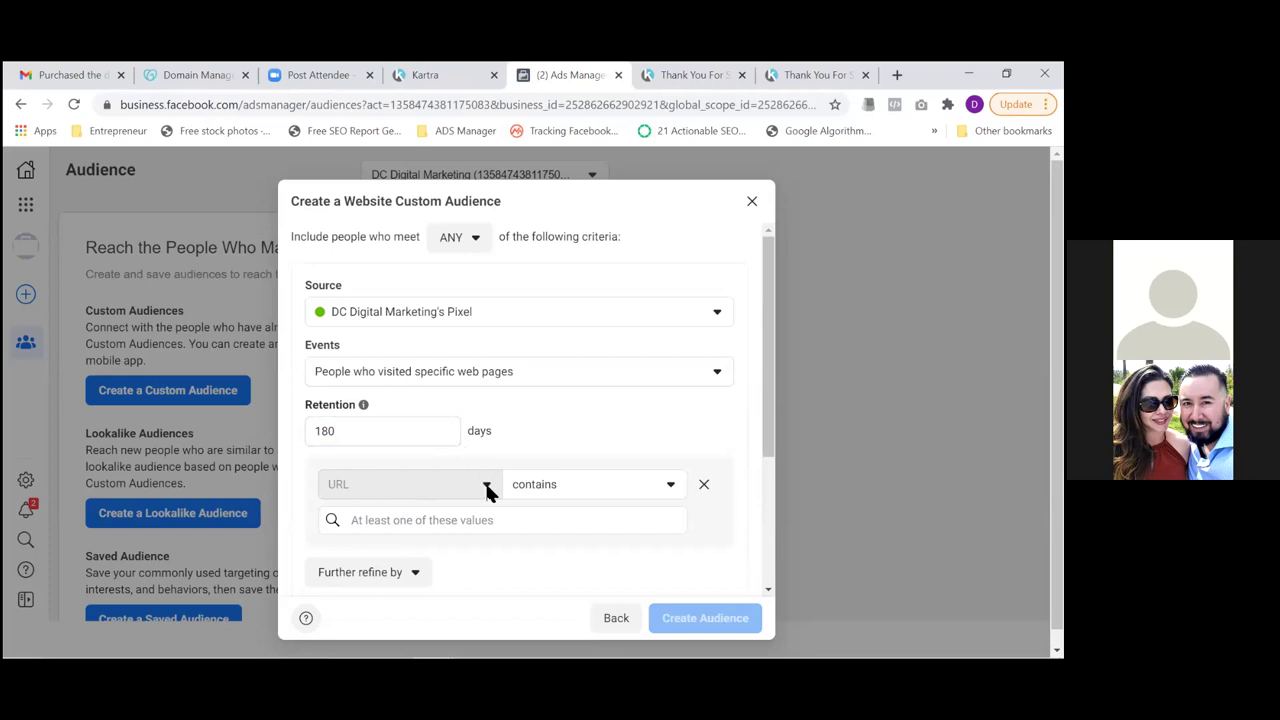
# Add the URL-contains rule thereazone.com/thank-you-for-scheduling to the audience
pyautogui.click(448, 527)
pyautogui.hotkey('ctrl', 'v')
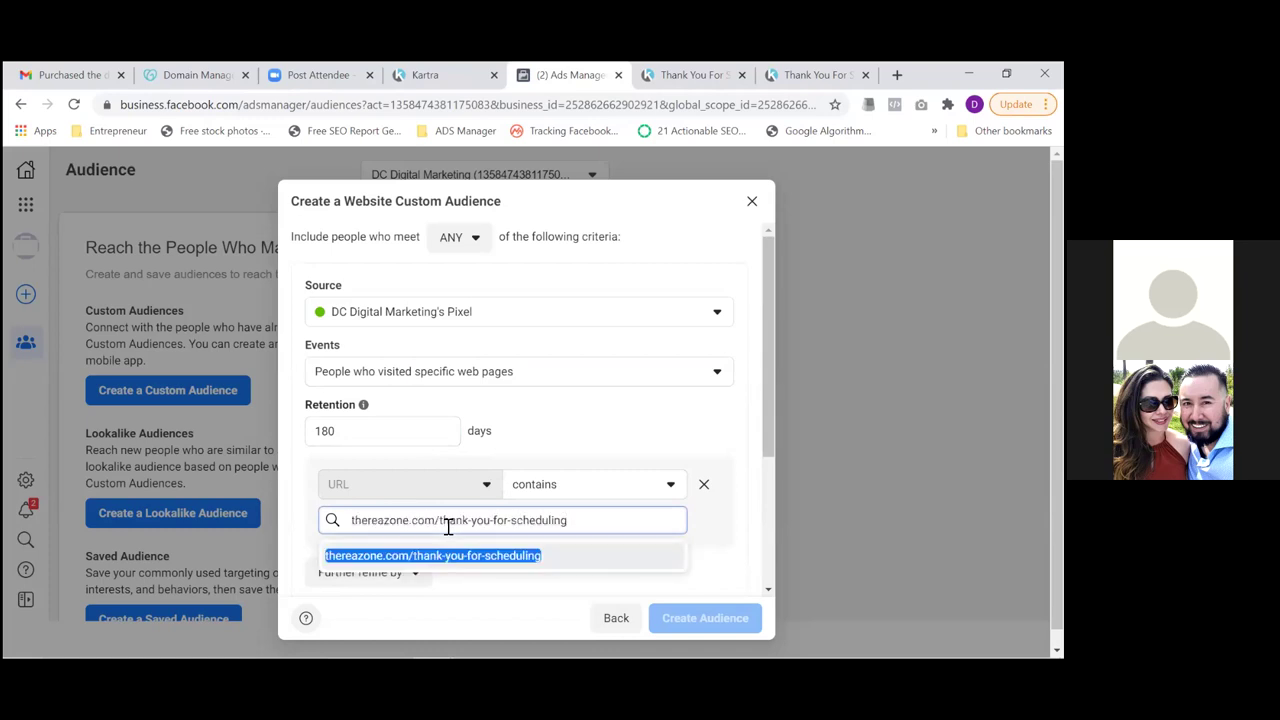
pyautogui.click(444, 556)
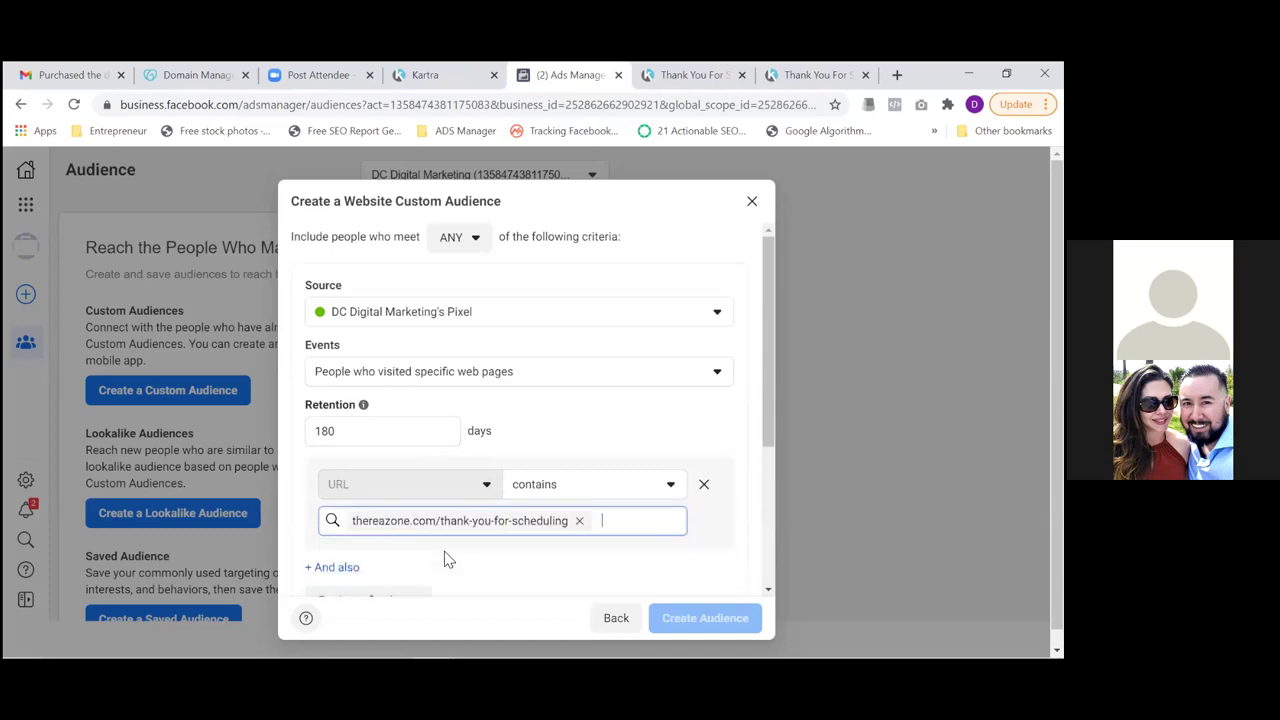
pyautogui.moveTo(768, 437); pyautogui.dragTo(775, 574)
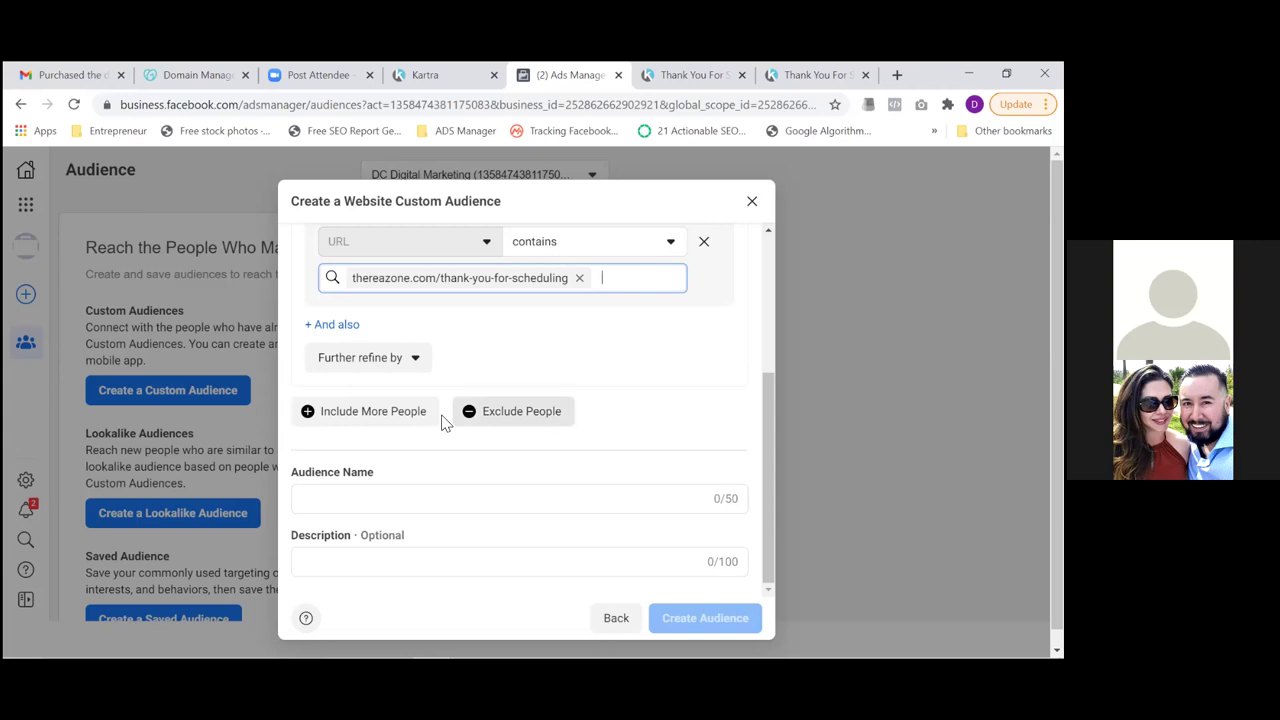
pyautogui.click(360, 497)
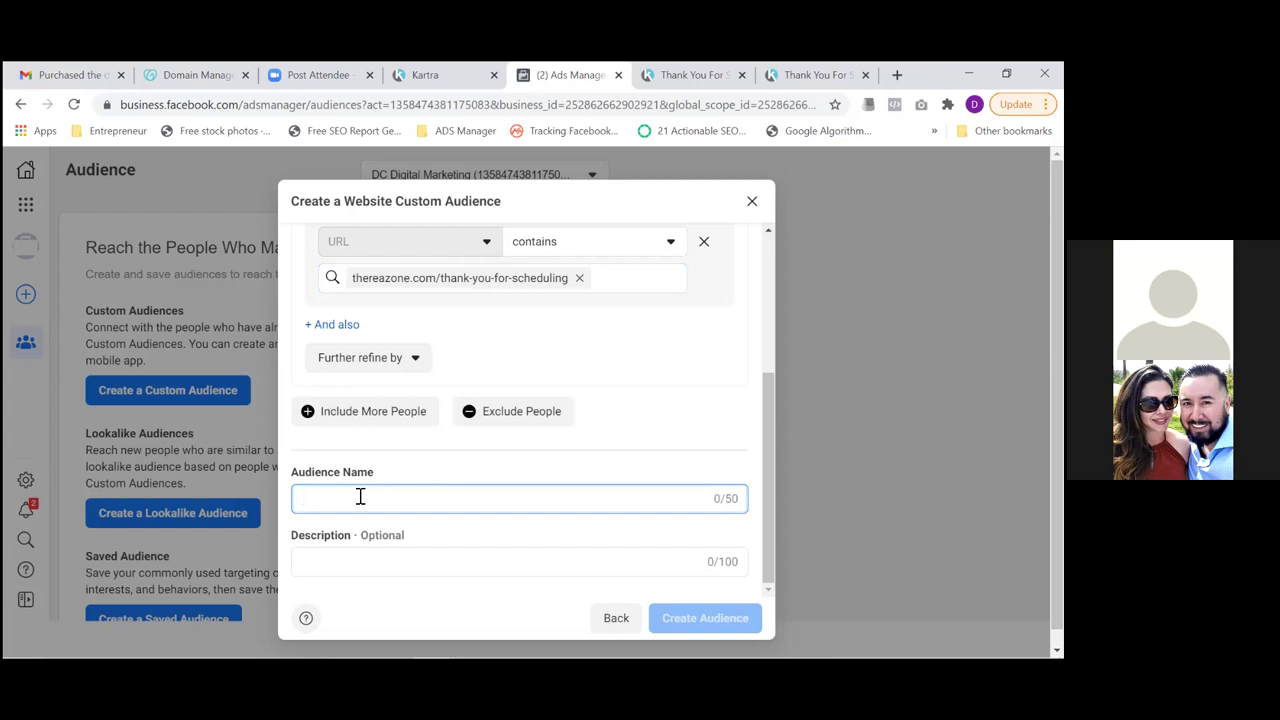
# Check the thank-you page's pixel events in Pixel Helper, then name the audience 'Appointment Leads'
pyautogui.click(679, 84)
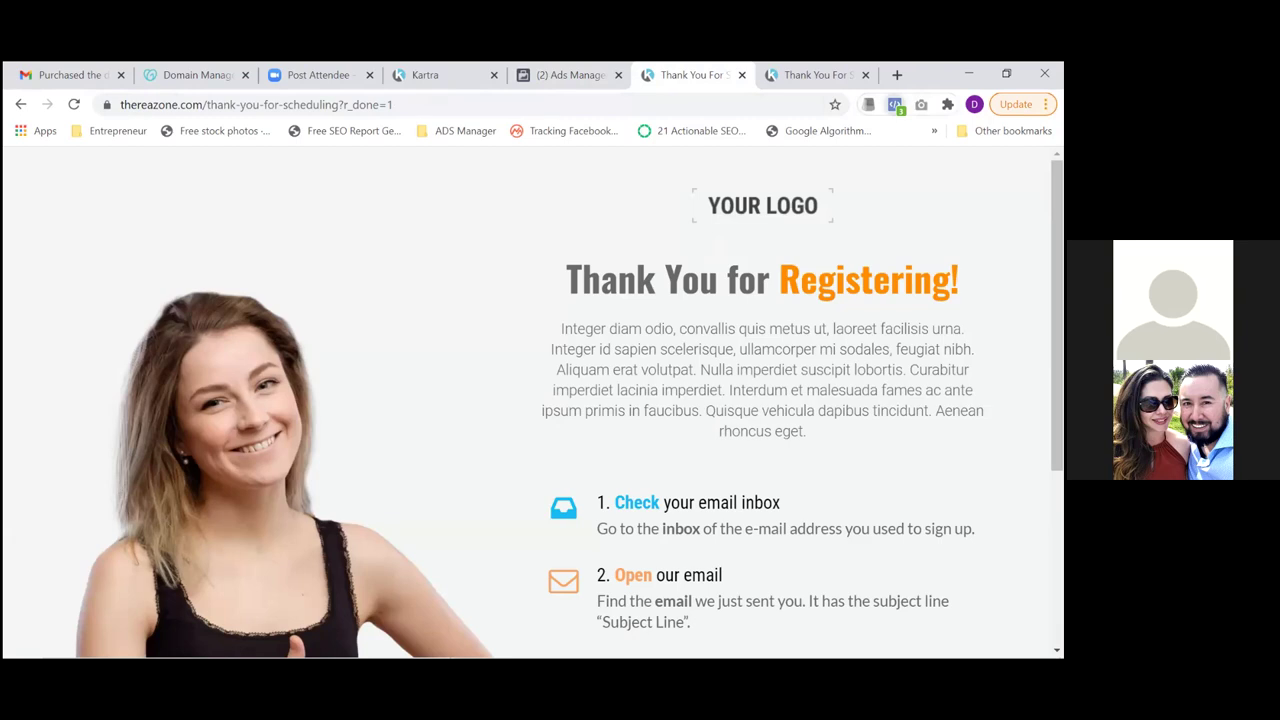
pyautogui.click(895, 104)
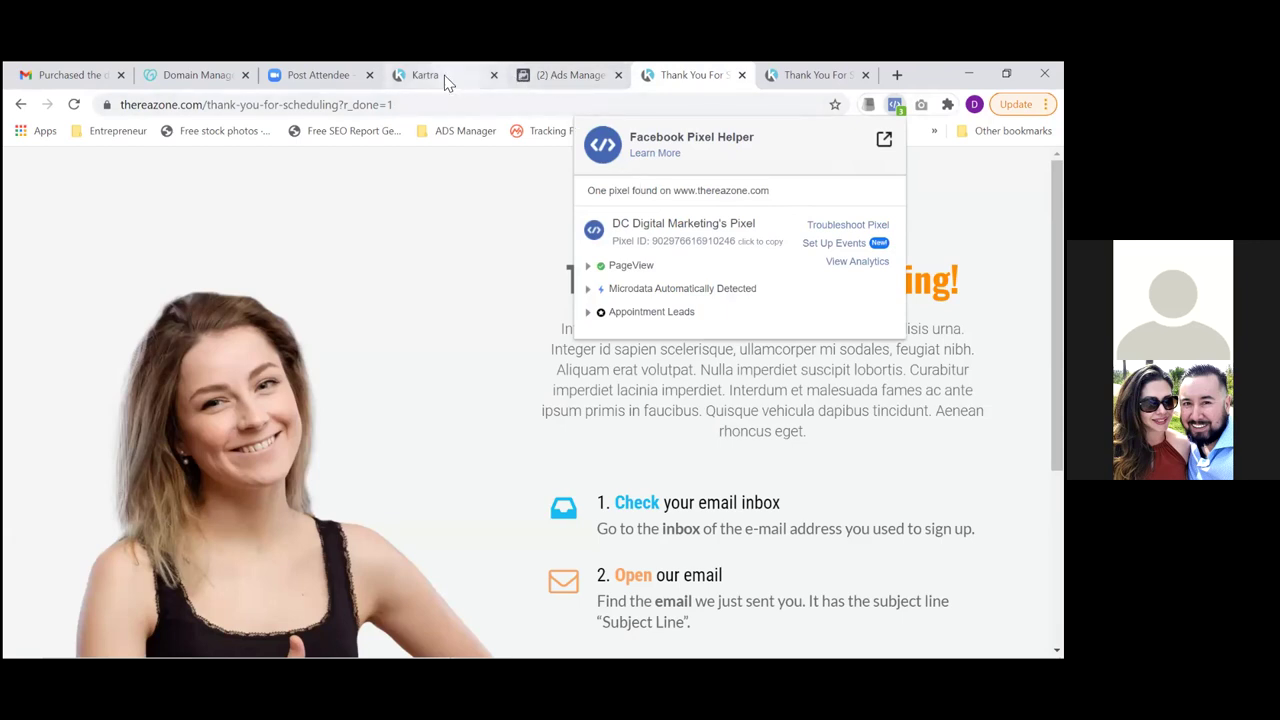
pyautogui.click(565, 75)
pyautogui.write('Appointment Leads')
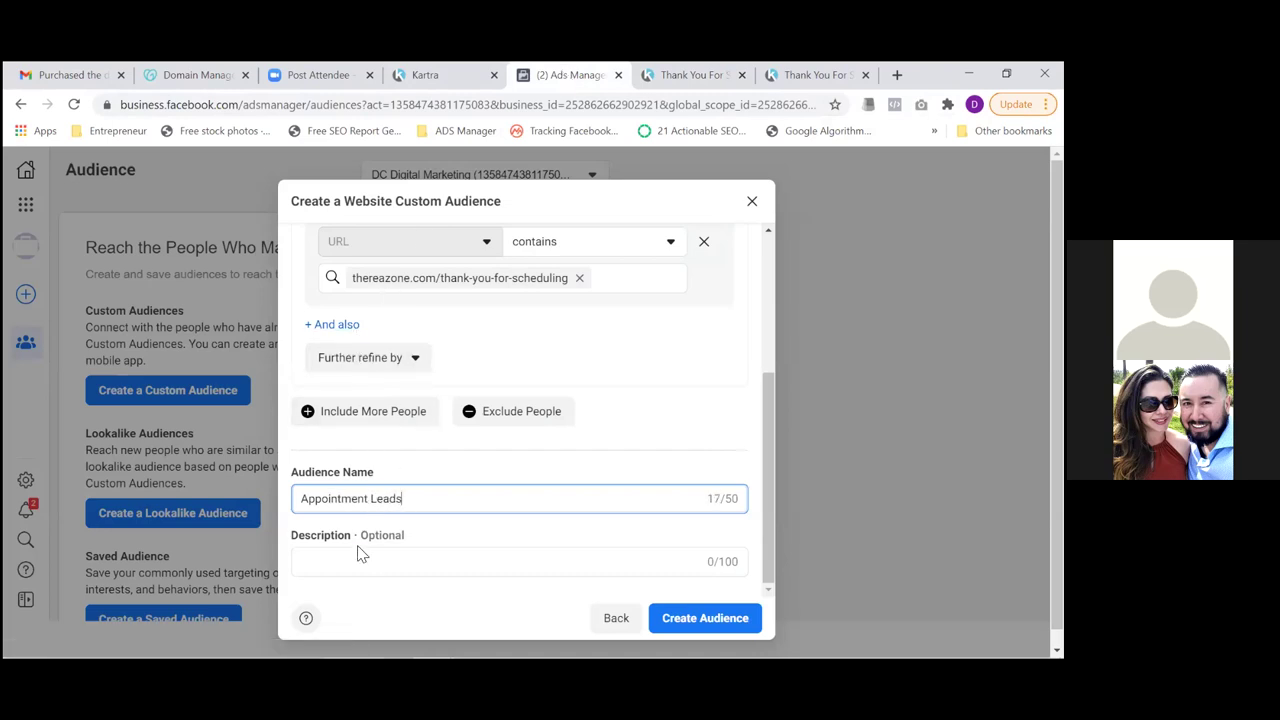
# Create the Appointment Leads audience, reload the thank-you page to fire the pixel, and refresh Audiences
pyautogui.click(705, 618)
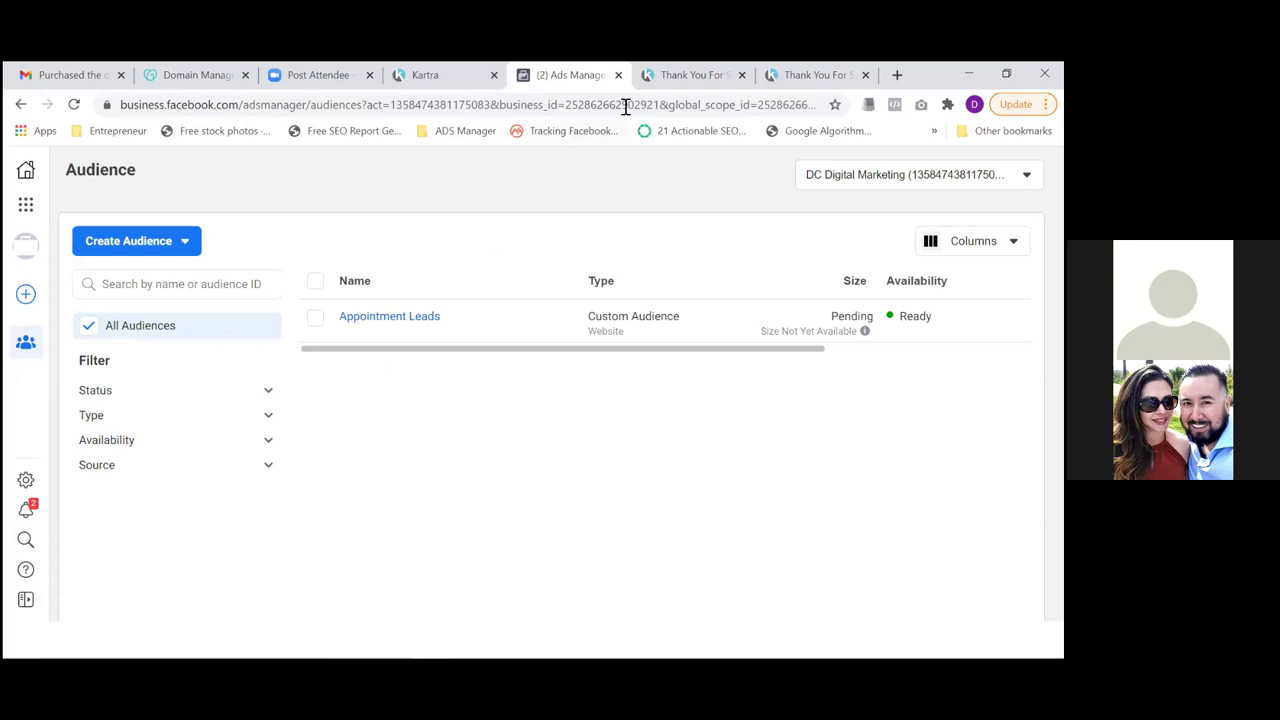
pyautogui.click(676, 80)
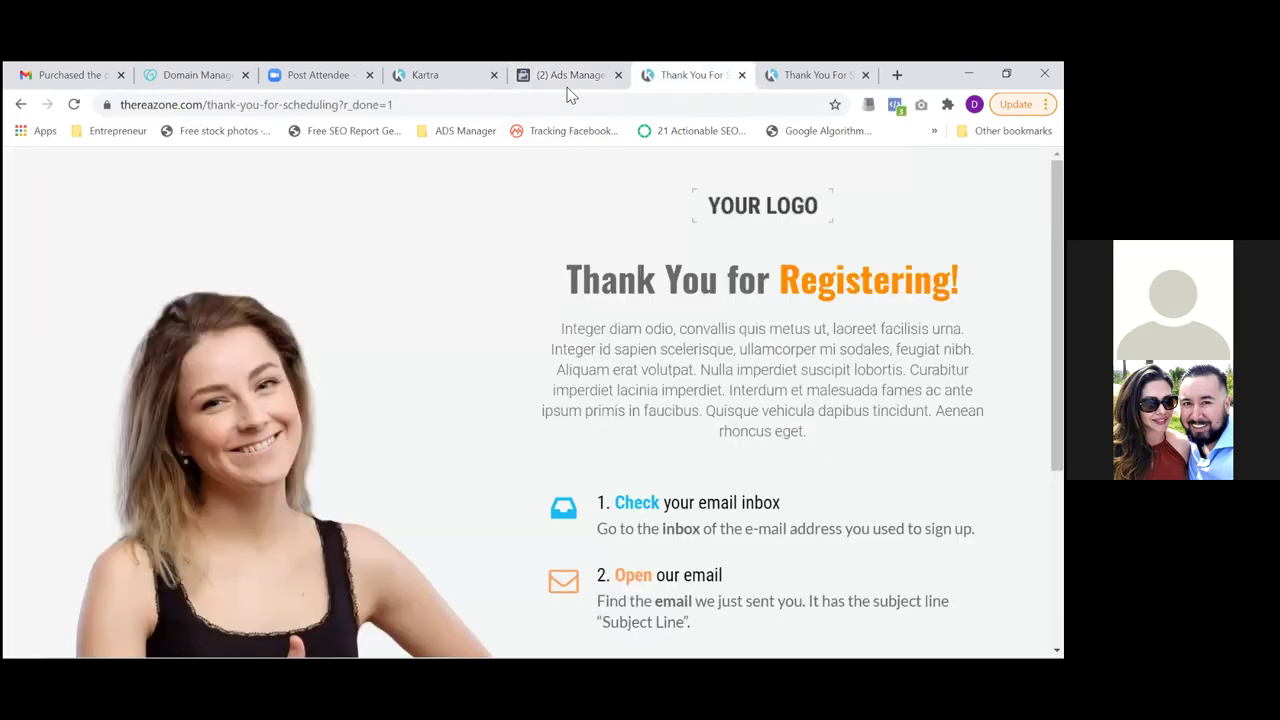
pyautogui.click(74, 105)
pyautogui.click(557, 76)
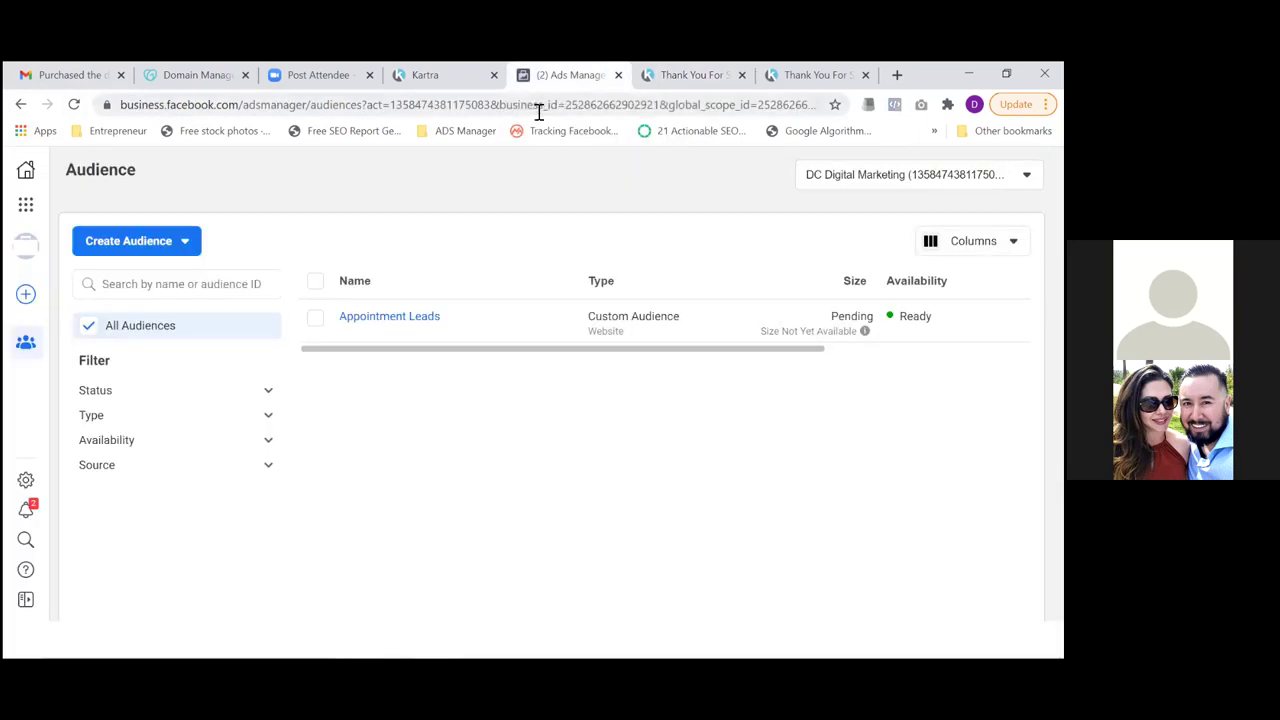
pyautogui.click(76, 106)
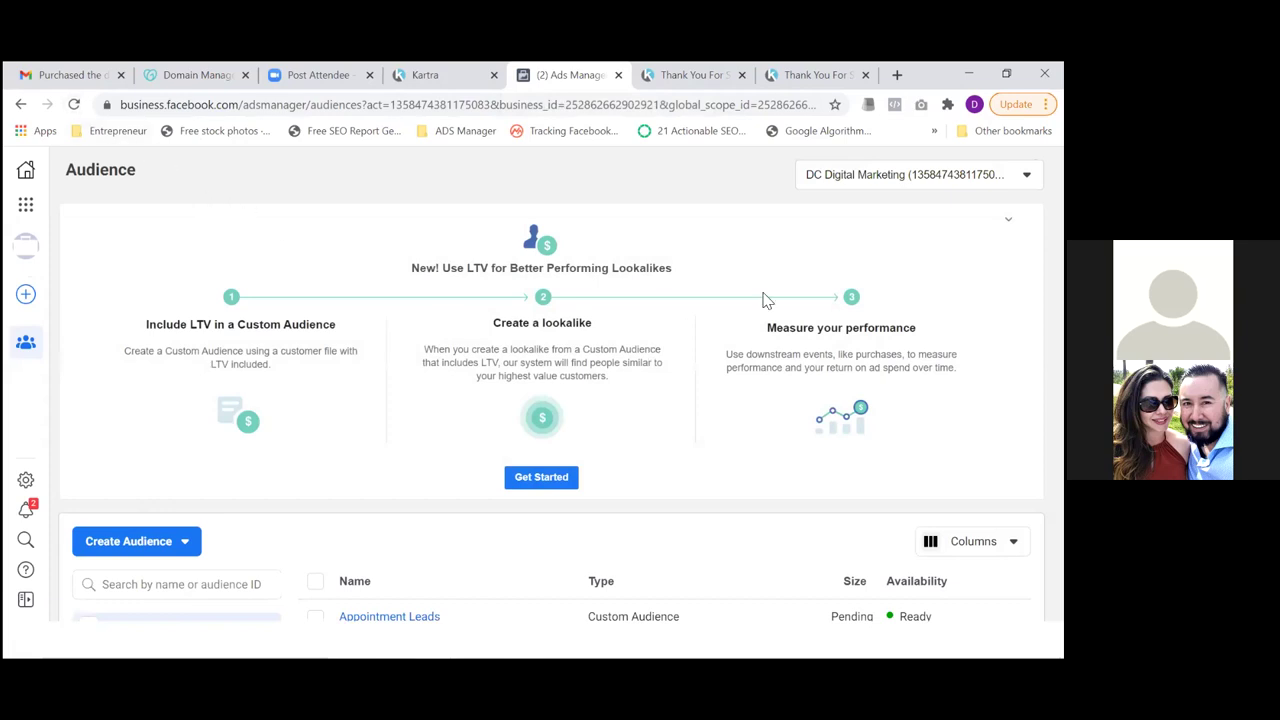
# Collapse the LTV panel and start another Website custom audience
pyautogui.click(1008, 219)
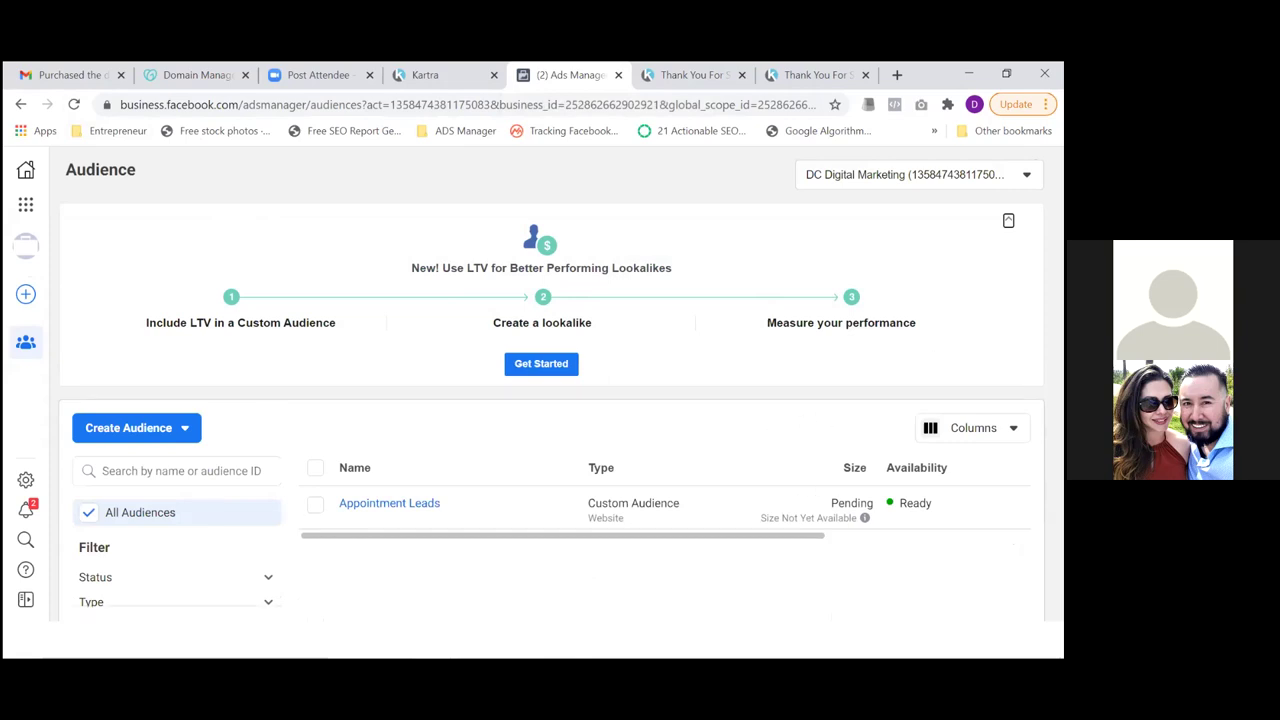
pyautogui.hscroll(3, 665, 500)
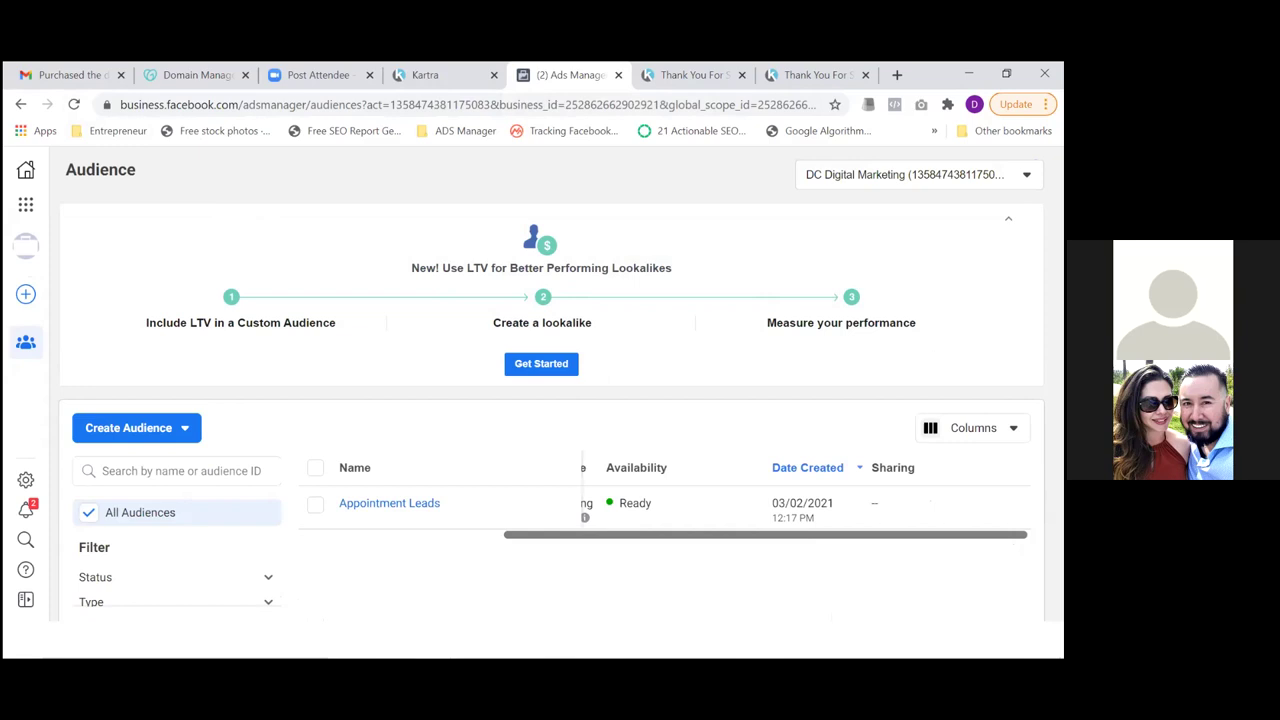
pyautogui.hscroll(-4, 837, 543)
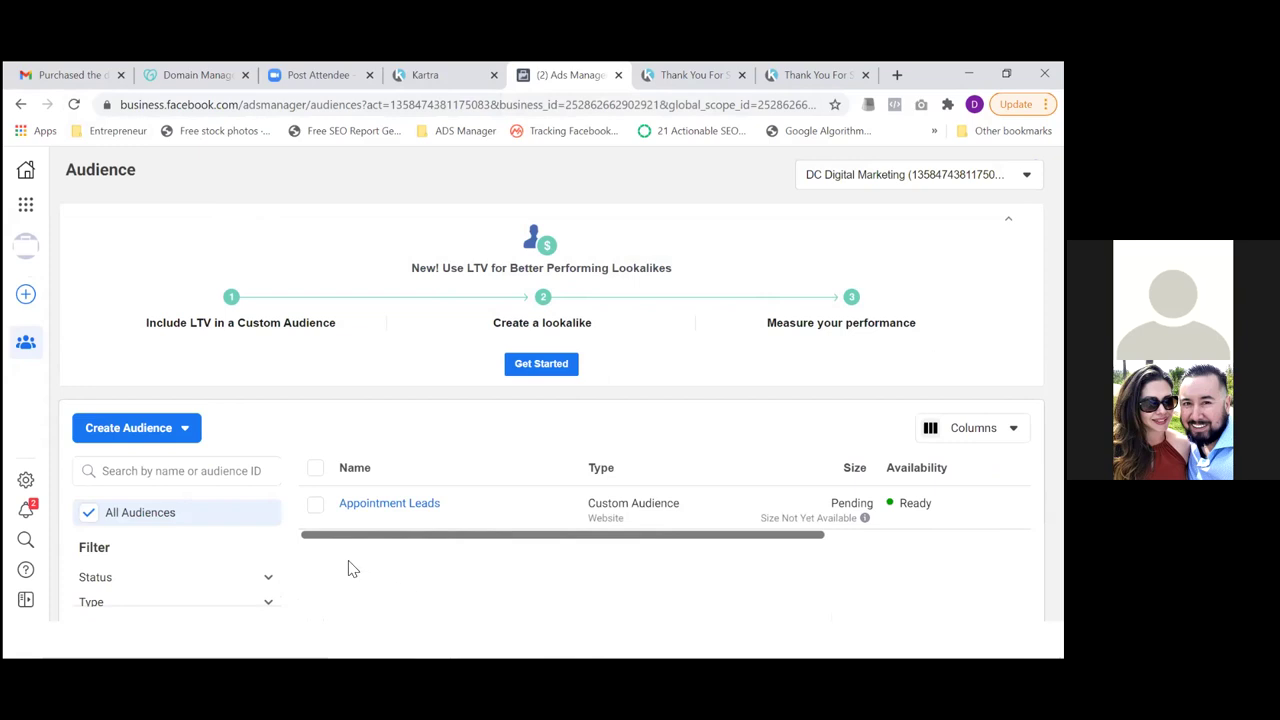
pyautogui.click(133, 438)
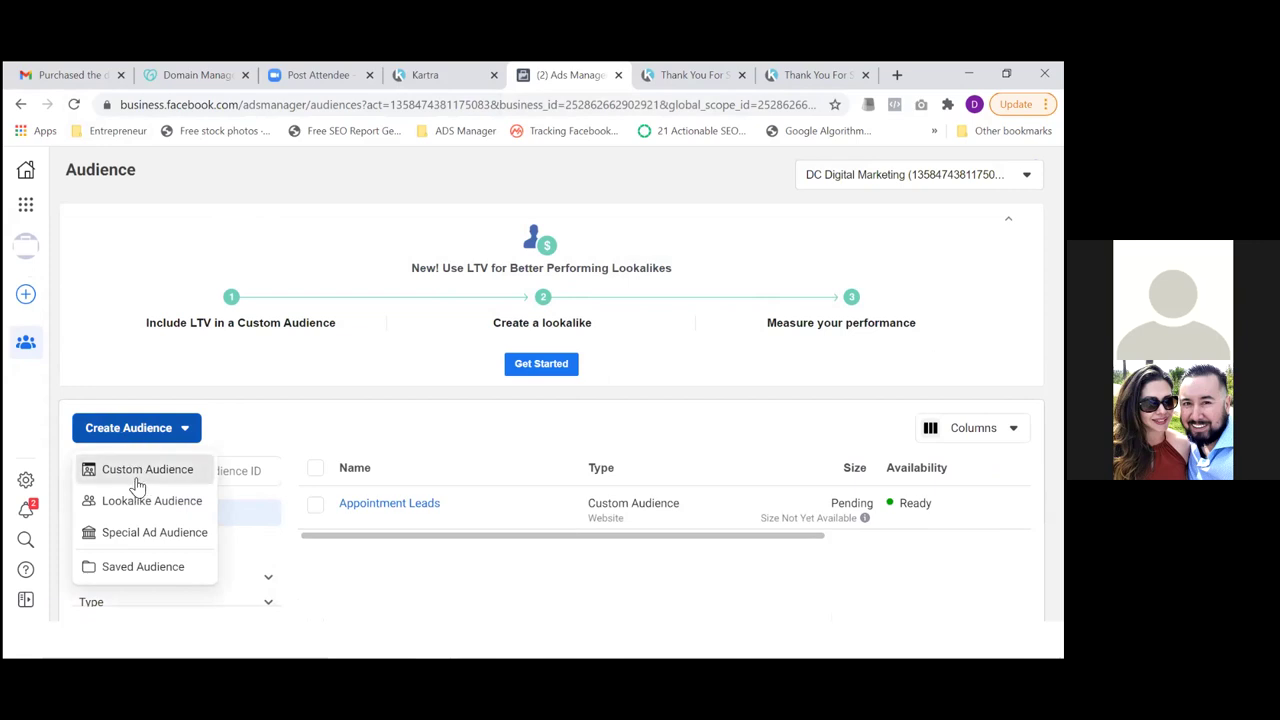
pyautogui.click(138, 472)
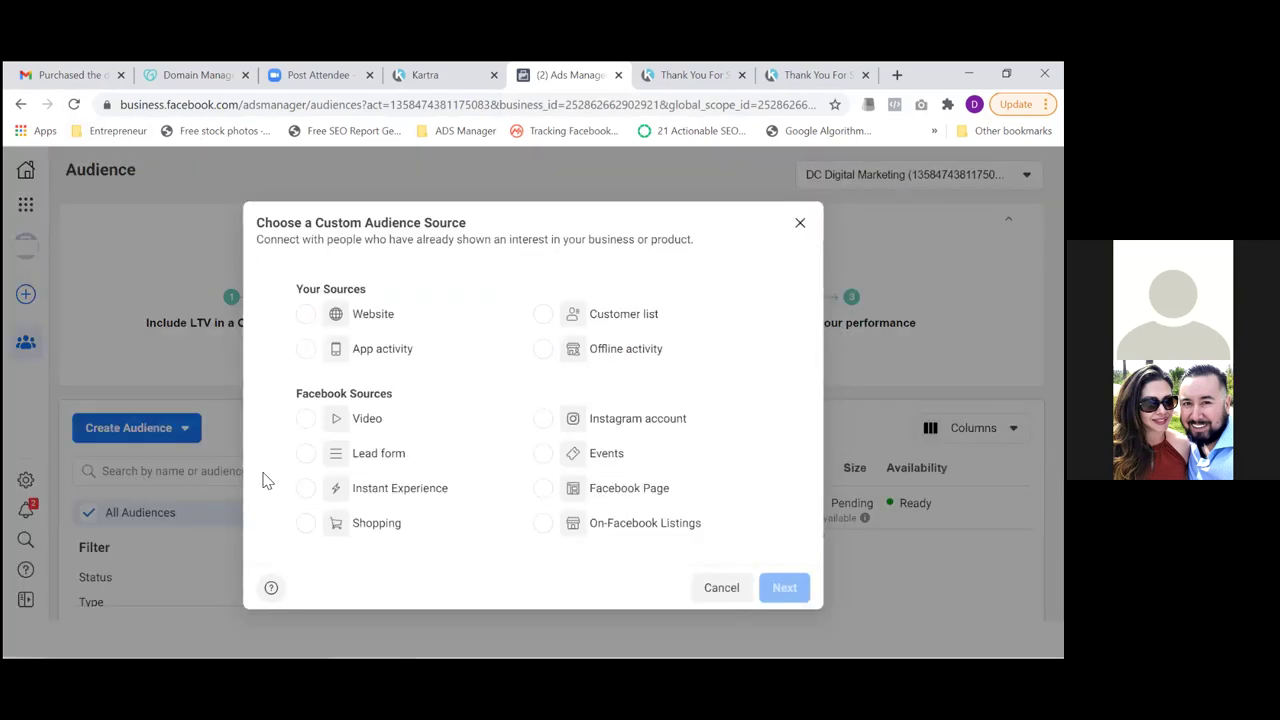
pyautogui.click(307, 318)
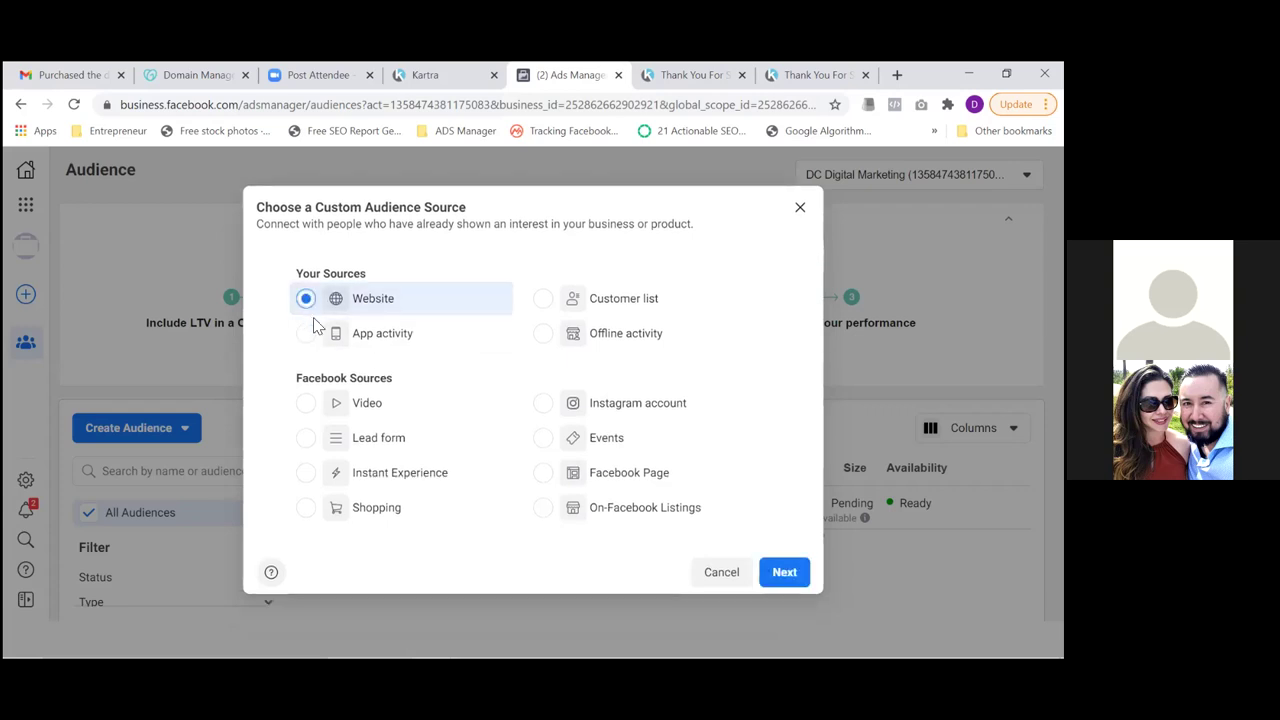
pyautogui.click(785, 574)
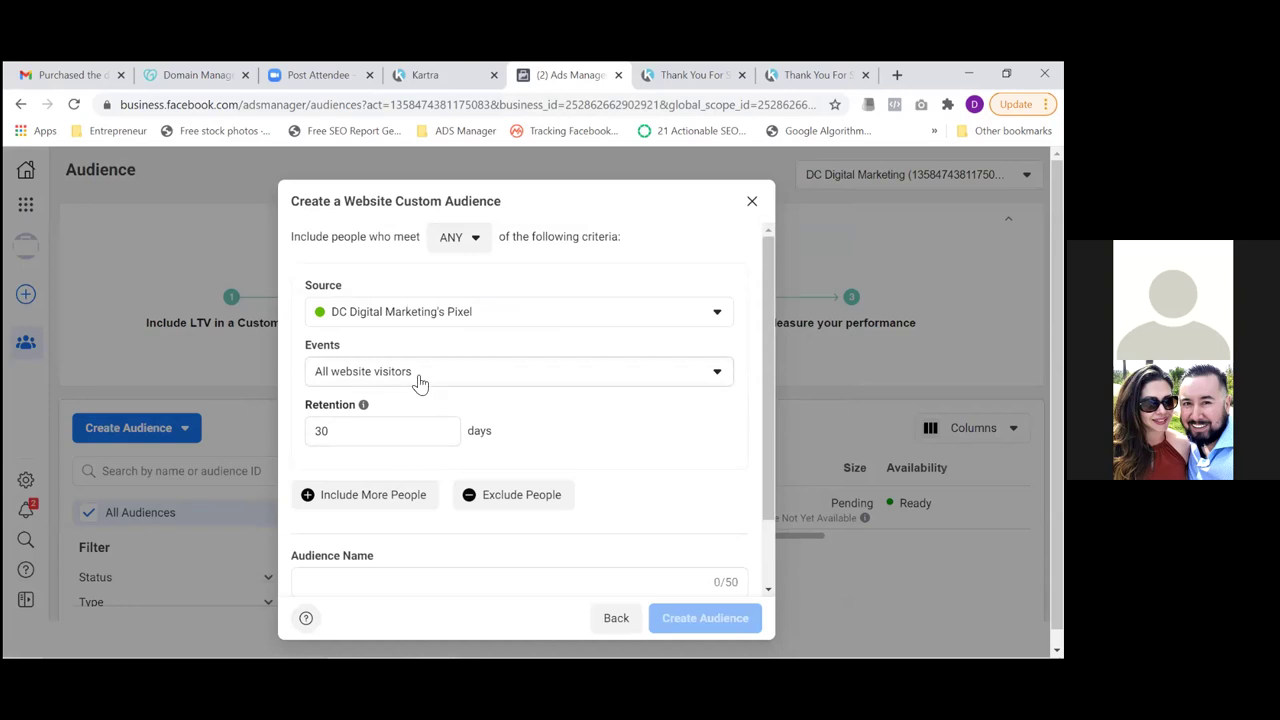
# Set retention to 180 days and events to people who visited specific web pages
pyautogui.click(370, 431)
pyautogui.doubleClick(370, 431)
pyautogui.write('180')
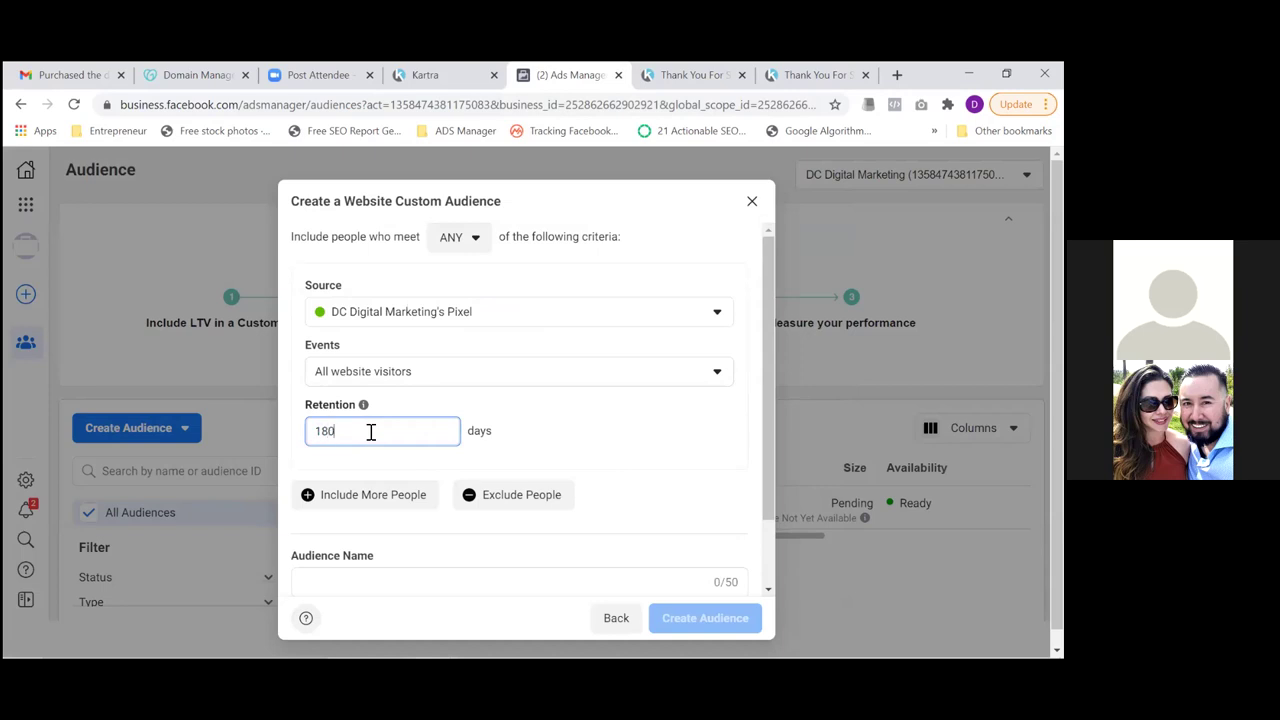
pyautogui.click(418, 372)
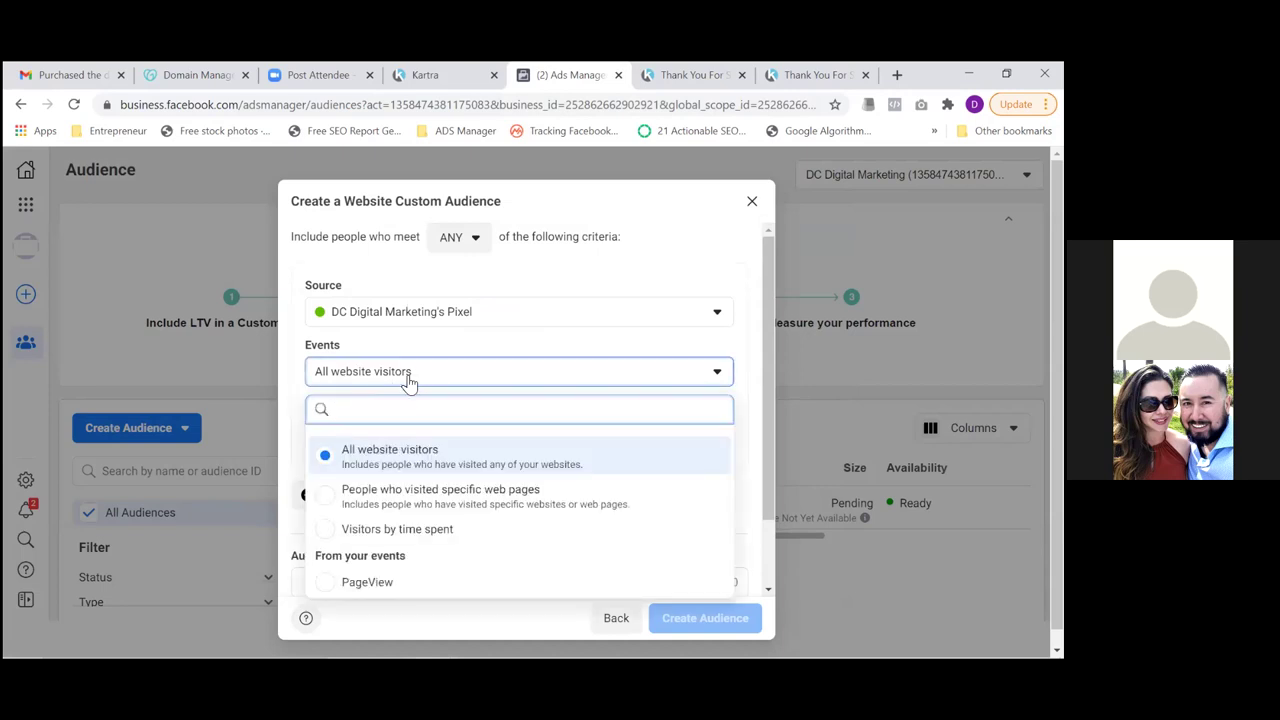
pyautogui.click(358, 502)
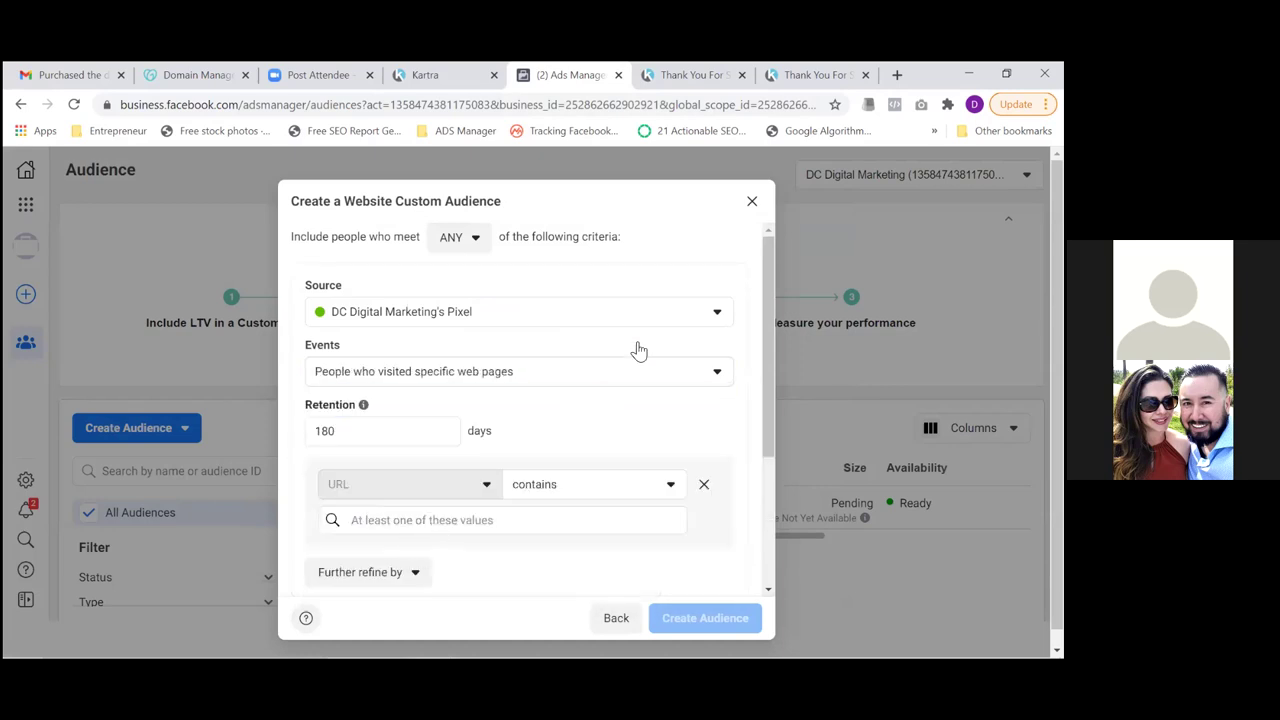
# Check the thank-you tabs' addresses, then go to the Kartra pages dashboard
pyautogui.click(800, 82)
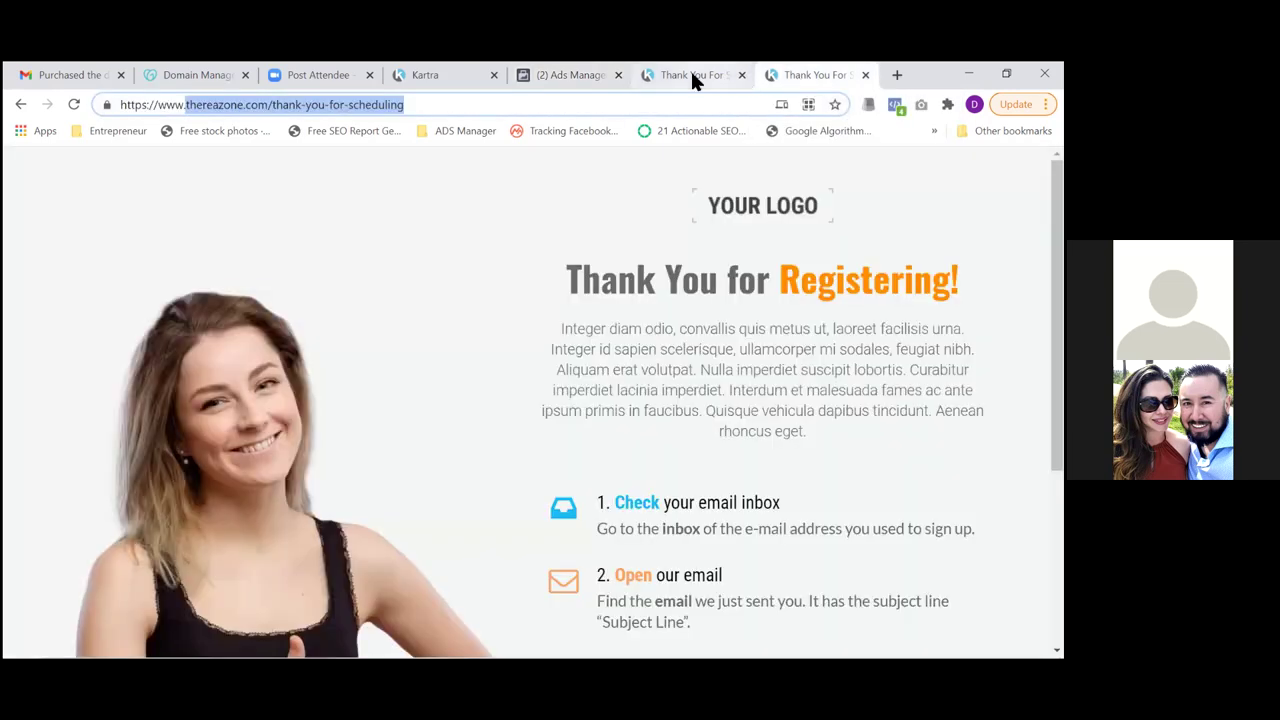
pyautogui.click(692, 76)
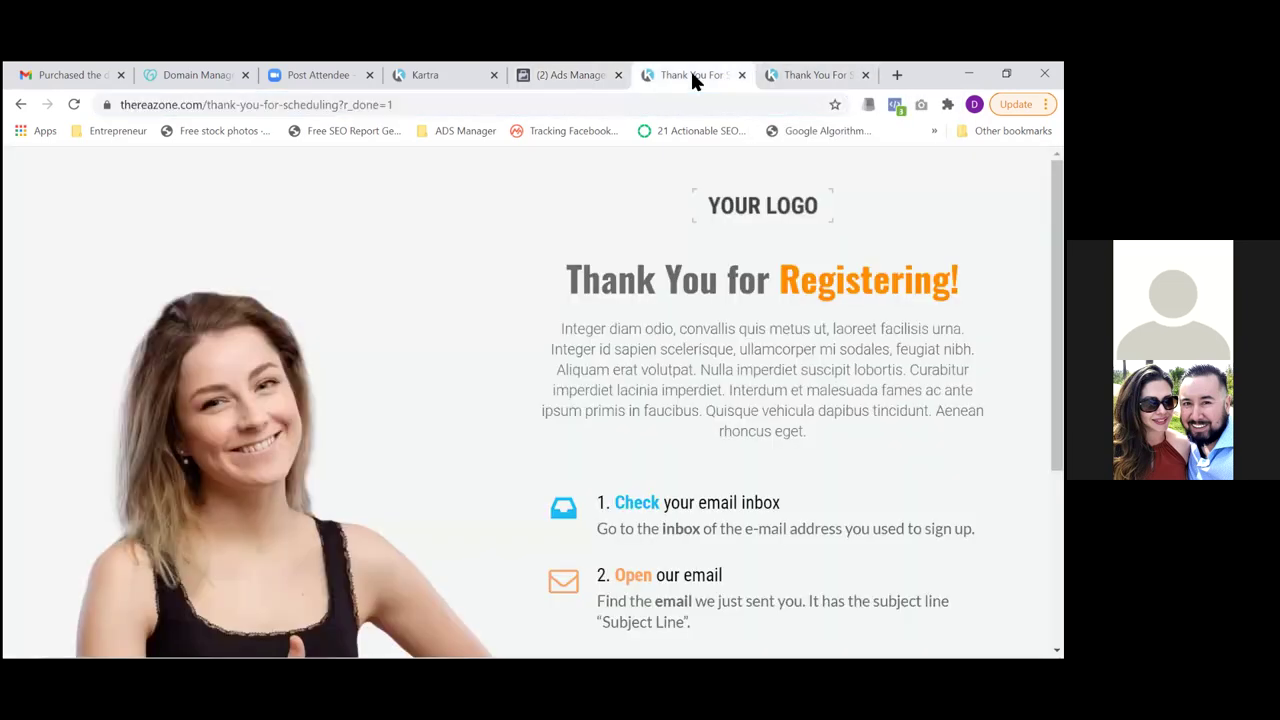
pyautogui.click(816, 80)
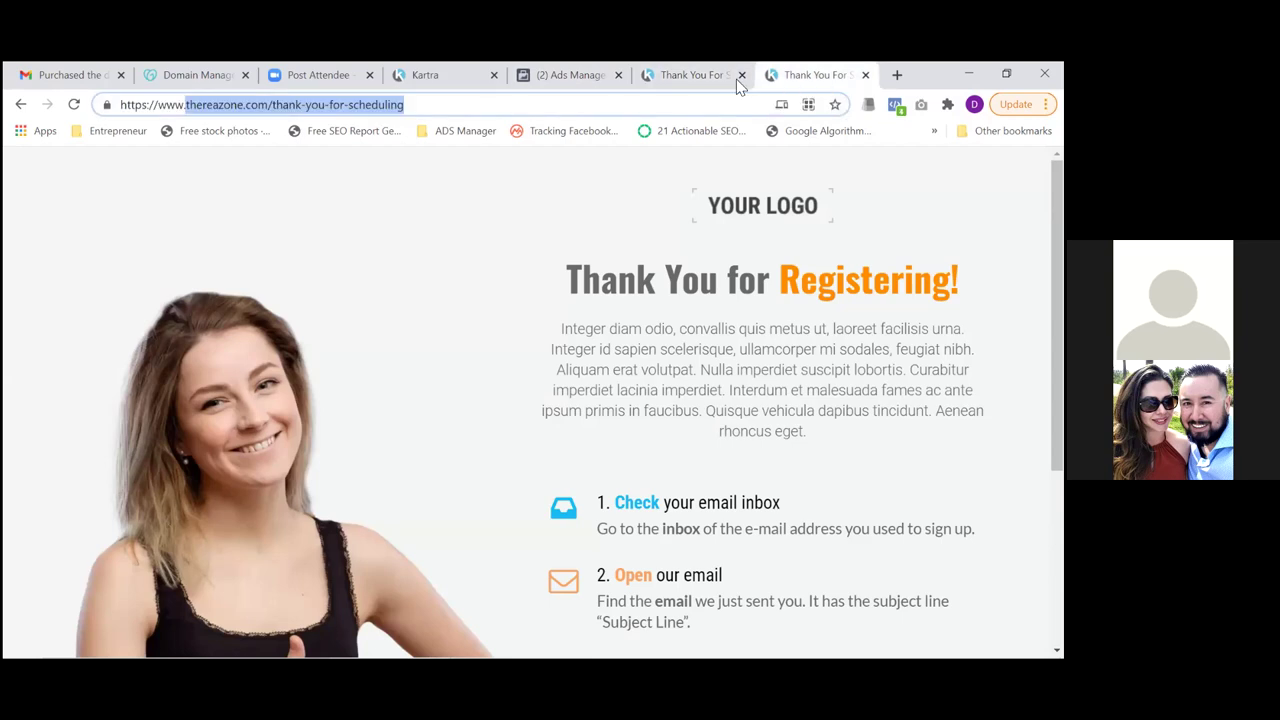
pyautogui.click(670, 72)
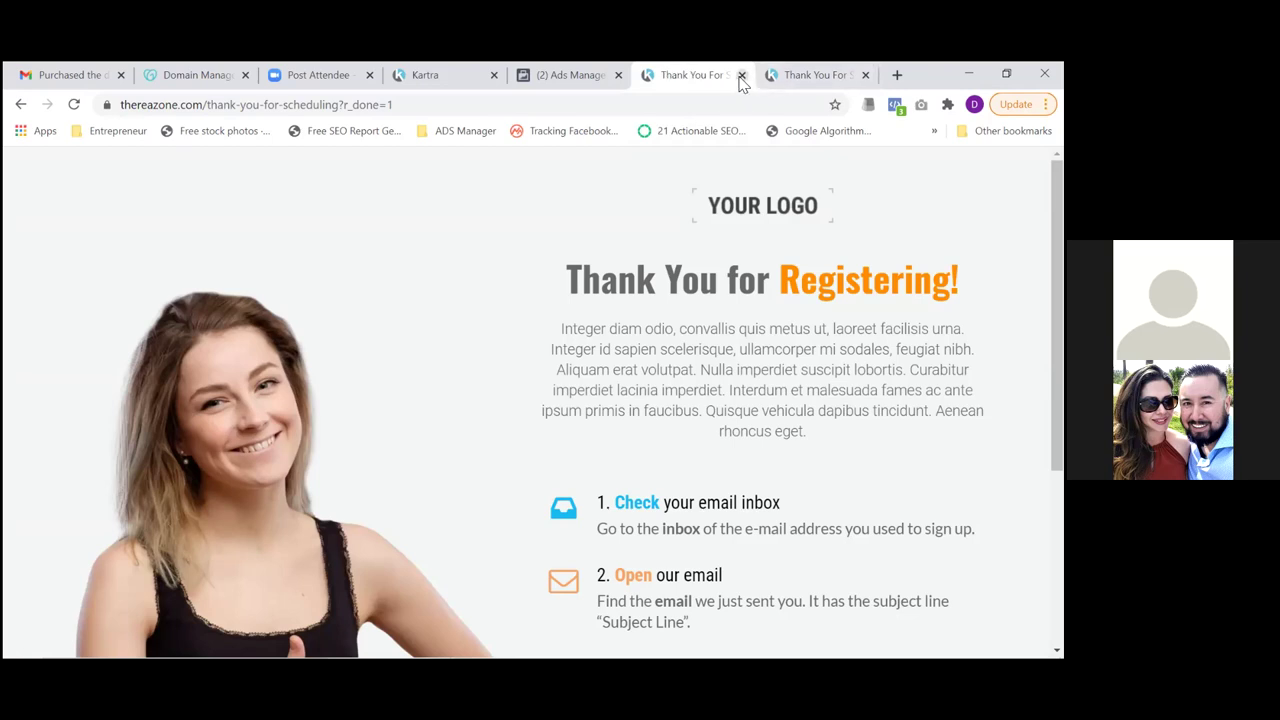
pyautogui.click(462, 80)
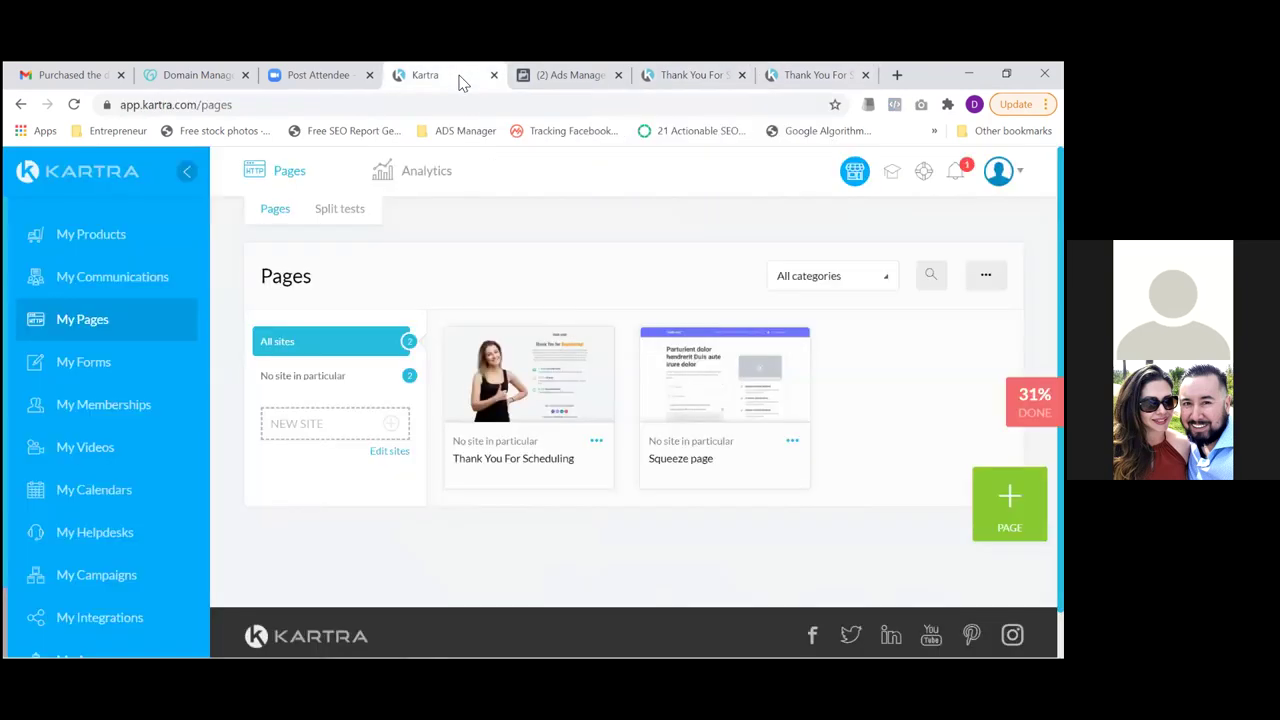
# Close the extra thank-you tabs and select the Squeeze page's link, thereazone.com/freedownload
pyautogui.click(792, 443)
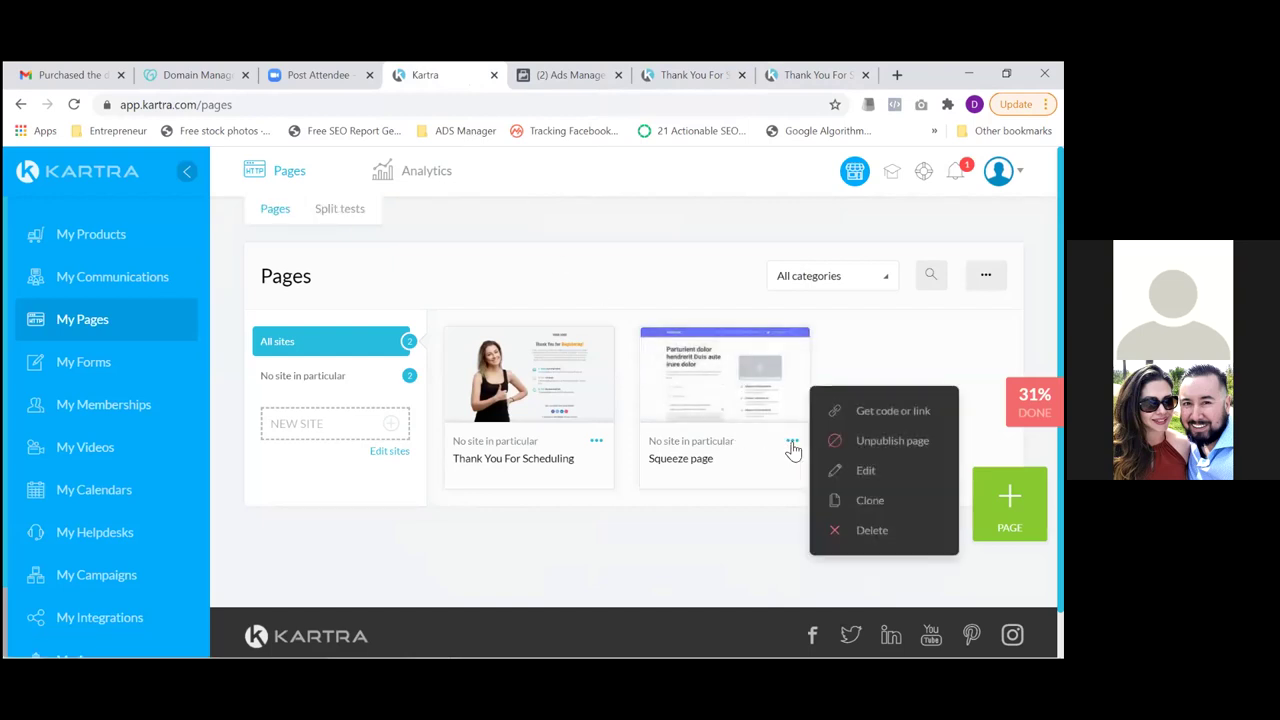
pyautogui.click(880, 411)
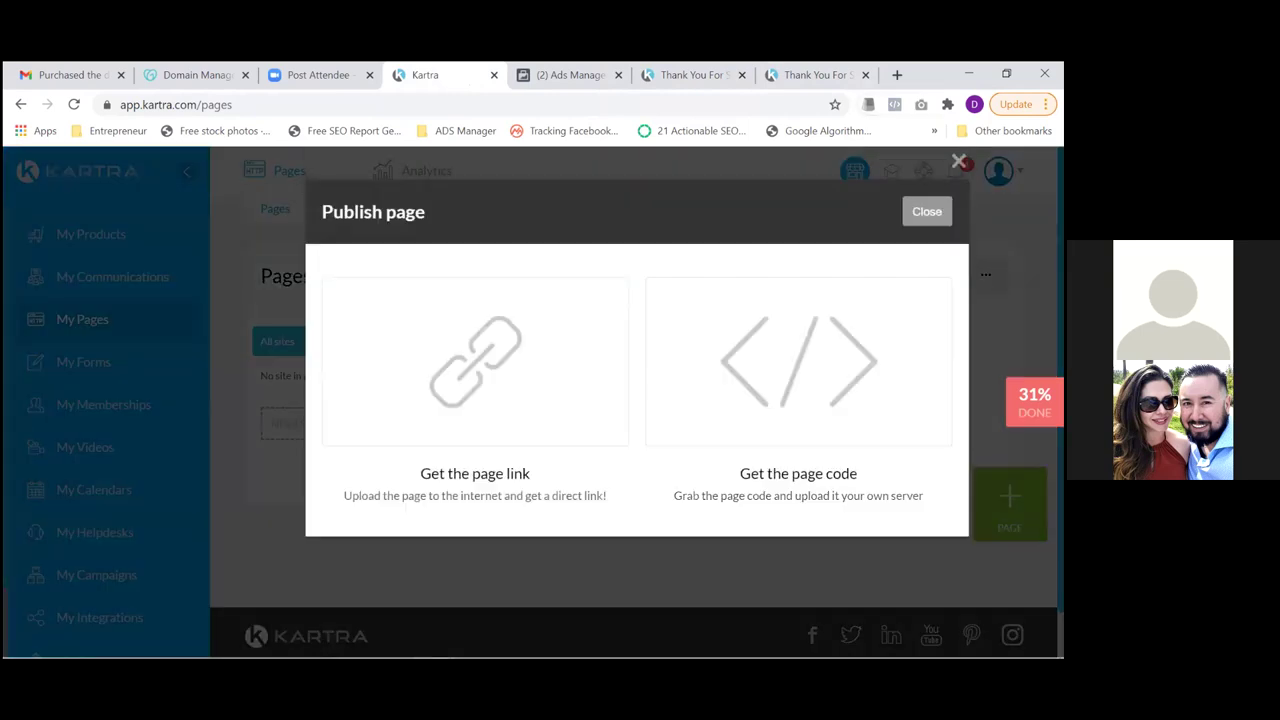
pyautogui.click(866, 75)
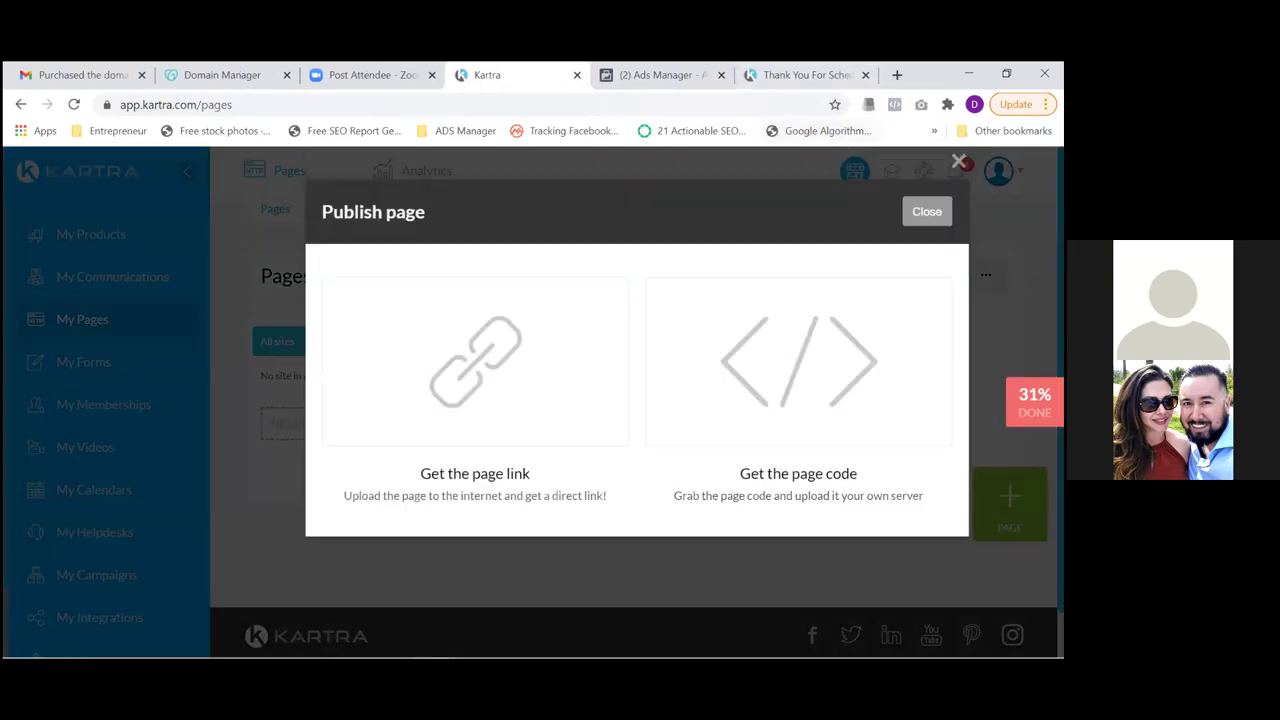
pyautogui.click(866, 75)
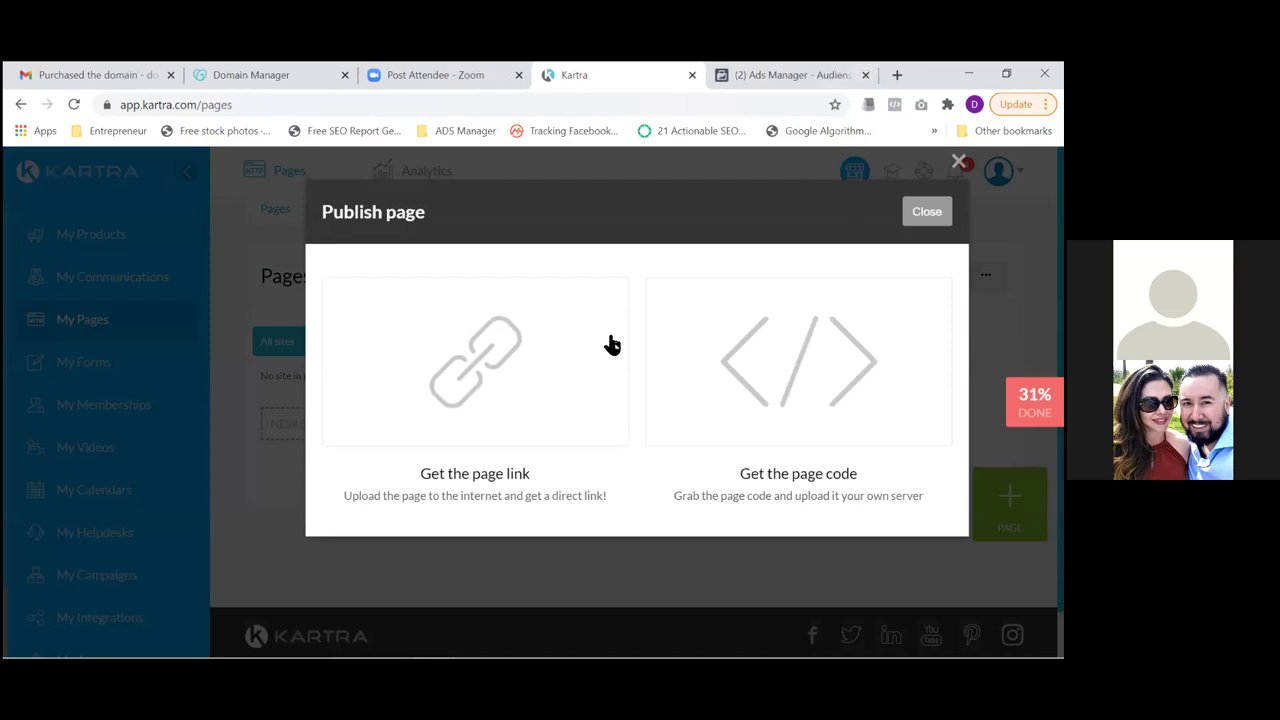
pyautogui.click(538, 383)
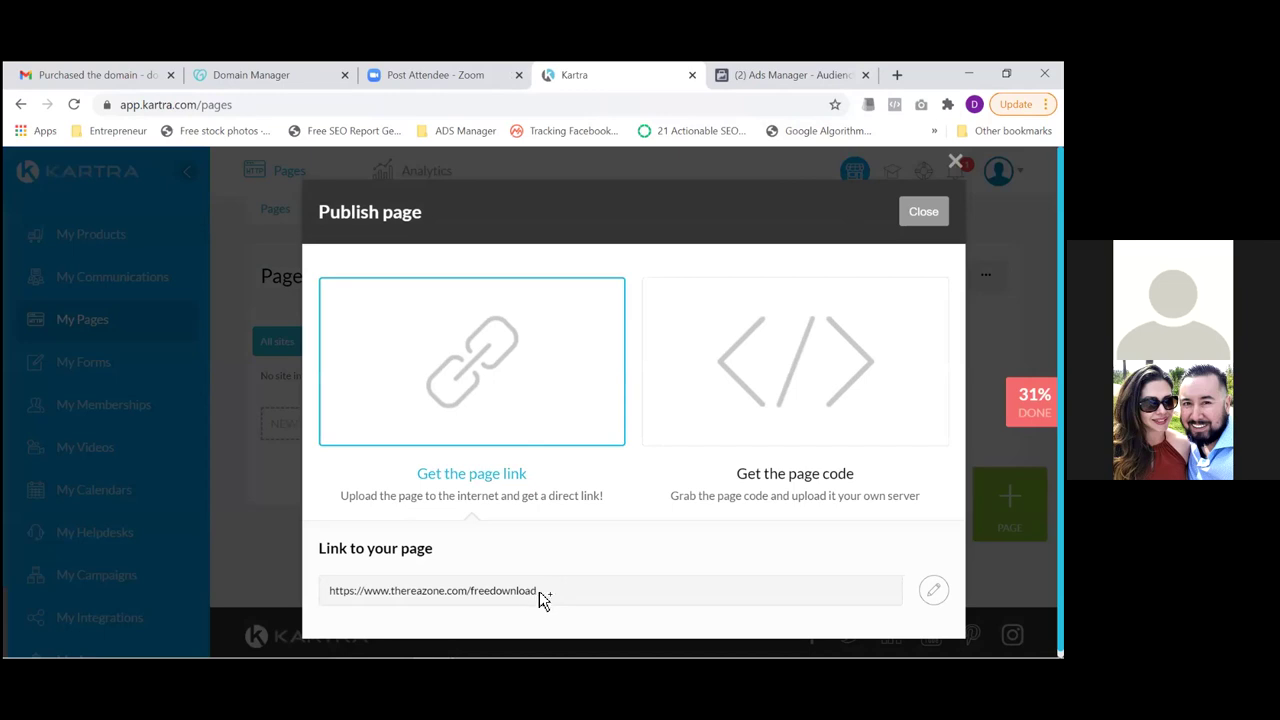
pyautogui.moveTo(538, 597); pyautogui.dragTo(276, 594)
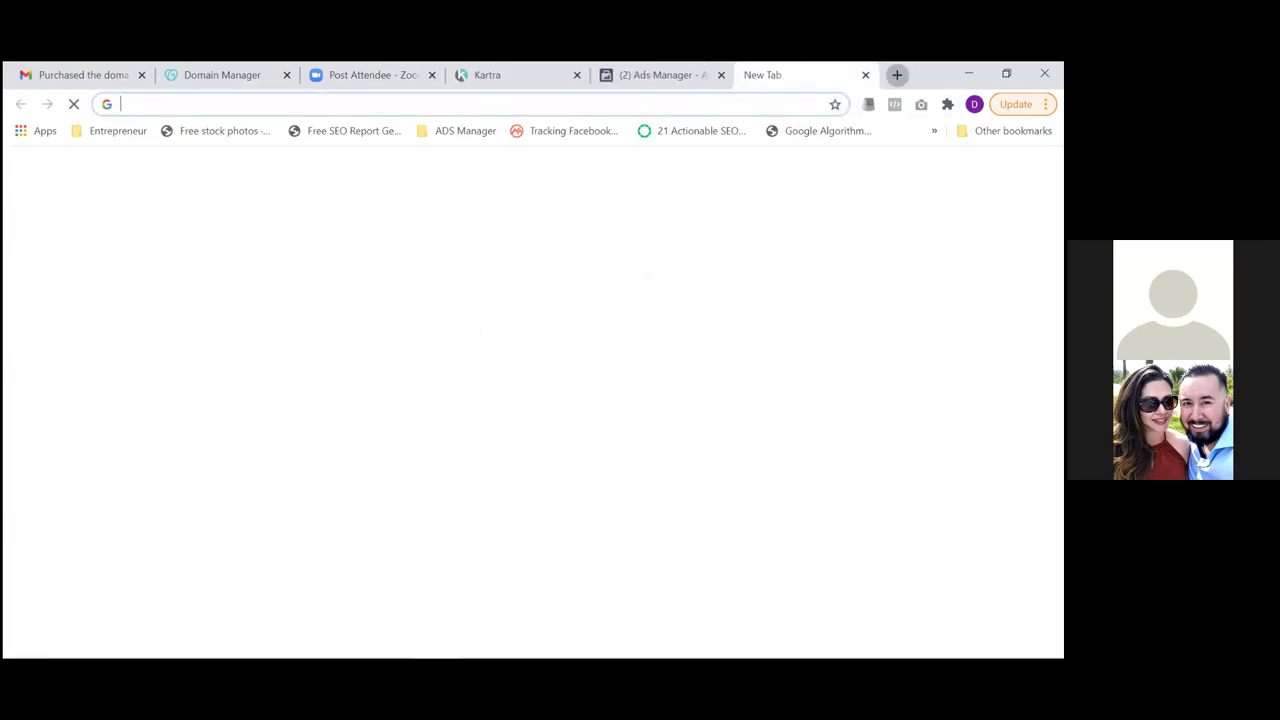
pyautogui.click(897, 74)
# Load the freedownload squeeze page in a new tab and copy 'thereazone.com/freedownload' from its address
pyautogui.hotkey('ctrl', 'v')
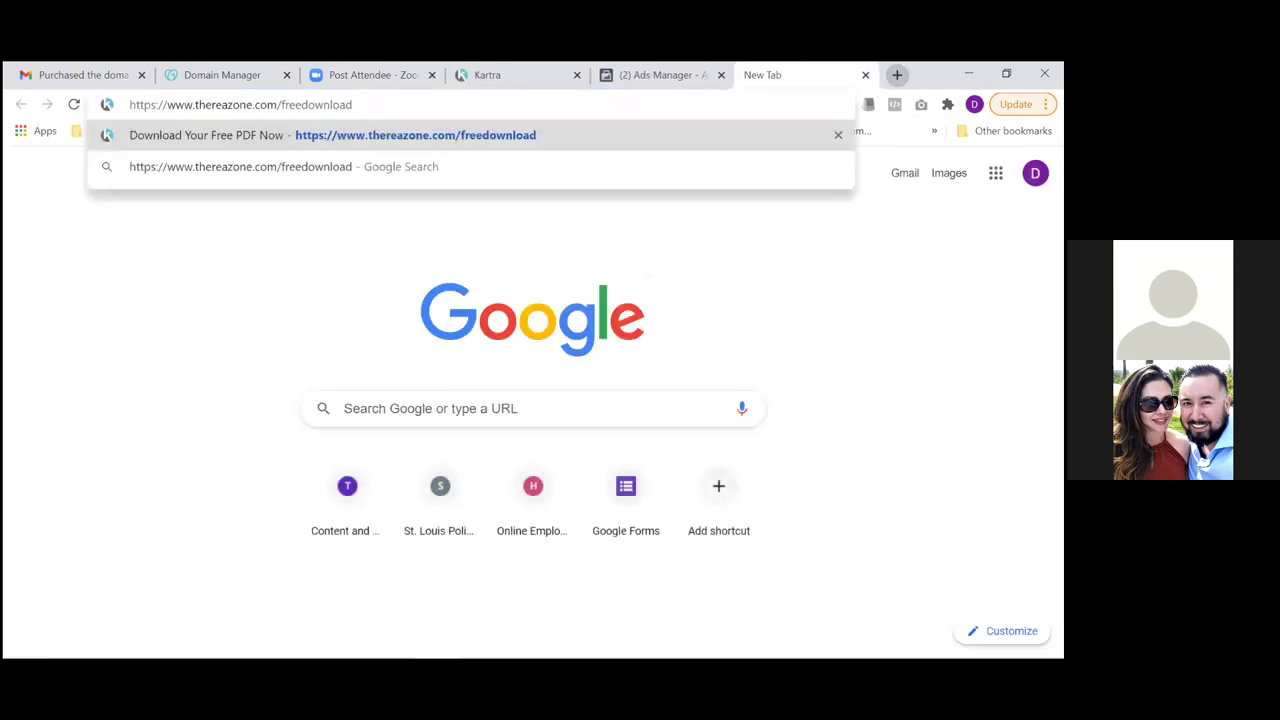
pyautogui.press('Return')
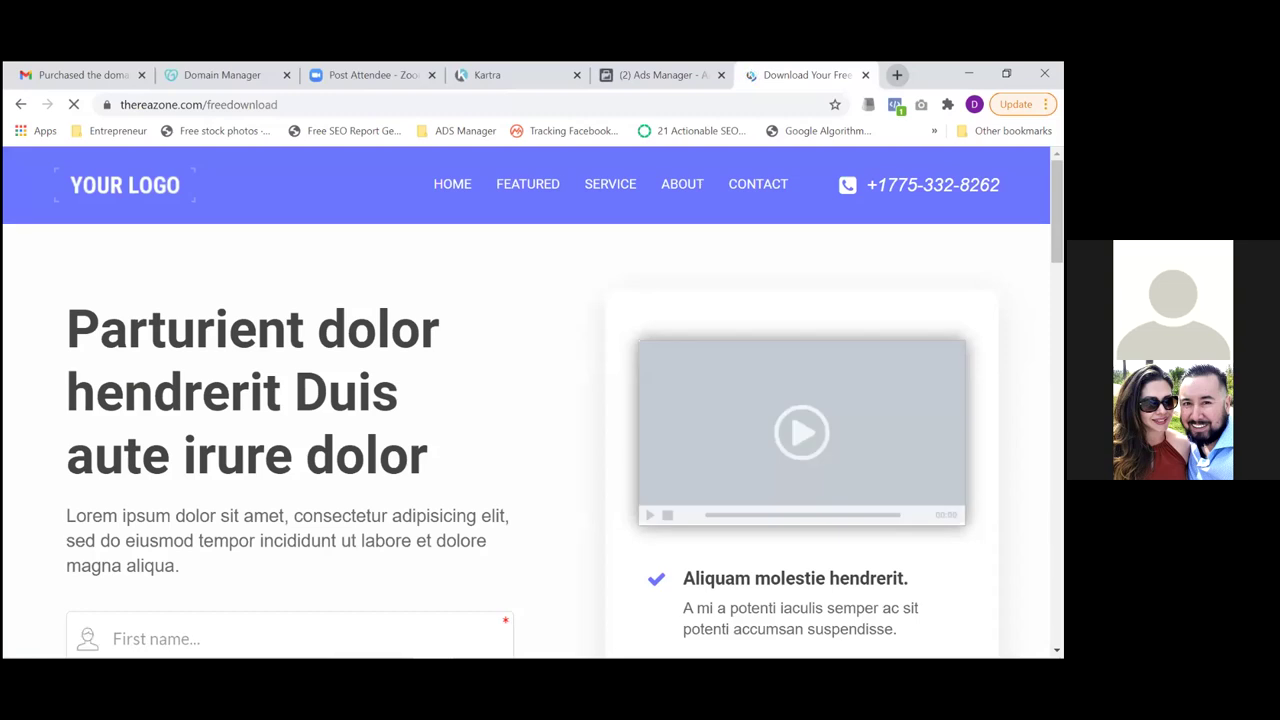
pyautogui.click(300, 106)
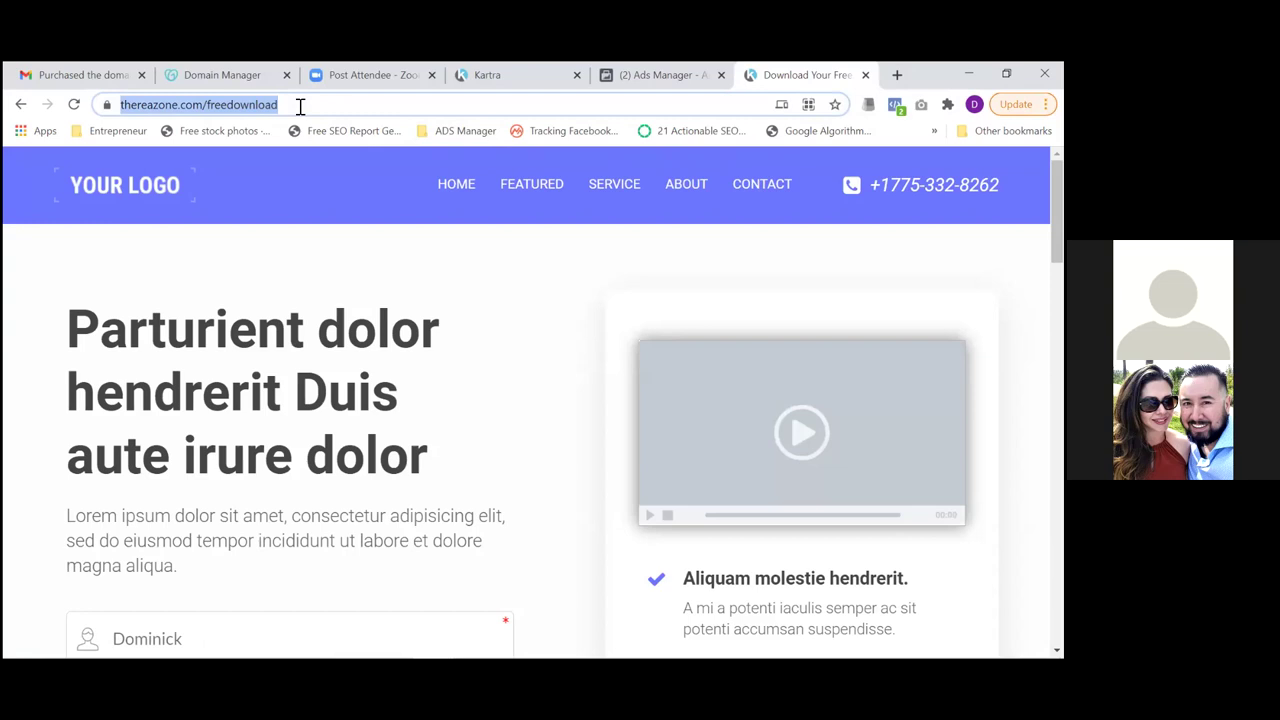
pyautogui.doubleClick(299, 106)
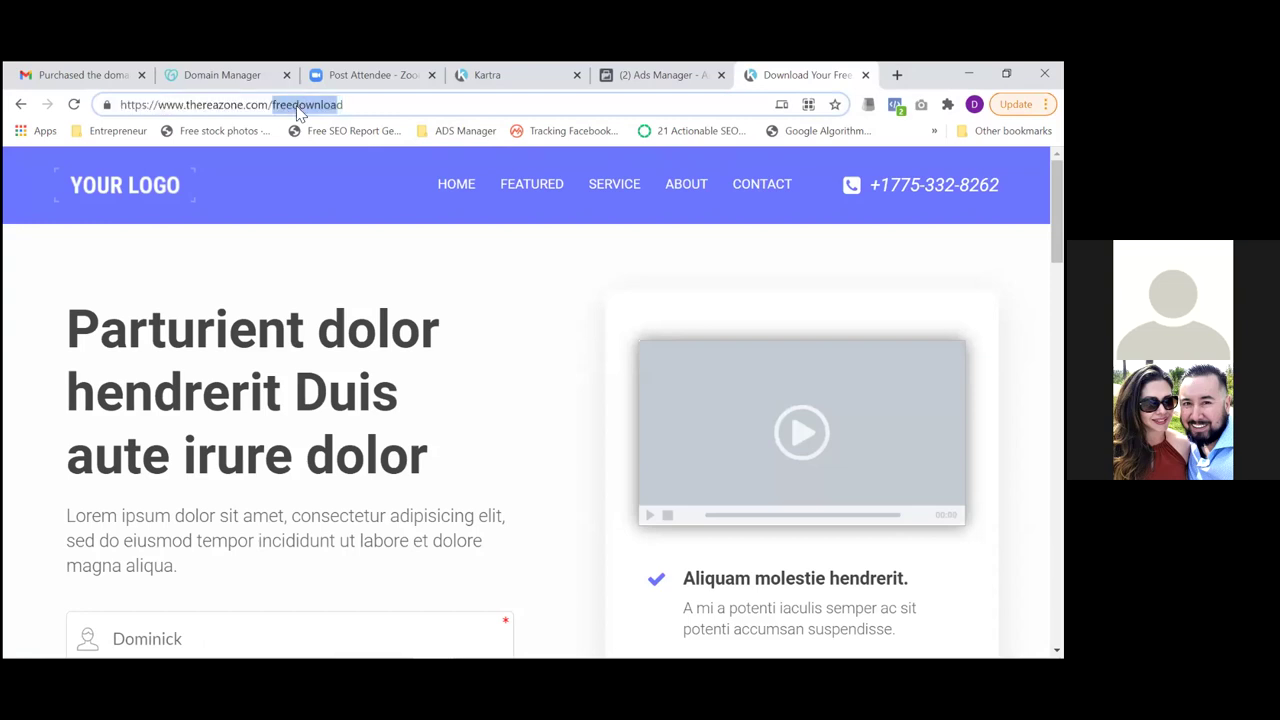
pyautogui.press('Right')
pyautogui.hotkey('shift', 'Left')
pyautogui.hotkey('shift', 'Left')
pyautogui.hotkey('shift', 'Left')
pyautogui.hotkey('shift', 'Left')
pyautogui.hotkey('shift', 'Left')
pyautogui.hotkey('shift', 'Left')
pyautogui.hotkey('shift', 'Left')
pyautogui.hotkey('shift', 'Left')
pyautogui.hotkey('shift', 'Left')
pyautogui.hotkey('shift', 'Left')
pyautogui.hotkey('shift', 'Left')
pyautogui.hotkey('shift', 'Left')
pyautogui.hotkey('shift', 'Left')
pyautogui.hotkey('shift', 'Left')
pyautogui.hotkey('shift', 'Left')
pyautogui.hotkey('shift', 'Left')
pyautogui.hotkey('shift', 'Left')
pyautogui.hotkey('shift', 'Left')
pyautogui.hotkey('shift', 'Left')
pyautogui.hotkey('shift', 'Left')
pyautogui.hotkey('shift', 'Left')
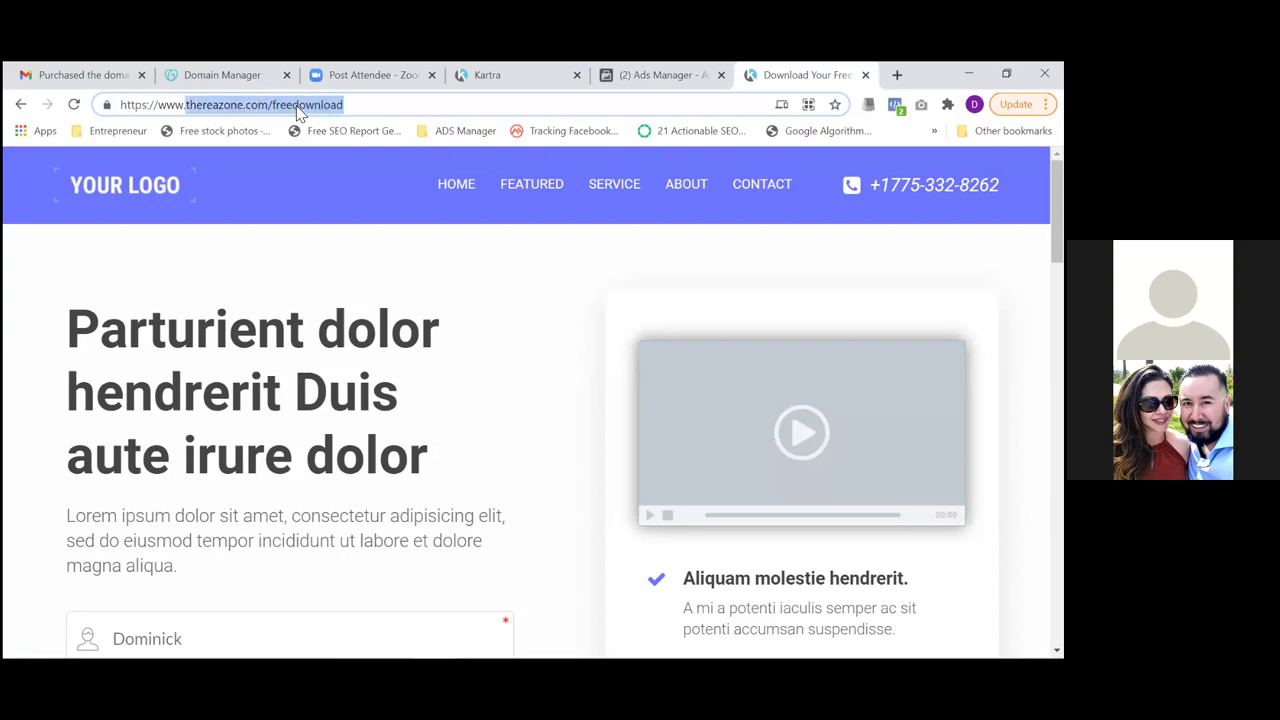
pyautogui.click(652, 76)
# Include visitors of URLs containing thereazone.com/freedownload in the audience
pyautogui.click(440, 522)
pyautogui.hotkey('ctrl', 'v')
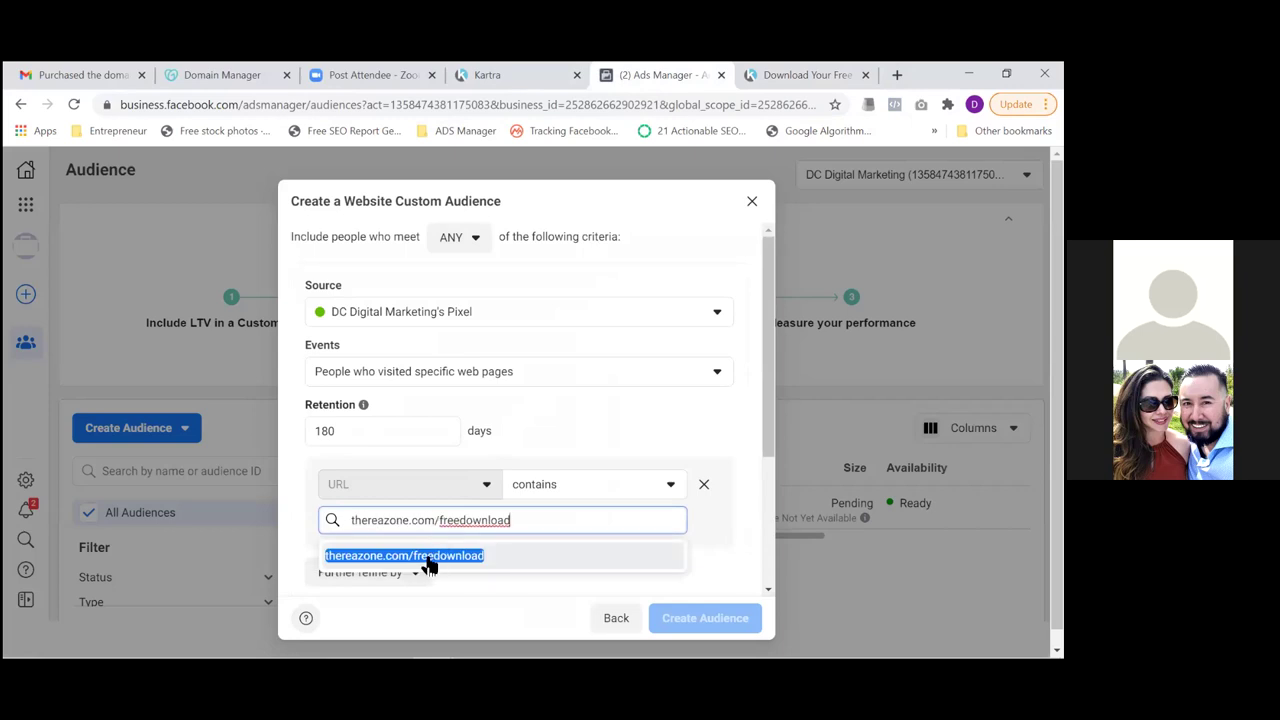
pyautogui.click(428, 556)
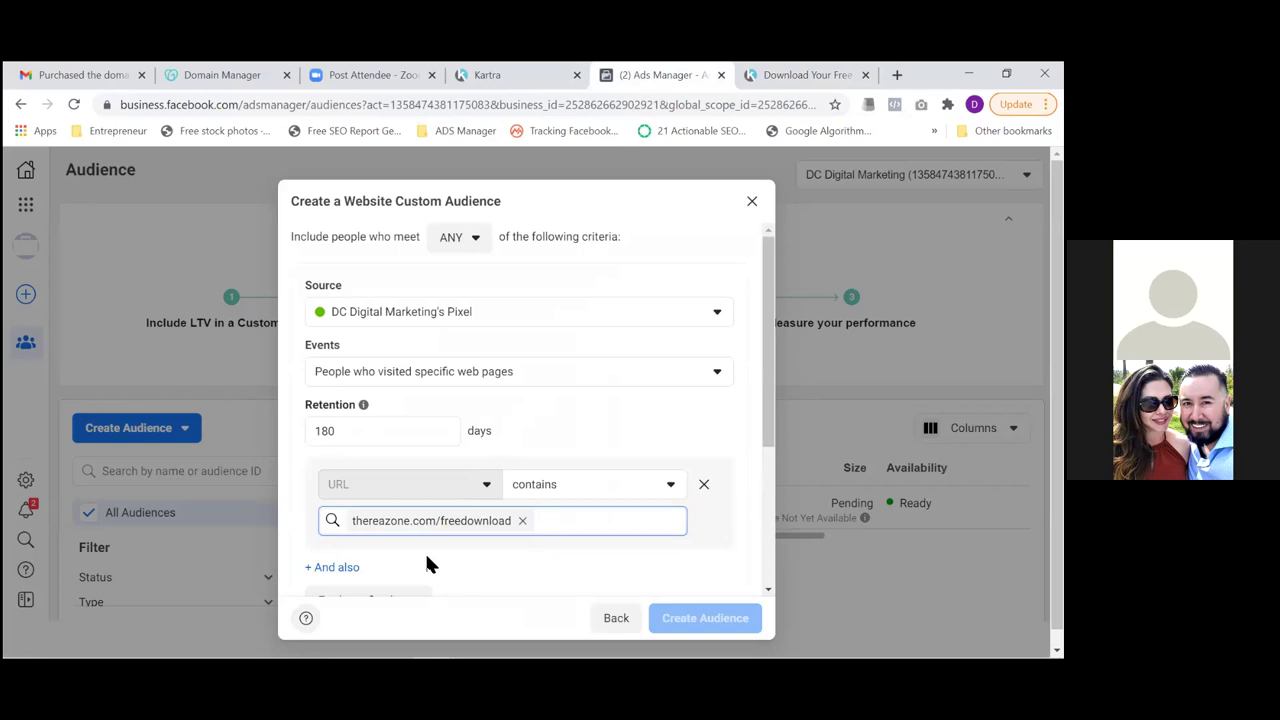
# Add an Exclude People rule to the audience
pyautogui.moveTo(768, 385); pyautogui.dragTo(768, 522)
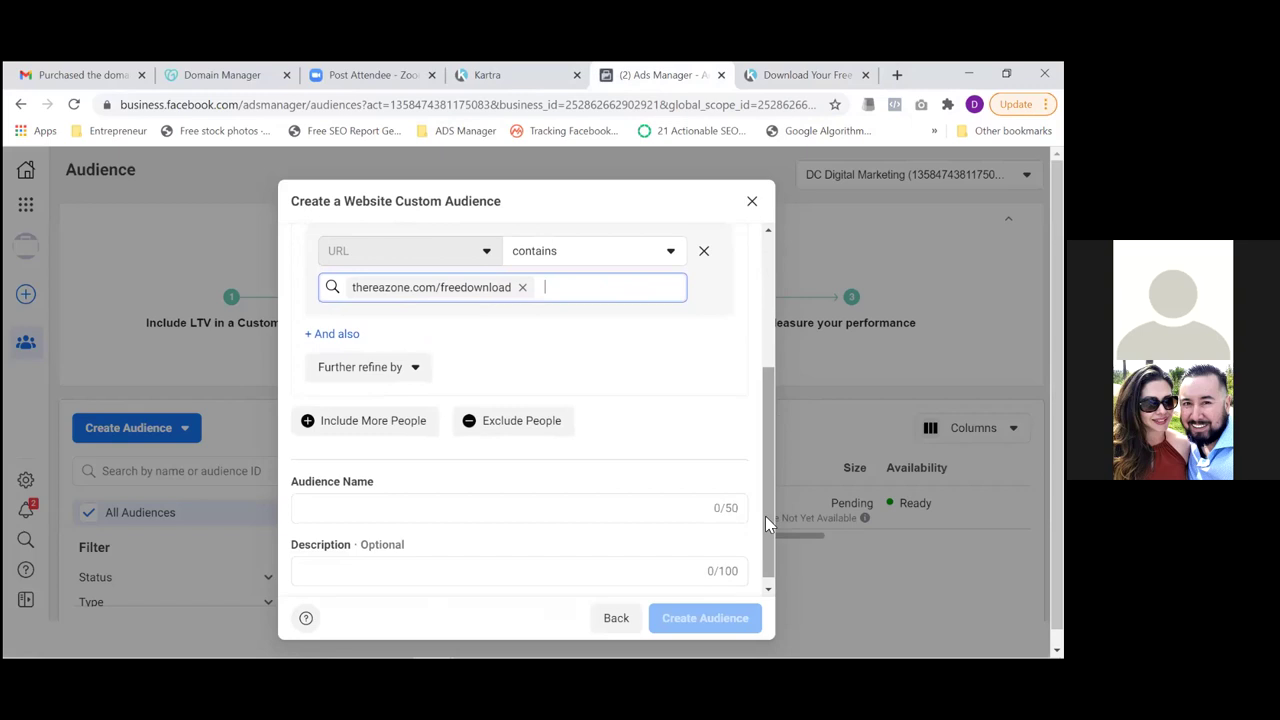
pyautogui.click(488, 426)
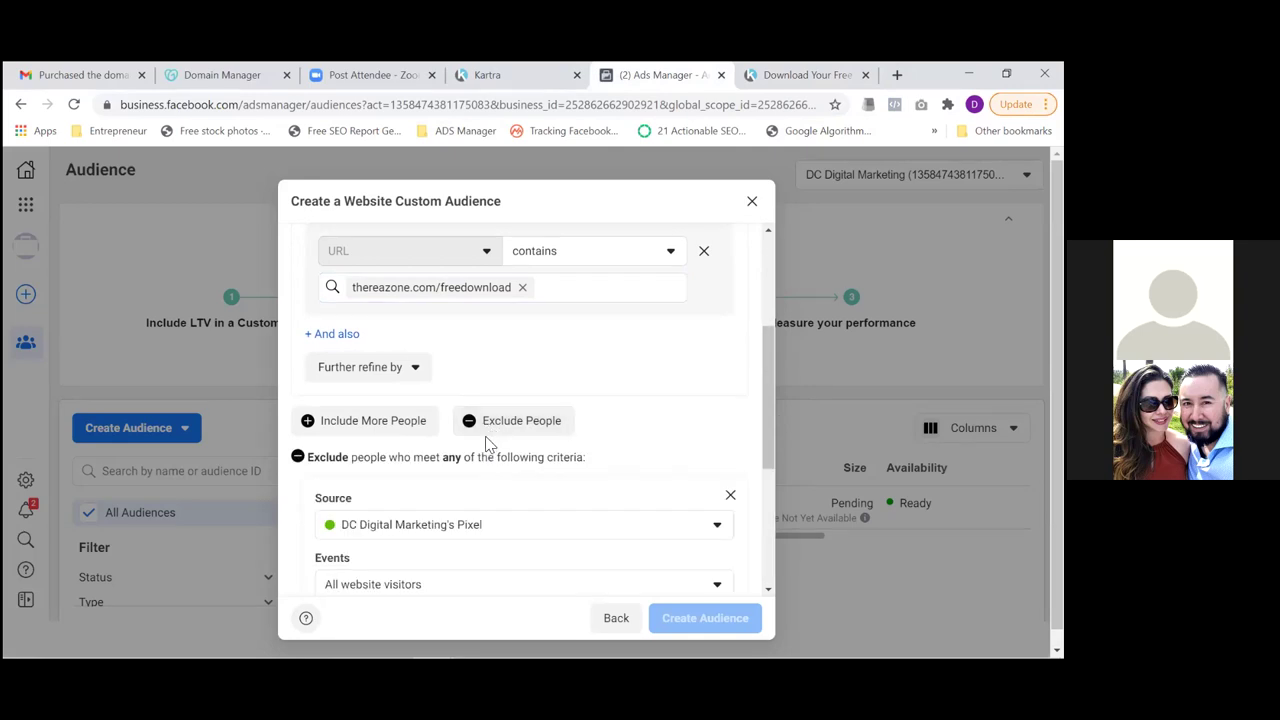
pyautogui.click(492, 78)
# Copy the Thank You For Scheduling page link, thereazone.com/thank-you-for-scheduling, from Kartra's page link options
pyautogui.click(923, 211)
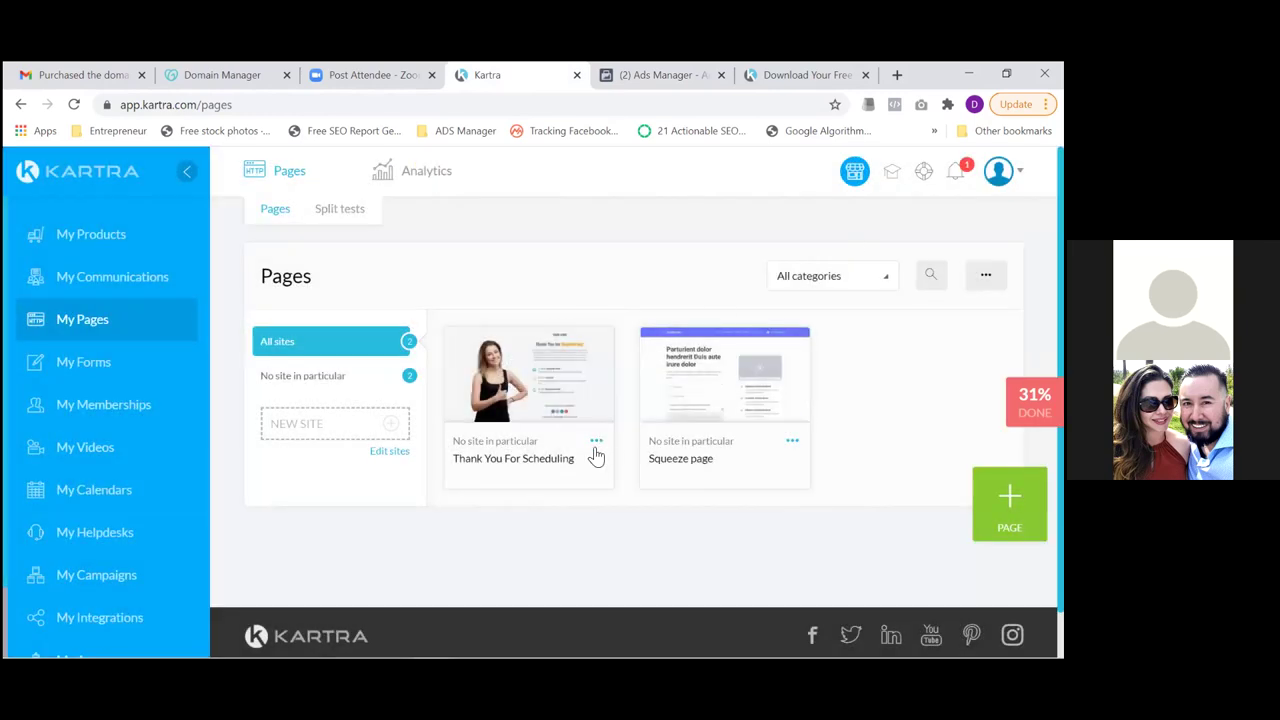
pyautogui.click(596, 448)
pyautogui.moveTo(538, 392)
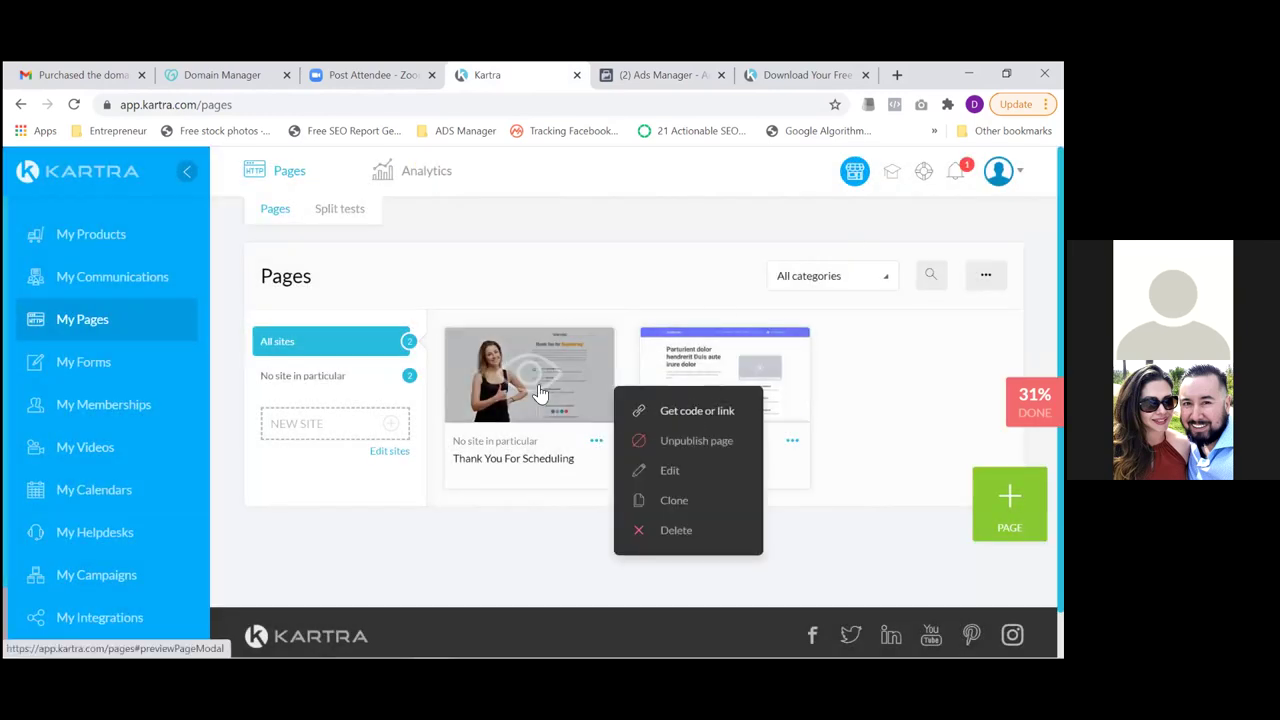
pyautogui.click(690, 411)
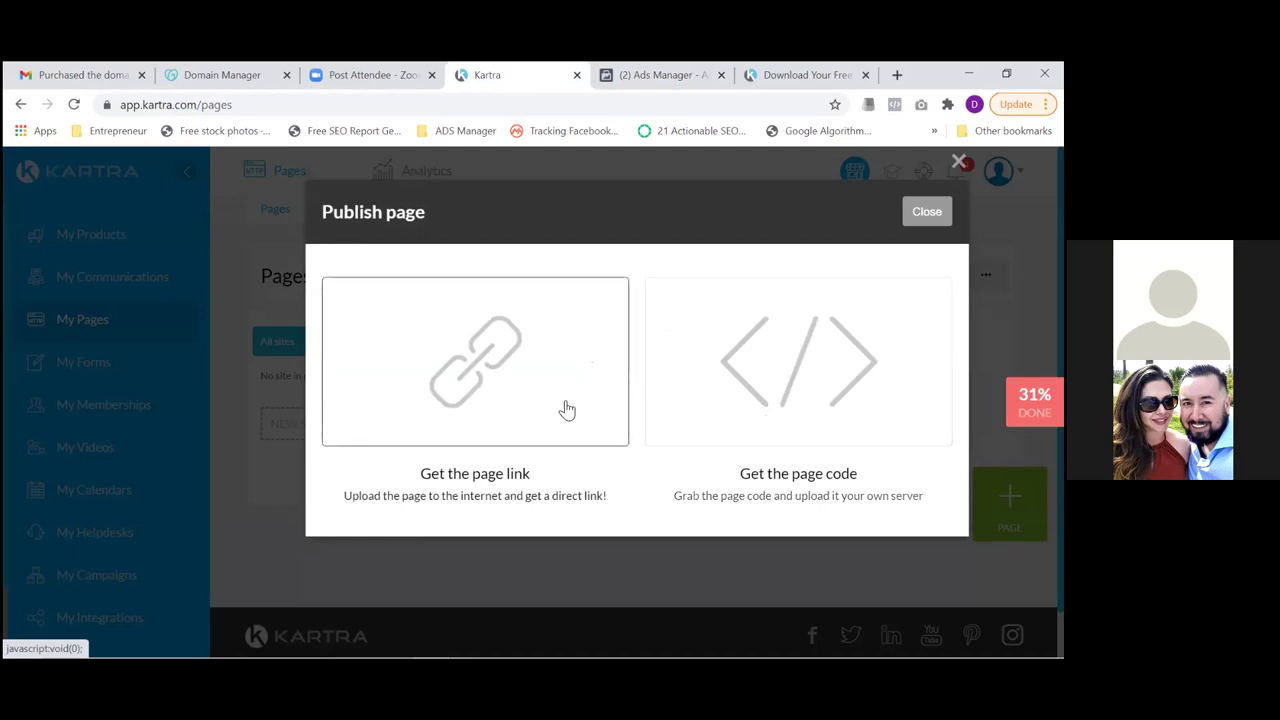
pyautogui.click(566, 409)
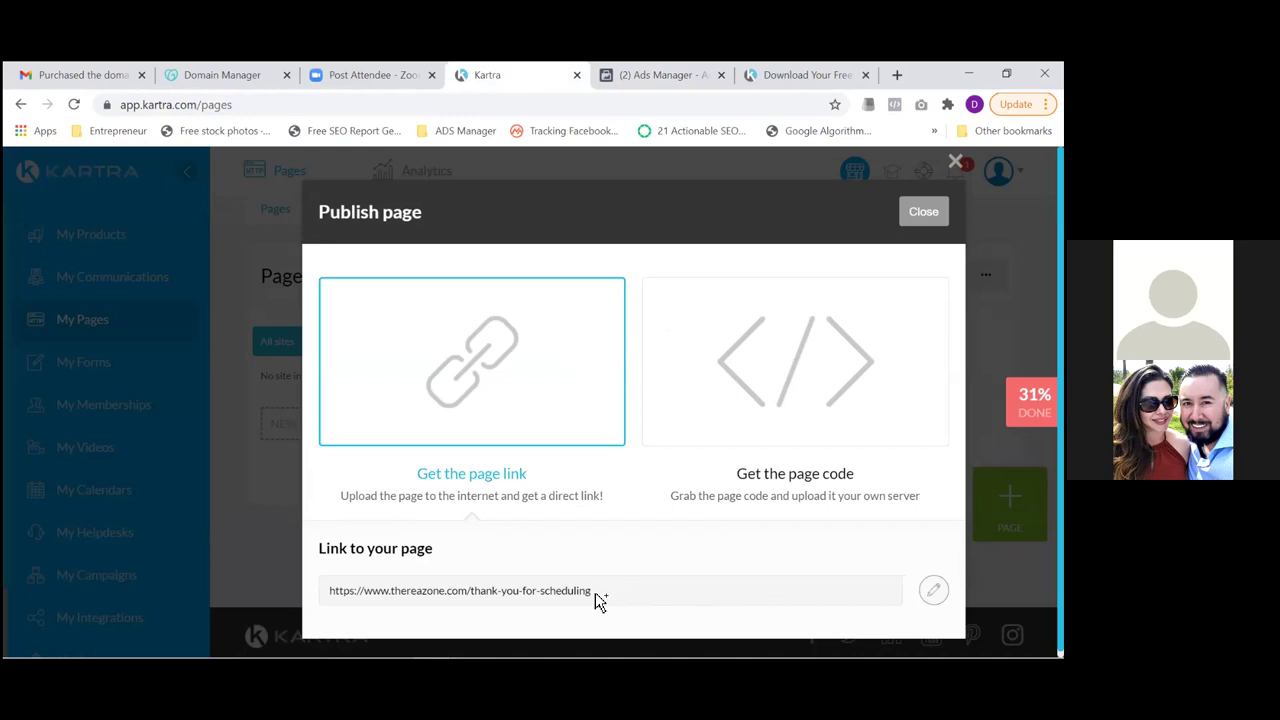
pyautogui.moveTo(595, 592); pyautogui.dragTo(409, 595)
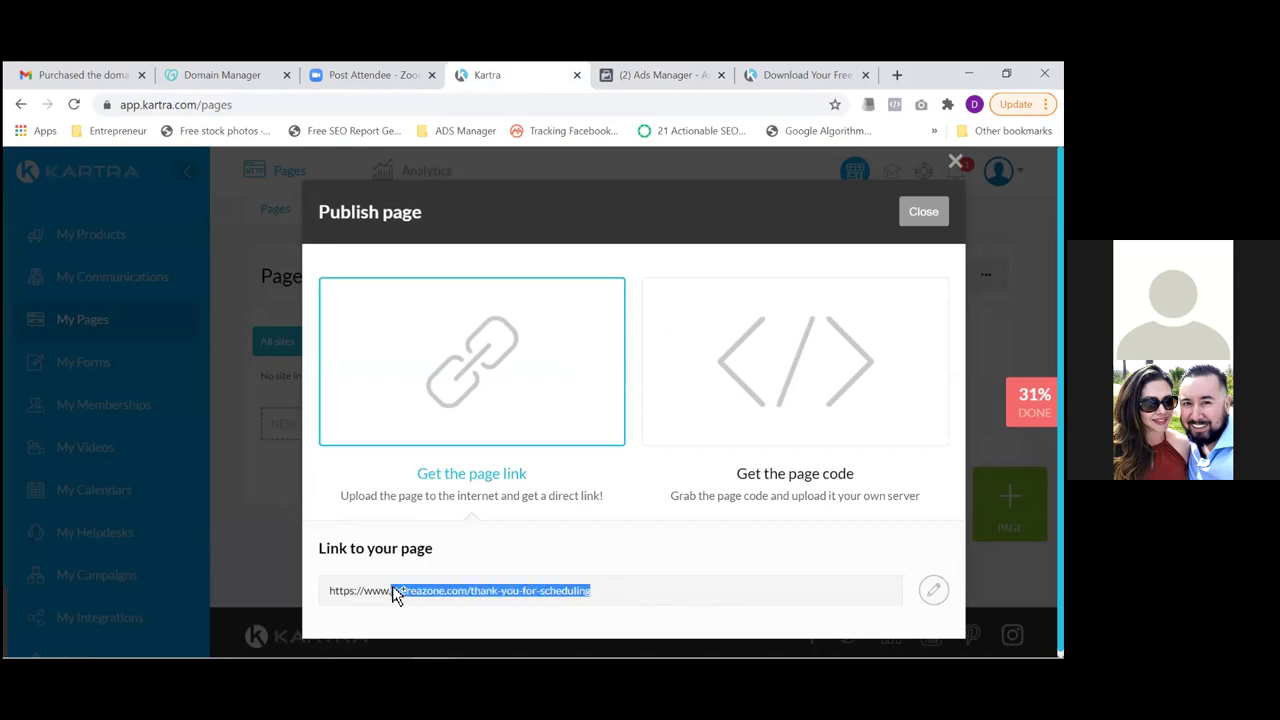
pyautogui.moveTo(392, 590); pyautogui.dragTo(389, 591)
pyautogui.hotkey('ctrl', 'c')
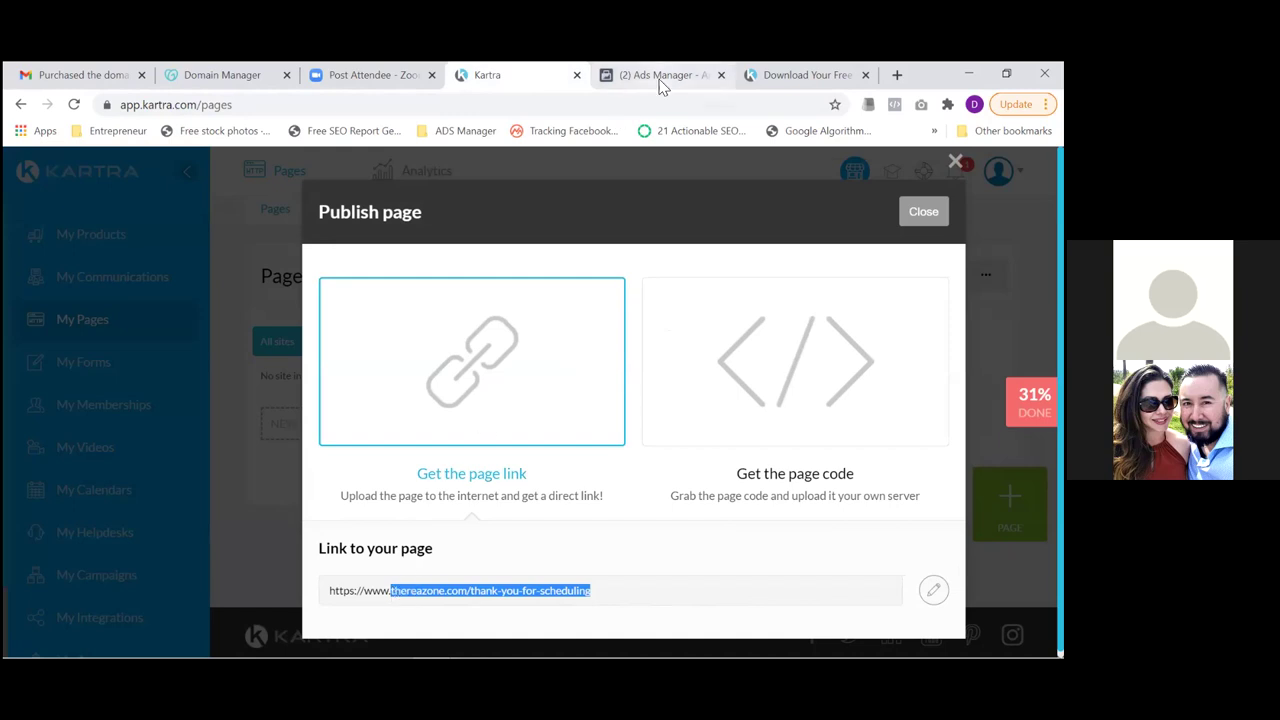
pyautogui.click(660, 80)
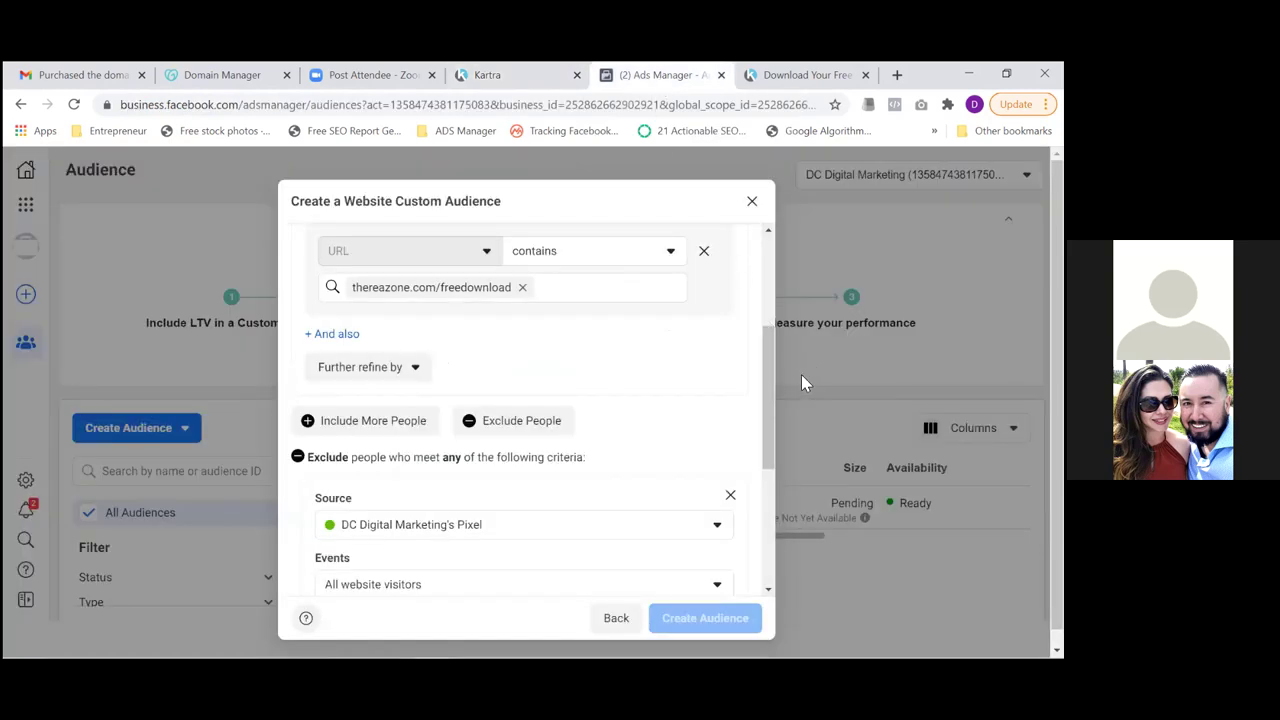
# Set the exclusion to people who visited specific web pages, with 180-day retention
pyautogui.moveTo(765, 362); pyautogui.dragTo(764, 504)
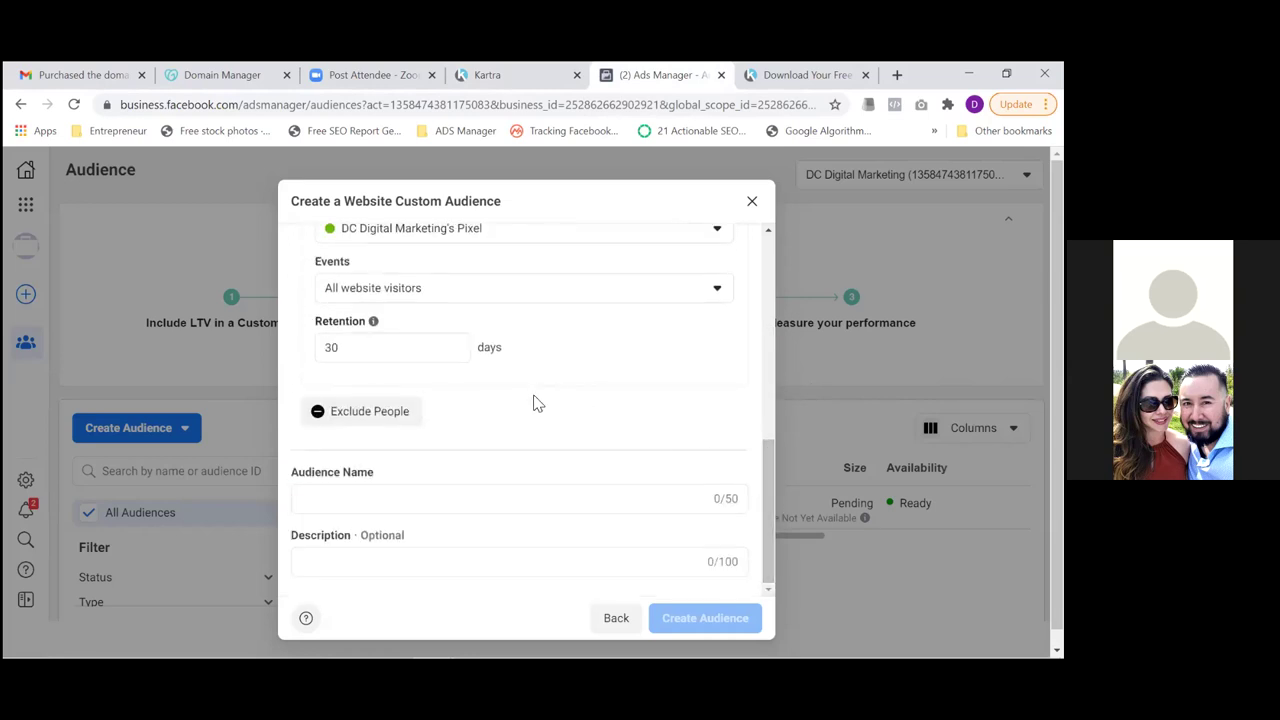
pyautogui.moveTo(769, 501); pyautogui.dragTo(766, 476)
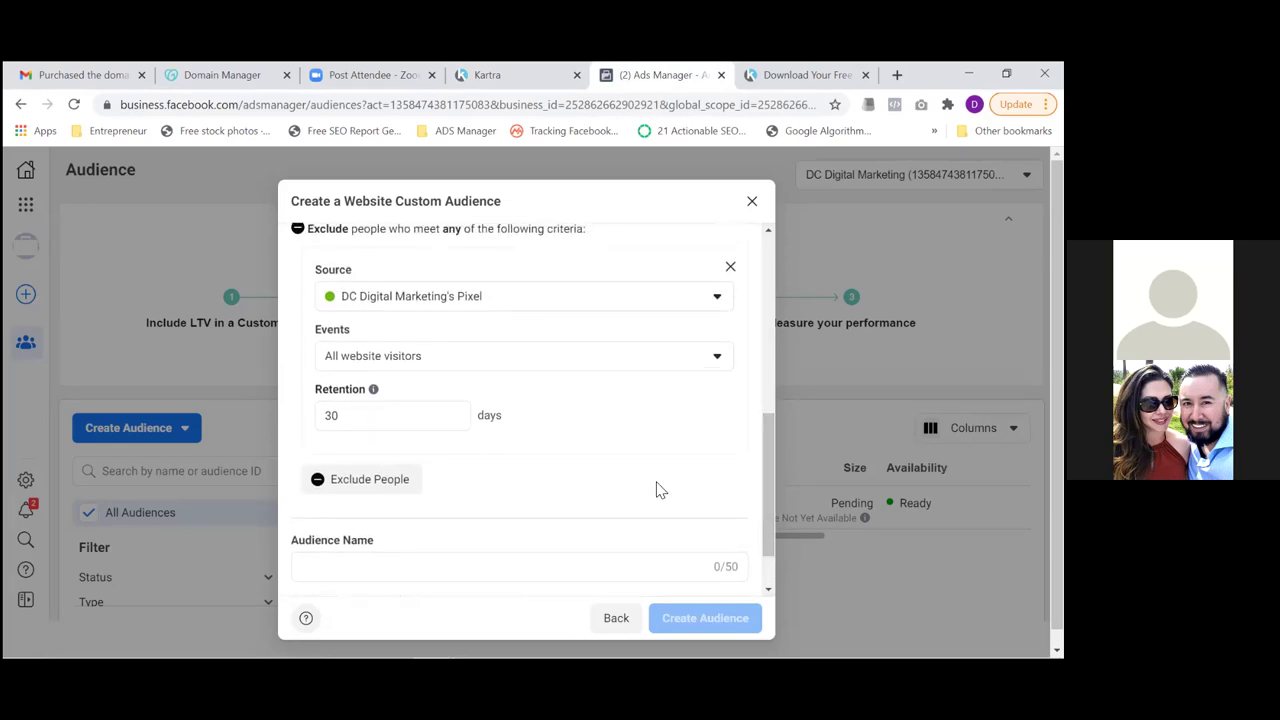
pyautogui.click(446, 361)
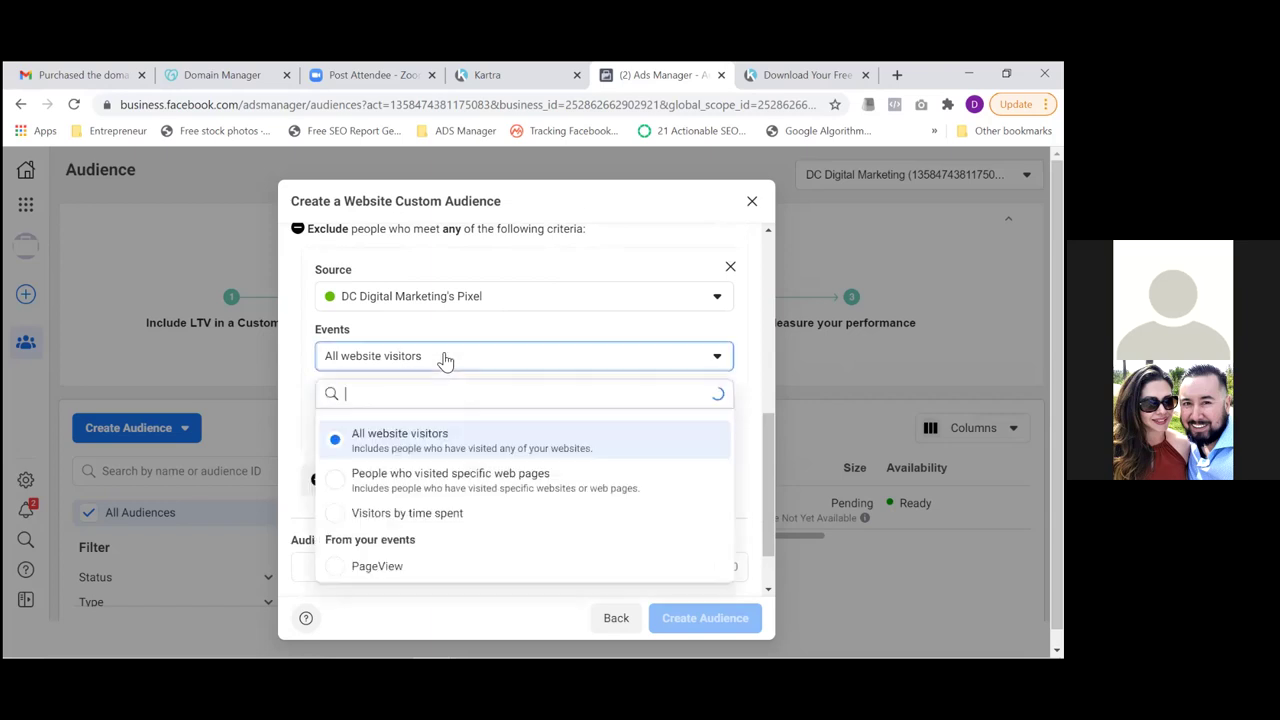
pyautogui.click(400, 485)
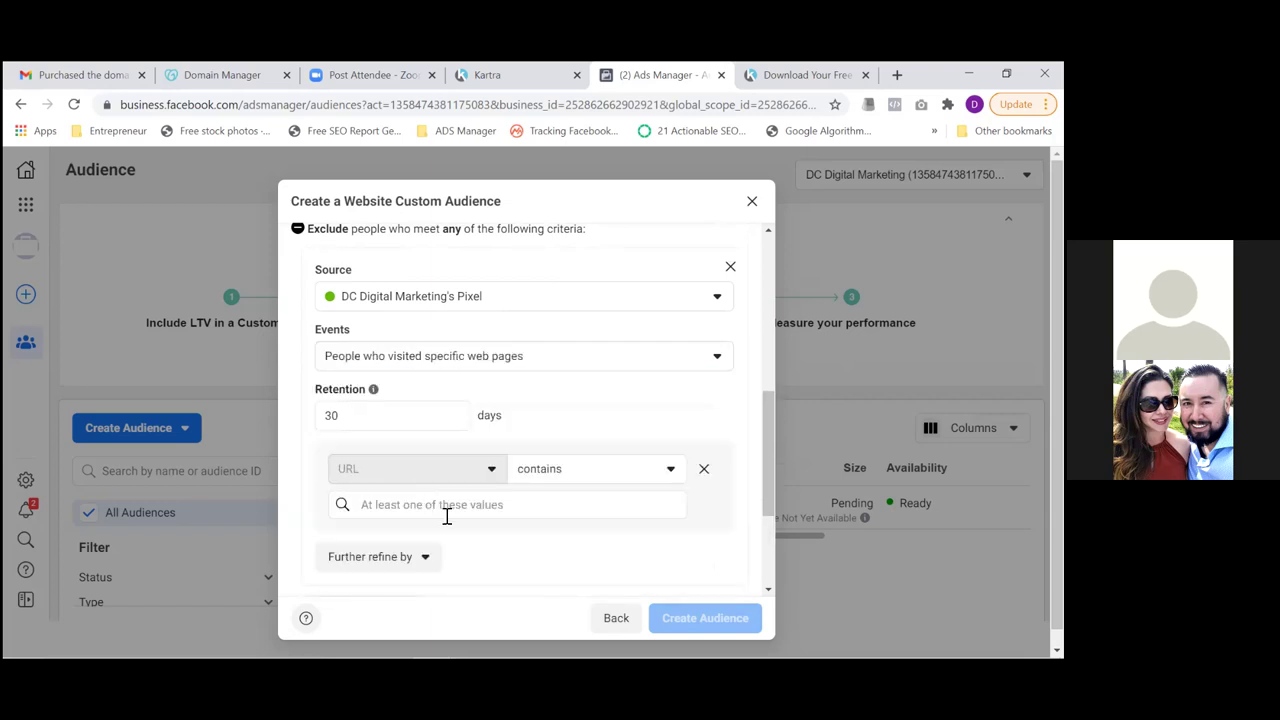
pyautogui.doubleClick(358, 414)
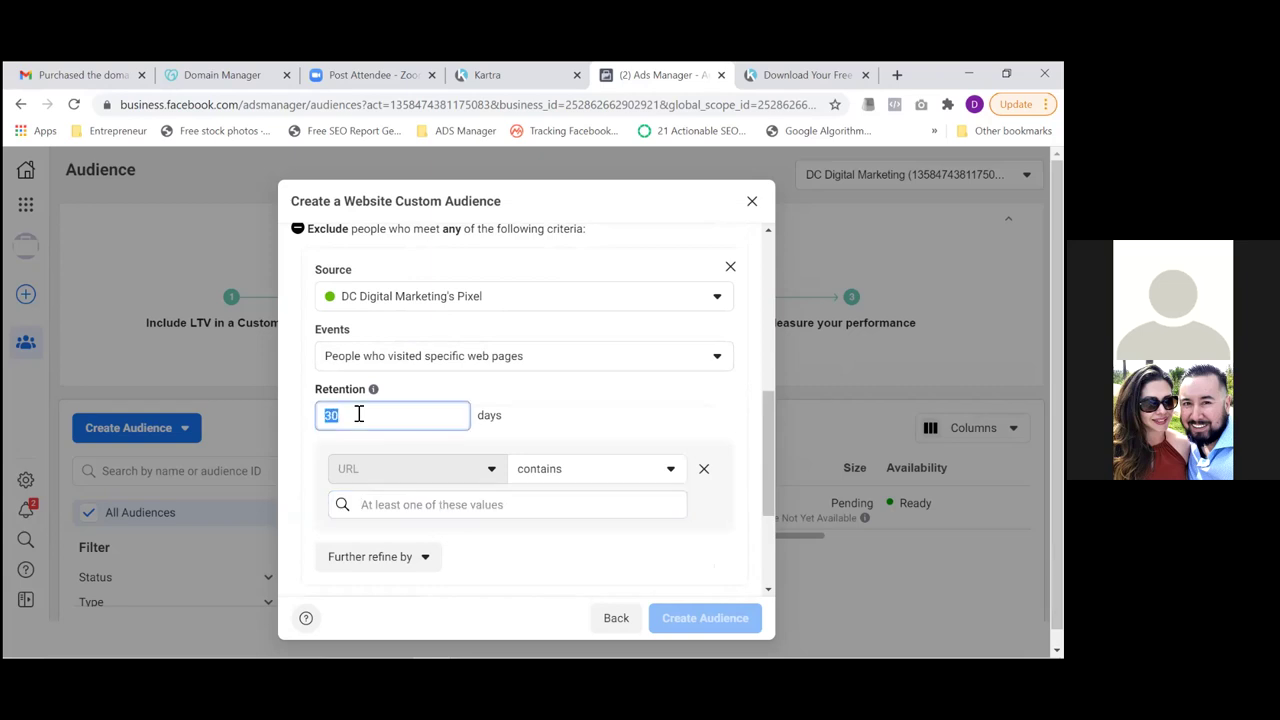
pyautogui.write('180')
# Exclude visitors of URLs containing thereazone.com/thank-you-for-scheduling
pyautogui.click(385, 509)
pyautogui.hotkey('ctrl', 'v')
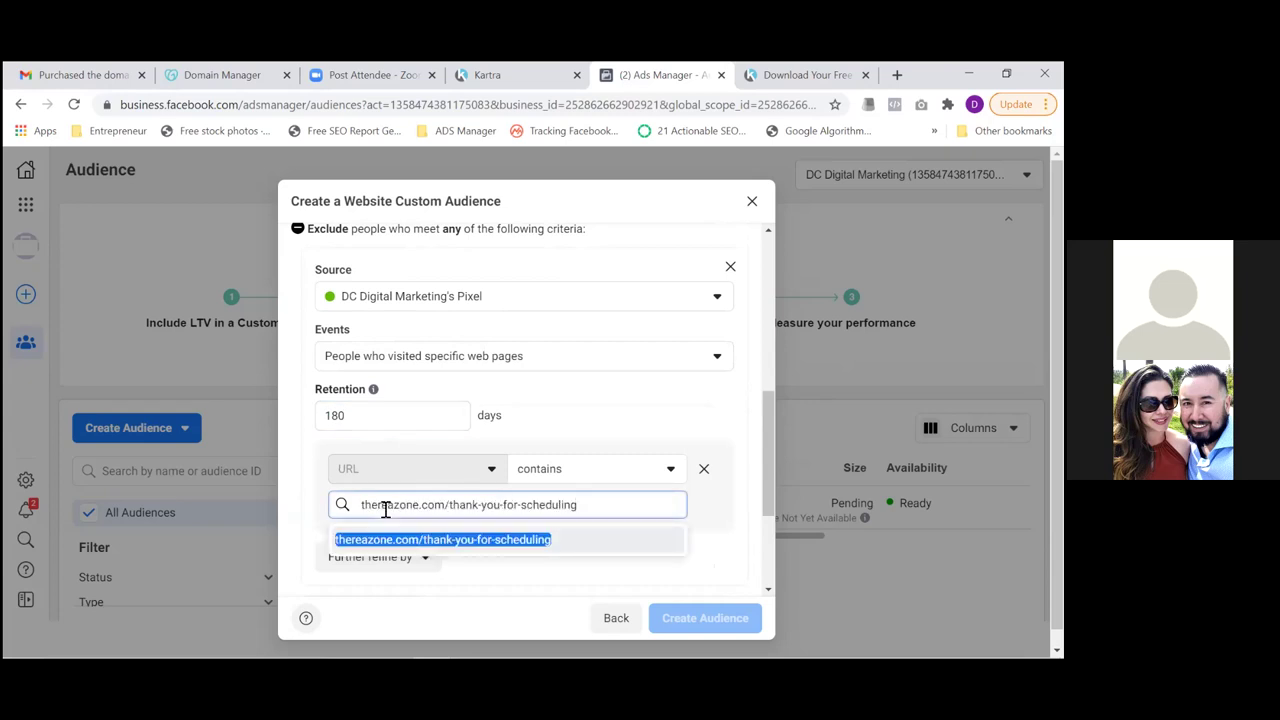
pyautogui.click(396, 540)
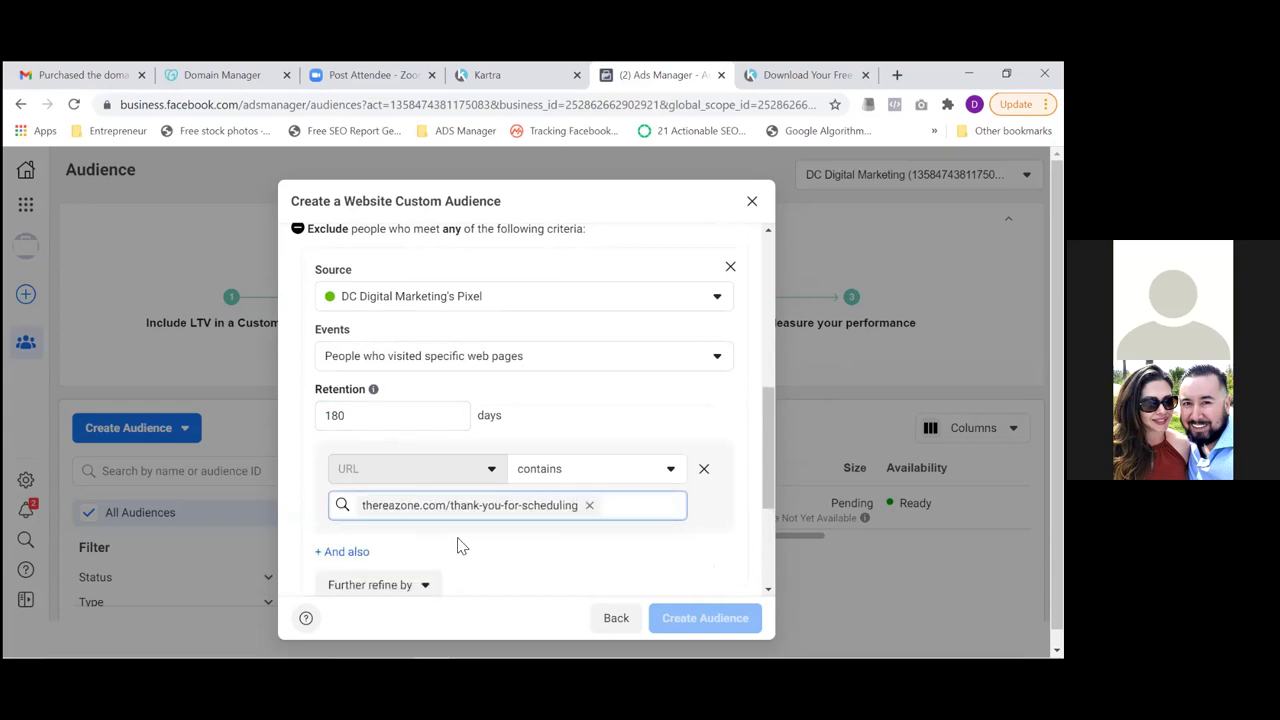
pyautogui.moveTo(771, 434); pyautogui.dragTo(760, 510)
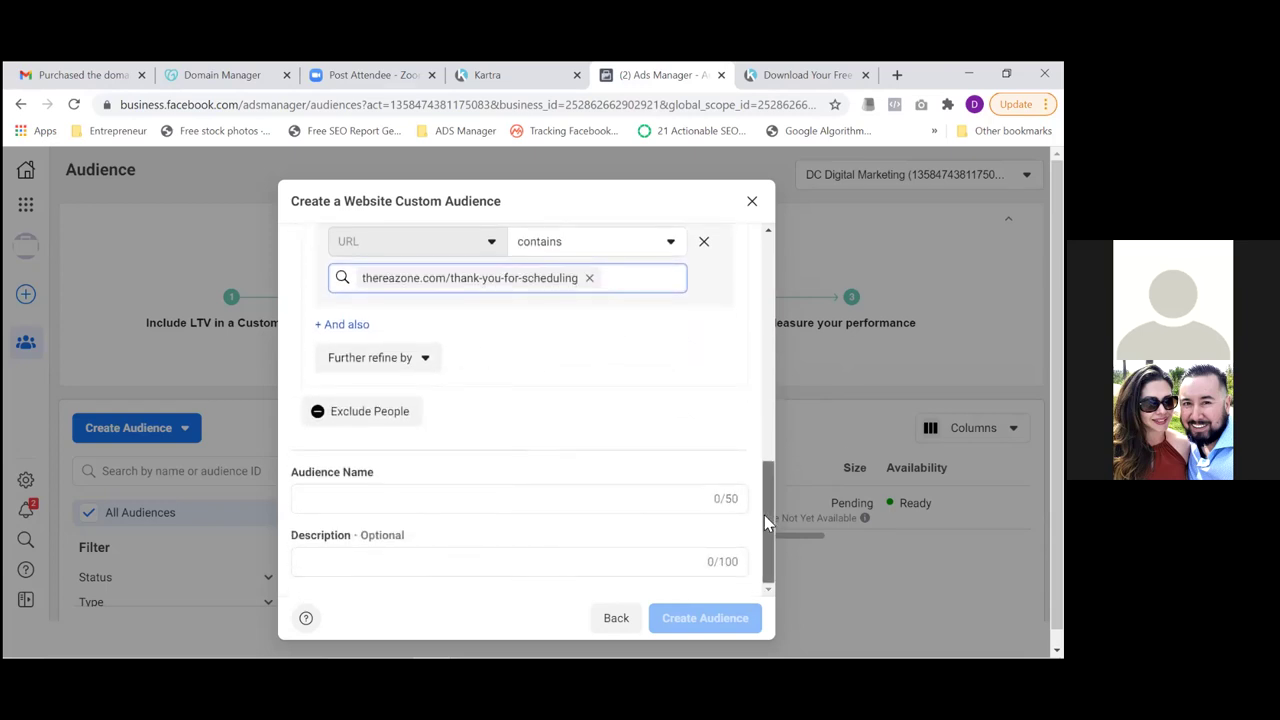
# Name the audience 'Squeeze Page Visitors (Only)', create it, and dismiss the confirmation
pyautogui.click(631, 507)
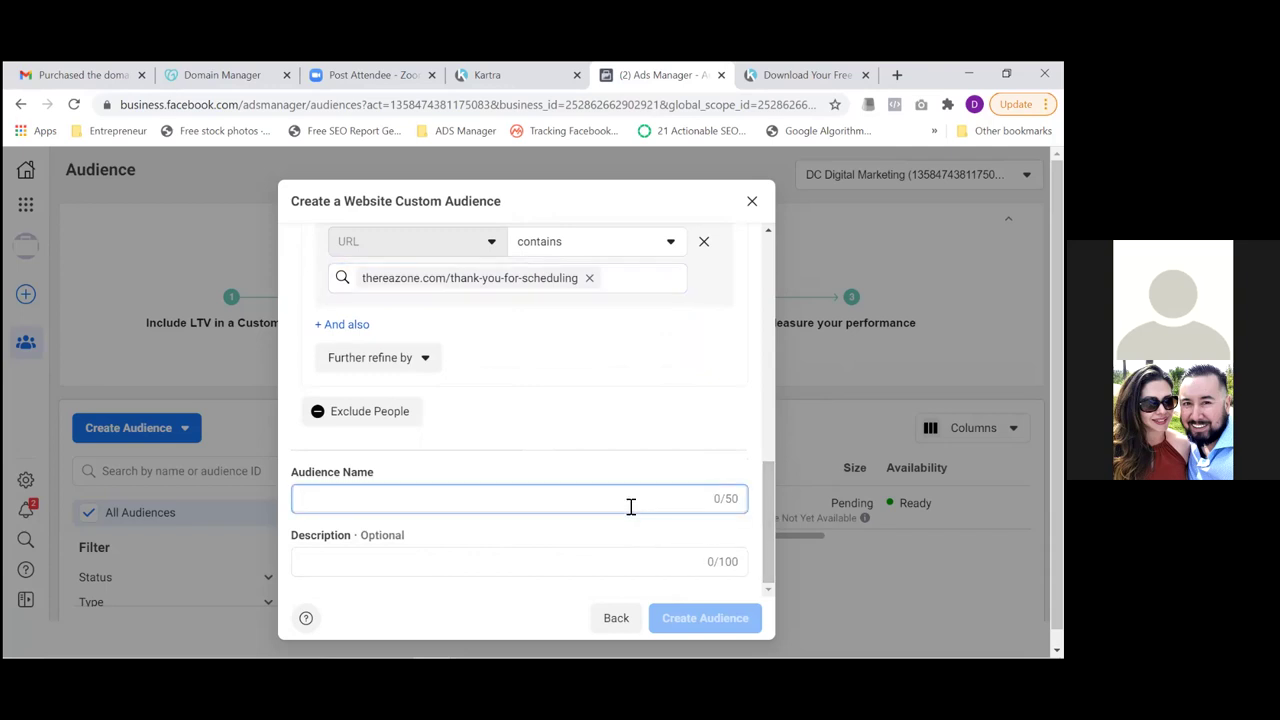
pyautogui.write('Squeeze Page Visitors')
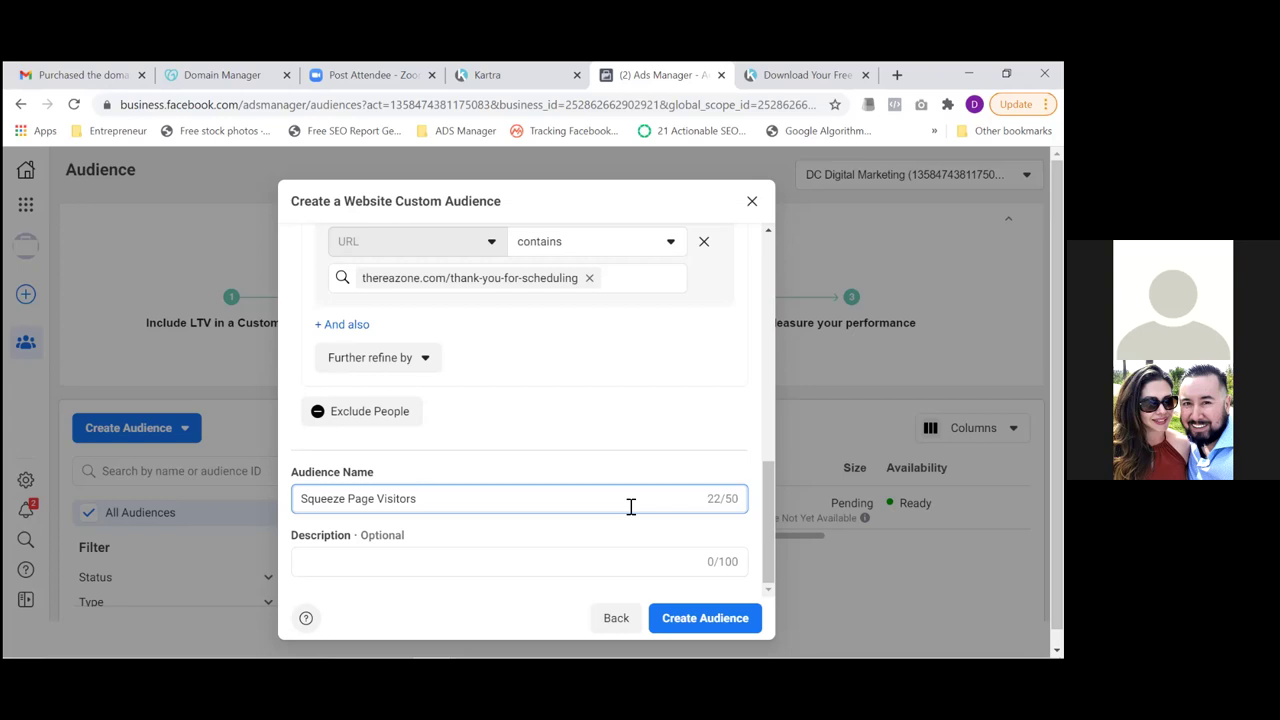
pyautogui.write('()Only')
pyautogui.click(695, 618)
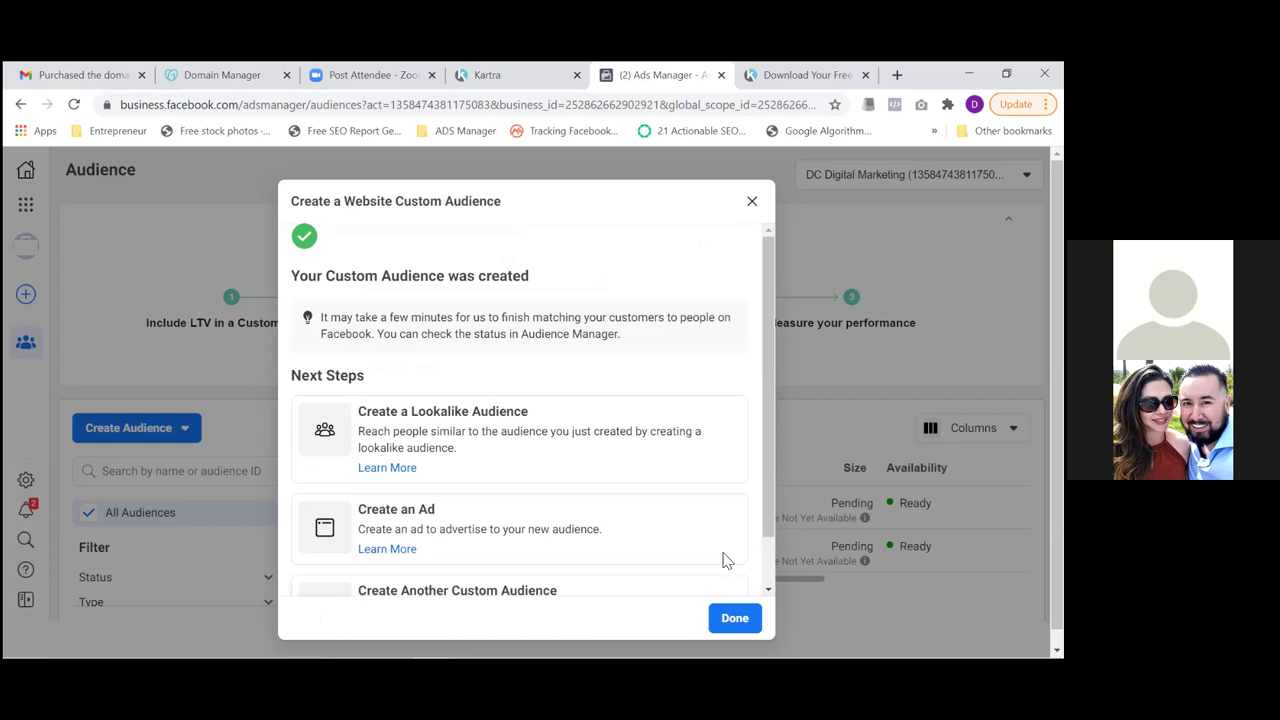
pyautogui.click(736, 617)
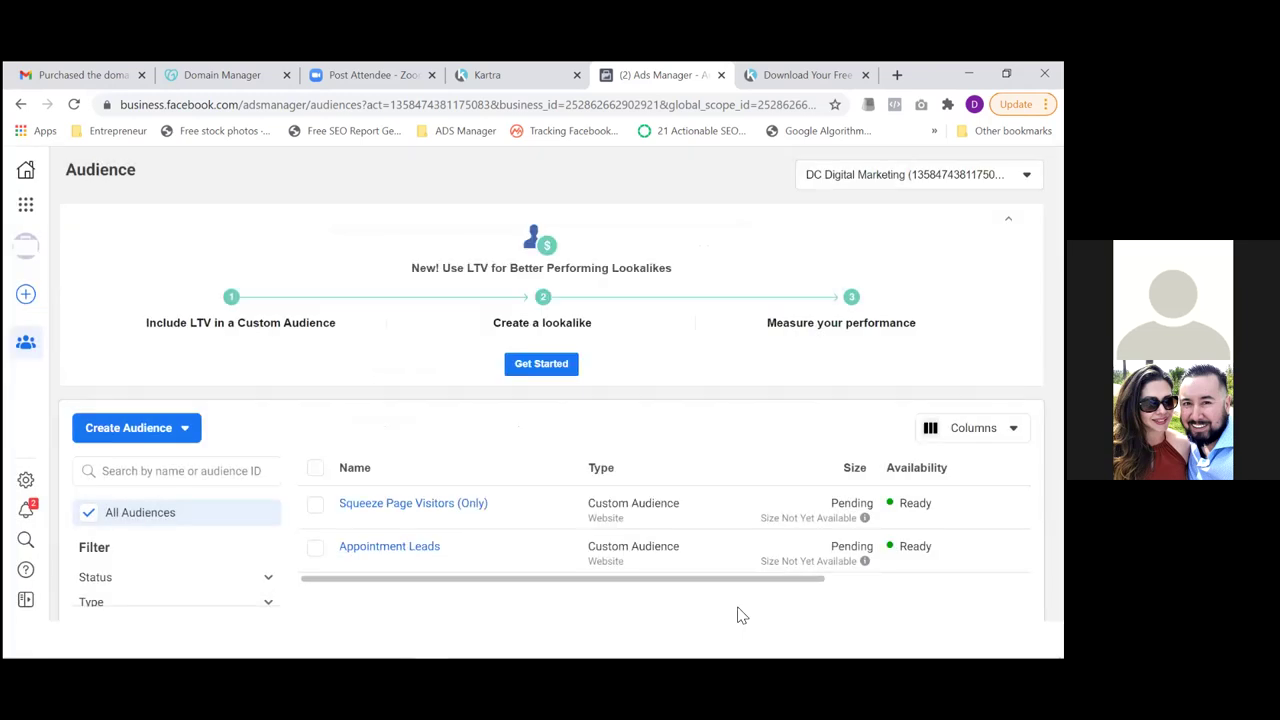